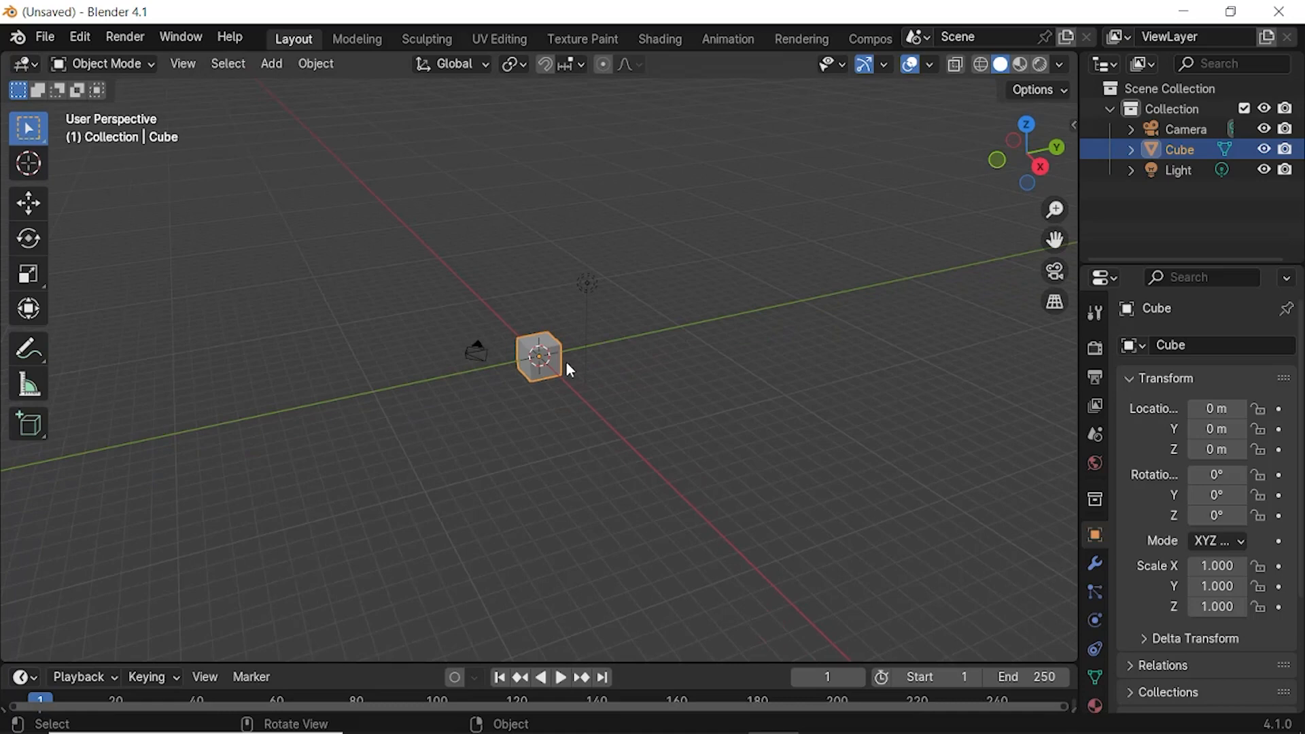
Step: Move the cube straight up along the Z axis to a height of about 13.7 m
key("g")
key("z")
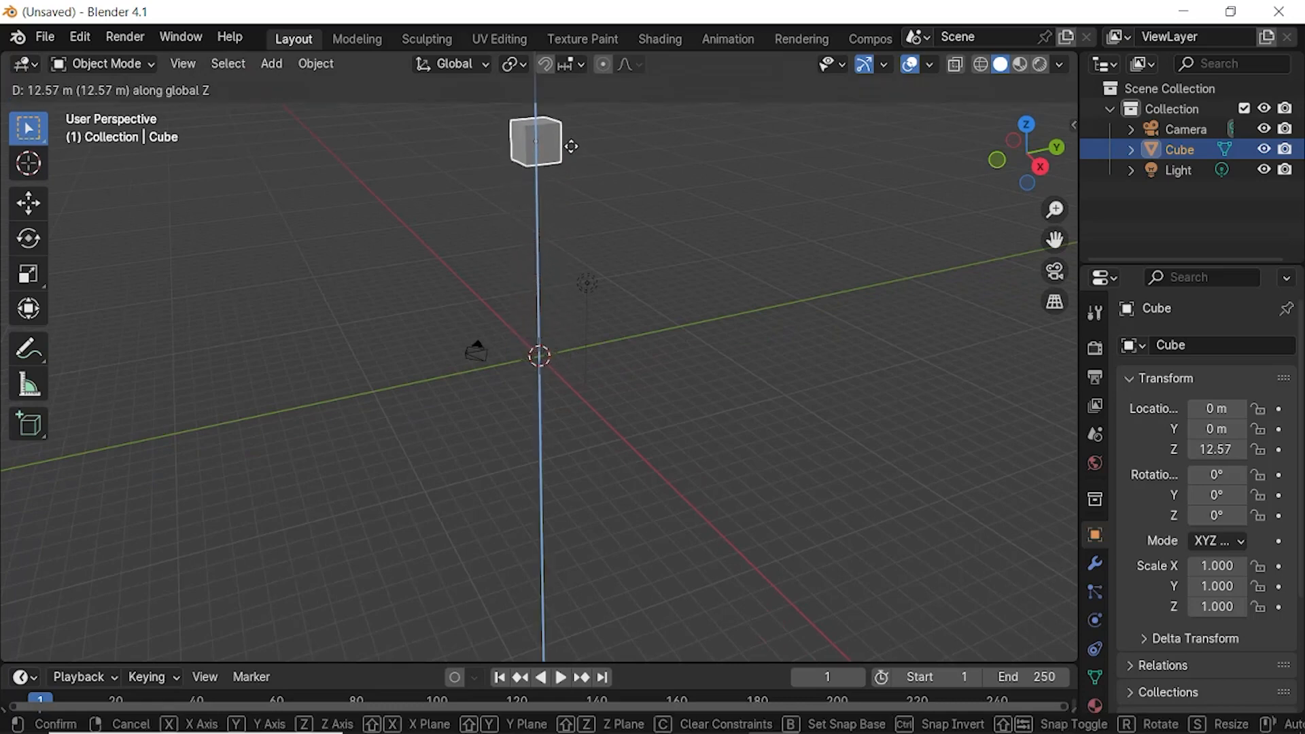
left_click(573, 126)
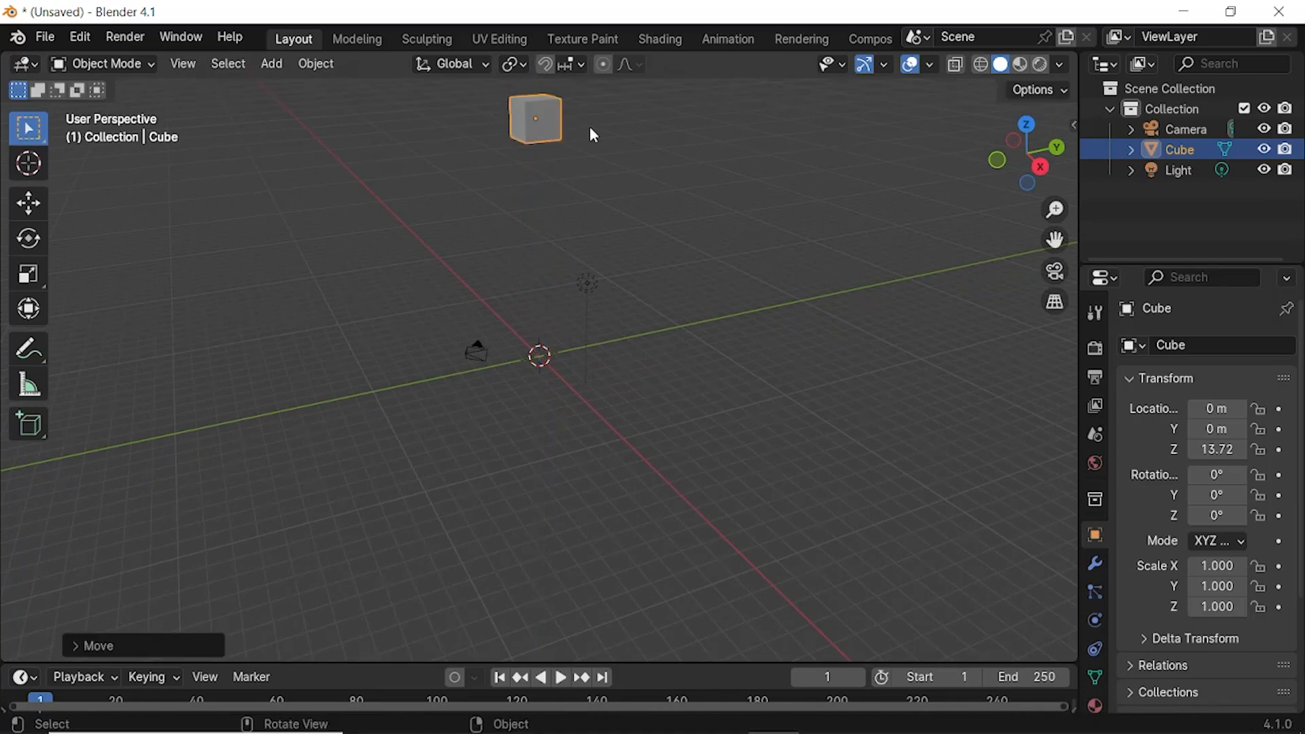
Step: Add a mesh plane at the origin and scale it up to about 16.9 as the ground
left_click(275, 67)
mouse_move(284, 91)
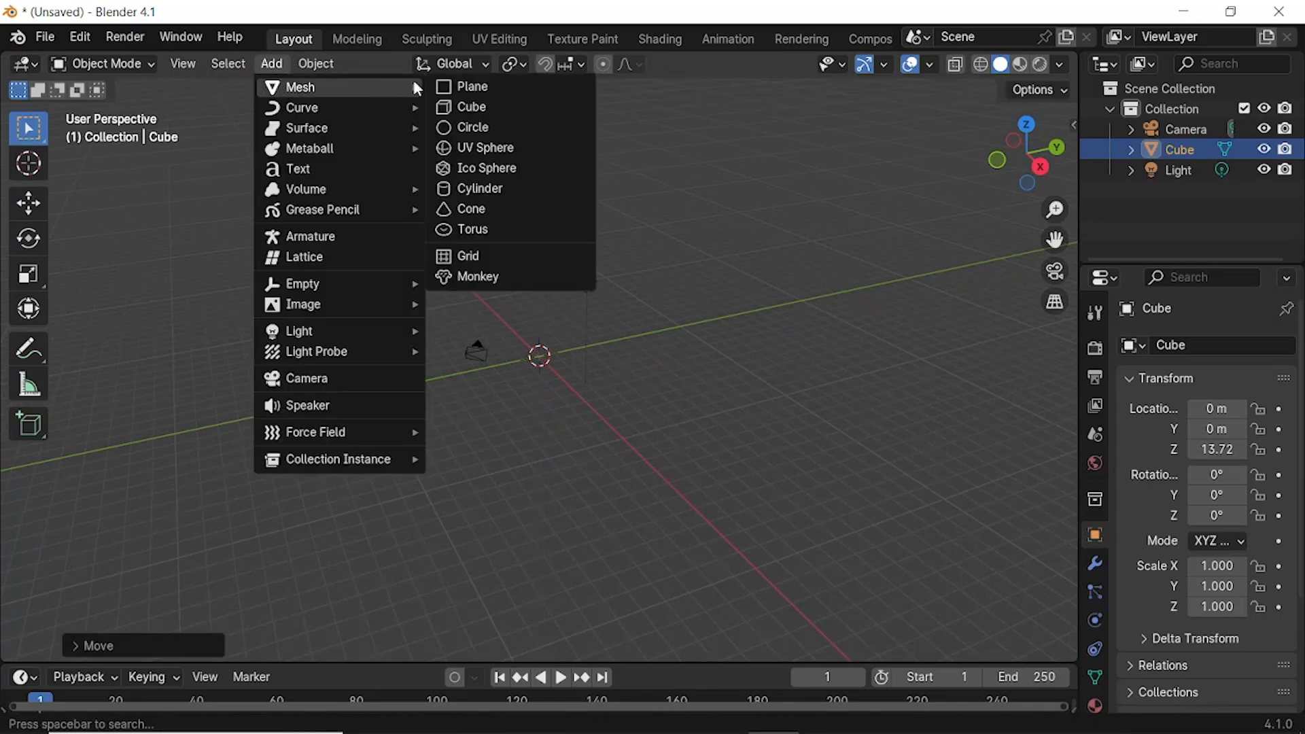
left_click(459, 86)
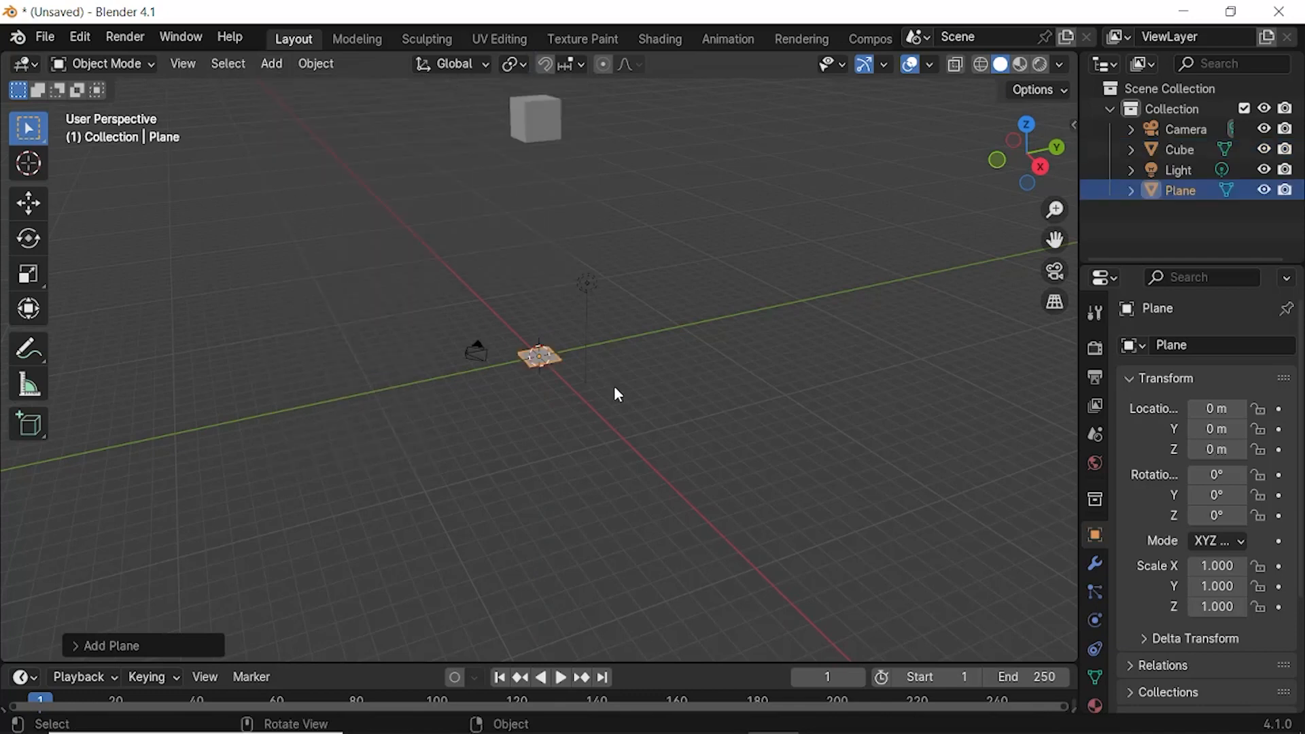
key("s")
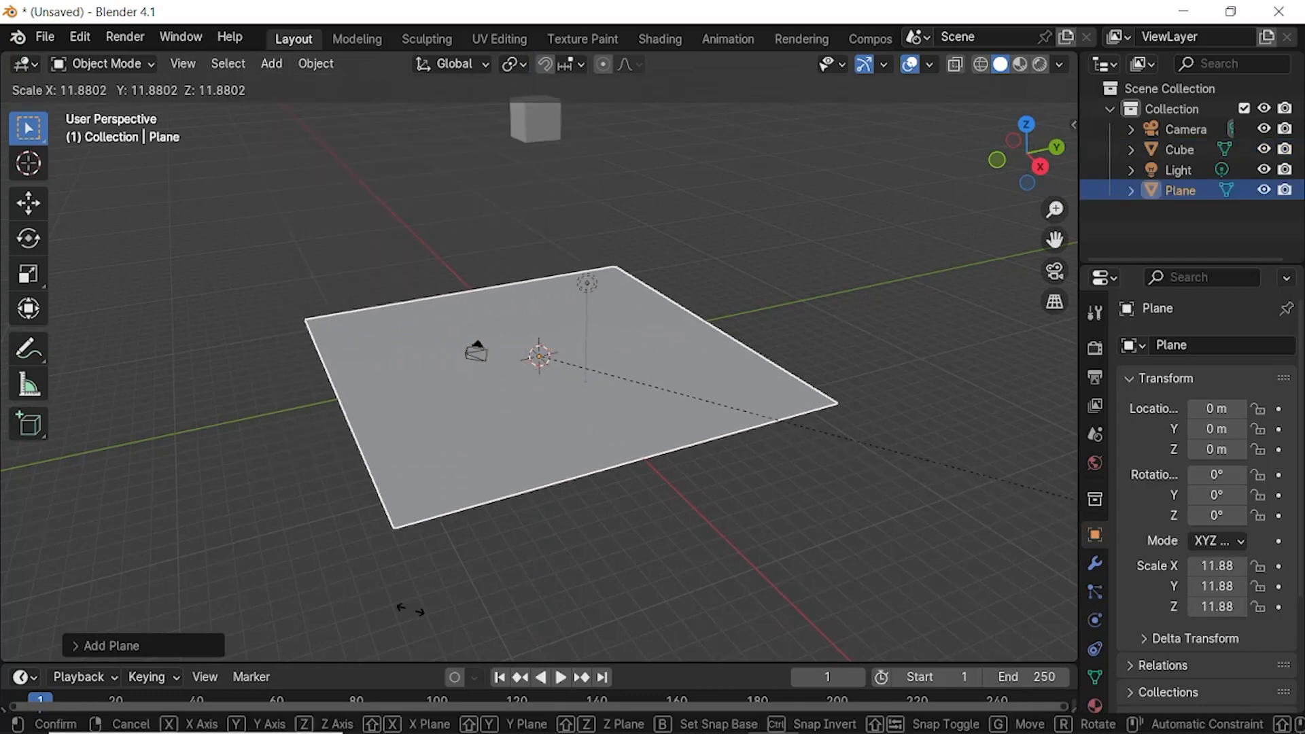
left_click(795, 67)
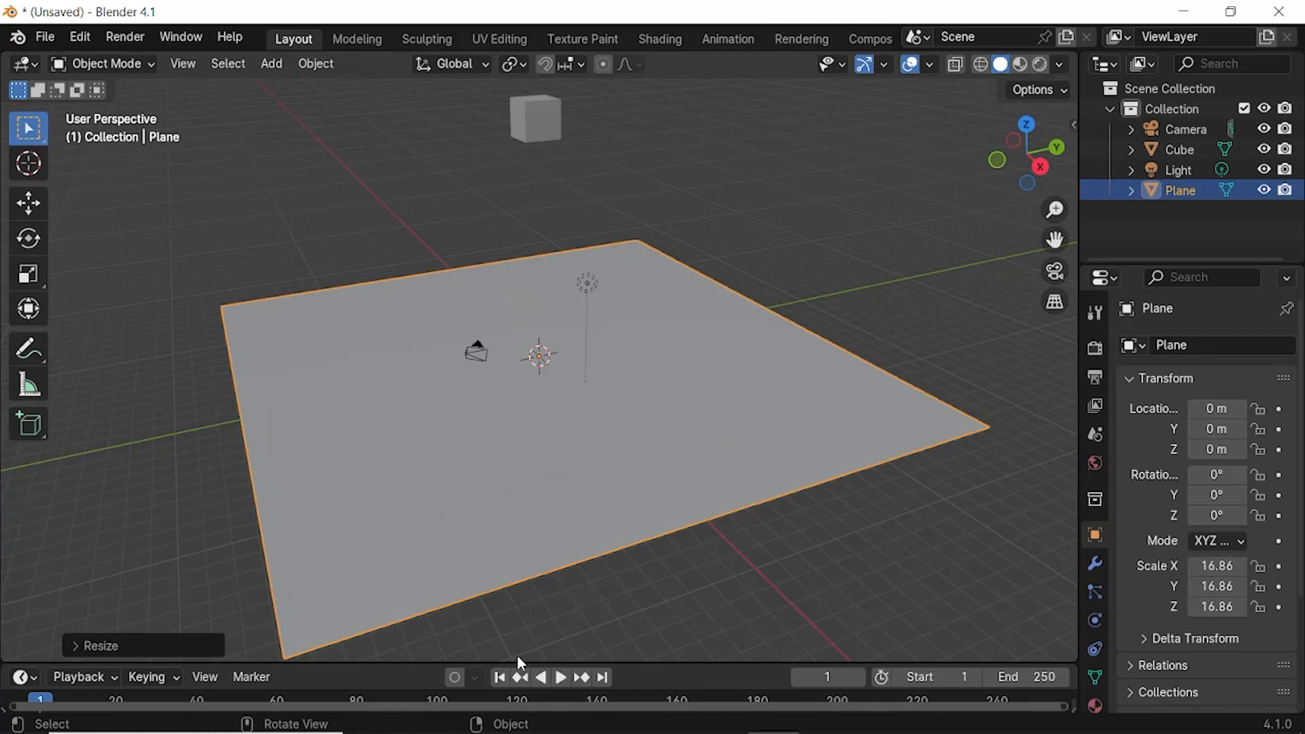
Step: Enlarge the timeline area and set the animation's end frame to 100
left_click_drag(687, 663, 692, 626)
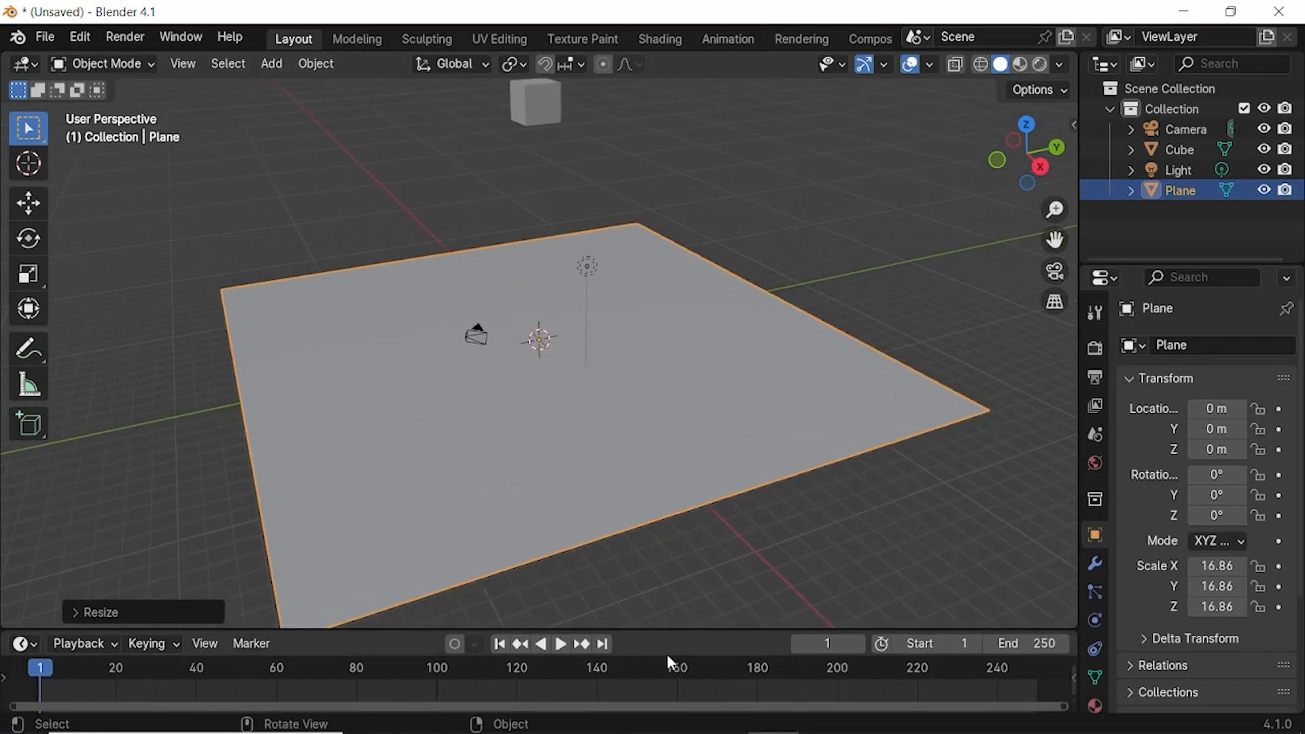
left_click(1033, 643)
type("100")
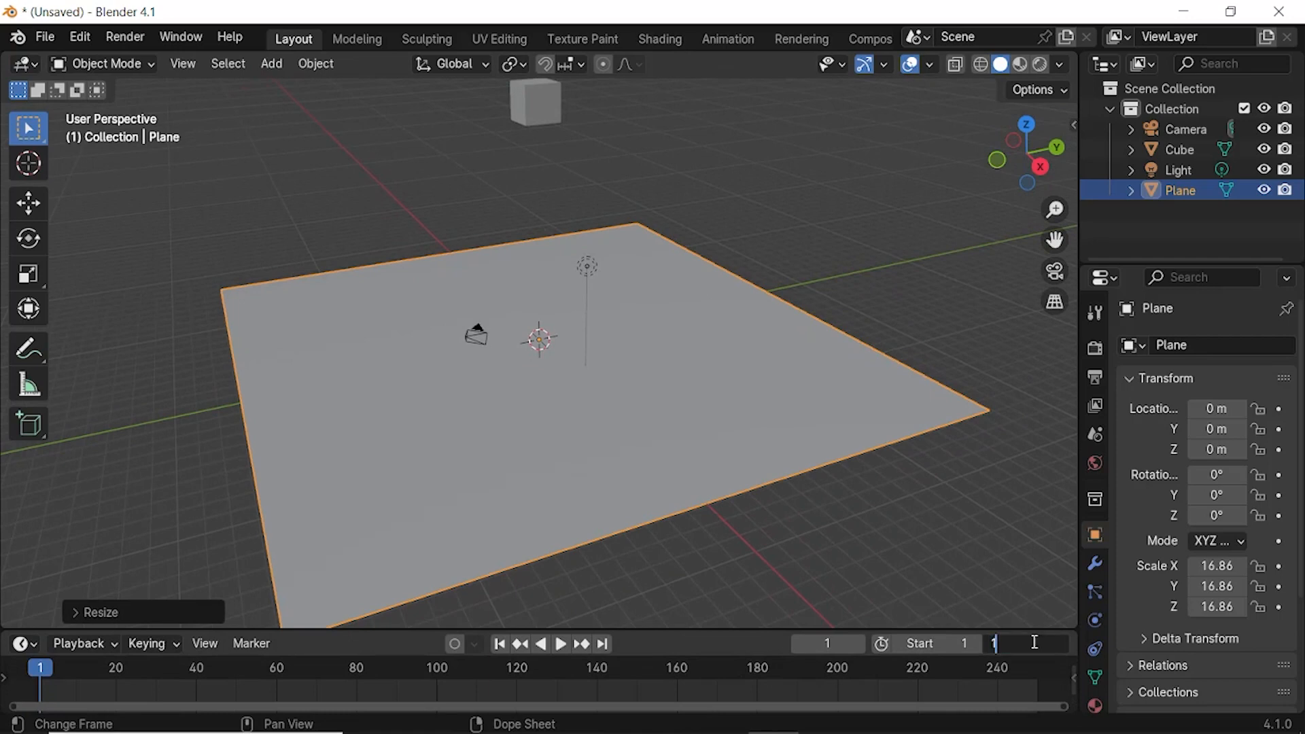
key("Return")
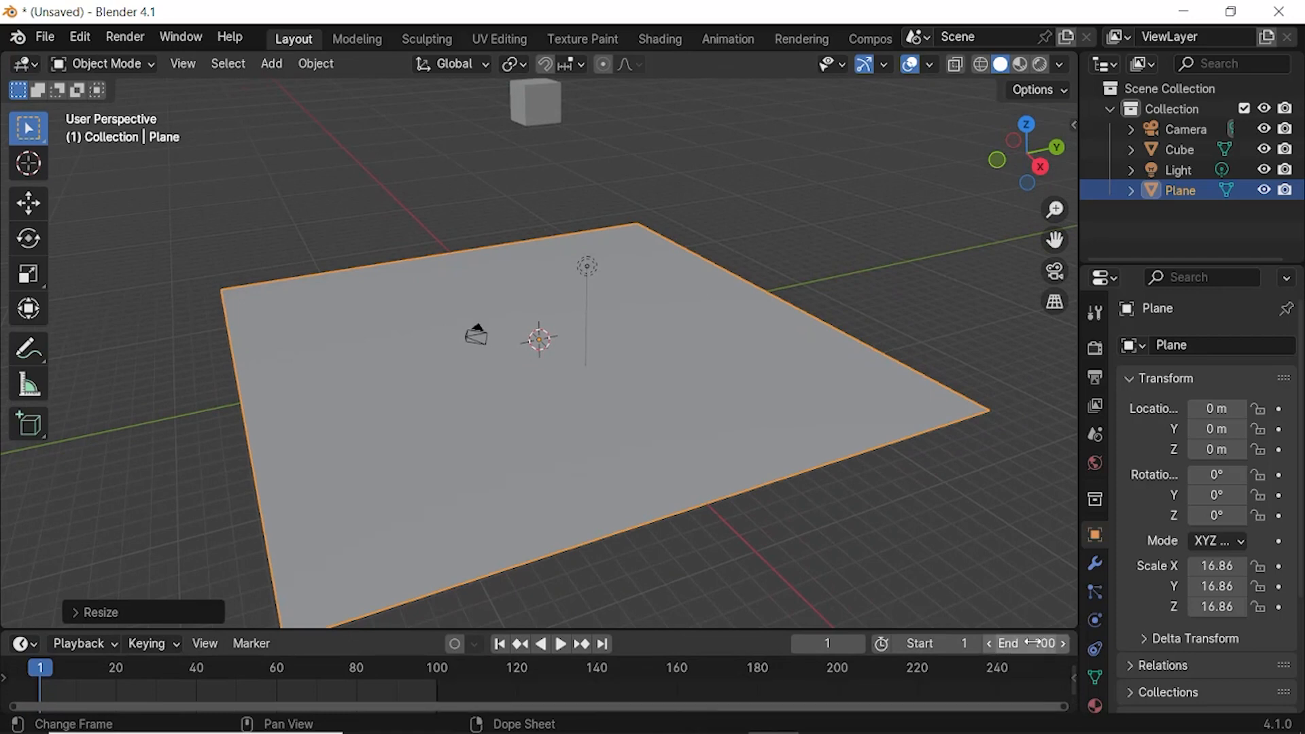
Step: Play the empty animation, stop it and return to frame 0
left_click(561, 648)
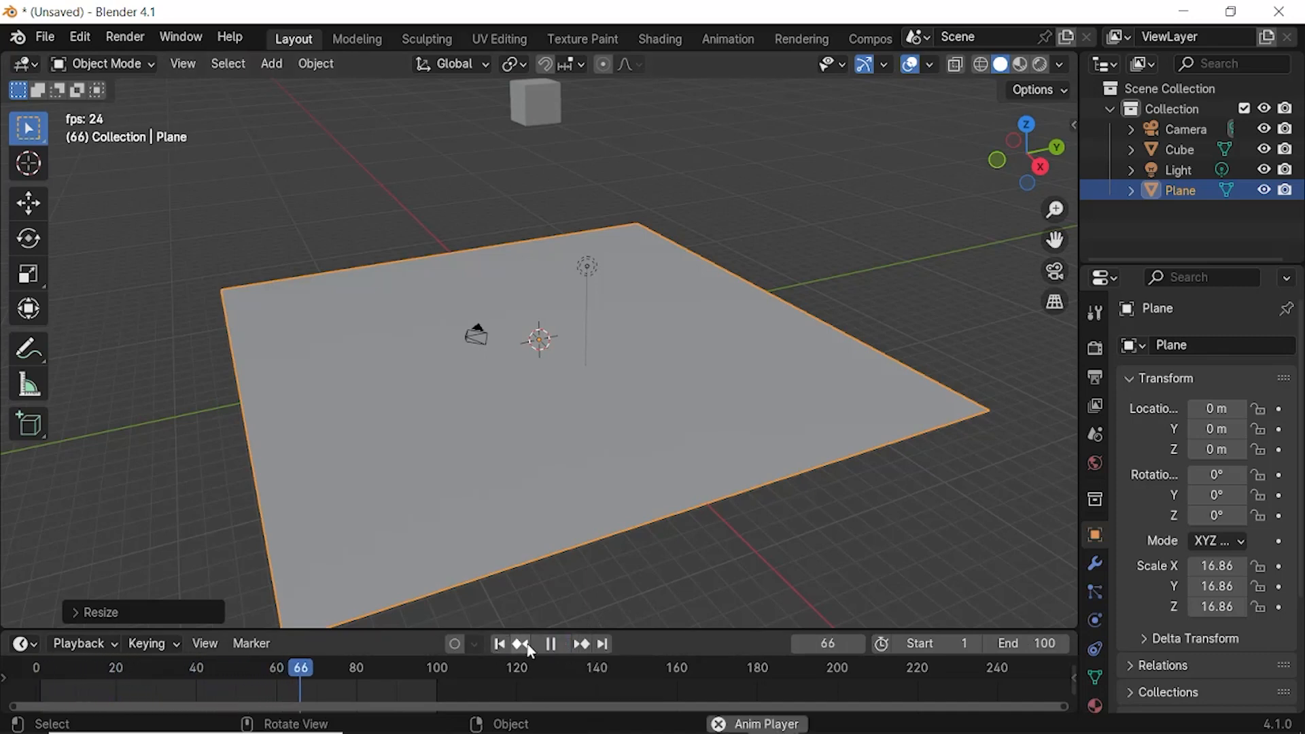
left_click(554, 645)
left_click_drag(364, 669, 34, 673)
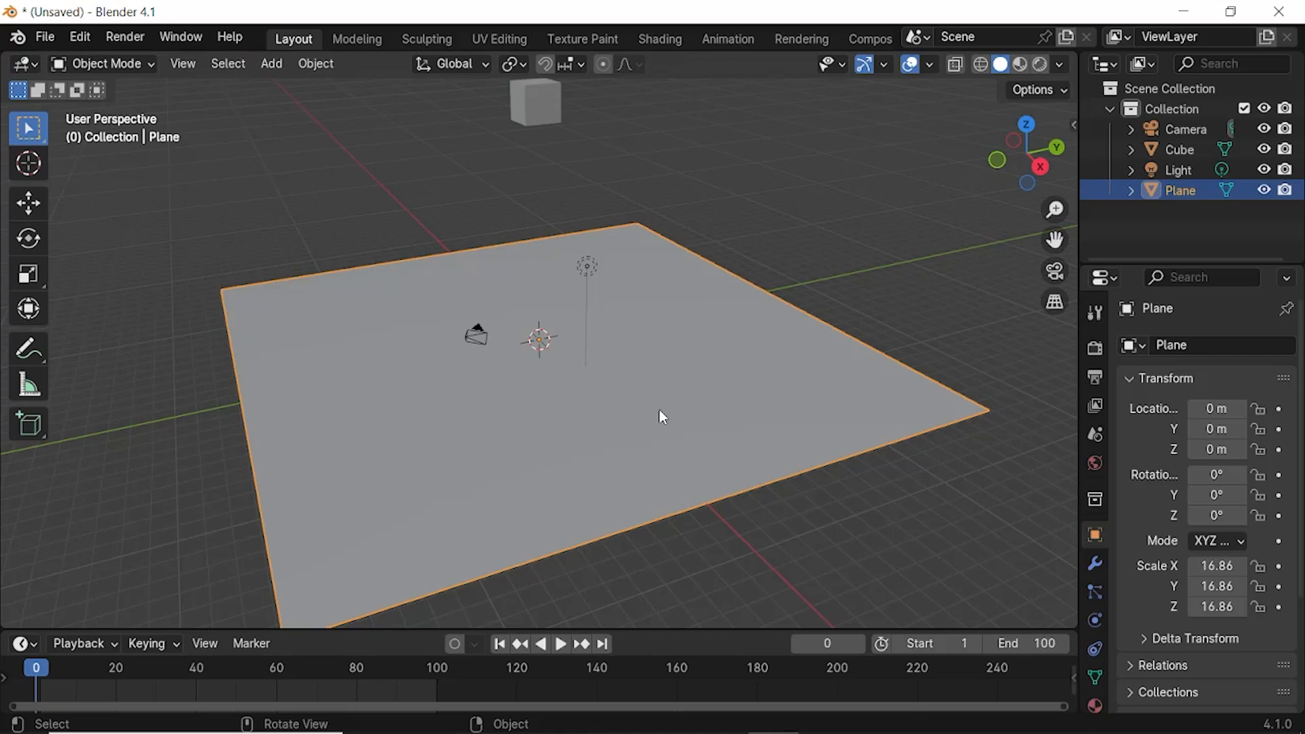
Step: Display the viewport in material preview and set the cube's base color to yellow, about hue 0.189 and saturation 1
left_click(1020, 65)
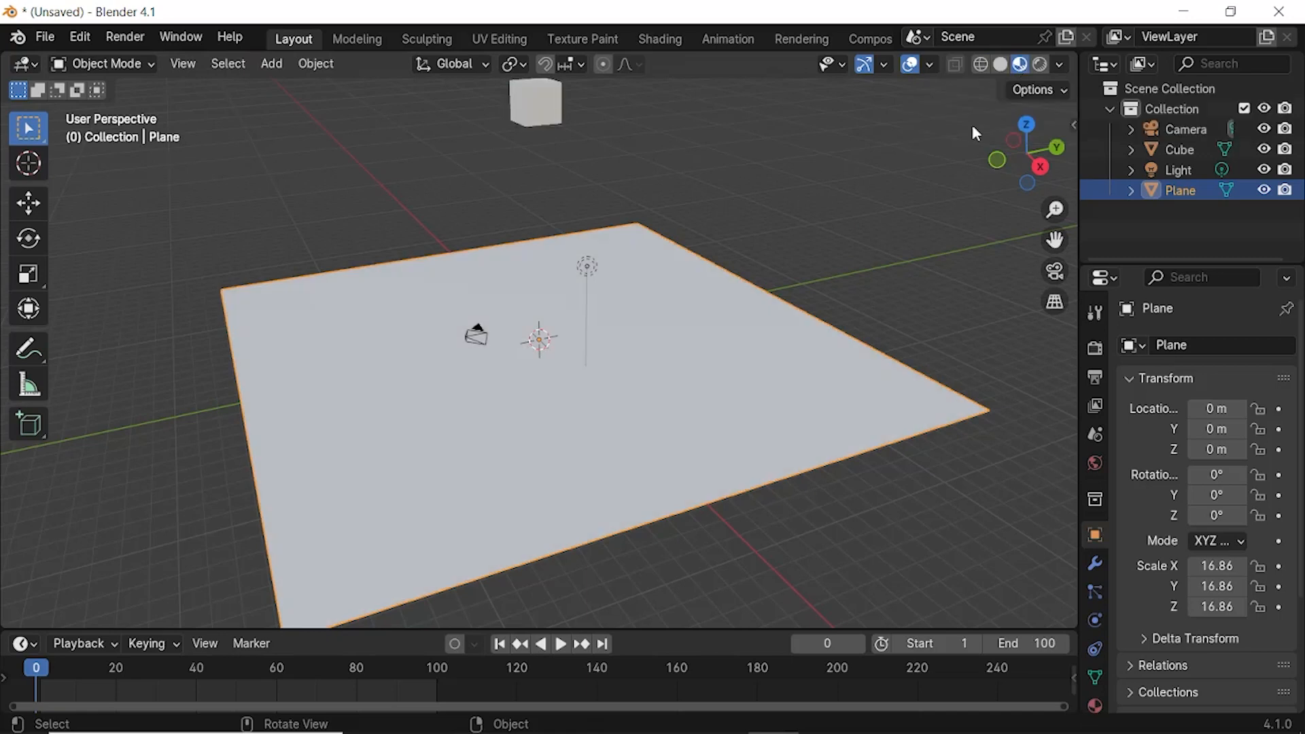
left_click(536, 111)
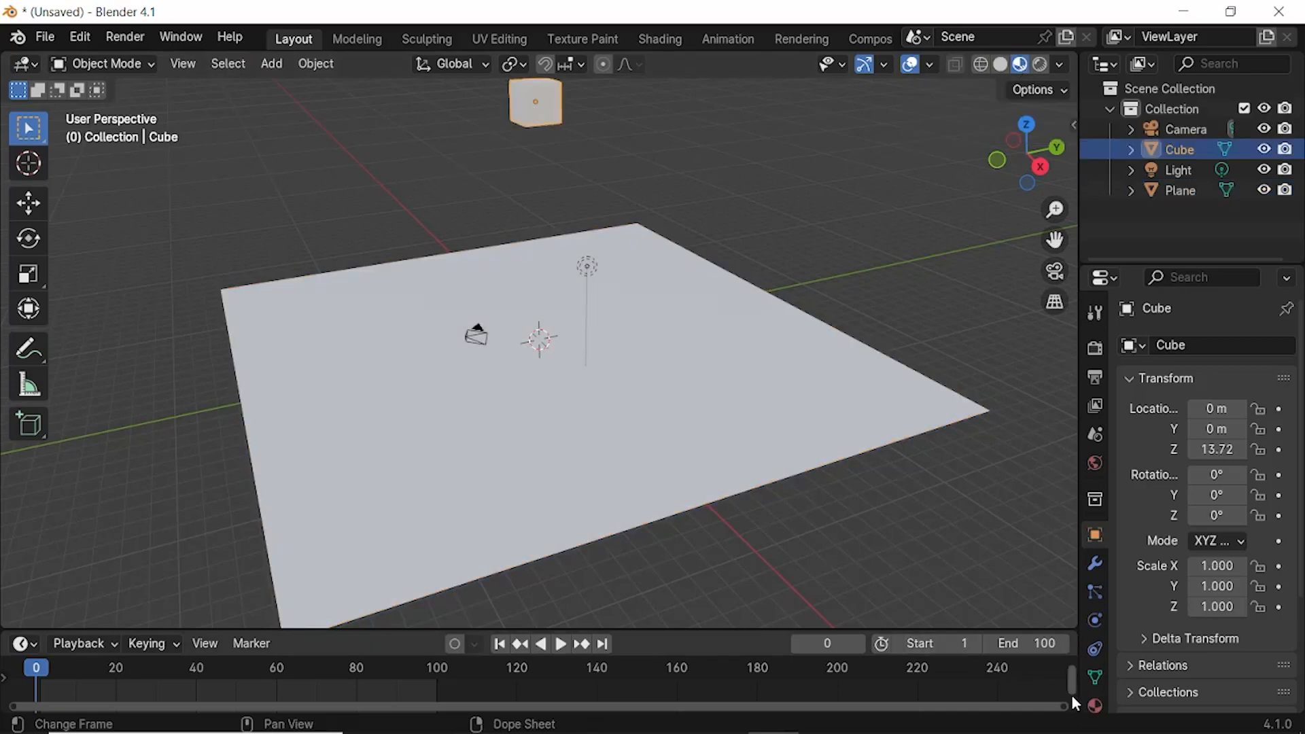
left_click(1096, 707)
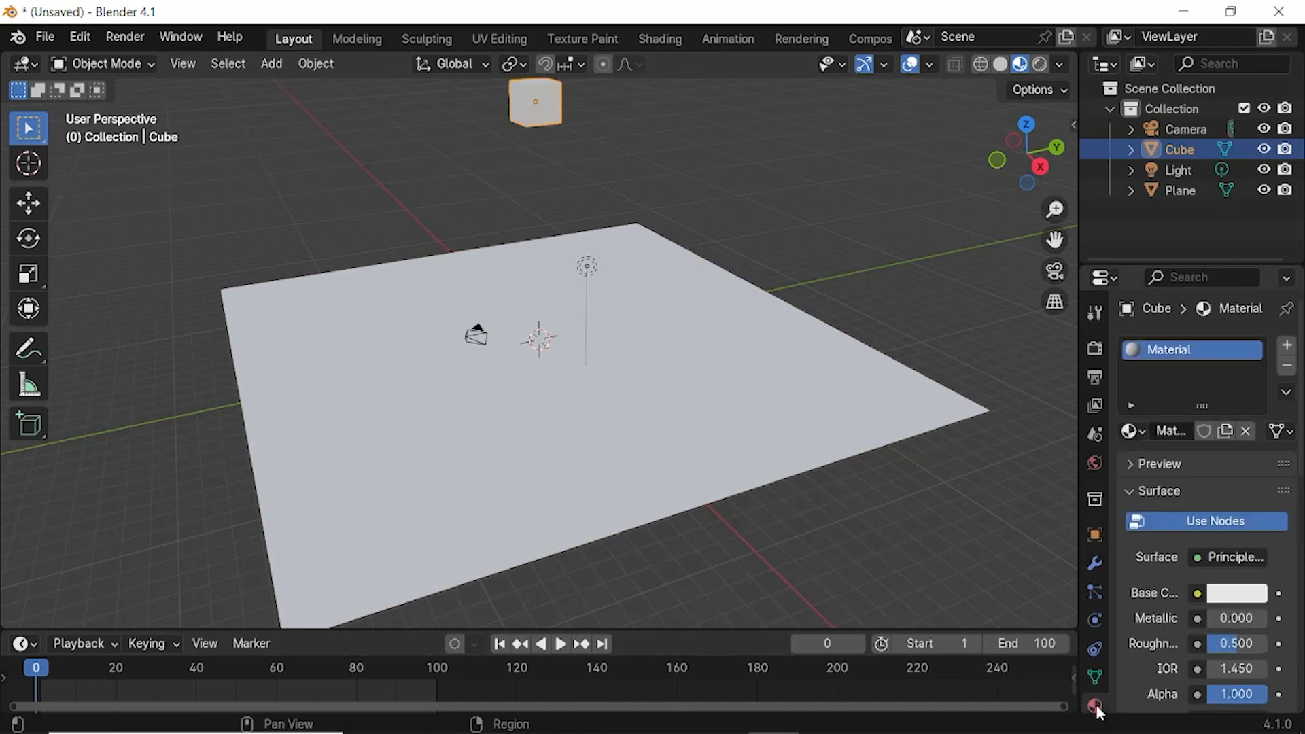
left_click(1232, 595)
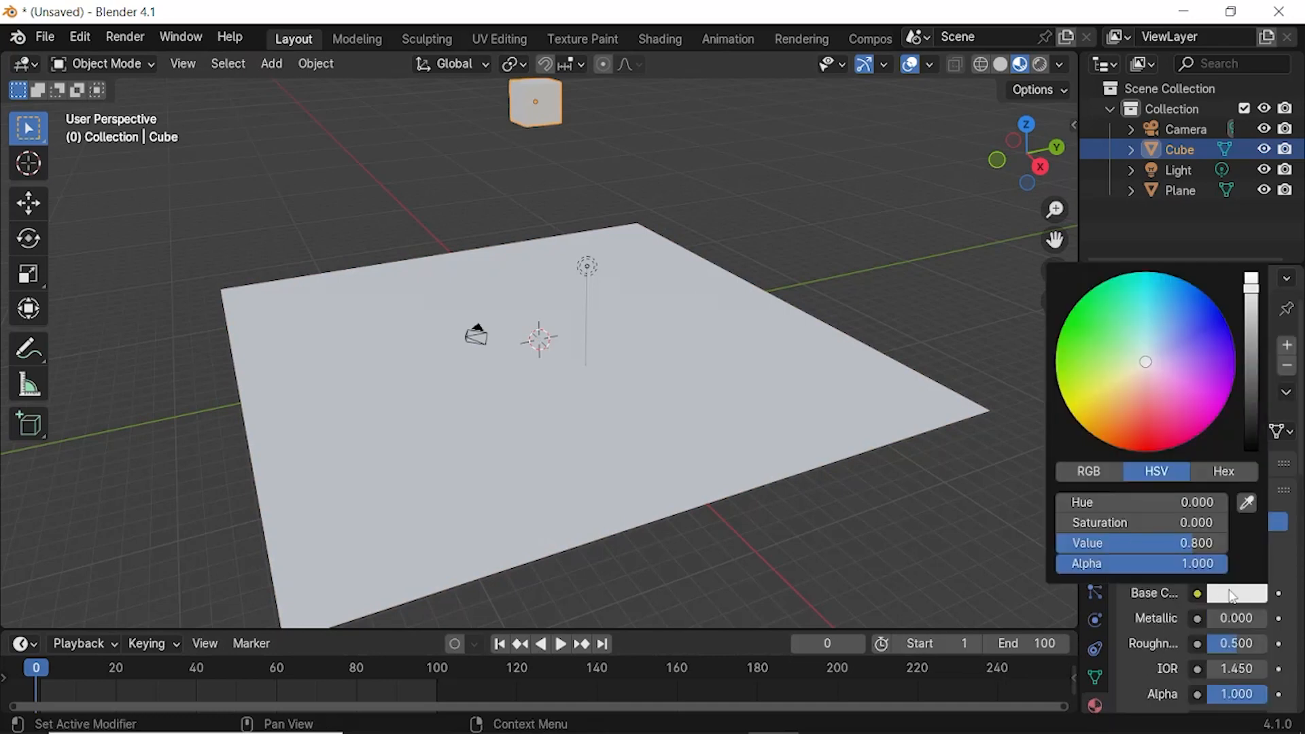
left_click_drag(1179, 347, 1064, 402)
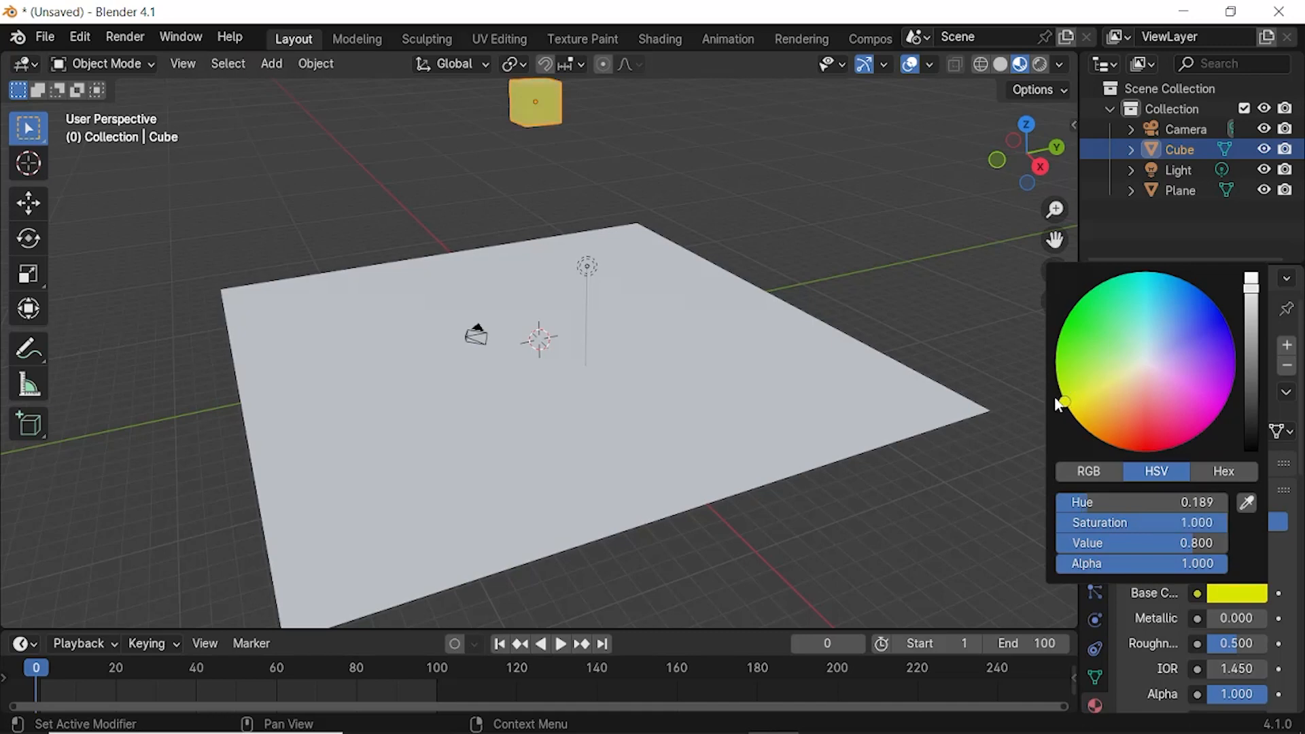
Step: Create a new material for the plane with a blue base color, about hue 0.668 and saturation 1
left_click(636, 413)
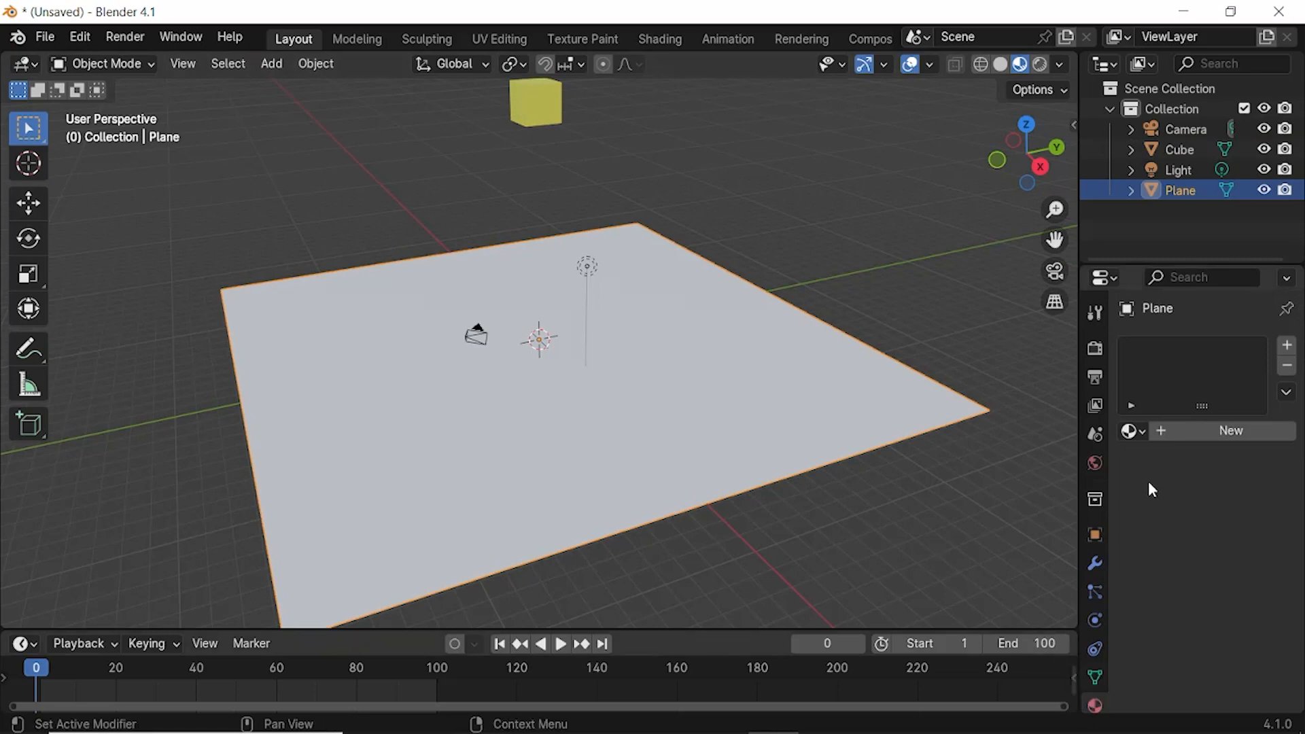
left_click(1202, 430)
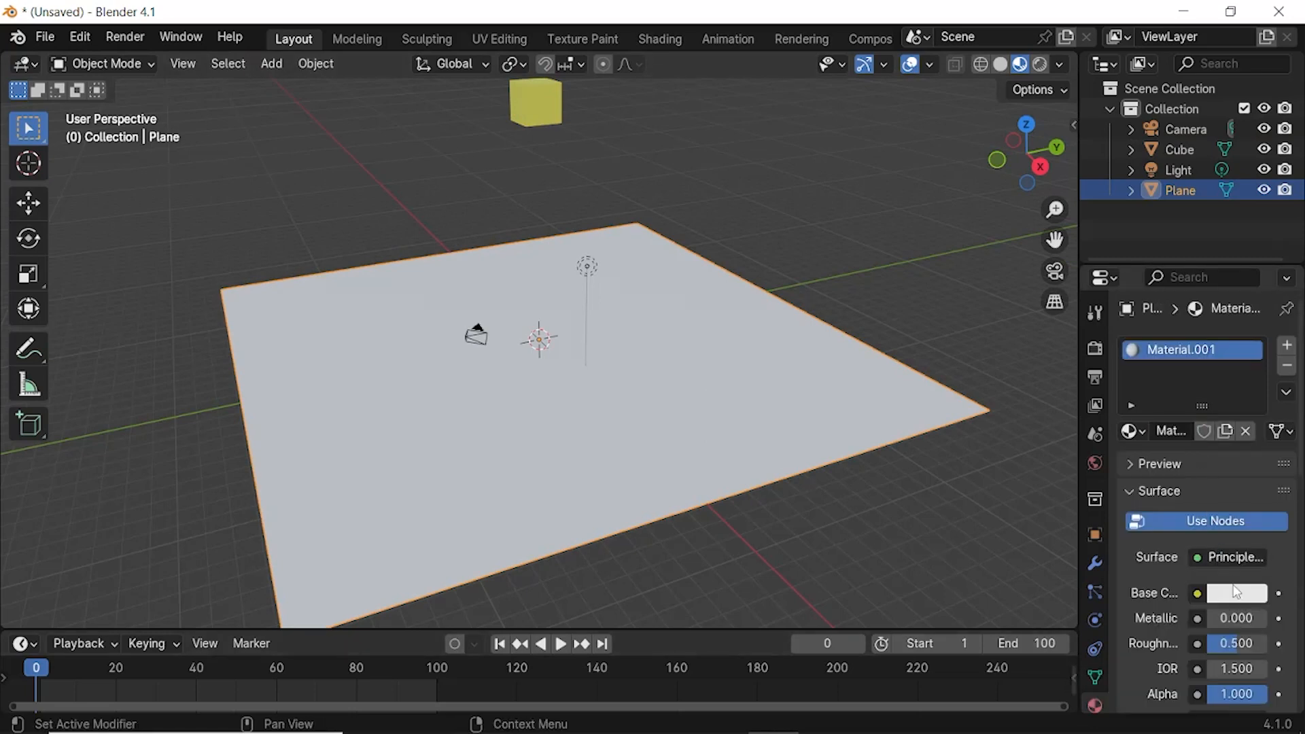
left_click(1237, 593)
left_click_drag(1200, 317, 1227, 324)
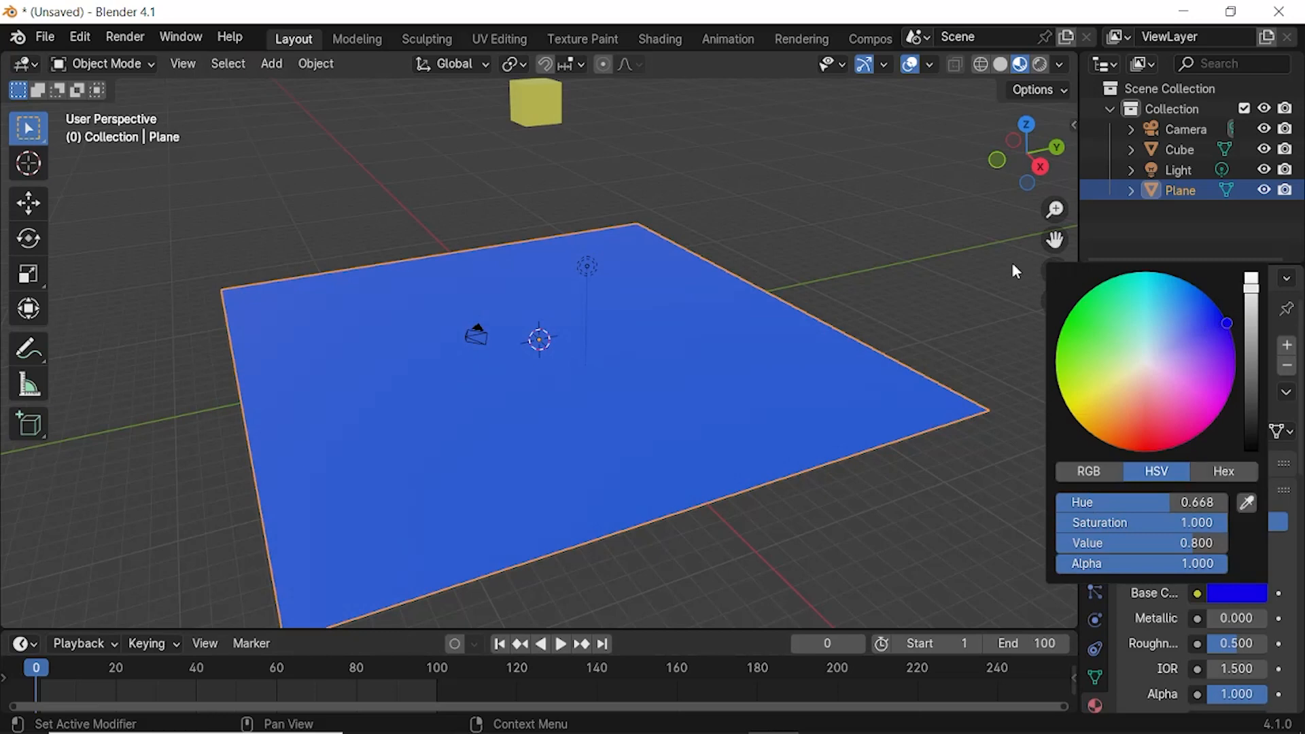
Step: Add Rigid Body physics to the yellow cube, test-play the simulation and return to frame 0
left_click(530, 119)
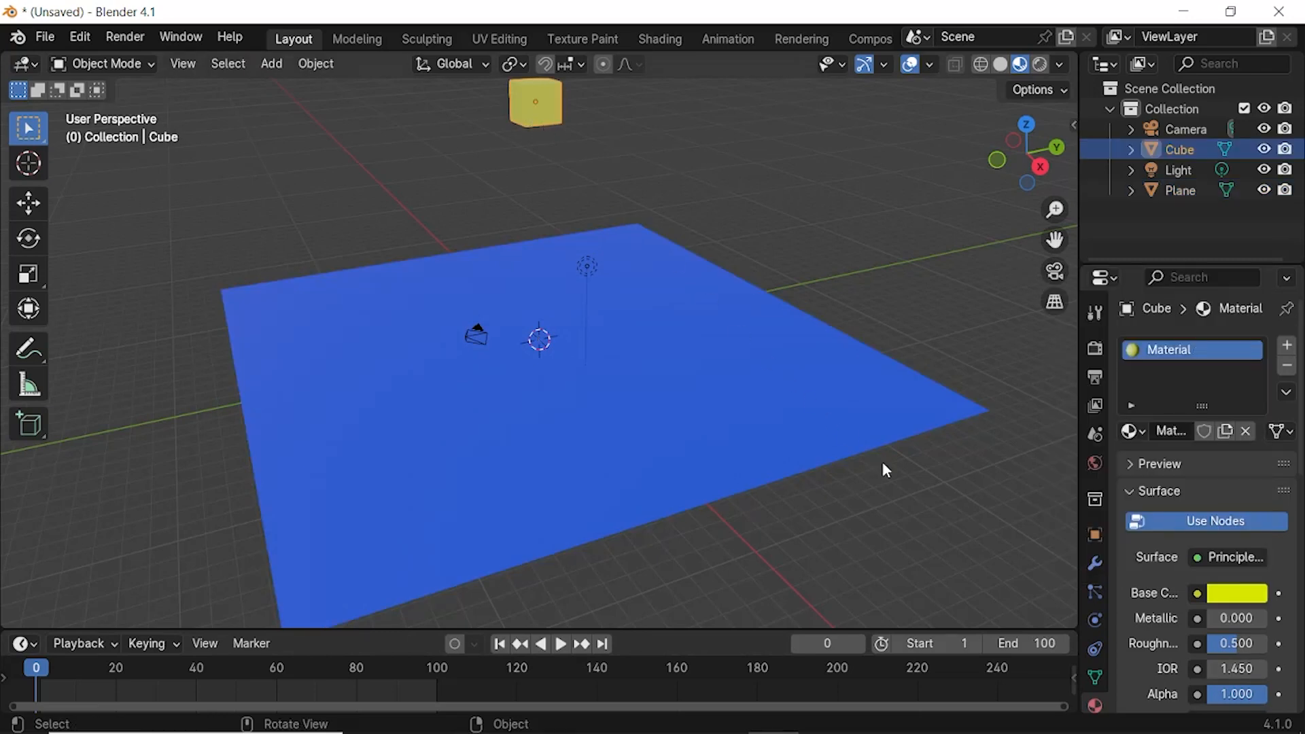
left_click(1095, 619)
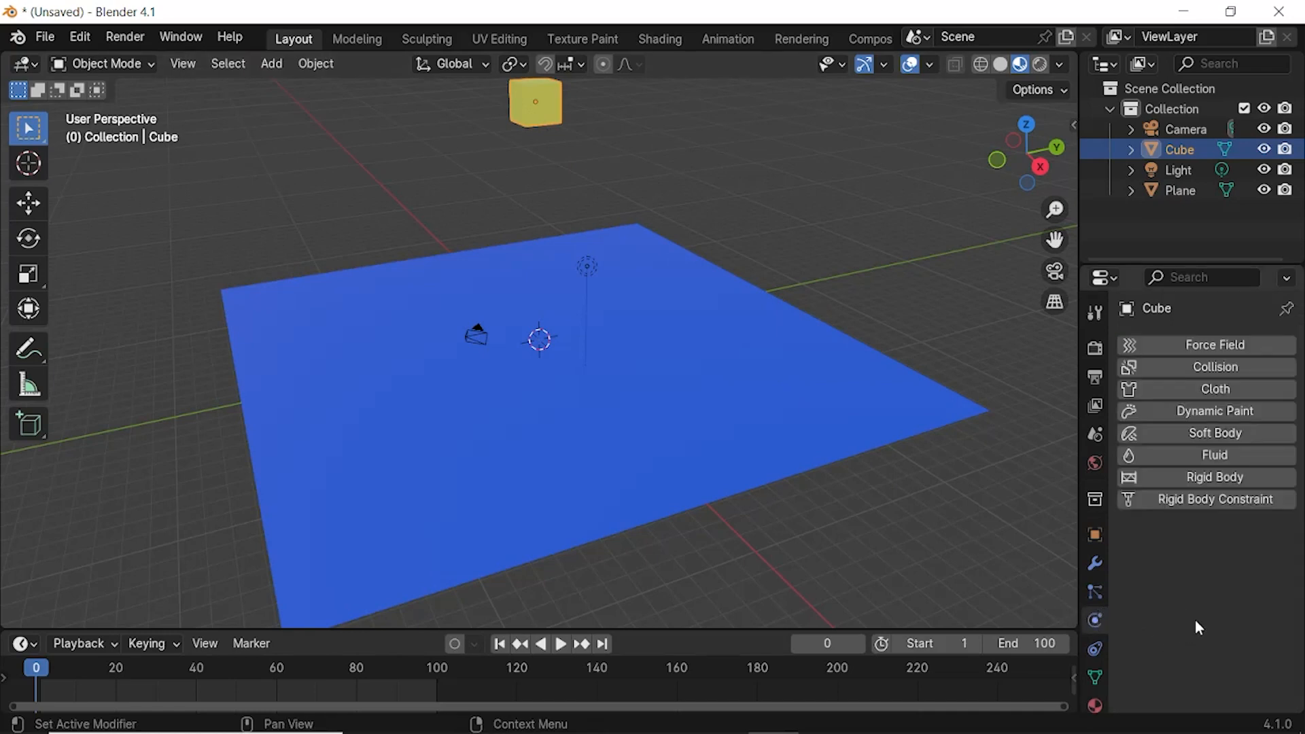
left_click(1215, 477)
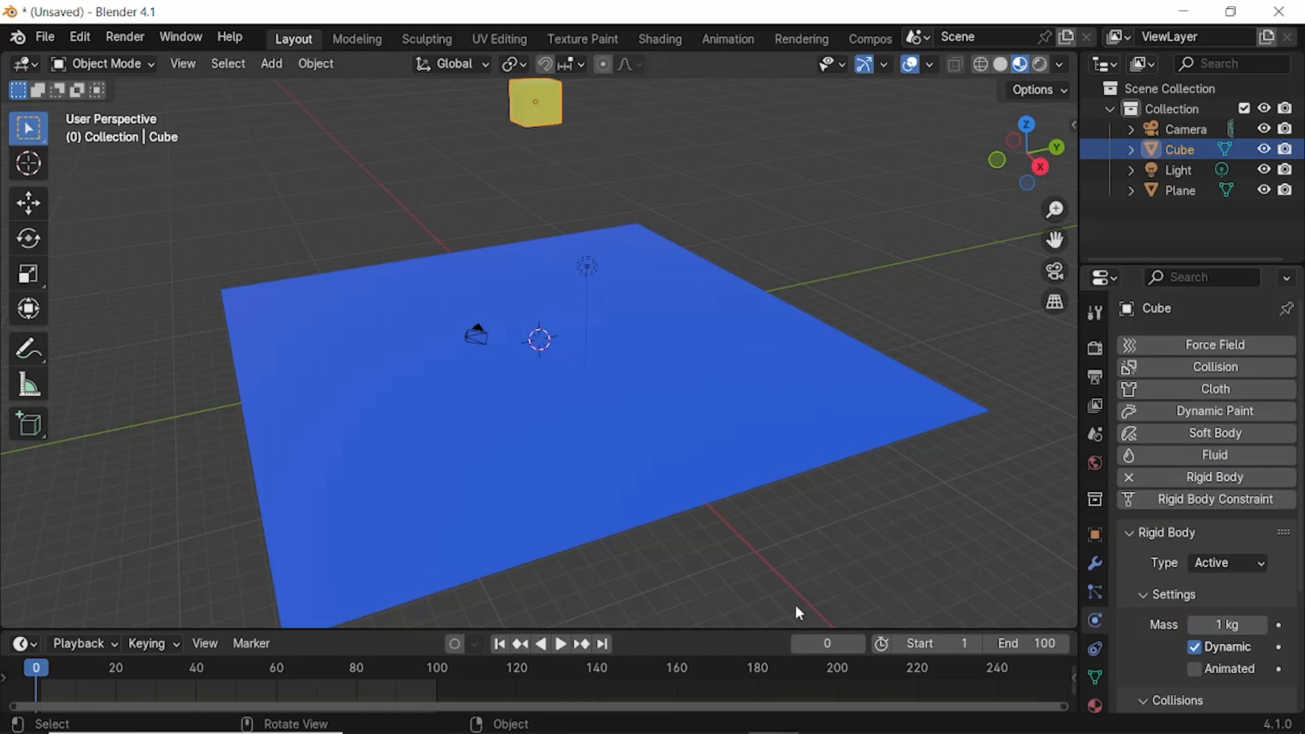
left_click(562, 651)
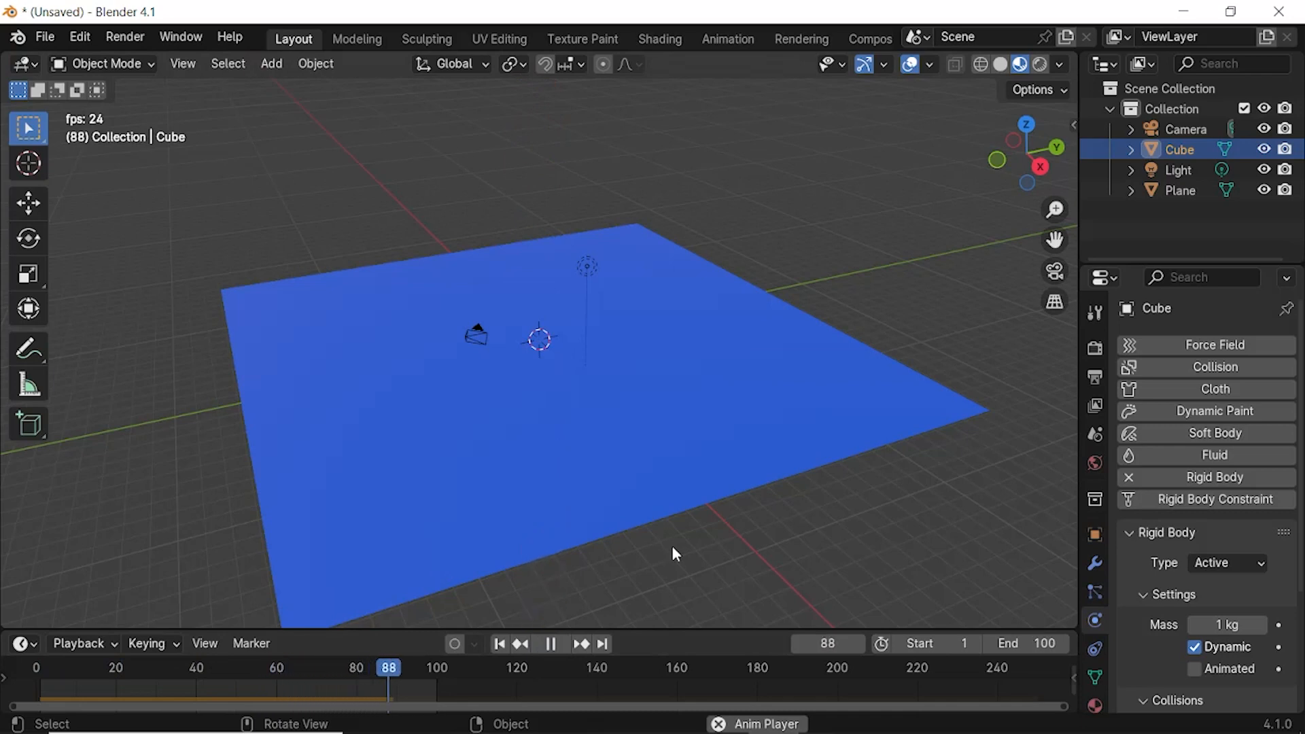
left_click(551, 644)
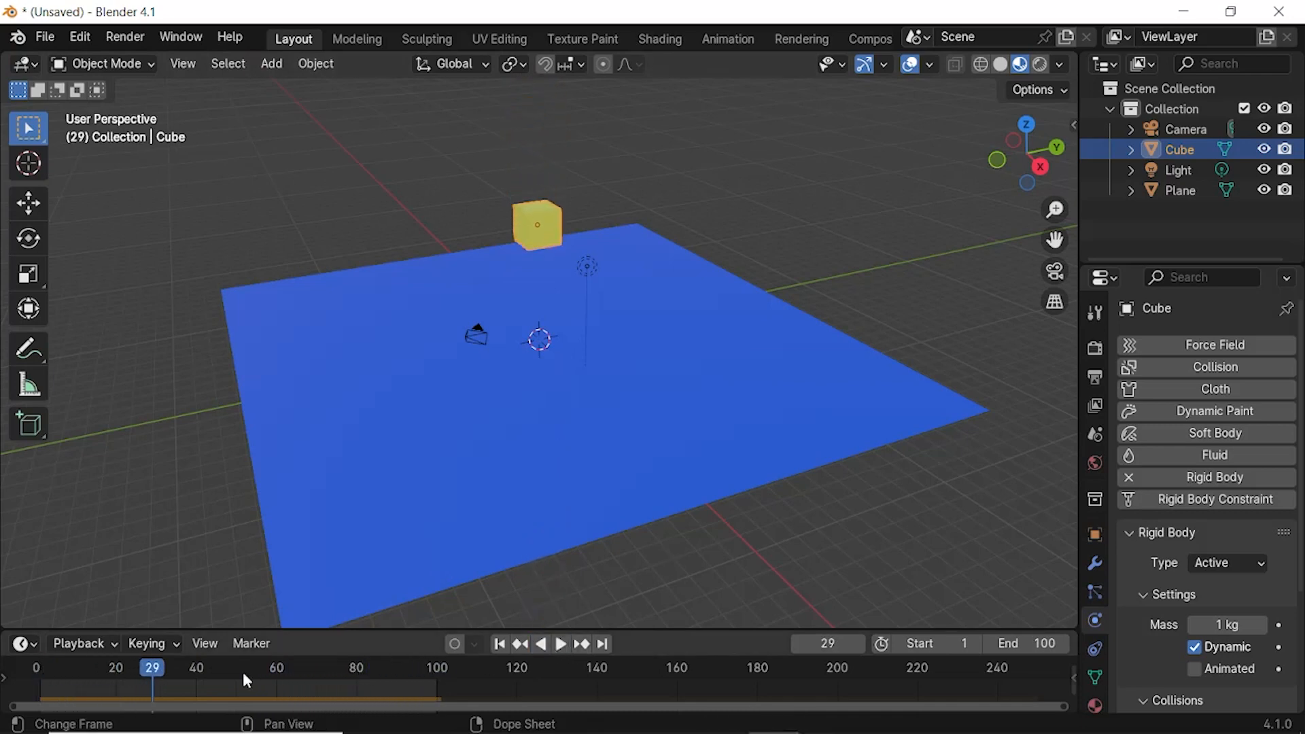
left_click_drag(155, 672, 23, 681)
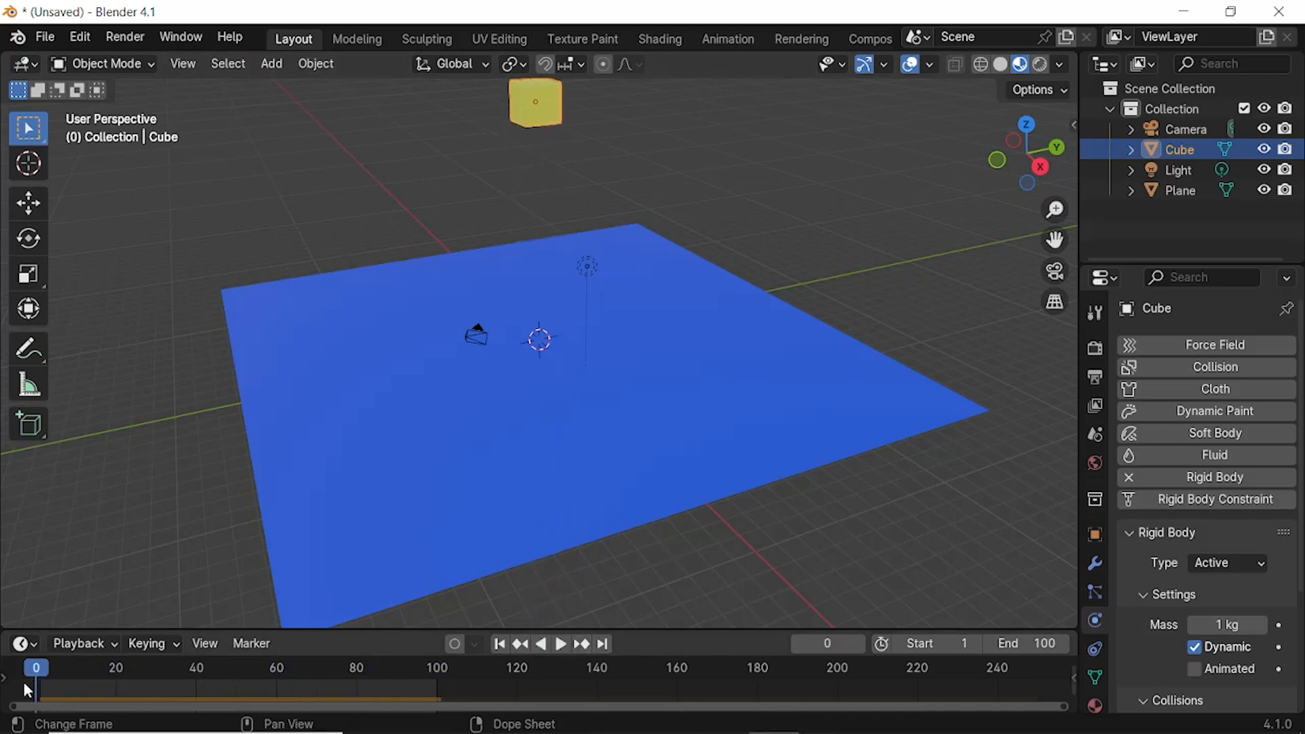
Step: Add Rigid Body physics to the blue plane, test-play both objects' simulation and return to frame 0
left_click(702, 368)
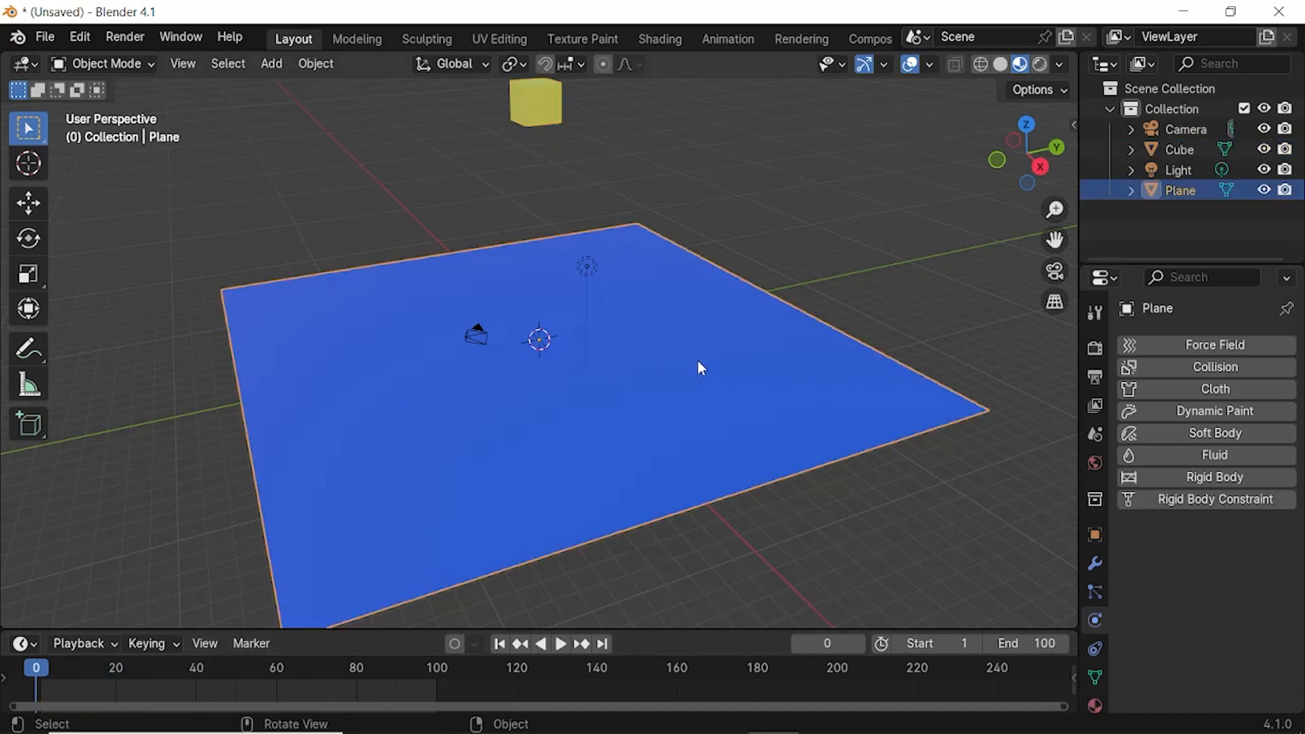
left_click(1202, 478)
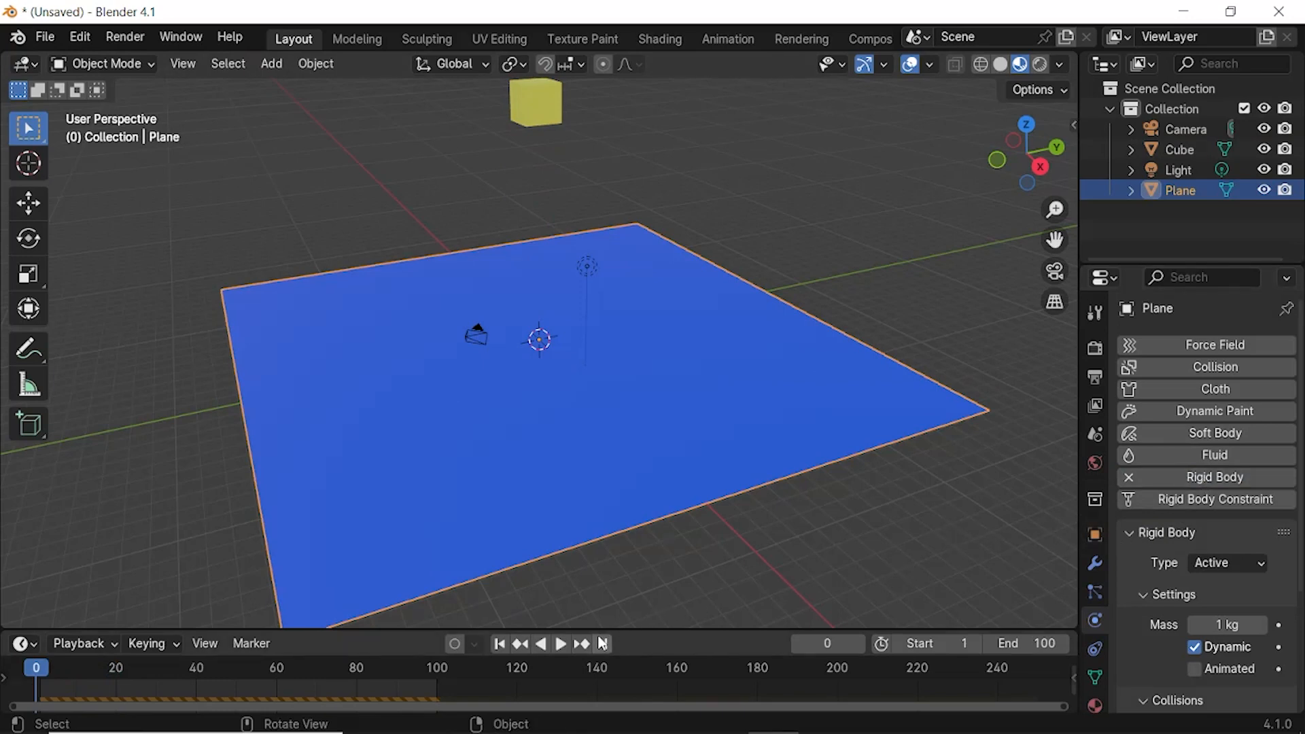
left_click(561, 644)
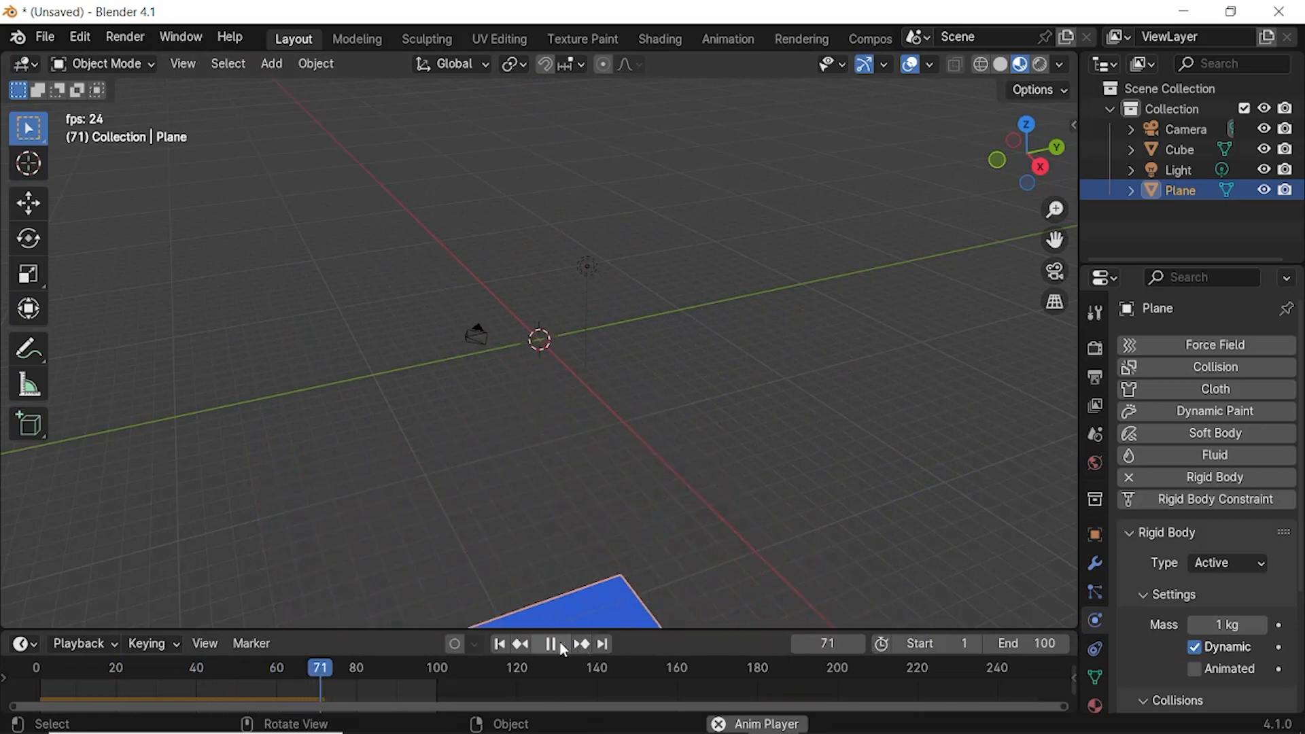
left_click(556, 644)
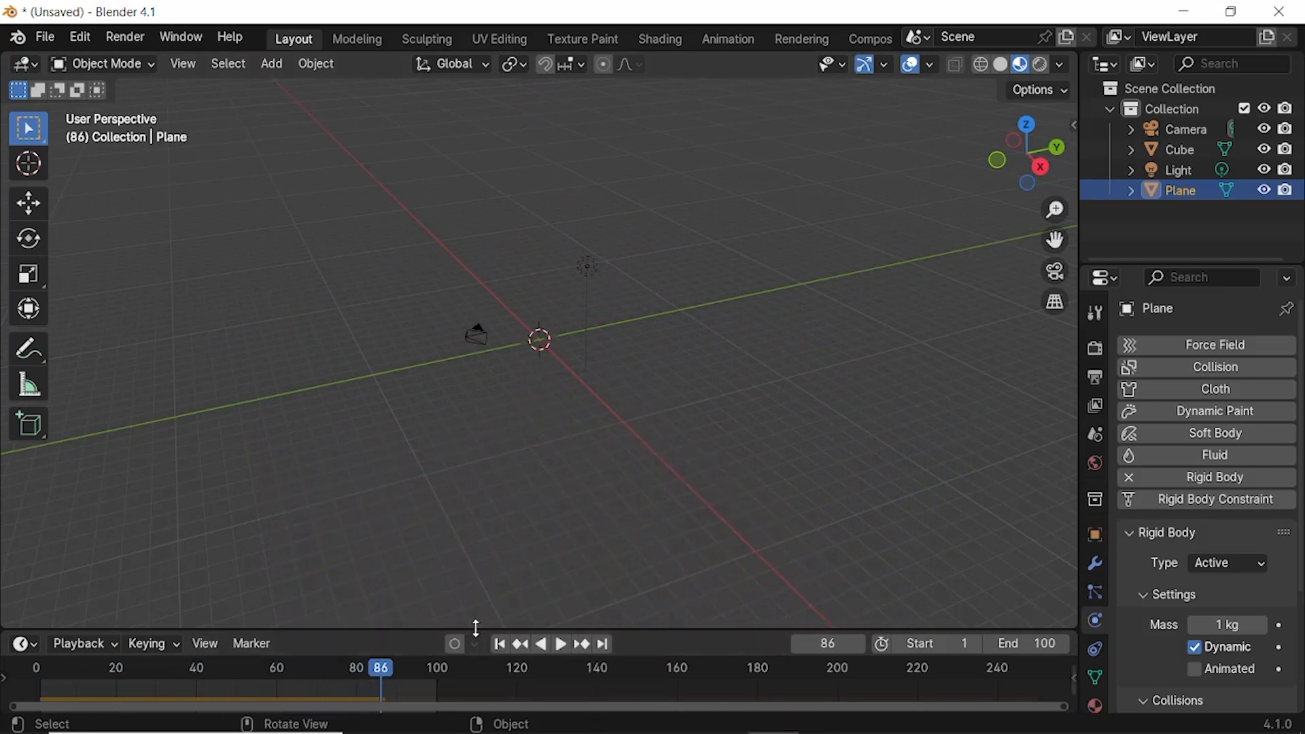
key("space")
left_click_drag(351, 679, 17, 666)
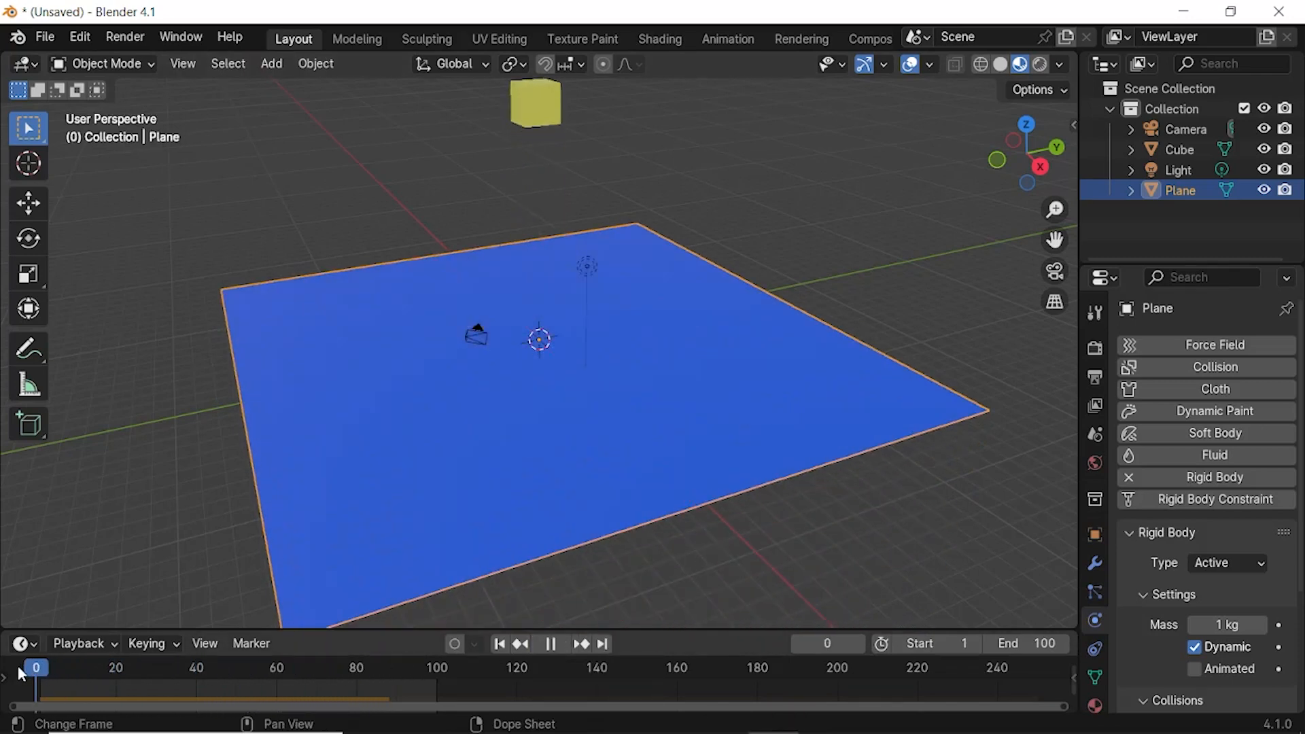
key("space")
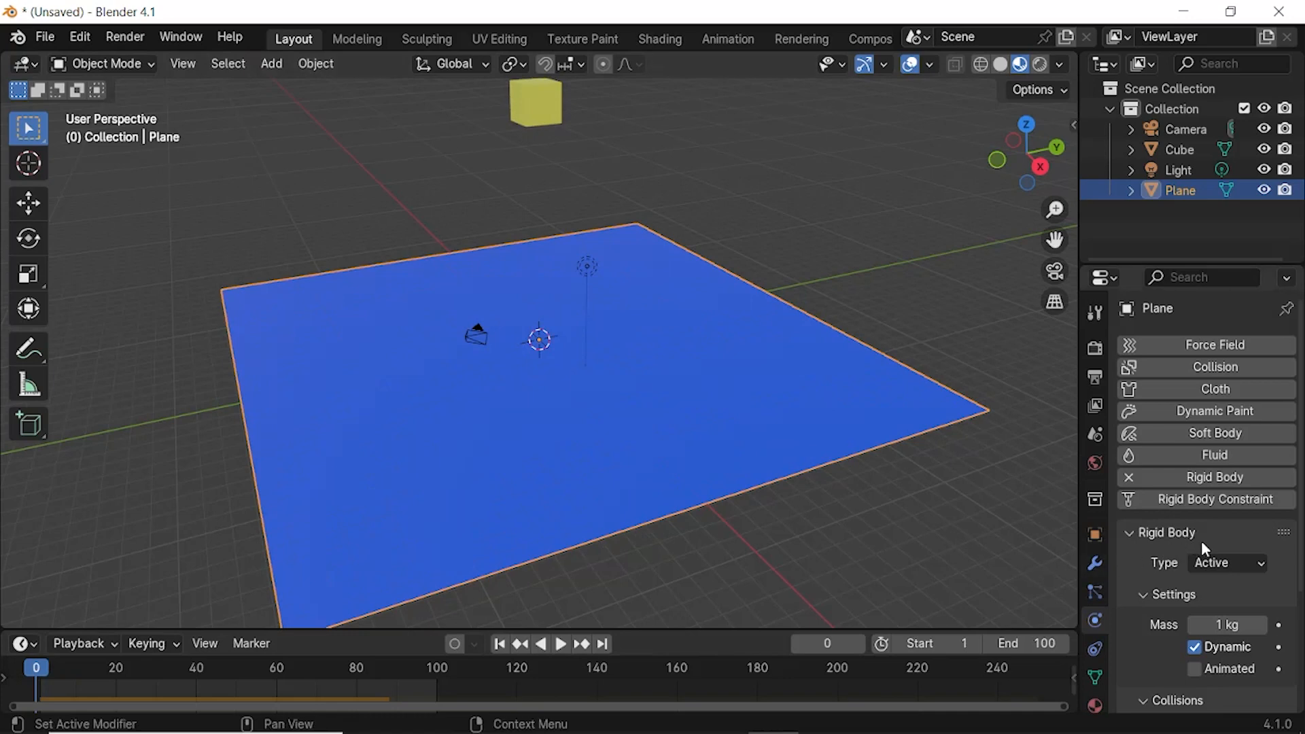
Step: Set the plane's rigid body type to Passive and play the simulation of the cube falling onto it
scroll(1201, 540, "down", 3)
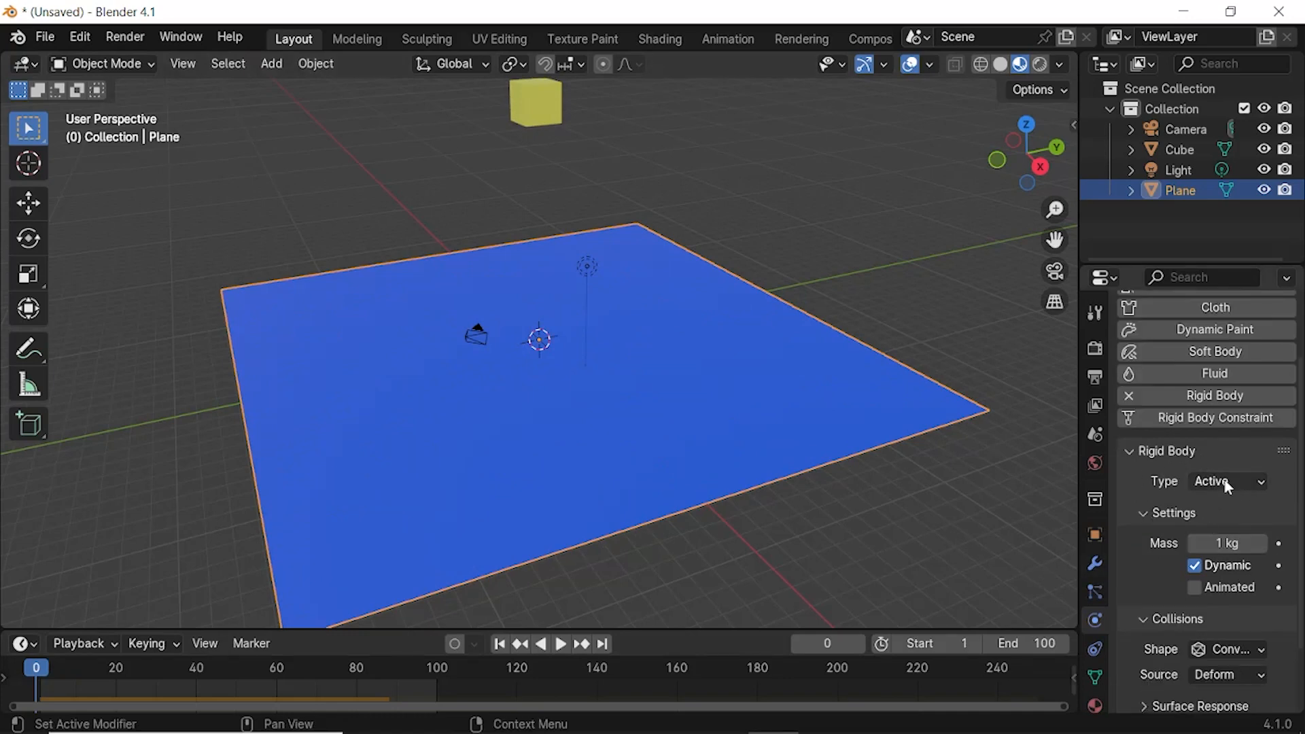
left_click(1223, 485)
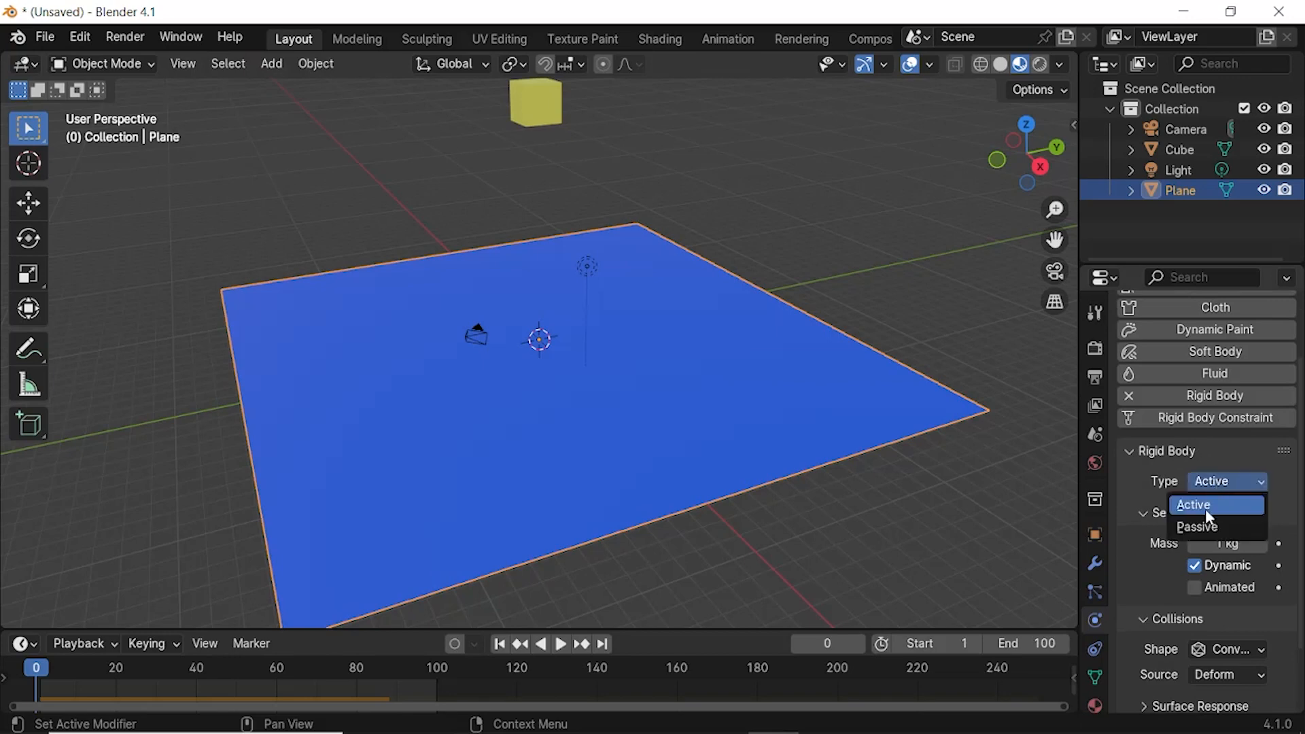
left_click(1200, 527)
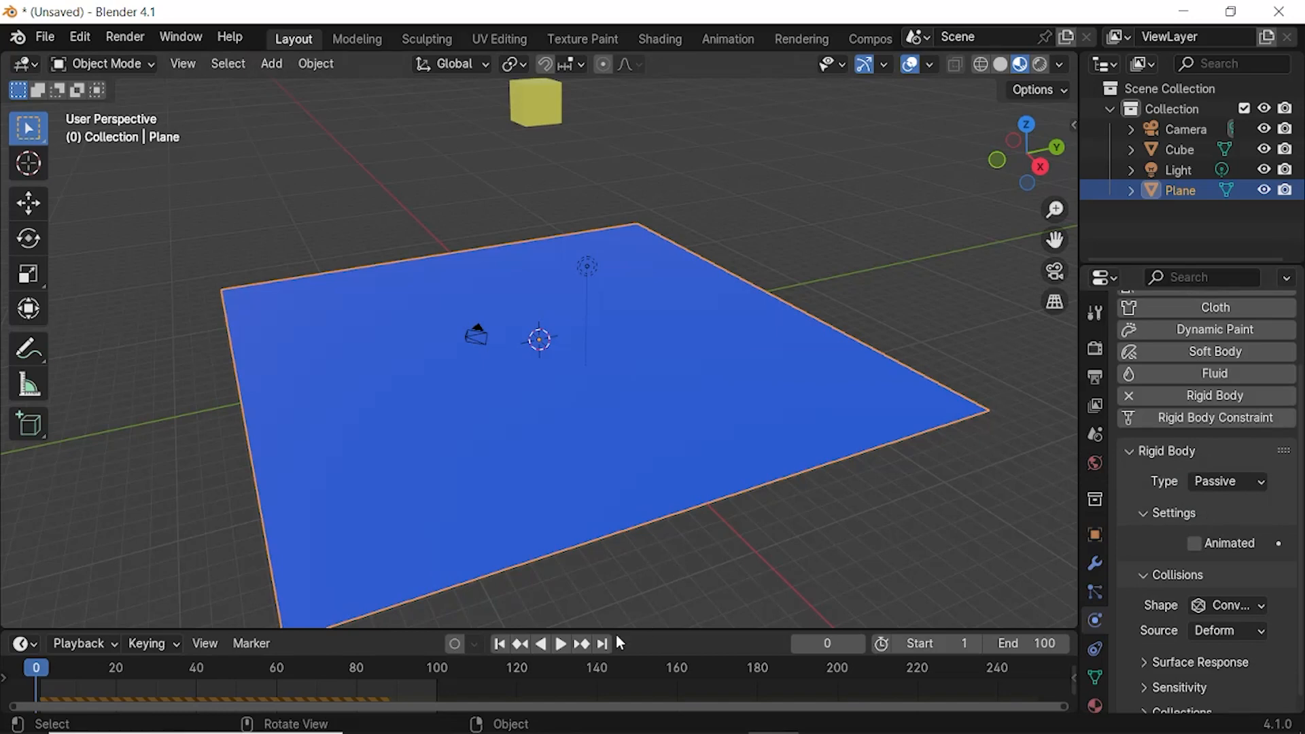
left_click(562, 644)
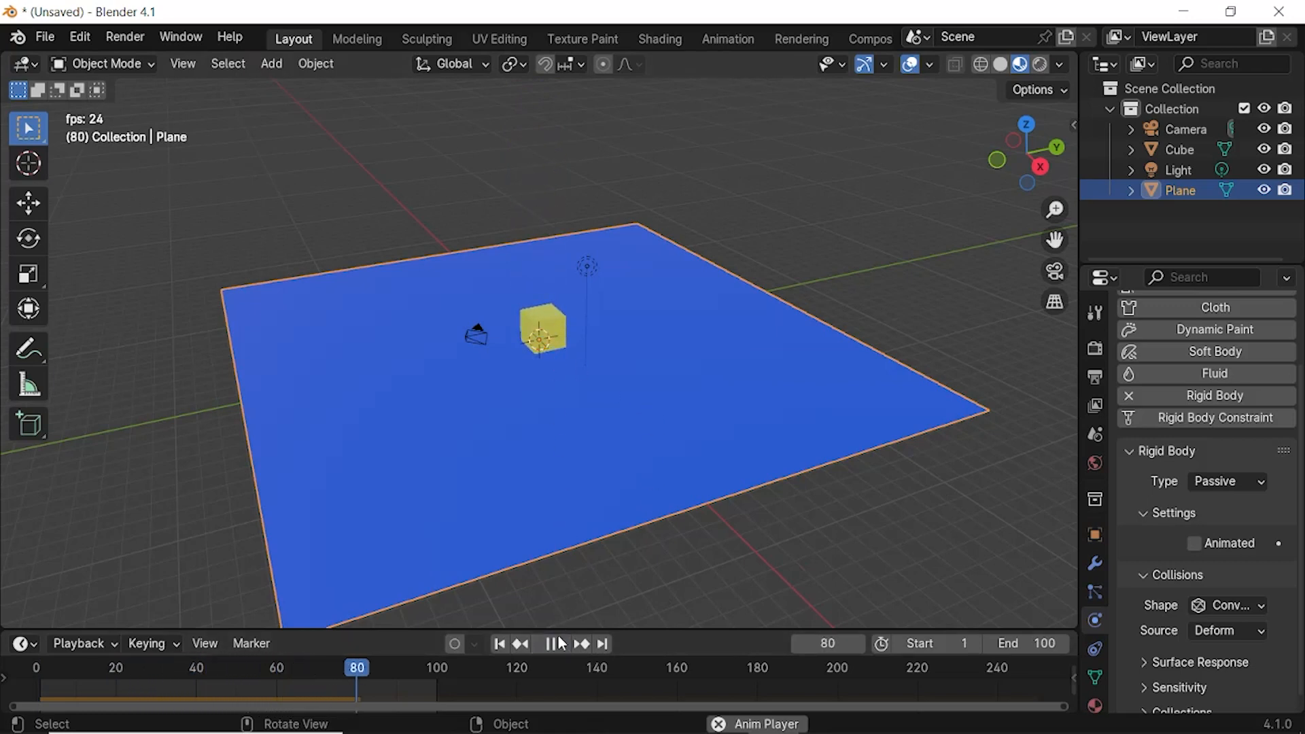
Step: Stop the playback, return to frame 1 and duplicate the yellow cube three times to form a group of four above the plane
left_click(552, 645)
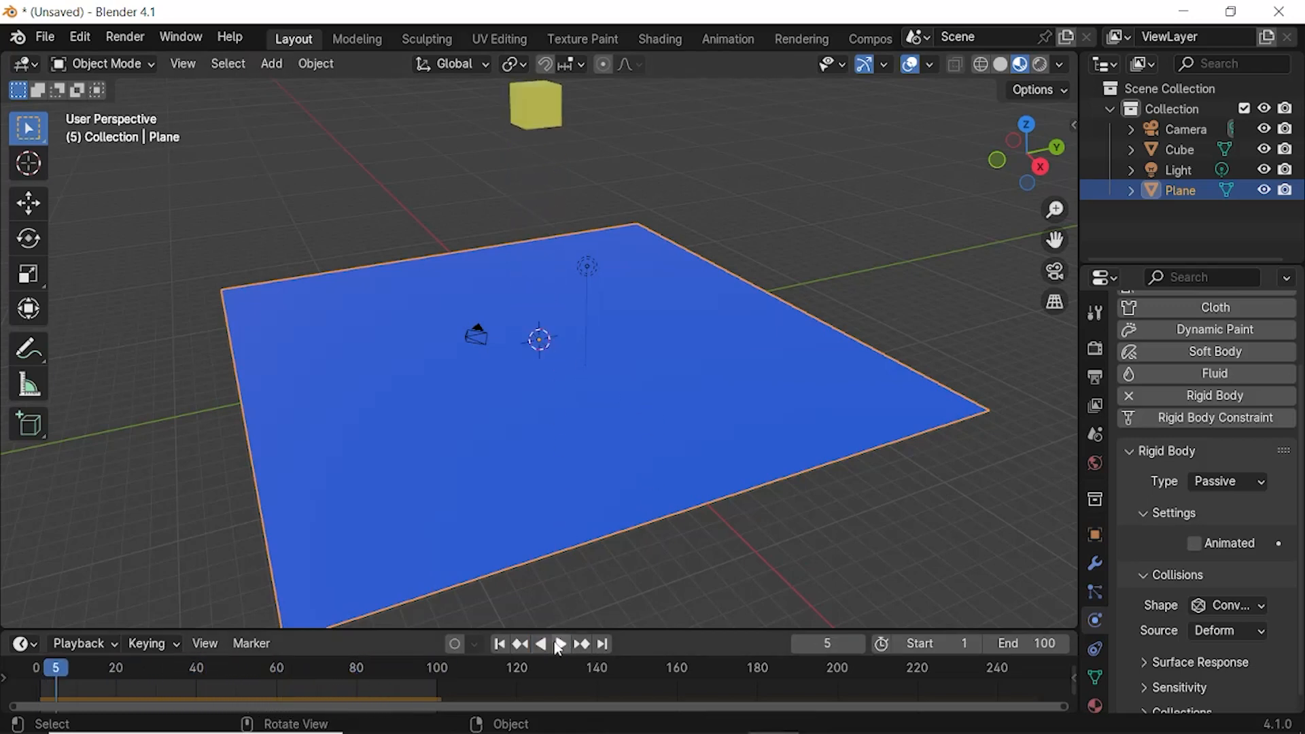
left_click_drag(55, 663, 41, 666)
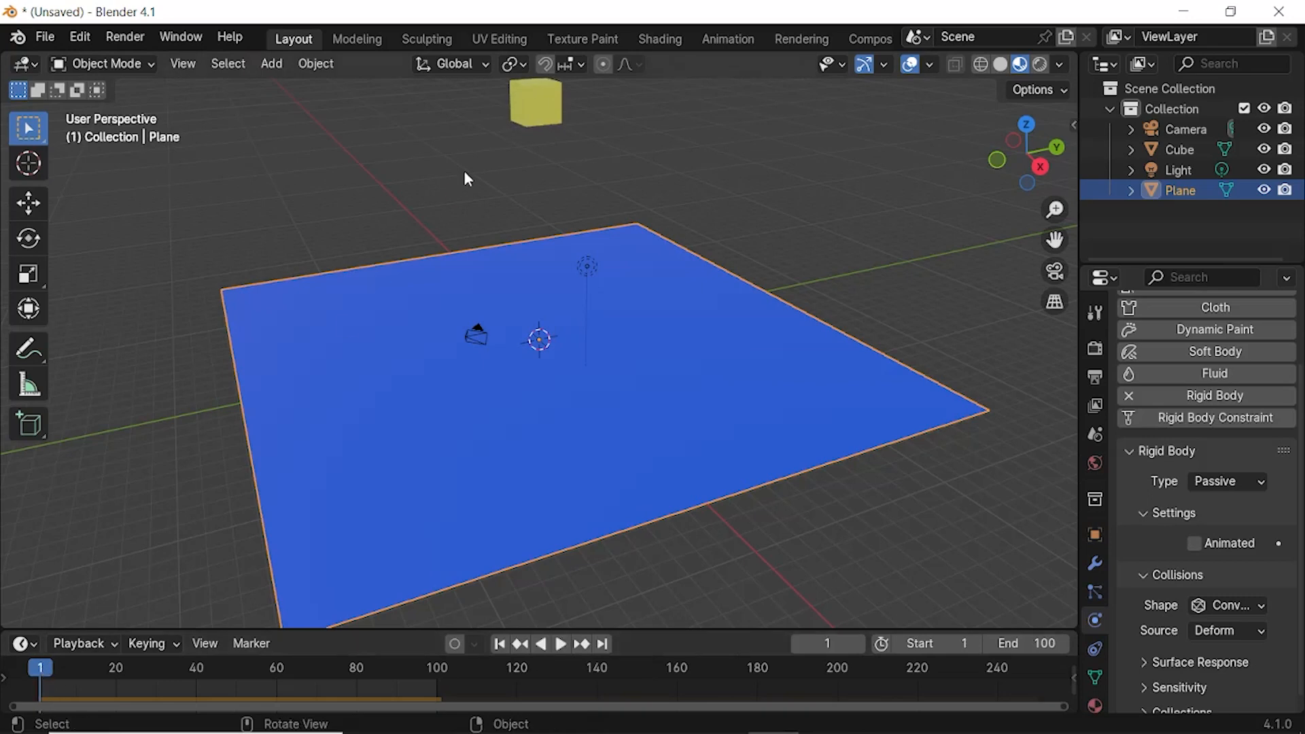
left_click(537, 113)
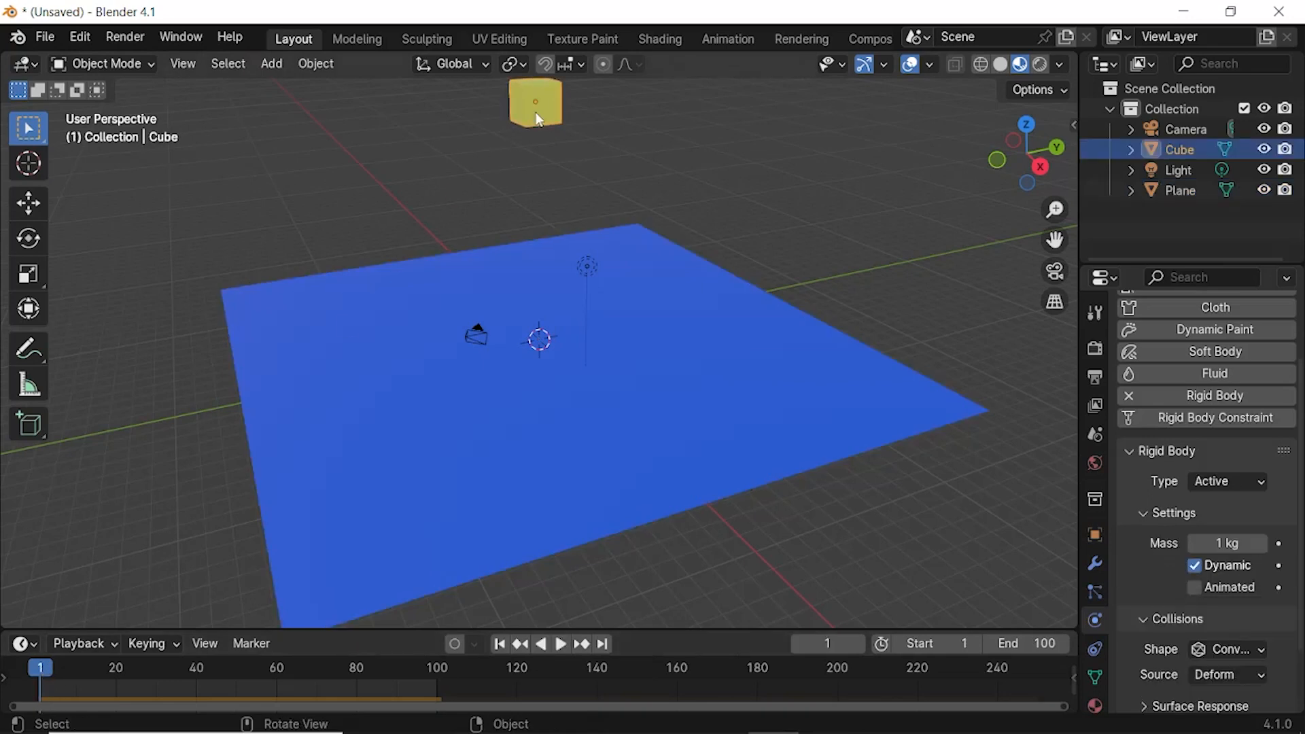
key("shift+d")
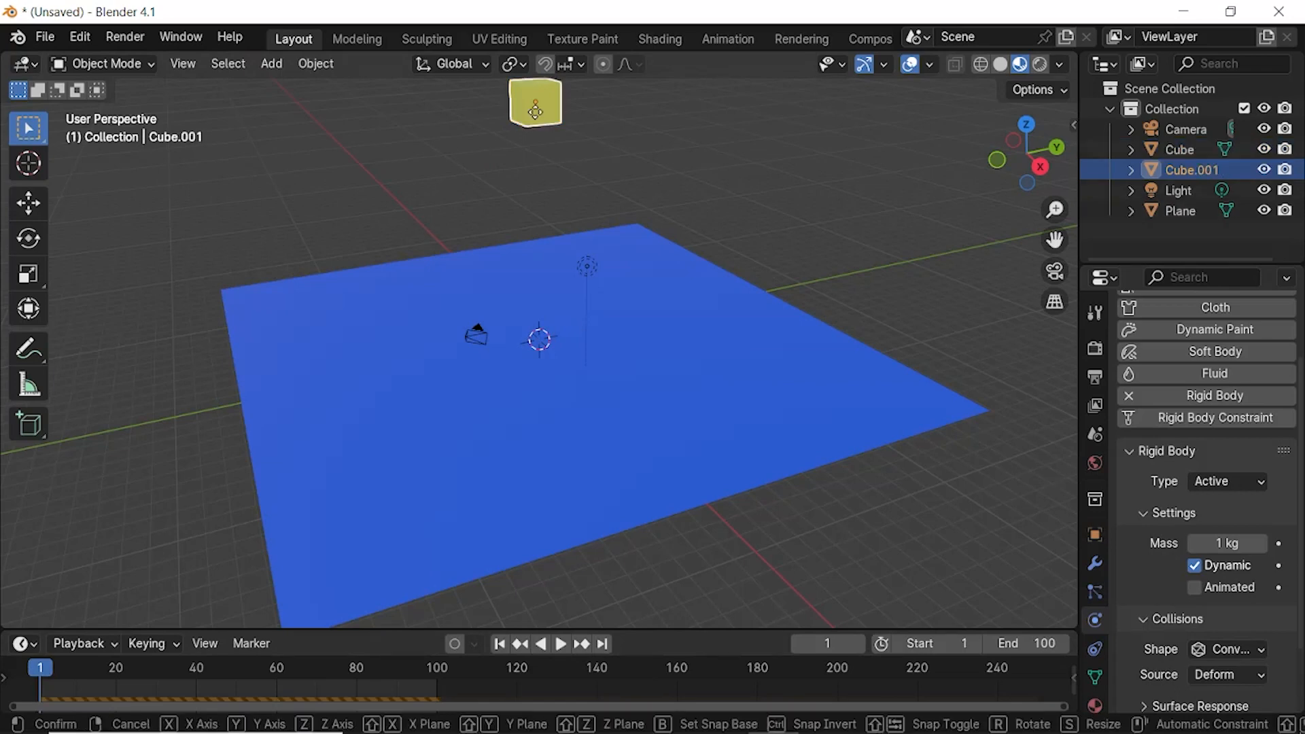
left_click(587, 126)
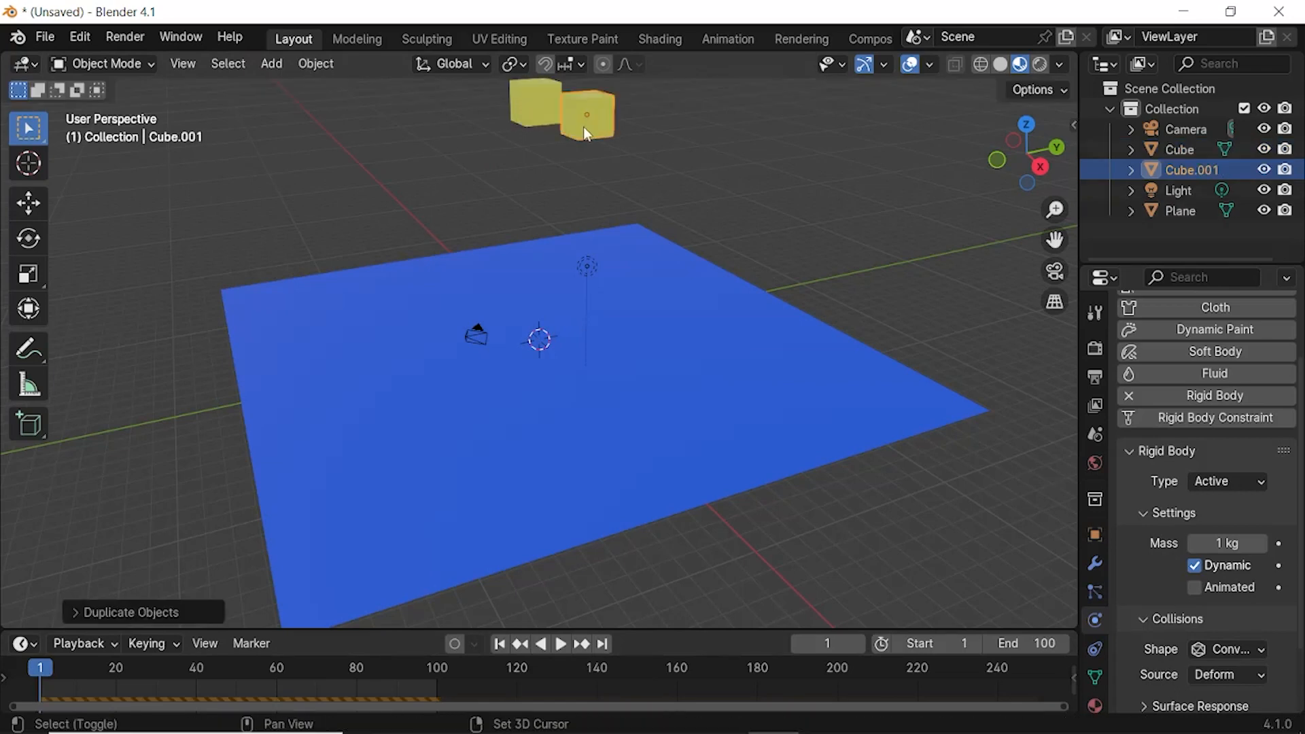
key("shift+d")
left_click(513, 166)
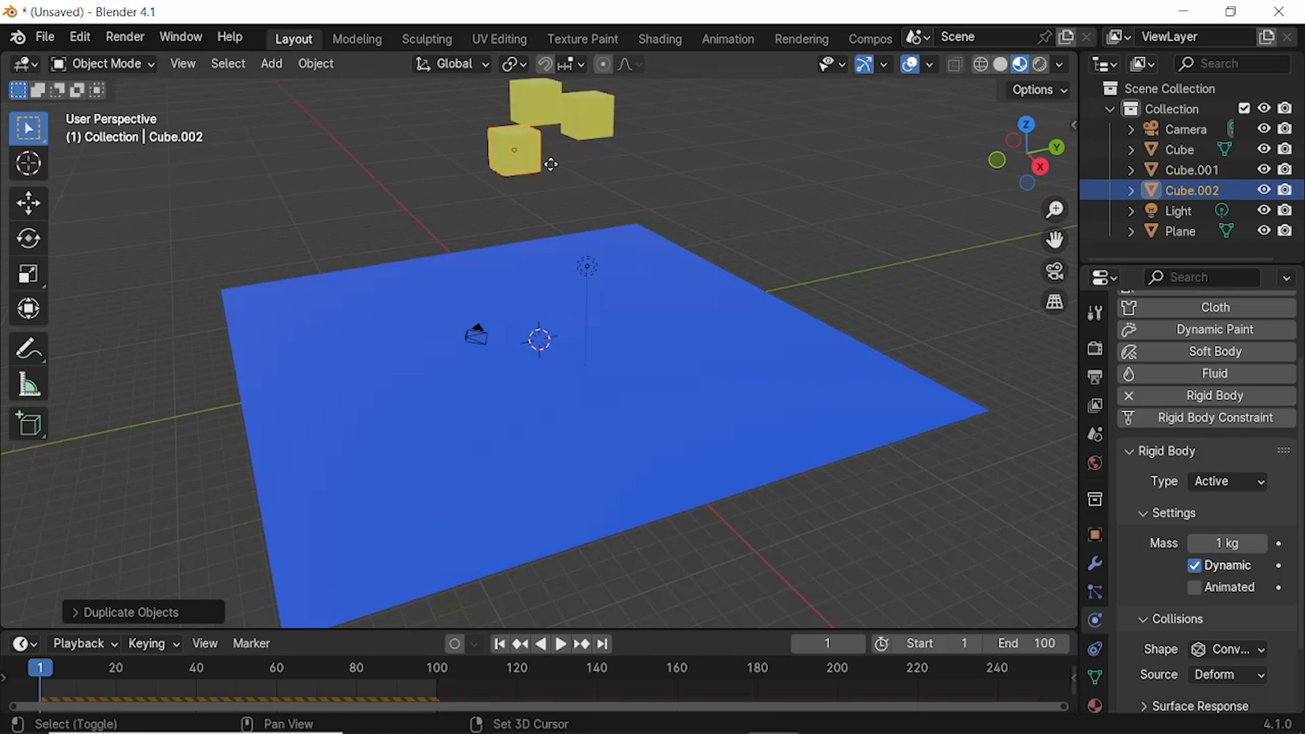
key("shift+d")
left_click(582, 184)
Step: Test-play the simulation of the four cubes falling onto the plane and return to frame 0
middle_click_drag(628, 158, 669, 156)
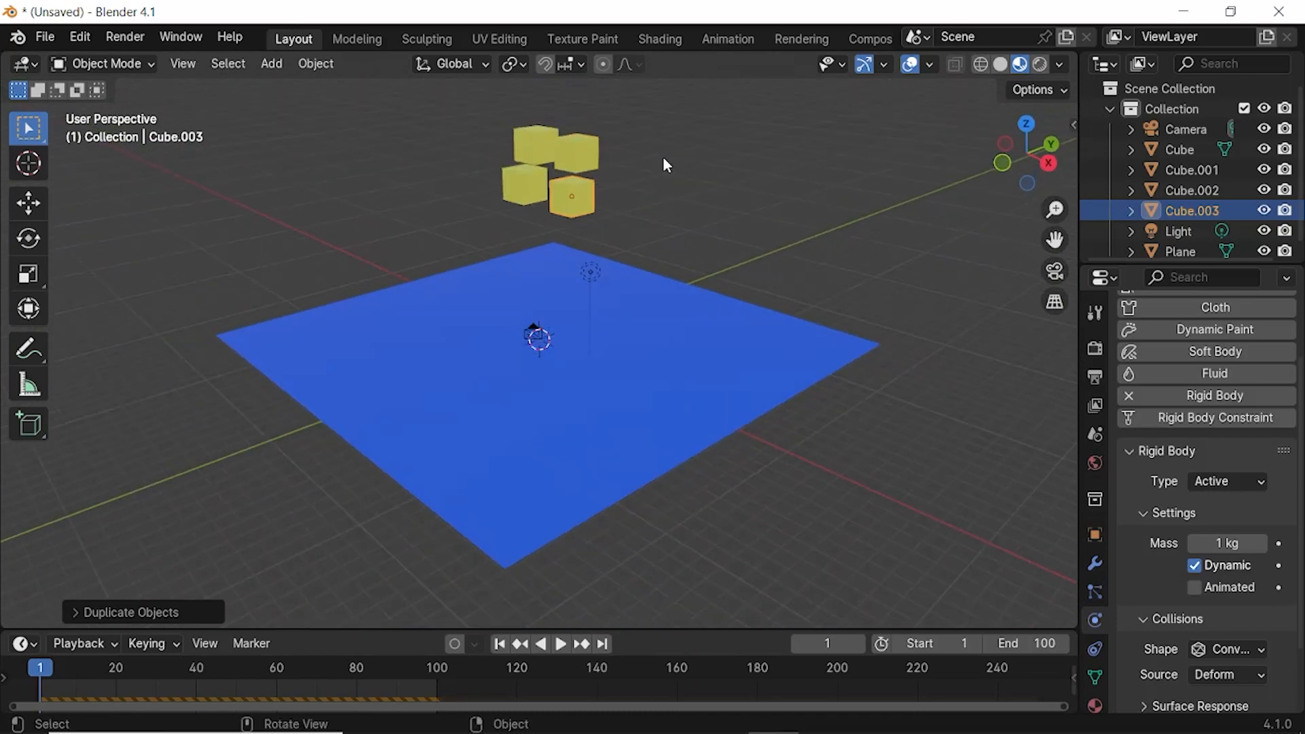
left_click(564, 643)
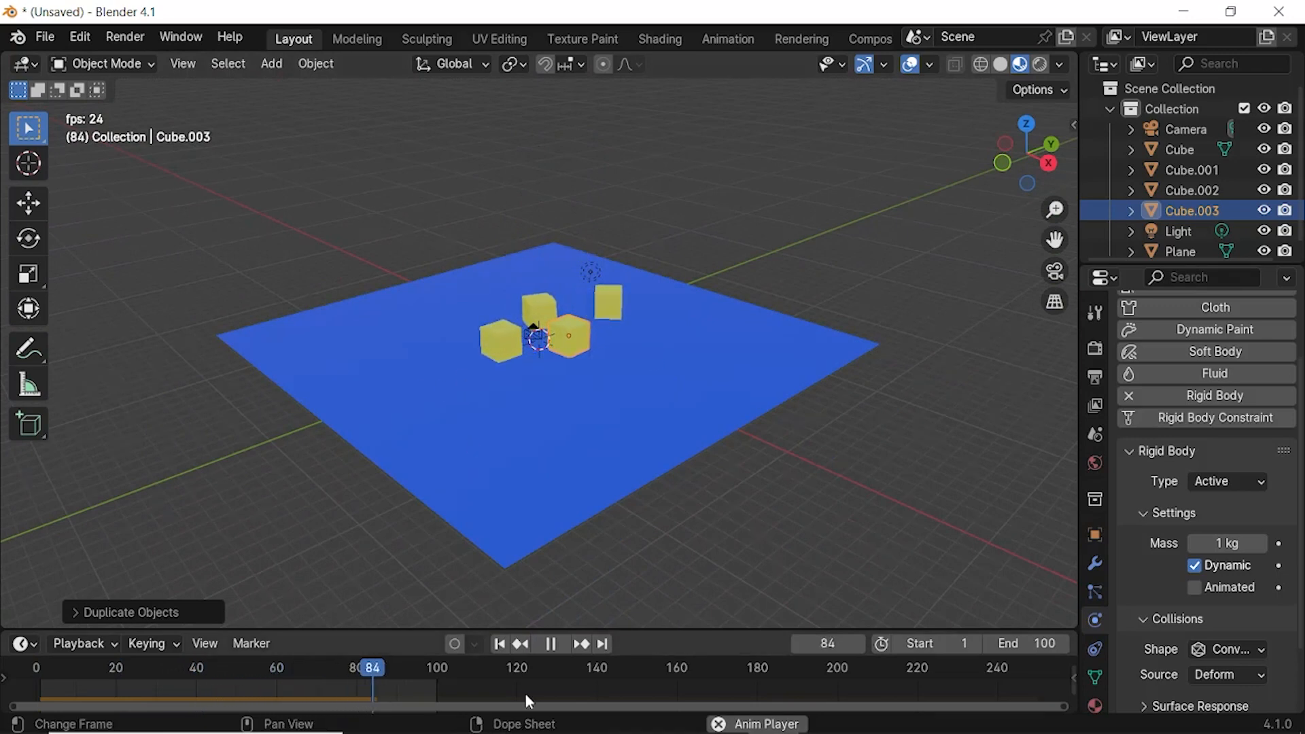
left_click(552, 649)
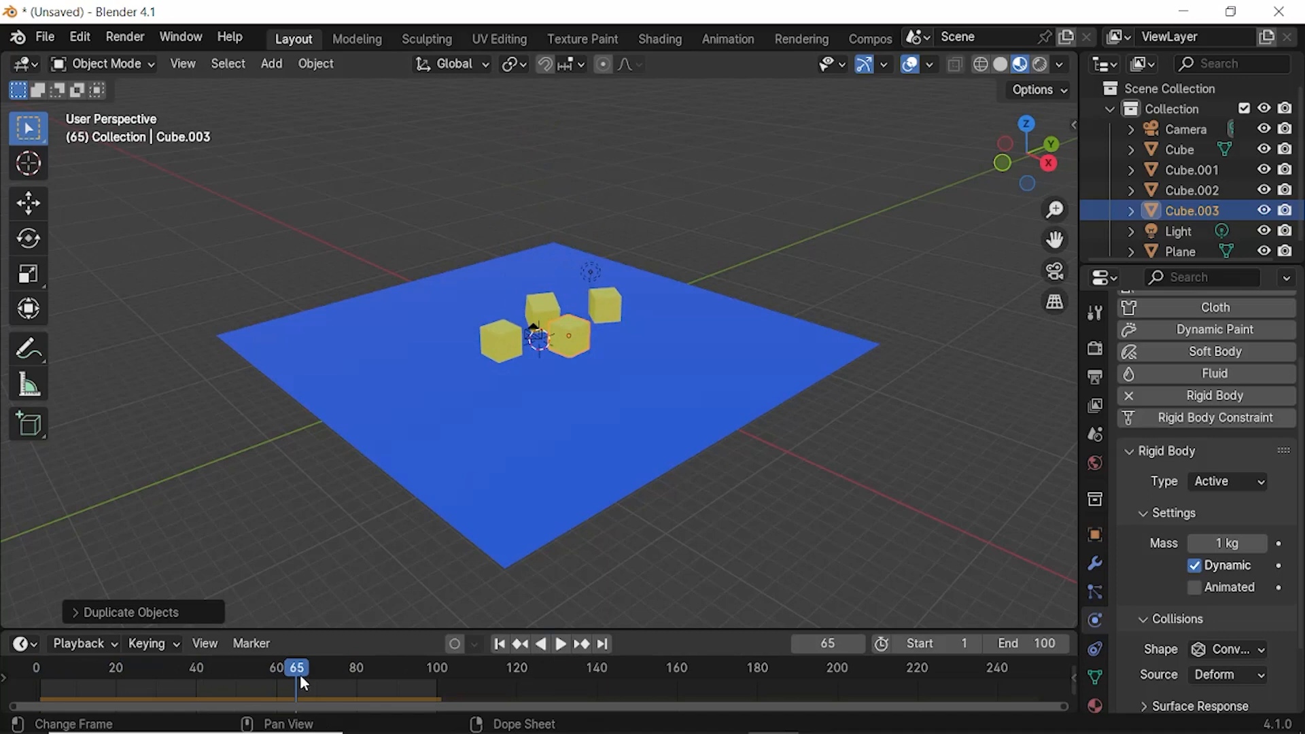
left_click_drag(300, 674, 1057, 679)
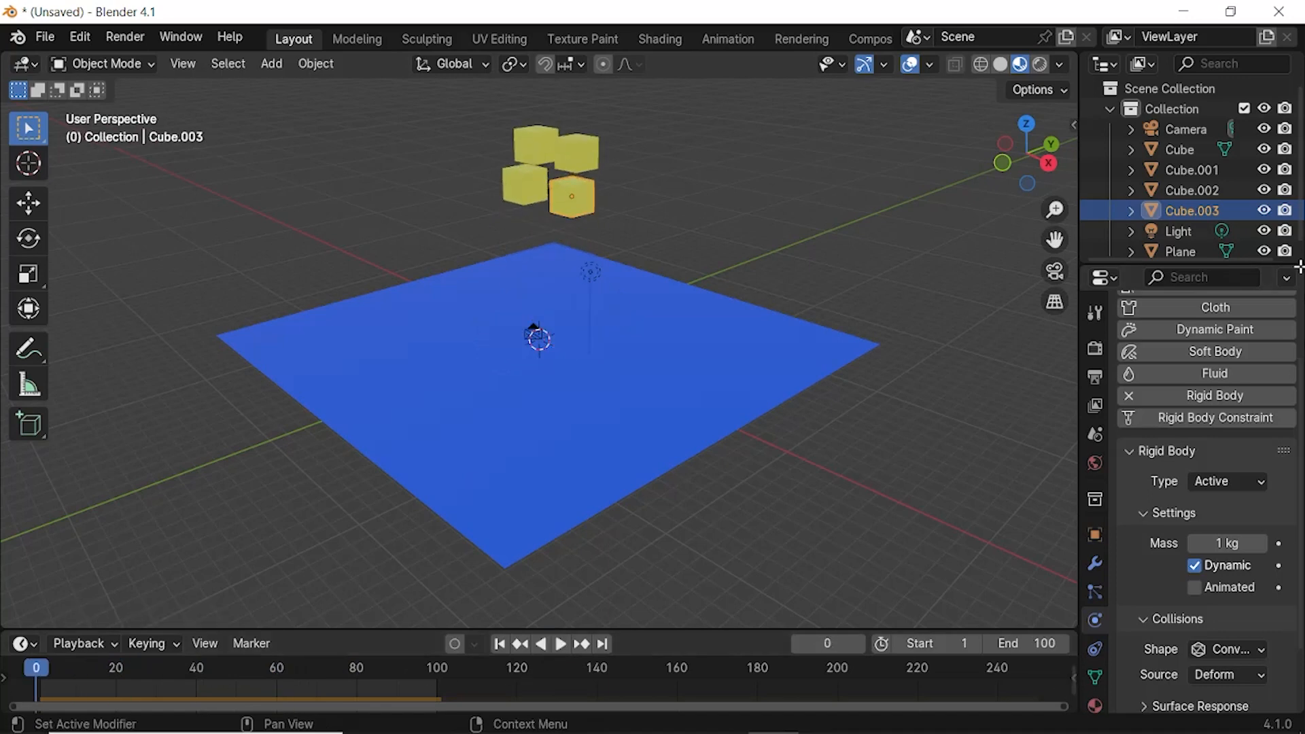
Step: Move Cube.001 about 1.3 m toward the original cube so that the two overlap
middle_click_drag(601, 163, 597, 195)
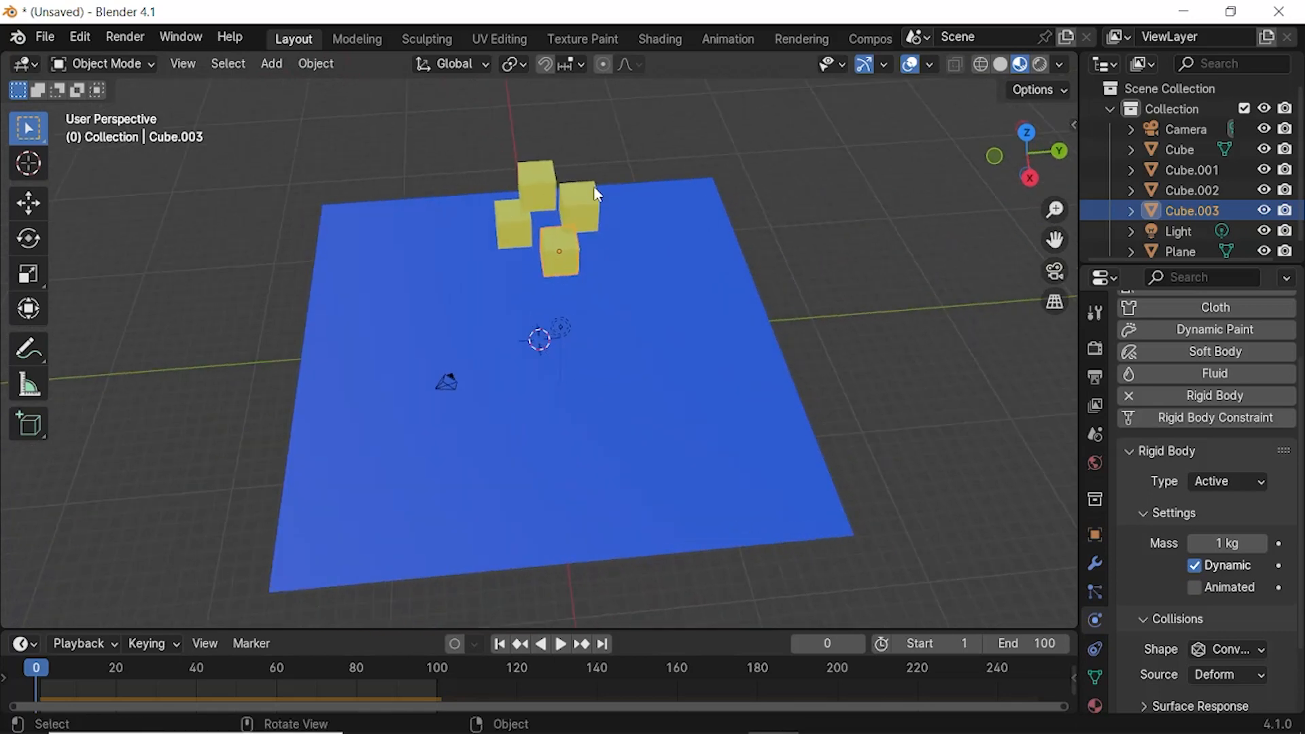
left_click(579, 201)
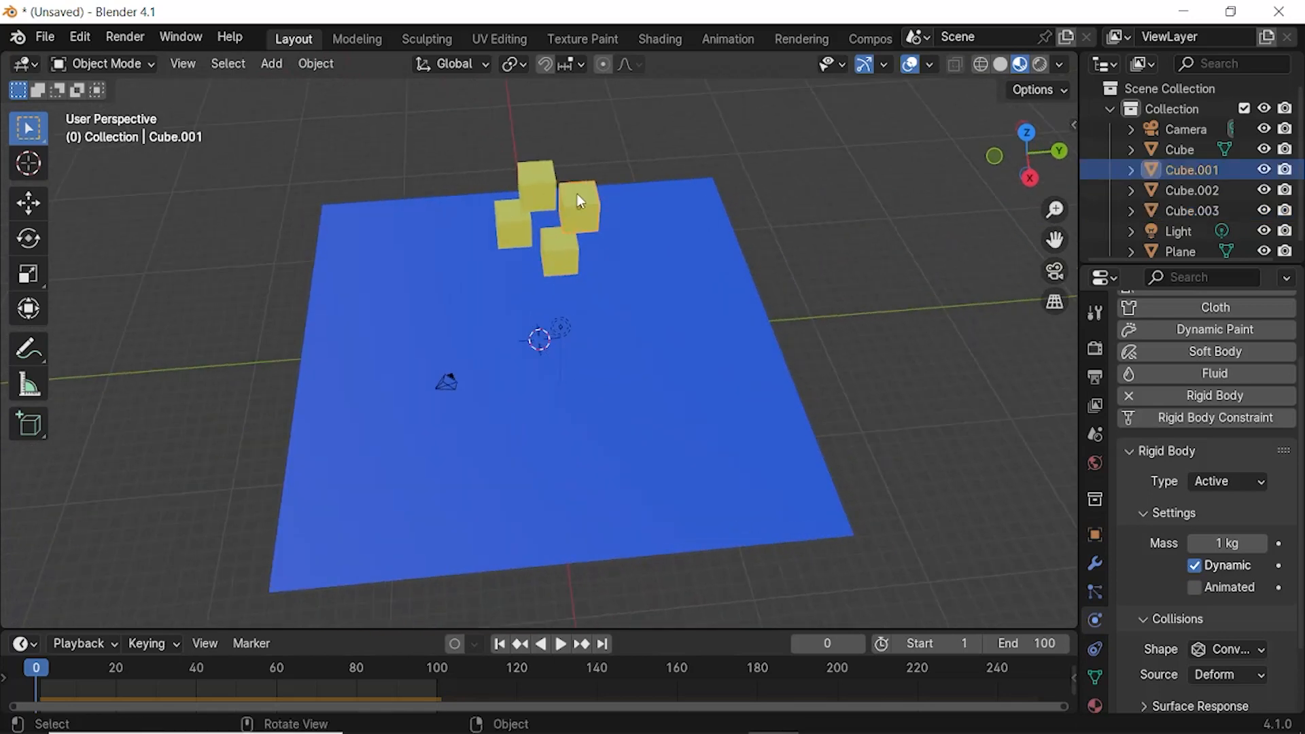
key("g")
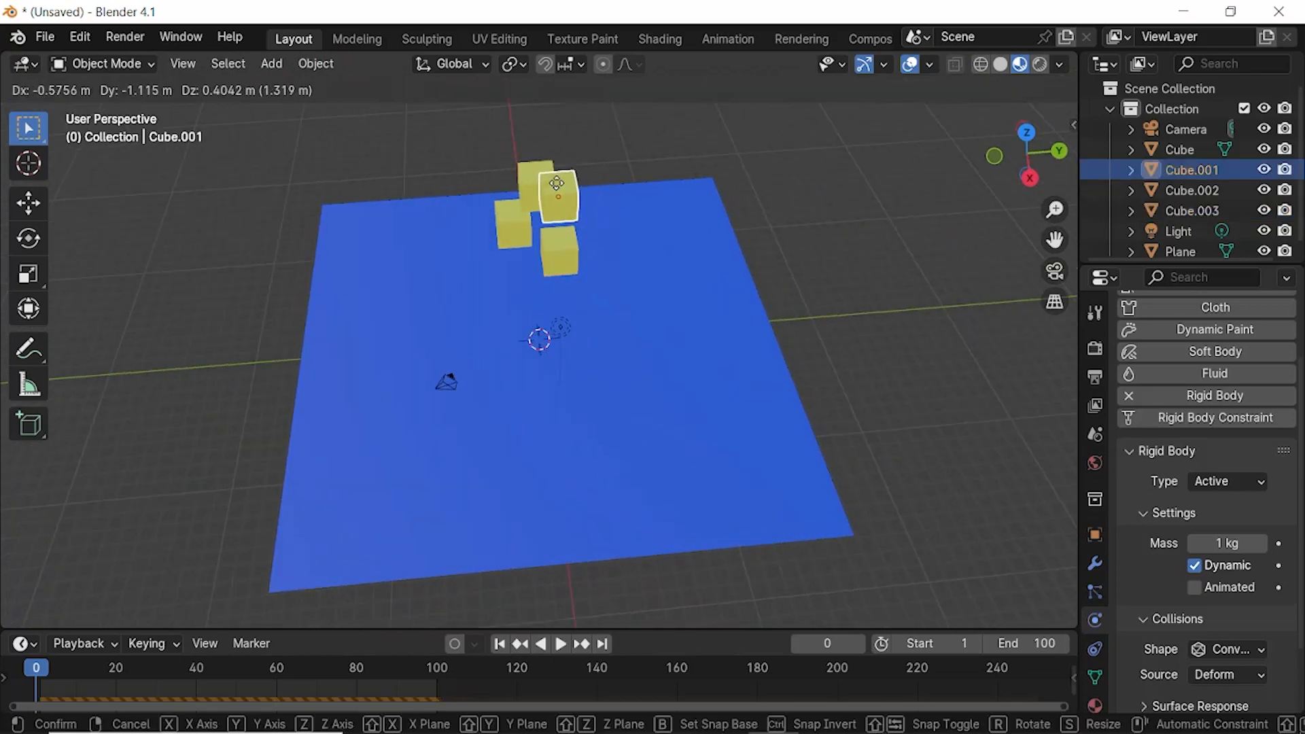
left_click(557, 182)
middle_click_drag(558, 185, 508, 159)
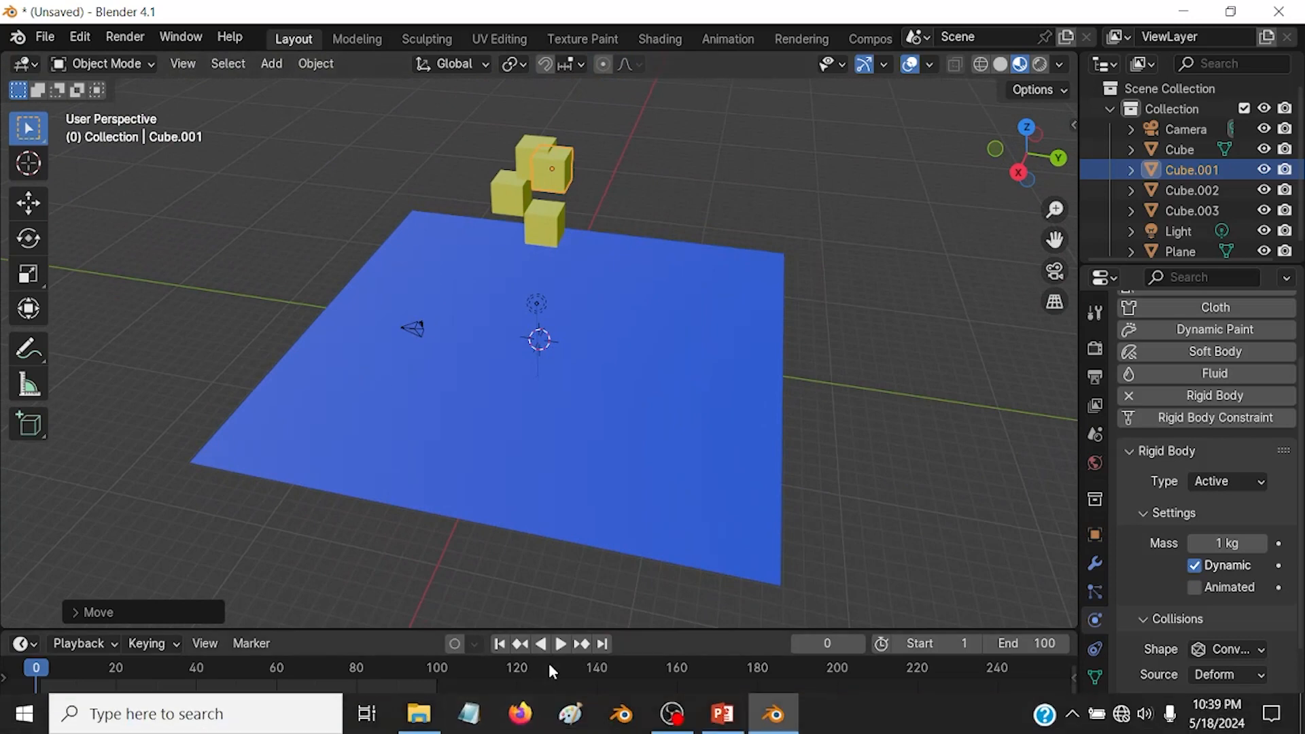
Step: Test-play the overlapping cubes, return to frame 0 and move Cube.001 about 1.5 m clear of the original cube
left_click(562, 649)
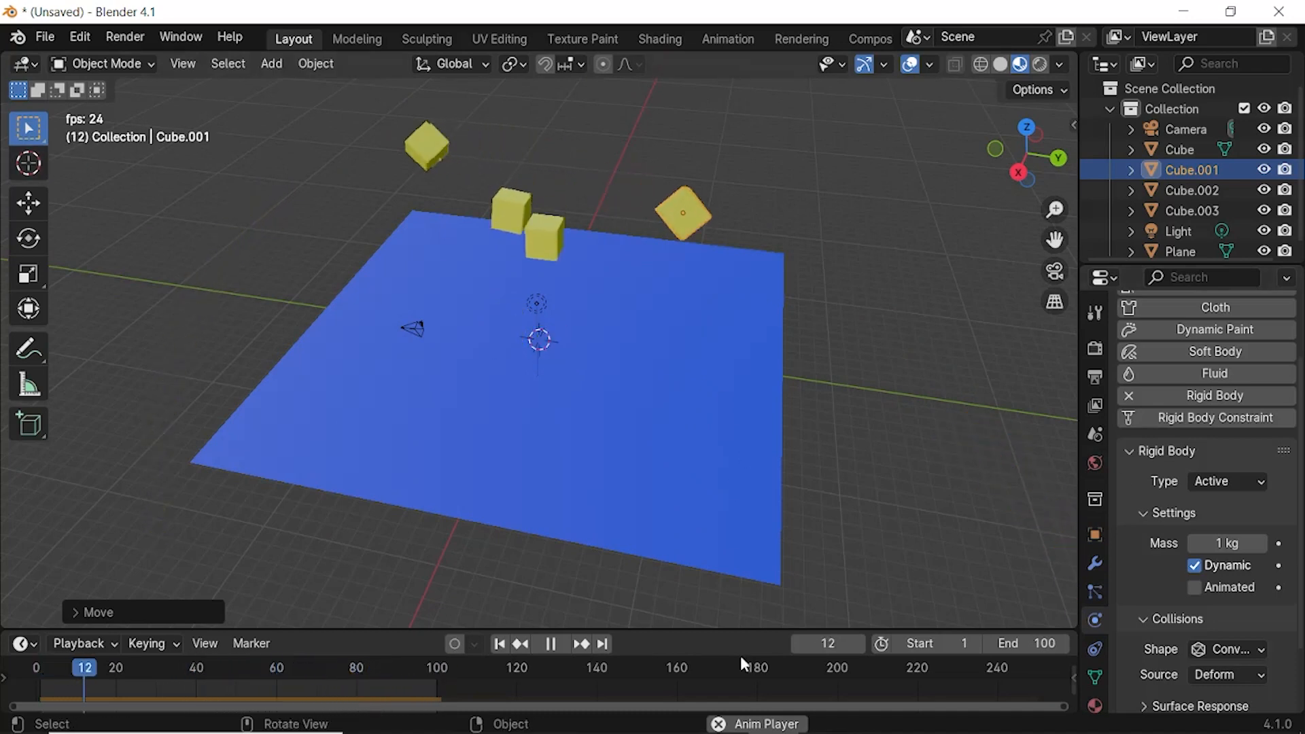
left_click(555, 645)
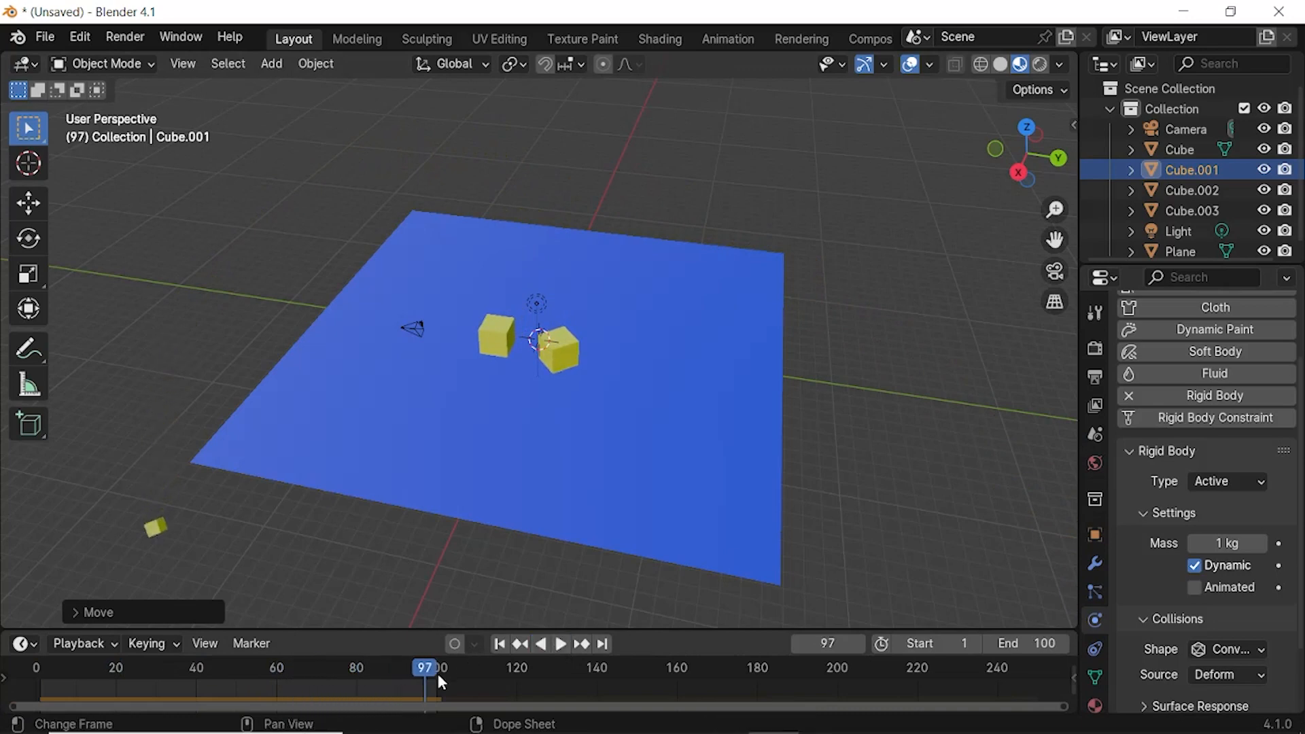
left_click_drag(431, 671, 34, 652)
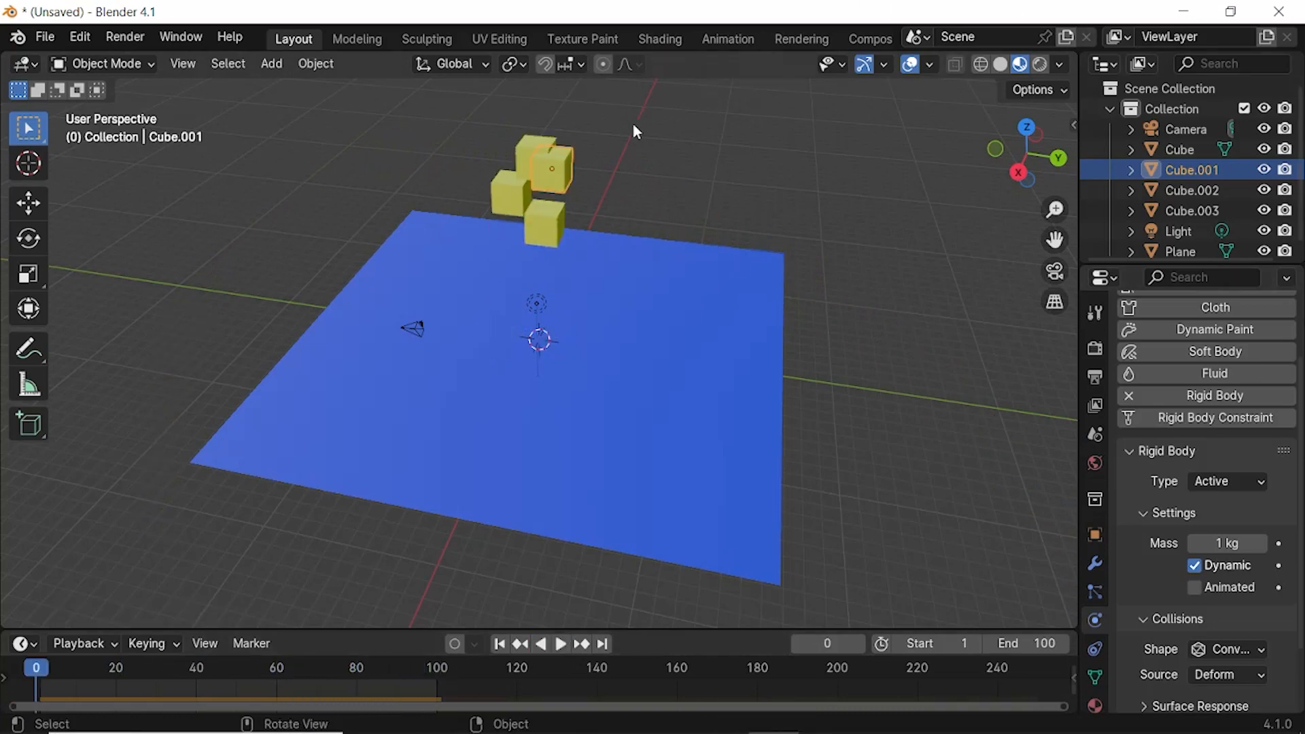
key("g")
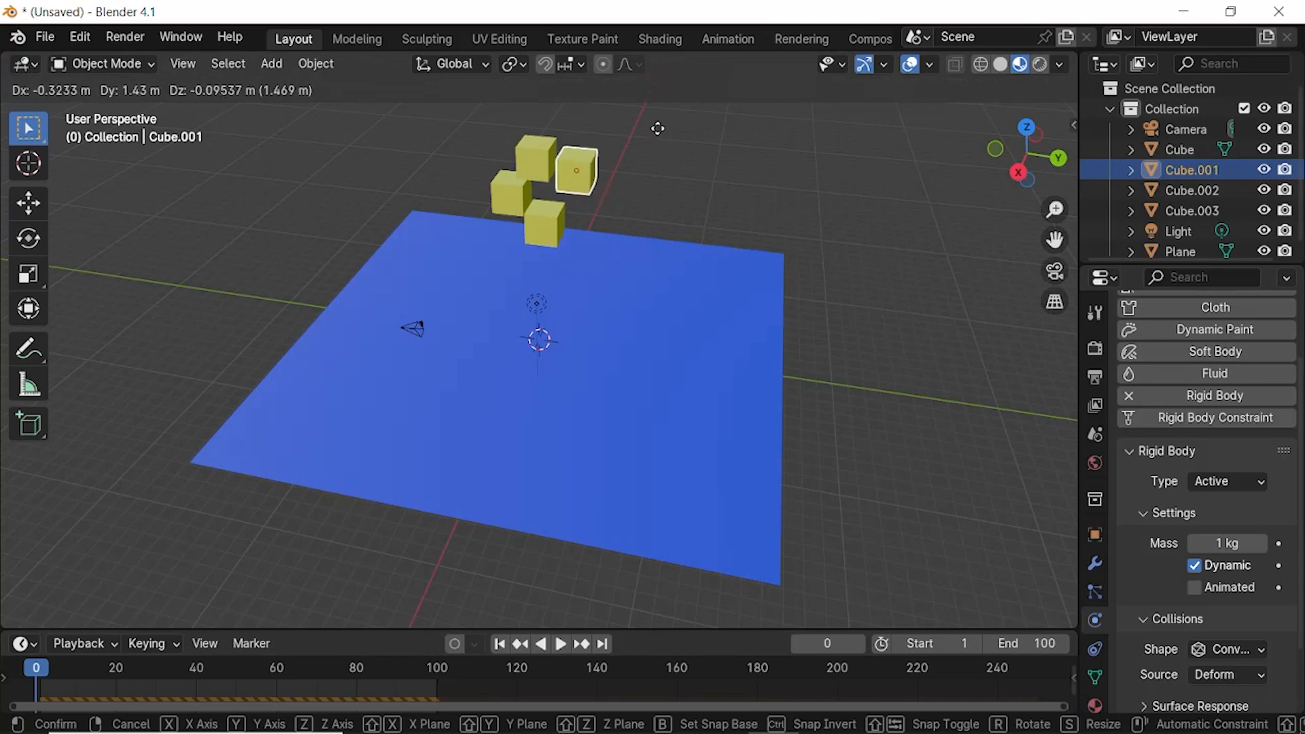
left_click(657, 127)
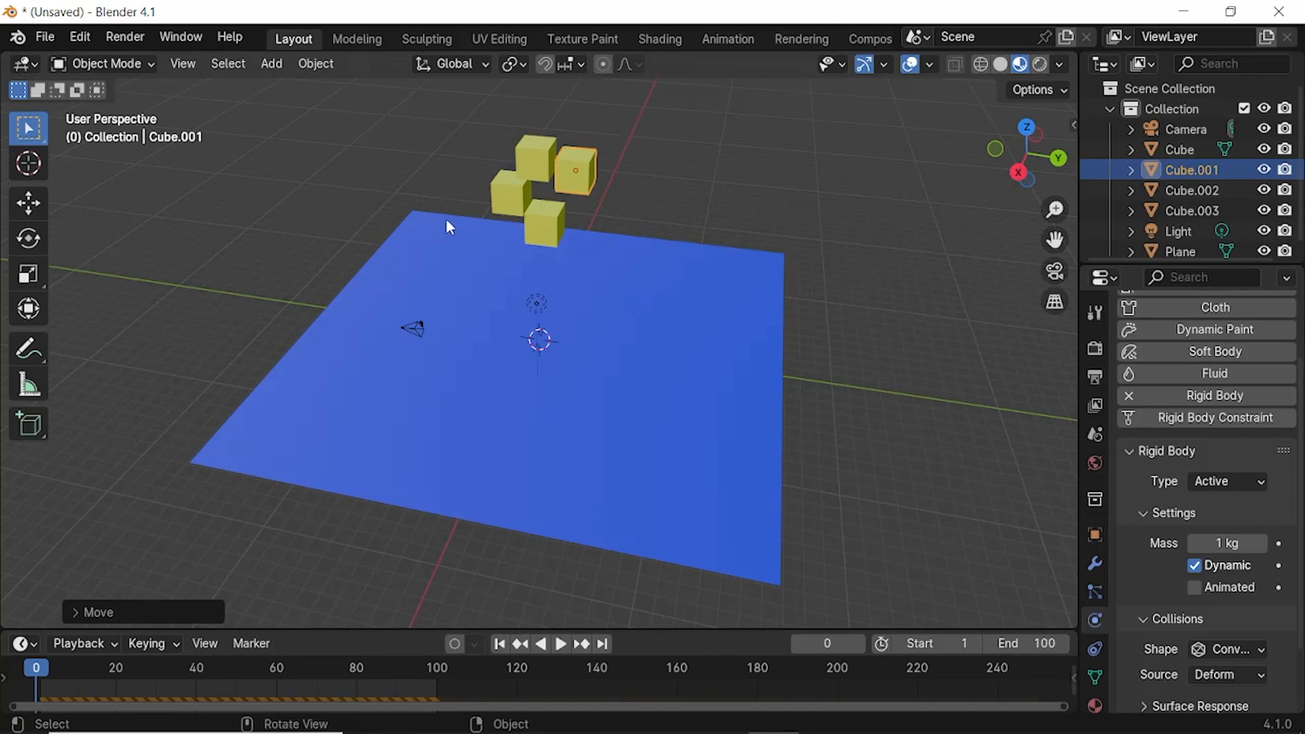
Step: Add a torus, raise it along the Z axis and scale it up into a large ring between the plane and the cubes
left_click(272, 64)
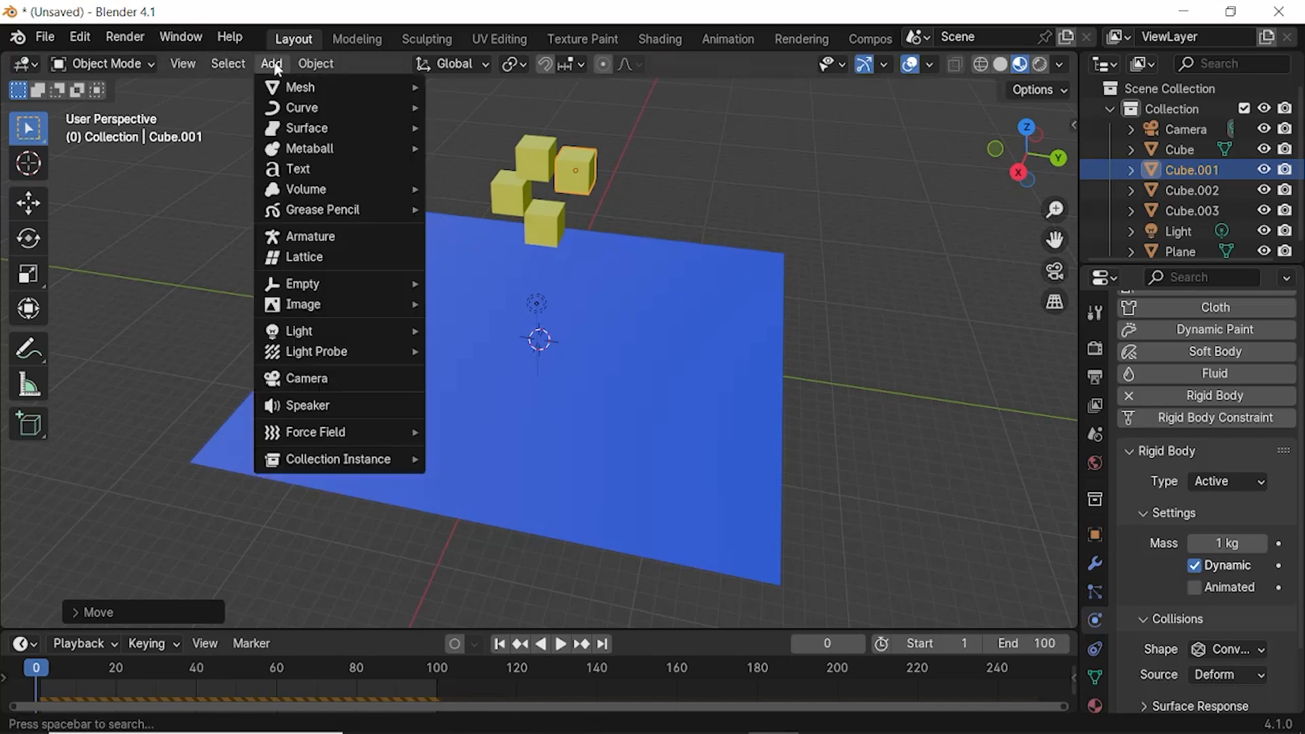
mouse_move(363, 86)
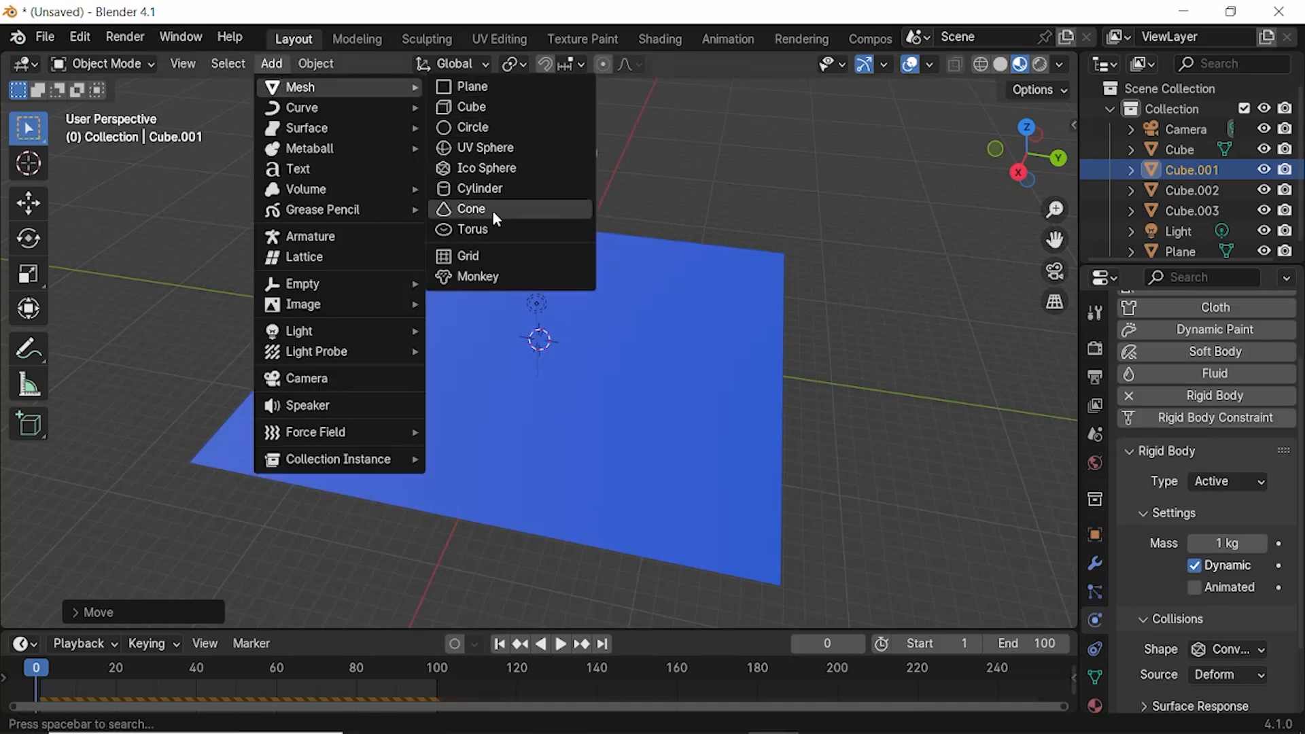
left_click(490, 228)
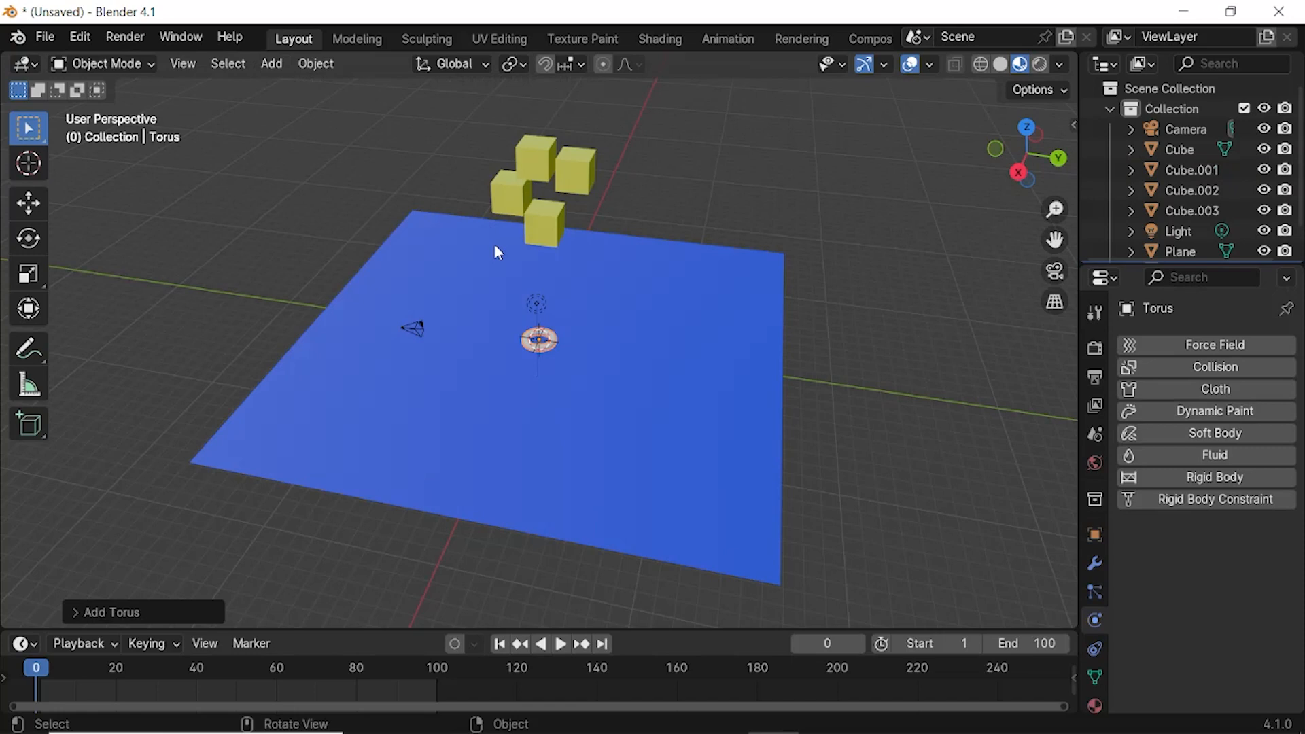
key("g")
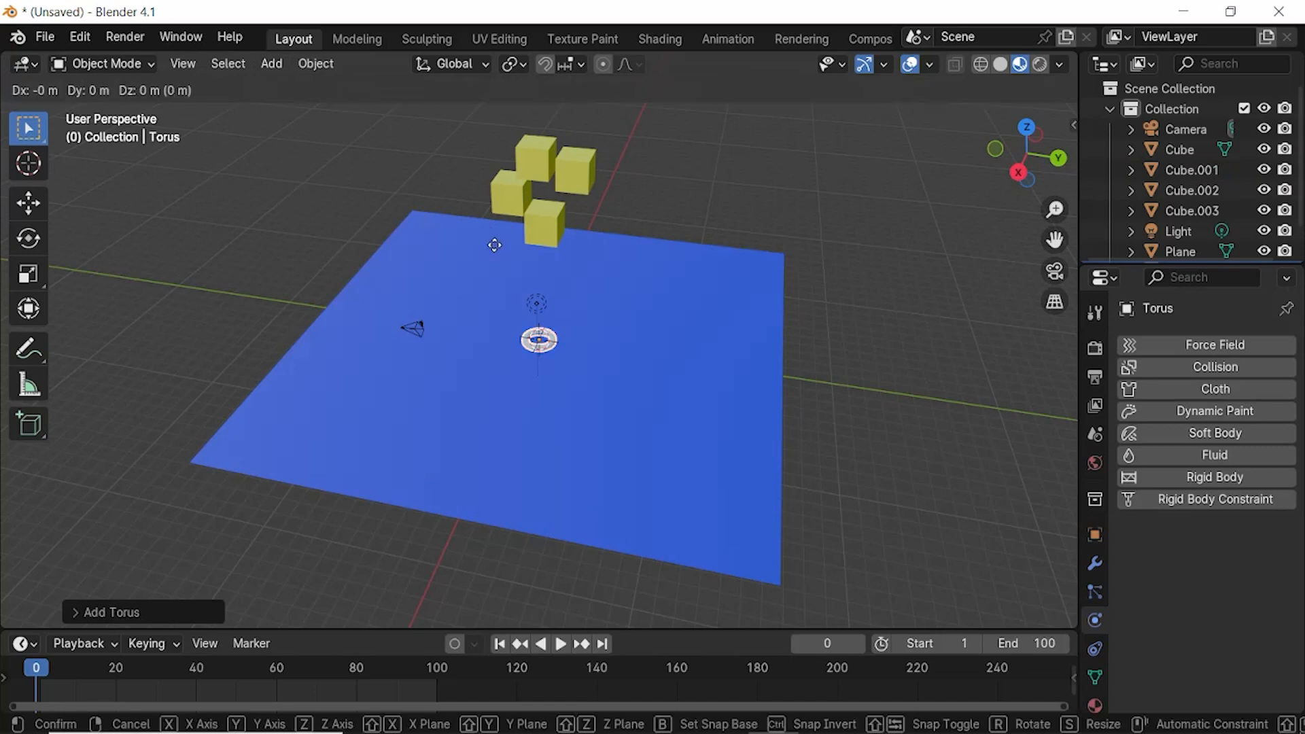
key("z")
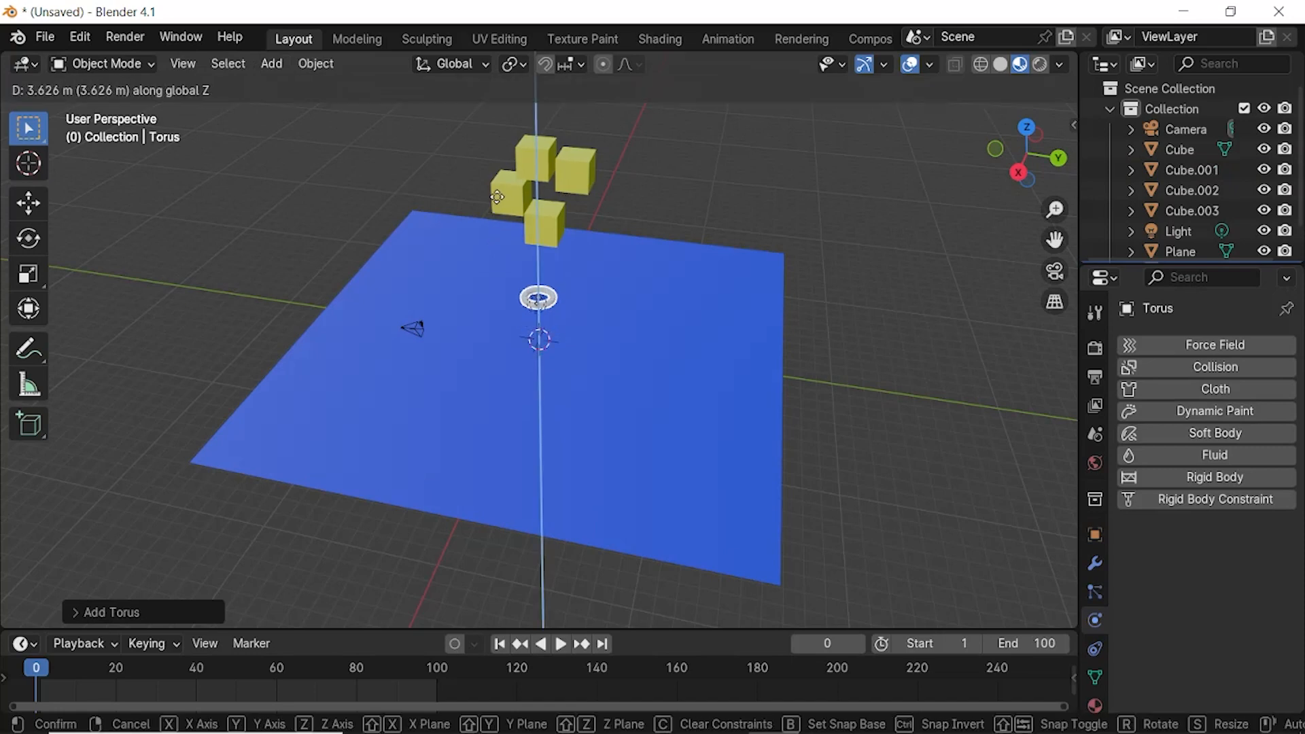
left_click(500, 201)
key("s")
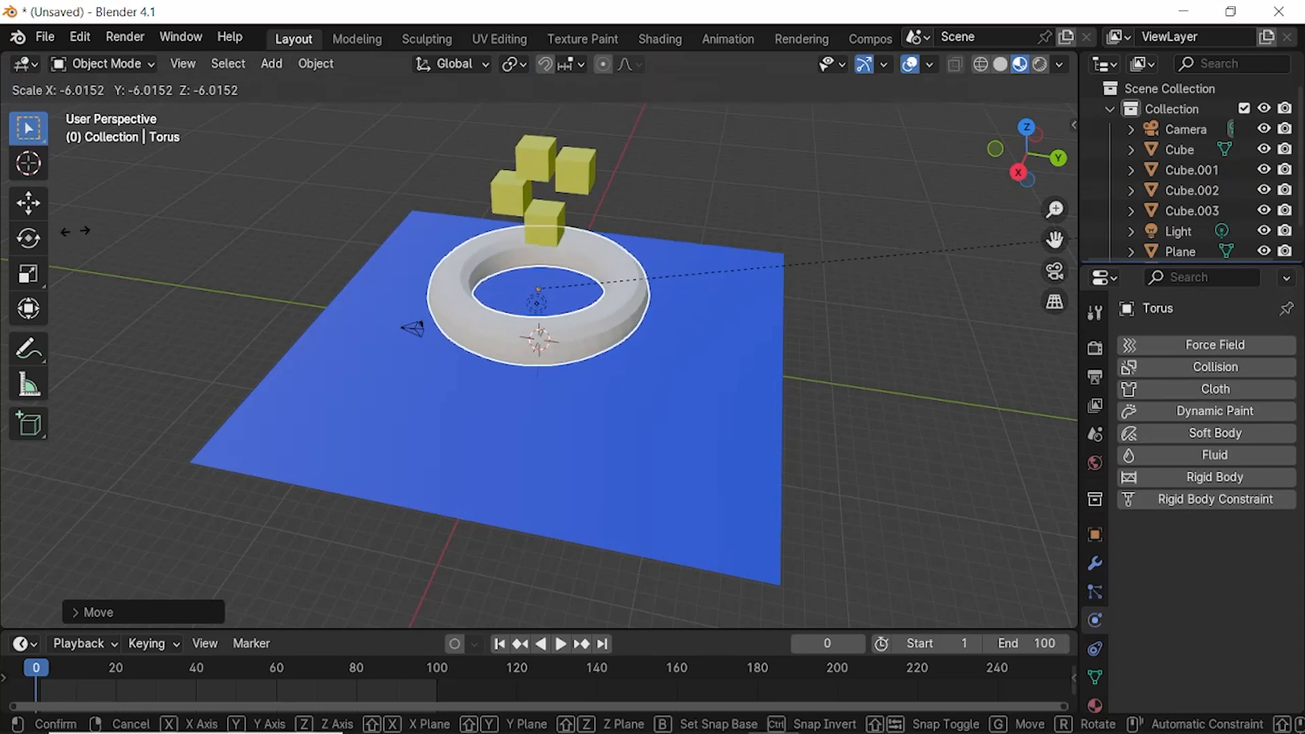
left_click(1071, 263)
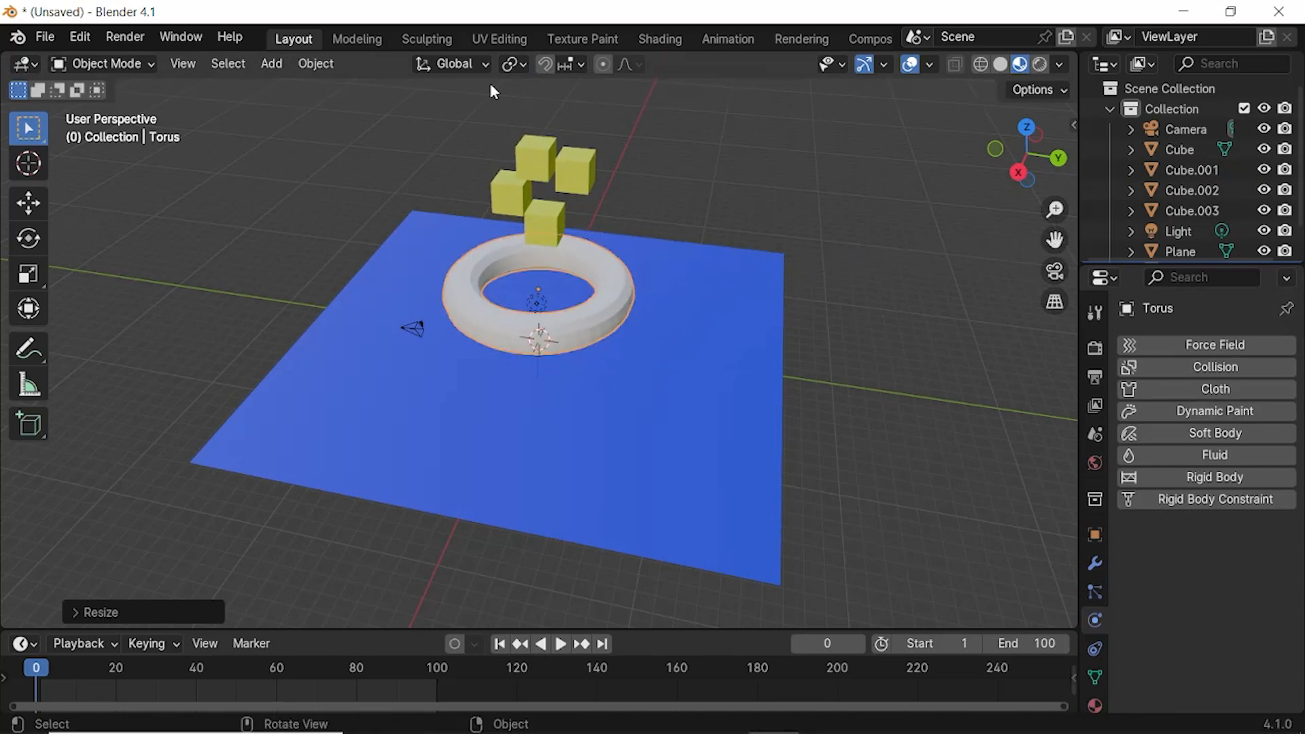
Step: Add Rigid Body physics to the torus with type Passive and test-play the cubes falling onto it
mouse_move(707, 204)
middle_mouse_down()
mouse_move(726, 221)
mouse_move(713, 379)
mouse_move(728, 202)
mouse_move(712, 198)
middle_mouse_up()
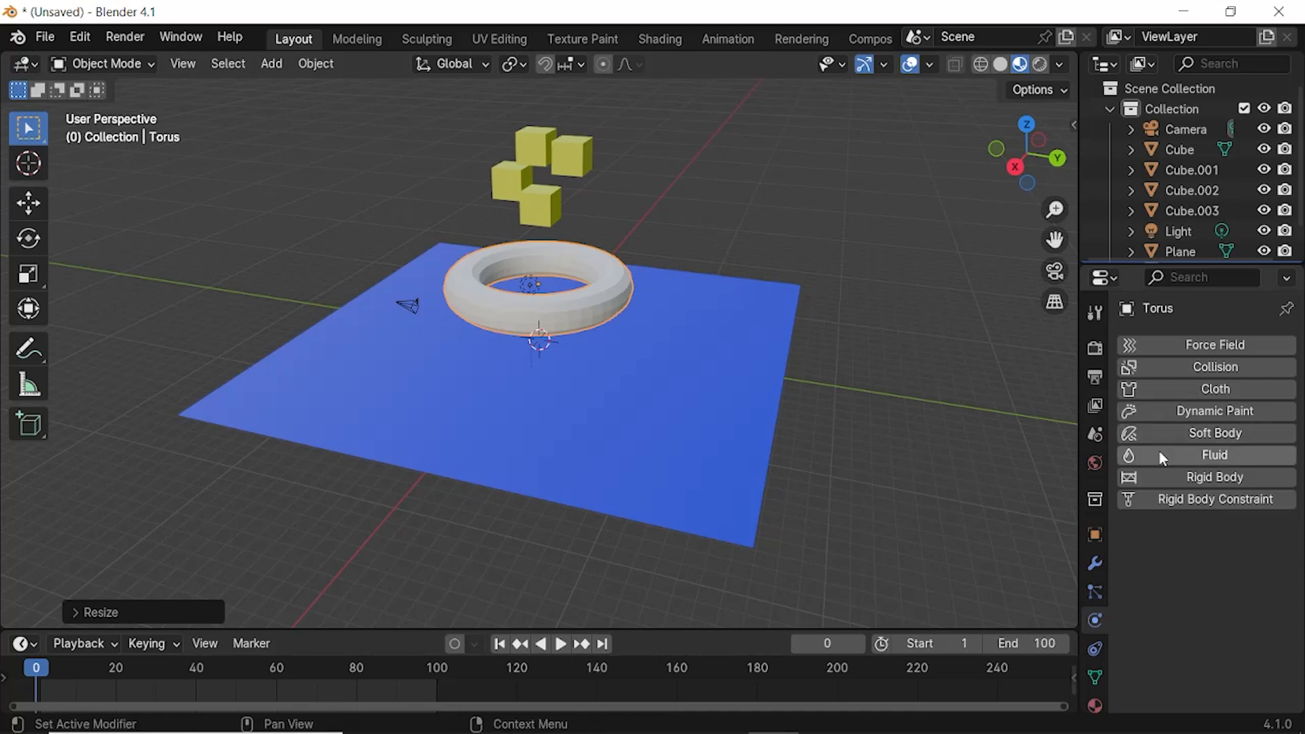
left_click(1211, 478)
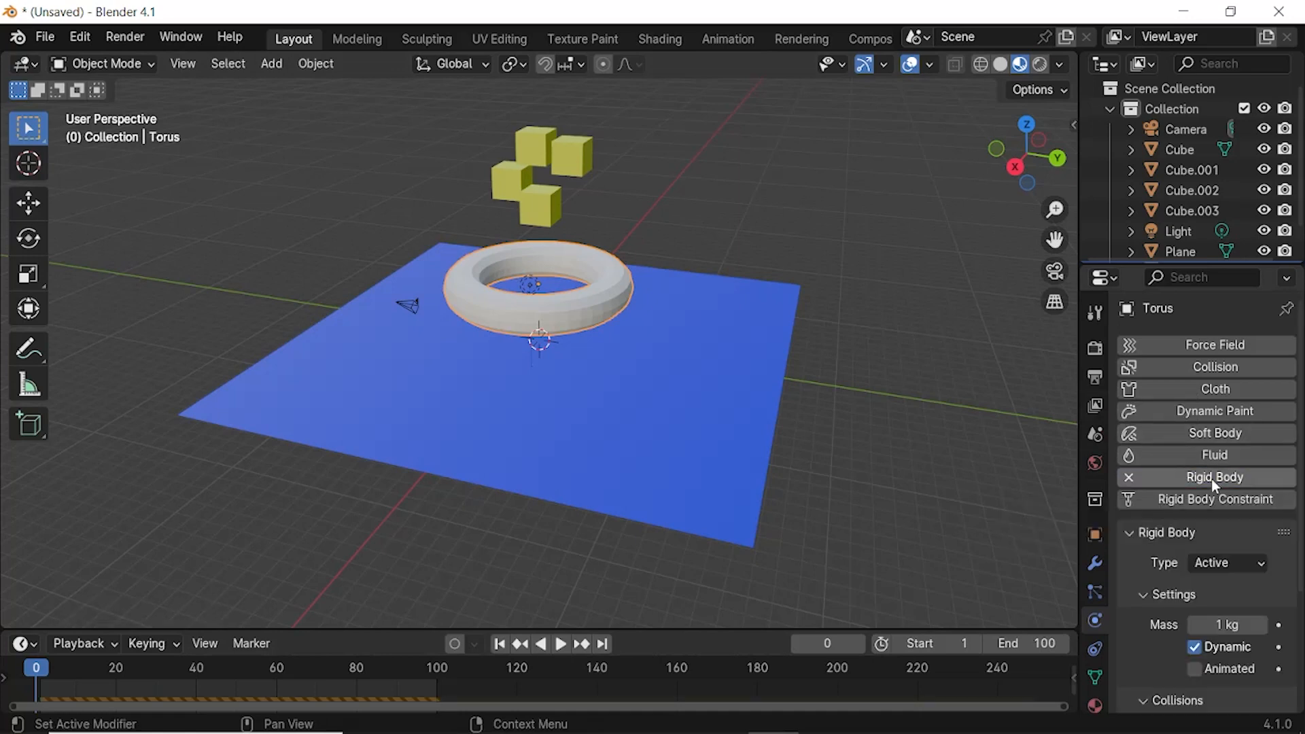
left_click(1212, 566)
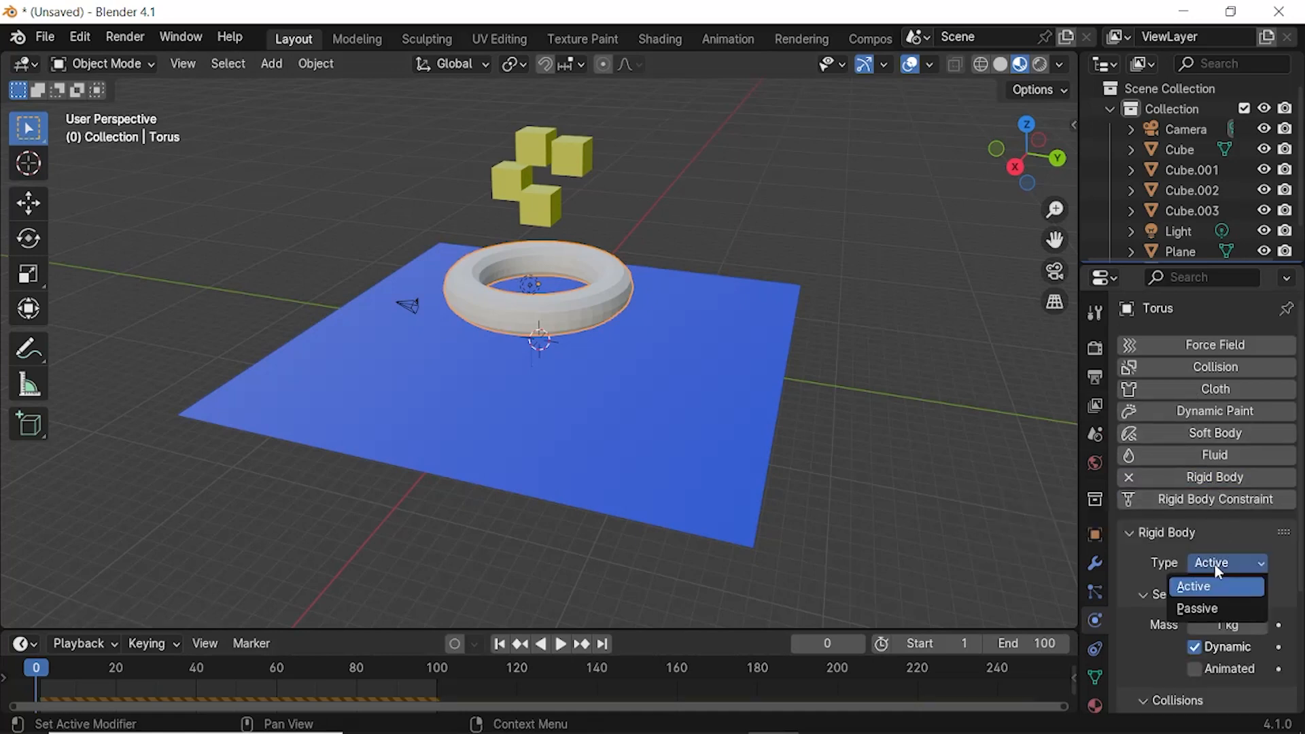
left_click(1200, 609)
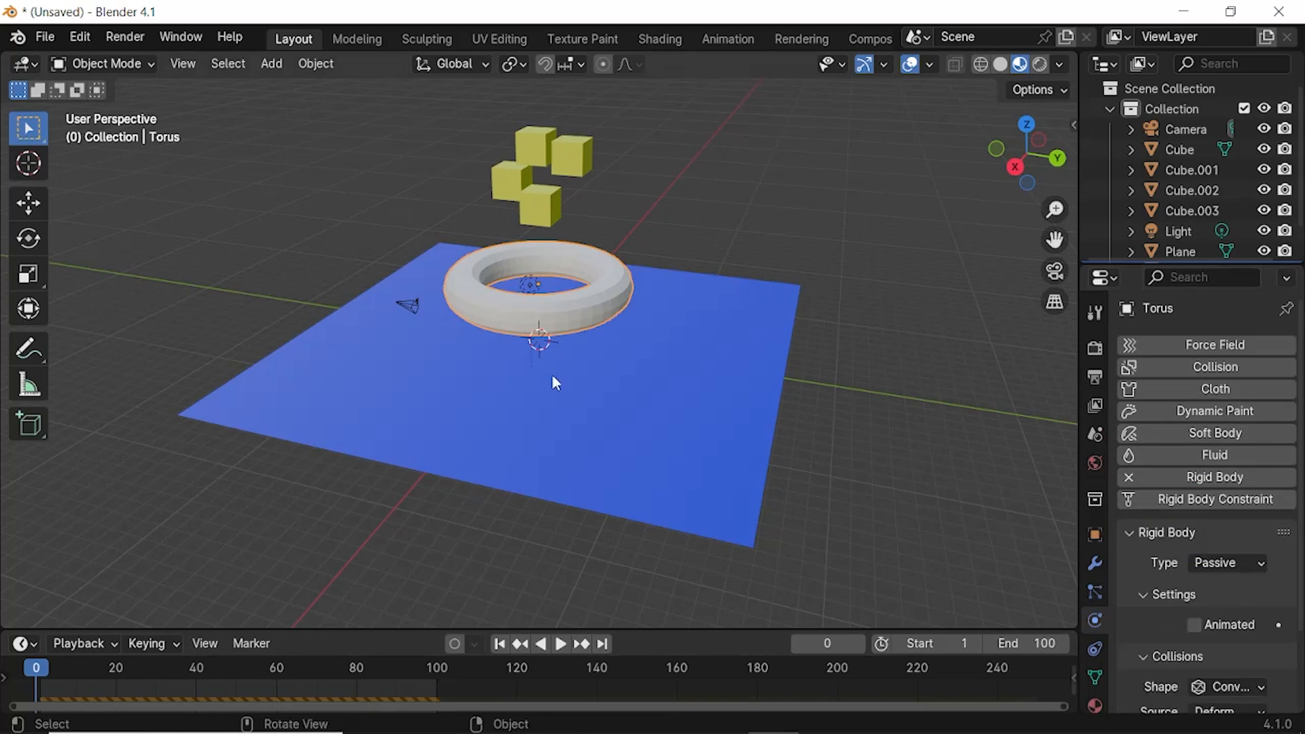
left_click(561, 643)
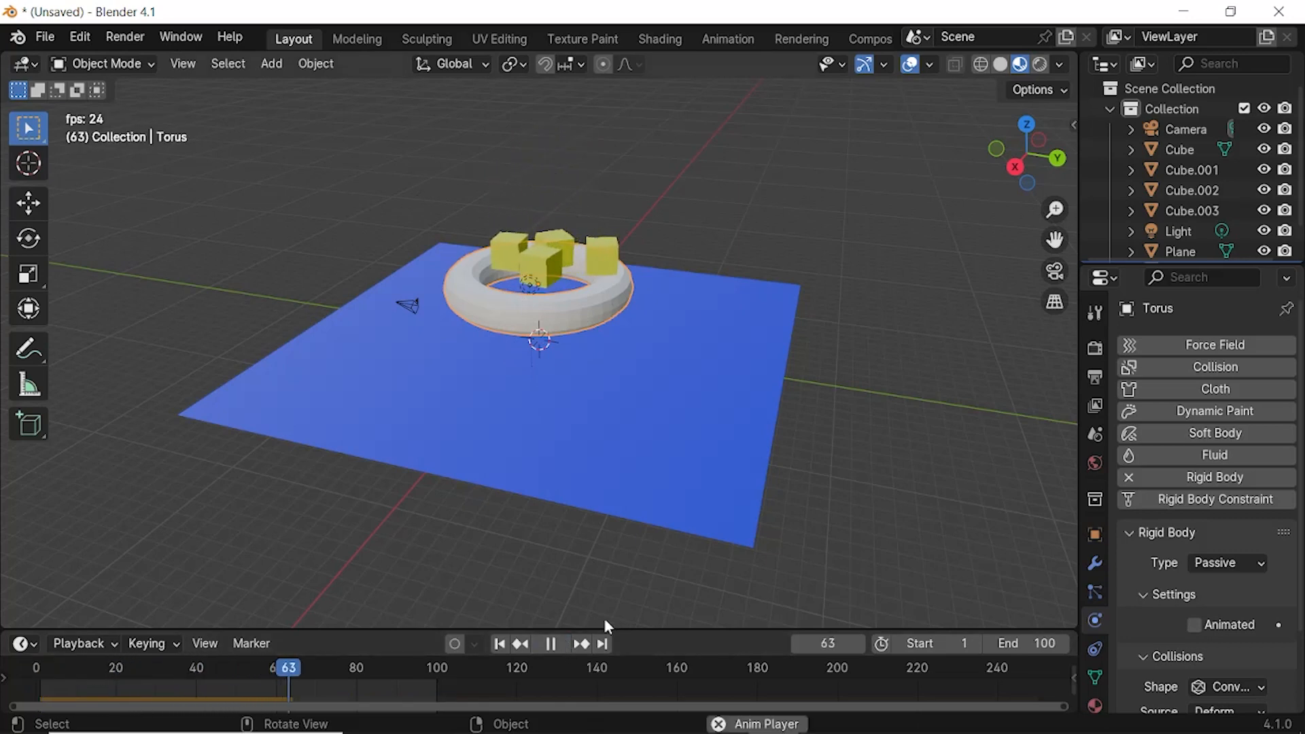
left_click(550, 645)
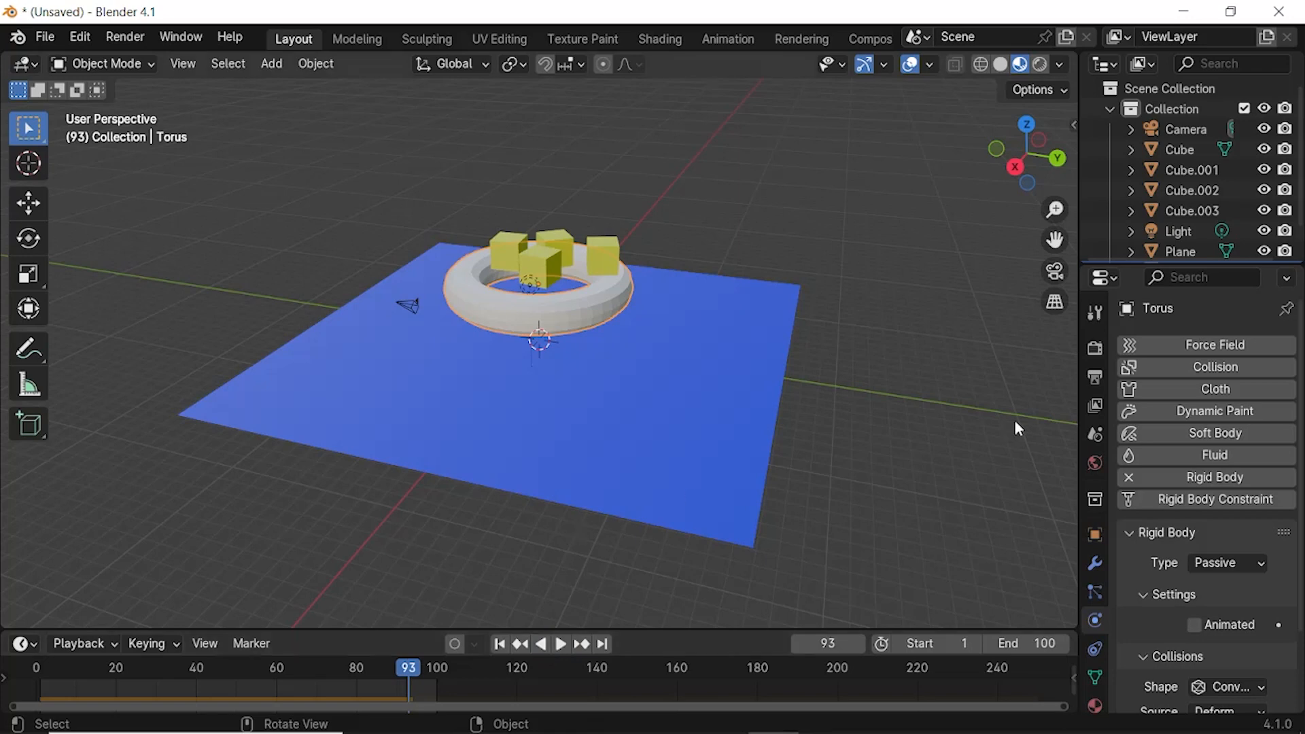
Step: Set the torus's rigid body collision shape to Mesh and test-play the falling cubes from frame 0
left_click_drag(1072, 442, 1023, 442)
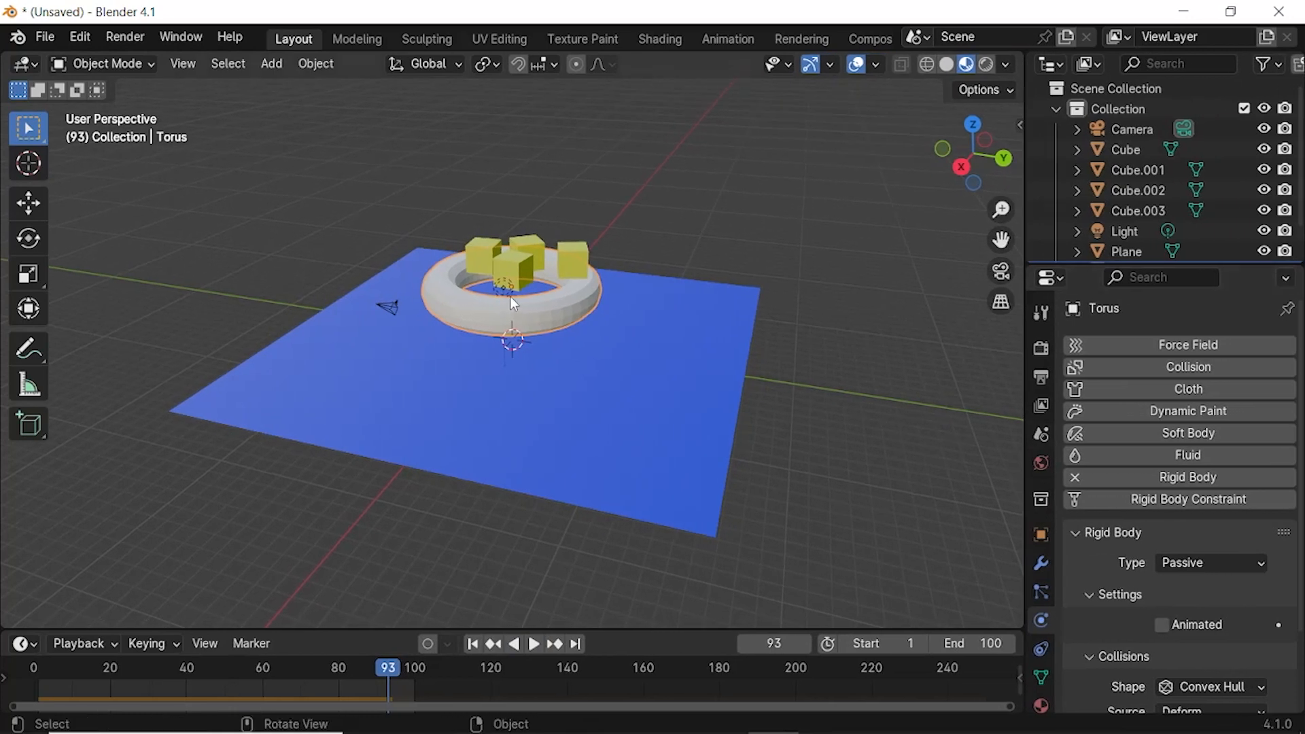
scroll(1208, 575, "down", 3)
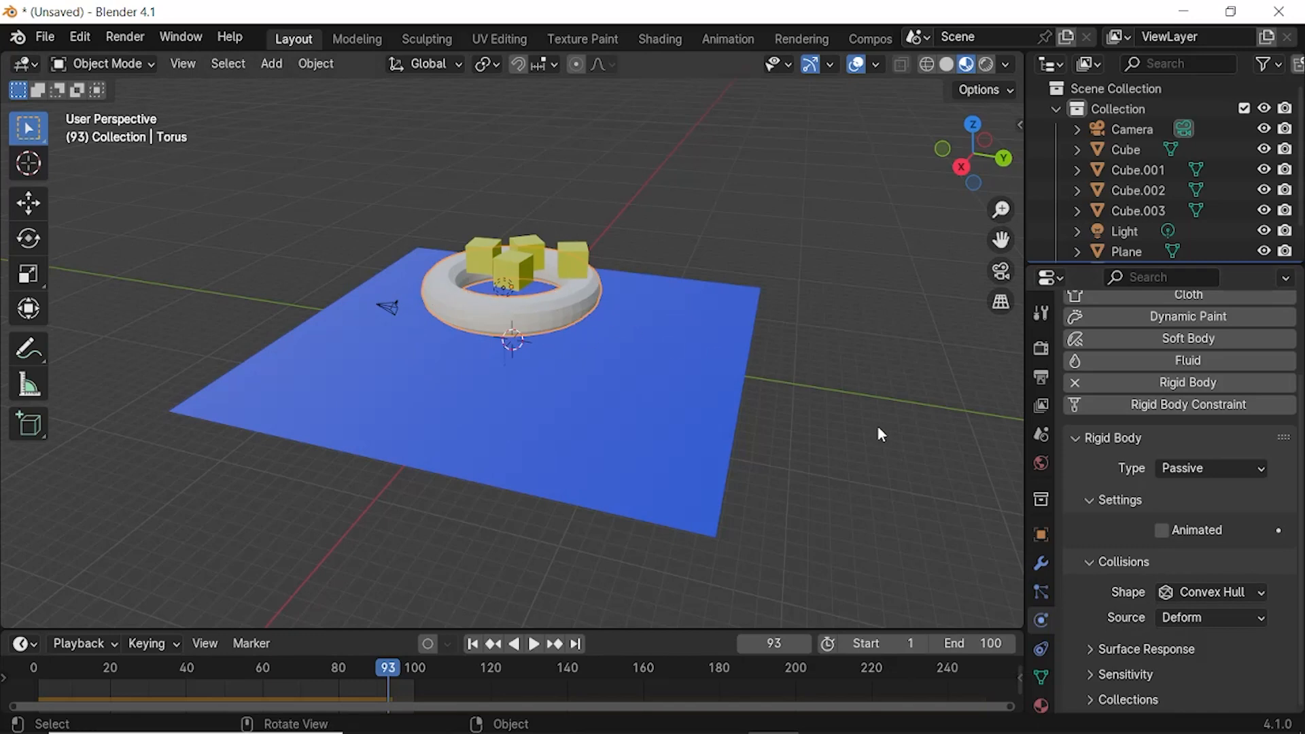
left_click(1208, 596)
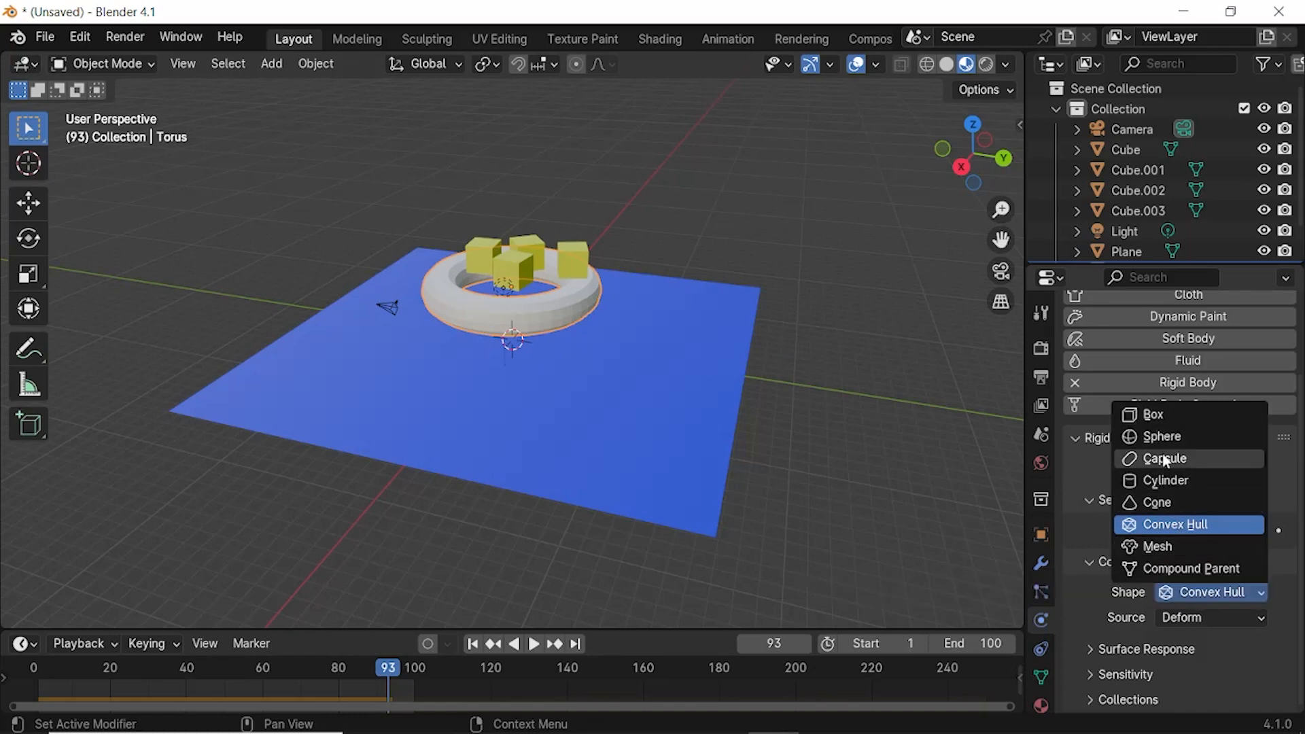
left_click(1180, 593)
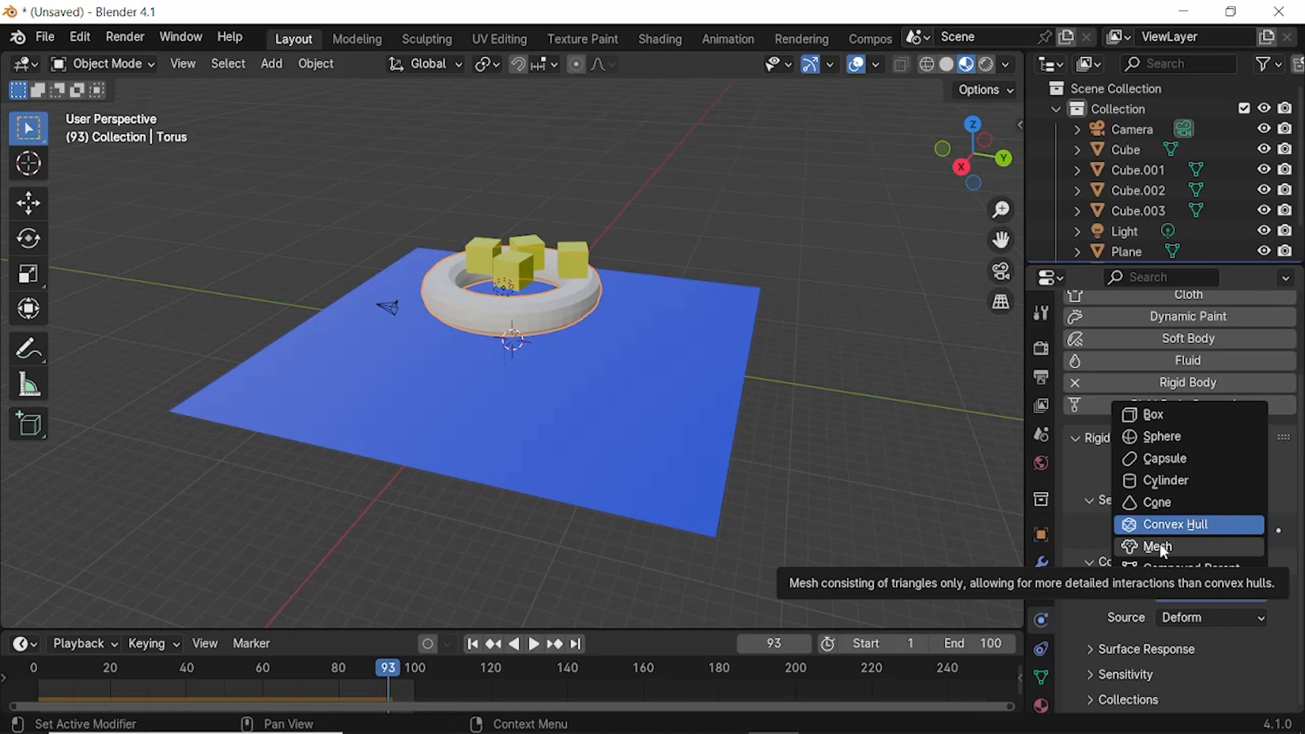
left_click(1160, 546)
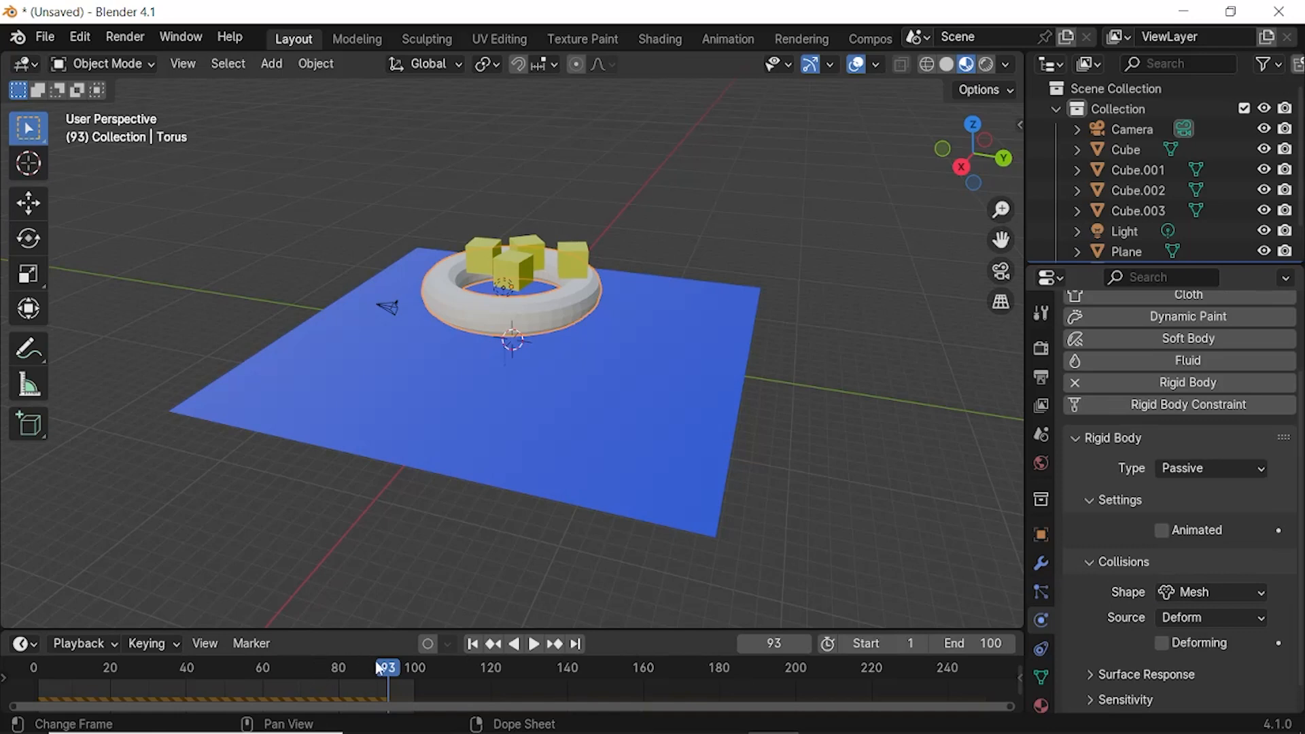
left_click_drag(382, 668, 19, 680)
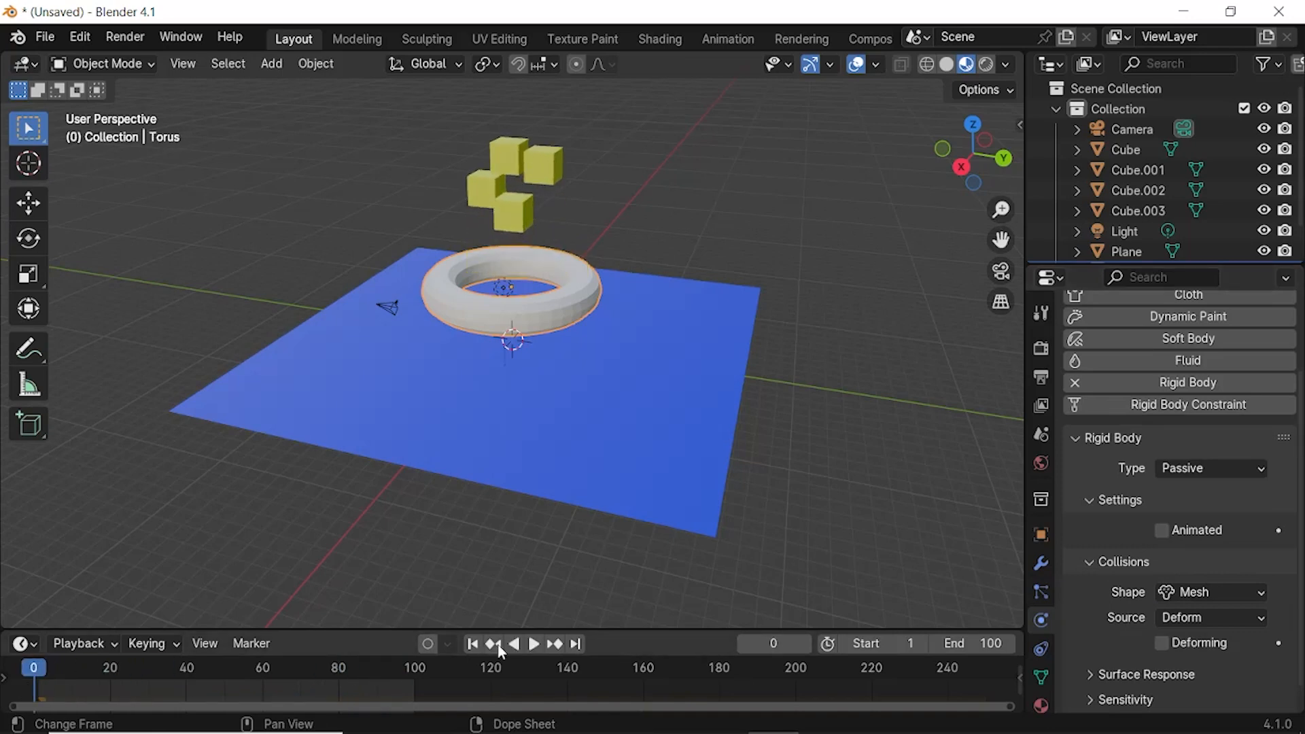
left_click(534, 643)
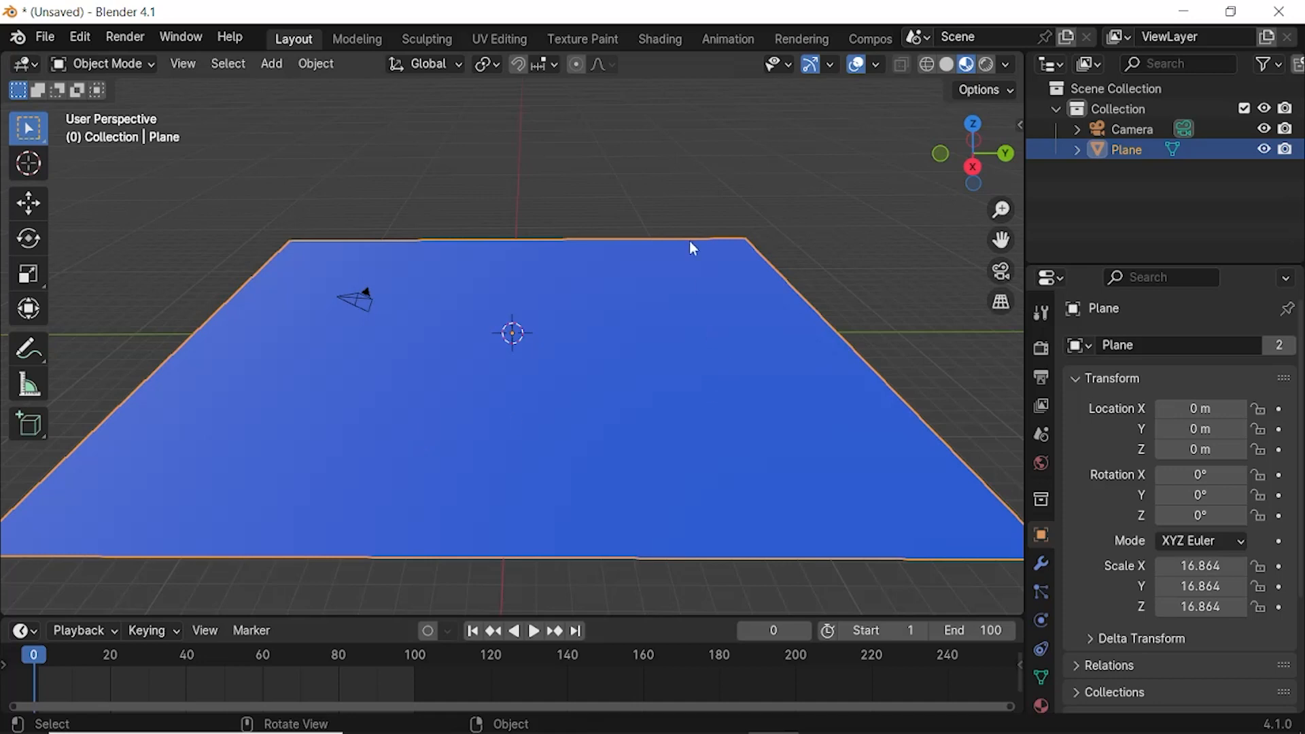
Step: Add a cube mesh at the centre of the blue plane and raise it about 1.57 m along the Z axis
left_click(274, 64)
mouse_move(292, 87)
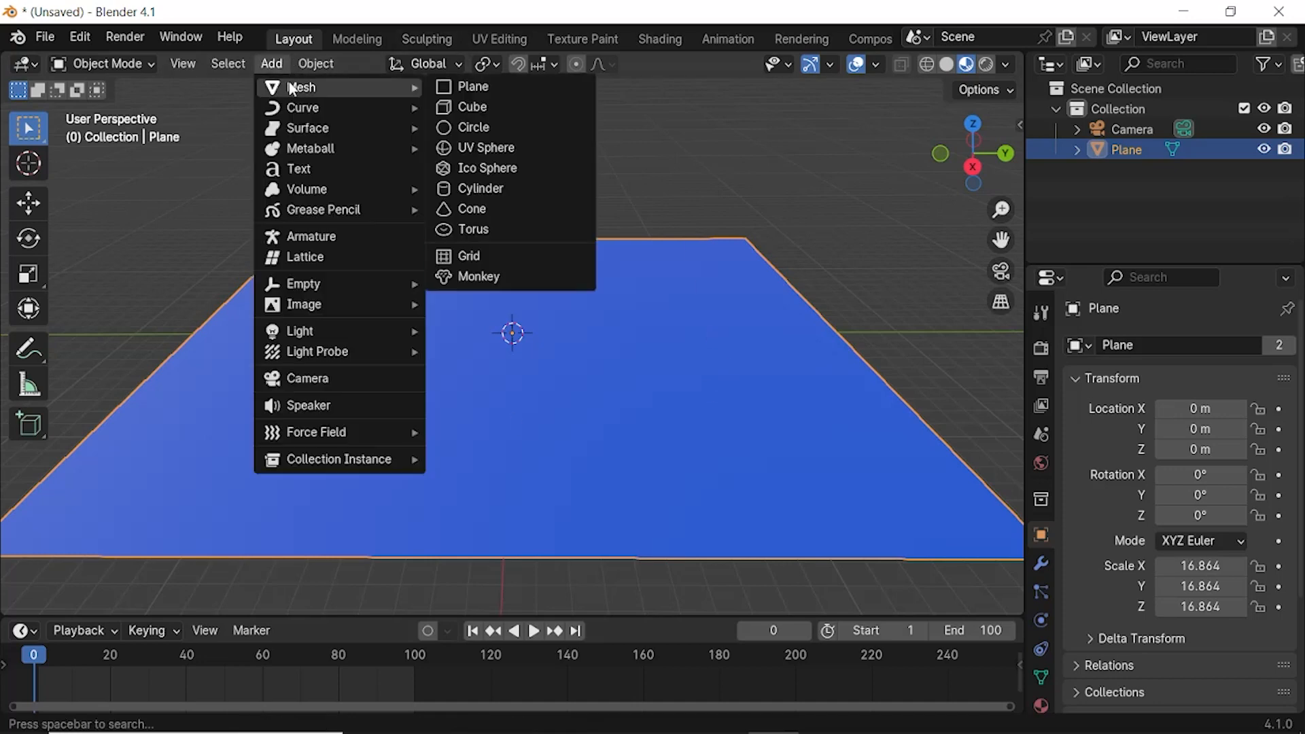
left_click(480, 108)
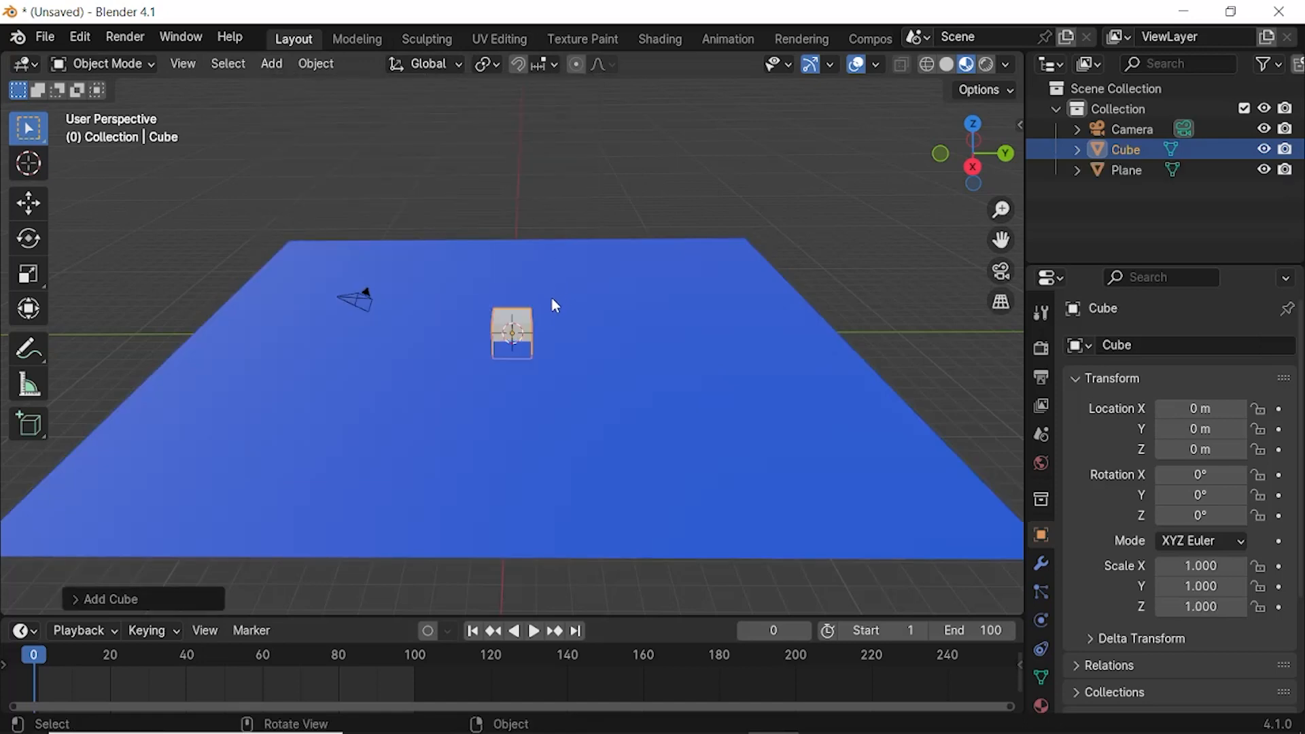
key("g")
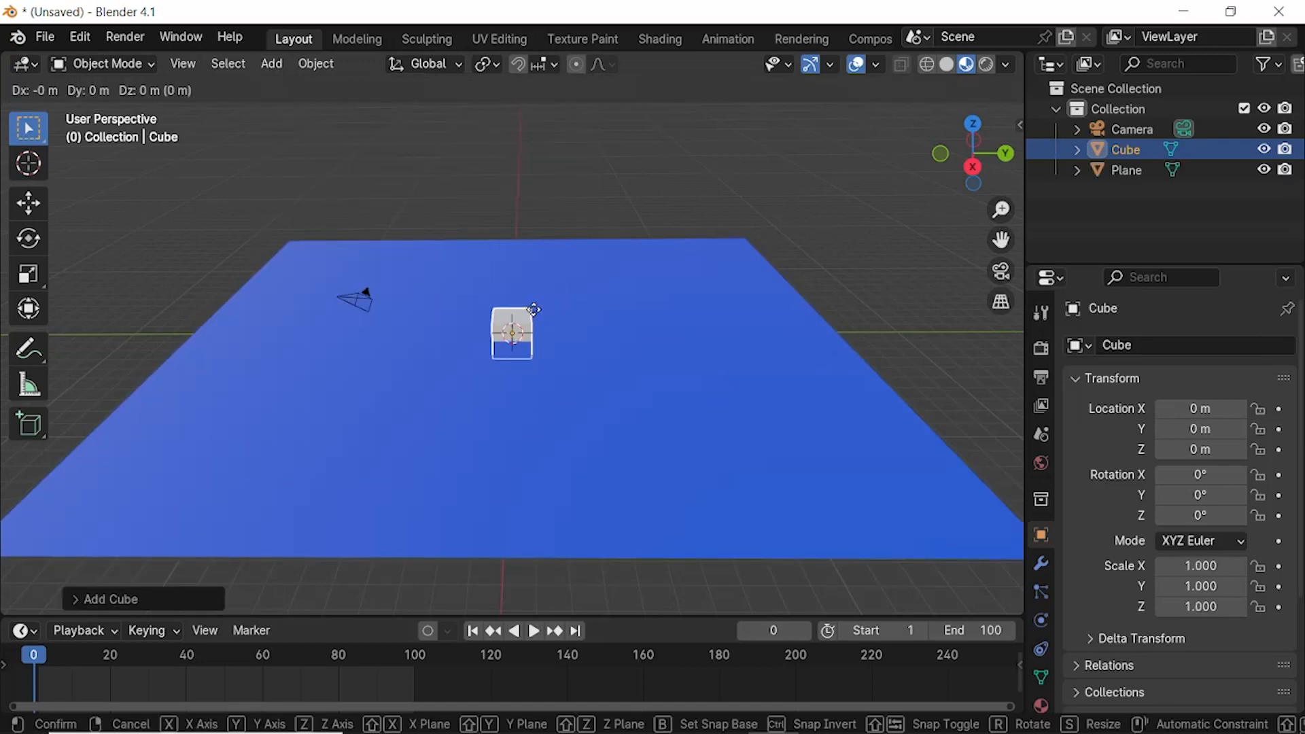
key("z")
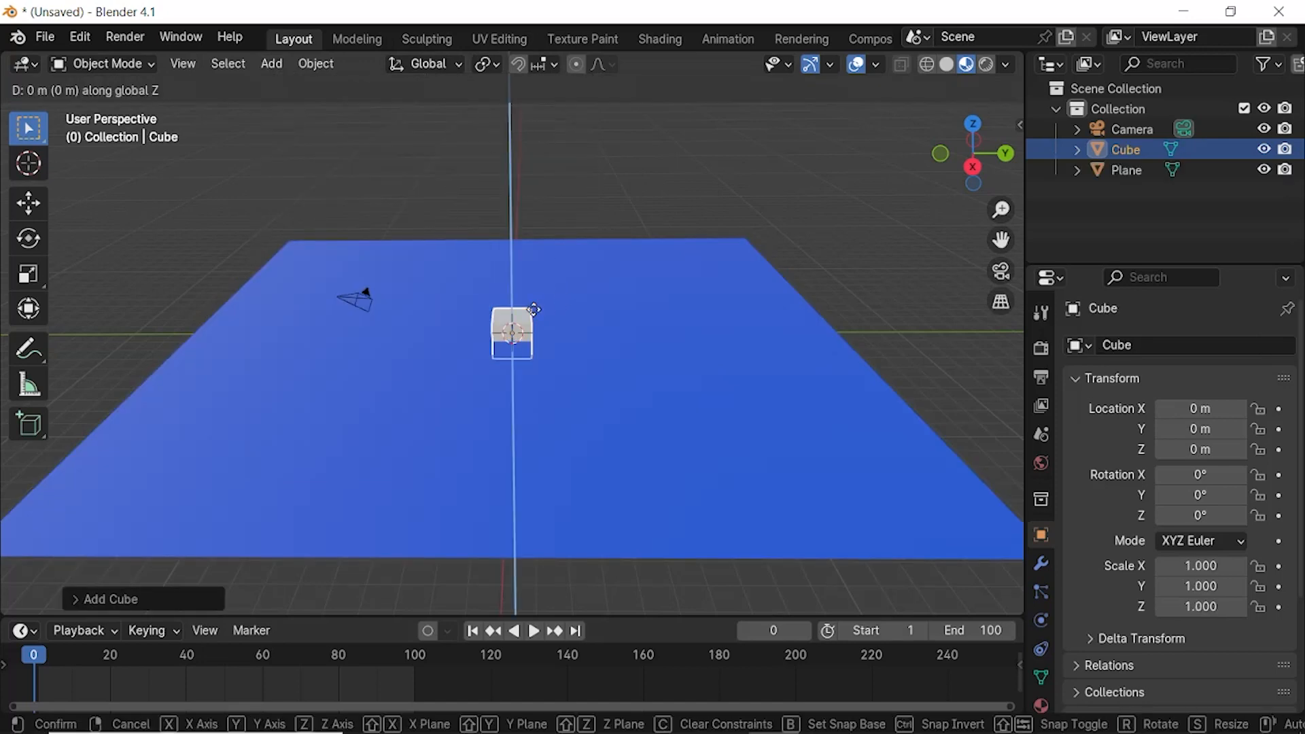
left_click(534, 309)
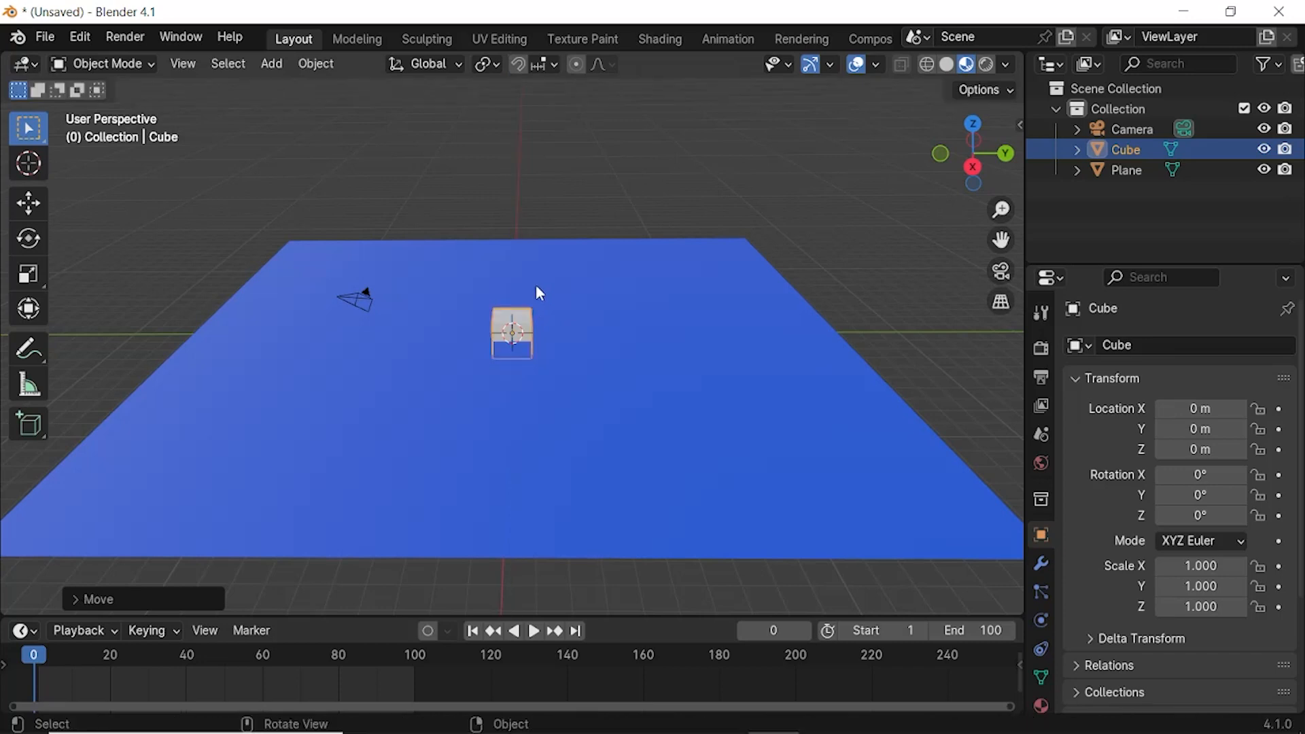
key("g")
key("z")
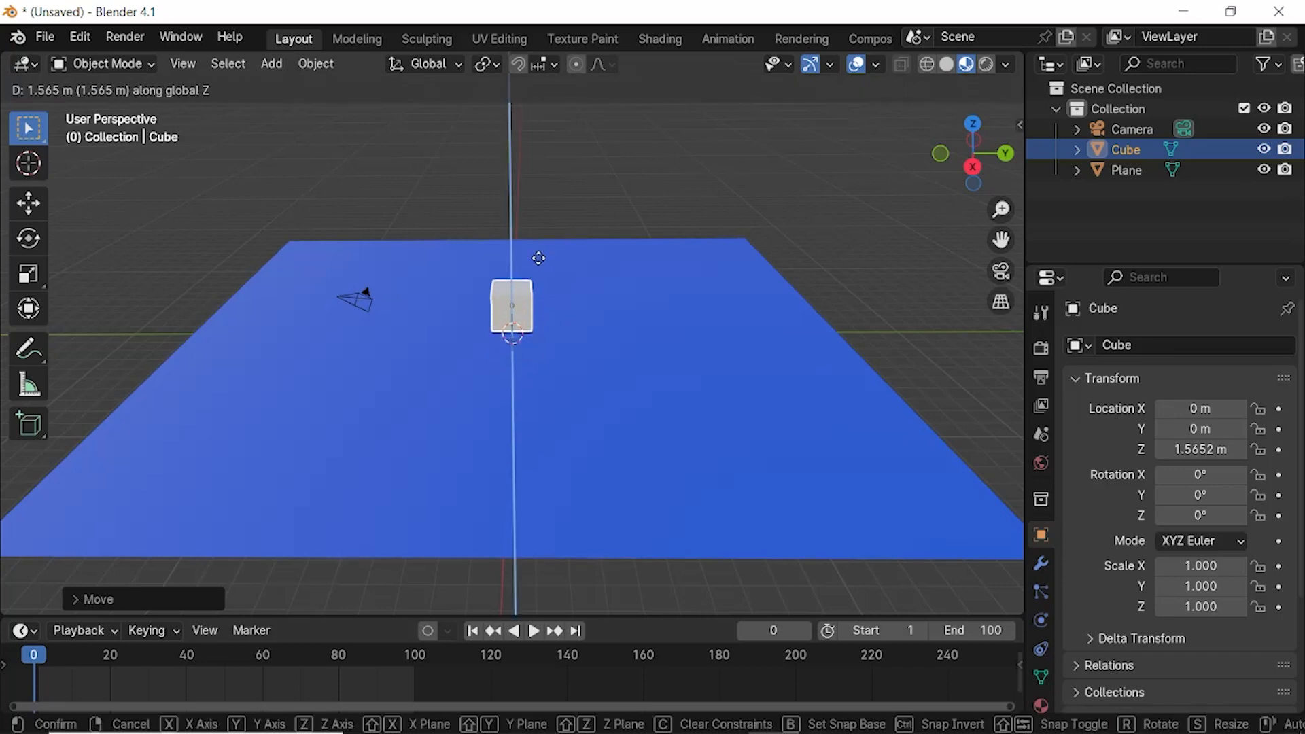
left_click(542, 265)
Step: Lower the cube about 0.13 m along the Z axis, closer to the plane's surface
middle_click_drag(570, 332, 534, 313)
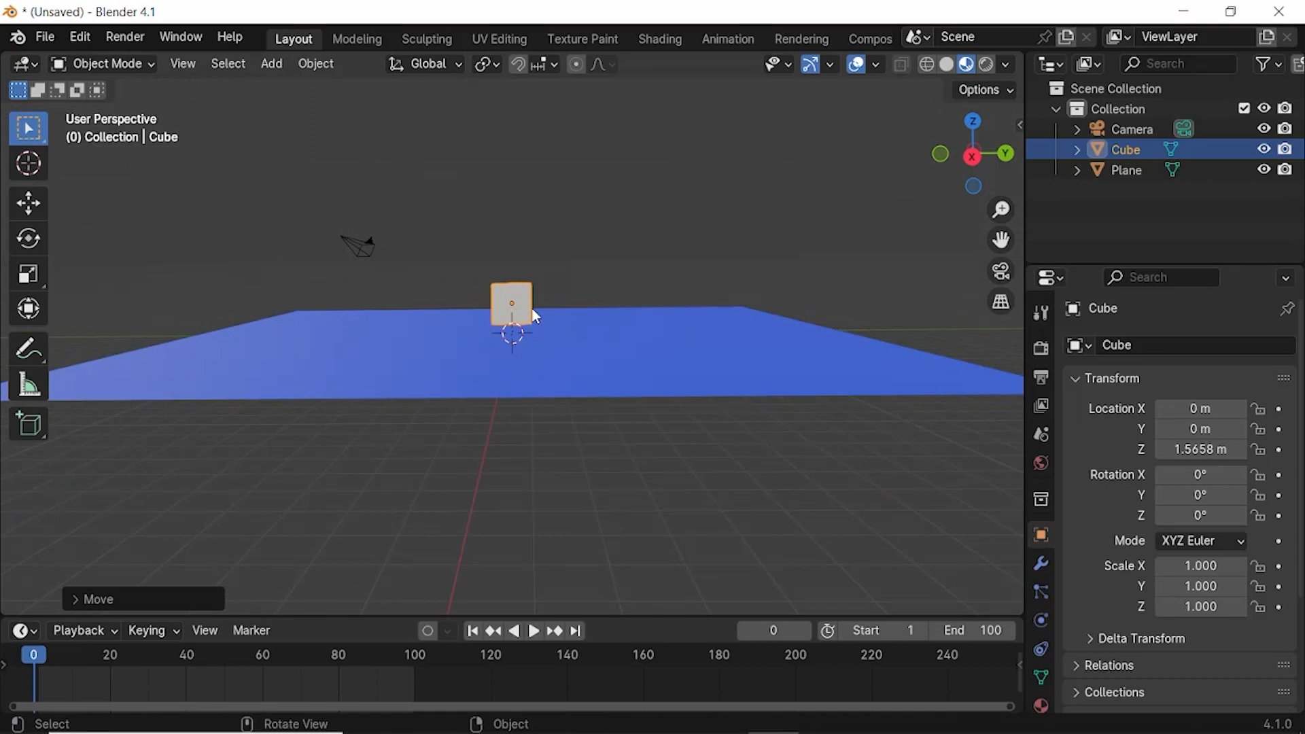
key("g")
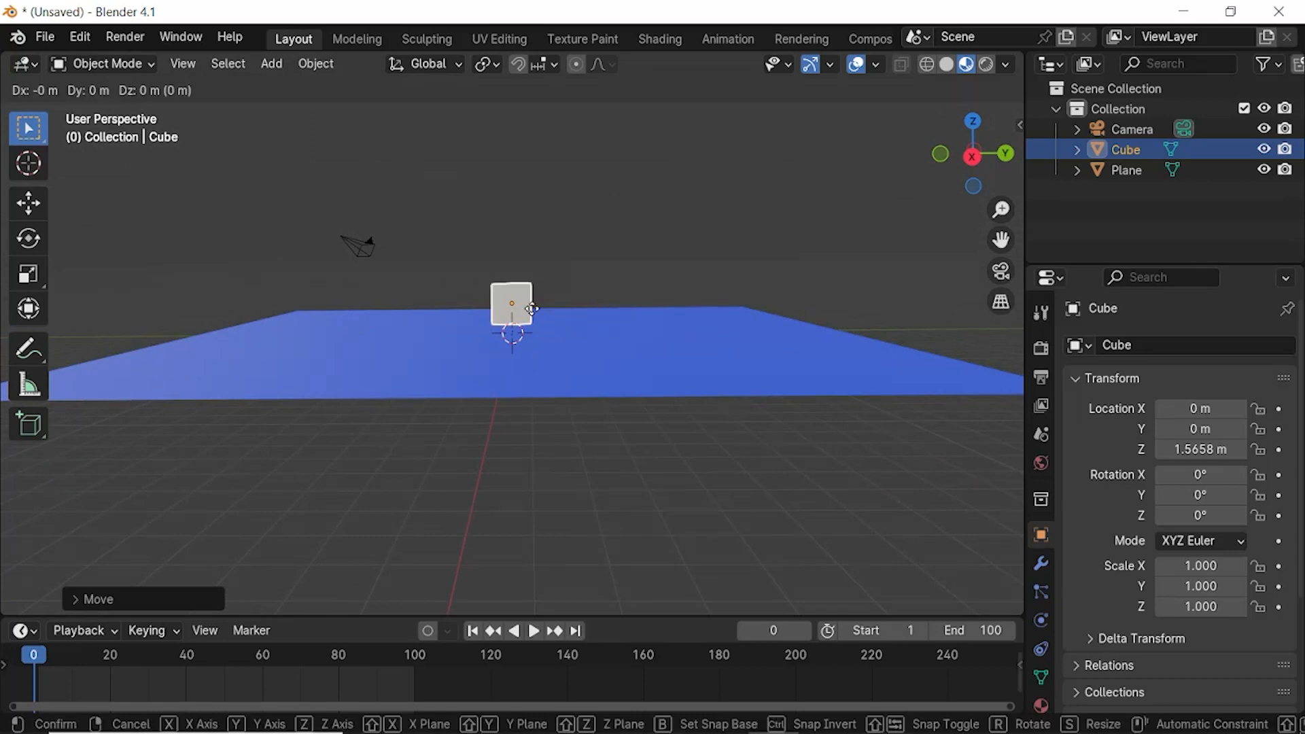
key("z")
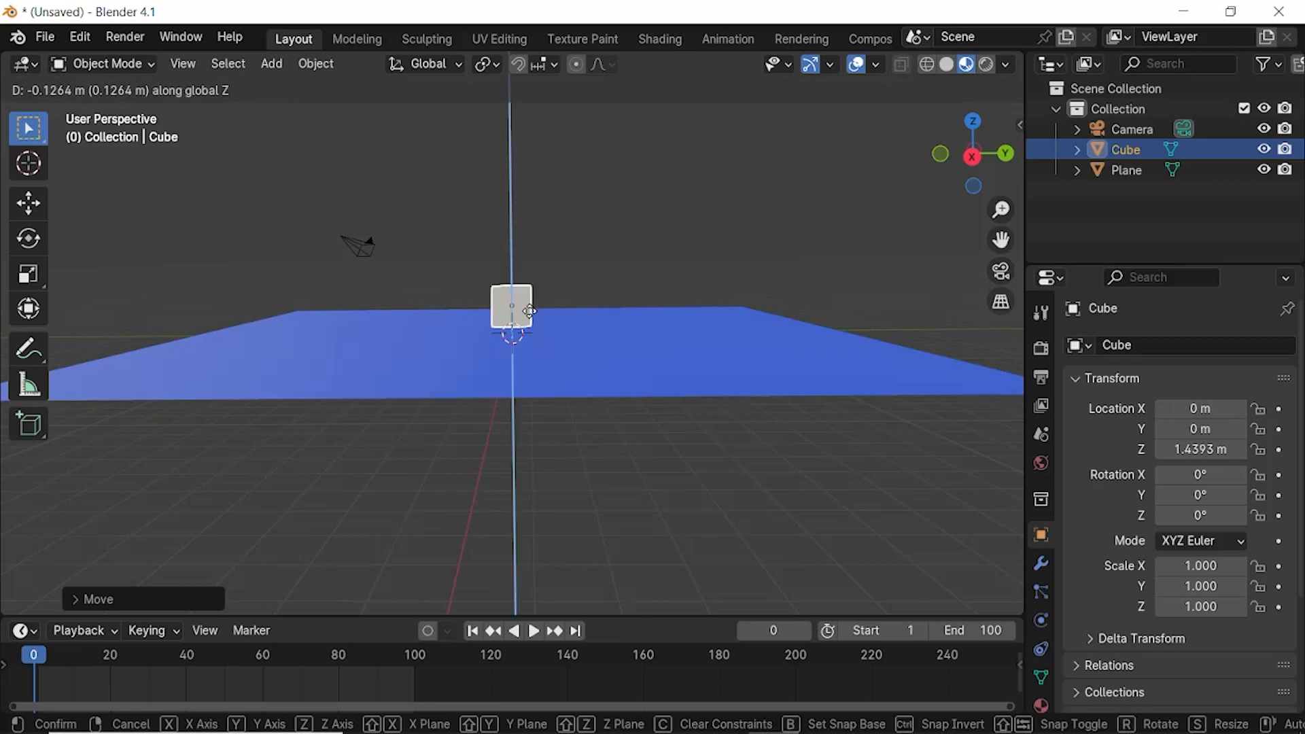
left_click(534, 318)
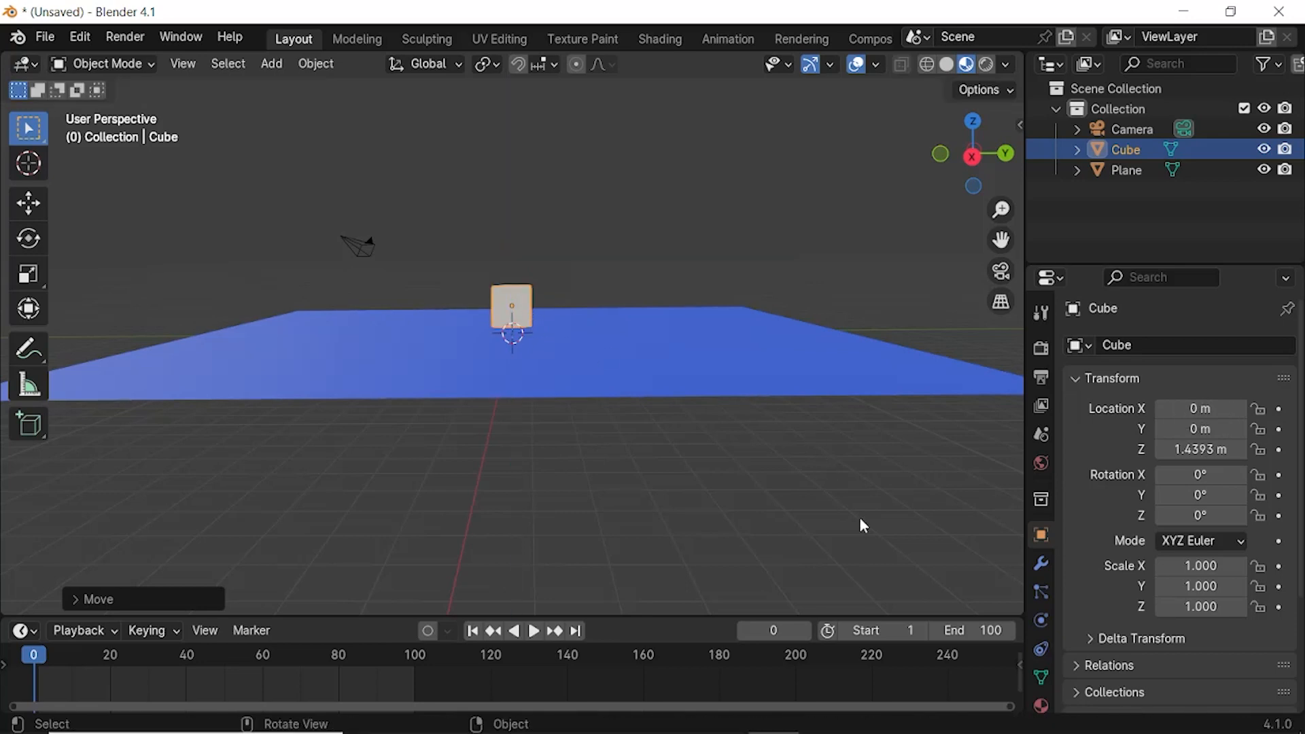
Step: Give the cube a new material with an orange base color and add Rigid Body physics of type Active
left_click(1042, 707)
left_click(1175, 440)
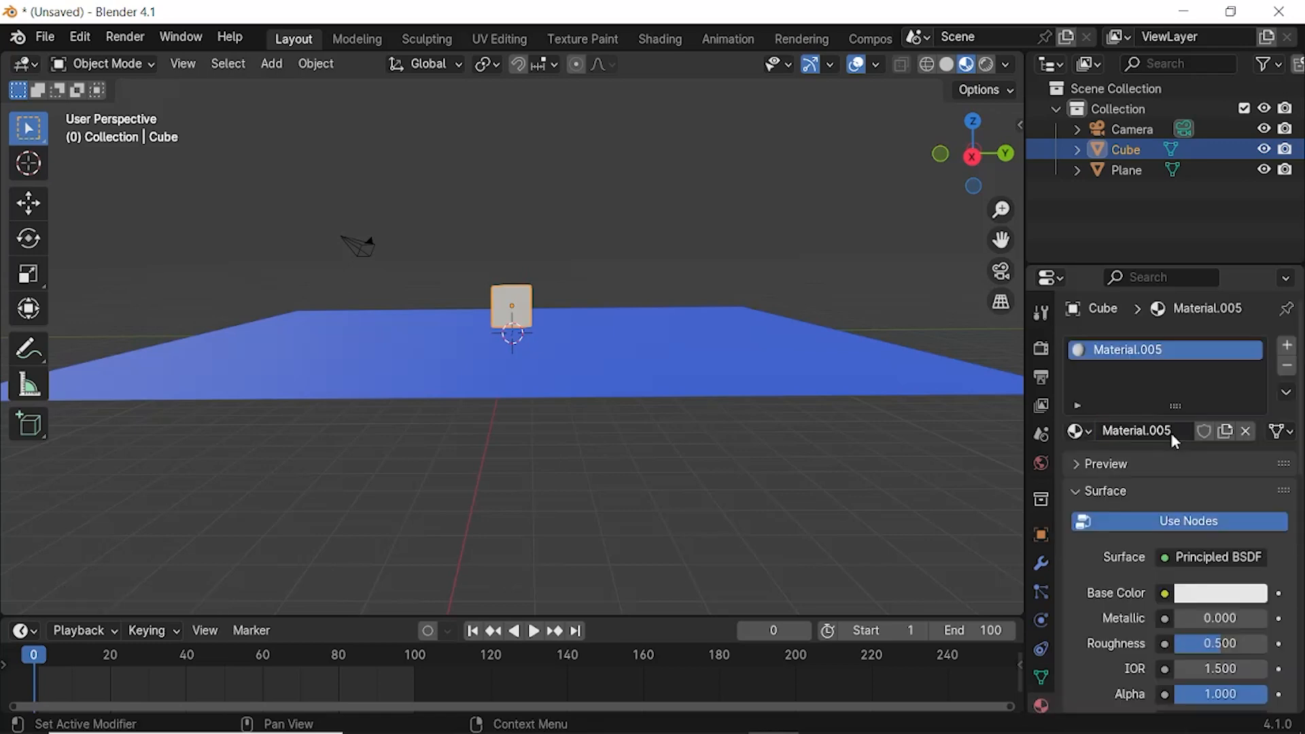
left_click(1208, 596)
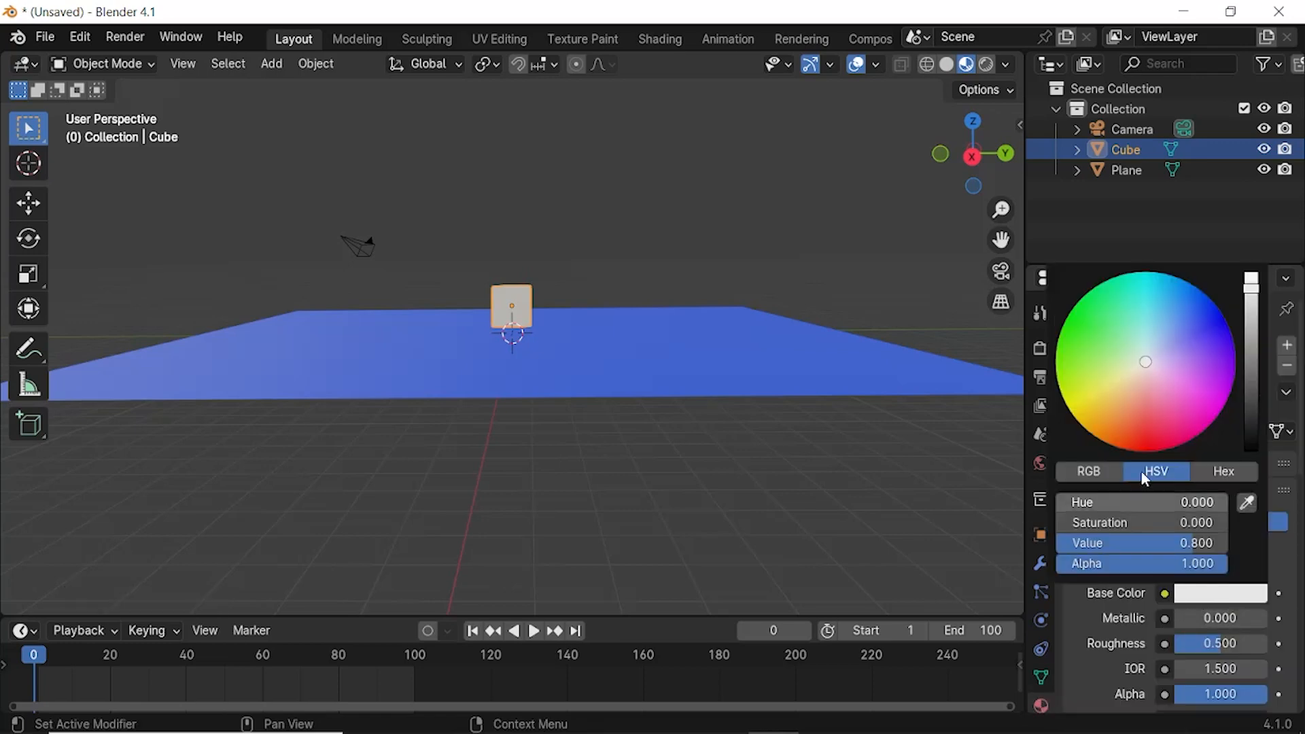
mouse_move(1104, 427)
left_mouse_down()
mouse_move(1089, 432)
mouse_move(1102, 440)
left_mouse_up()
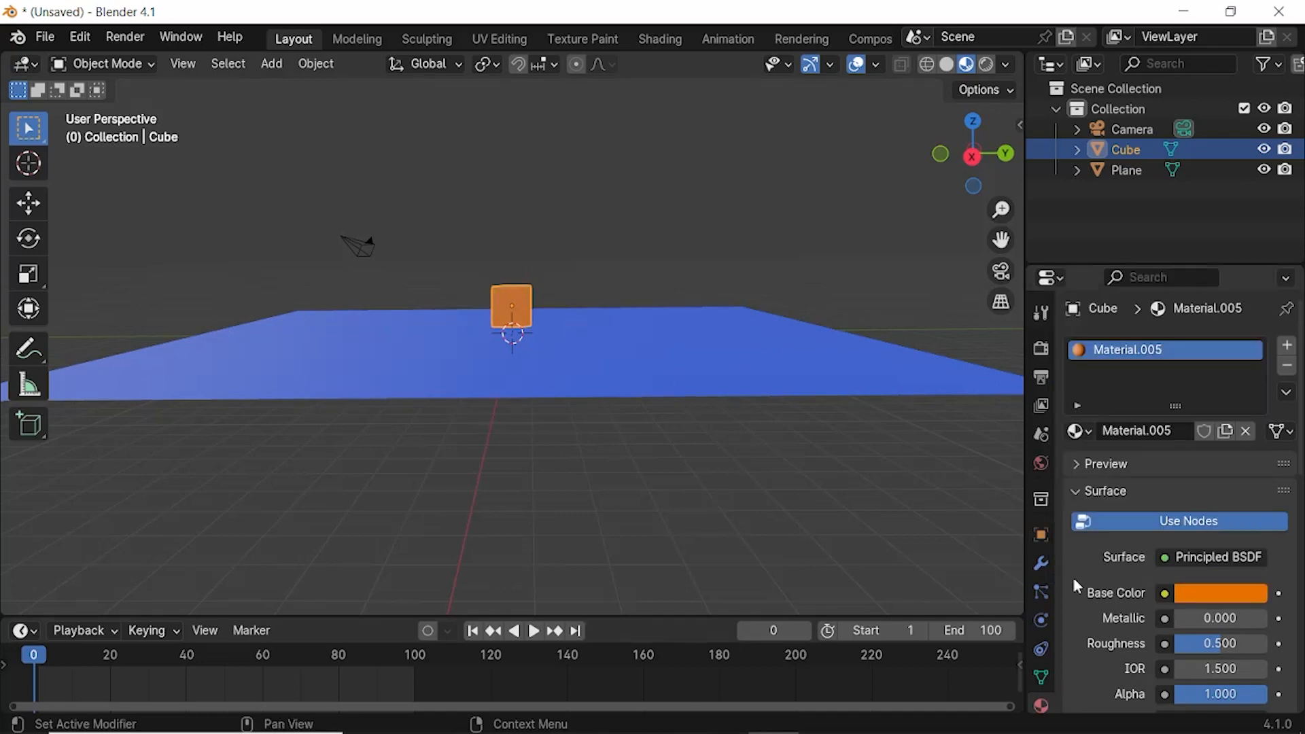
left_click(1041, 619)
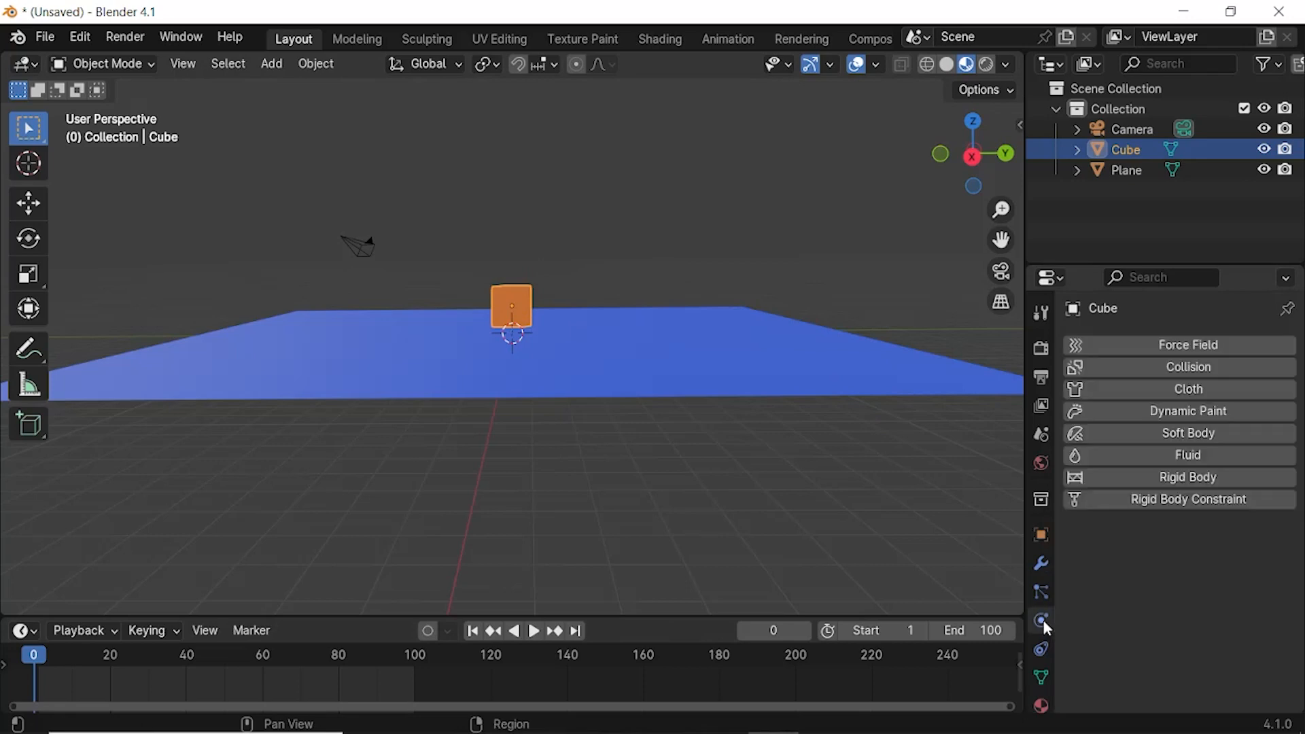
left_click(1166, 477)
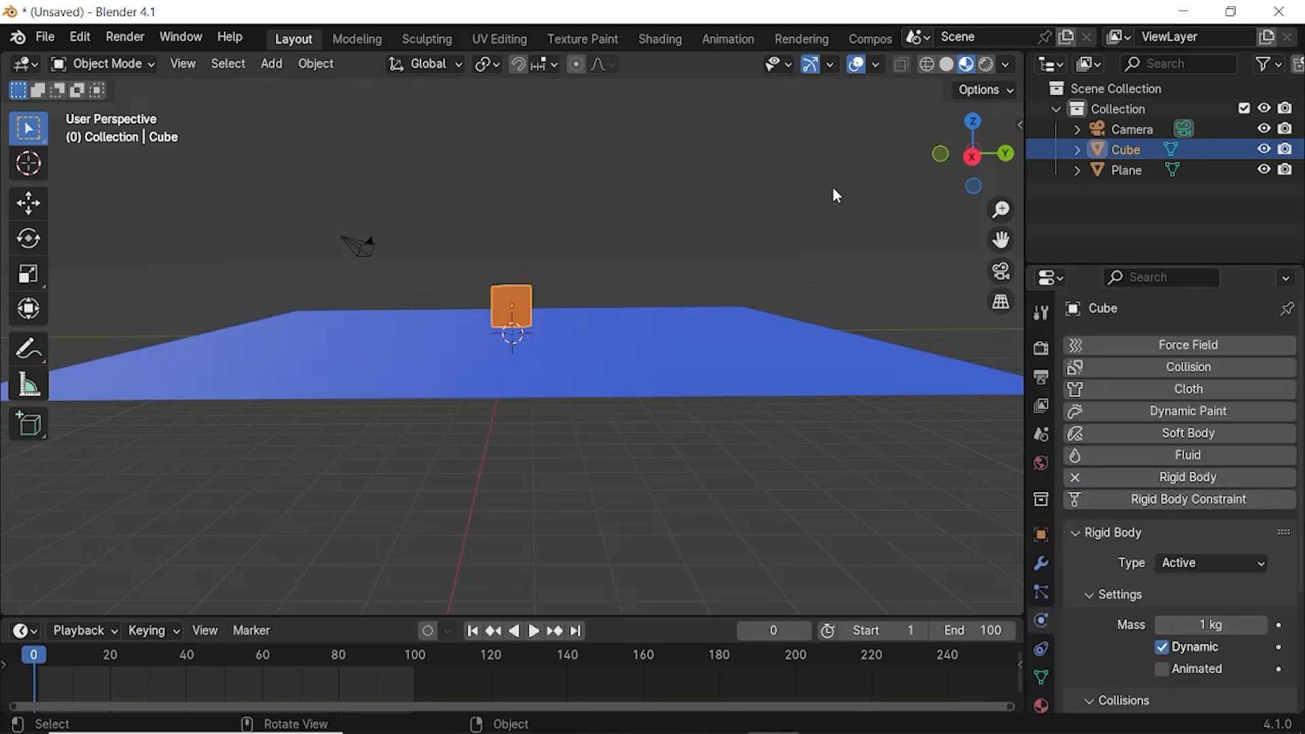
Step: Duplicate the orange cube and move the copy up the Z axis to stack it directly on the original
middle_click_drag(528, 238, 533, 271)
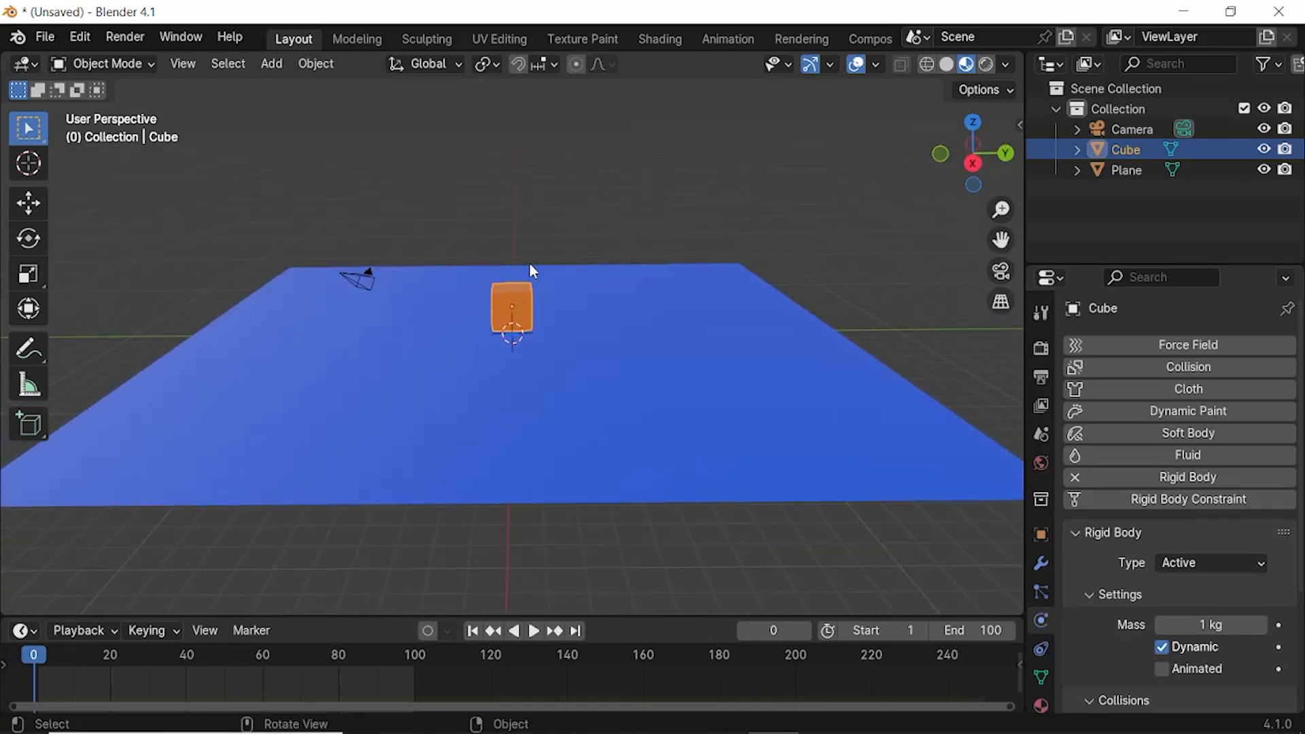
key("shift+d")
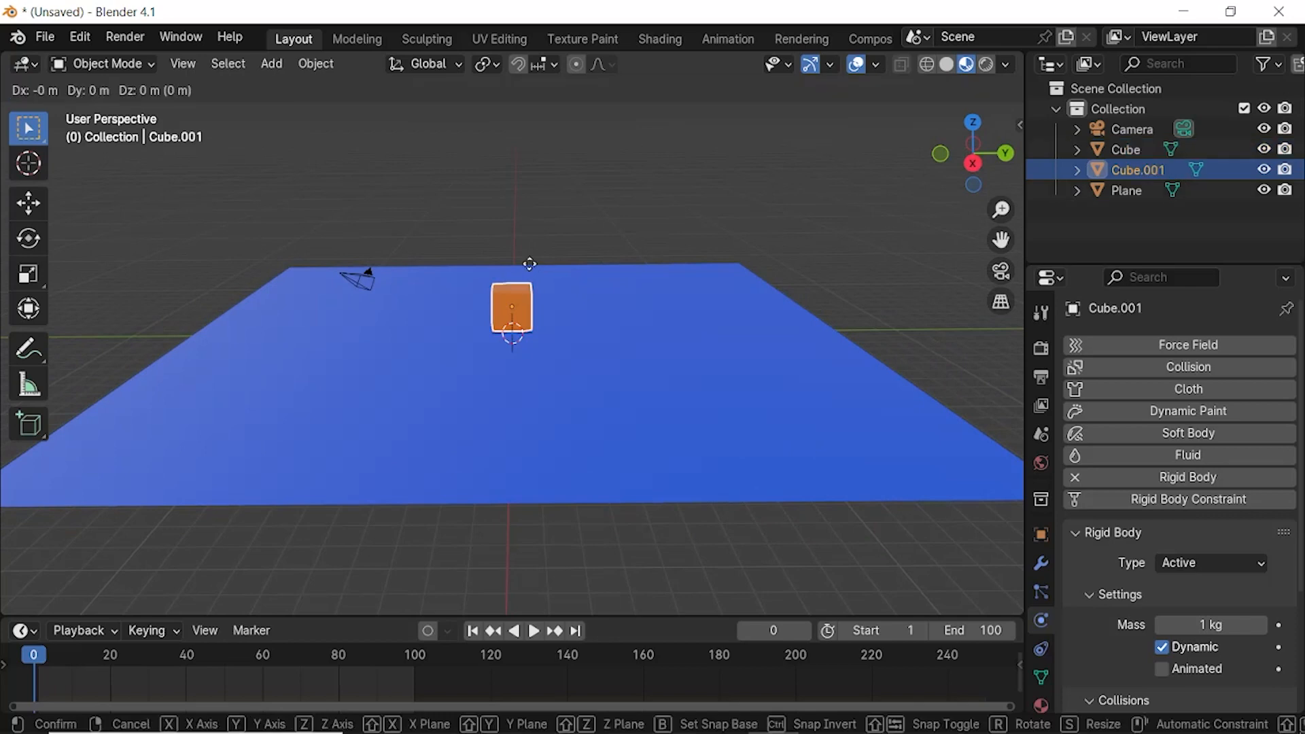
key("z")
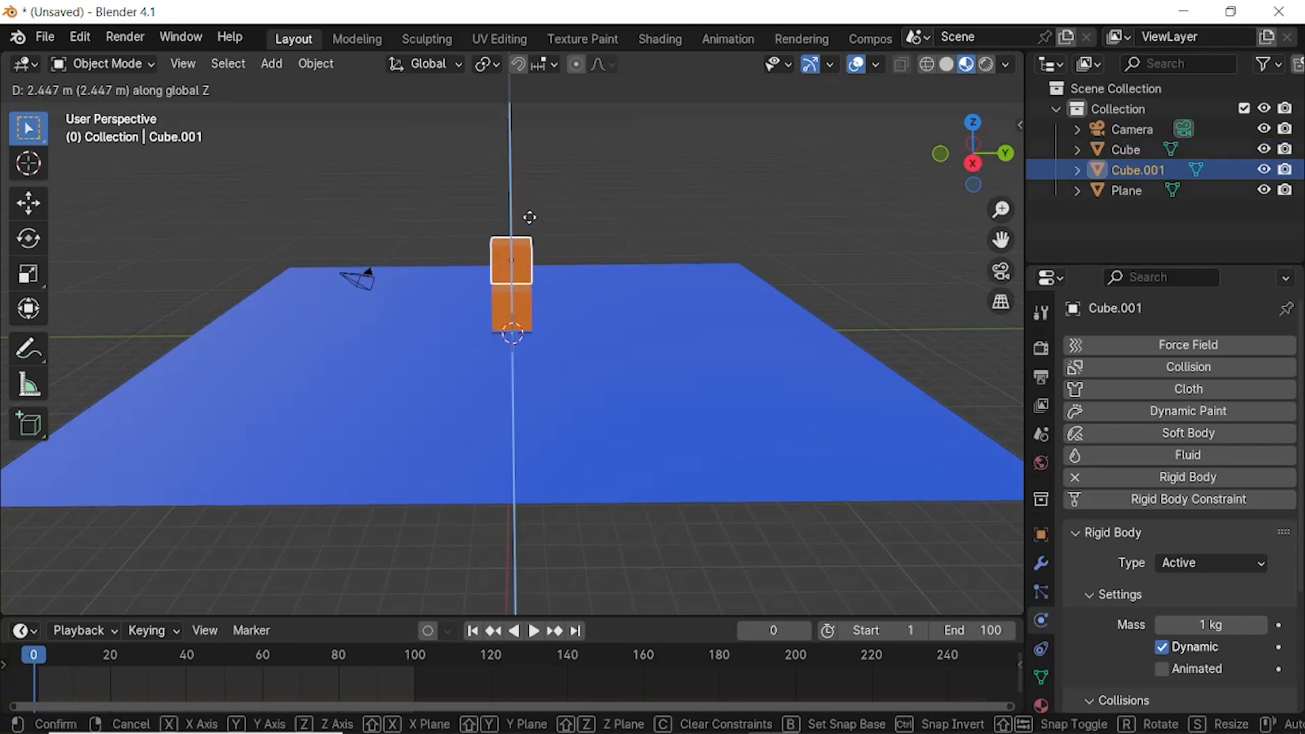
left_click(536, 242)
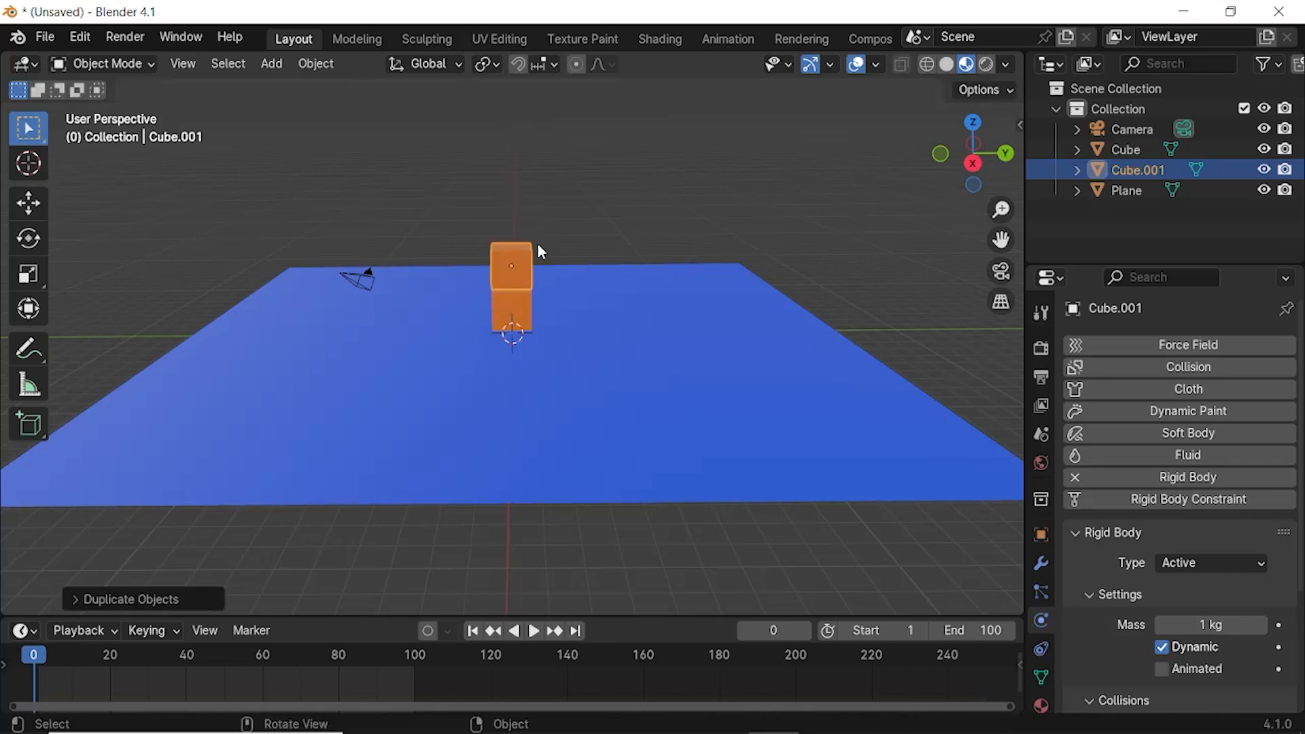
Step: Duplicate the topmost cube twice, moving each copy up the Z axis to form a vertical stack of four cubes
mouse_move(536, 242)
middle_mouse_down()
mouse_move(538, 204)
mouse_move(540, 266)
middle_mouse_up()
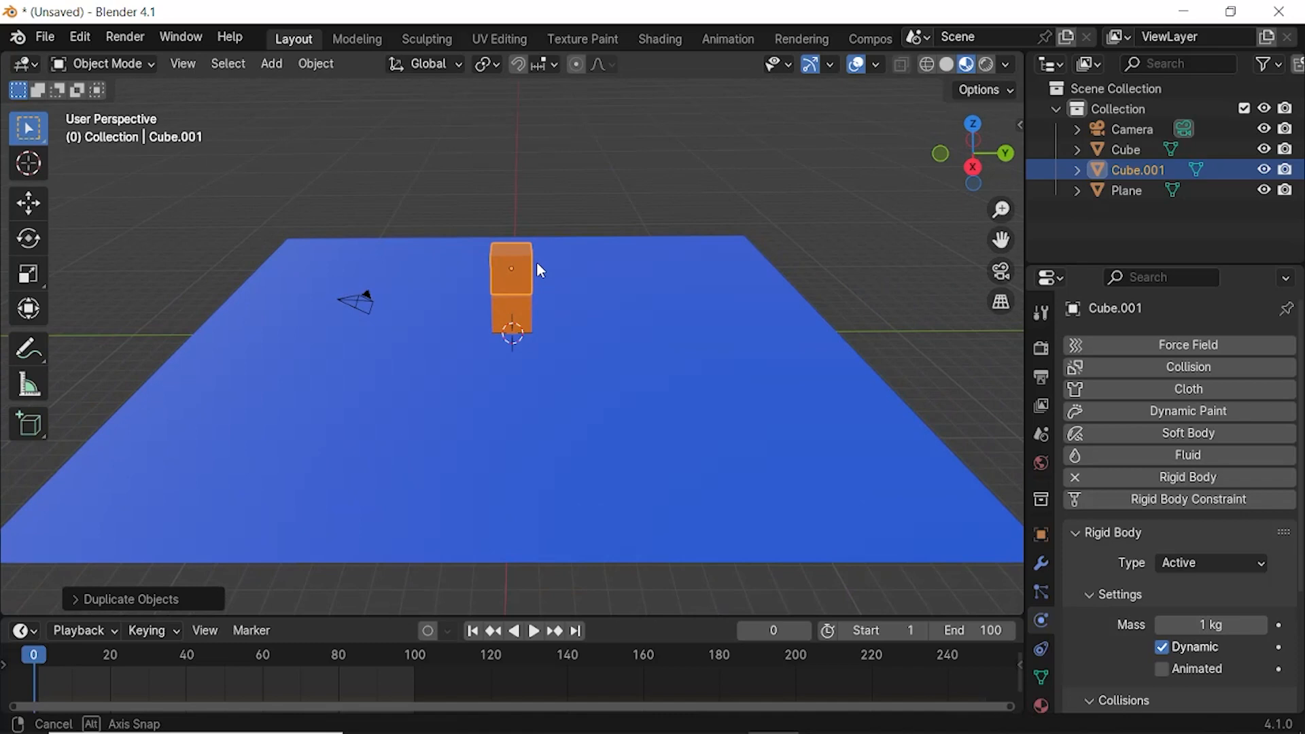
left_click(540, 270)
key("shift+d")
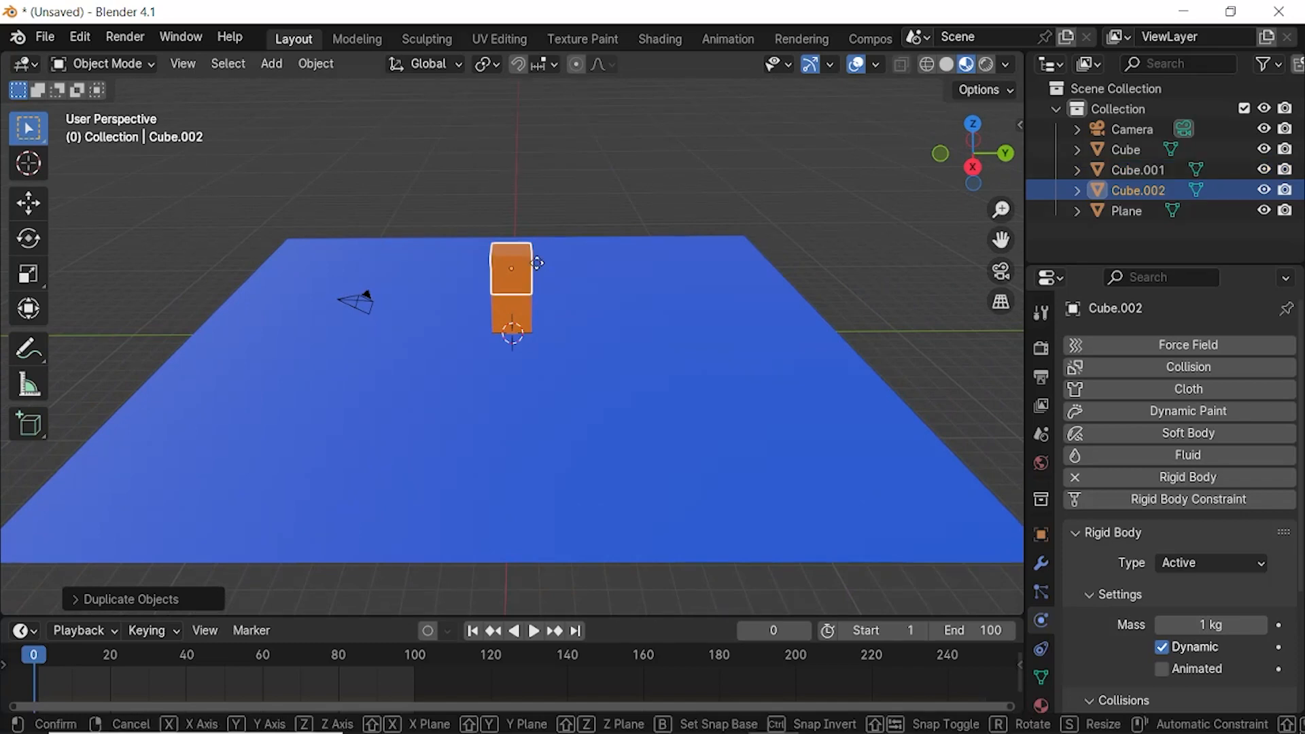
key("z")
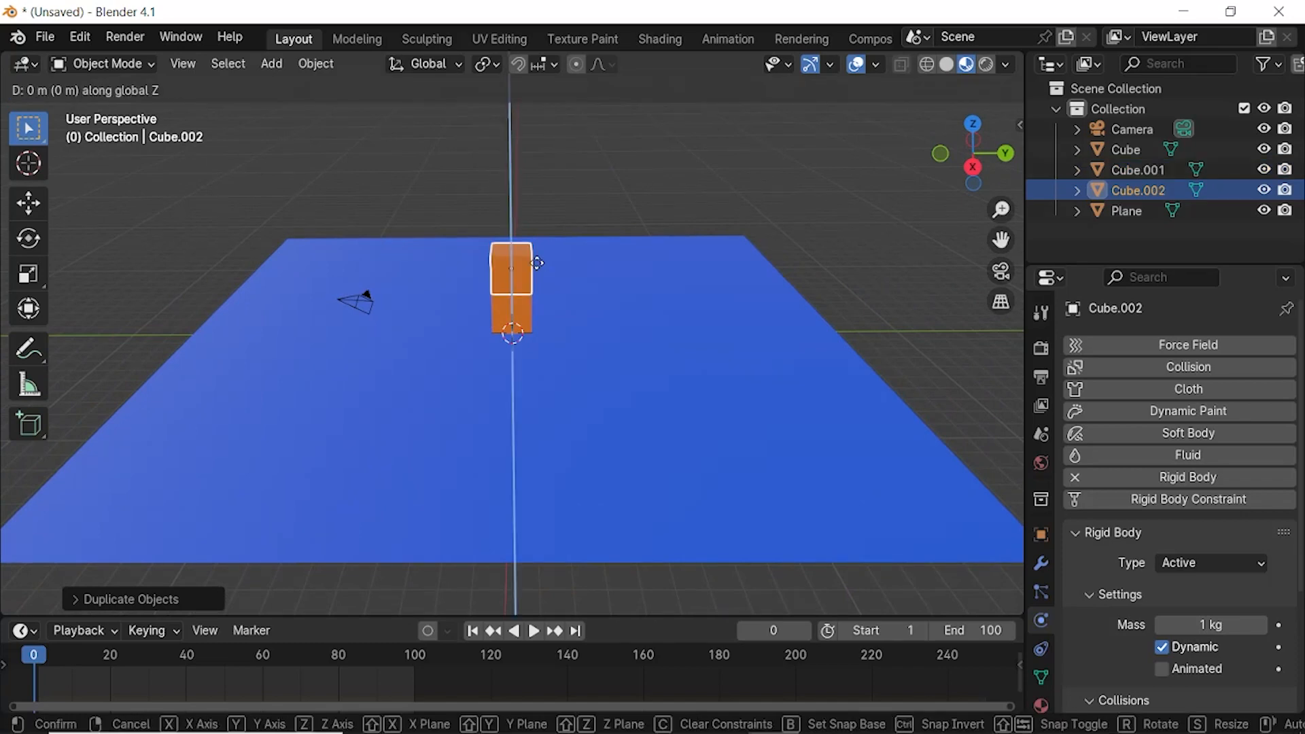
left_click(545, 226)
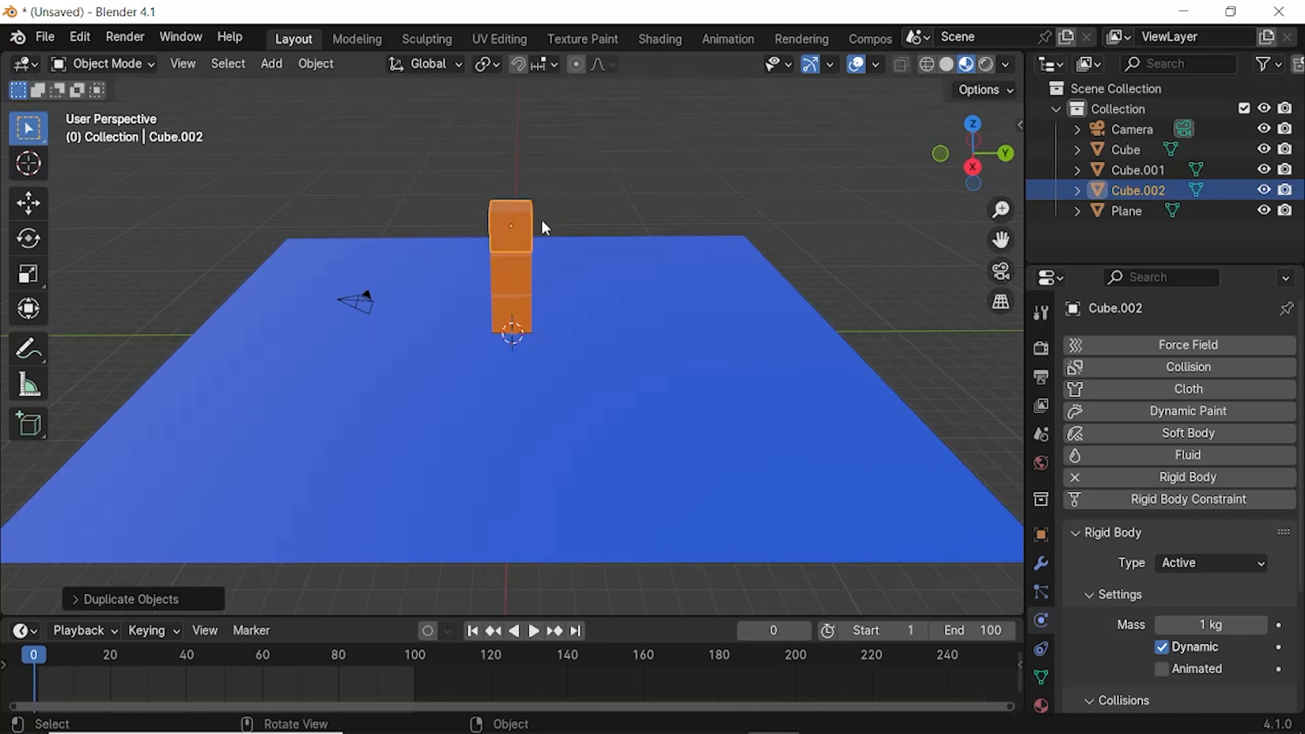
key("shift+d")
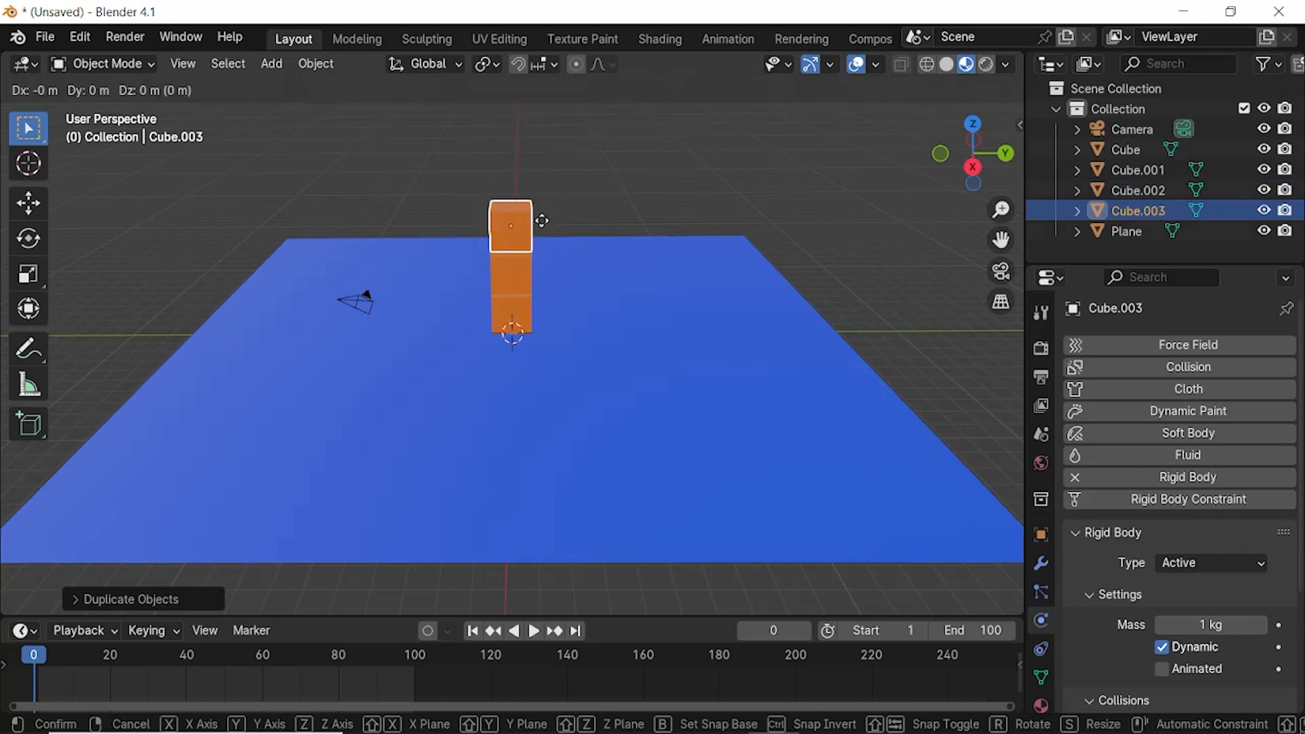
key("z")
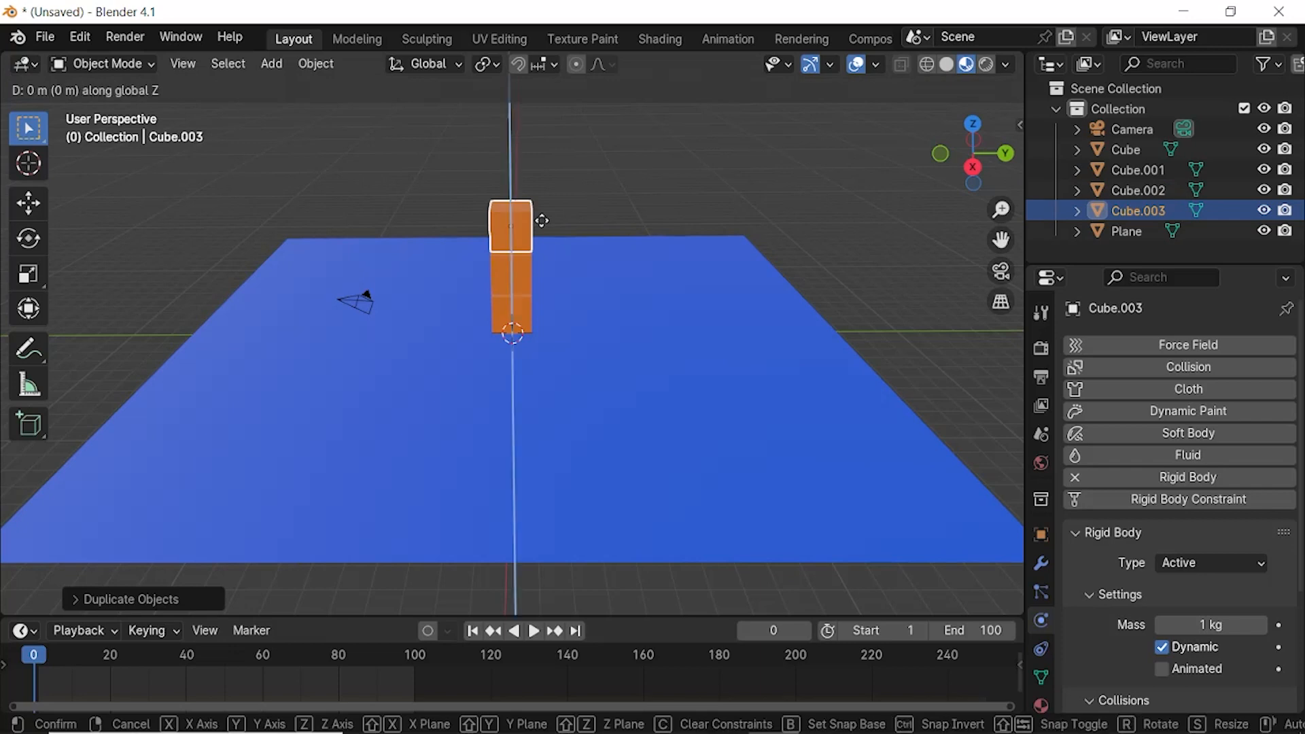
left_click(538, 176)
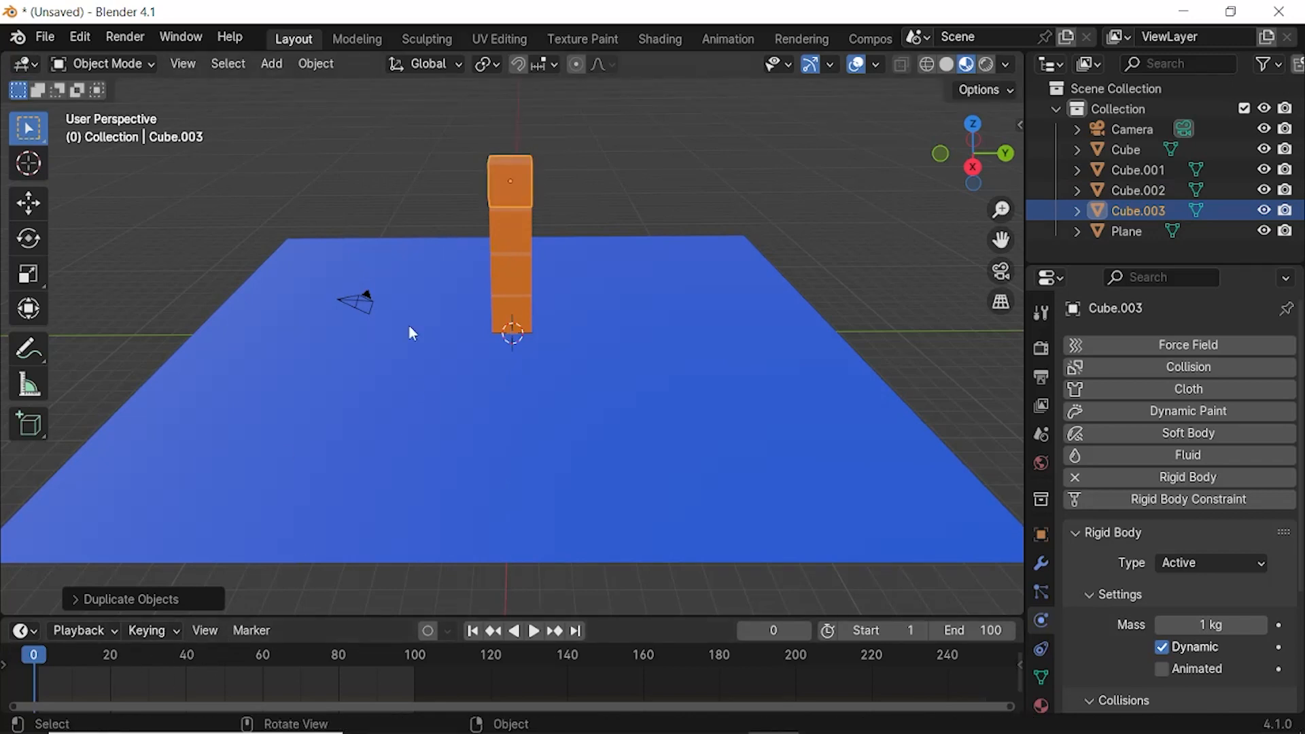
Step: Add a new cube mesh and move it up about 4.23 m along the Z axis
mouse_move(602, 261)
middle_mouse_down()
mouse_move(623, 194)
mouse_move(612, 269)
middle_mouse_up()
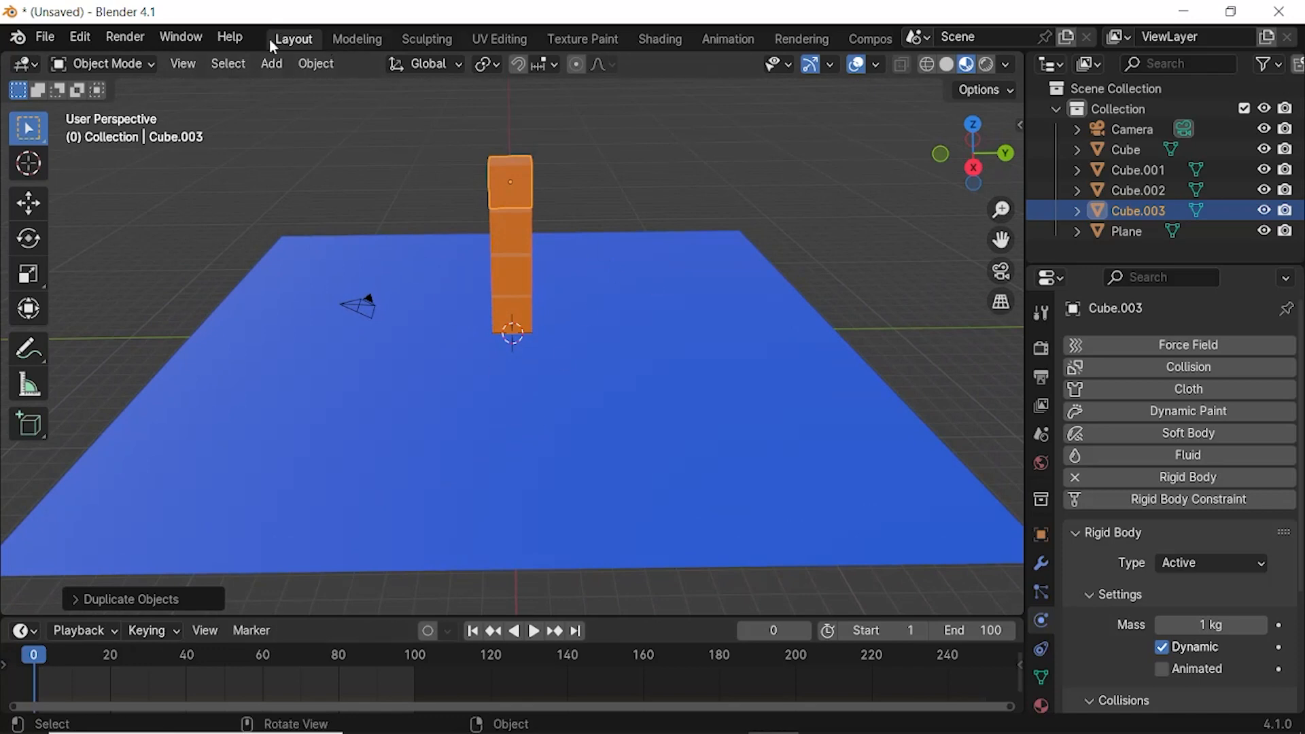
left_click(272, 65)
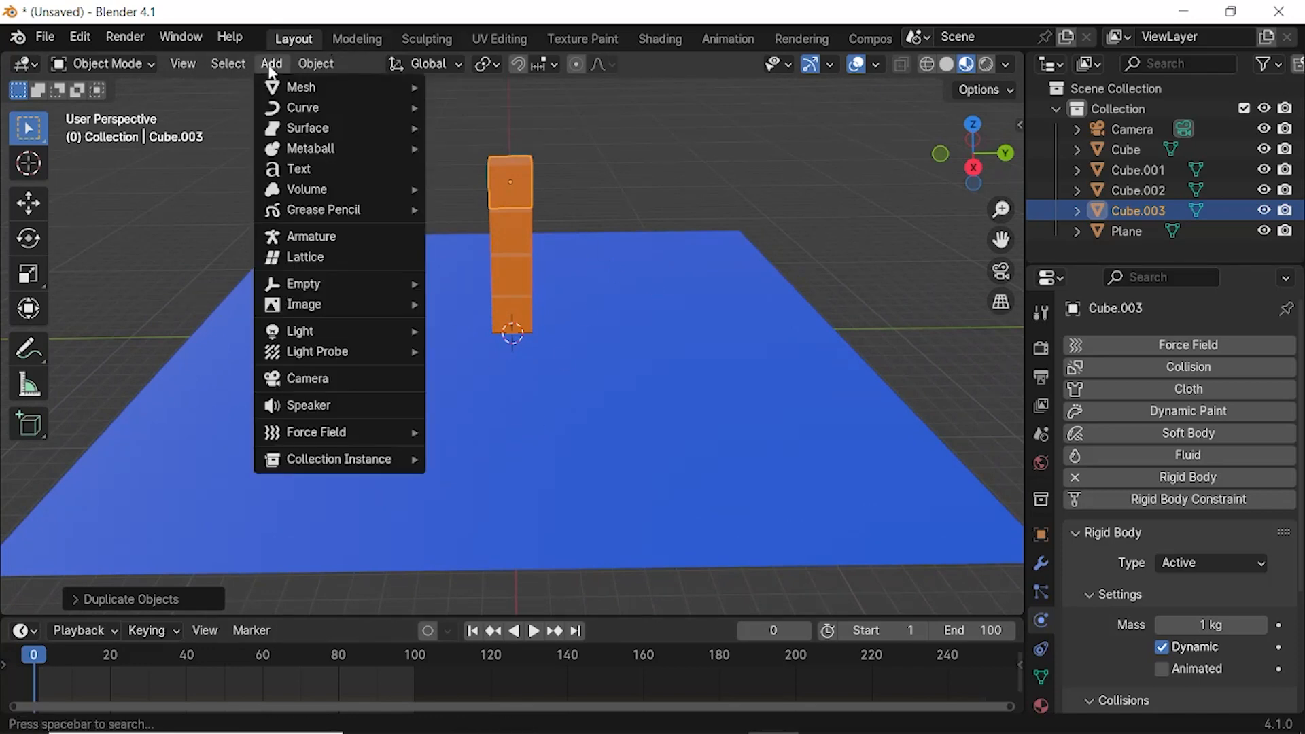
mouse_move(274, 89)
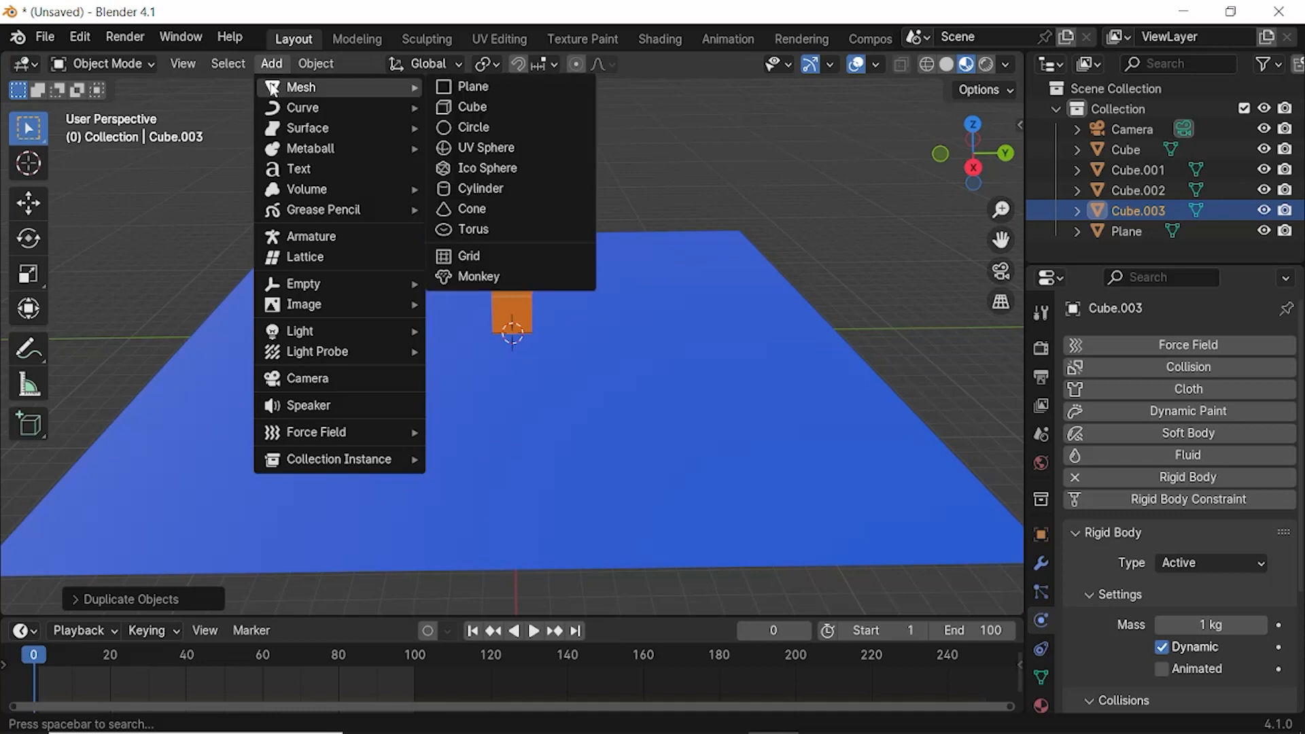
left_click(484, 108)
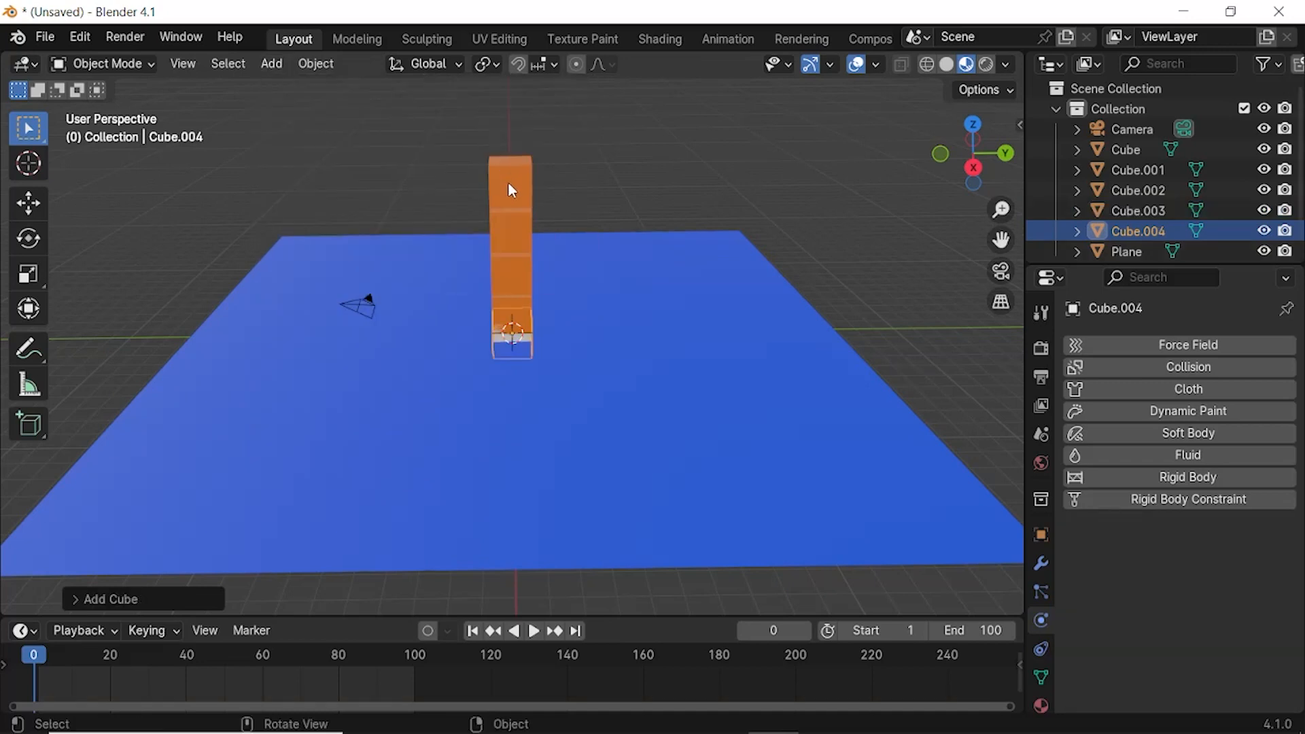
key("g")
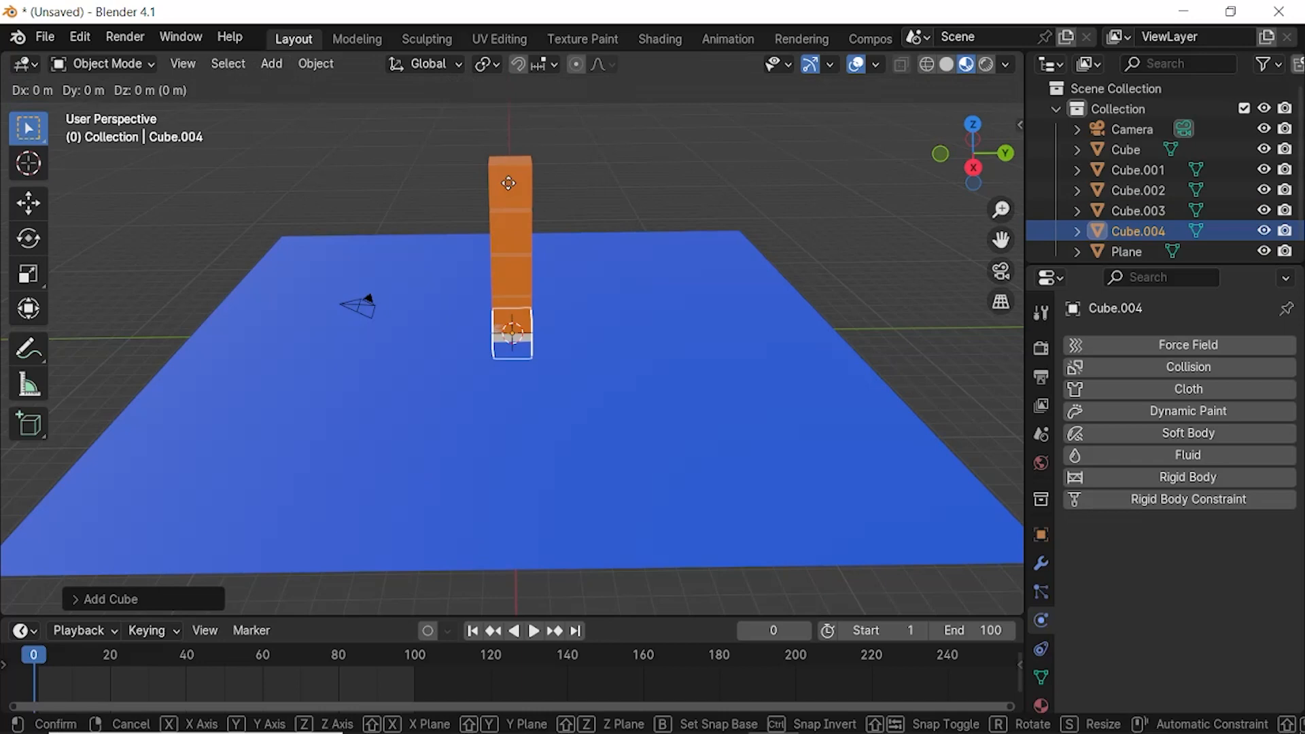
key("z")
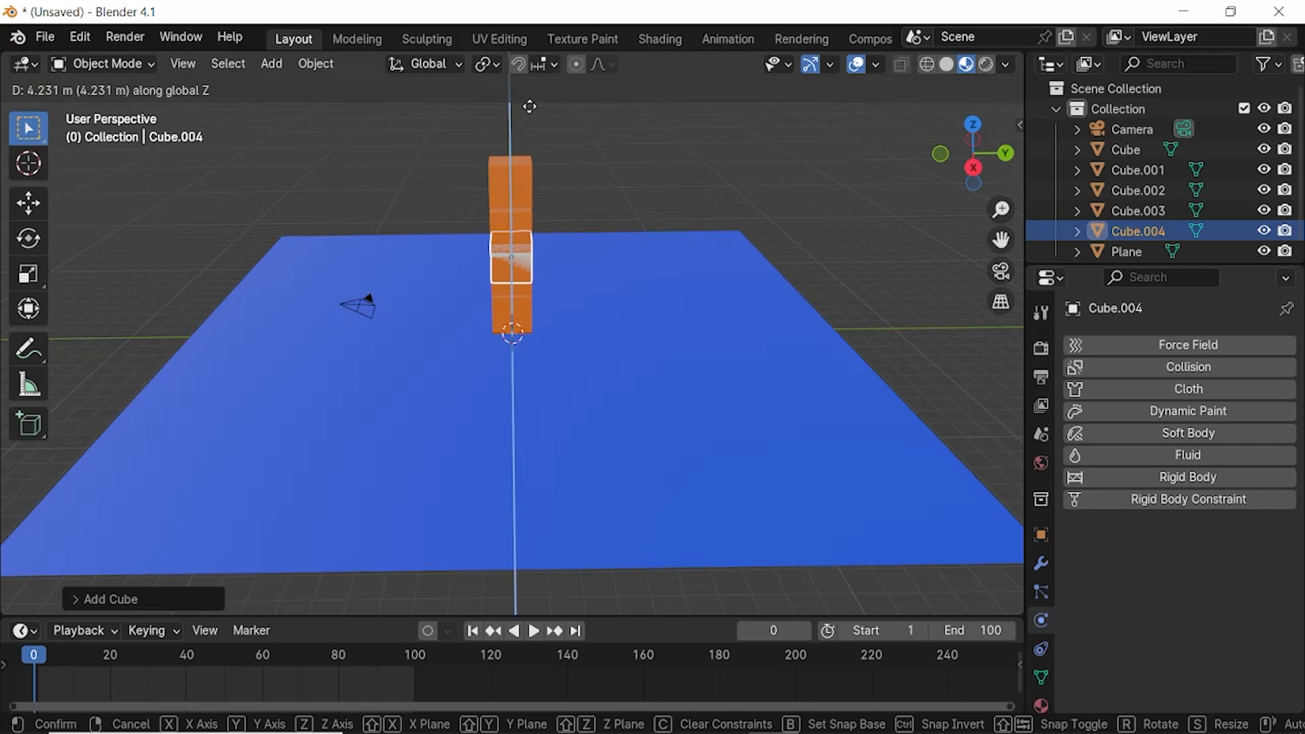
left_click(529, 106)
Step: Move the new cube about -13.25 m along the Y axis, out to the side of the orange stack
key("g")
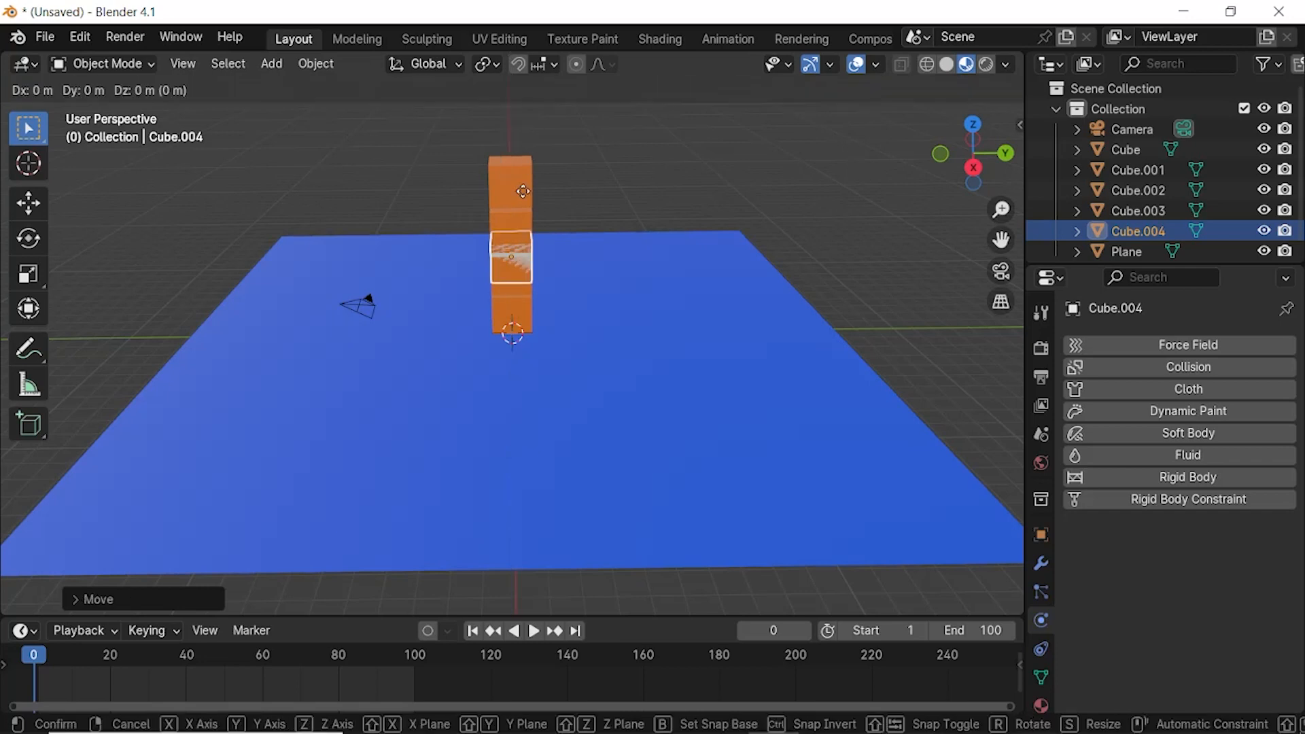
key("y")
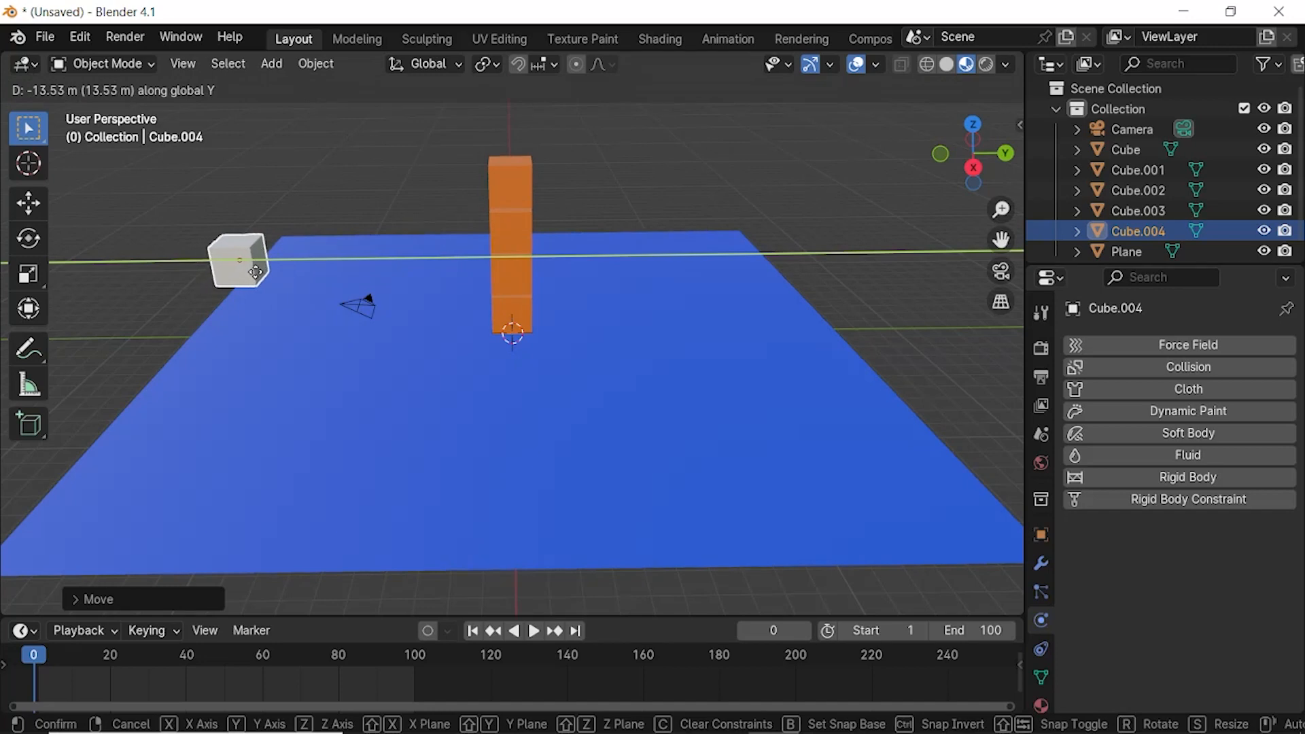
left_click(265, 280)
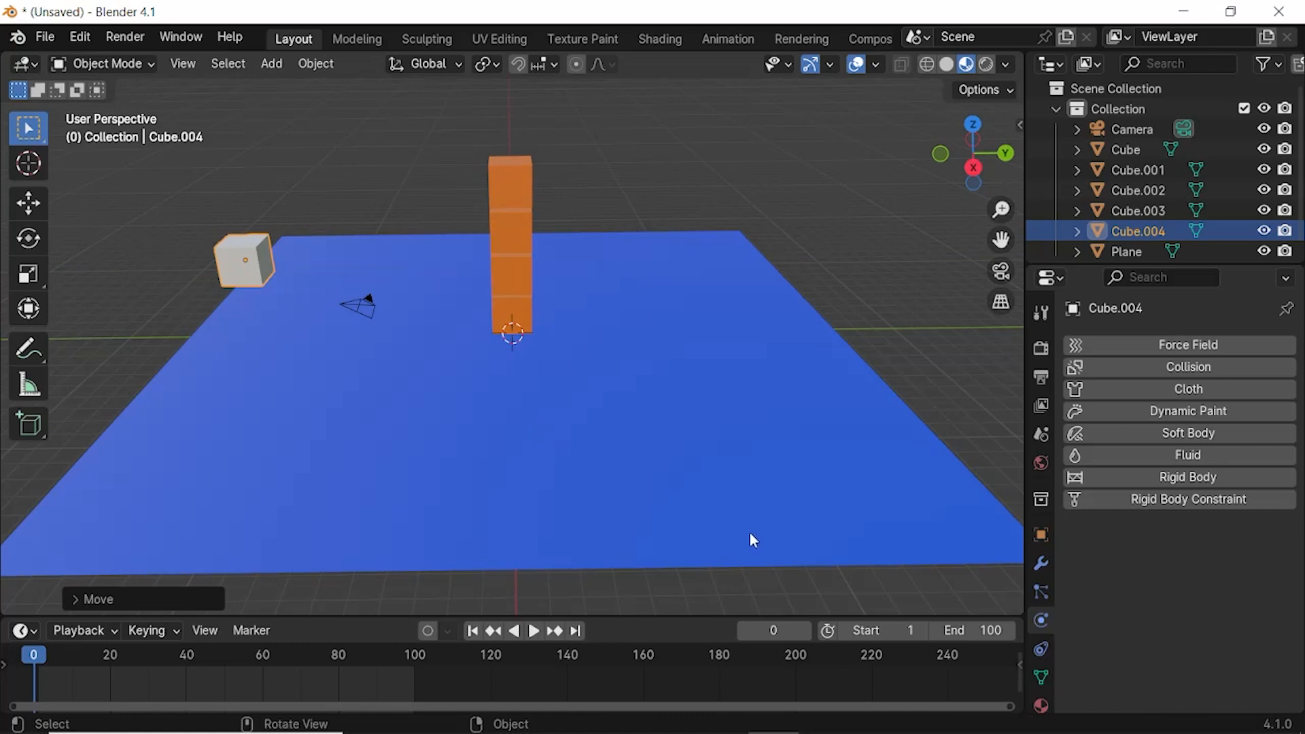
Step: Give the new cube its own material with a red base color
left_click(1040, 705)
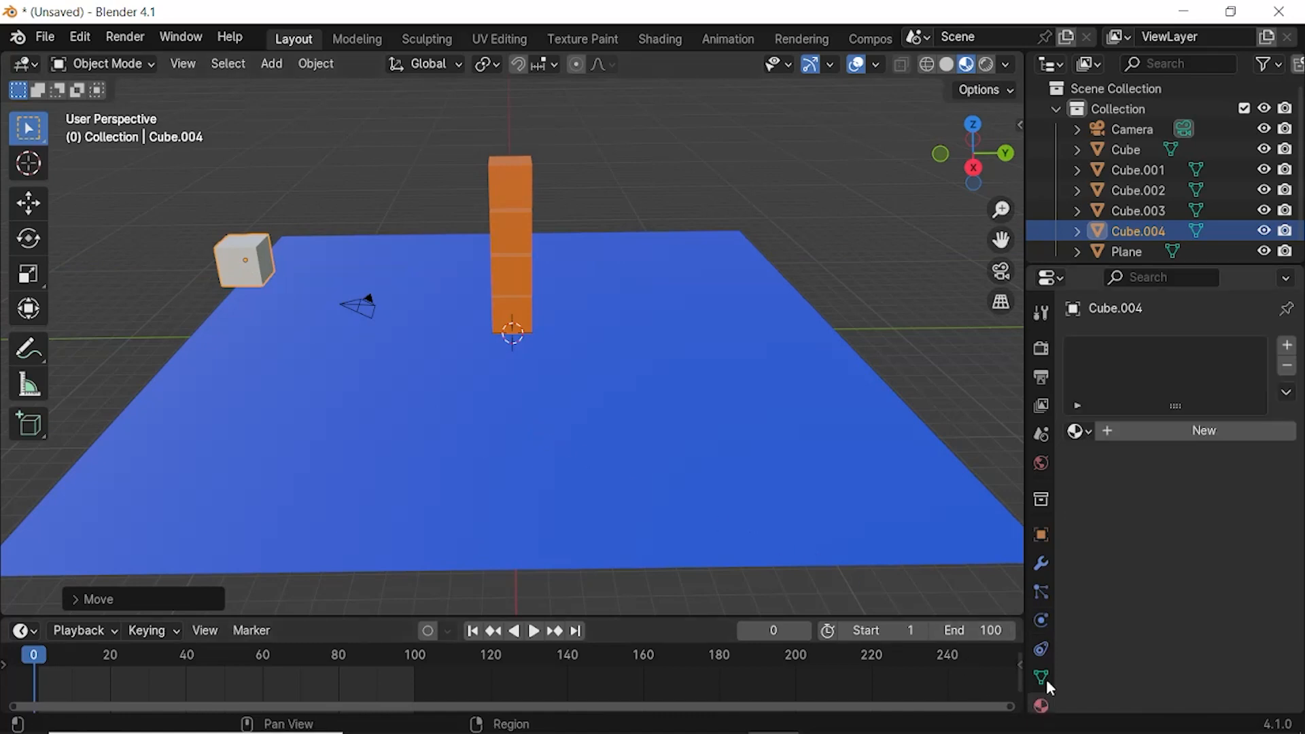
left_click(1143, 434)
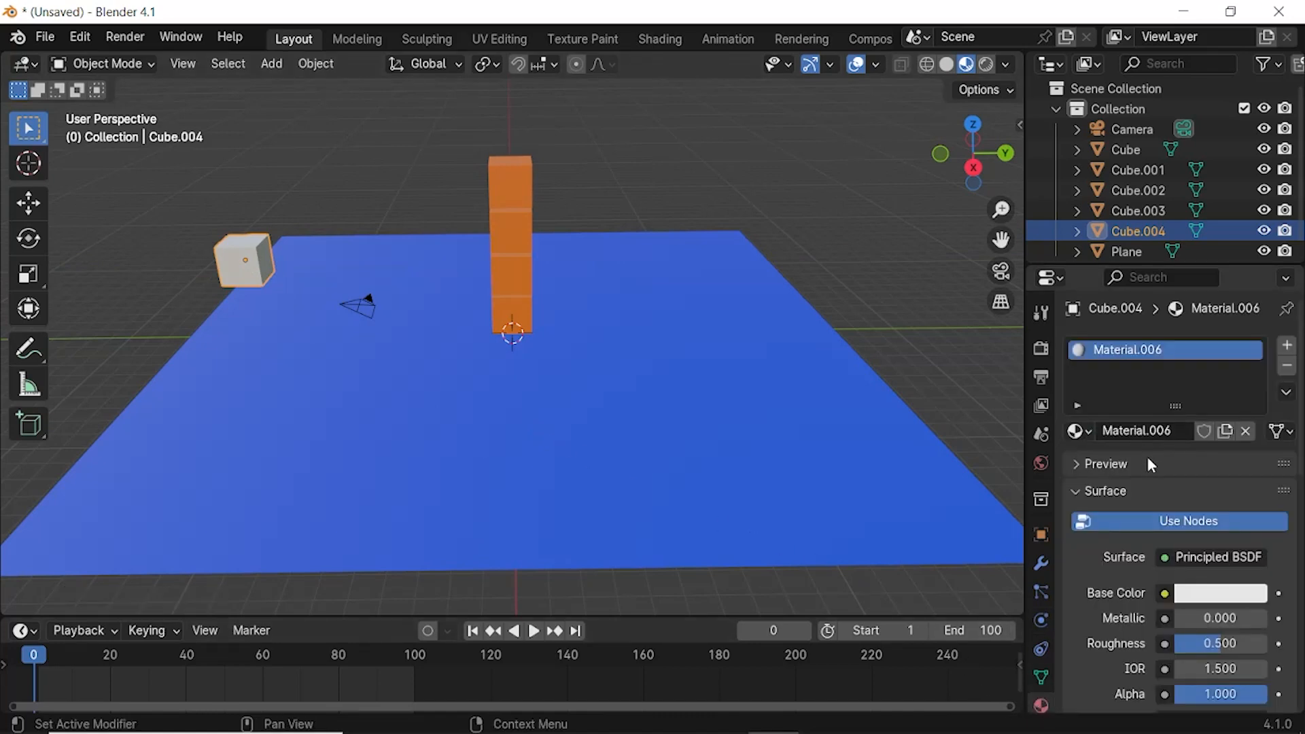
left_click(1221, 594)
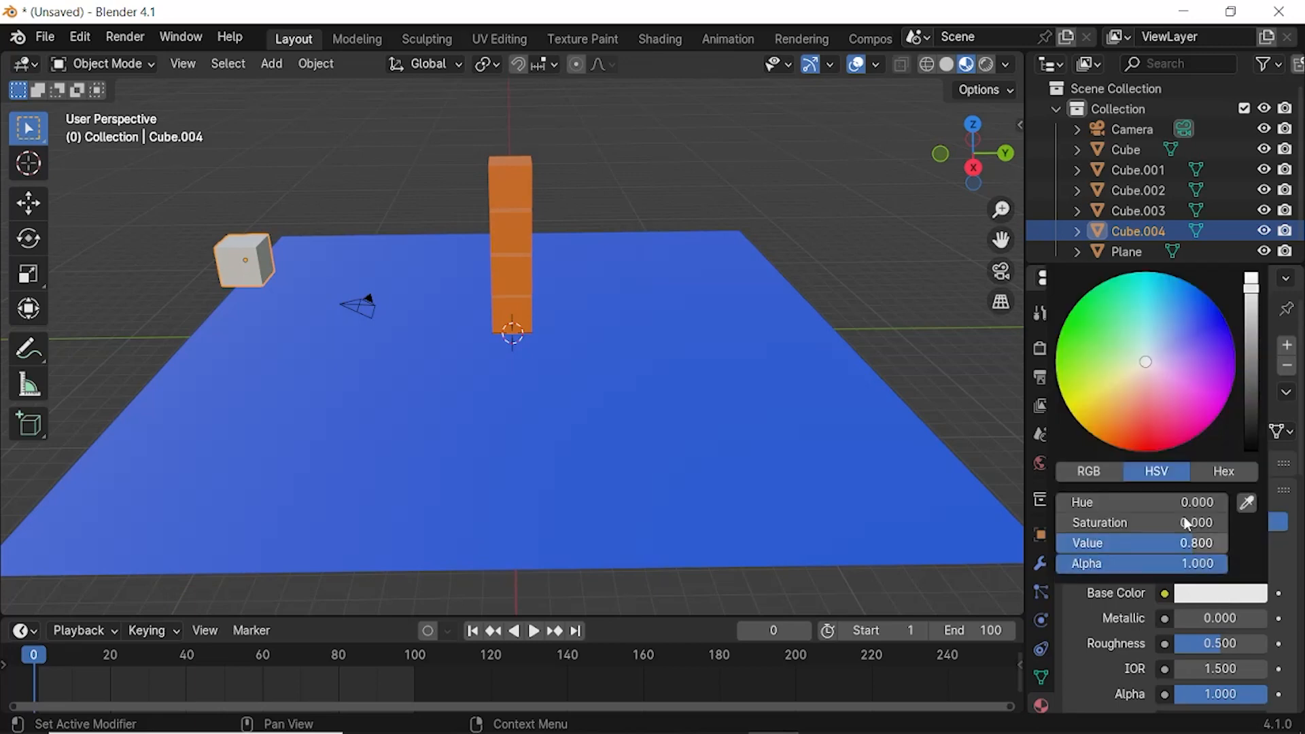
left_click(1142, 445)
left_click_drag(1140, 447, 1140, 449)
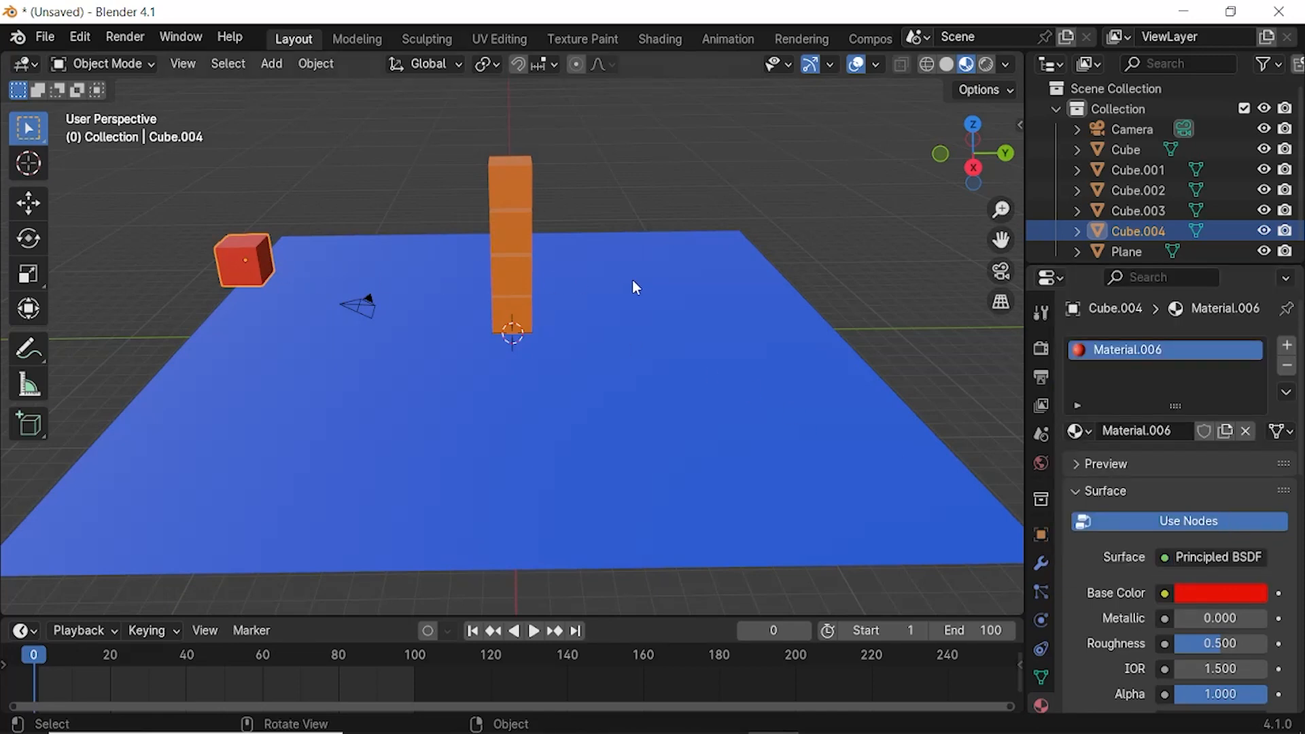
Step: Add Rigid Body physics of type Active to the red cube and enable its Animated setting
left_click(1041, 619)
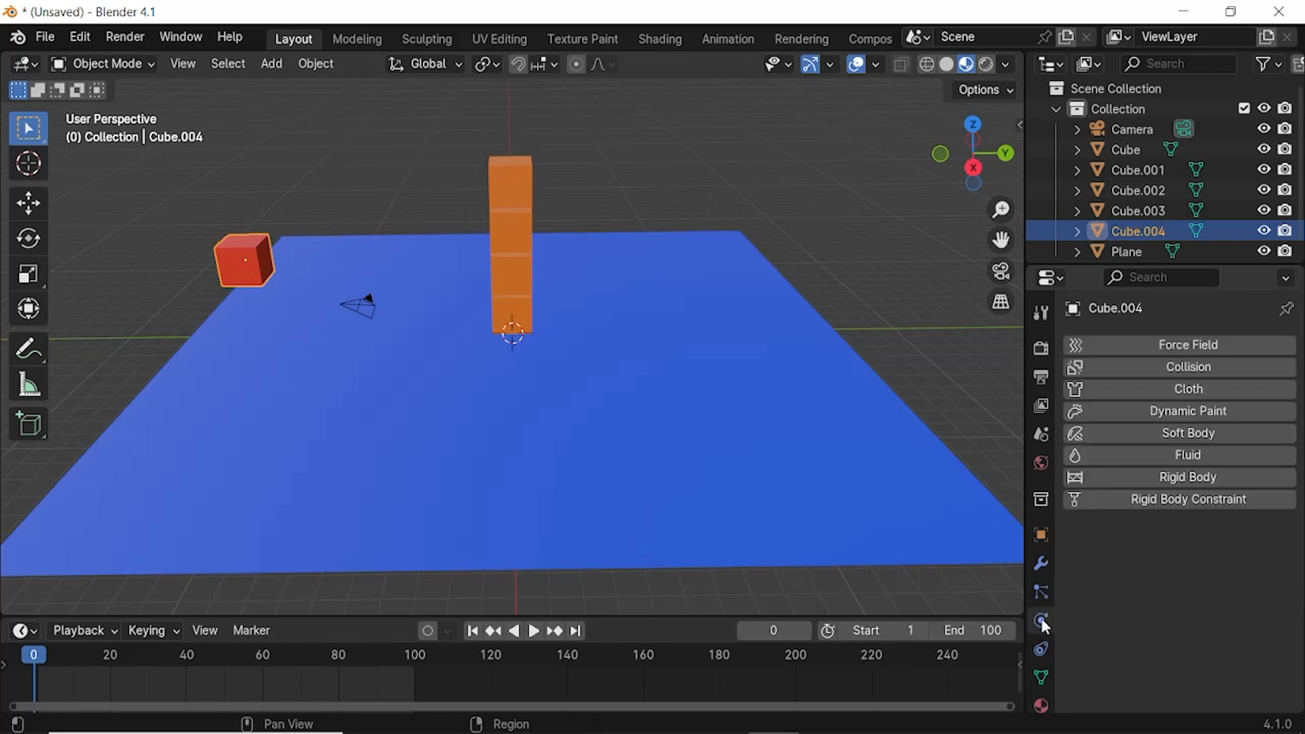
left_click(1179, 479)
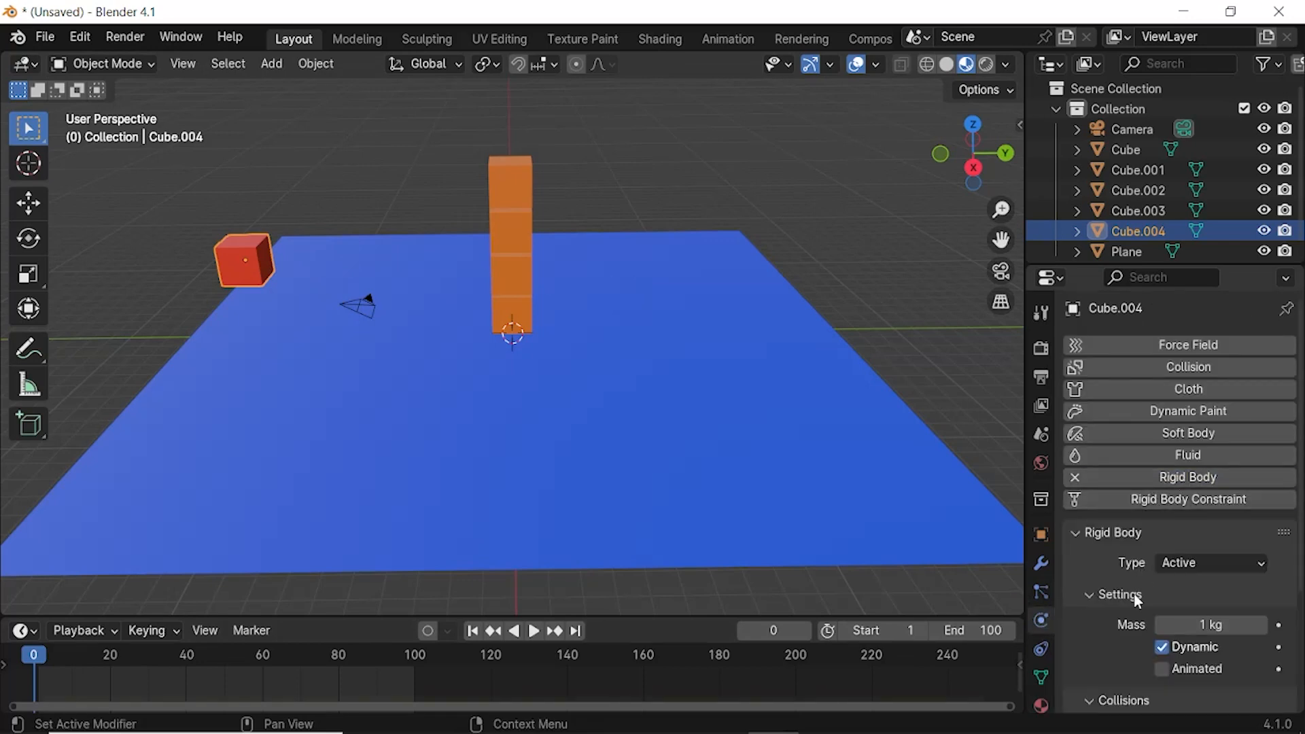
left_click(1163, 669)
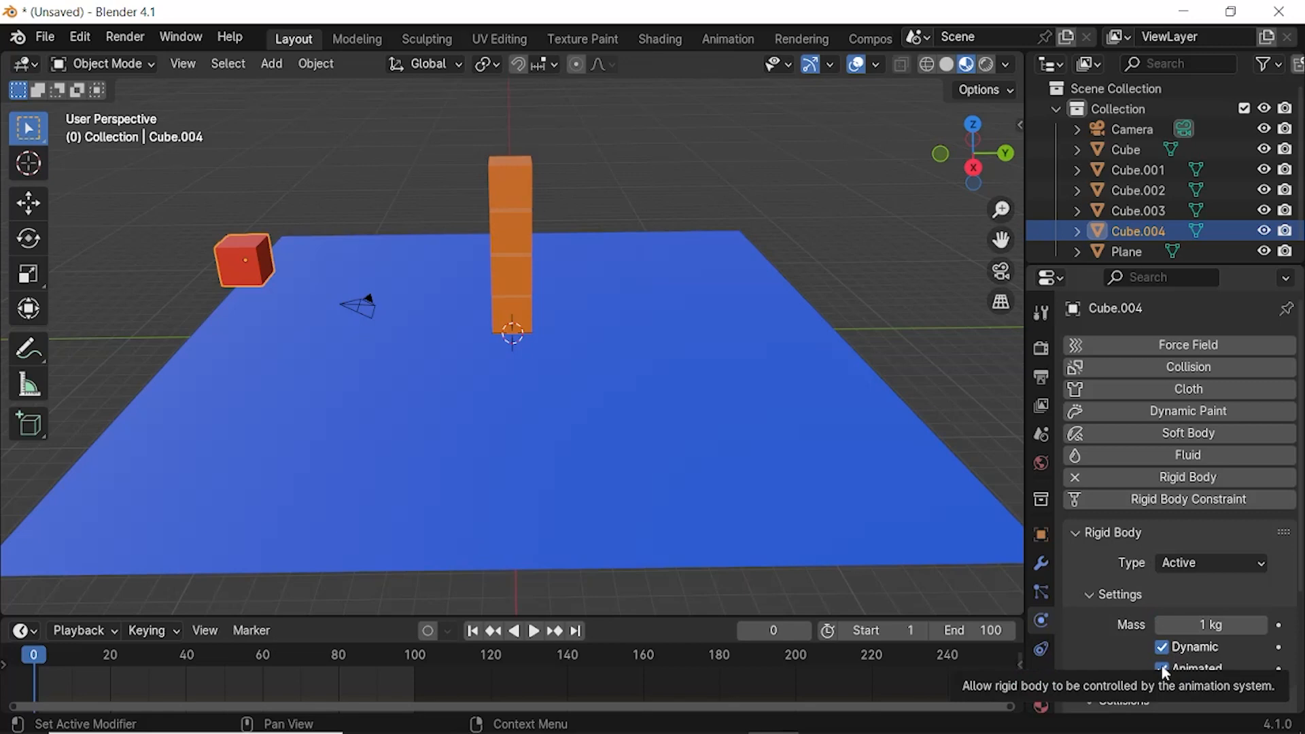
Step: Keyframe the red cube's location at frame 0 and, moved about 22.04 m along Y past the stack, at frame 60
left_click(1041, 537)
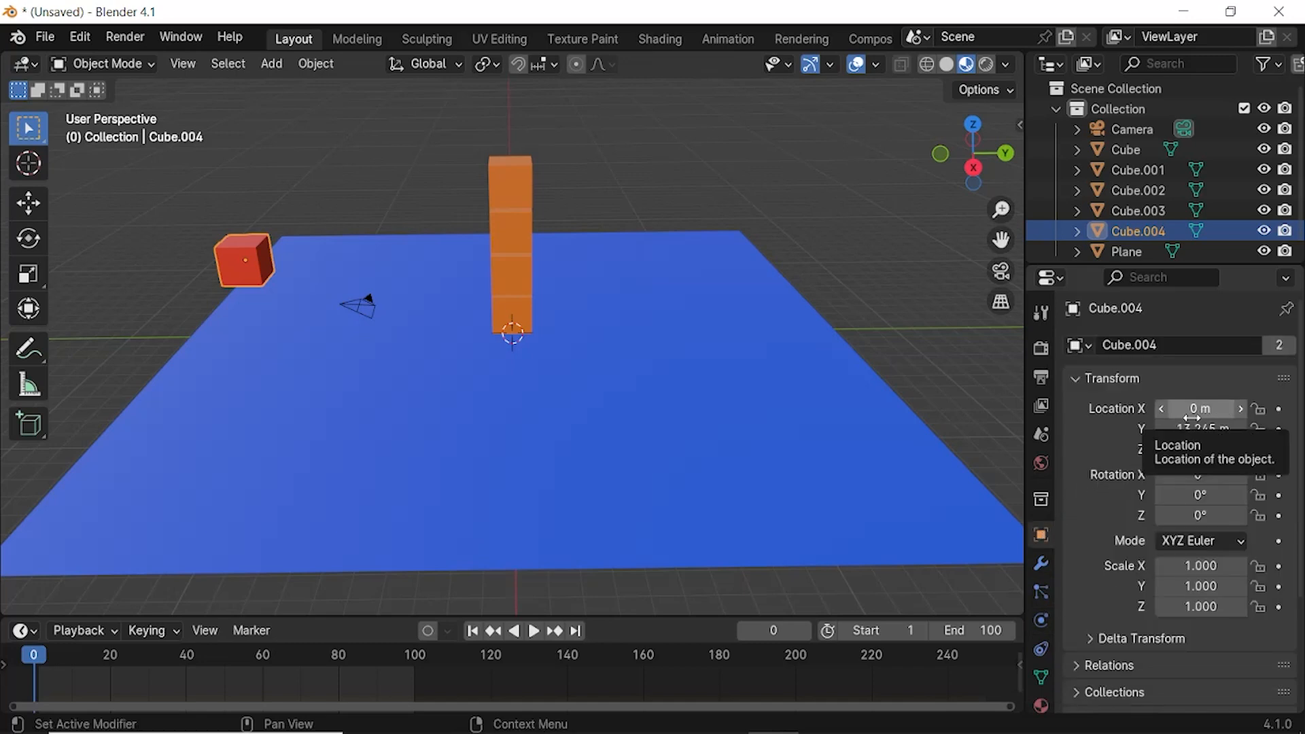
key("i")
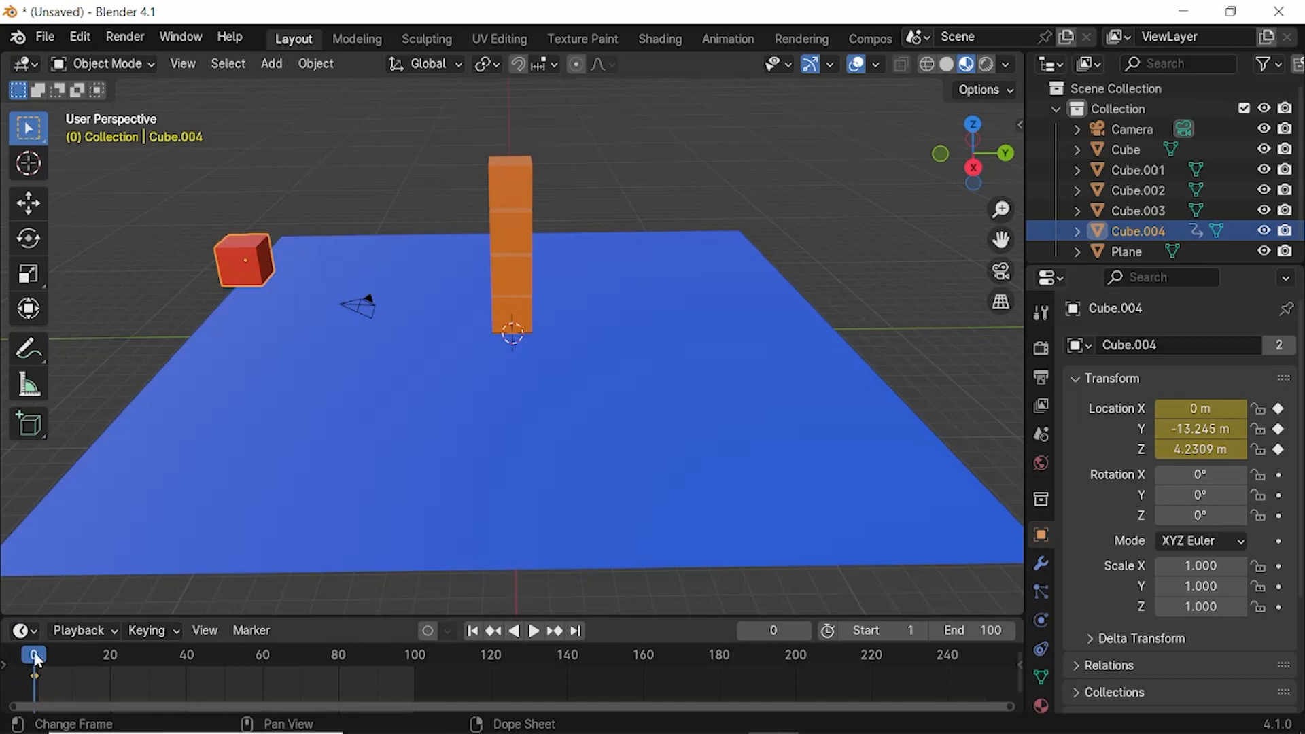
left_click_drag(35, 655, 263, 658)
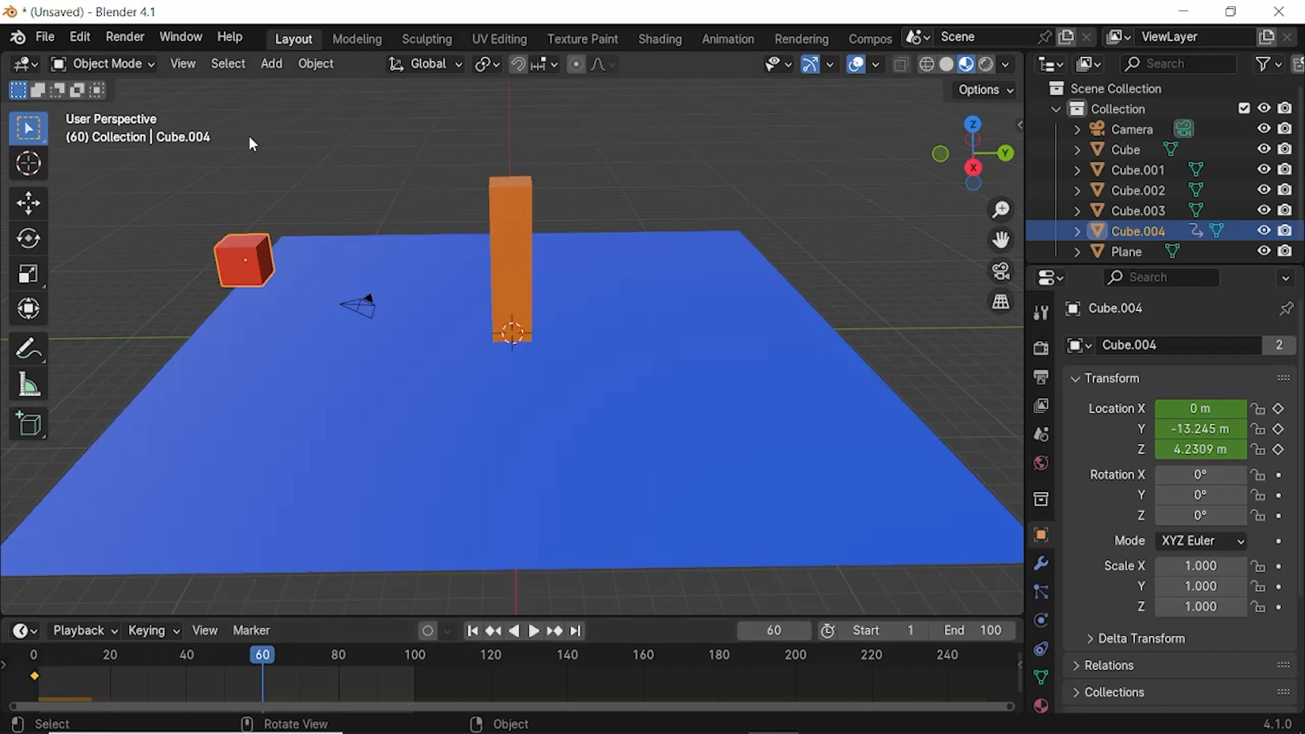
key("g")
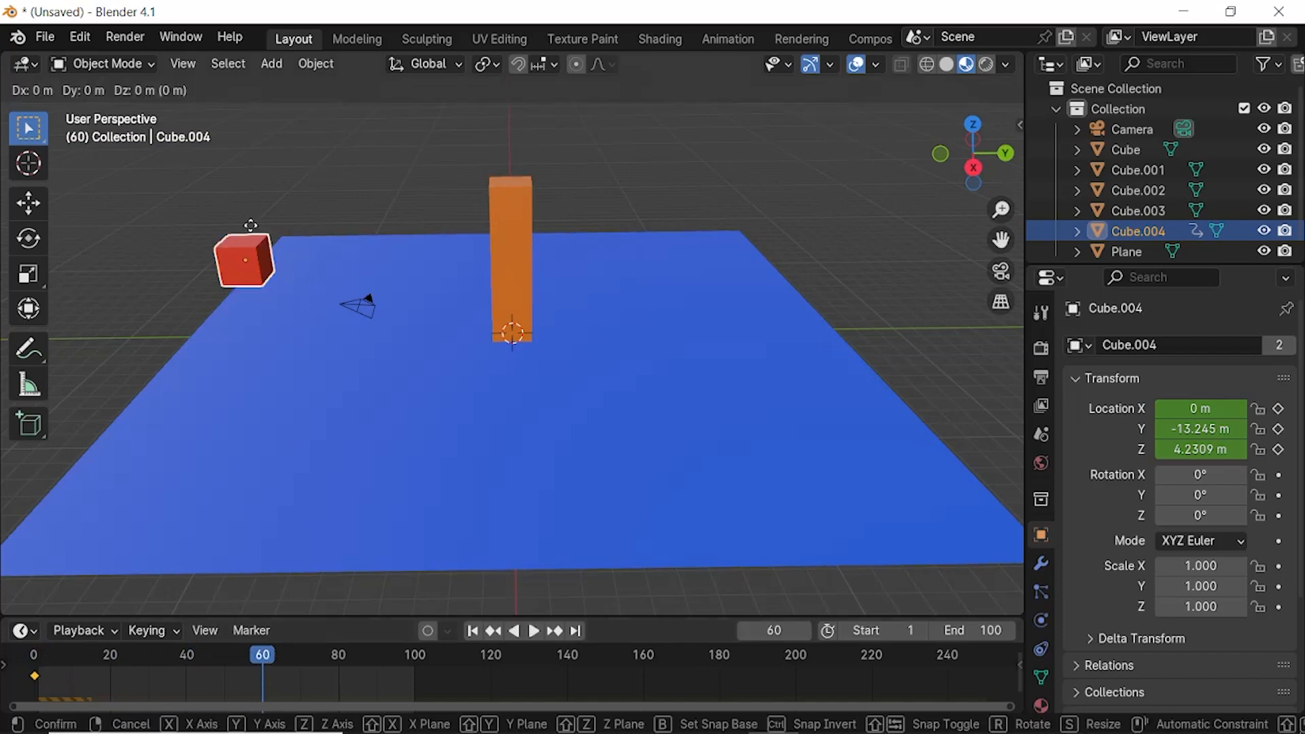
key("y")
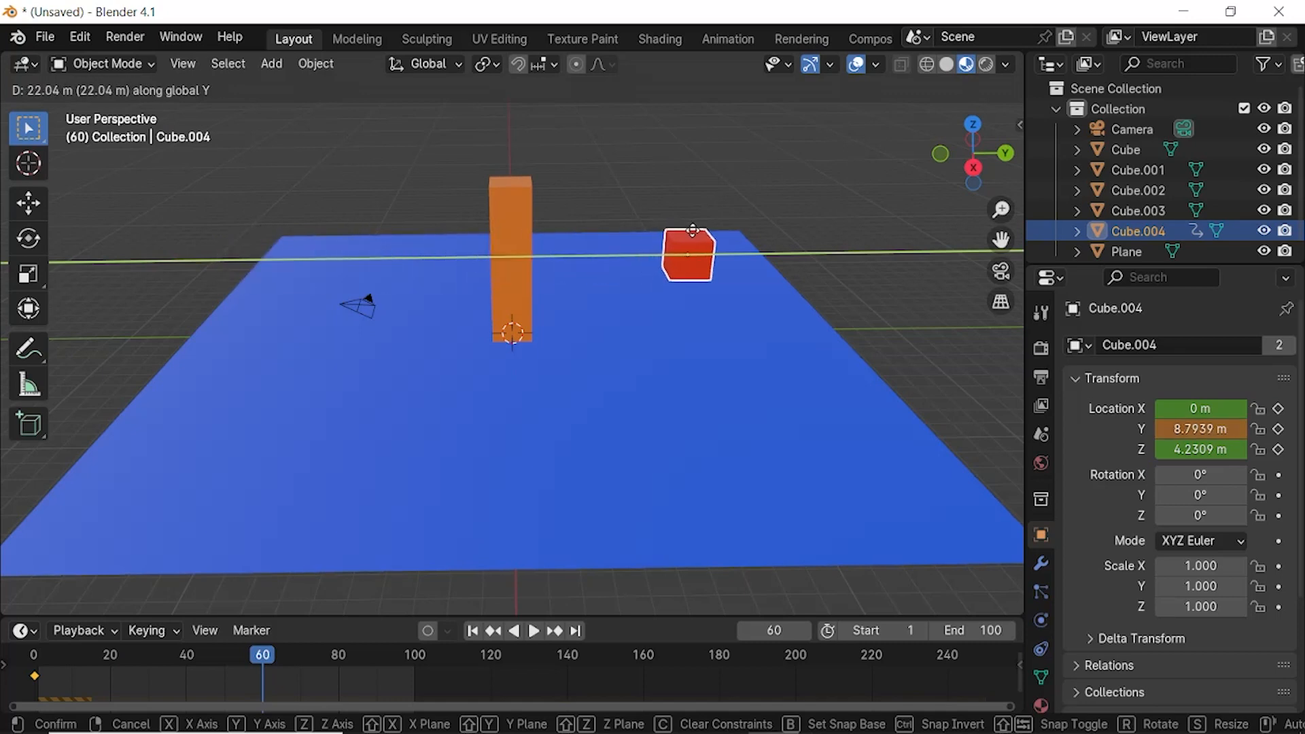
left_click(693, 232)
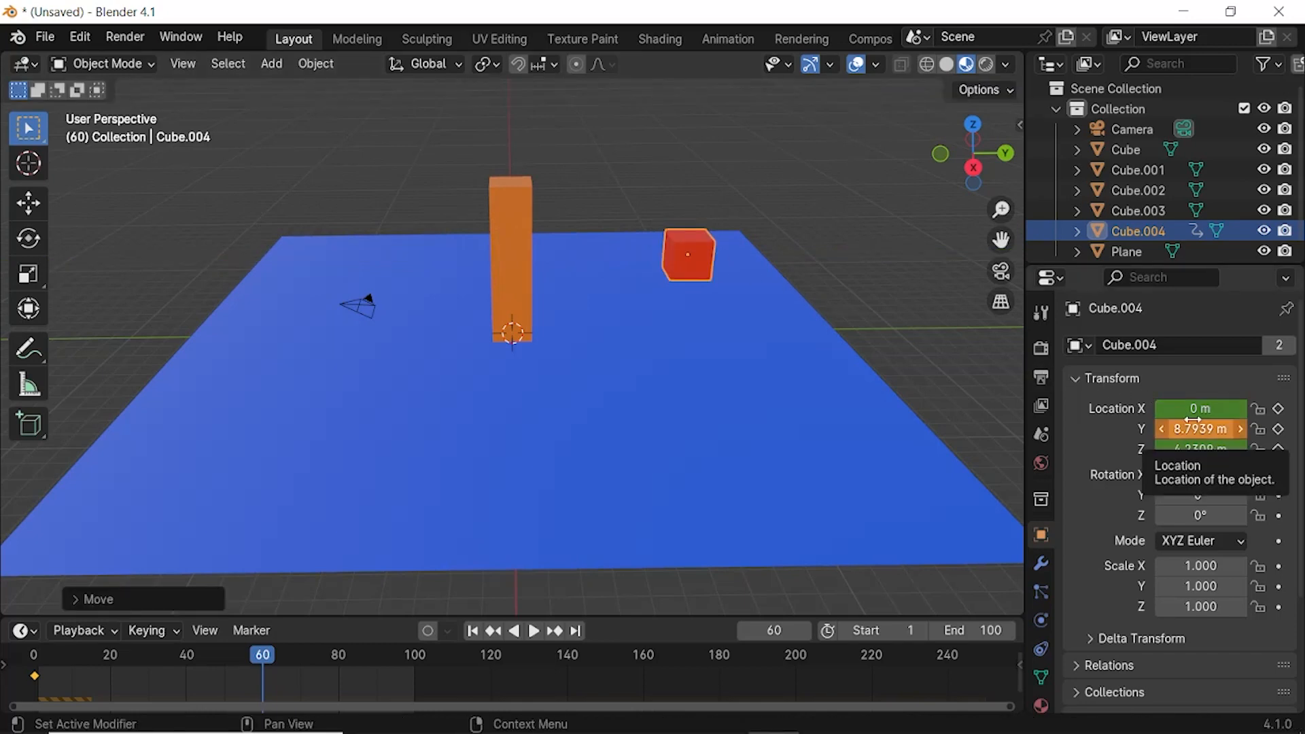
key("i")
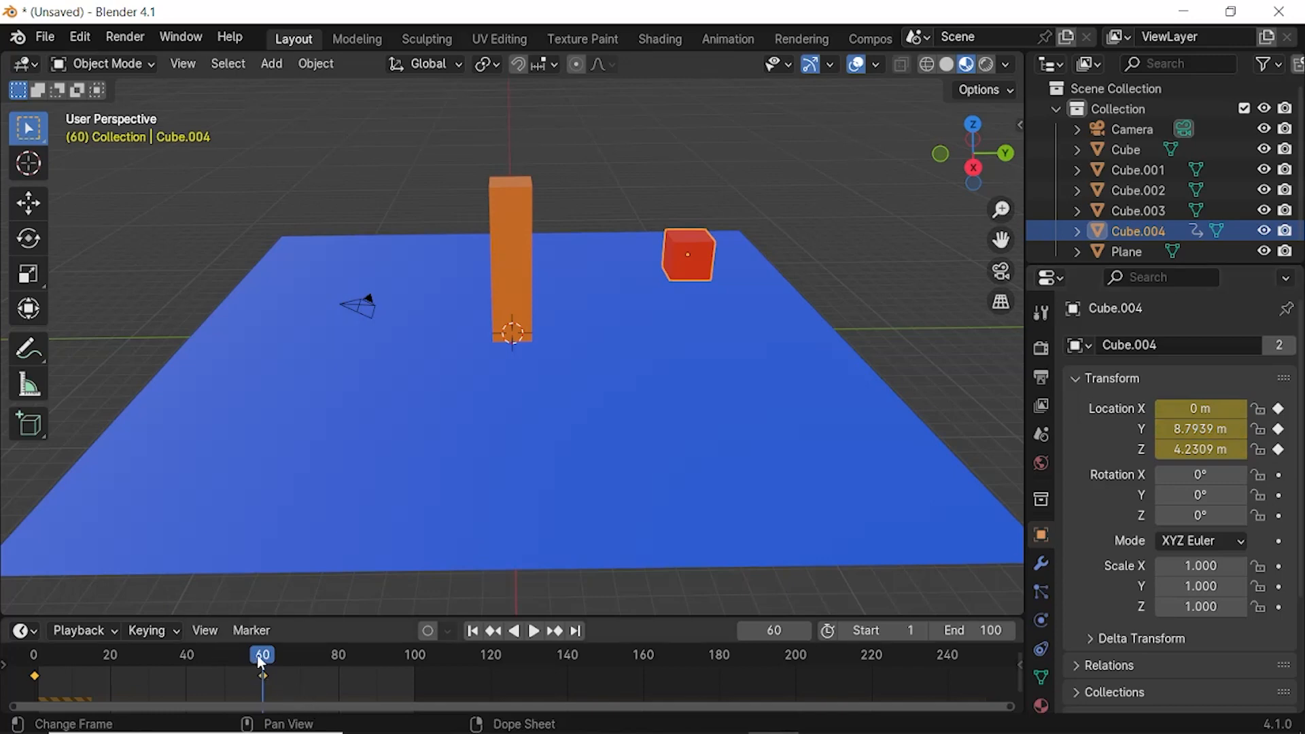
Step: Play the animation from frame 0 to check the red cube's collision with the stack, and return to frame 0
left_click_drag(261, 659, 33, 677)
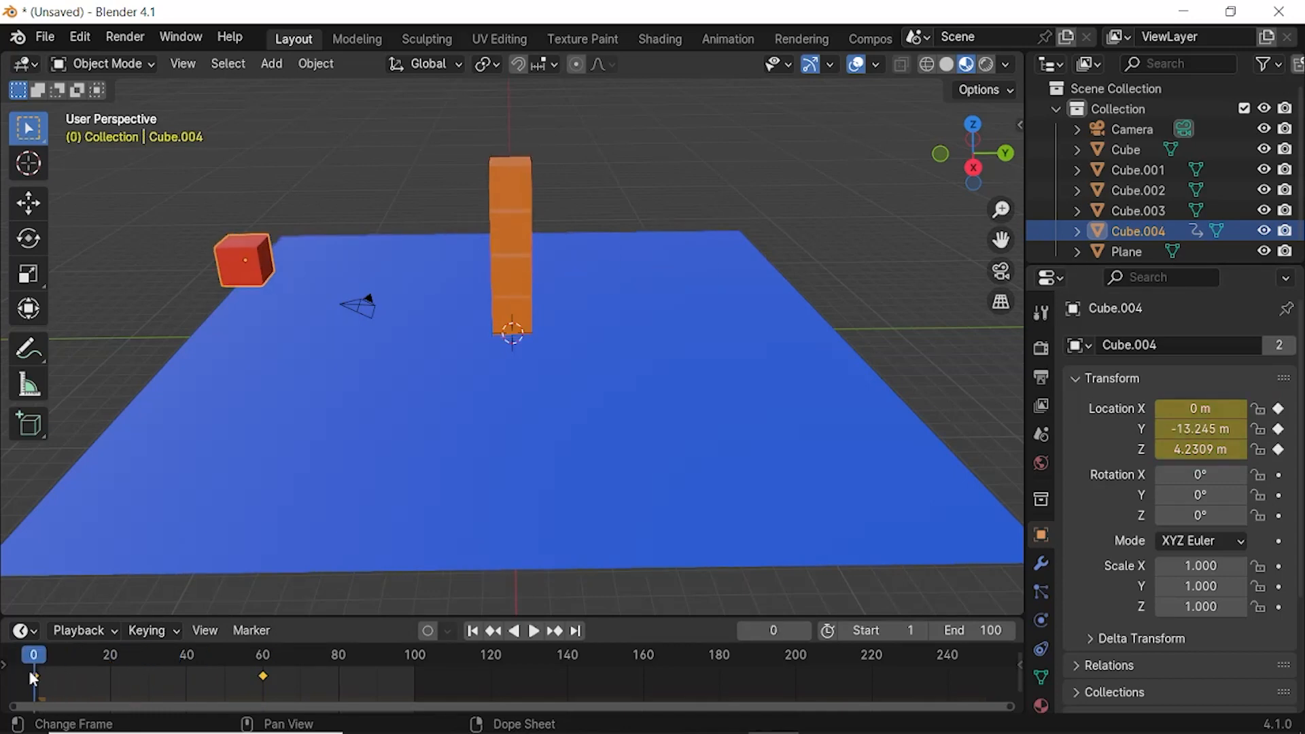
left_click(534, 631)
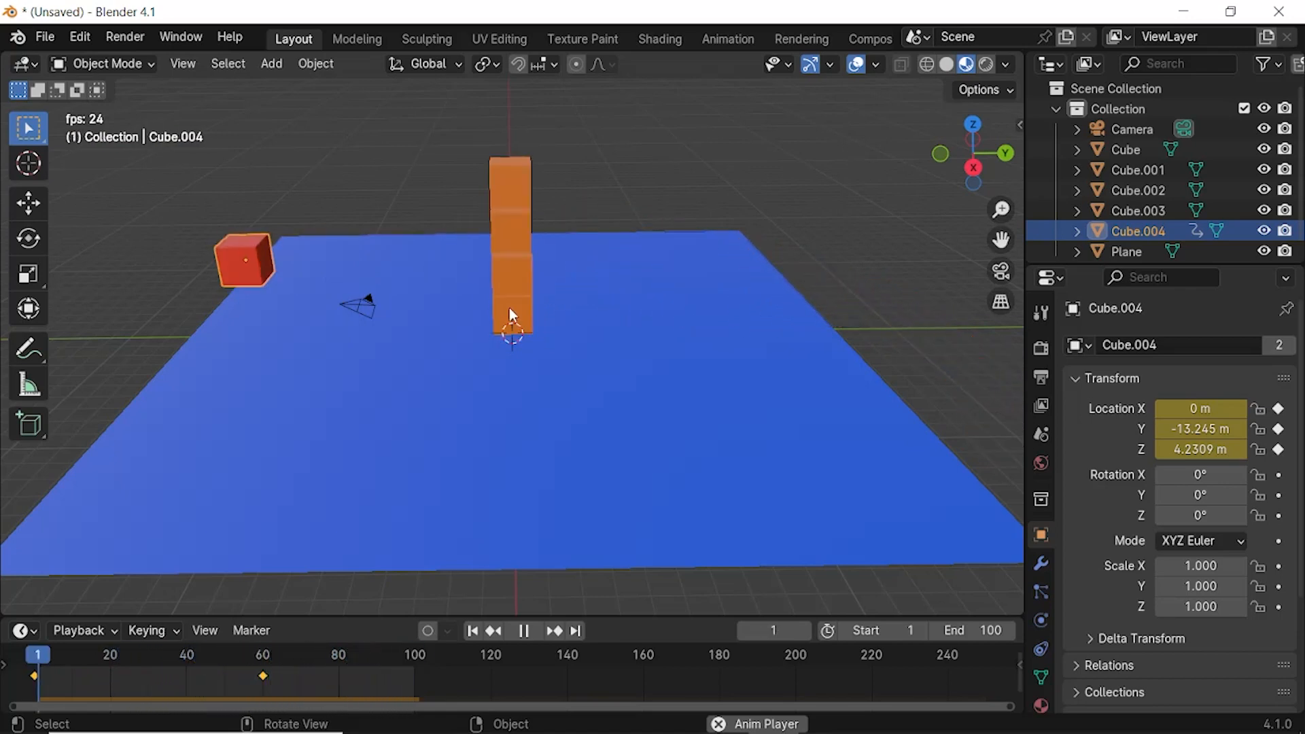
left_click(520, 631)
left_click_drag(304, 647, 25, 666)
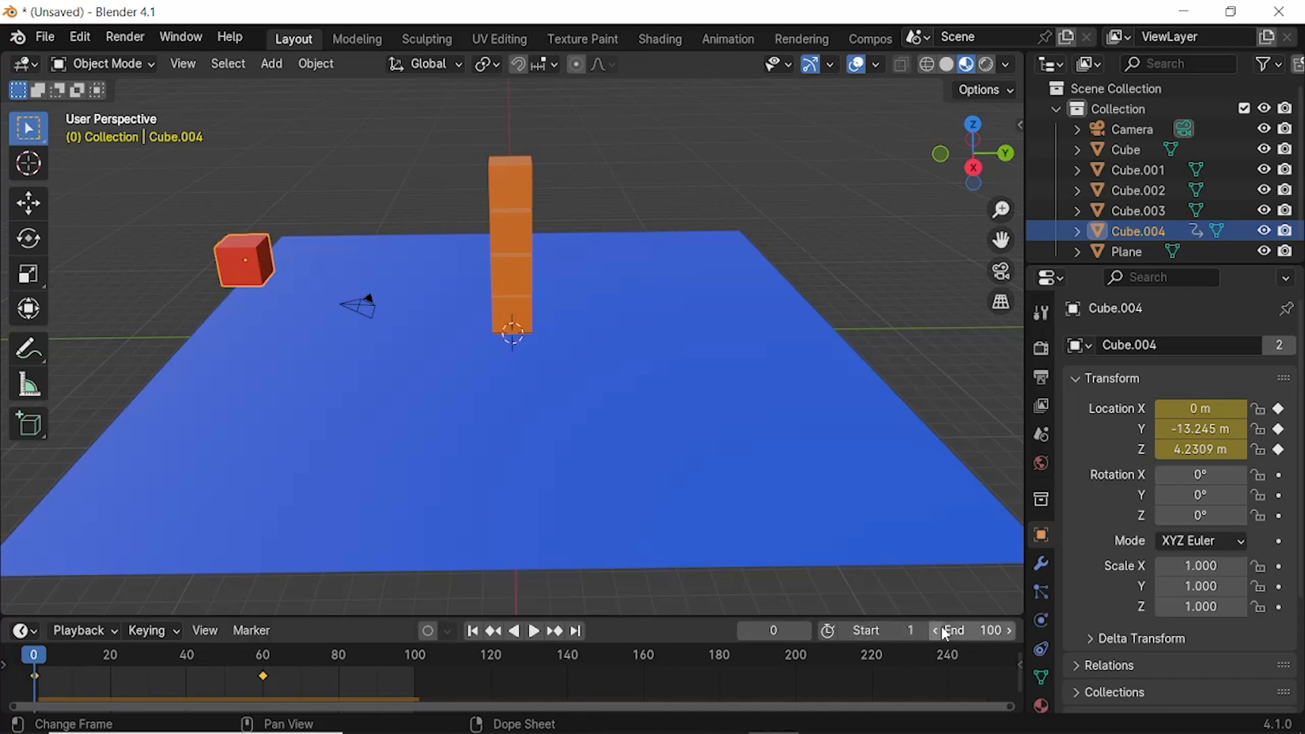
Step: Keyframe the red cube's rigid body Animated setting as enabled at frame 0 and disabled at frame 60
left_click(1041, 626)
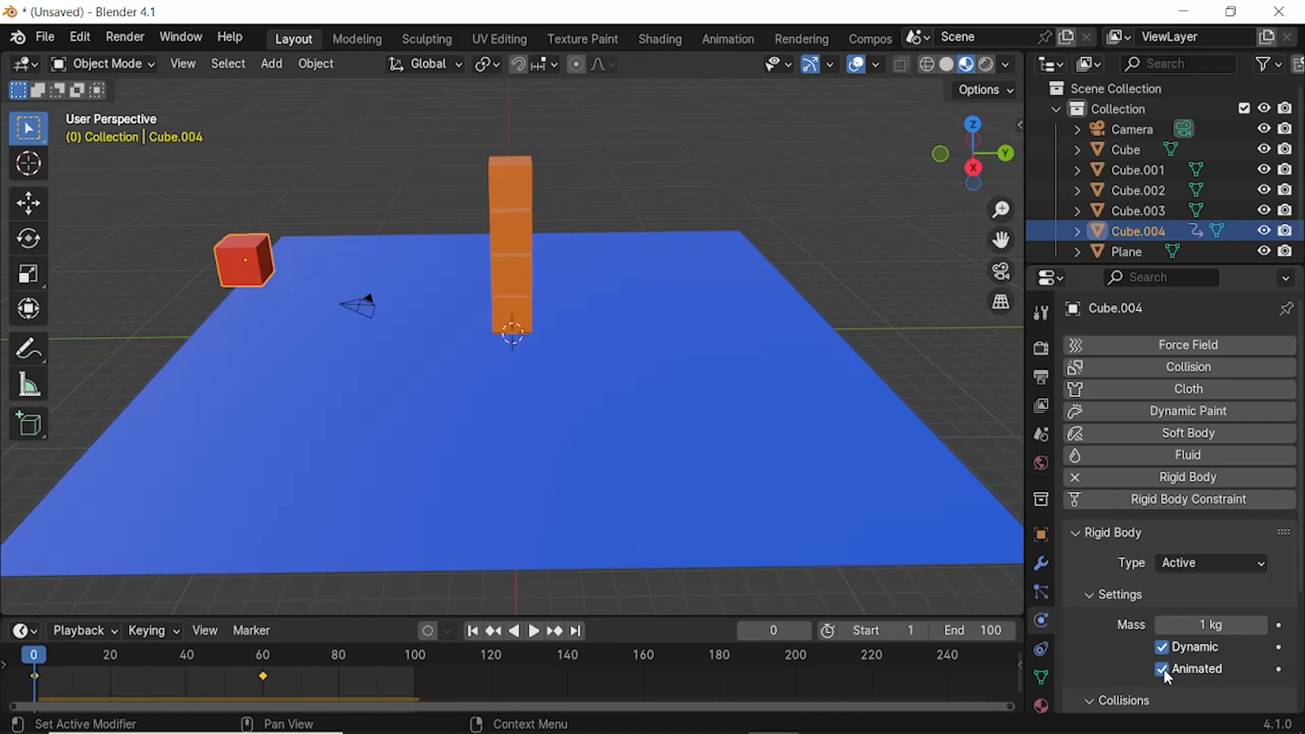
key("i")
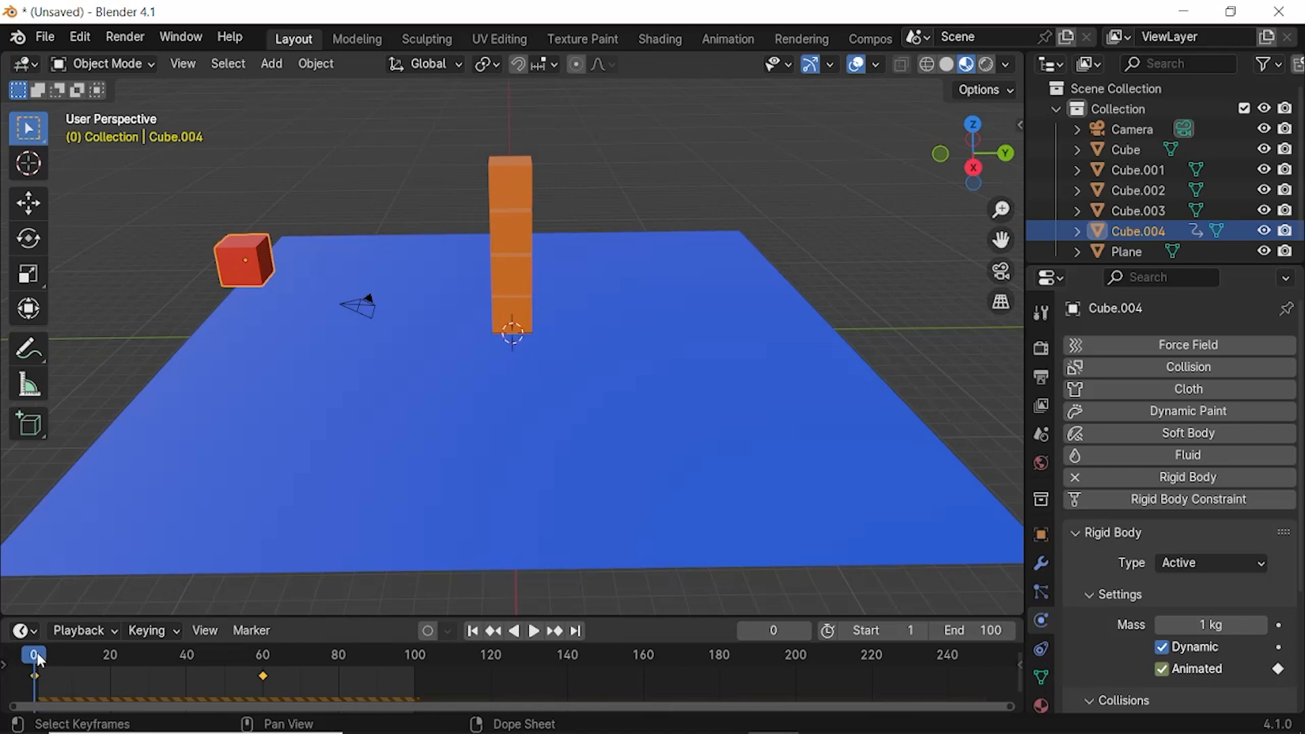
left_click_drag(39, 659, 262, 654)
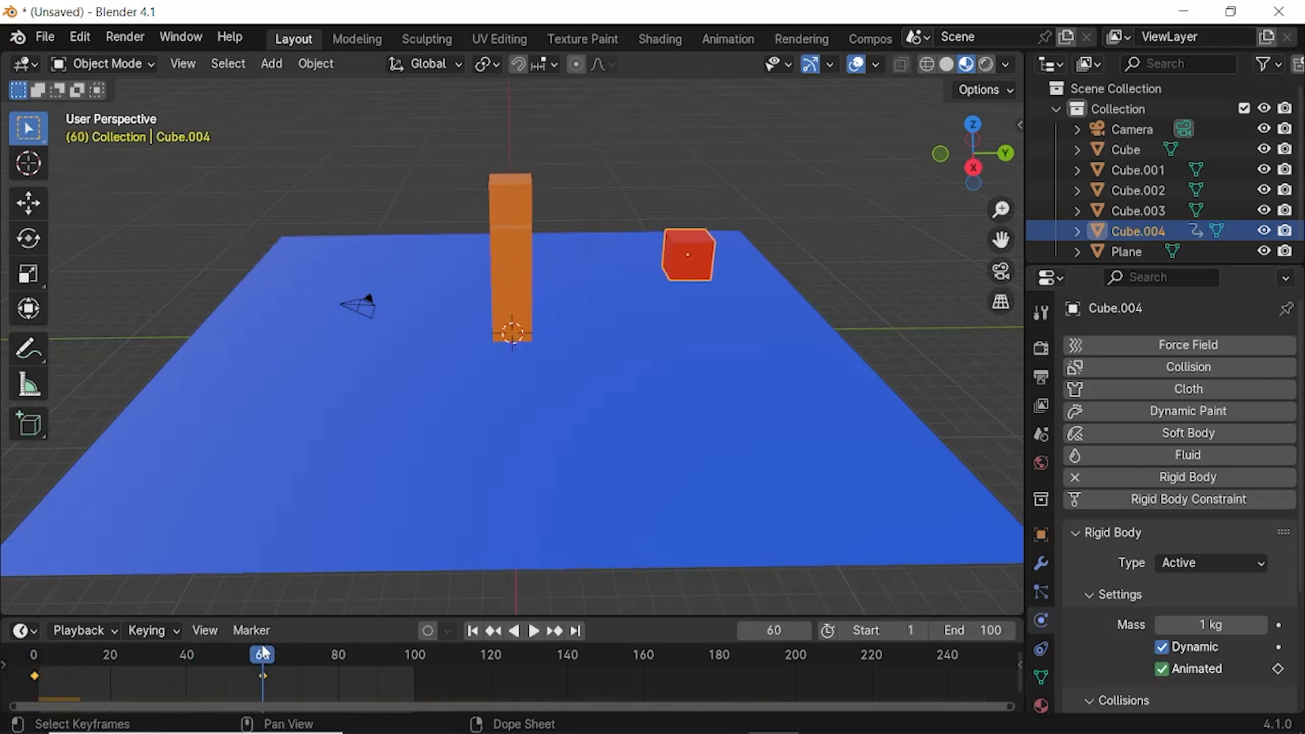
left_click(1162, 668)
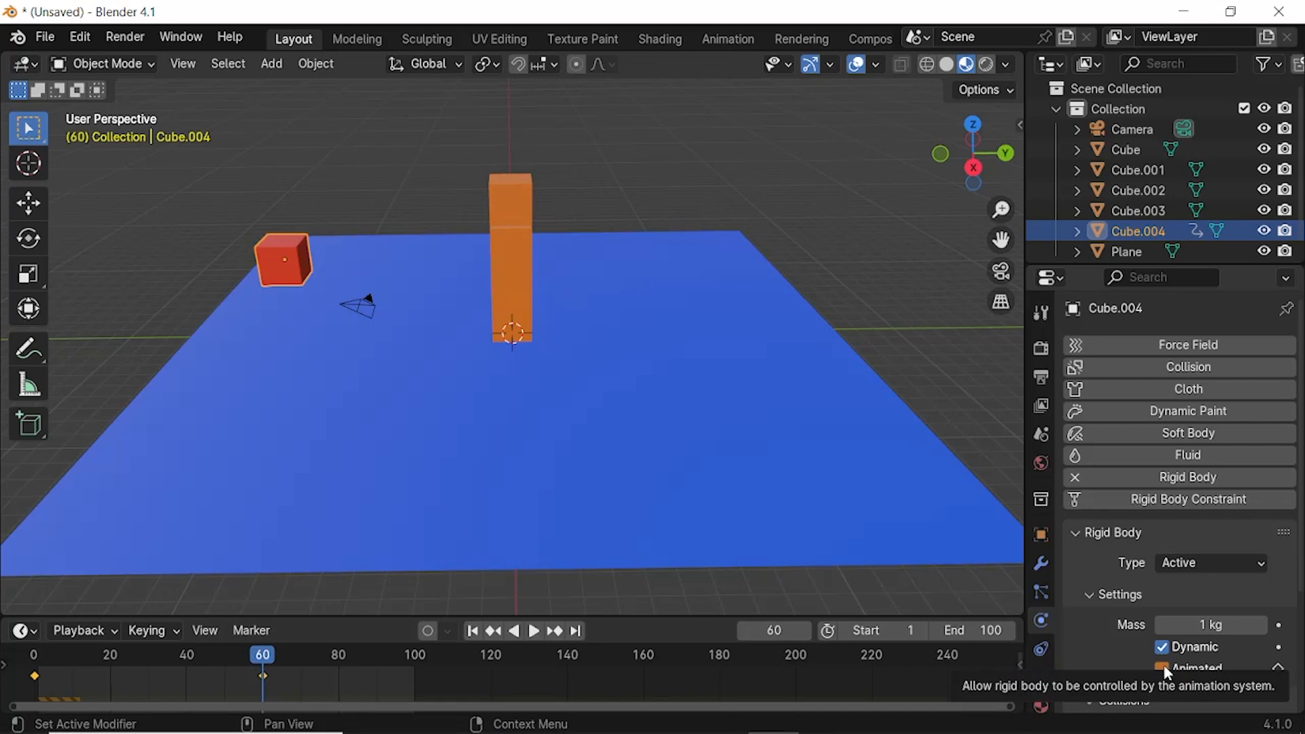
key("i")
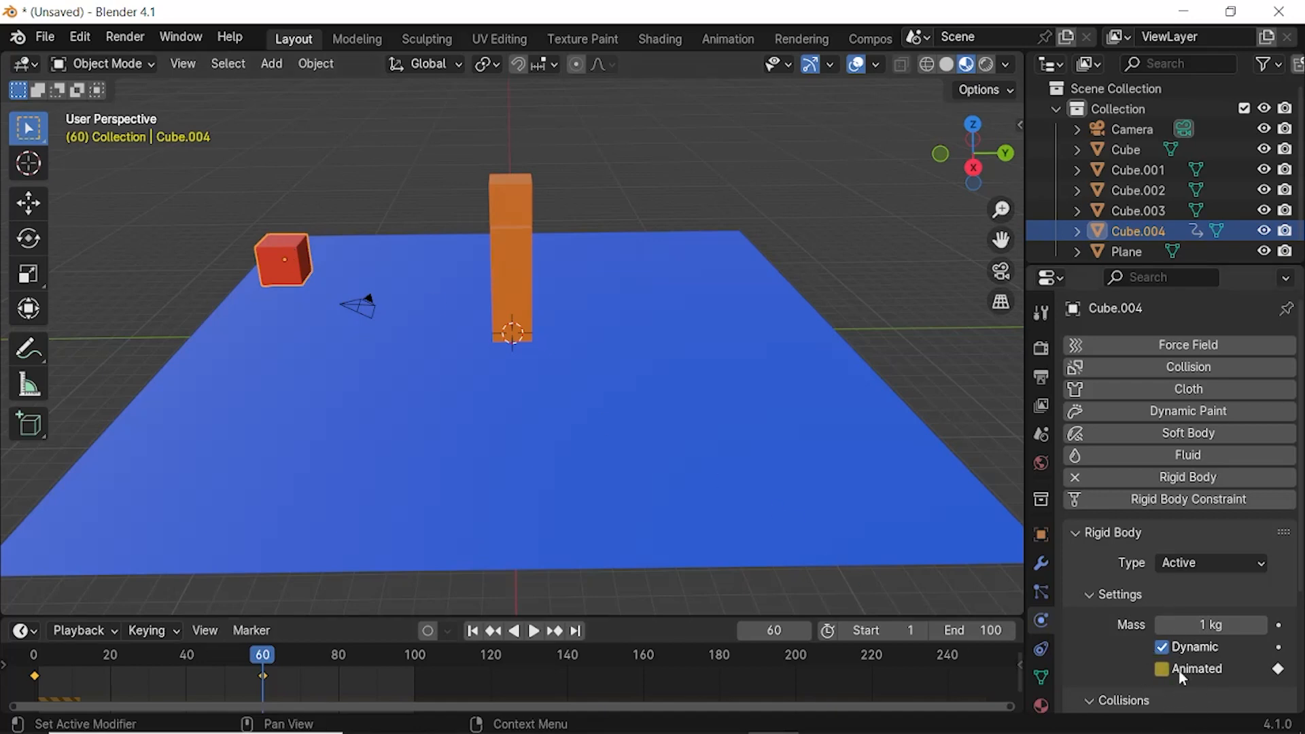
Step: Play the simulation from frame 0 to review the red cube's motion with the keyframed Animated setting
left_click_drag(261, 660, 34, 660)
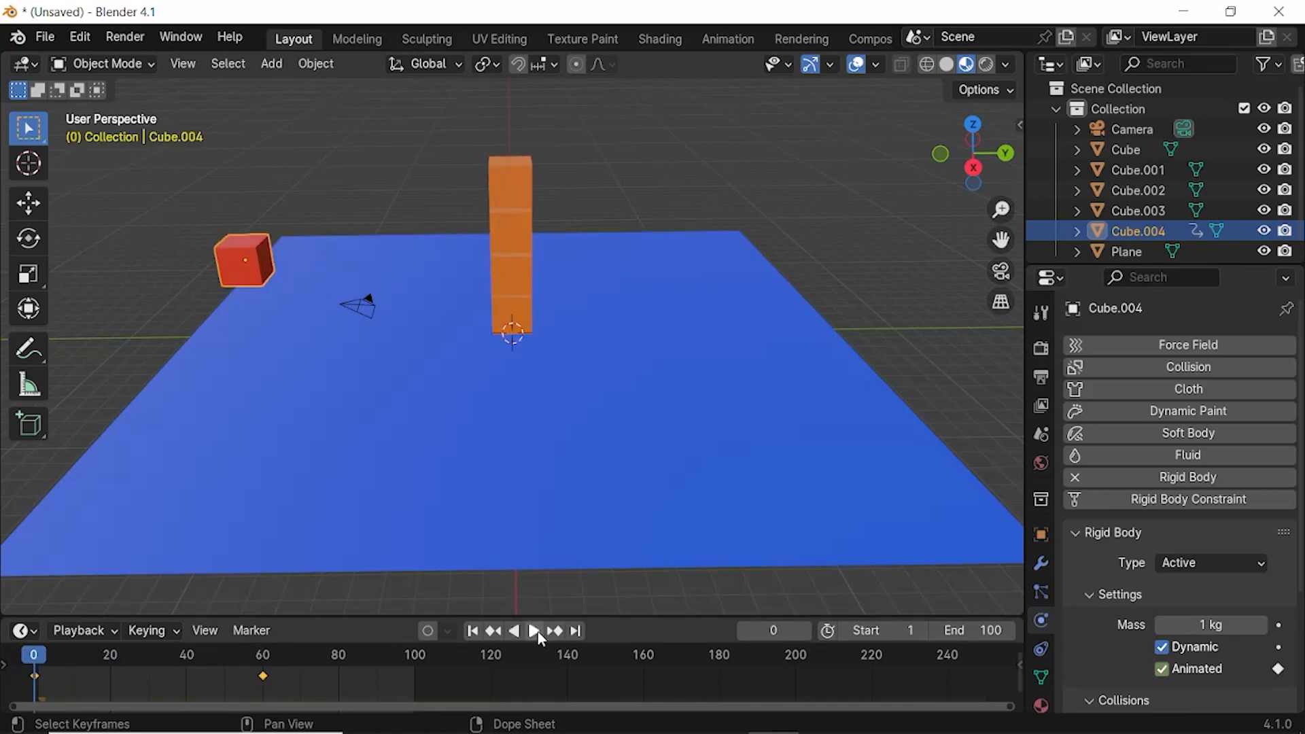
left_click(537, 633)
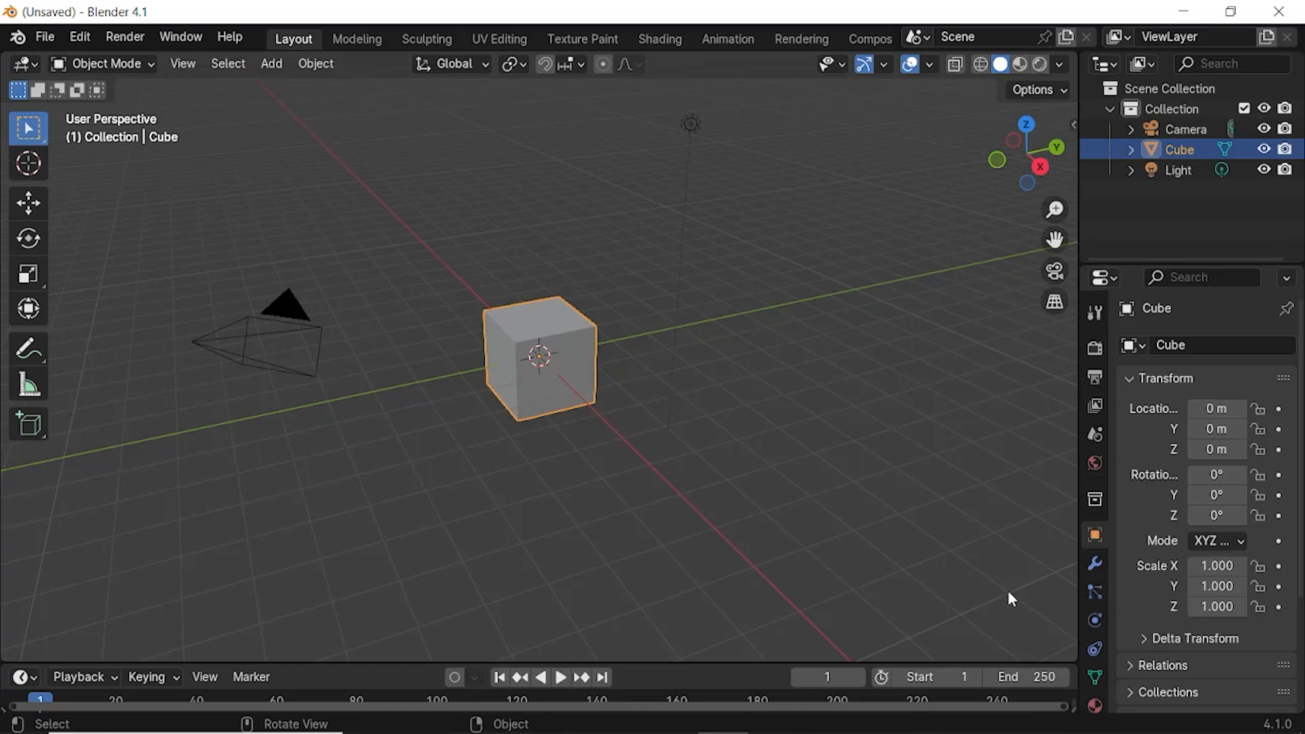
Step: Add Rigid Body physics of type Active to the default cube in the new scene
left_click(1094, 620)
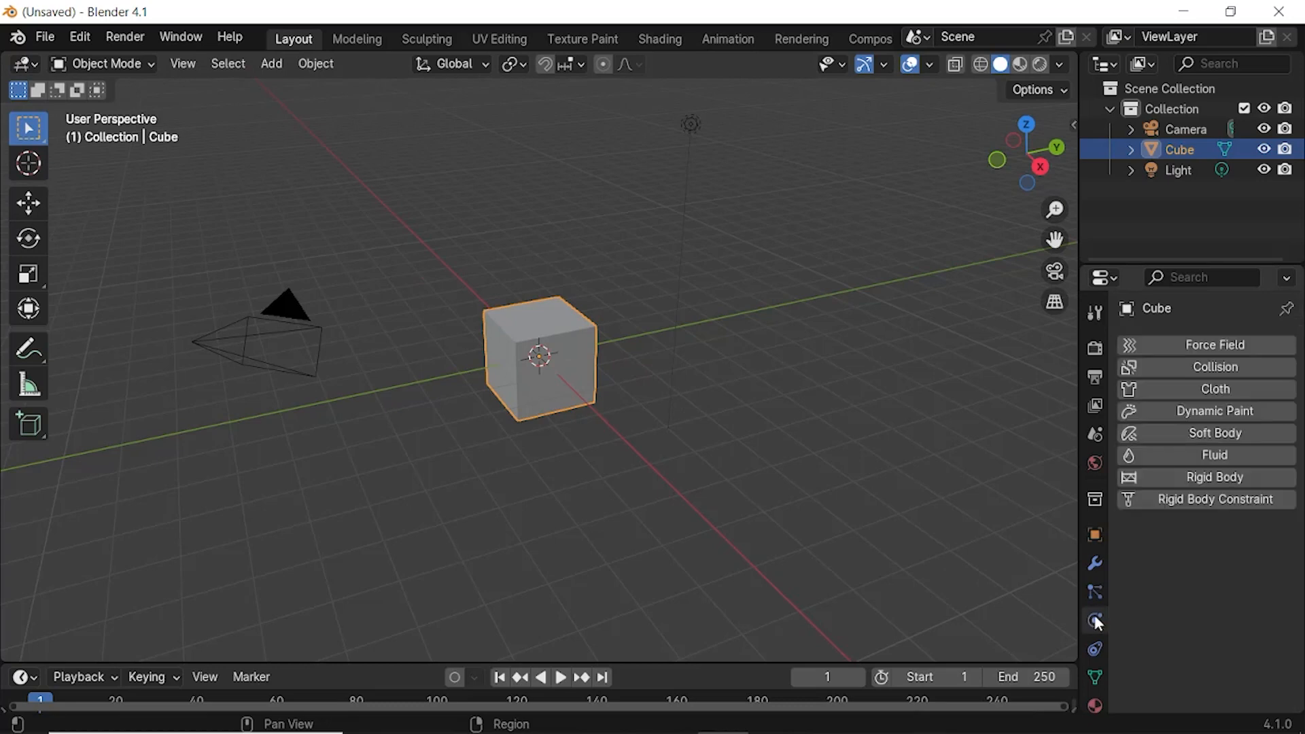
left_click(1206, 480)
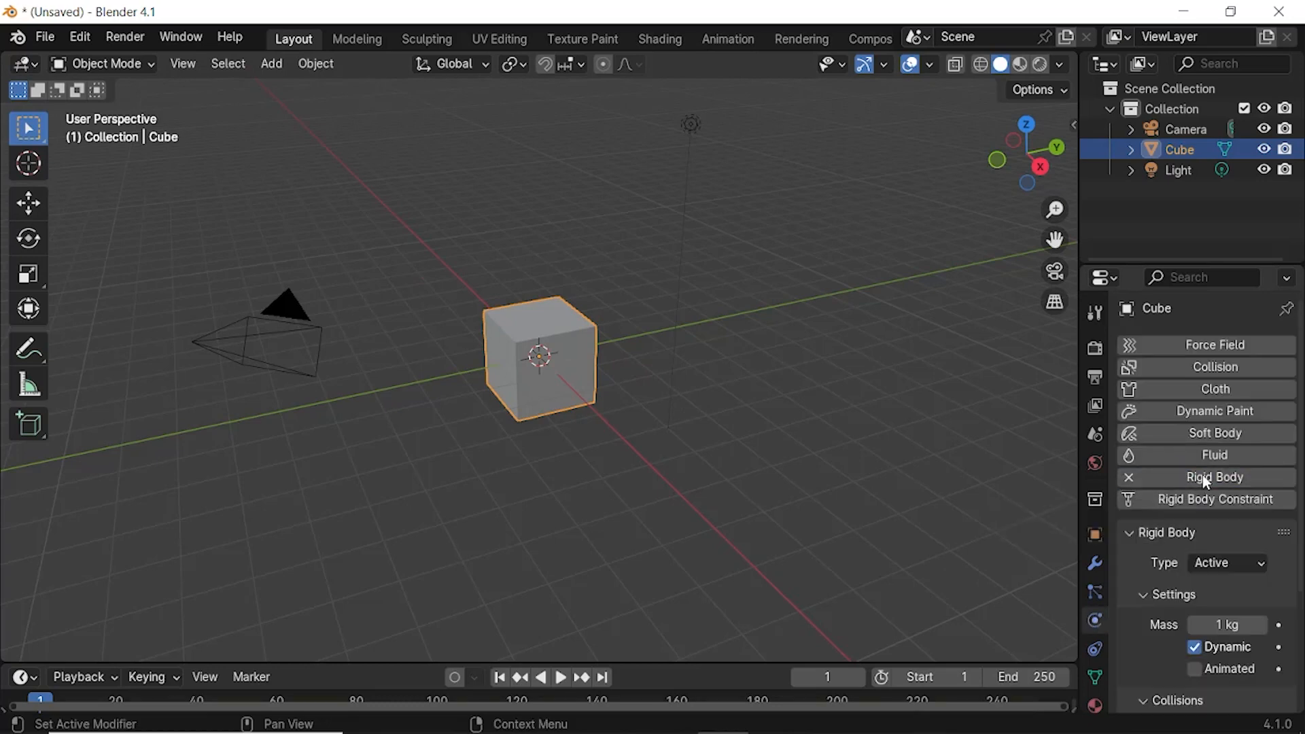
Step: Change the cube's rigid body type to Passive
left_click(1223, 565)
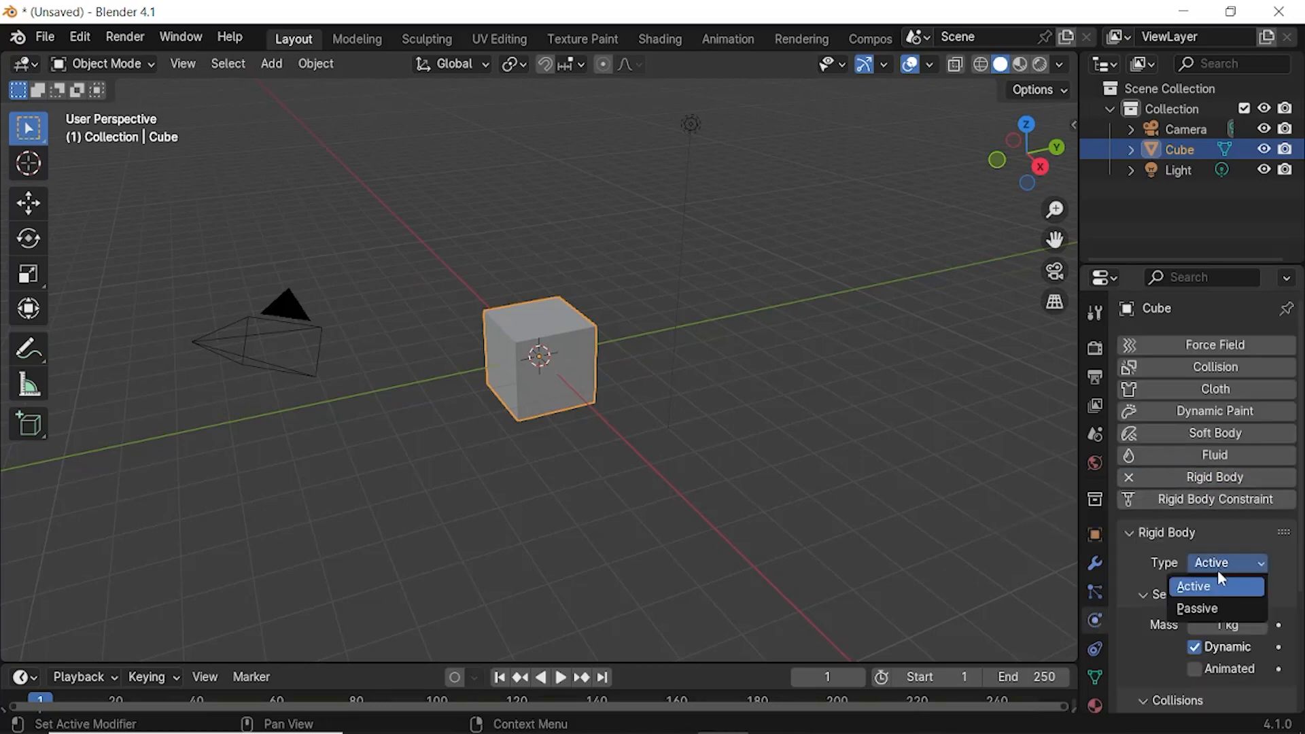
left_click(1200, 610)
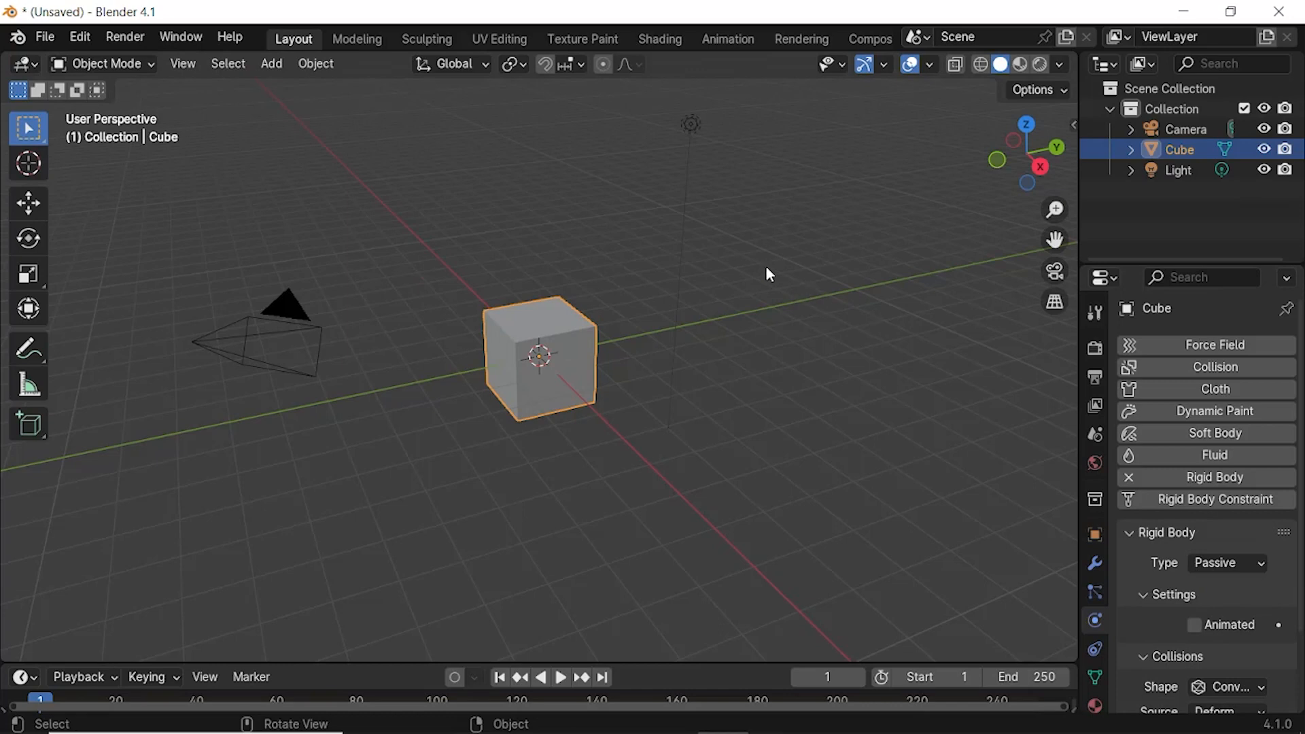
Step: Add a plane mesh and move it 3 m up along the global Z axis, above the cube
left_click(270, 64)
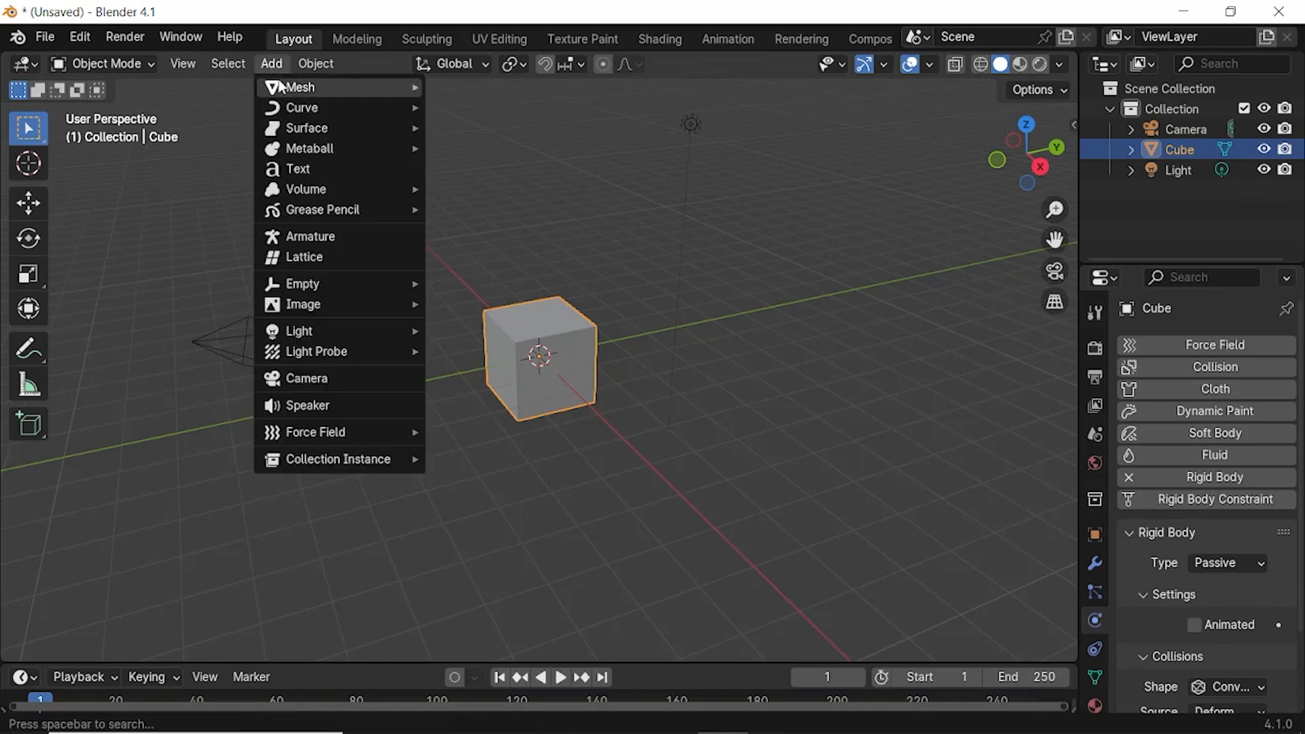
mouse_move(284, 88)
left_click(471, 86)
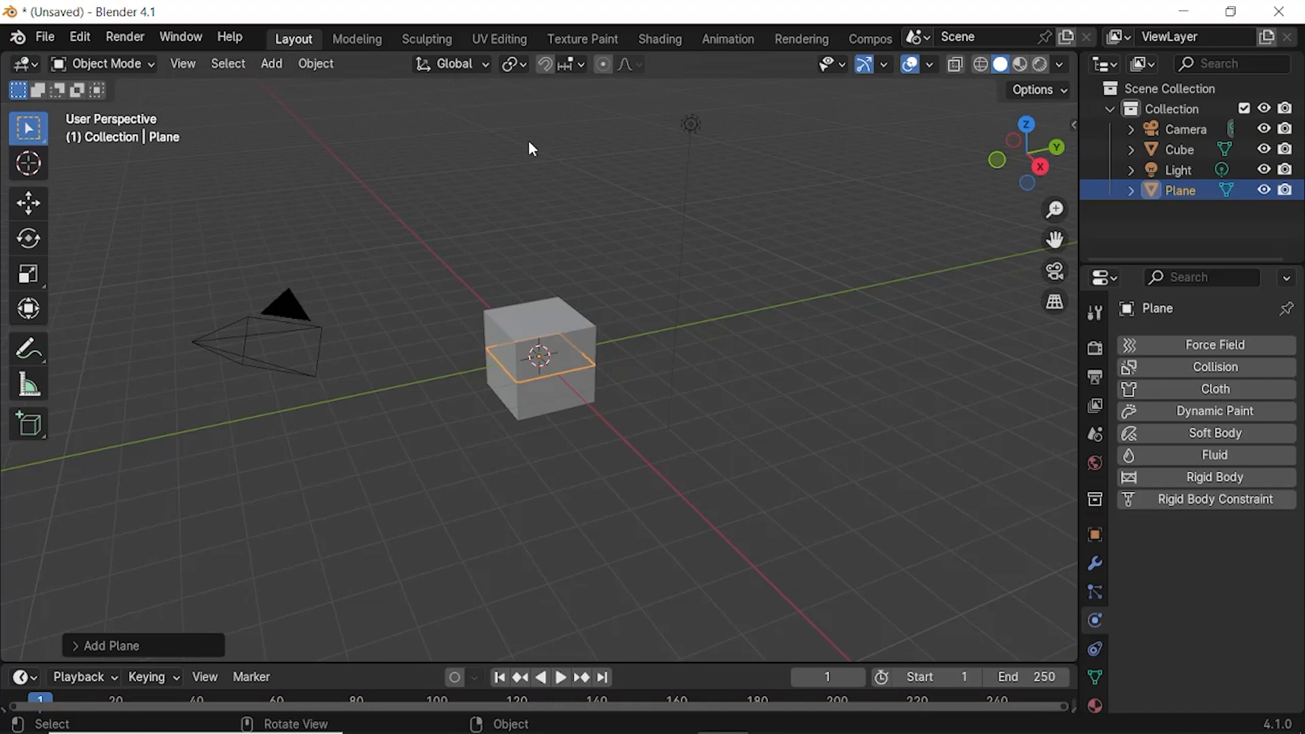
type("gz")
type("3")
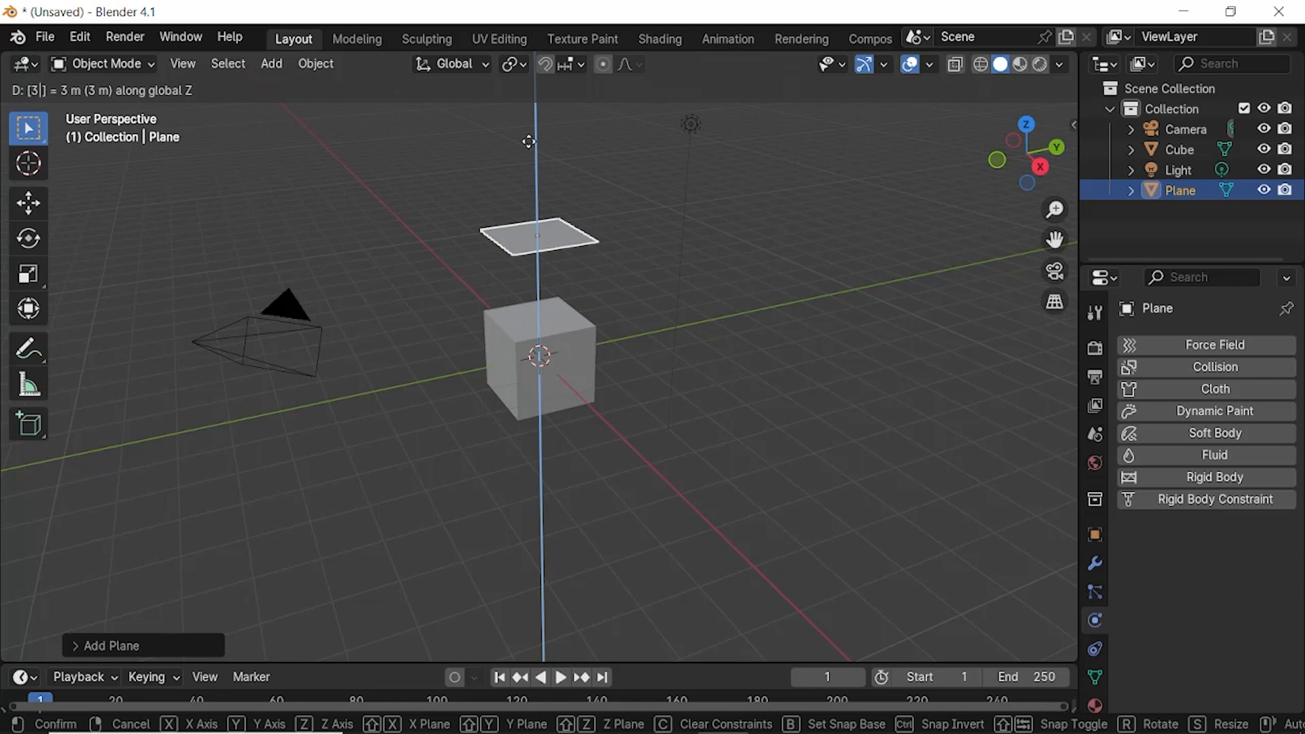
key("Return")
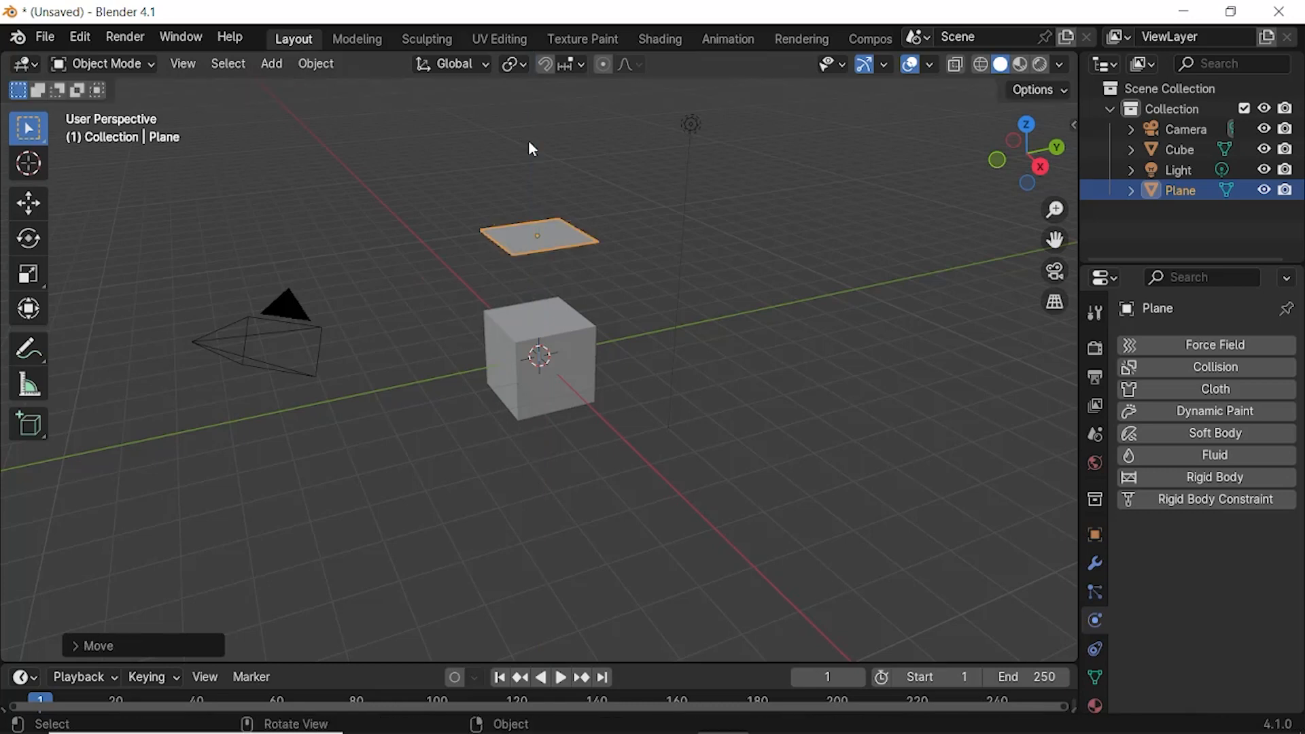
Step: Scale the plane uniformly by a factor of 10
type("s")
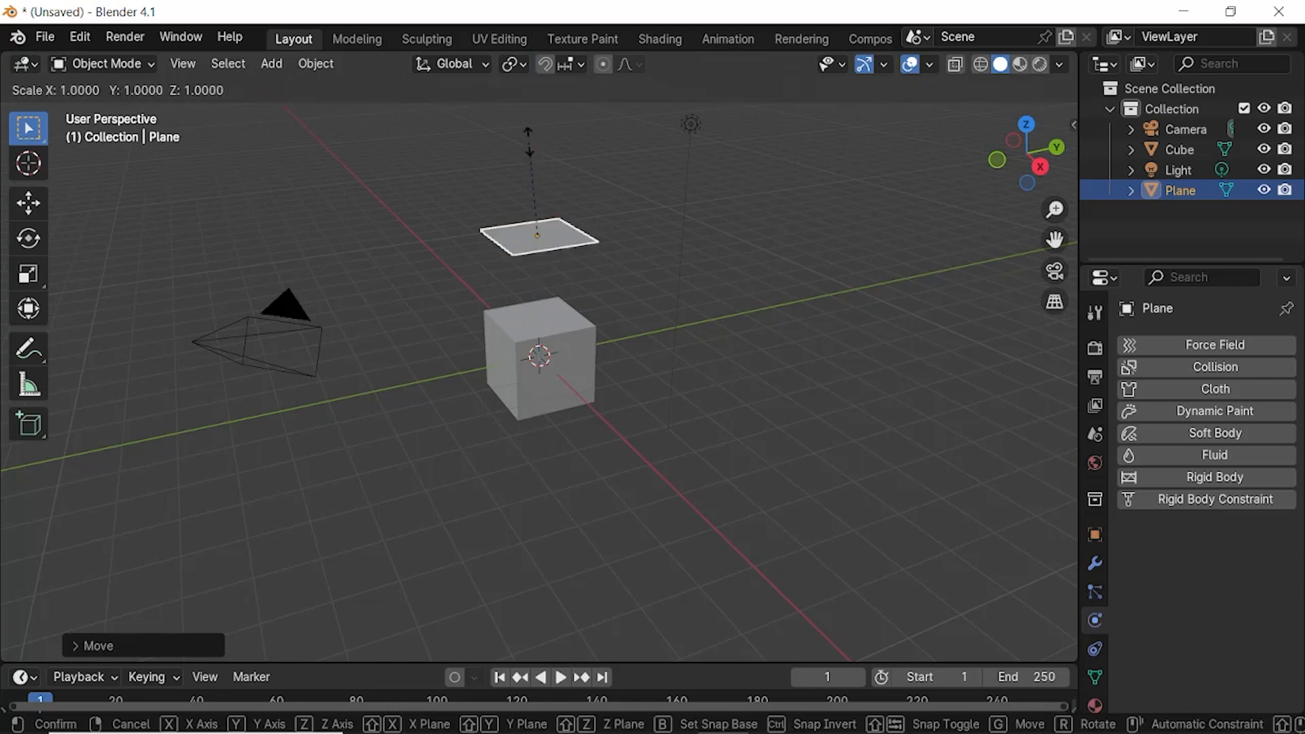
type("10")
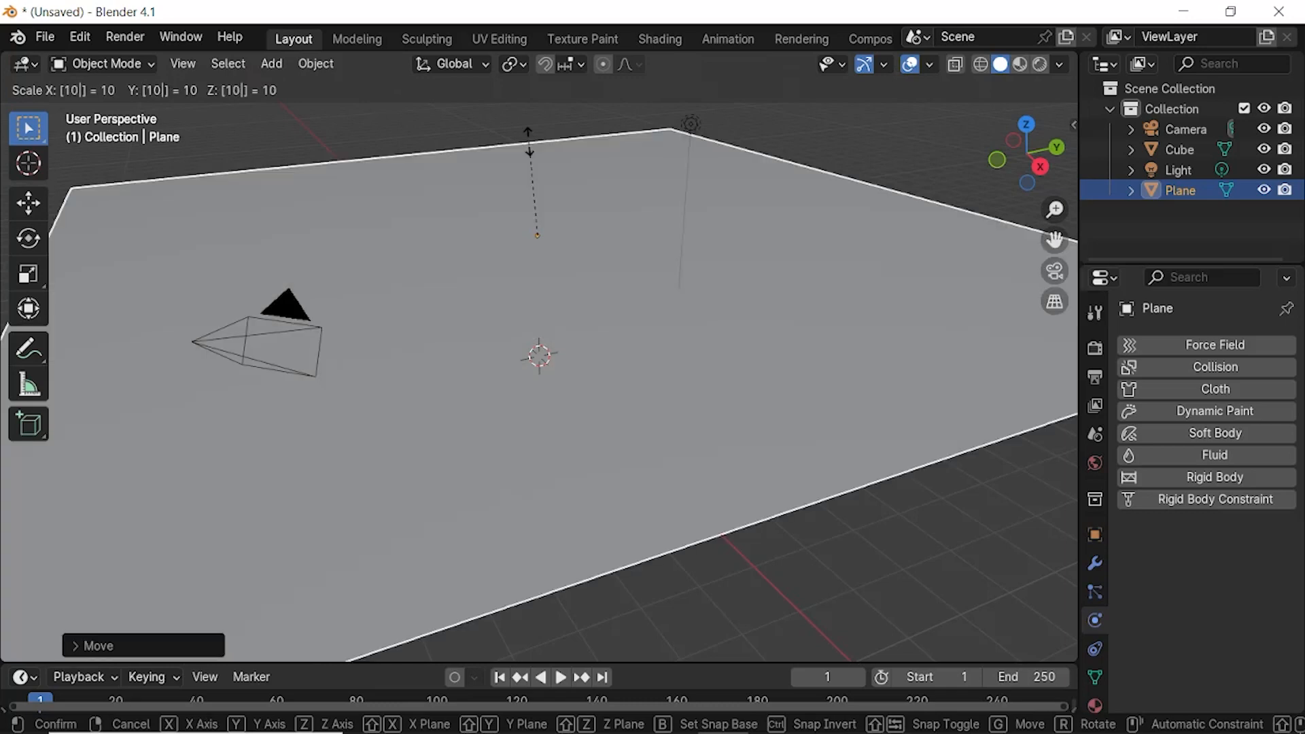
key("Return")
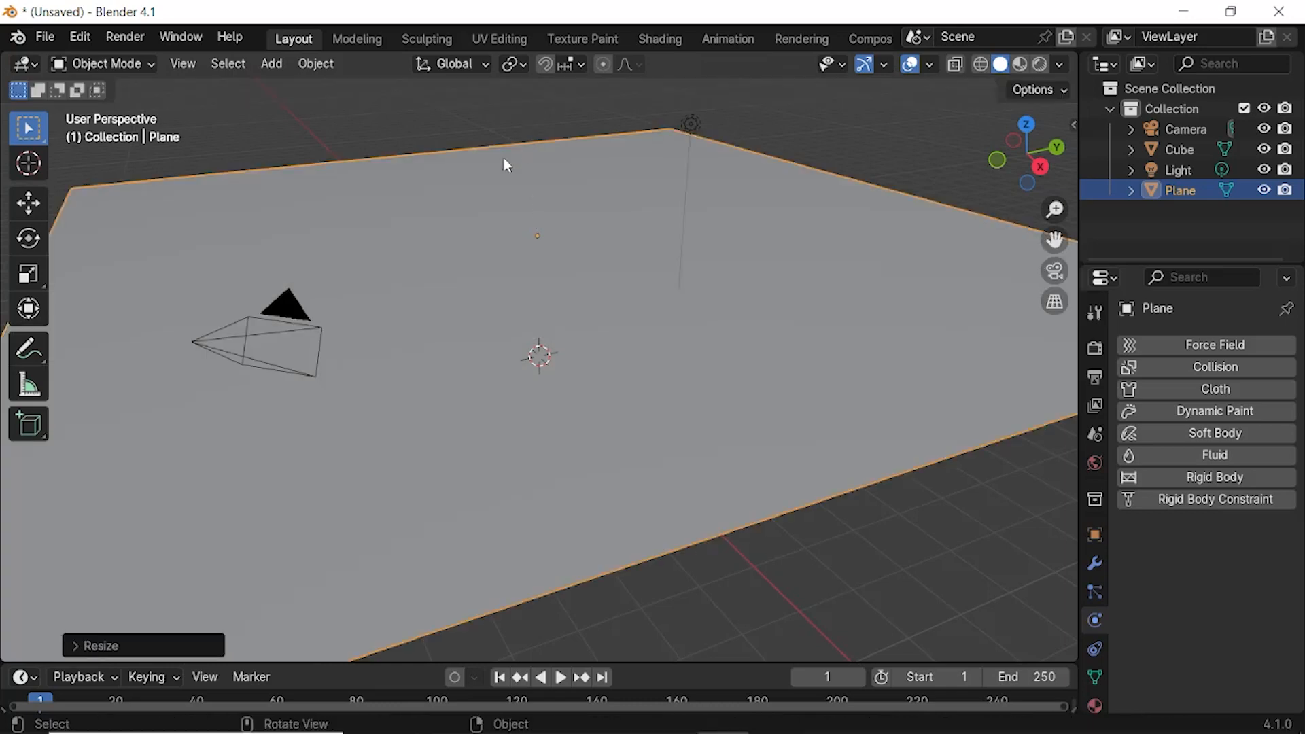
Step: Give the plane a new material with a dark blue base color and display the viewport in Material Preview shading
scroll(466, 342, "down", 2)
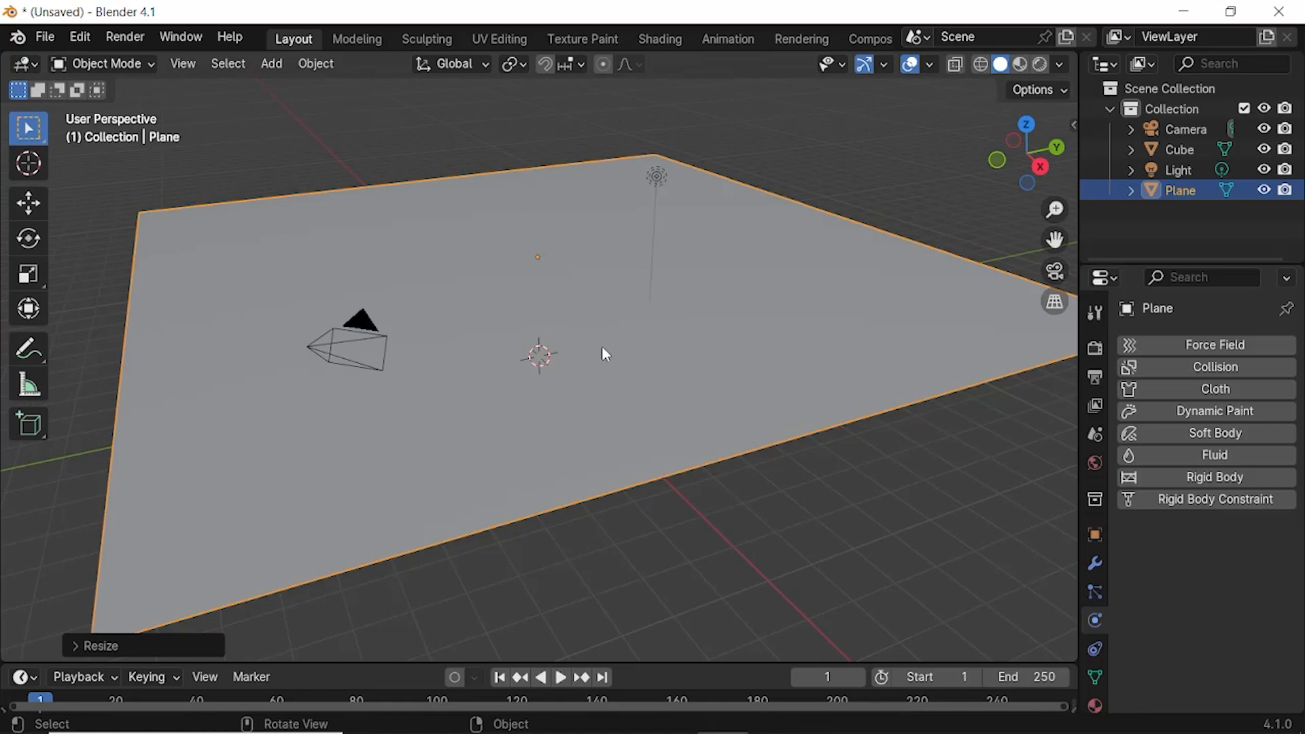
left_click(1096, 705)
left_click(1221, 437)
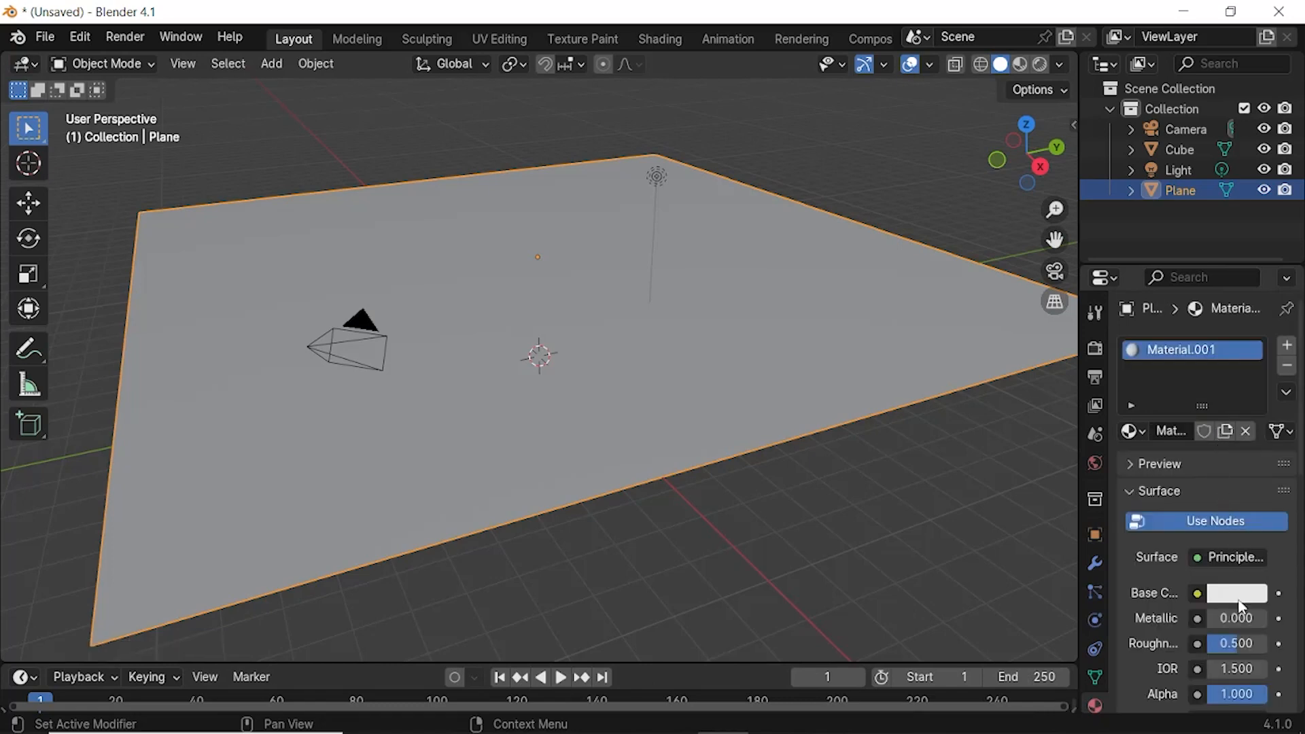
left_click(1243, 606)
left_click_drag(1180, 339, 1258, 350)
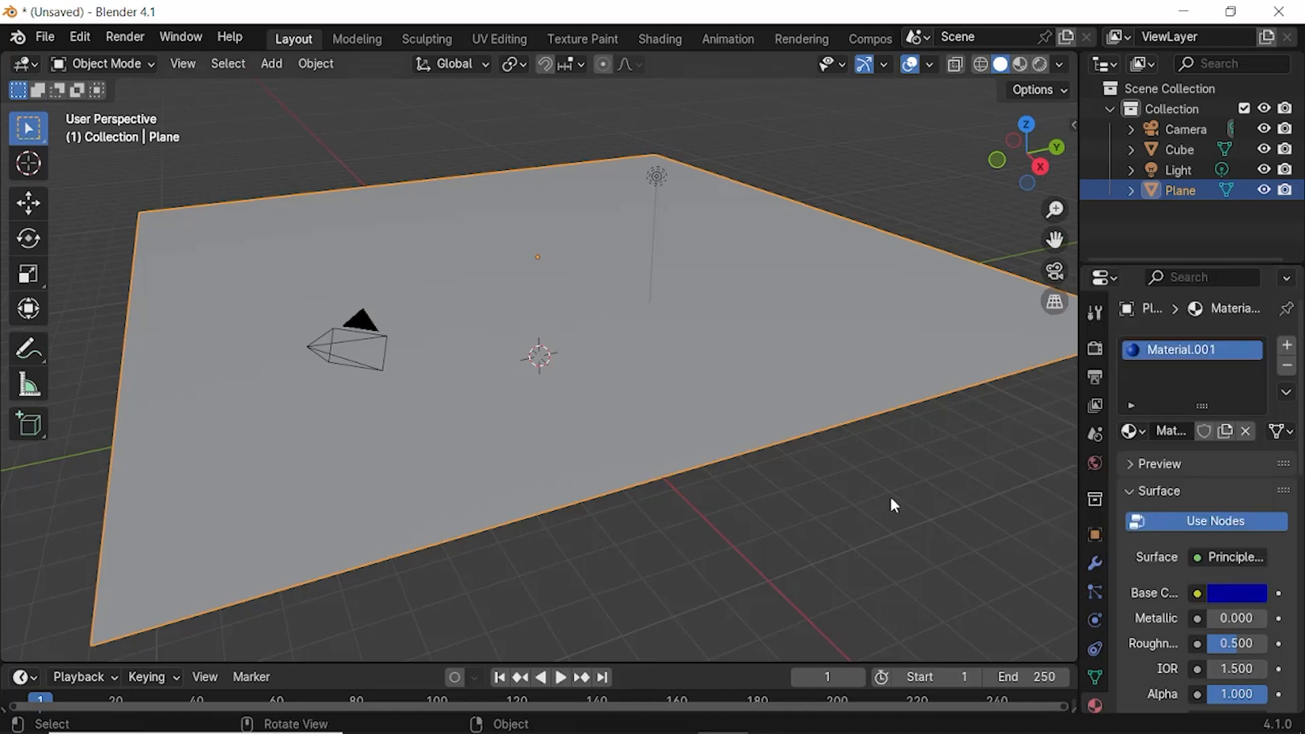
left_click(1019, 65)
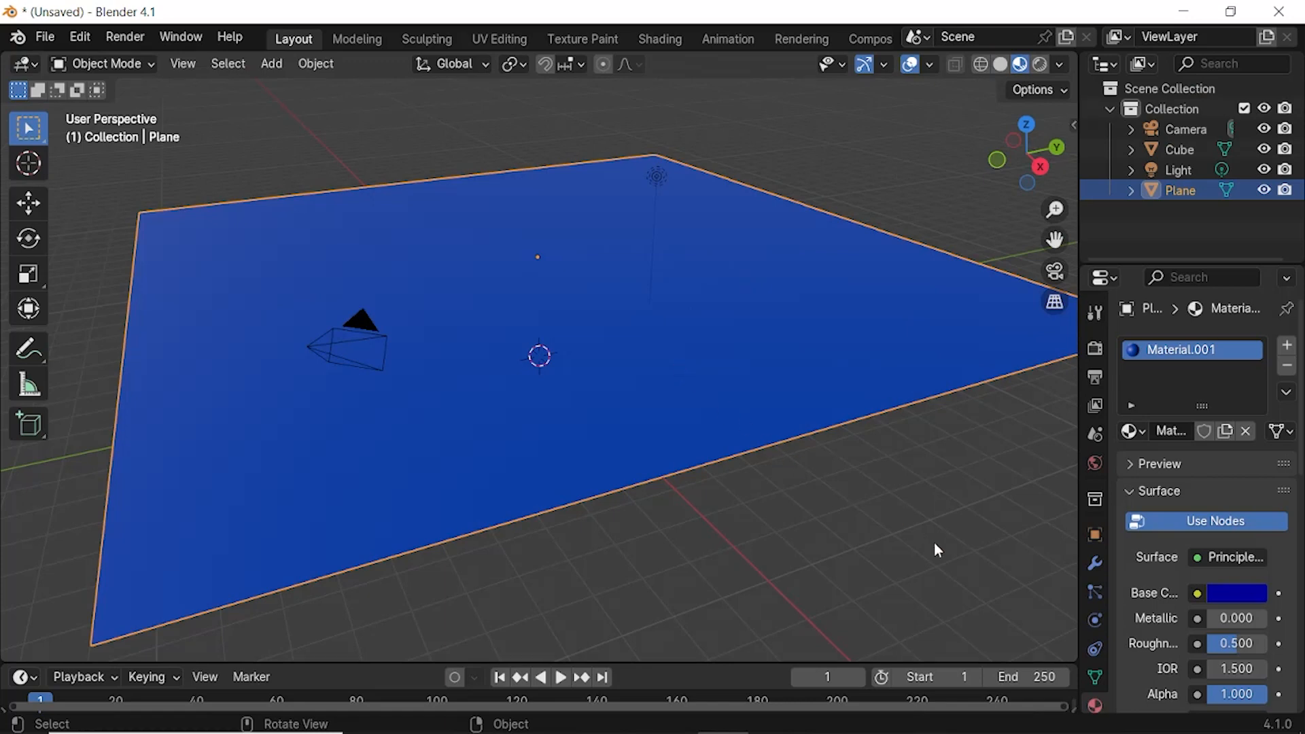
Step: Add Cloth physics to the plane, play the animation to check its fall, and return to frame 0
left_click(1094, 620)
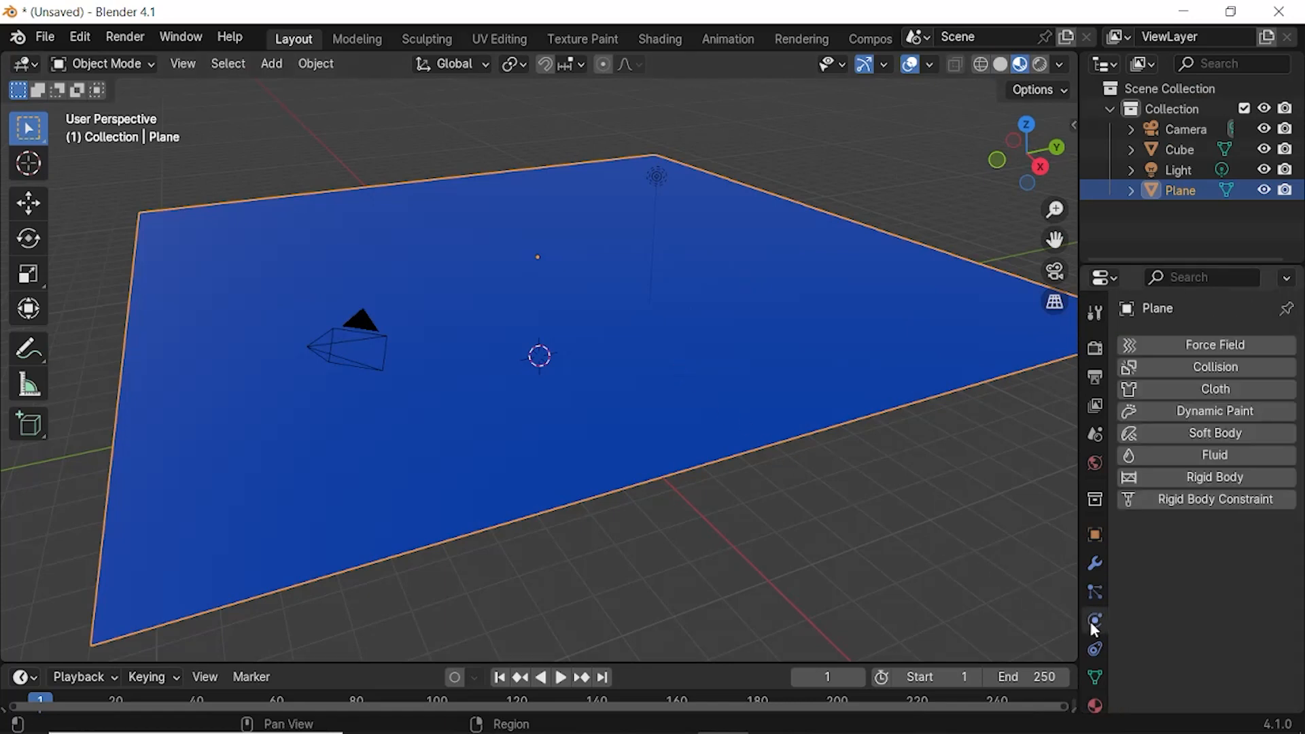
left_click(1205, 390)
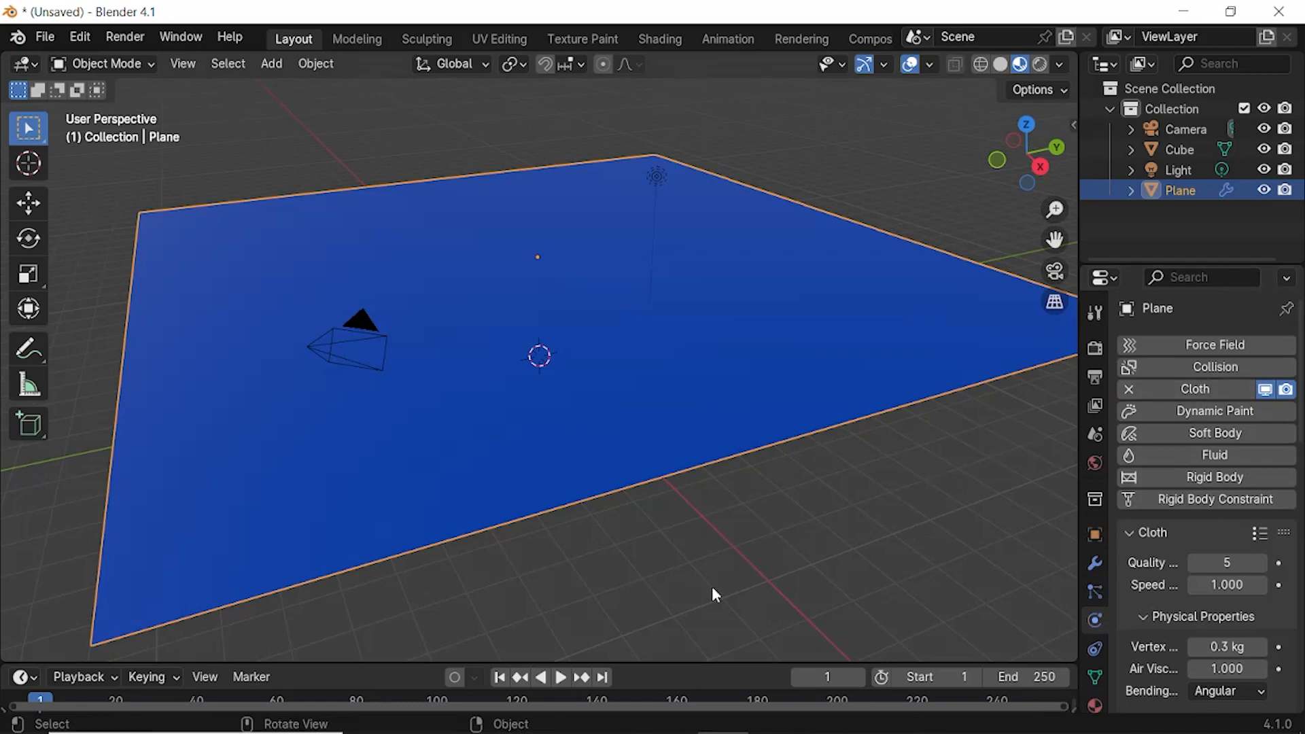
left_click(561, 678)
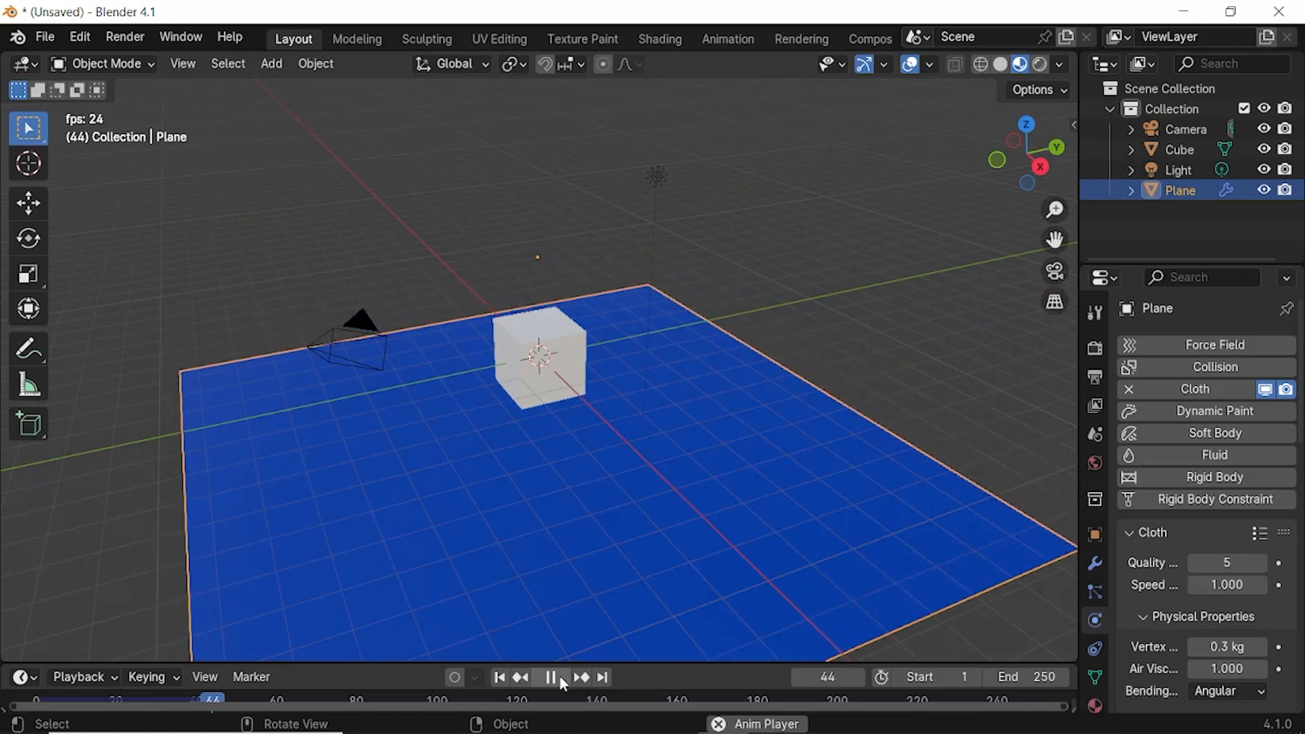
left_click(551, 678)
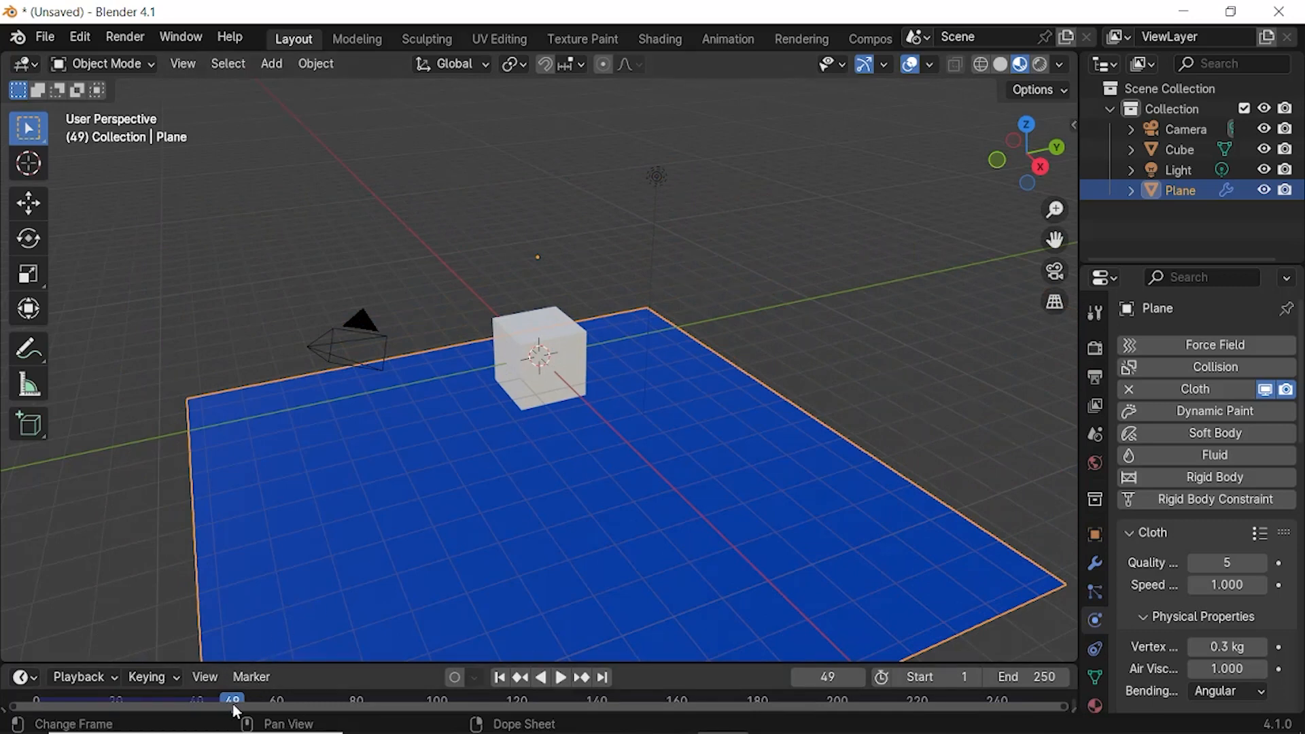
left_click_drag(233, 700, 21, 686)
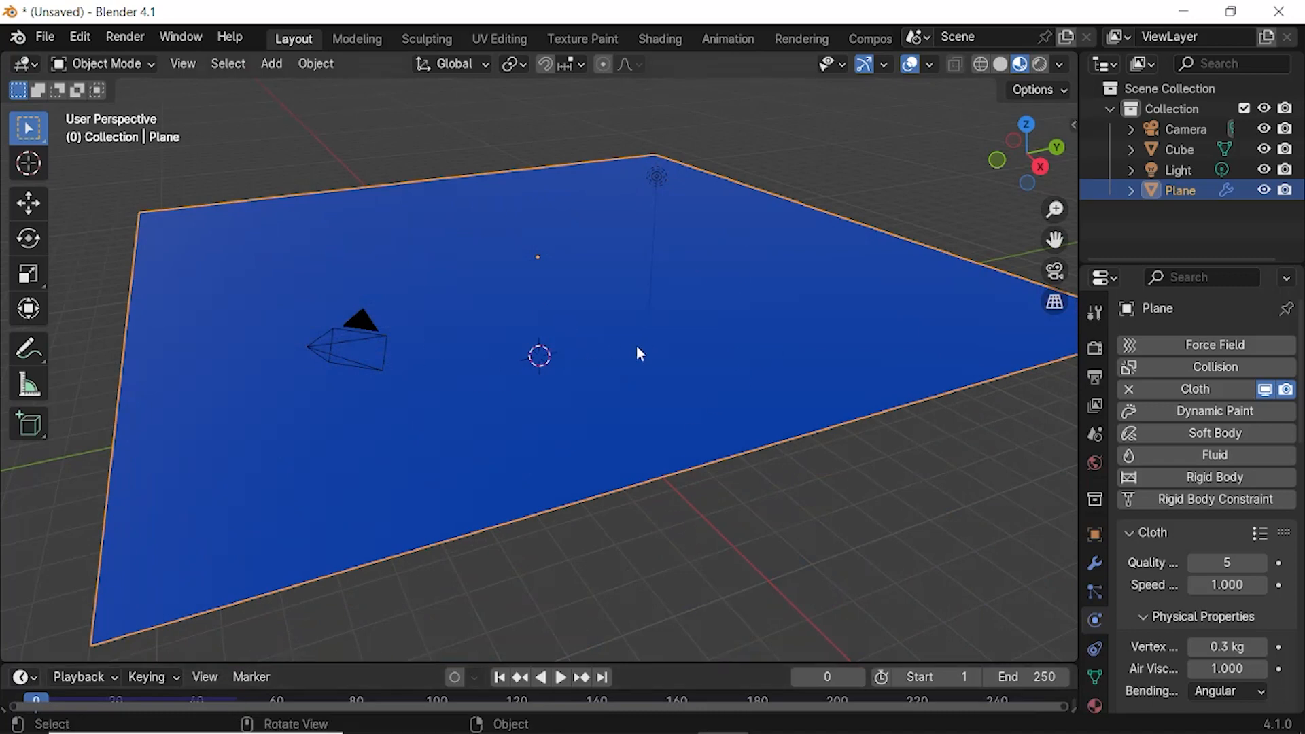
Step: Add Collision physics to the cube and review its Particle and Softbody & Cloth settings in a widened properties editor
middle_click_drag(695, 466, 672, 418)
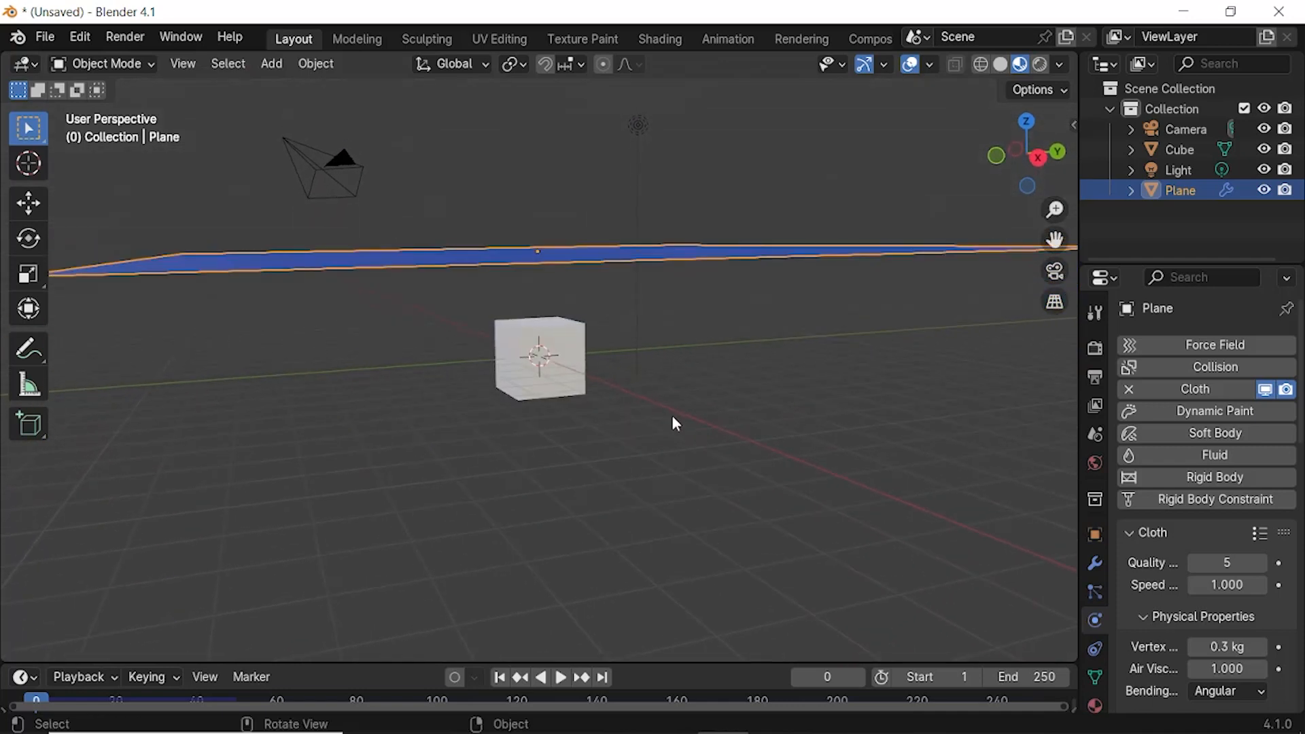
left_click(568, 338)
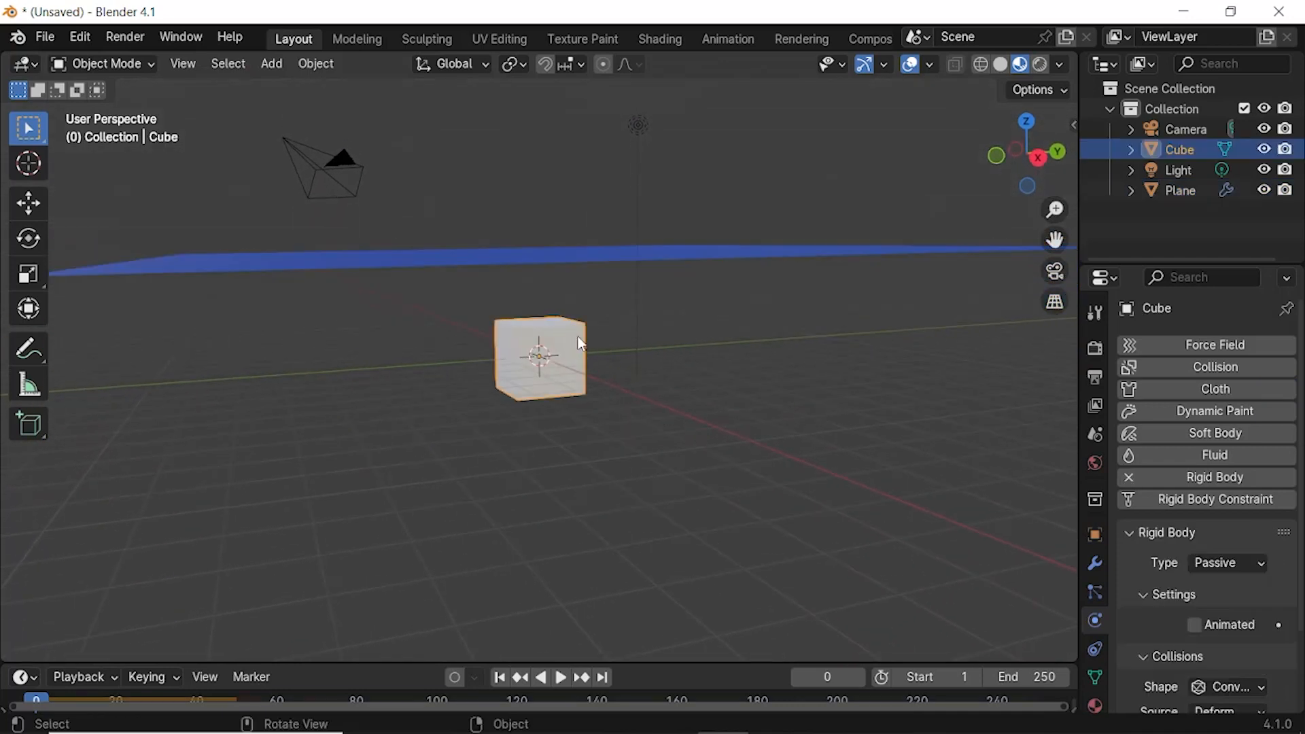
left_click(1213, 367)
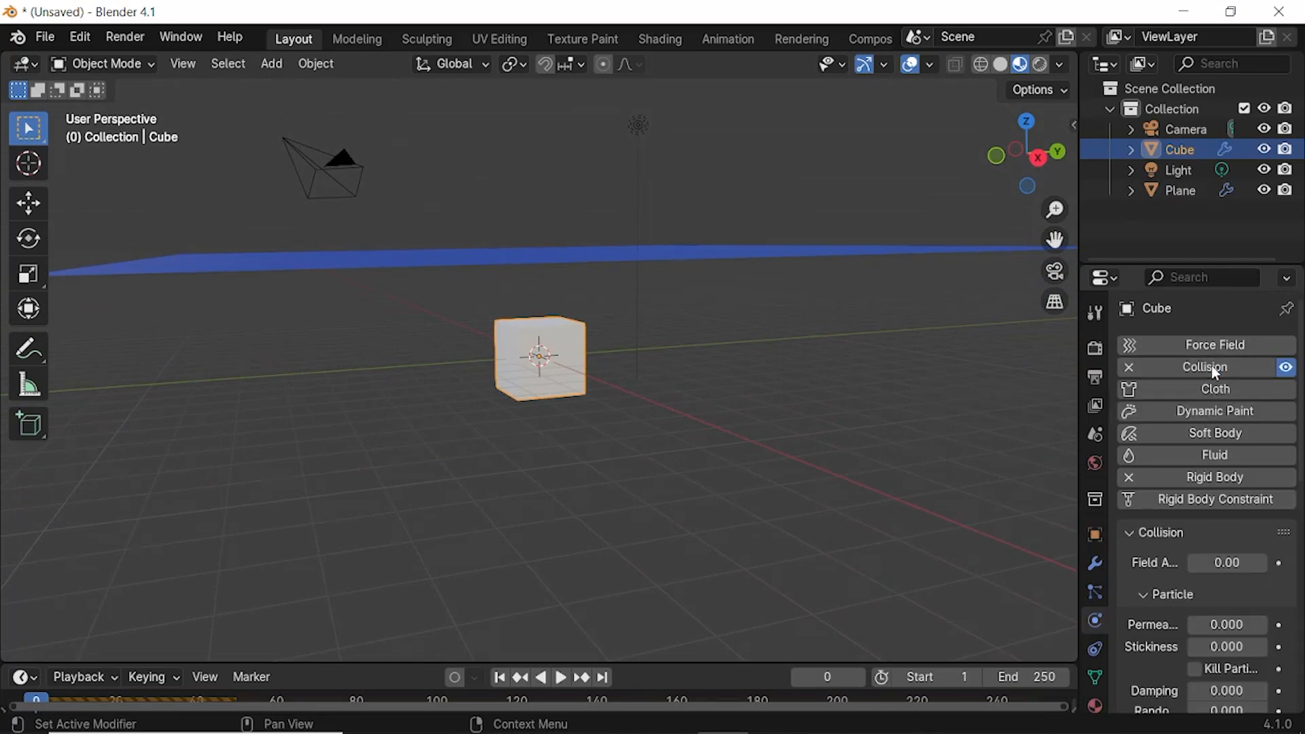
left_click_drag(1080, 388, 1006, 392)
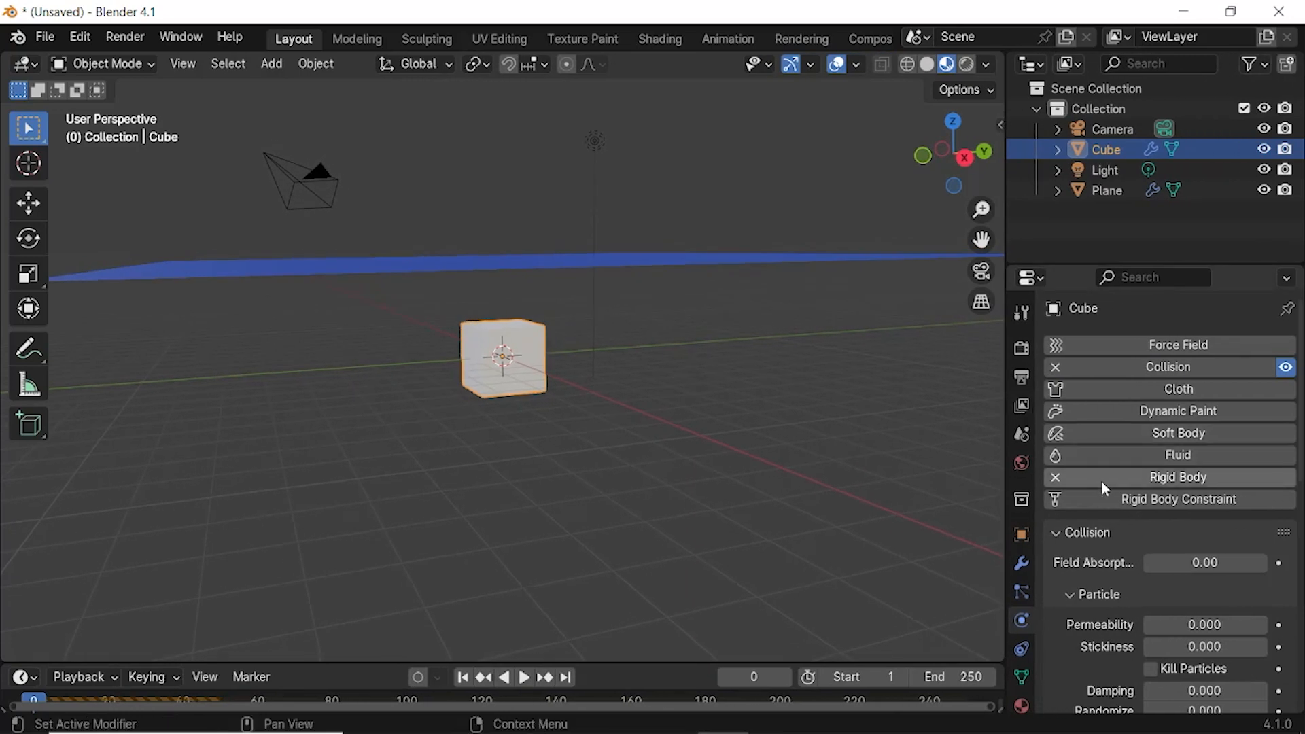
scroll(1102, 486, "down", 7)
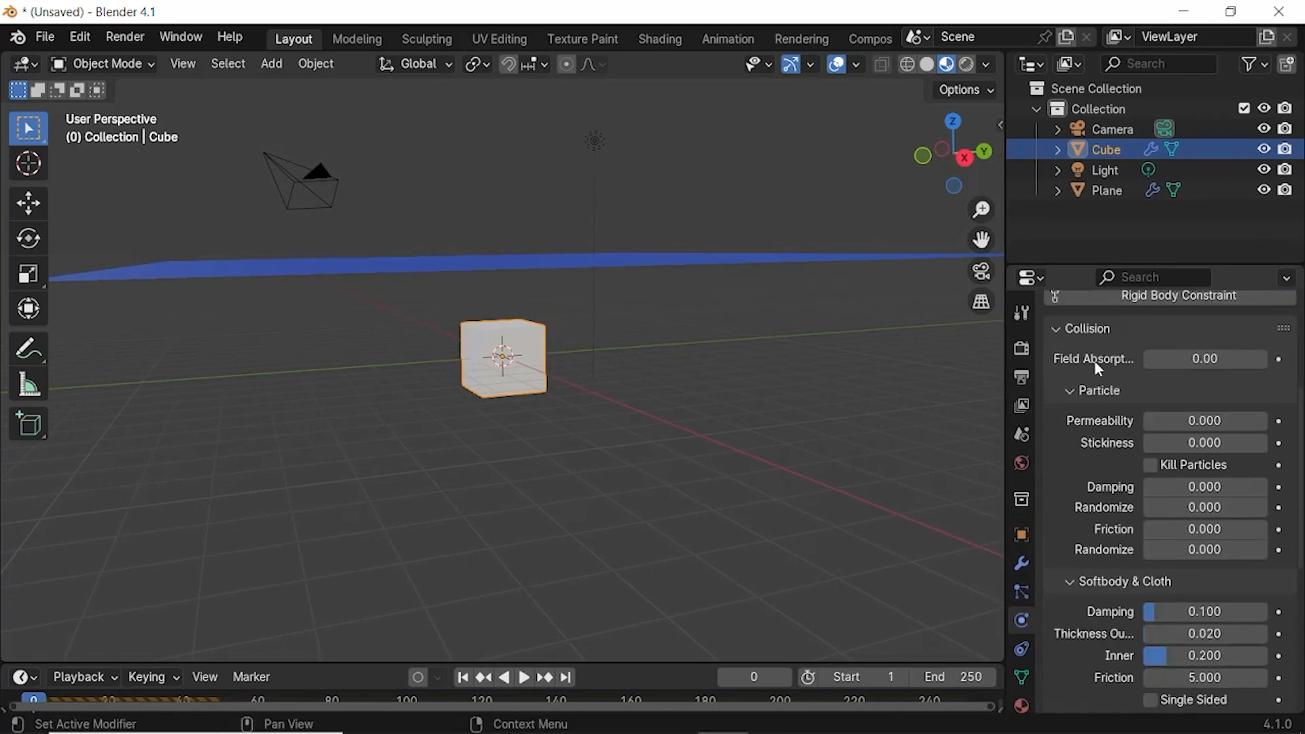
scroll(1099, 407, "down", 3)
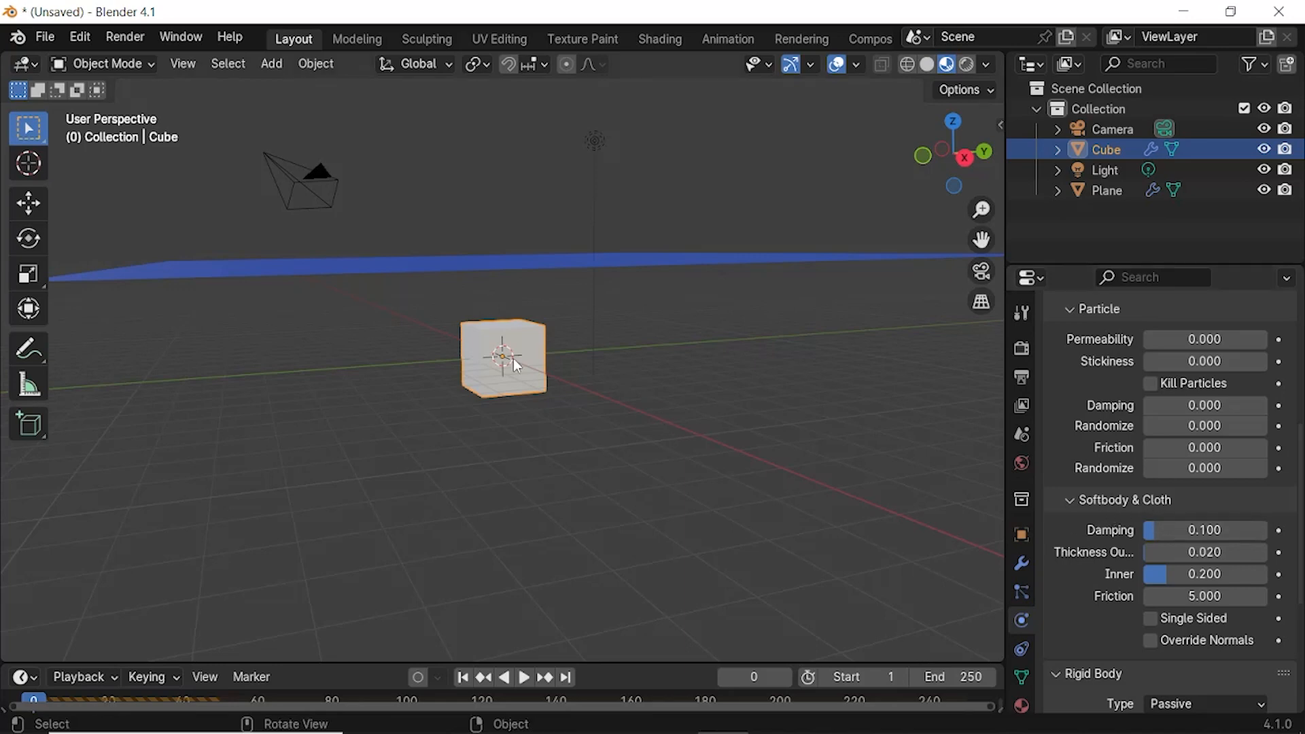
Step: Play the simulation from frame 0 to check how the cloth plane collides with the cube, and pause it
middle_click_drag(500, 349, 506, 367)
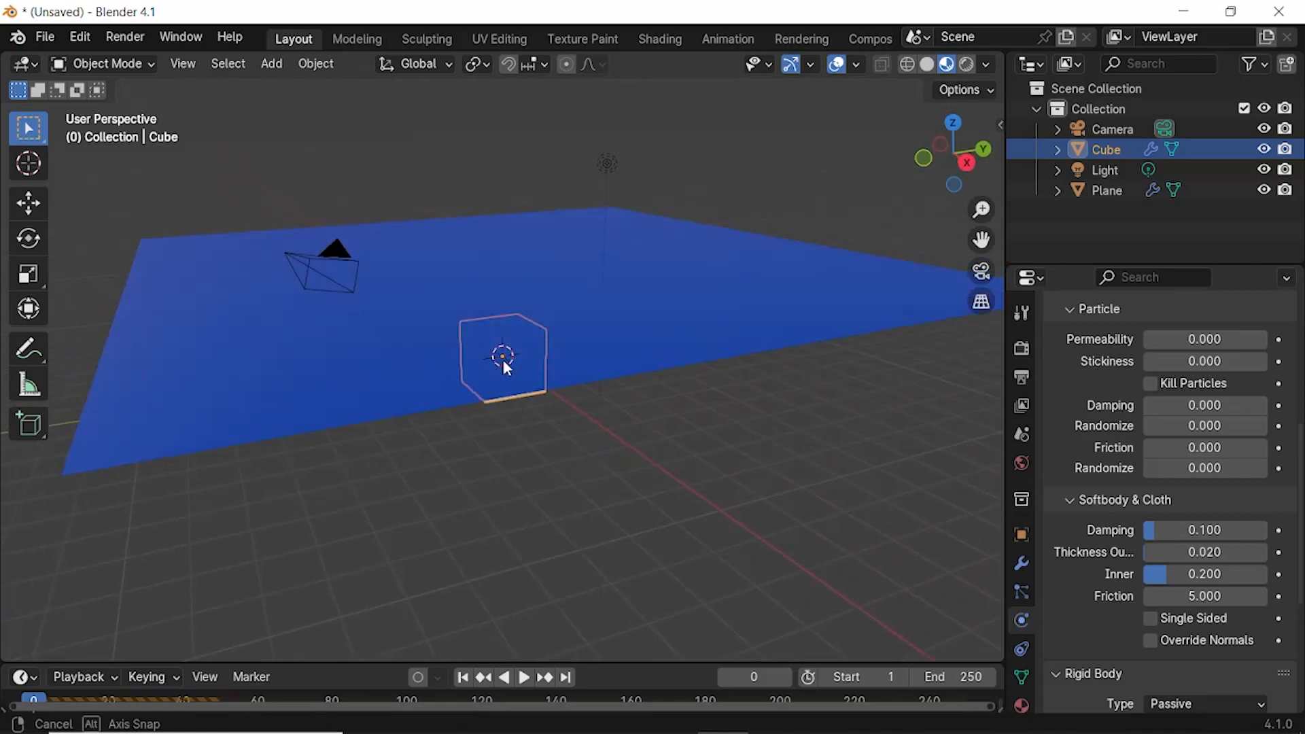
scroll(503, 362, "down", 1)
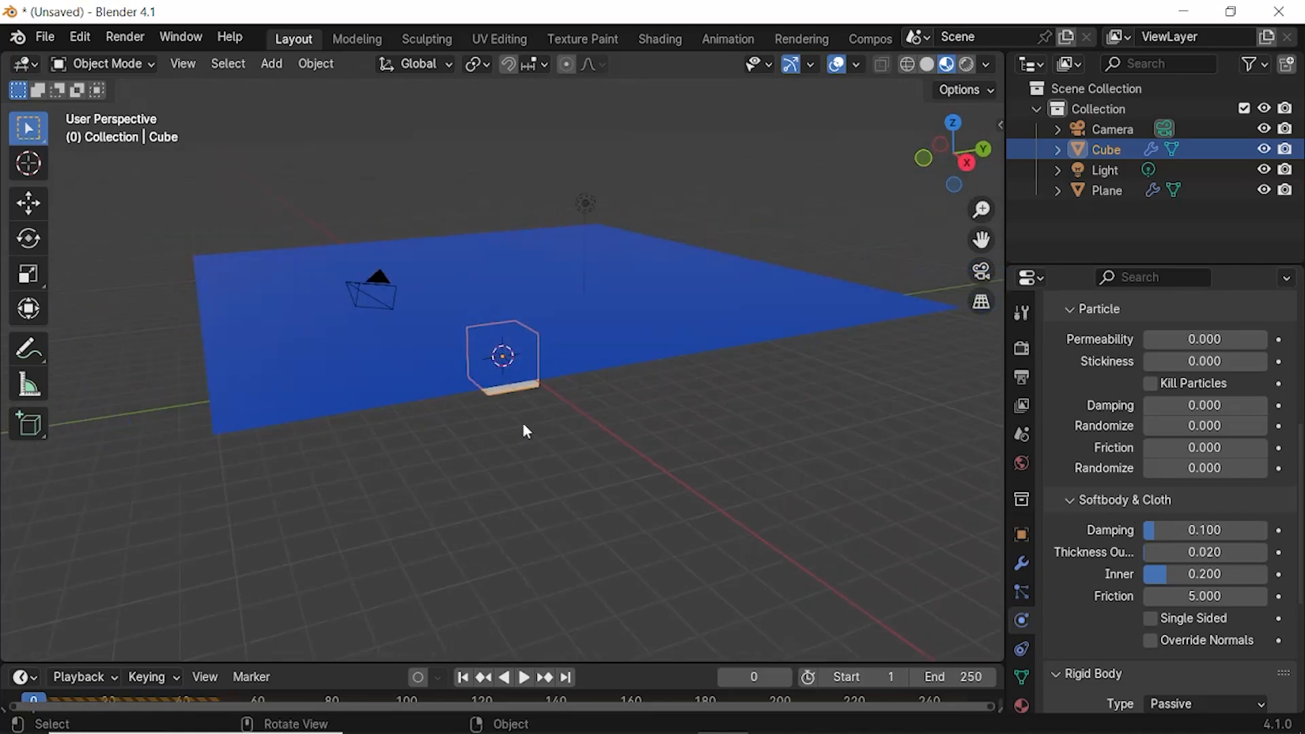
left_click(529, 678)
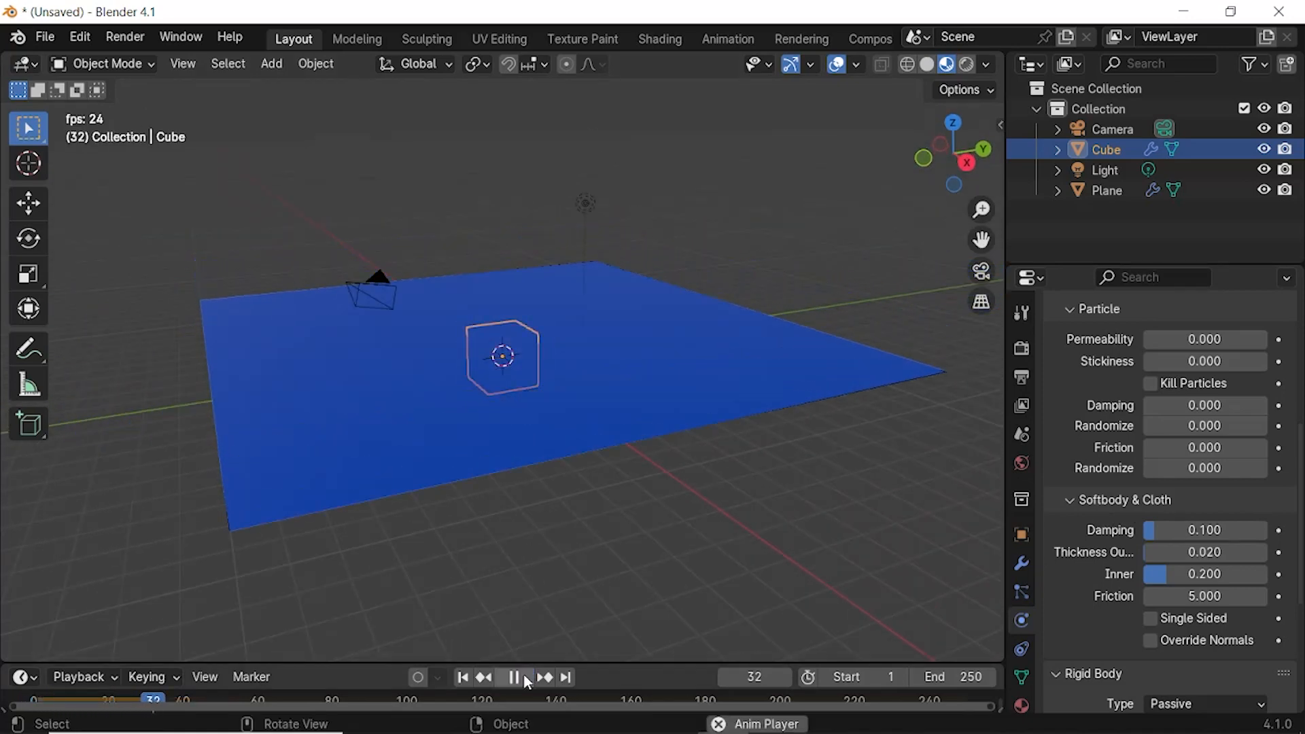
left_click(525, 678)
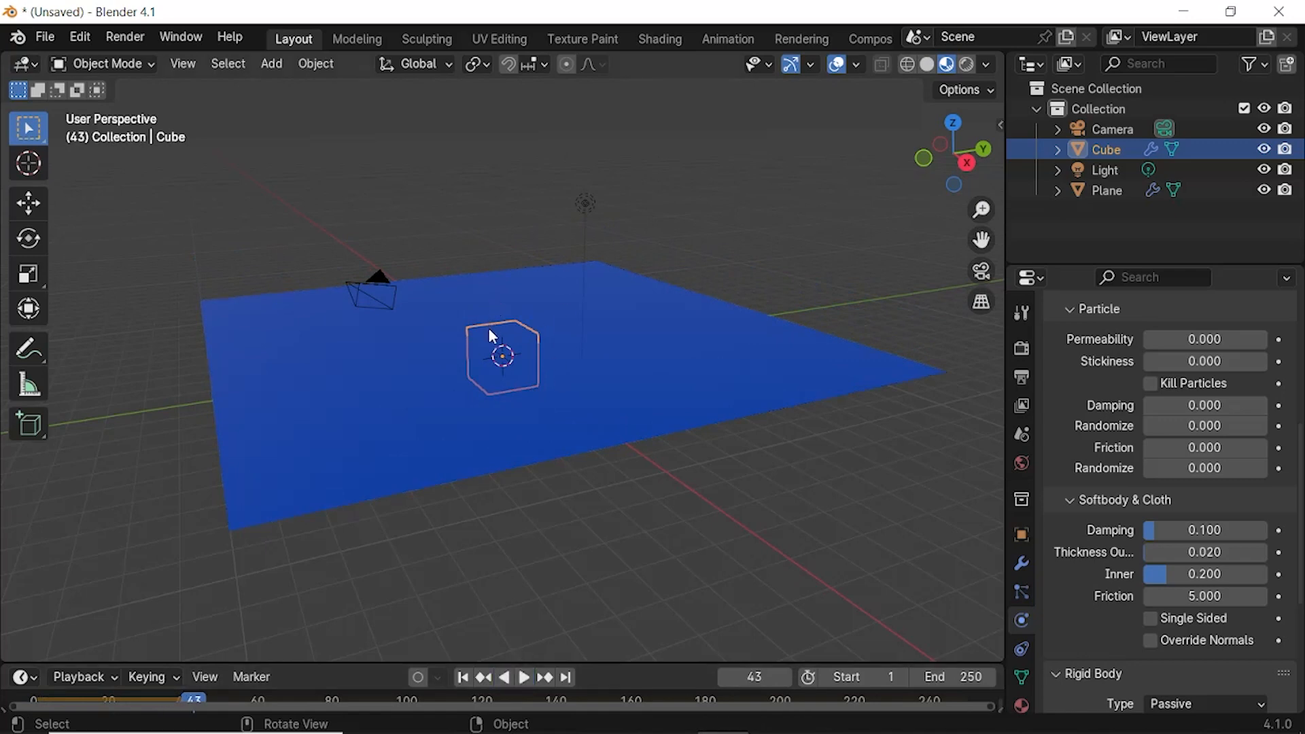
Step: Subdivide the cloth plane's mesh four times in Edit Mode
left_click(558, 316)
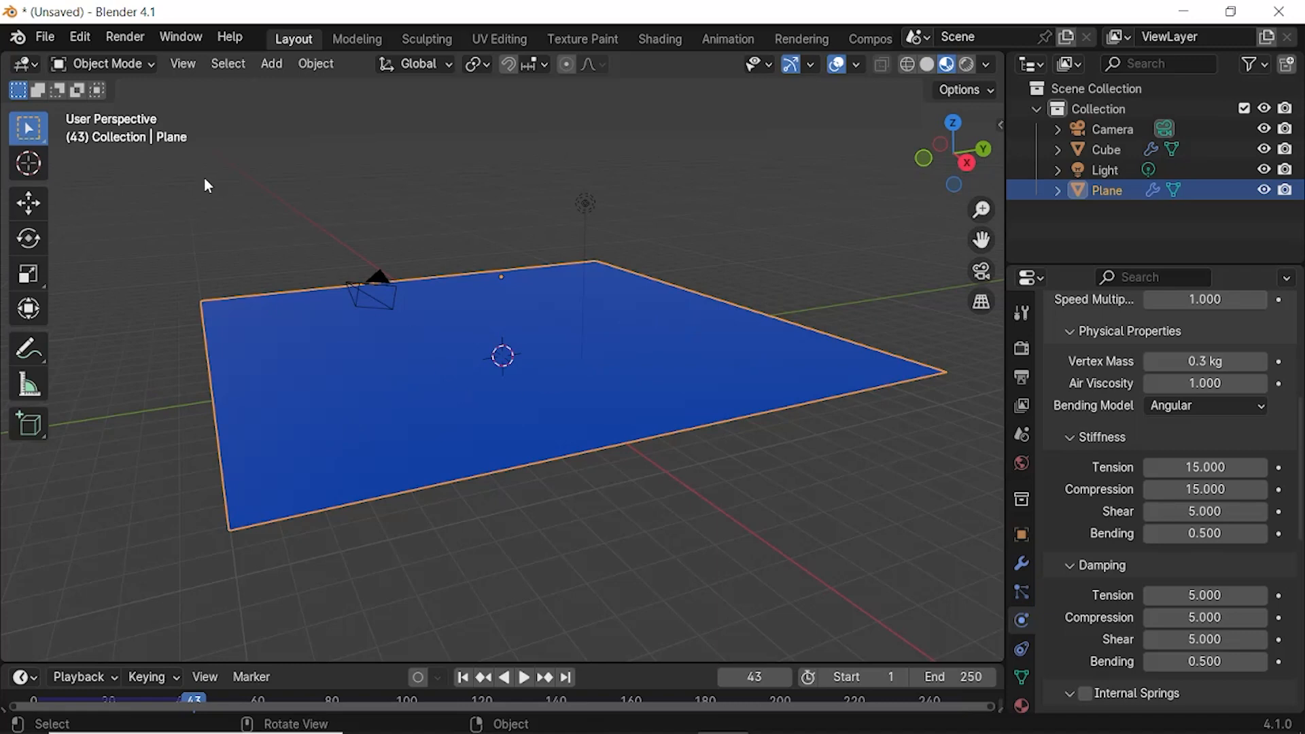
left_click(125, 68)
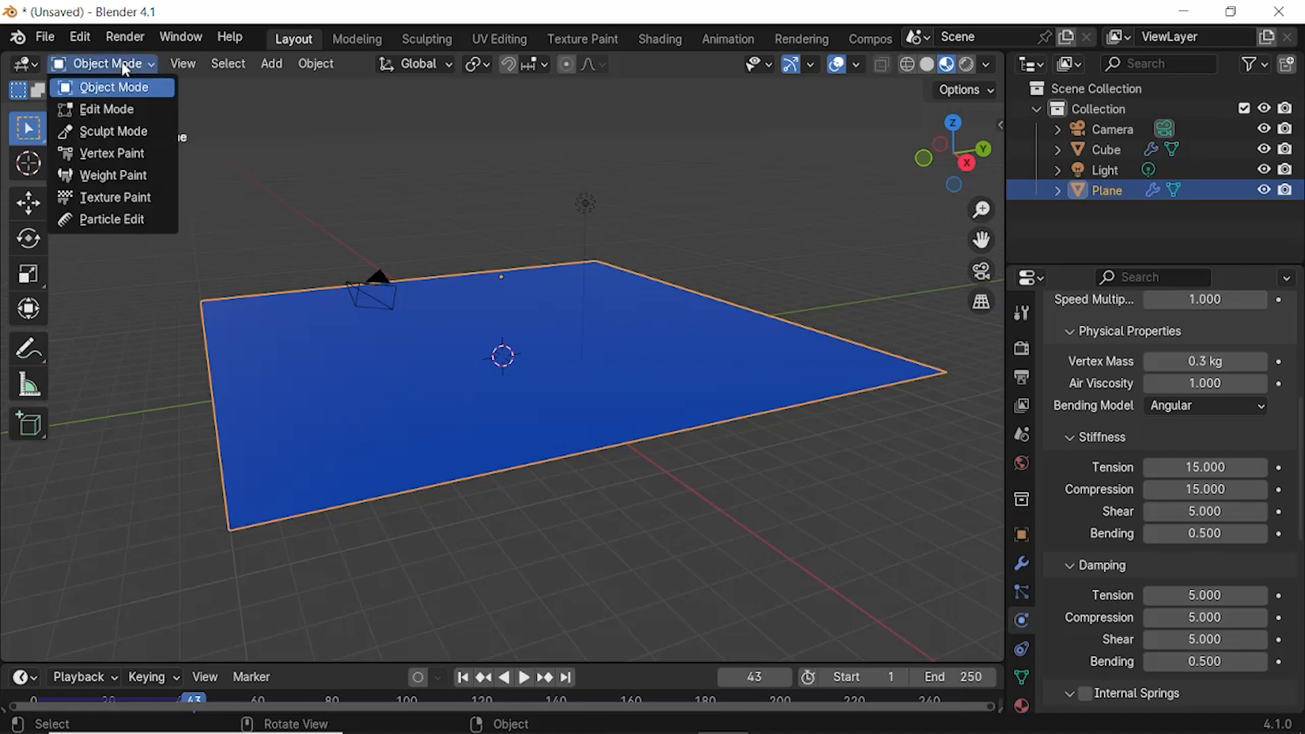
left_click(108, 110)
right_click(286, 173)
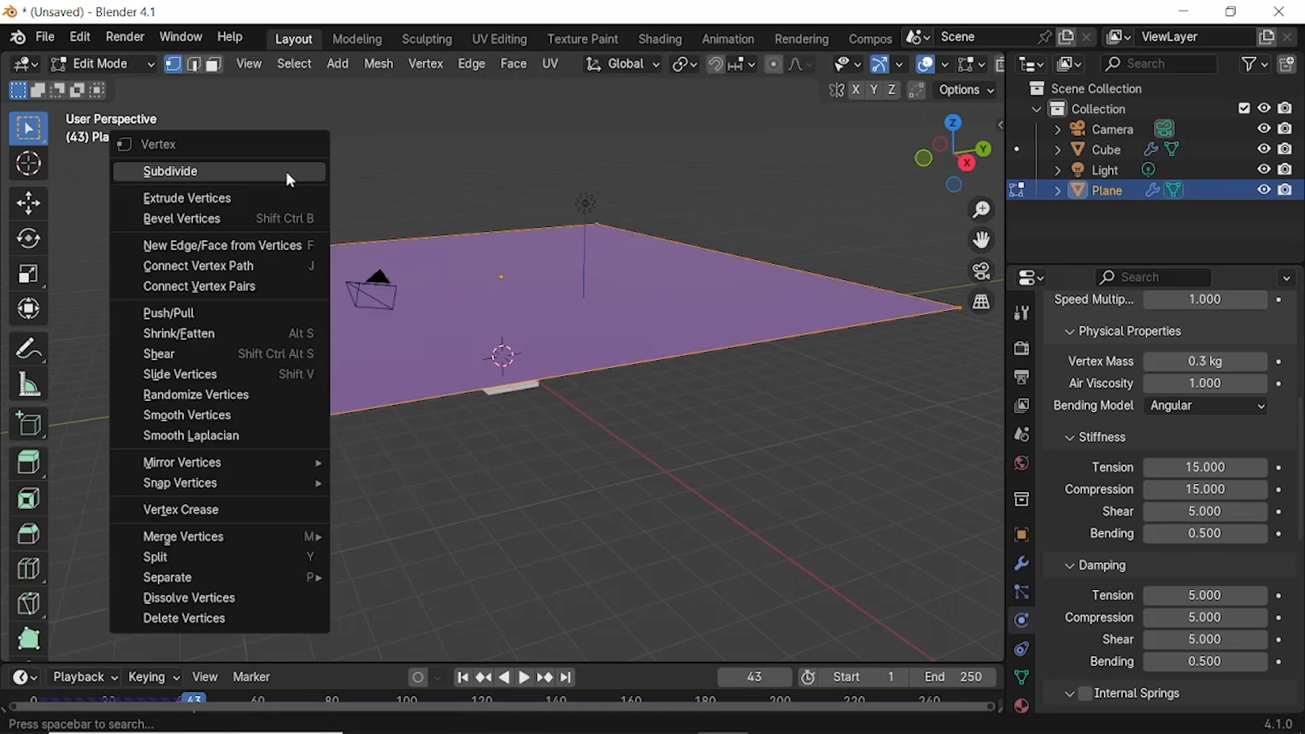
left_click(188, 175)
right_click(243, 159)
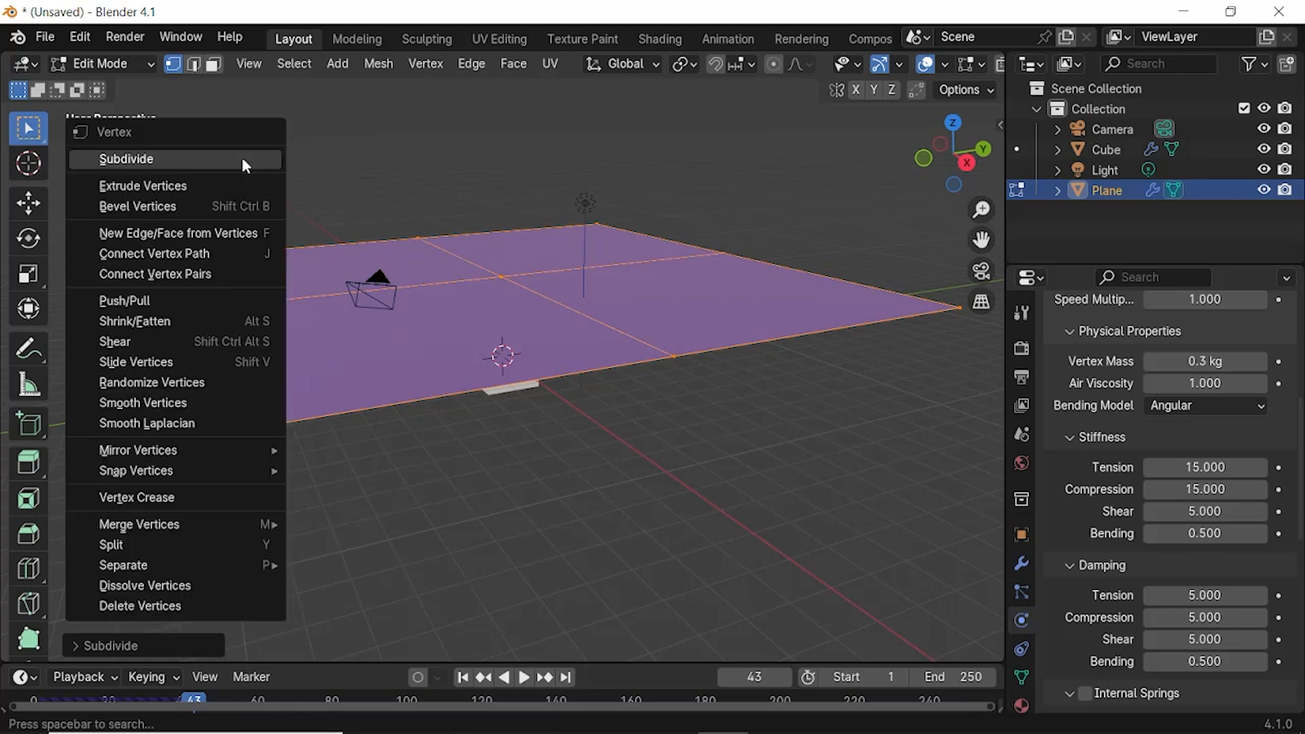
left_click(221, 159)
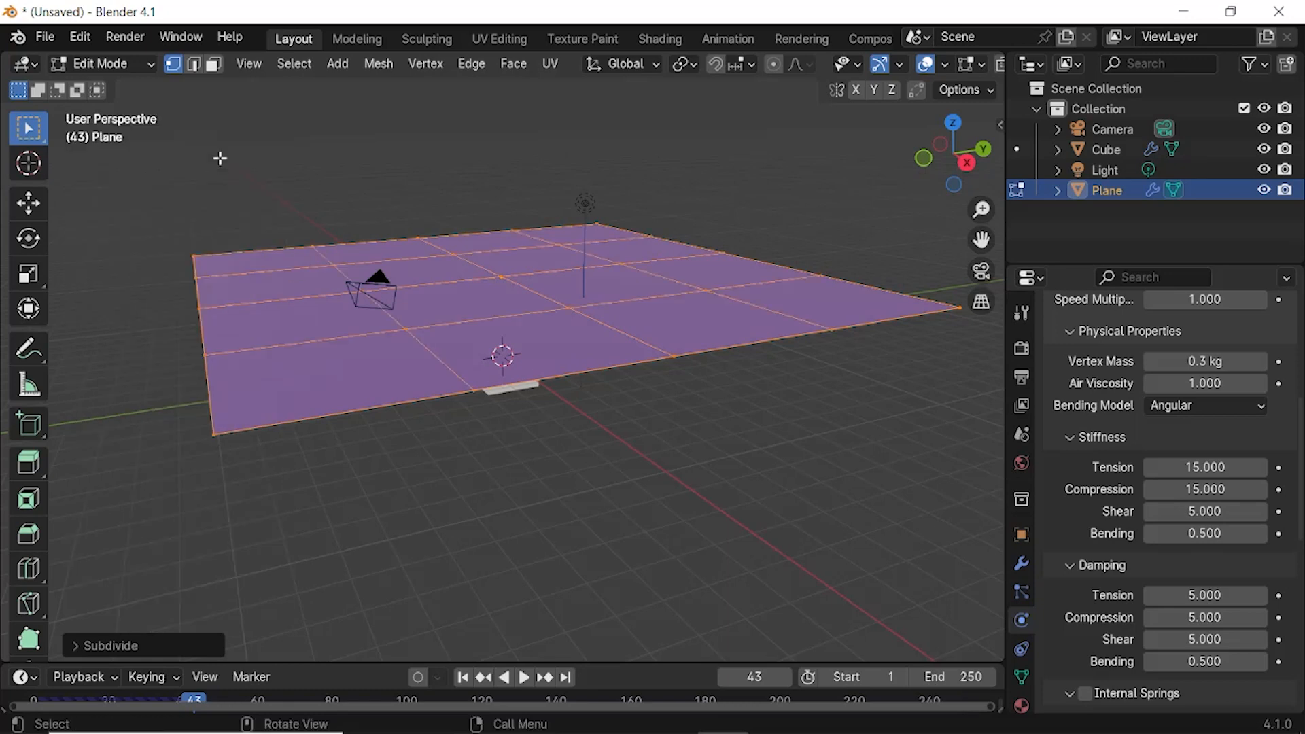
right_click(220, 158)
left_click(206, 157)
right_click(205, 158)
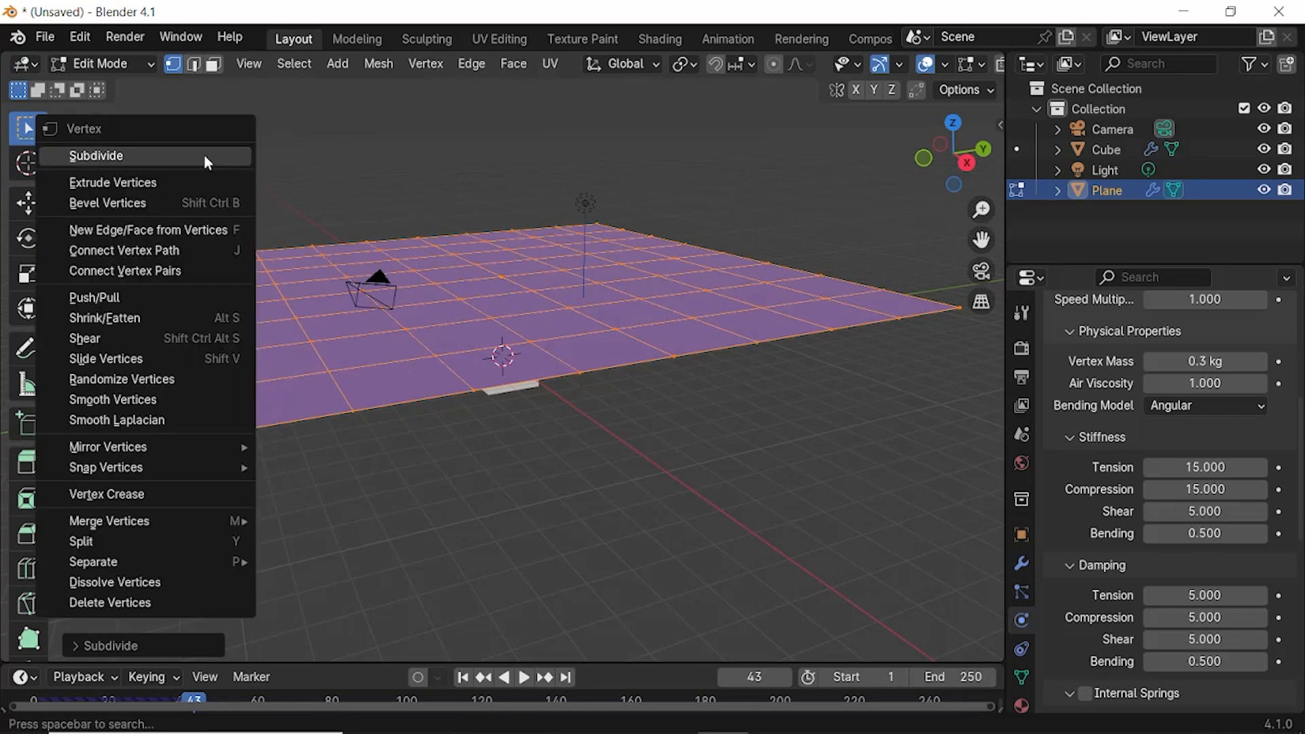
left_click(178, 157)
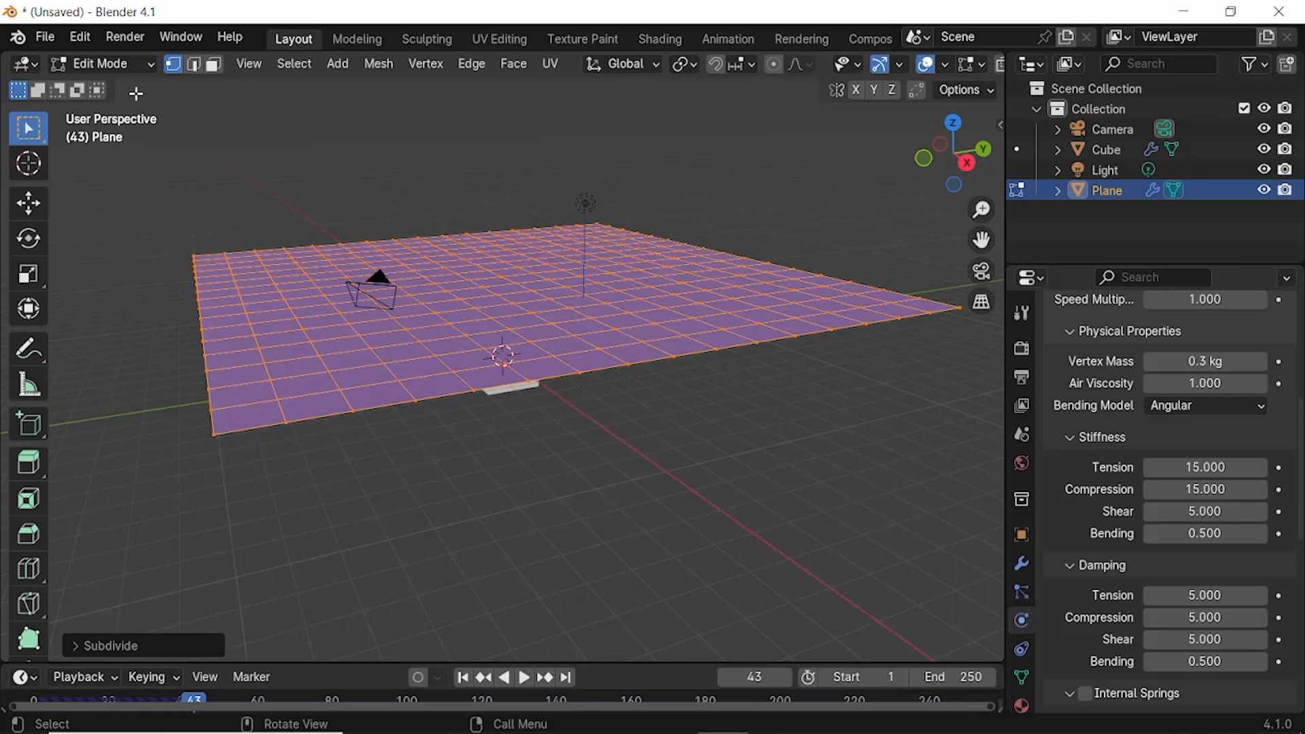
Step: Return to Object Mode and play the subdivided plane's cloth simulation from frame 0 to check its drape, ending back at frame 0
left_click(116, 64)
left_click(107, 86)
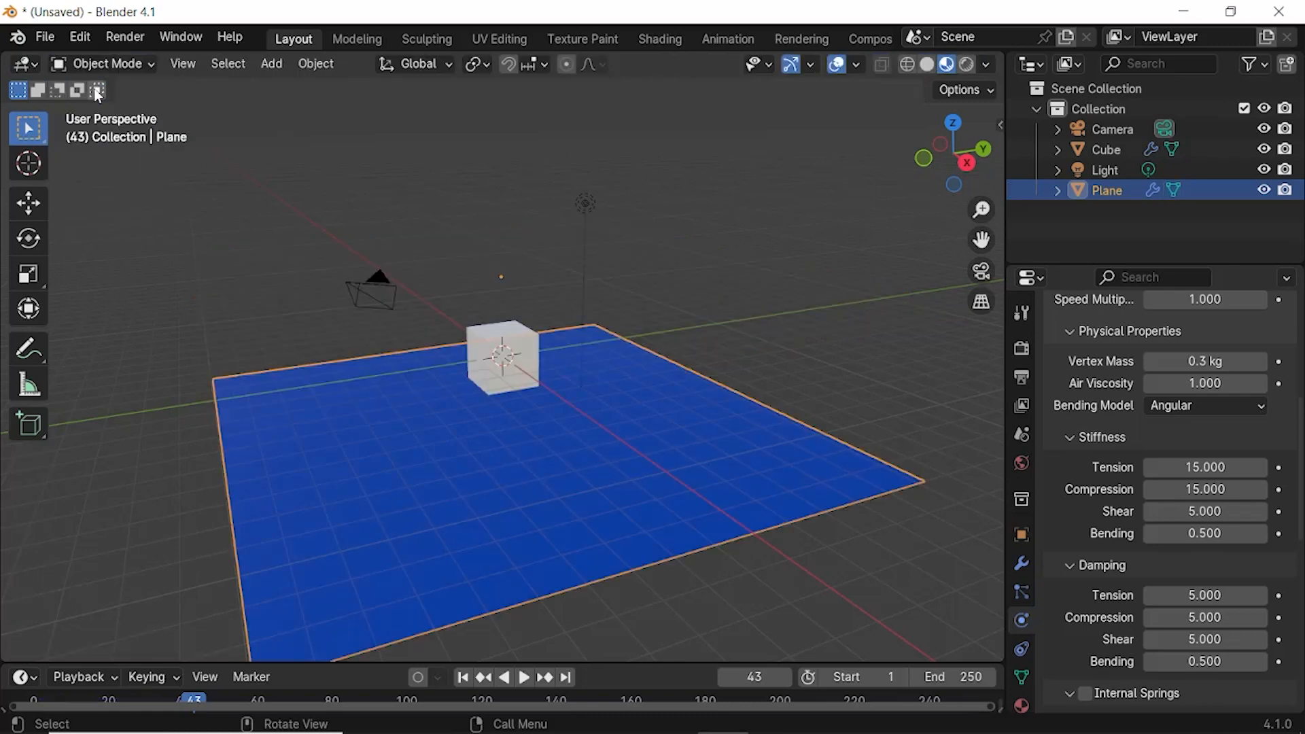
left_click_drag(193, 700, 24, 705)
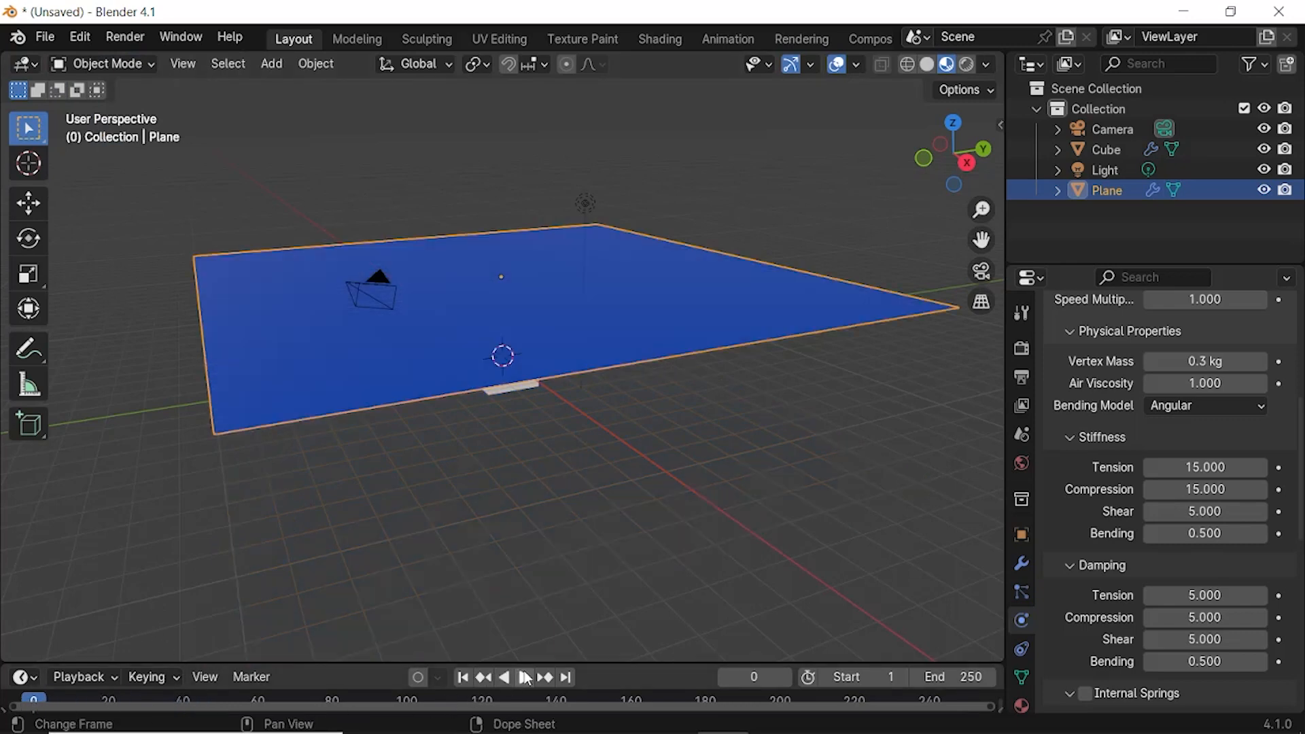
left_click(528, 678)
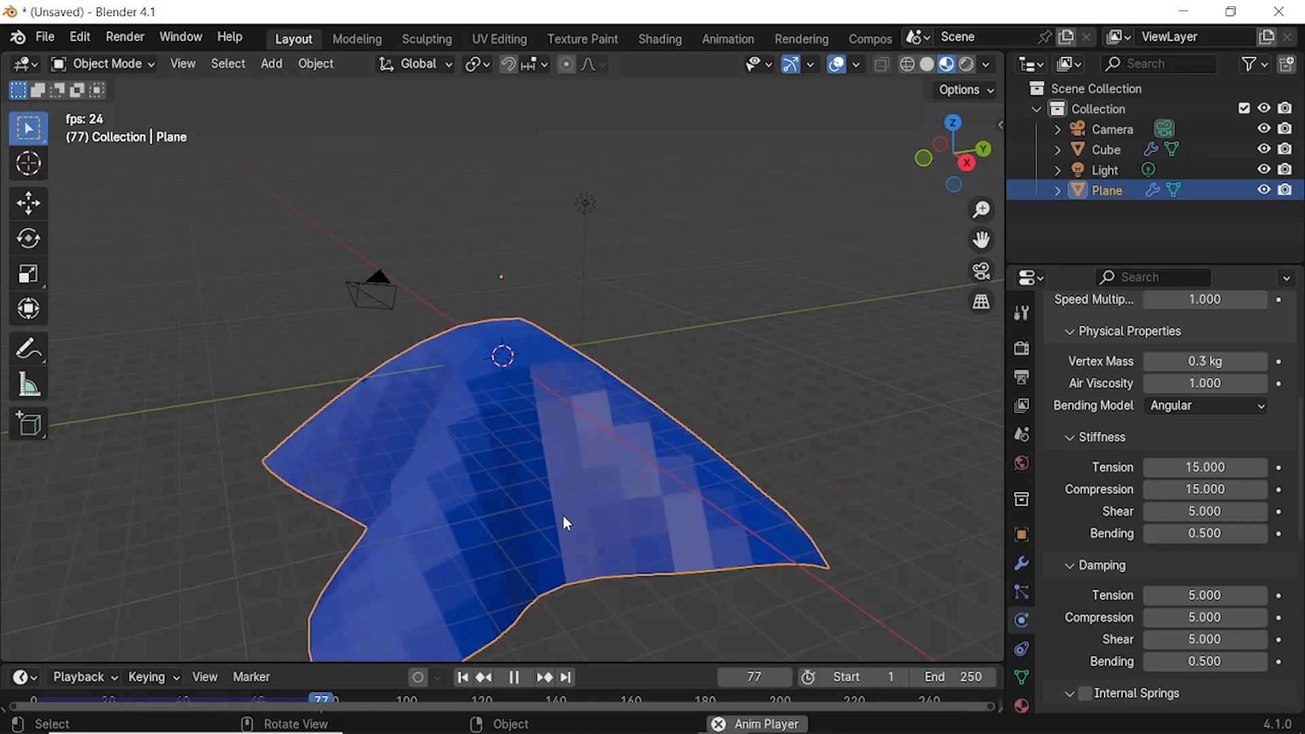
left_click(515, 678)
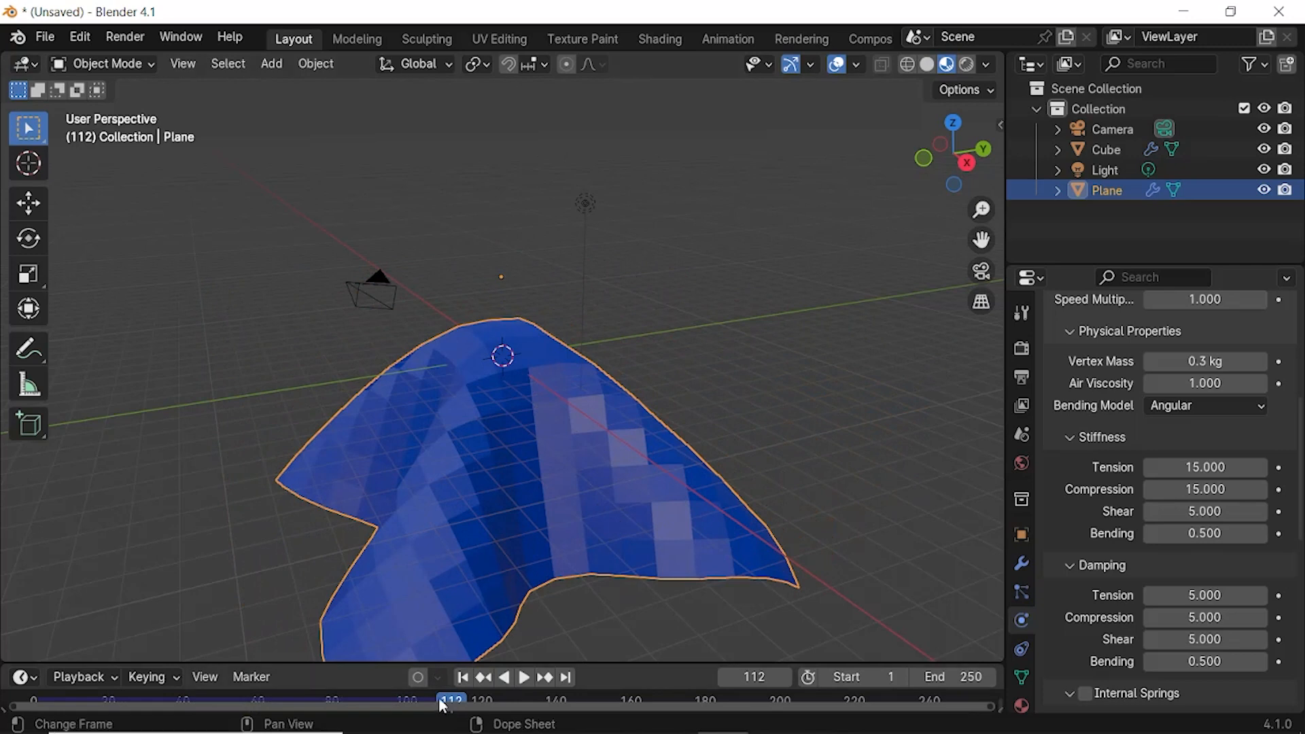
left_click_drag(443, 695, 977, 682)
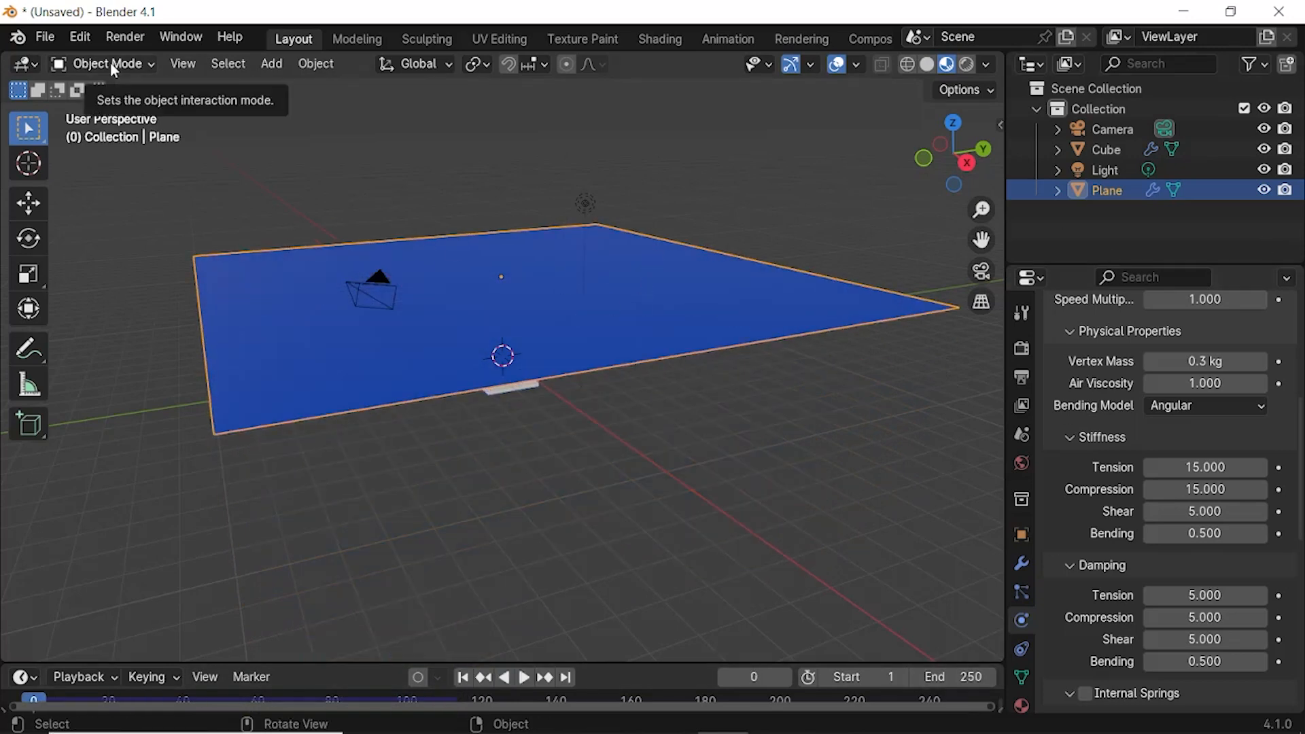
Step: Apply Shade Smooth to the cloth plane and replay the simulation to check its surface, ending back at frame 0
right_click(326, 154)
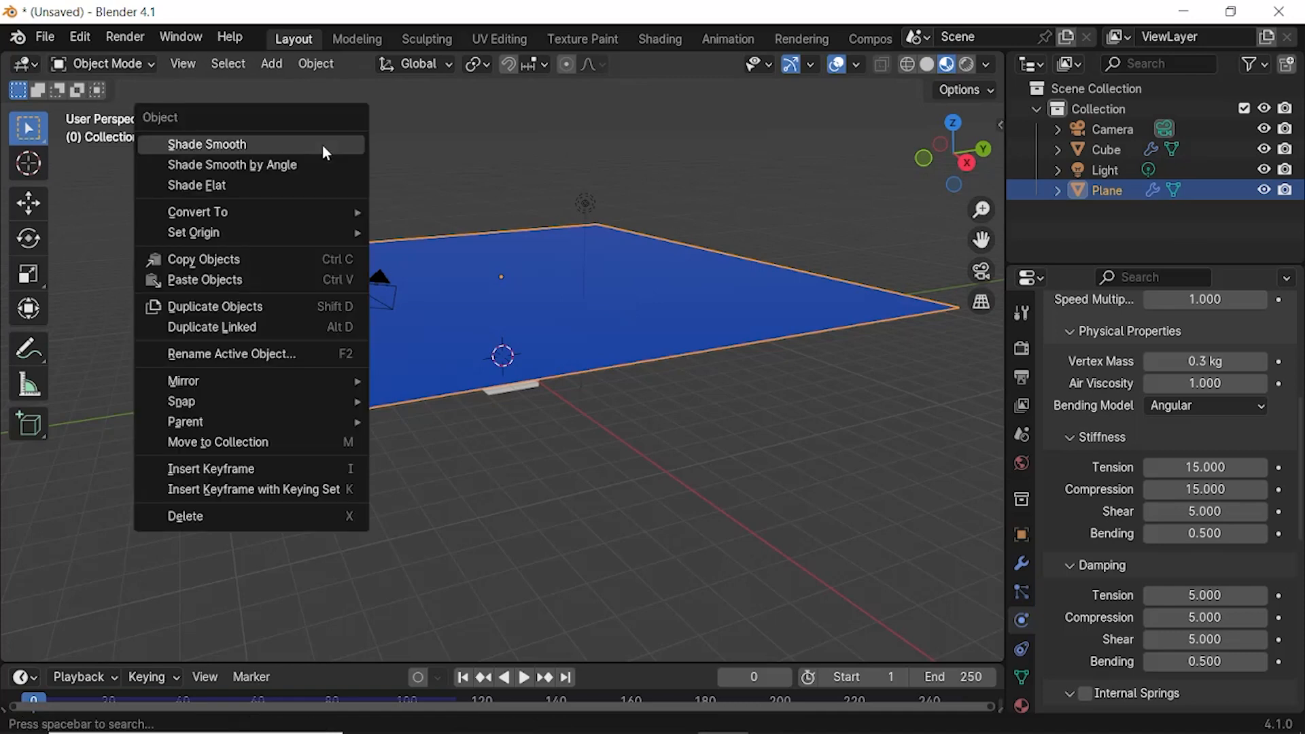
left_click(239, 146)
left_click(533, 677)
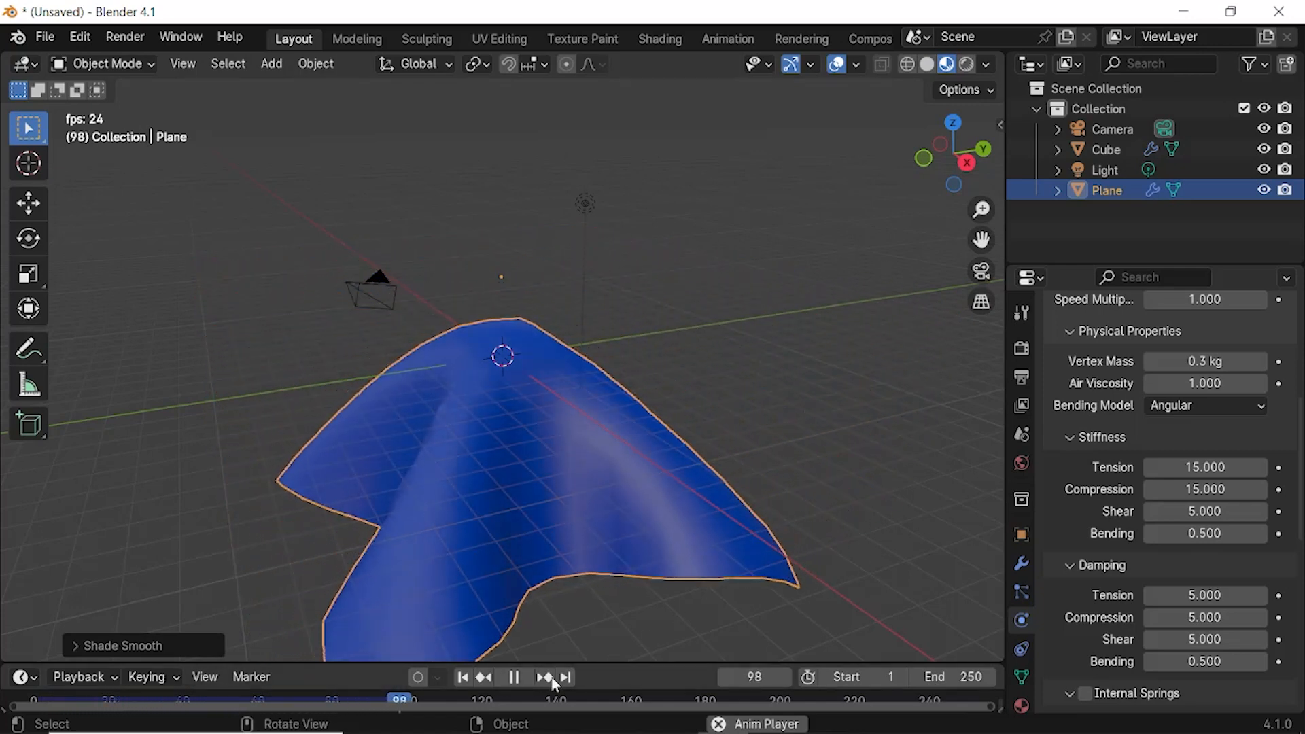
left_click(512, 678)
key("space")
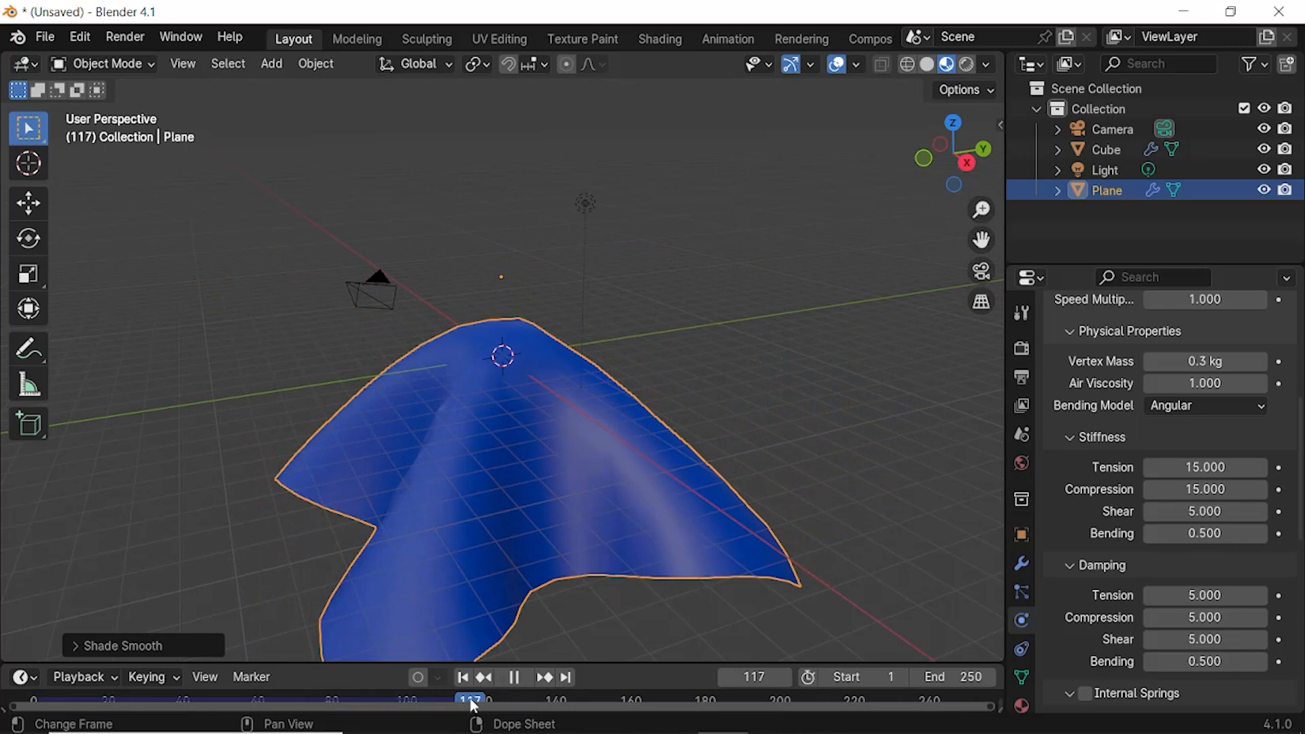
left_click_drag(431, 697, 21, 681)
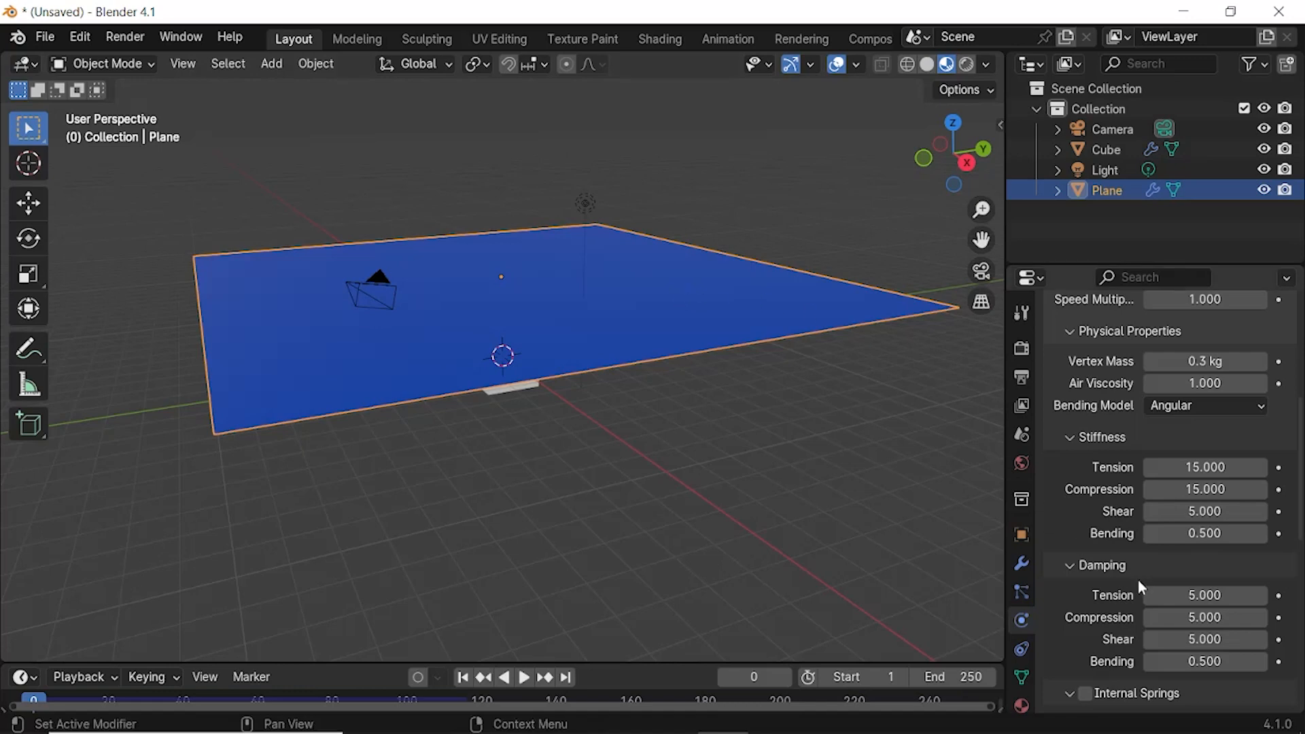
Step: Set the cloth's Vertex Mass to 3 kg in its Physical Properties
scroll(1121, 598, "up", 5)
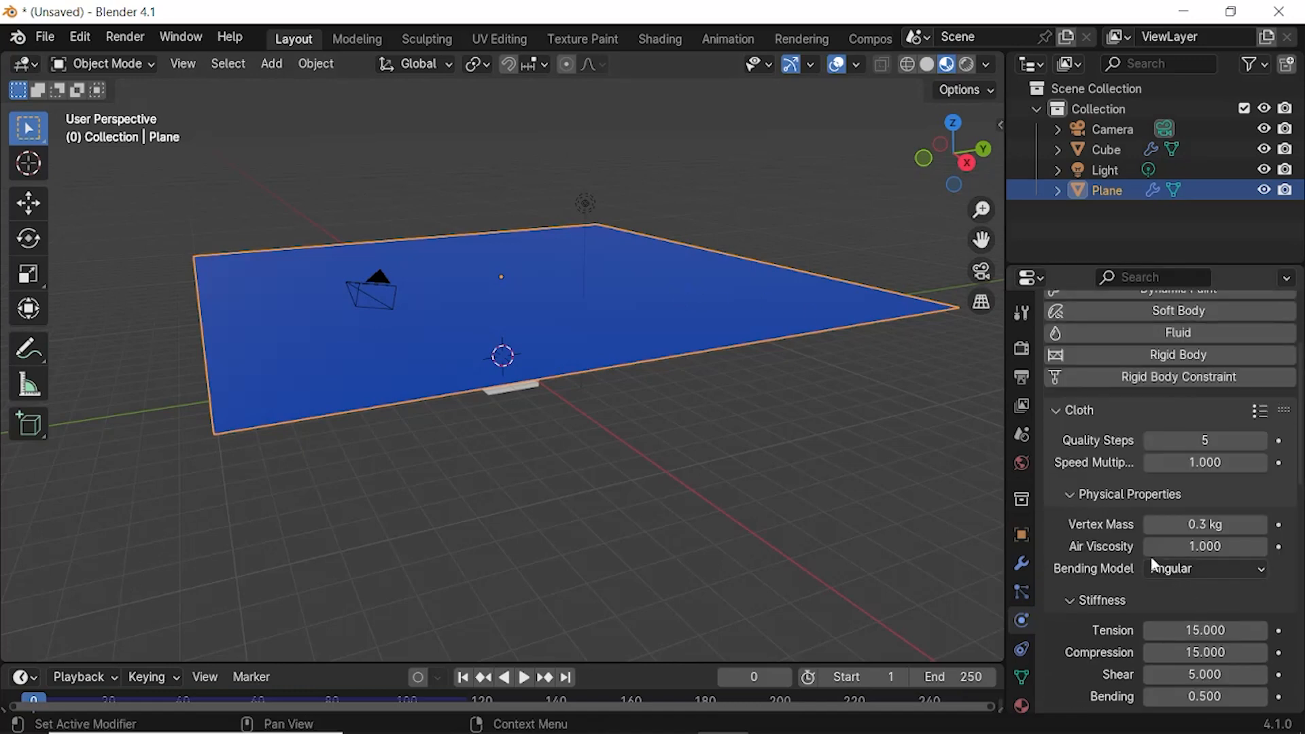
left_click(1200, 524)
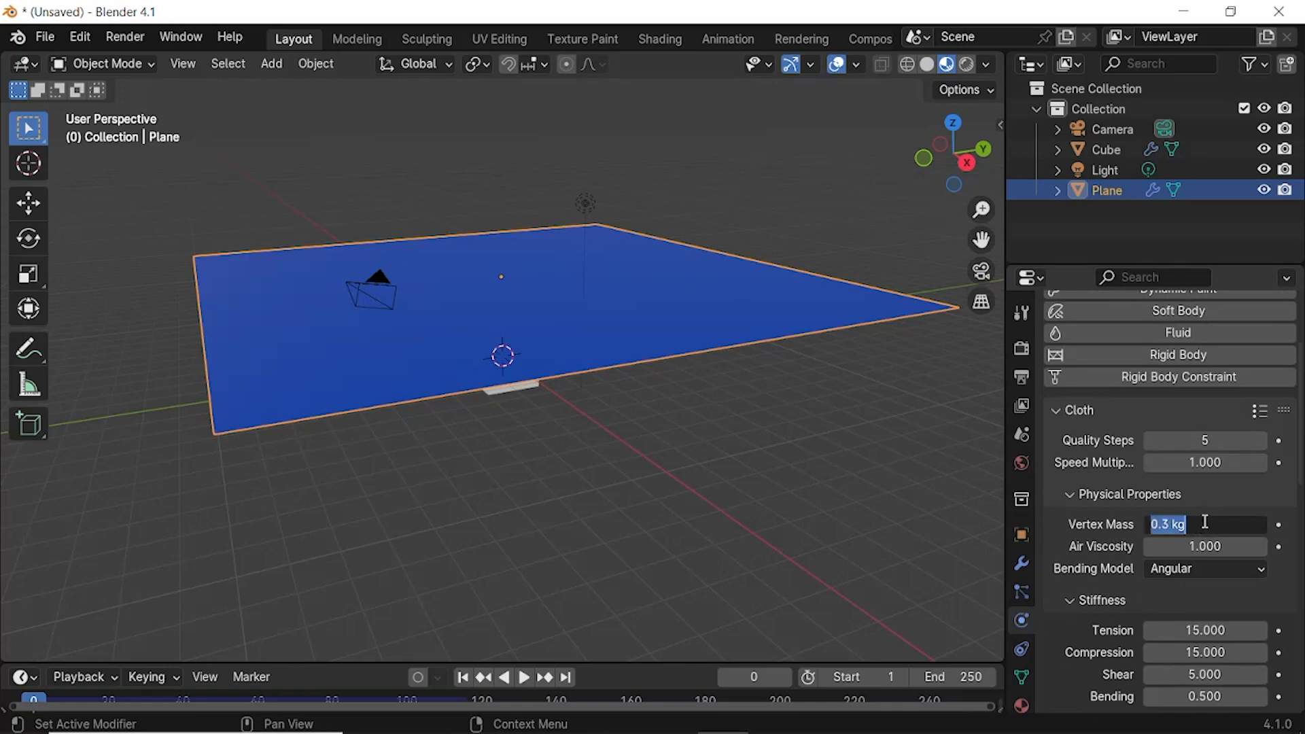
type("3")
key("Return")
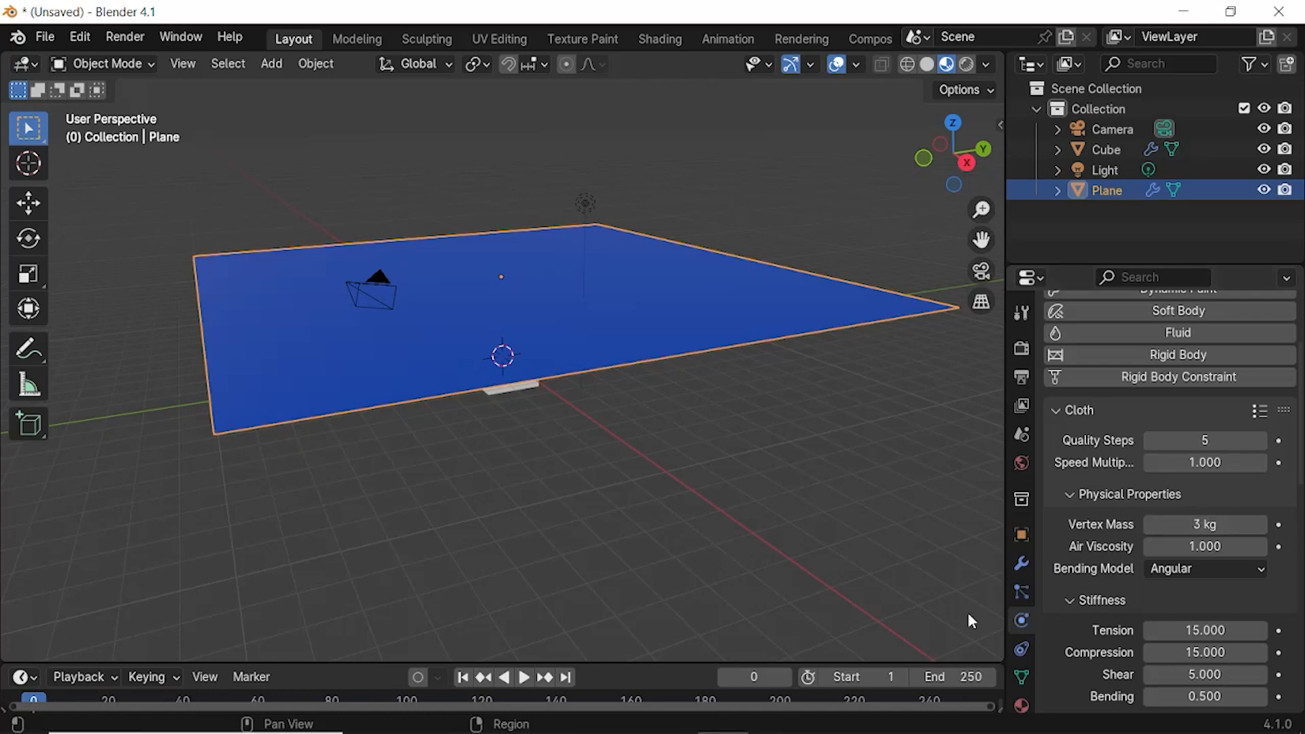
Step: Play the simulation to check how the heavier cloth behaves on the cube, and return to frame 0
left_click(520, 677)
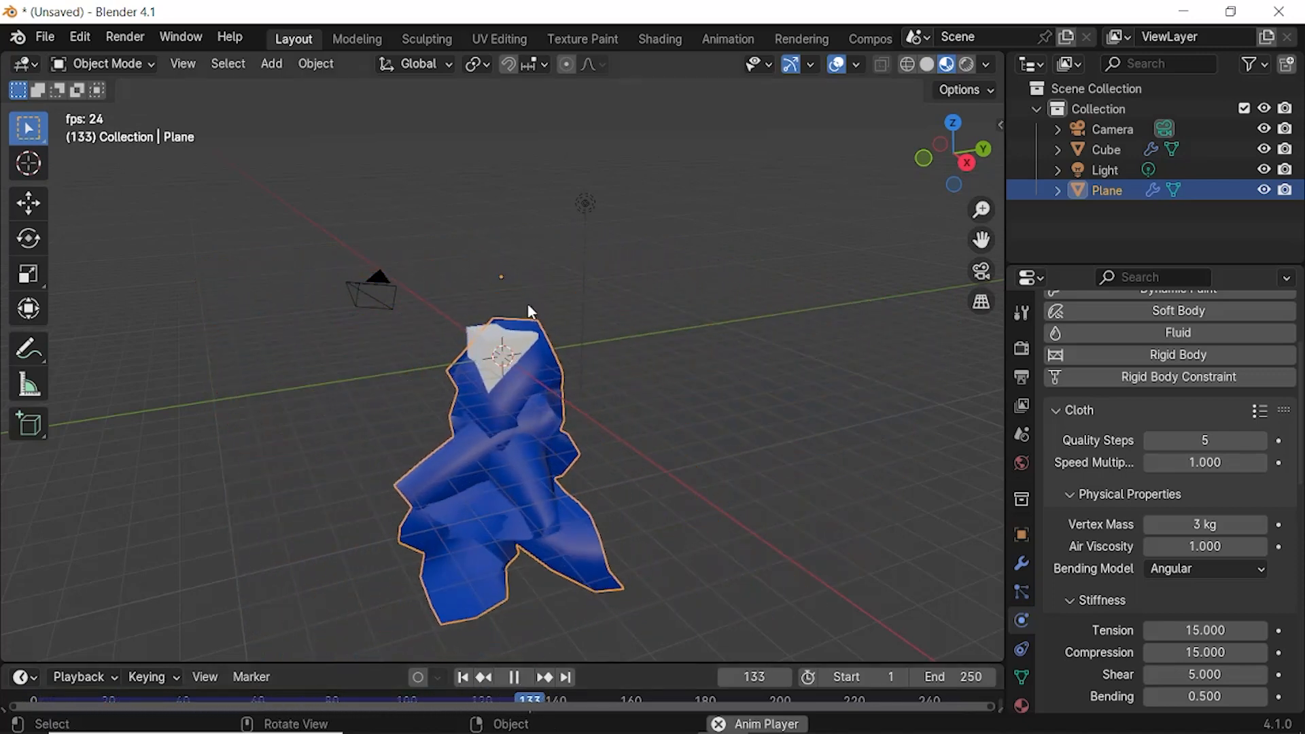
left_click(513, 680)
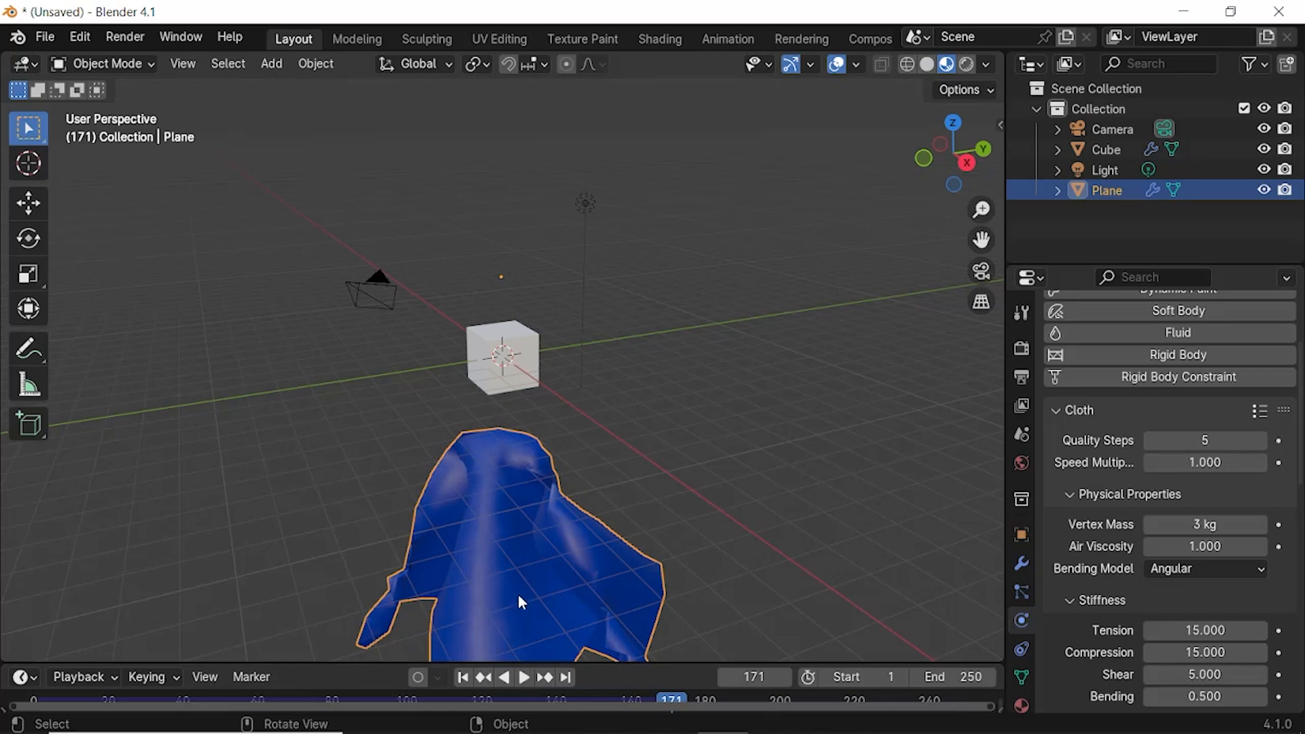
left_click(524, 678)
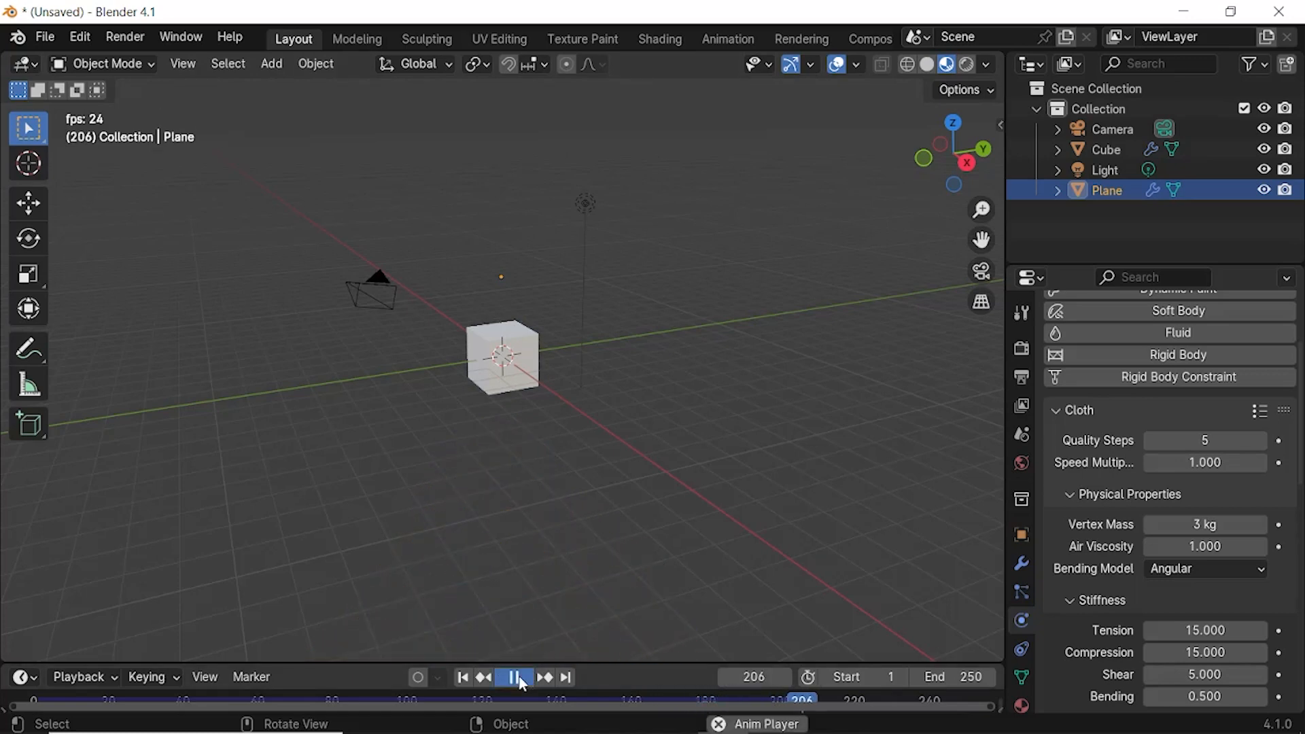
left_click(518, 679)
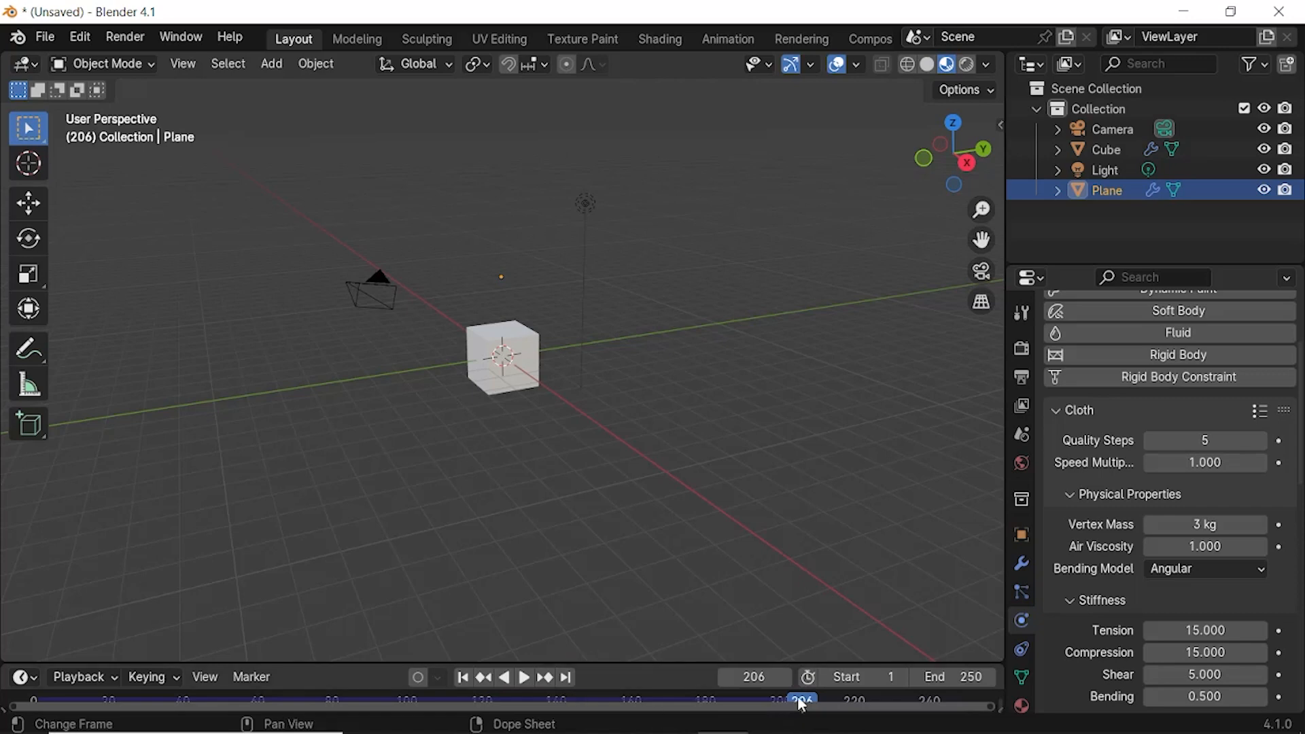
left_click_drag(800, 699, 28, 666)
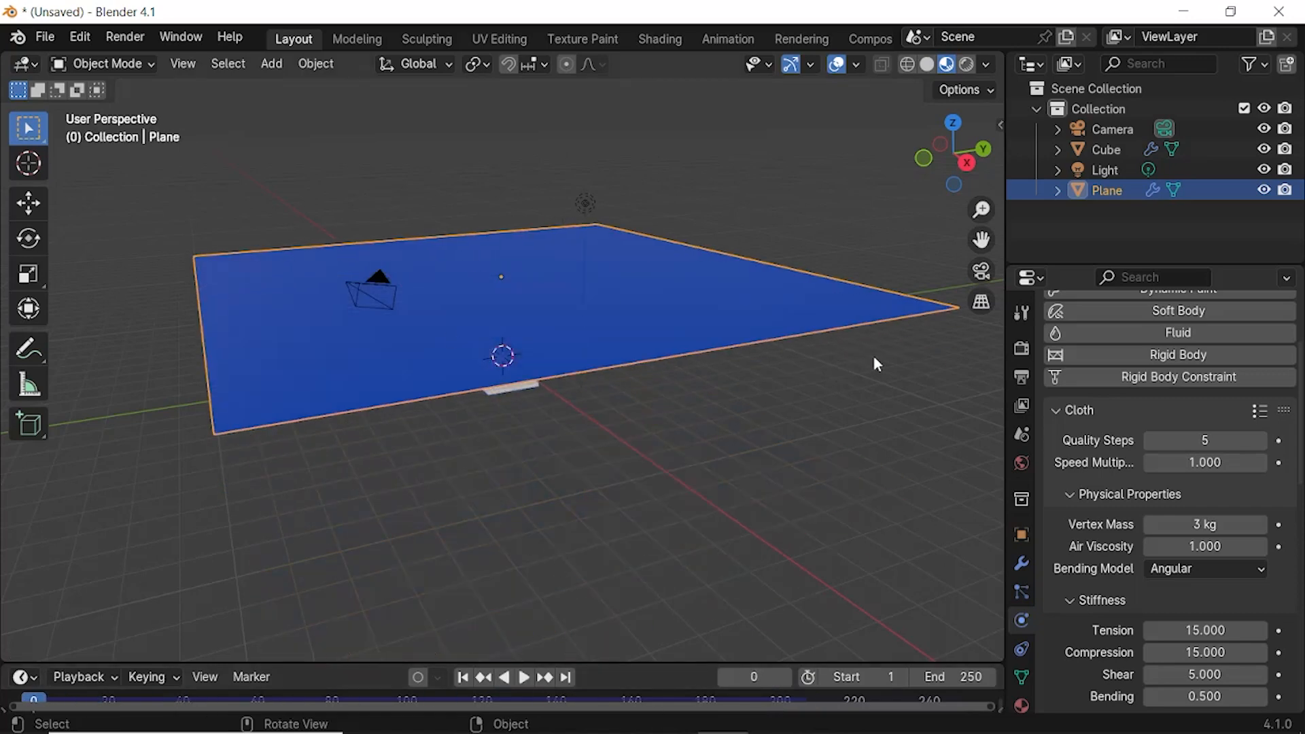
Step: Set the cloth's Quality Steps to 10
left_click(1179, 439)
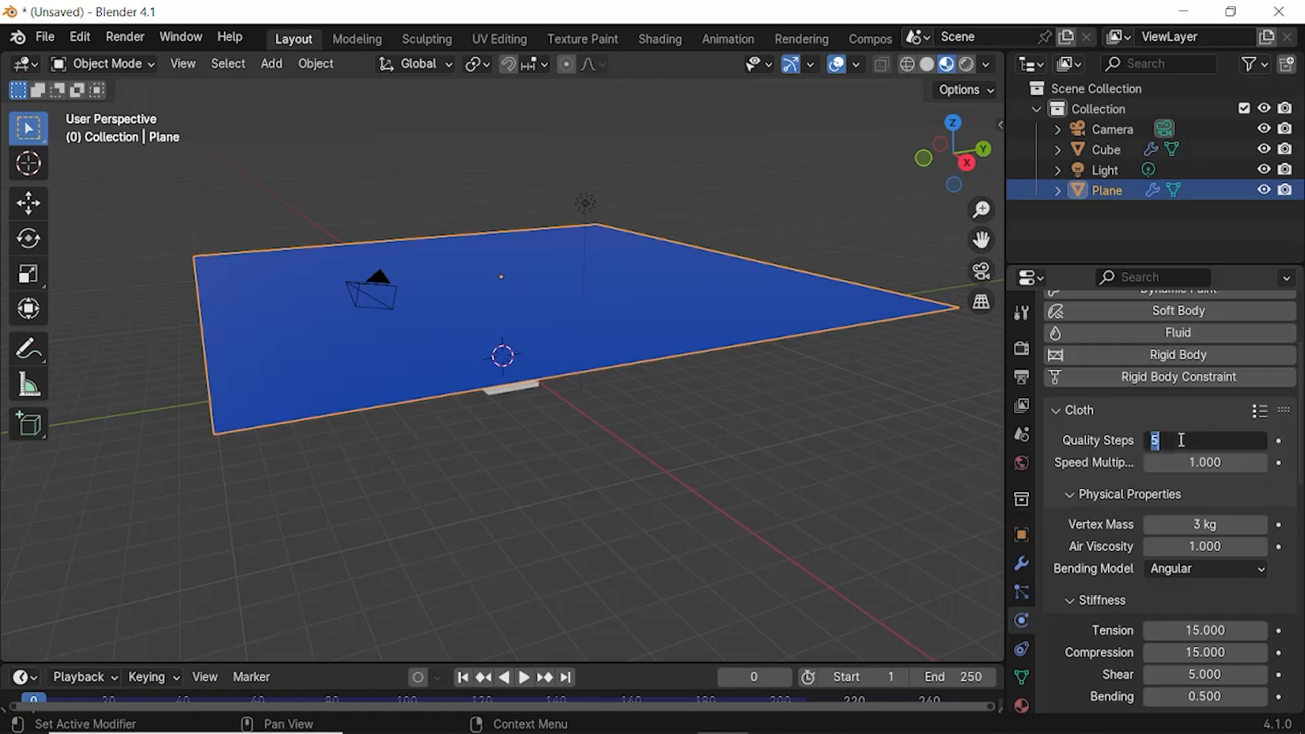
type("10")
key("Return")
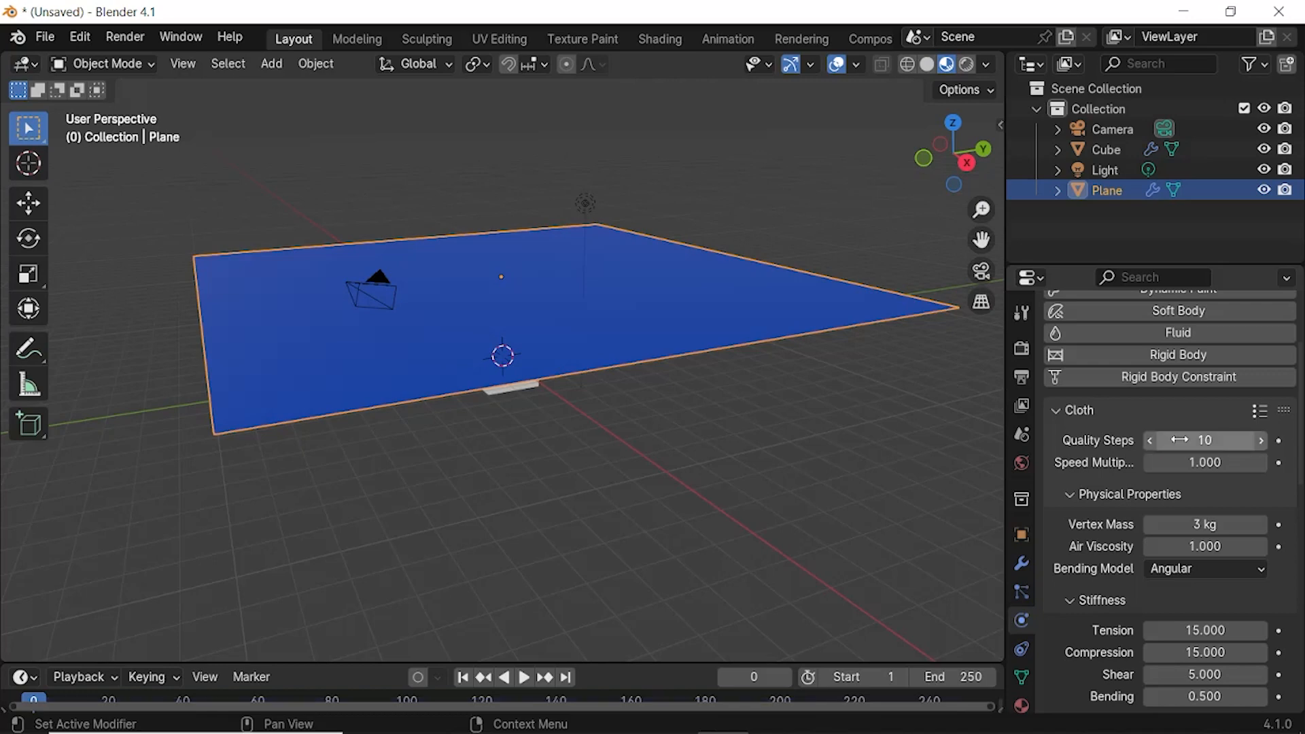
Step: Play the simulation through to check how the cloth collides with the cube at the higher quality, and return to frame 0
left_click(523, 676)
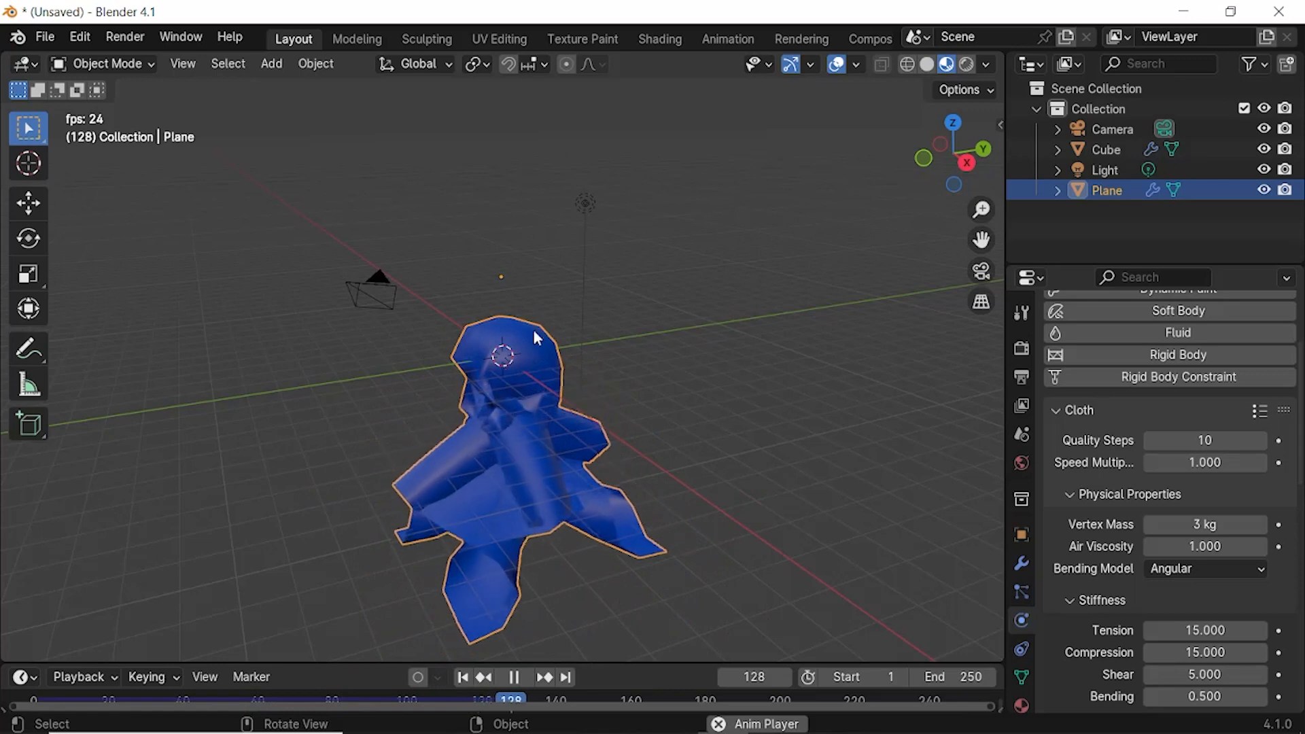
left_click(514, 679)
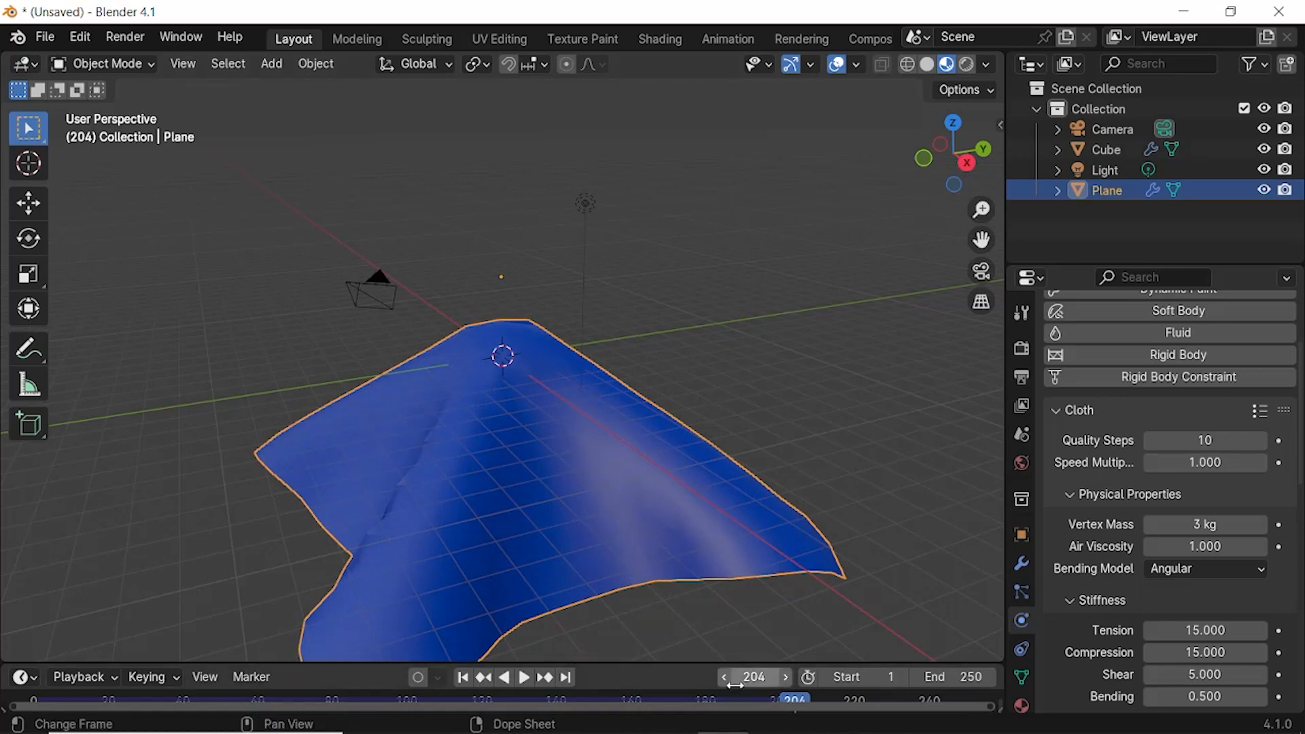
left_click(523, 678)
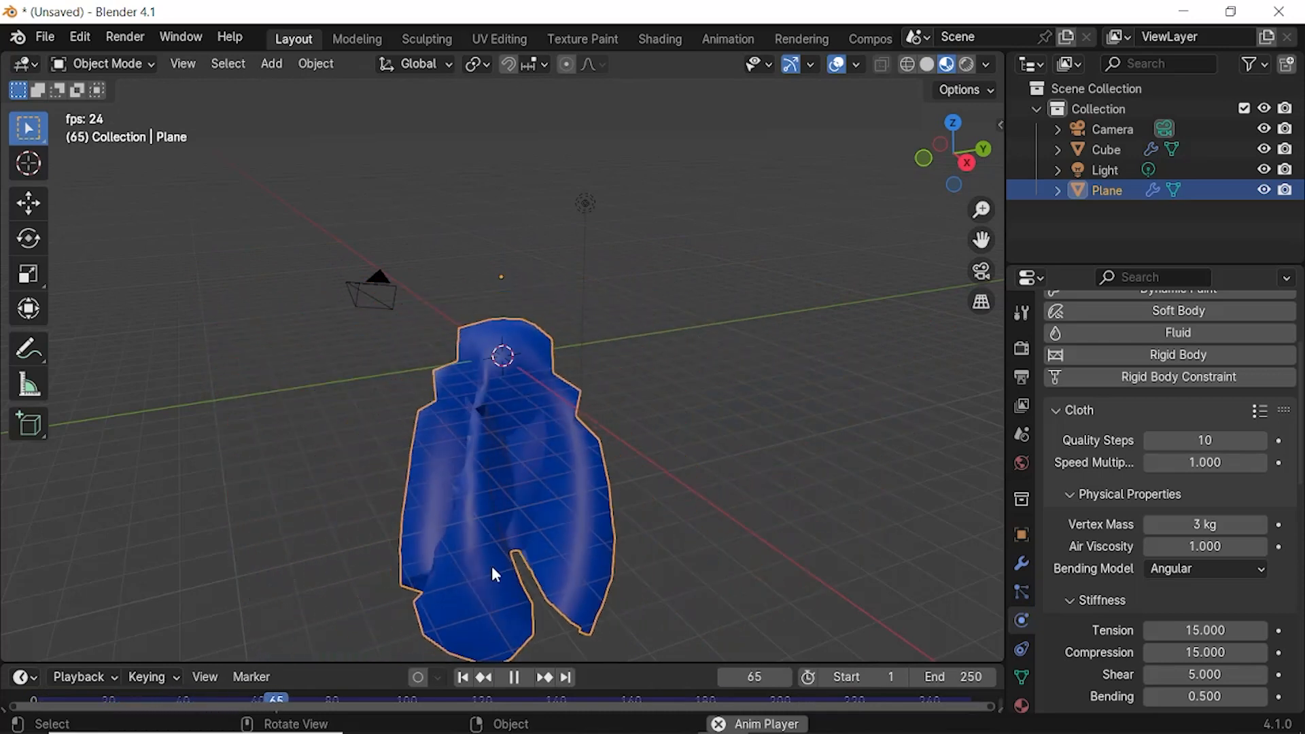
left_click(521, 680)
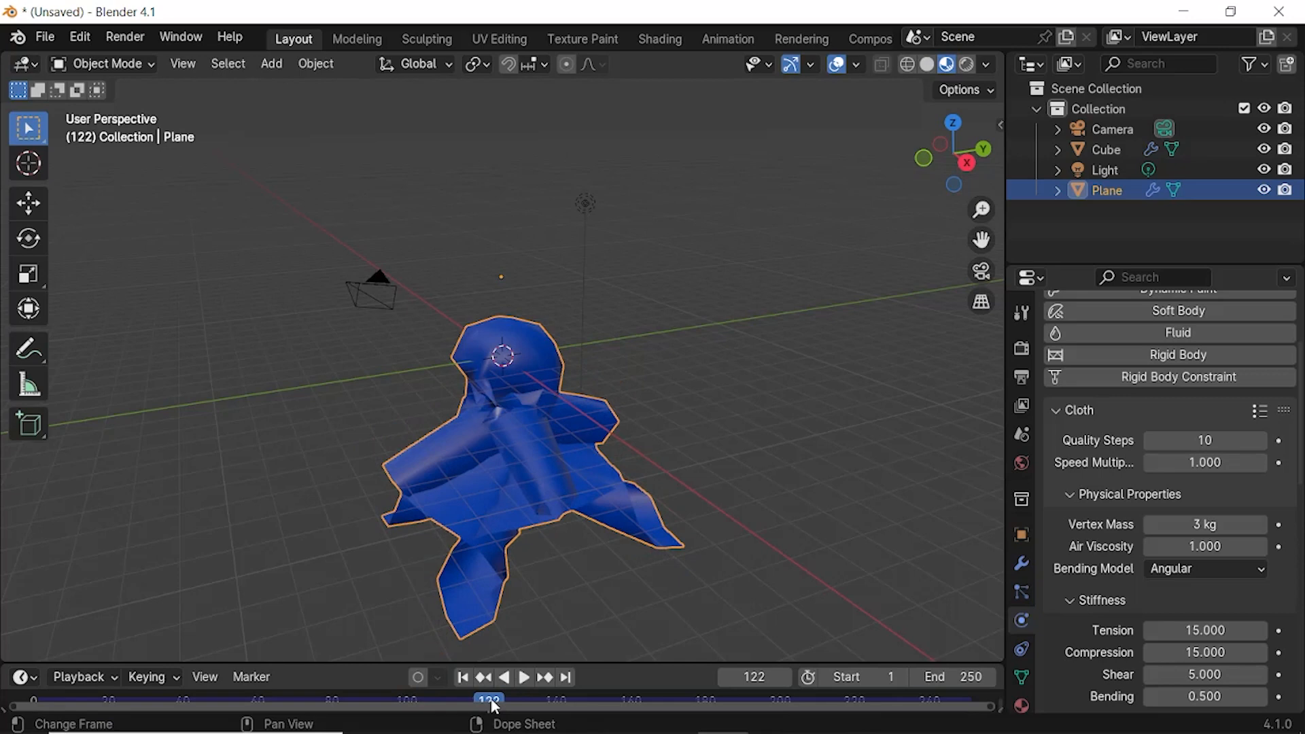
left_click_drag(491, 701, 30, 702)
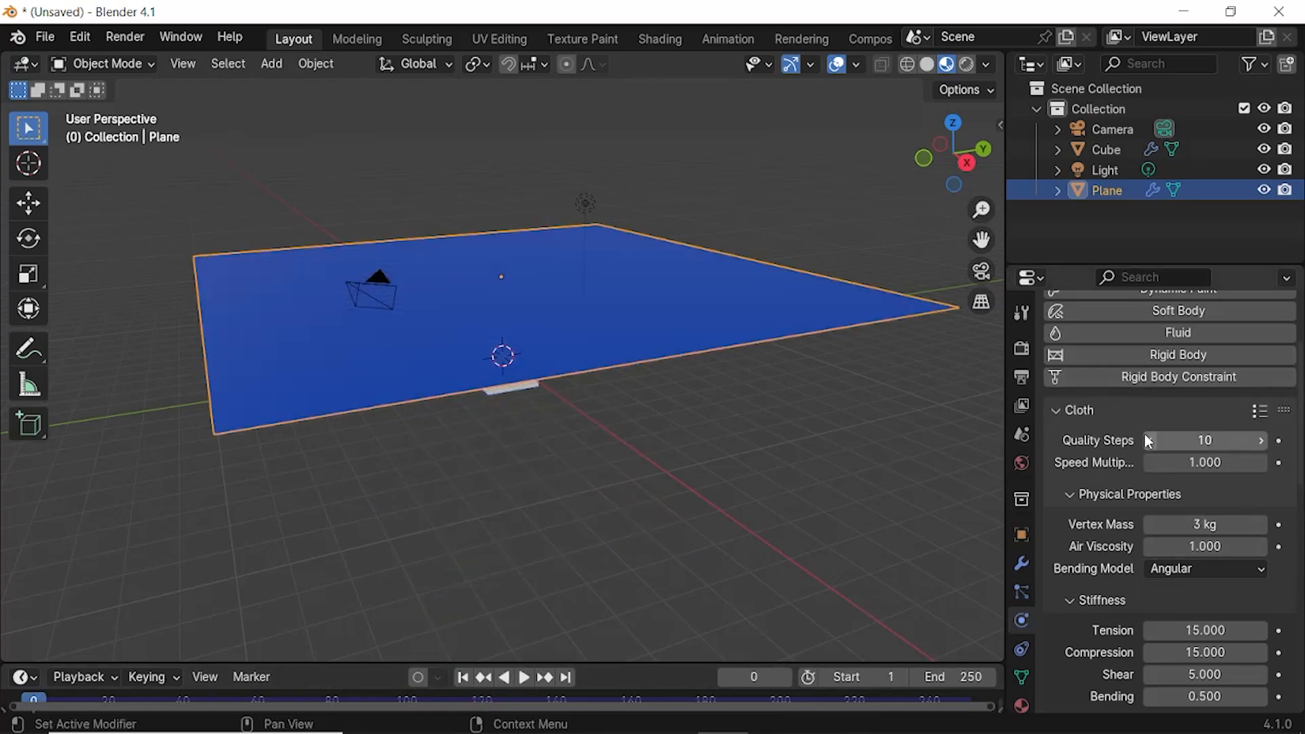
Step: Expand the cloth's Collisions settings and enable Self Collisions
scroll(1144, 462, "down", 5)
scroll(1150, 529, "down", 15)
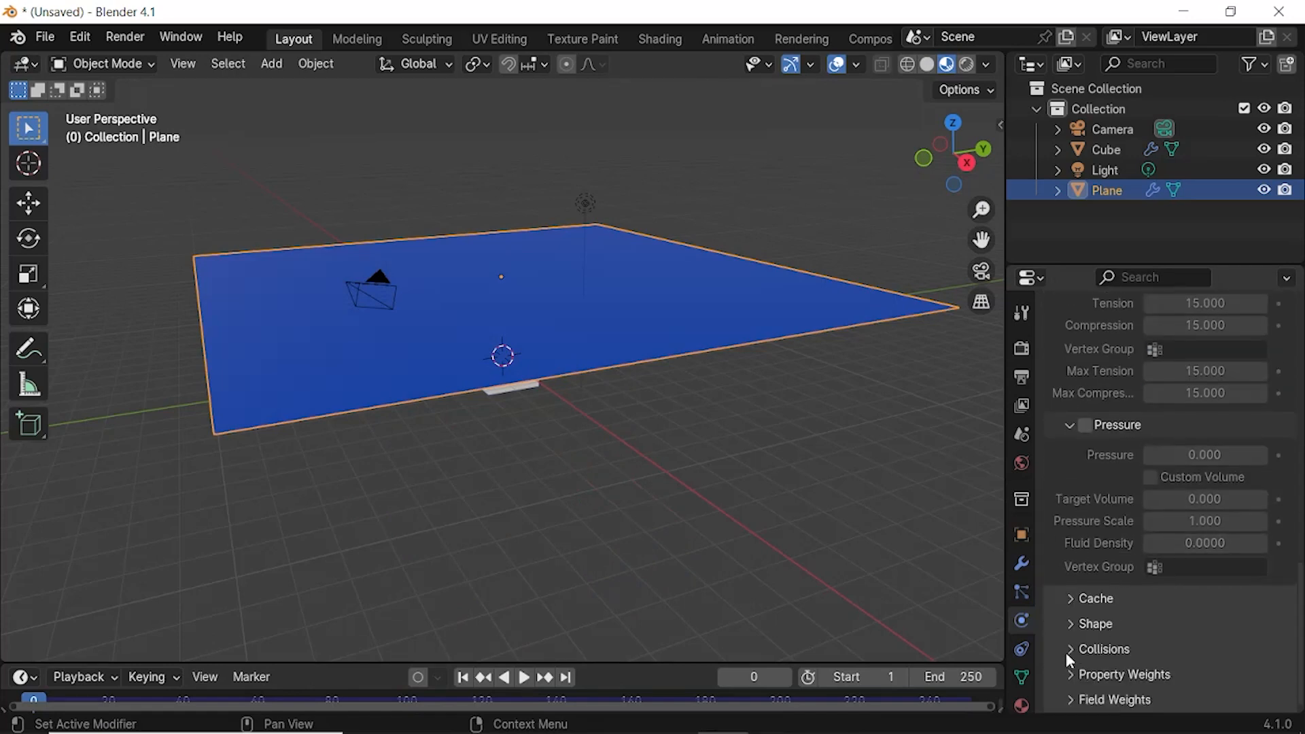
left_click(1070, 651)
scroll(1111, 628, "down", 4)
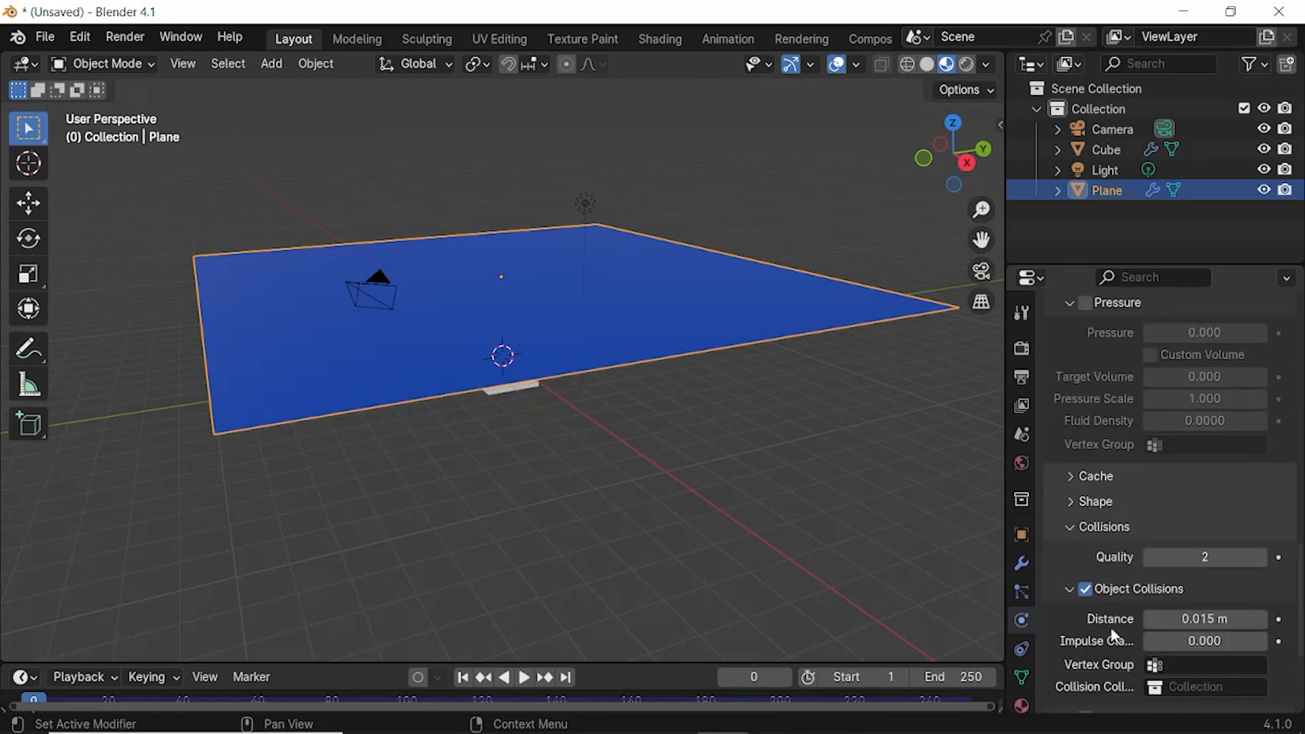
scroll(1113, 635, "down", 4)
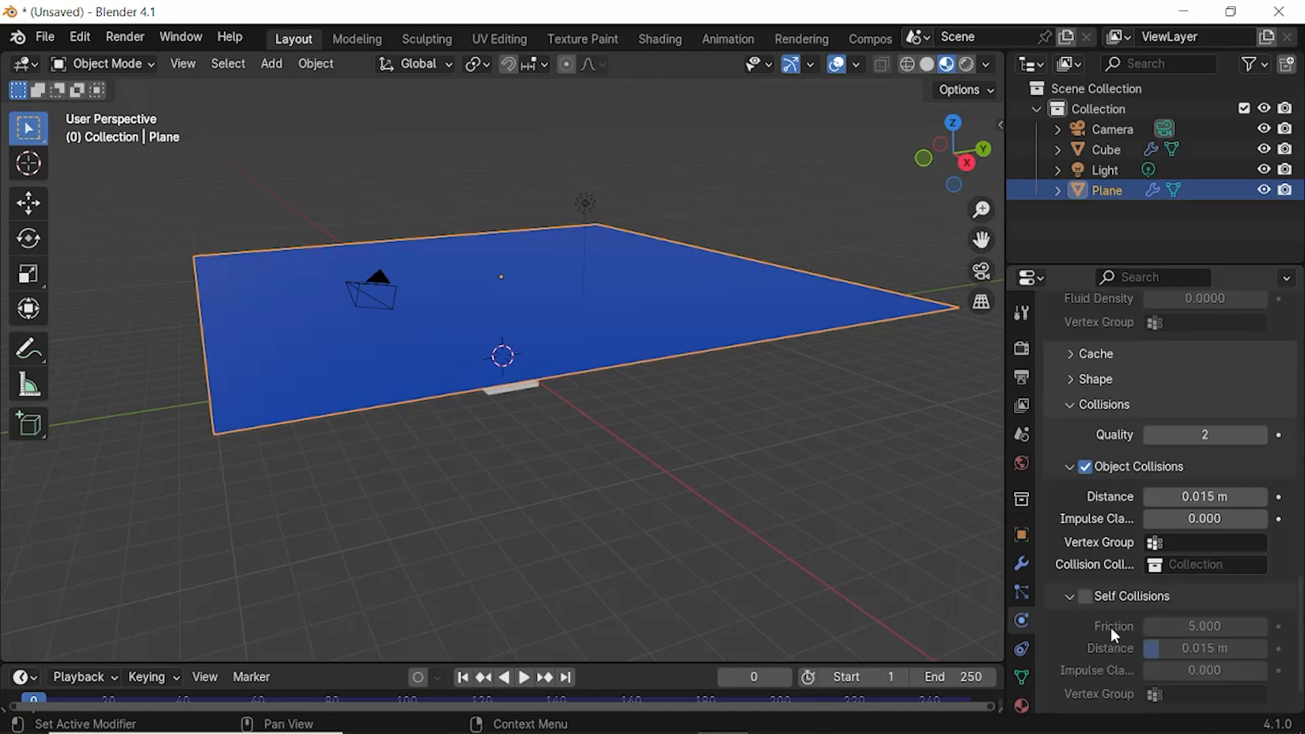
scroll(1110, 626, "down", 2)
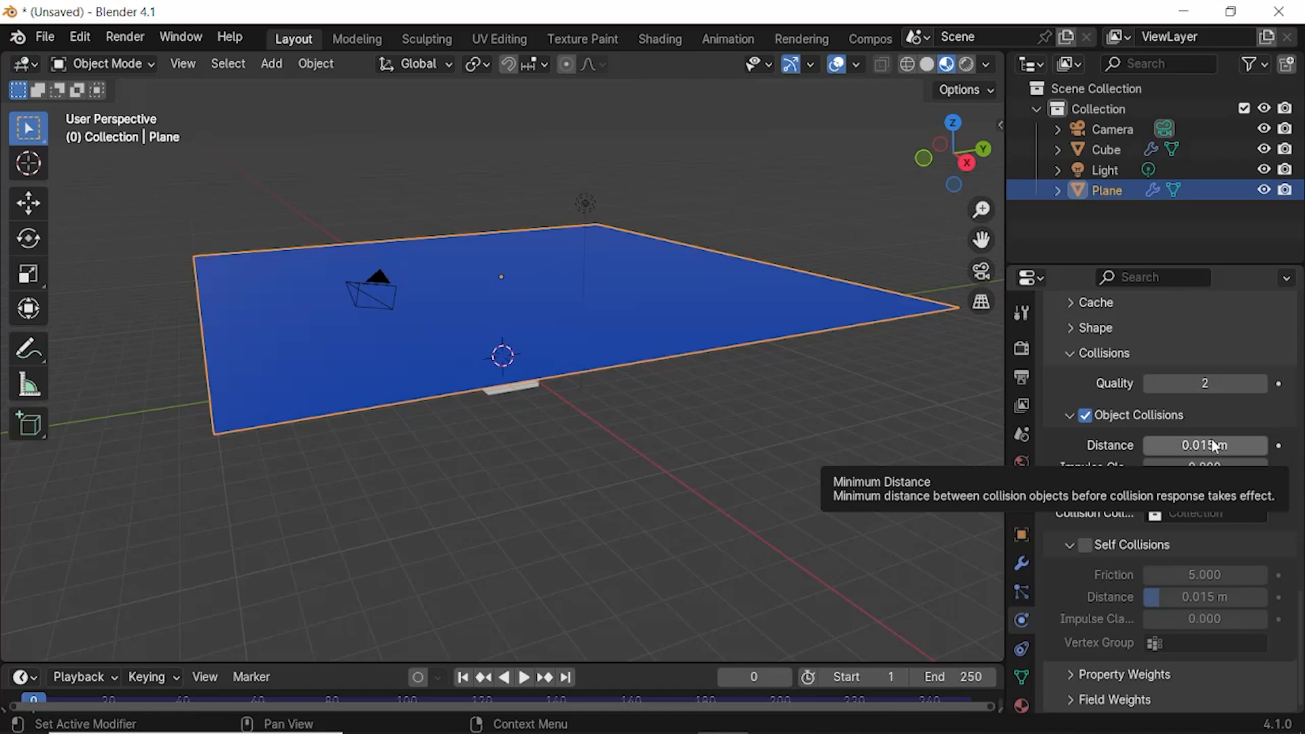
left_click(1086, 545)
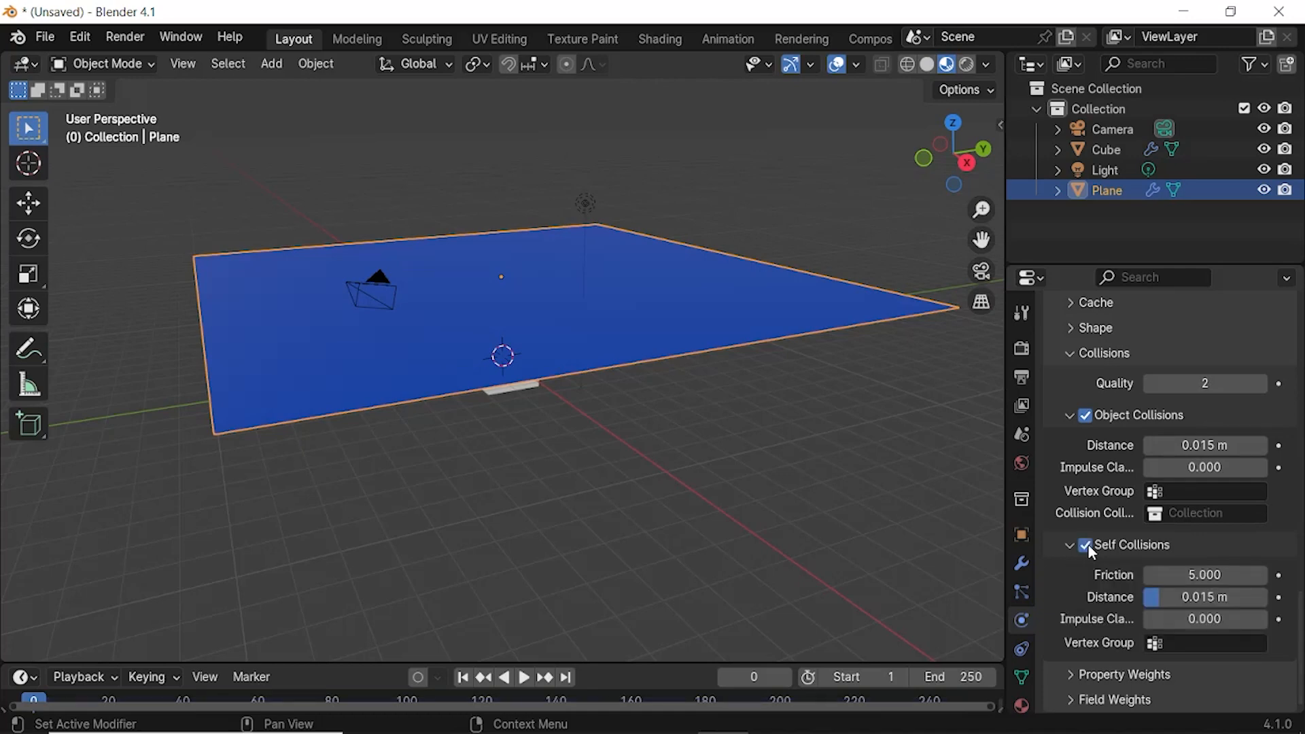
Step: Play the simulation to check how the cloth folds with Self Collisions enabled, and jump back to the first frame
left_click(524, 678)
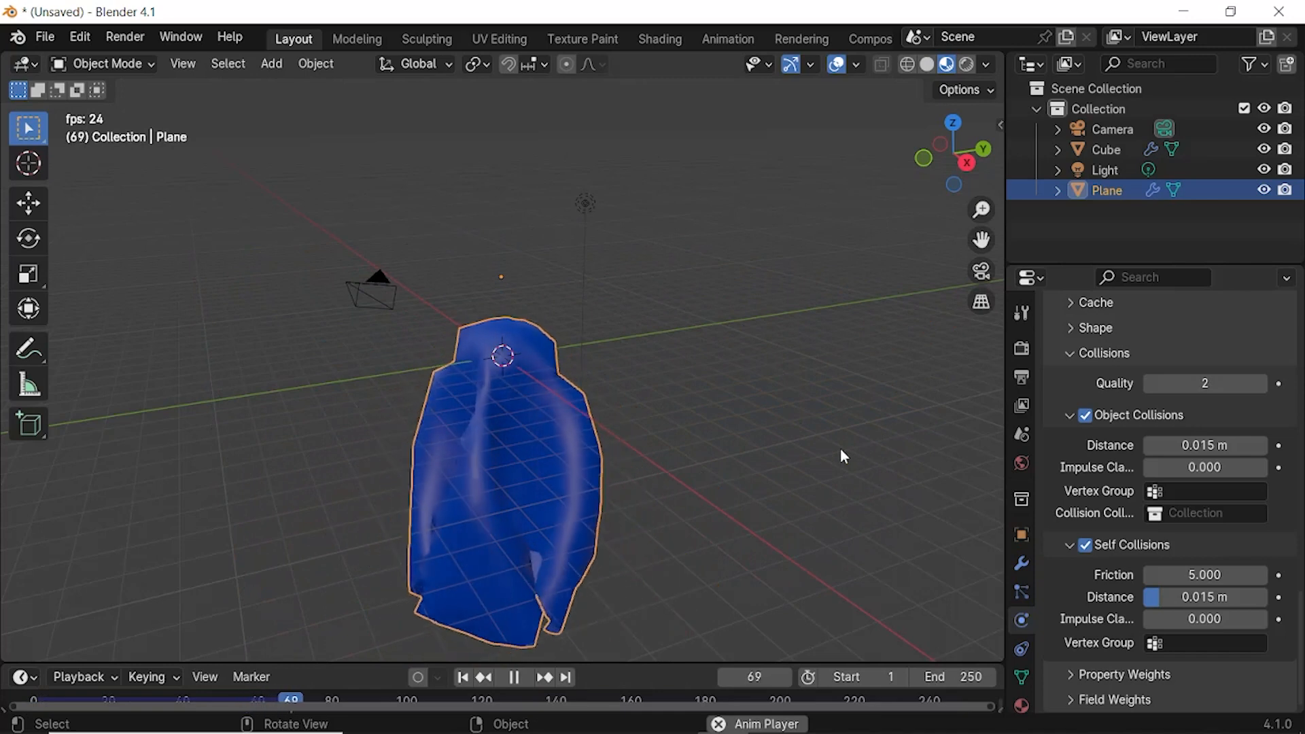
left_click(513, 677)
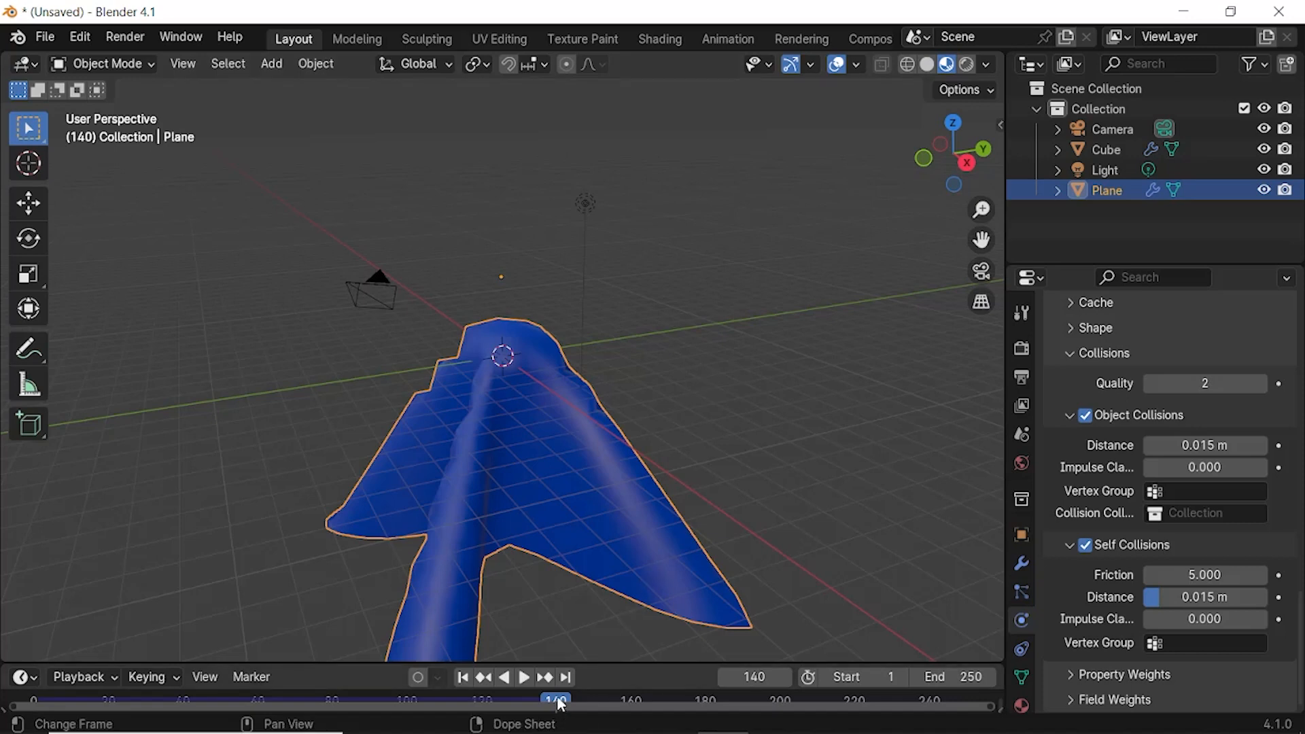
left_click(463, 677)
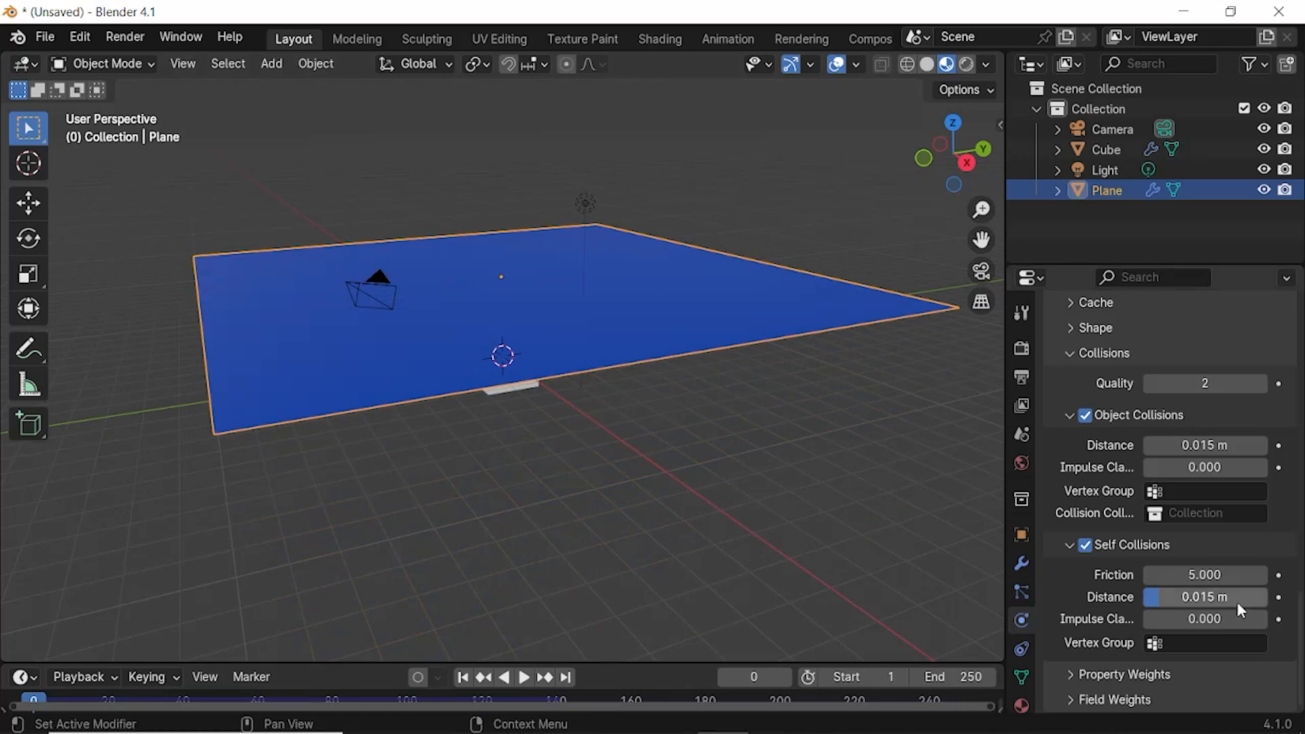
Step: Review the plane's cloth physics settings, including stiffness, damping and the available cloth presets
scroll(1238, 607, "up", 12)
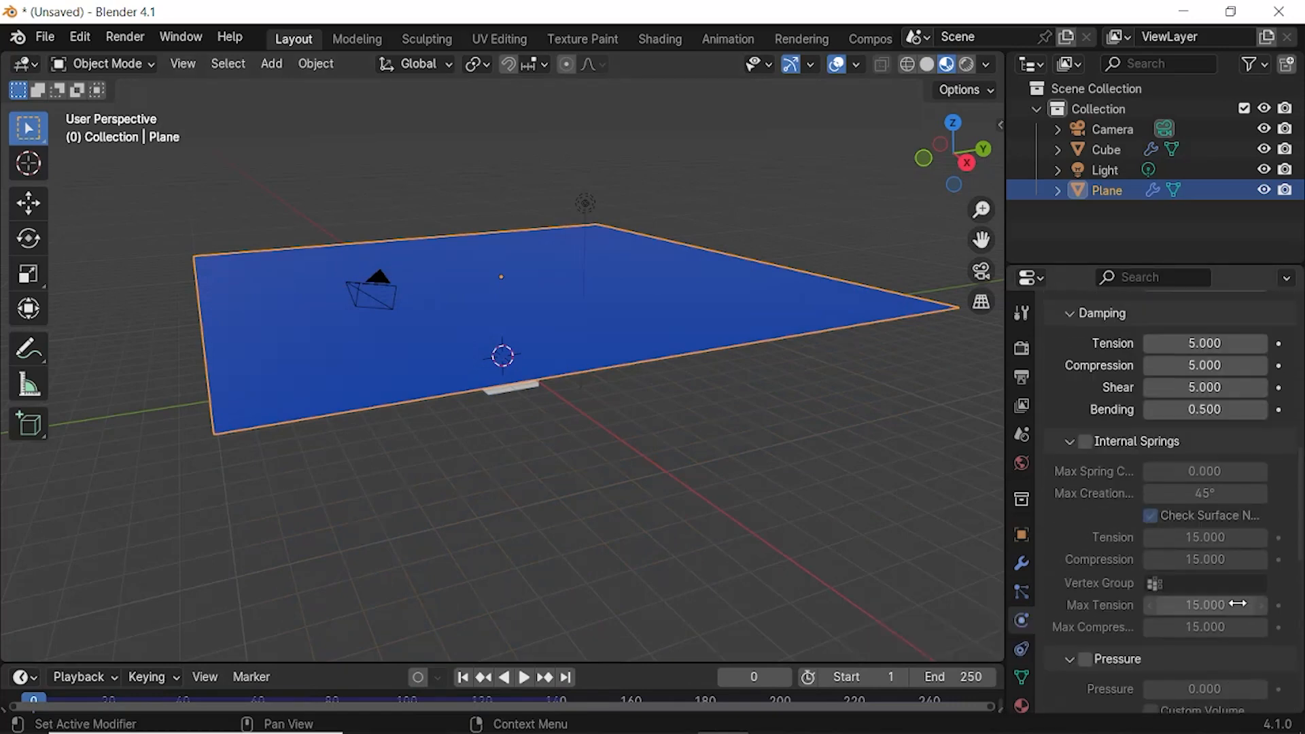
scroll(1236, 604, "up", 15)
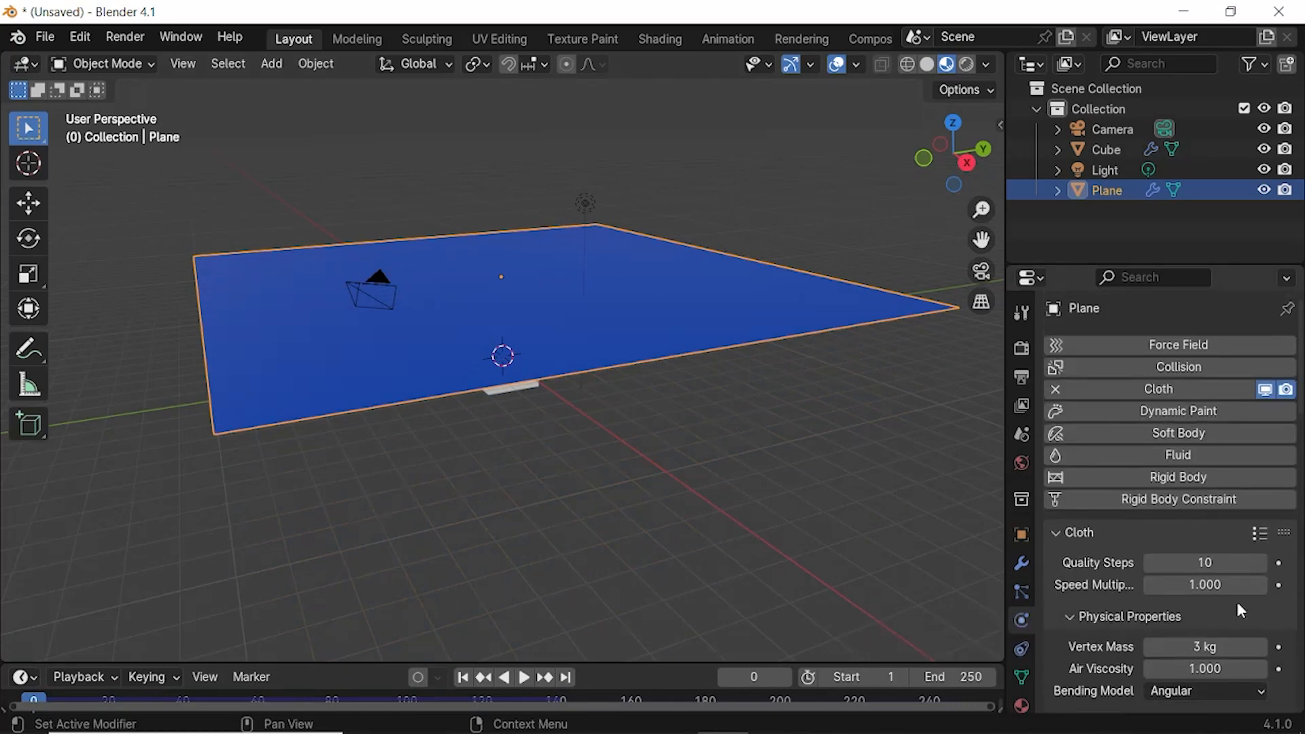
scroll(1237, 601, "down", 6)
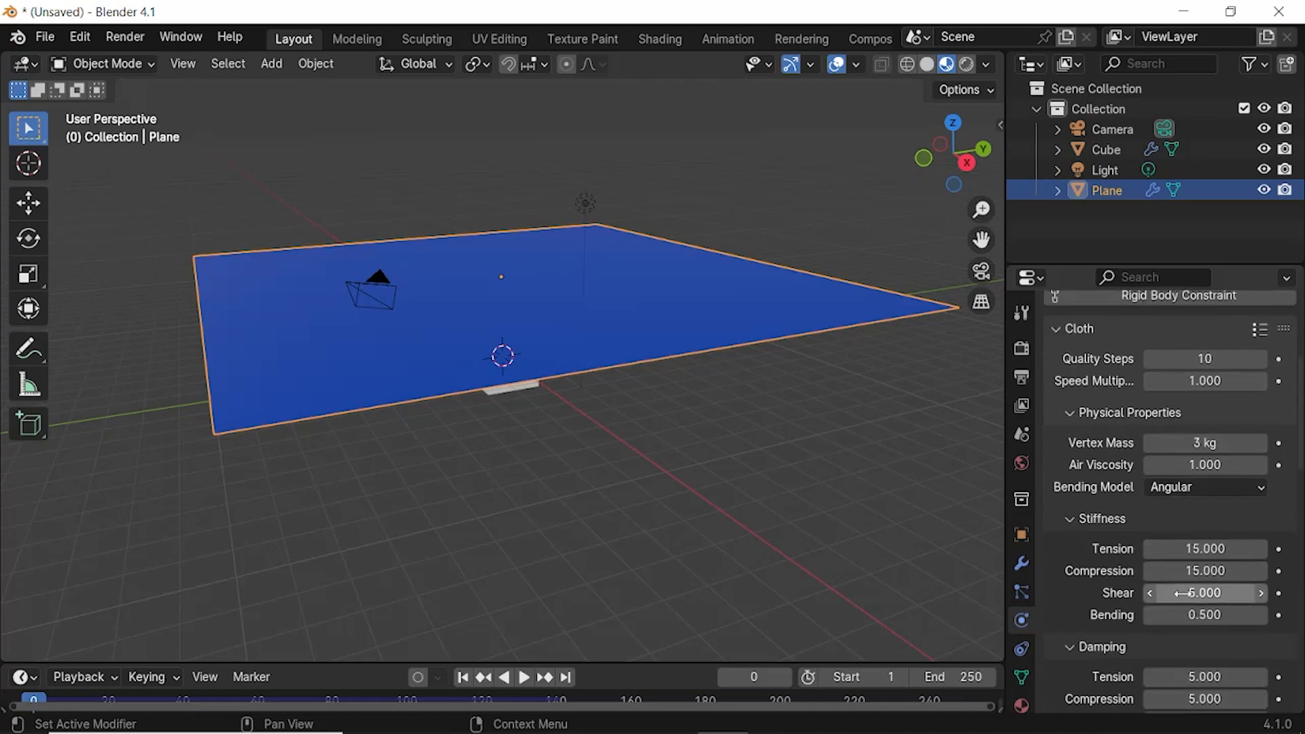
scroll(1179, 622, "down", 3)
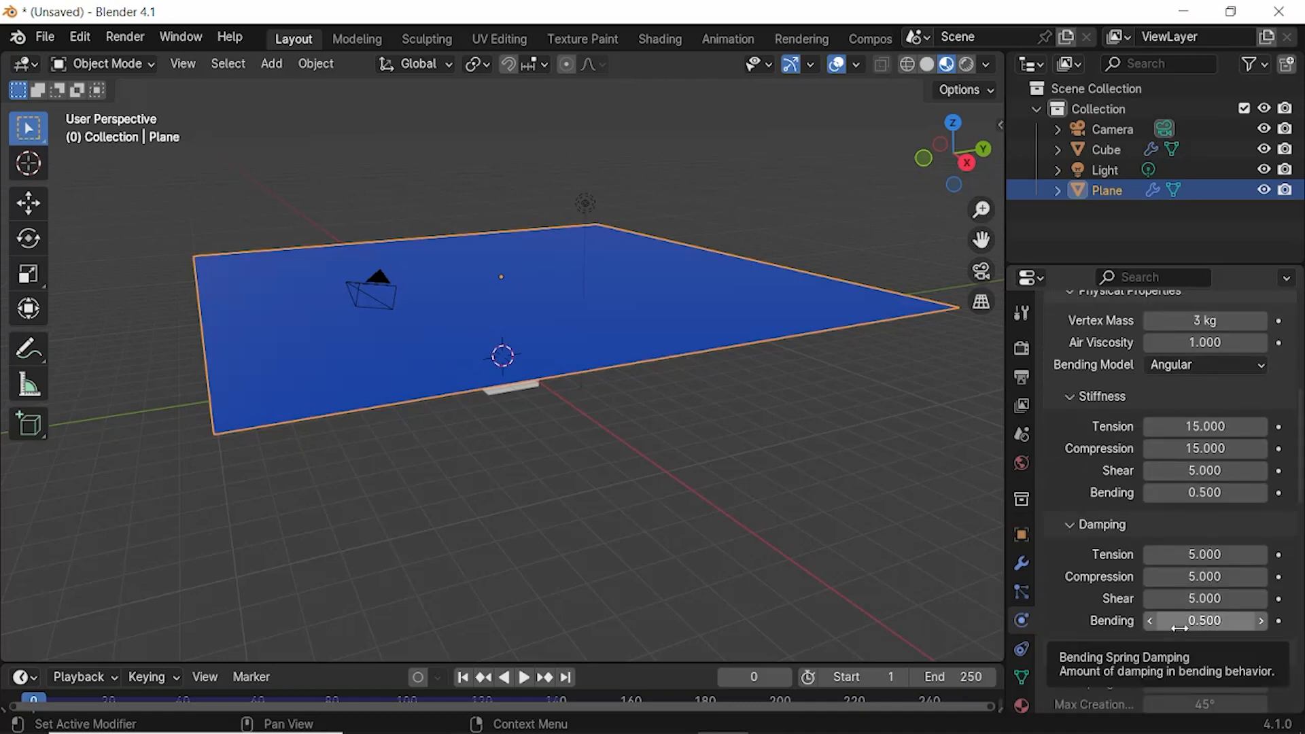
scroll(1179, 628, "up", 5)
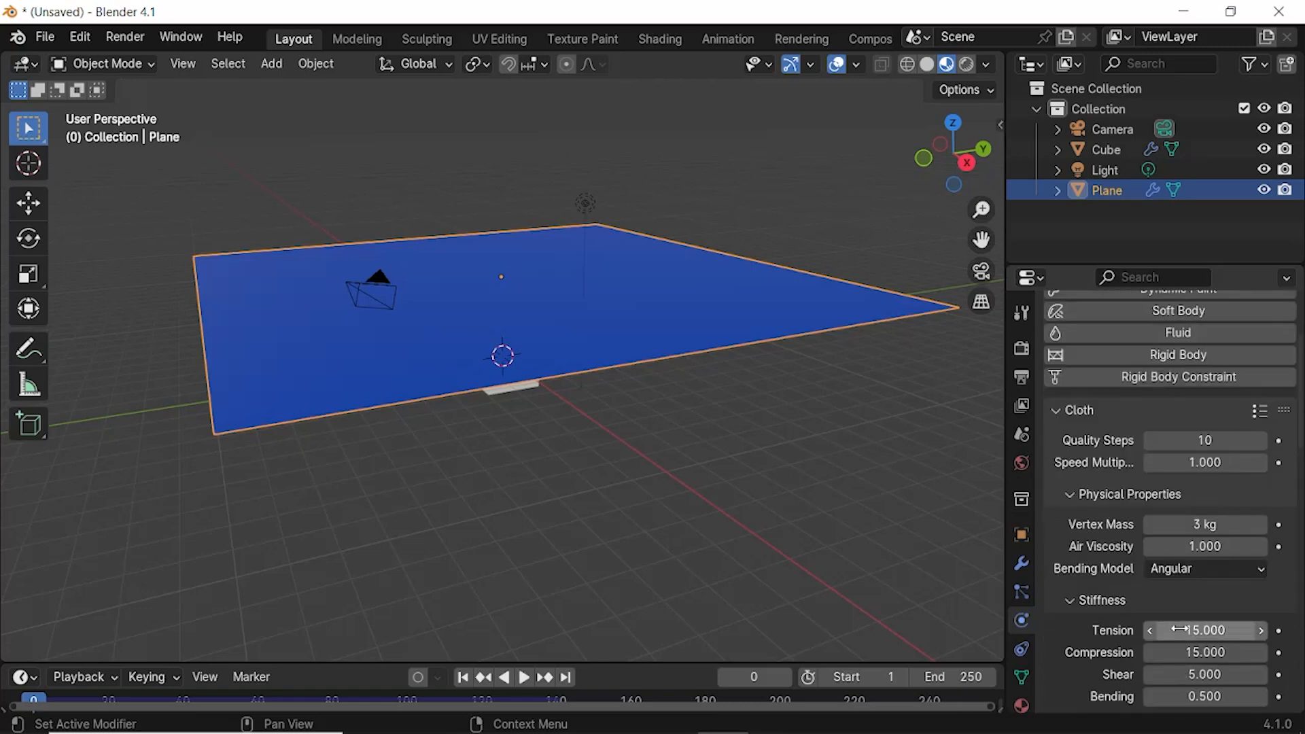
scroll(1180, 630, "up", 2)
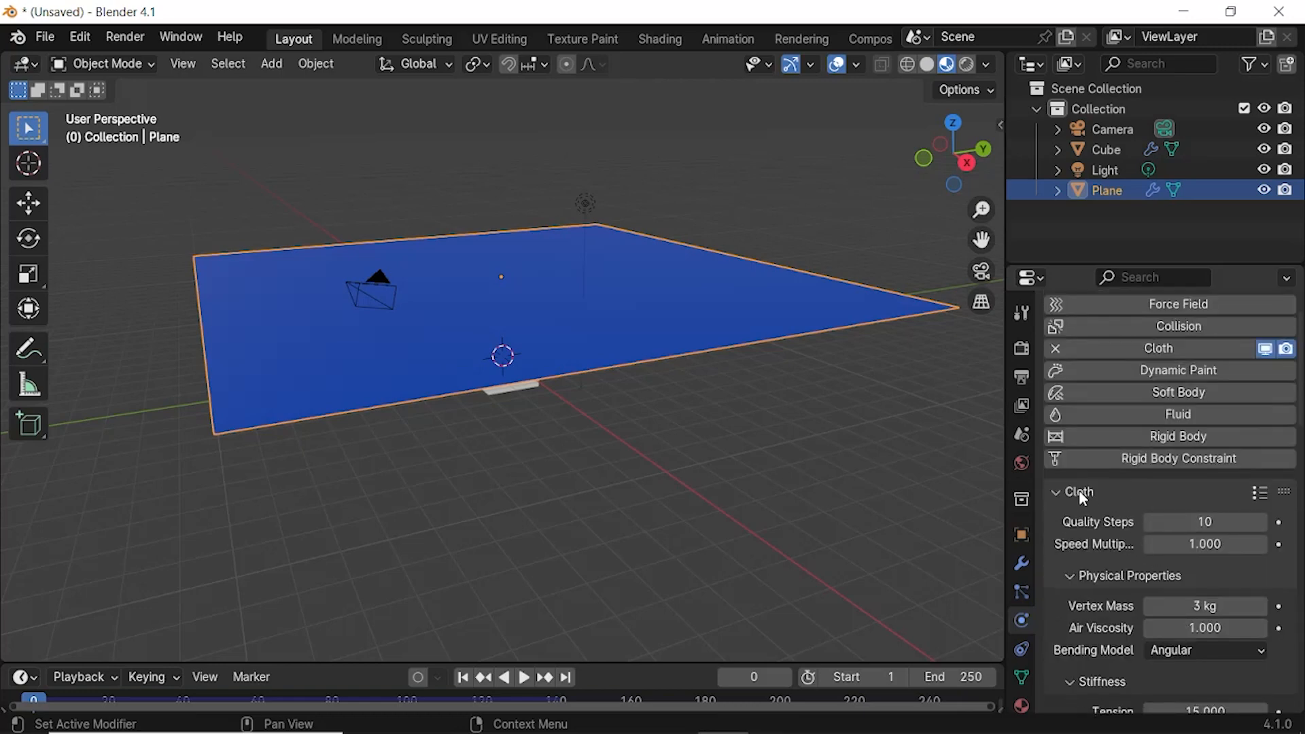
left_click(1262, 494)
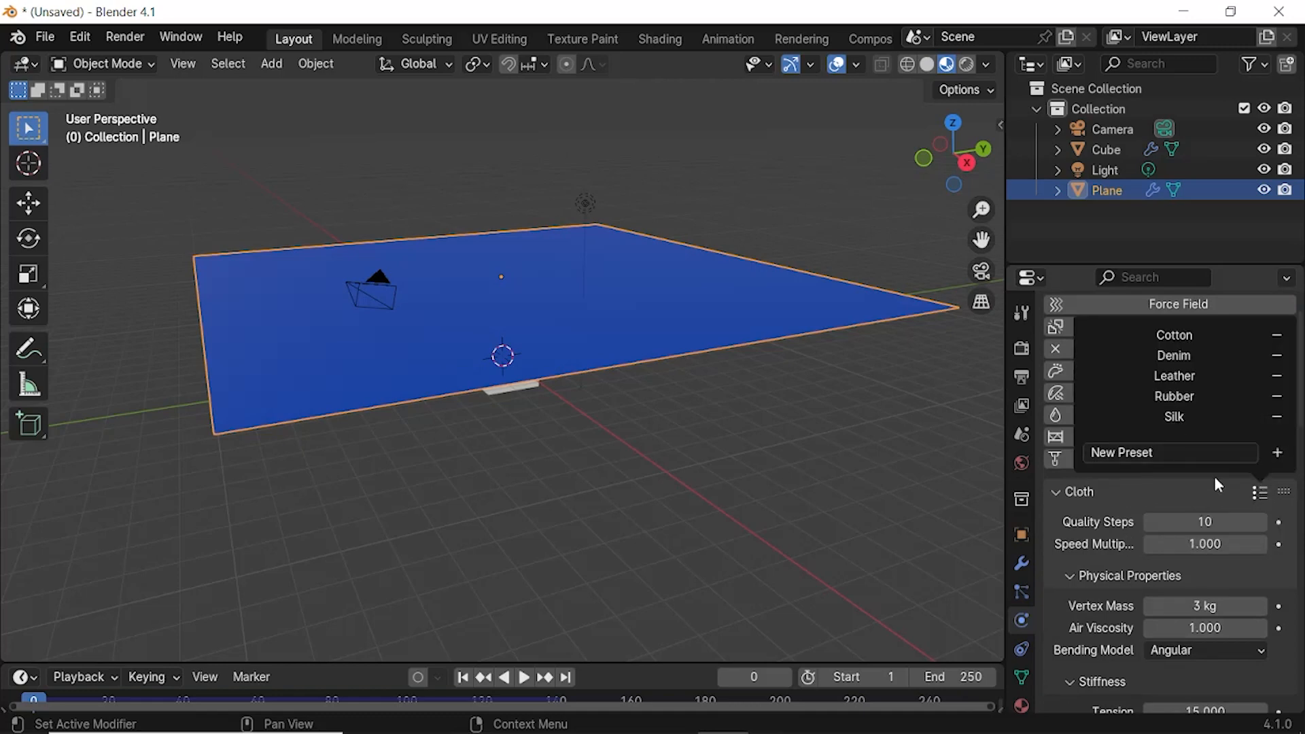
scroll(1222, 557, "down", 4)
scroll(1234, 564, "down", 1)
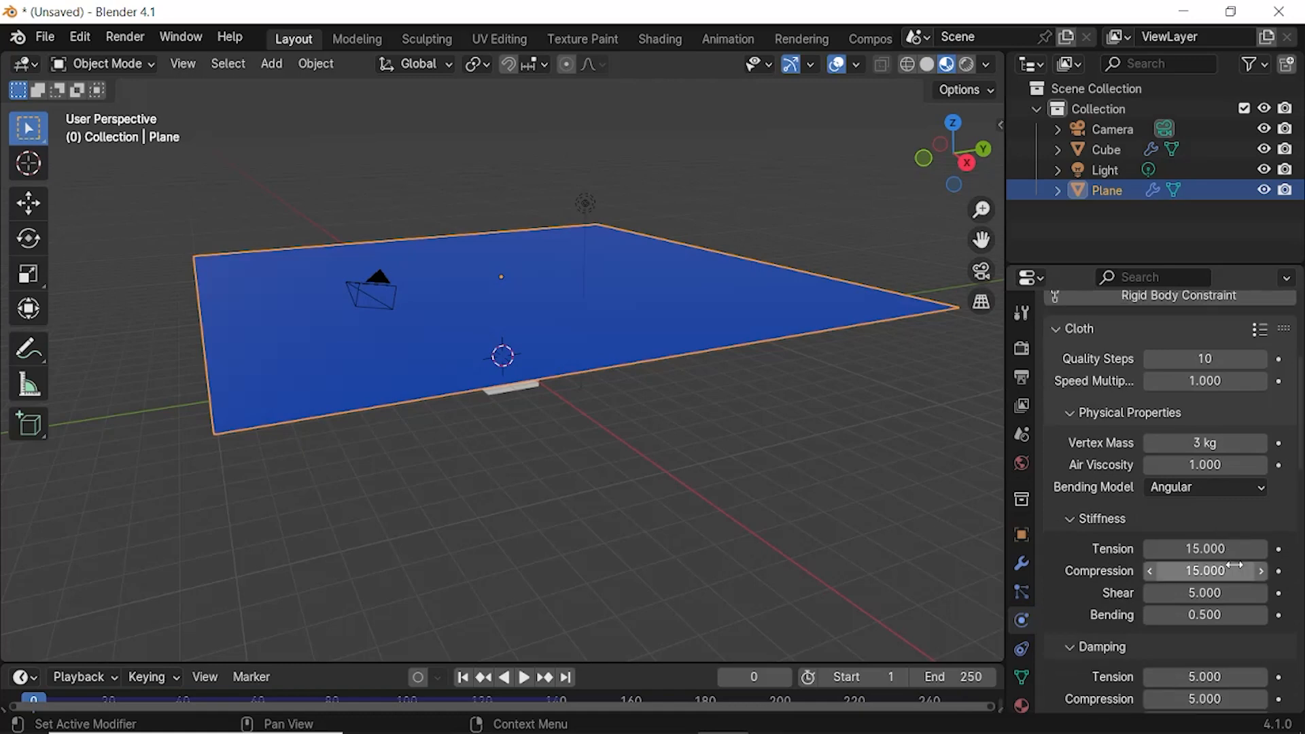
Step: Apply the Cotton preset to the plane's cloth physics and check its stiffness and damping values
left_click(1260, 331)
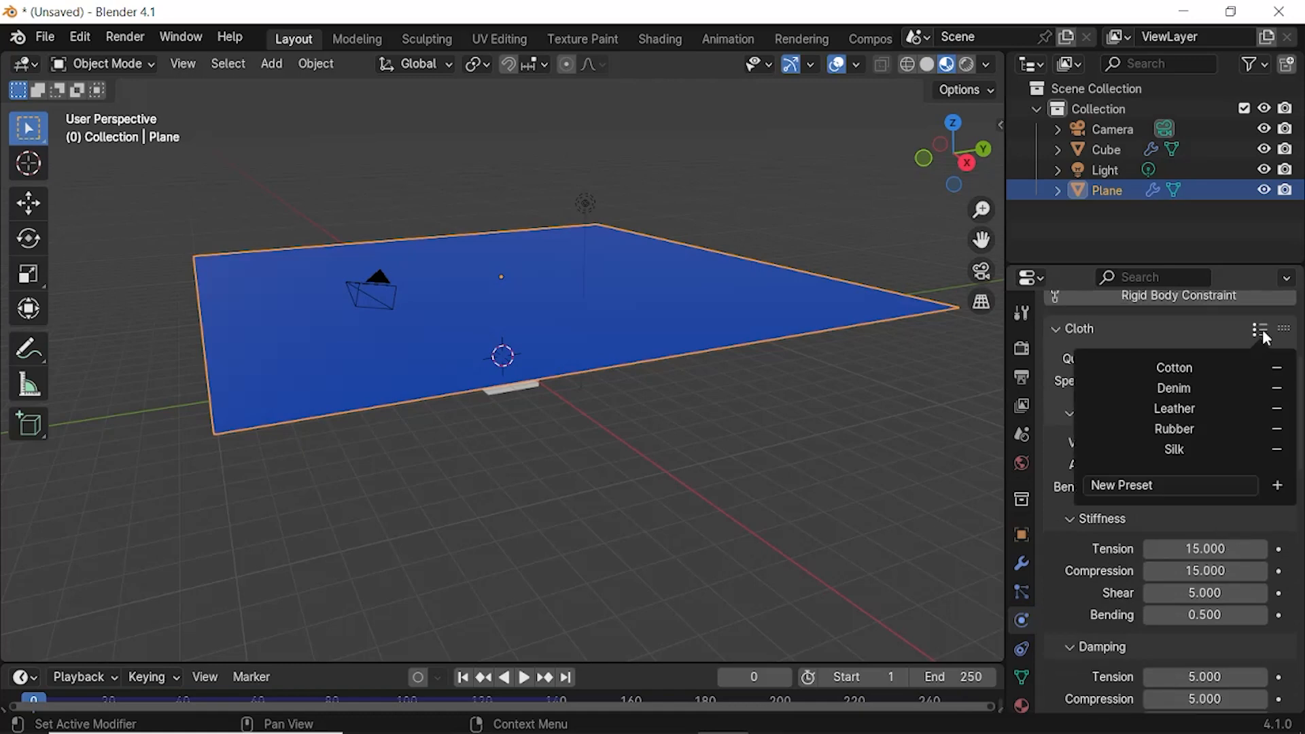
left_click(1189, 371)
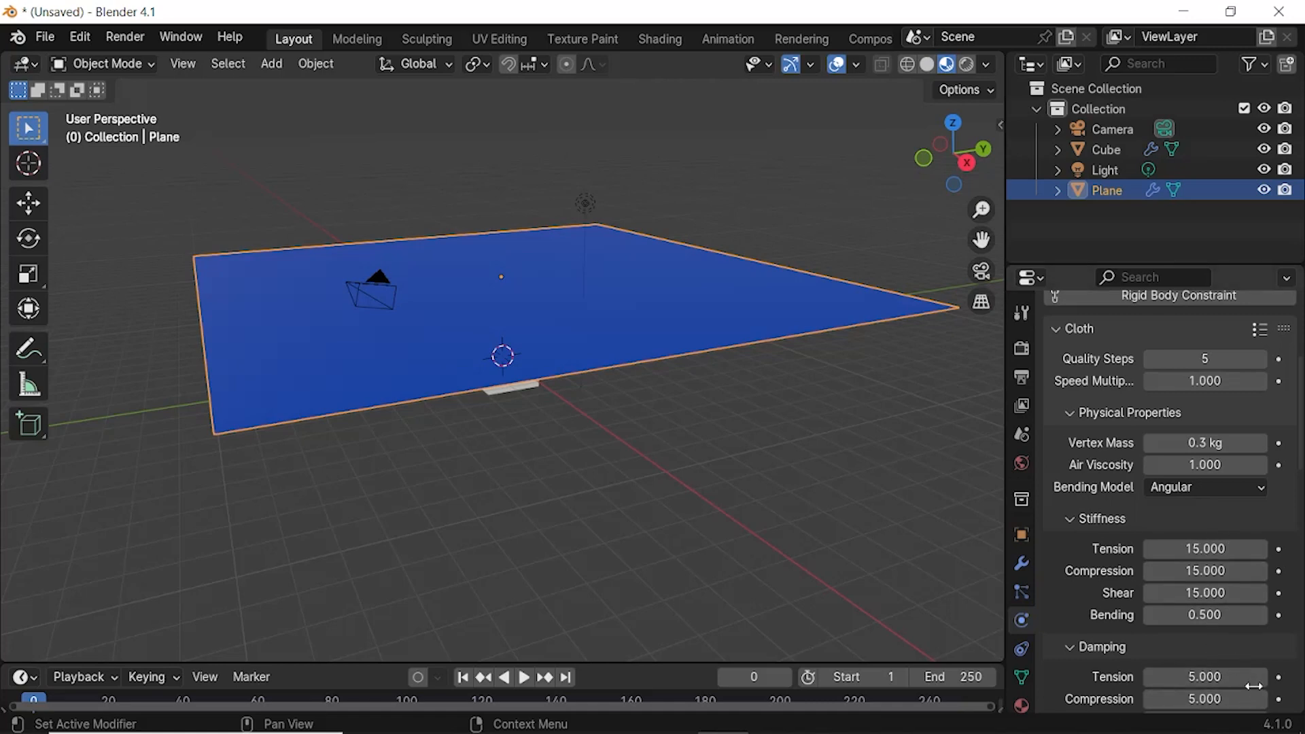
scroll(1223, 642, "down", 3)
scroll(1231, 649, "up", 3)
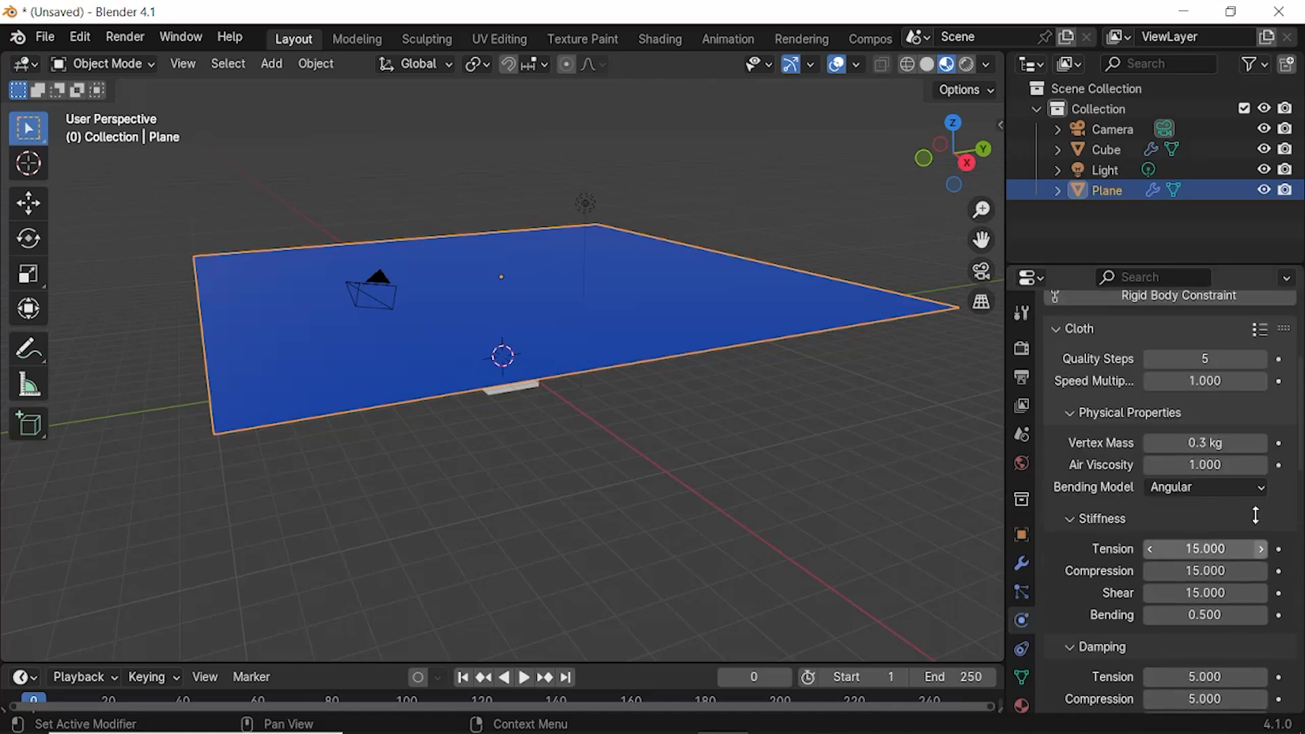
Step: Apply the Rubber preset to the plane's cloth physics and look over its settings
left_click(1261, 333)
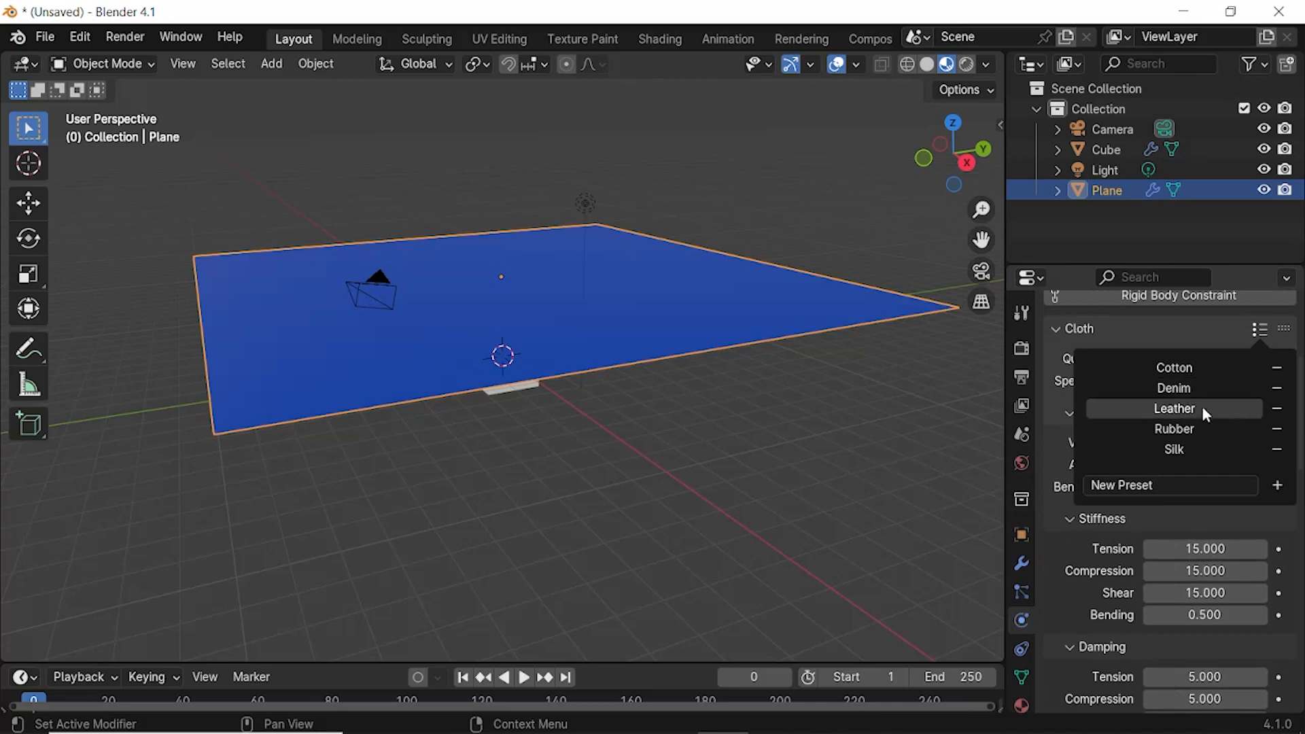
left_click(1187, 430)
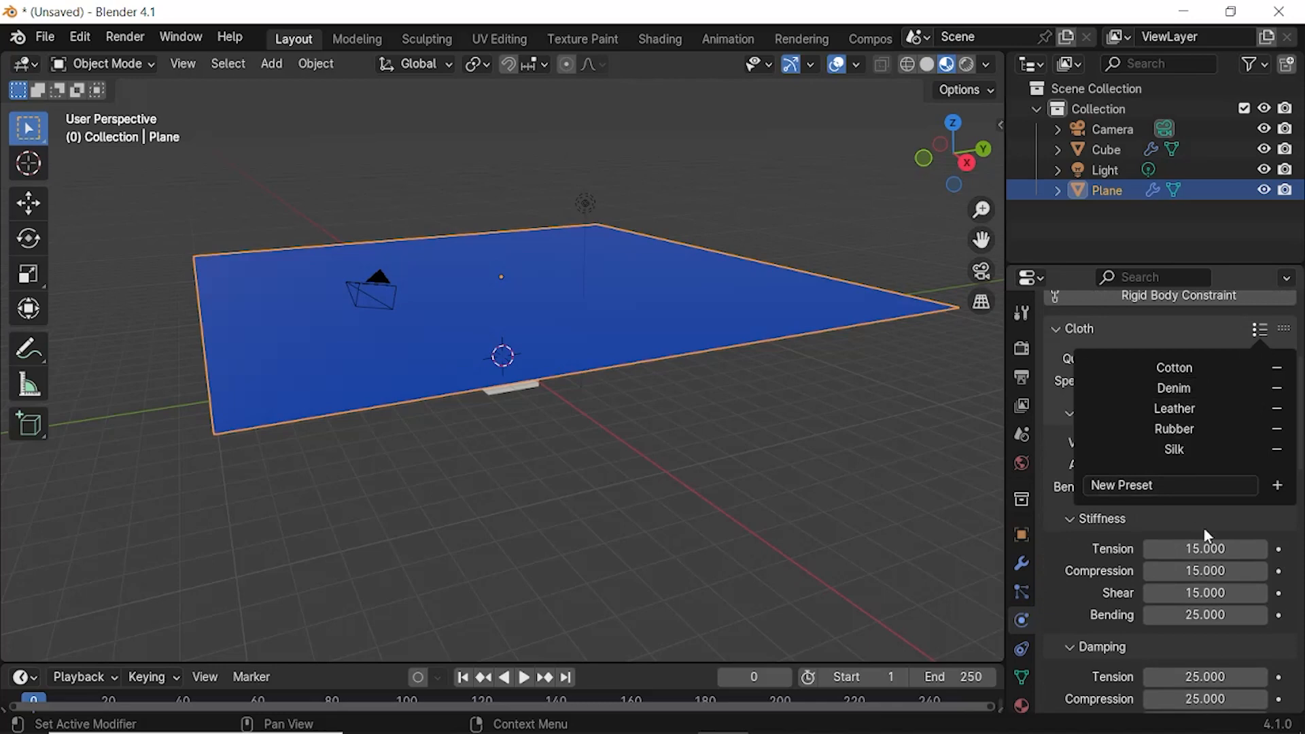
scroll(1206, 642, "down", 6)
scroll(1203, 625, "up", 5)
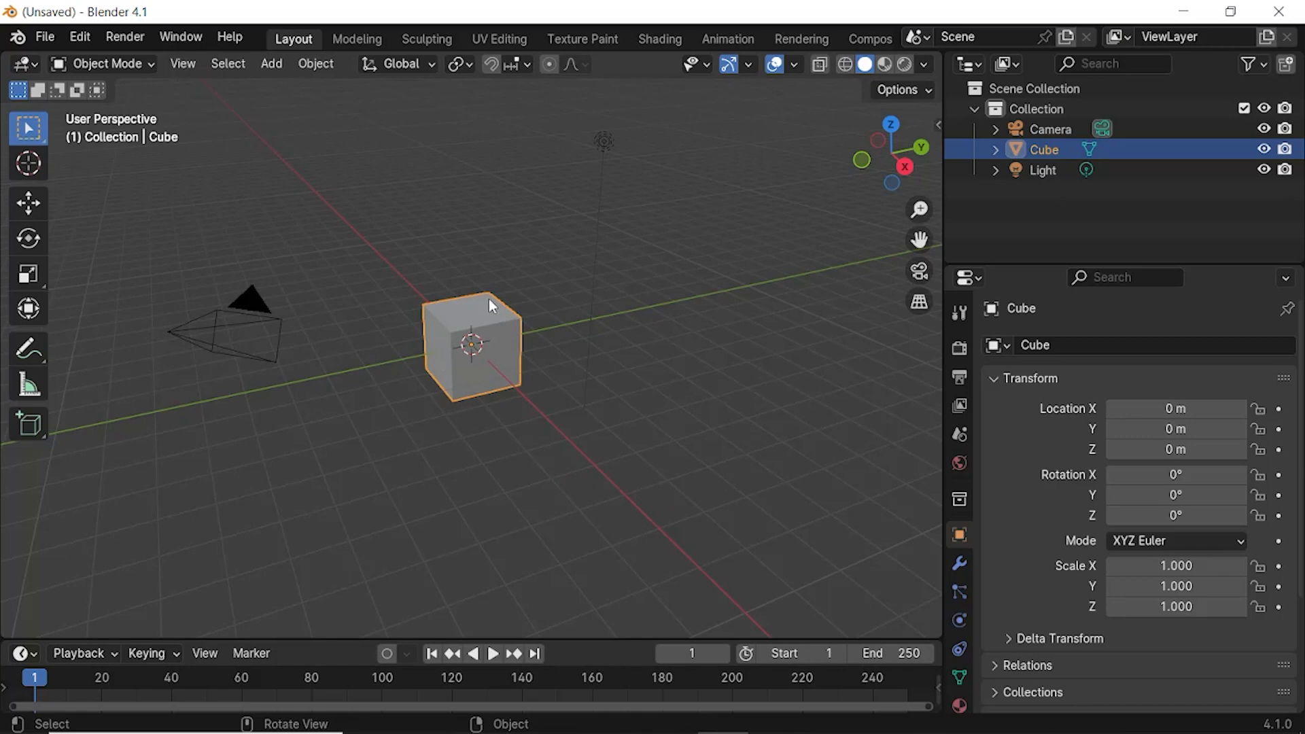
Step: Scale the new scene's default cube up to about 4.2 and give it Fluid physics with the type Domain
key("s")
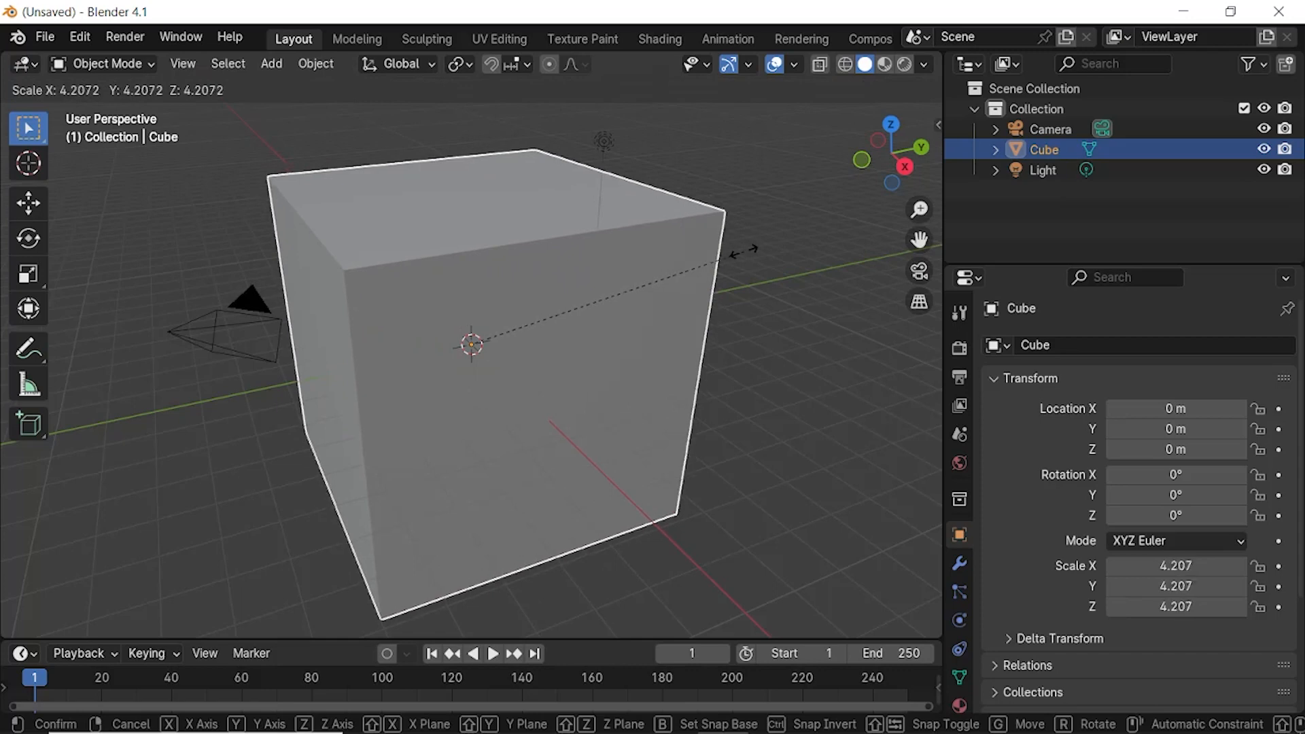
left_click(747, 258)
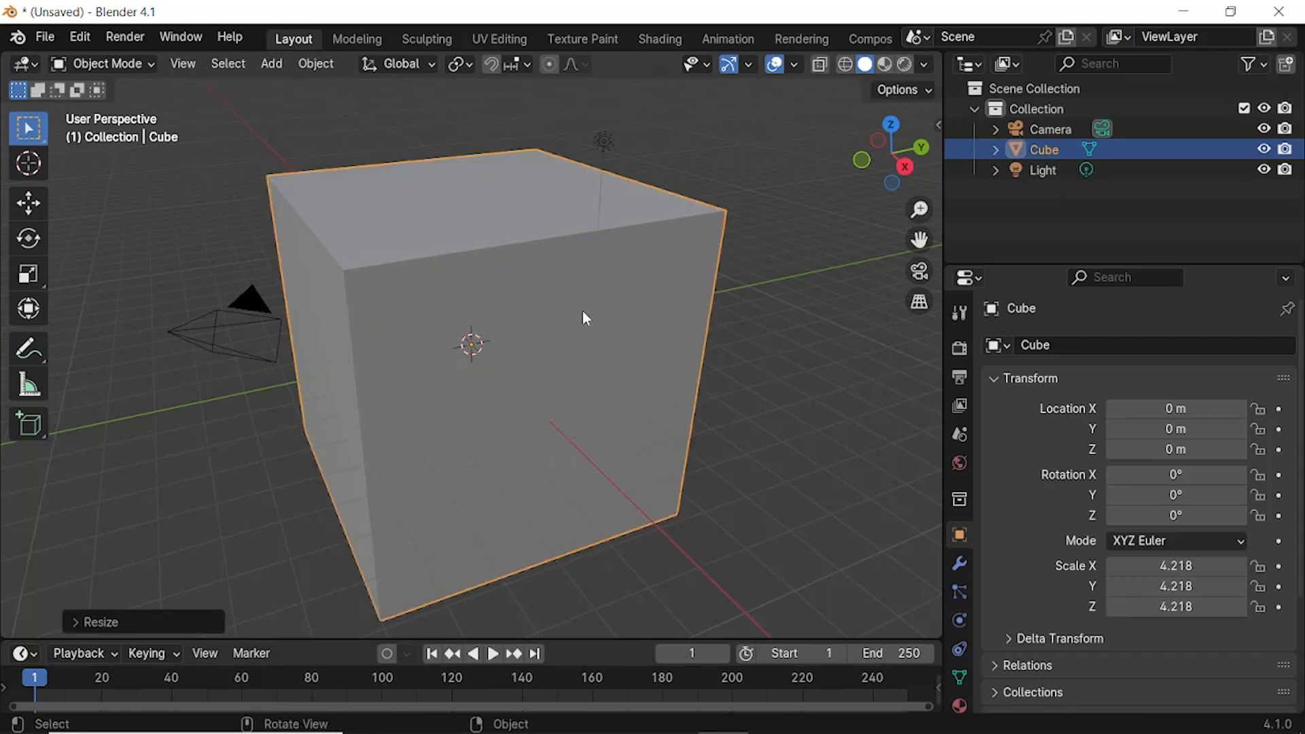
left_click(959, 621)
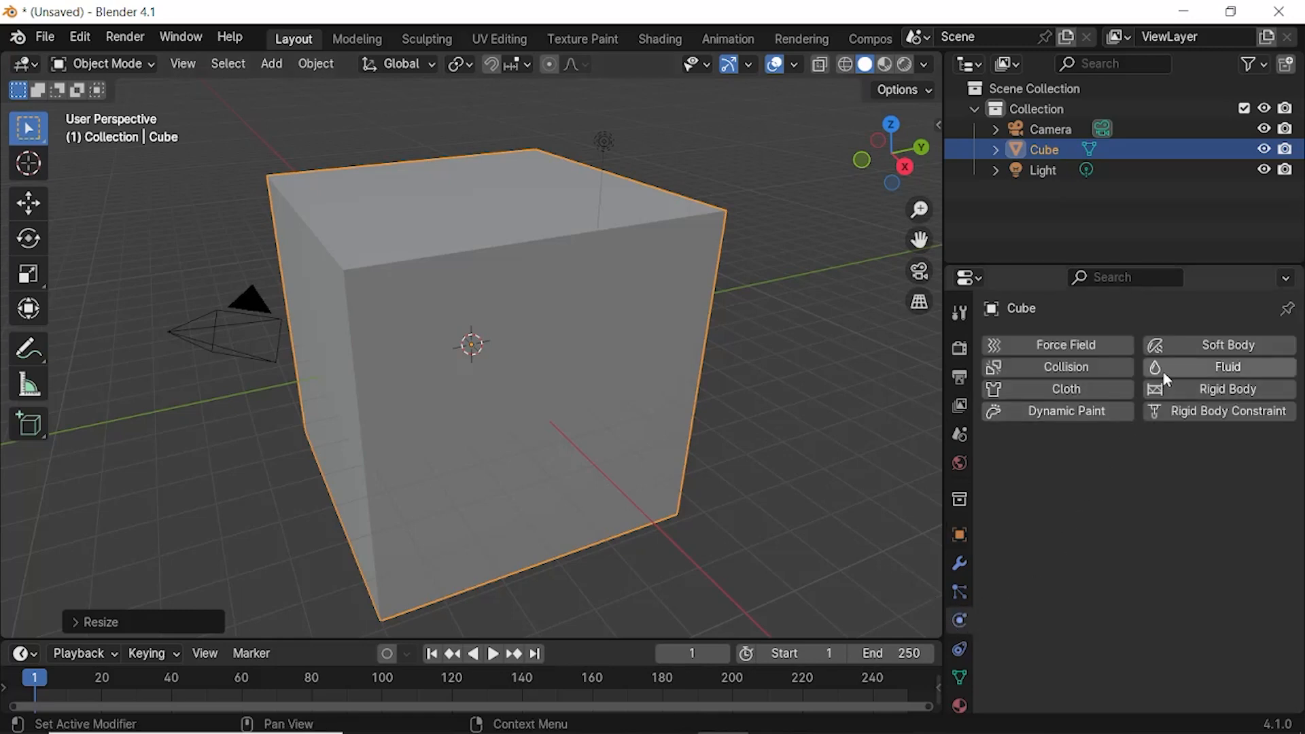
left_click(1186, 367)
left_click(1164, 469)
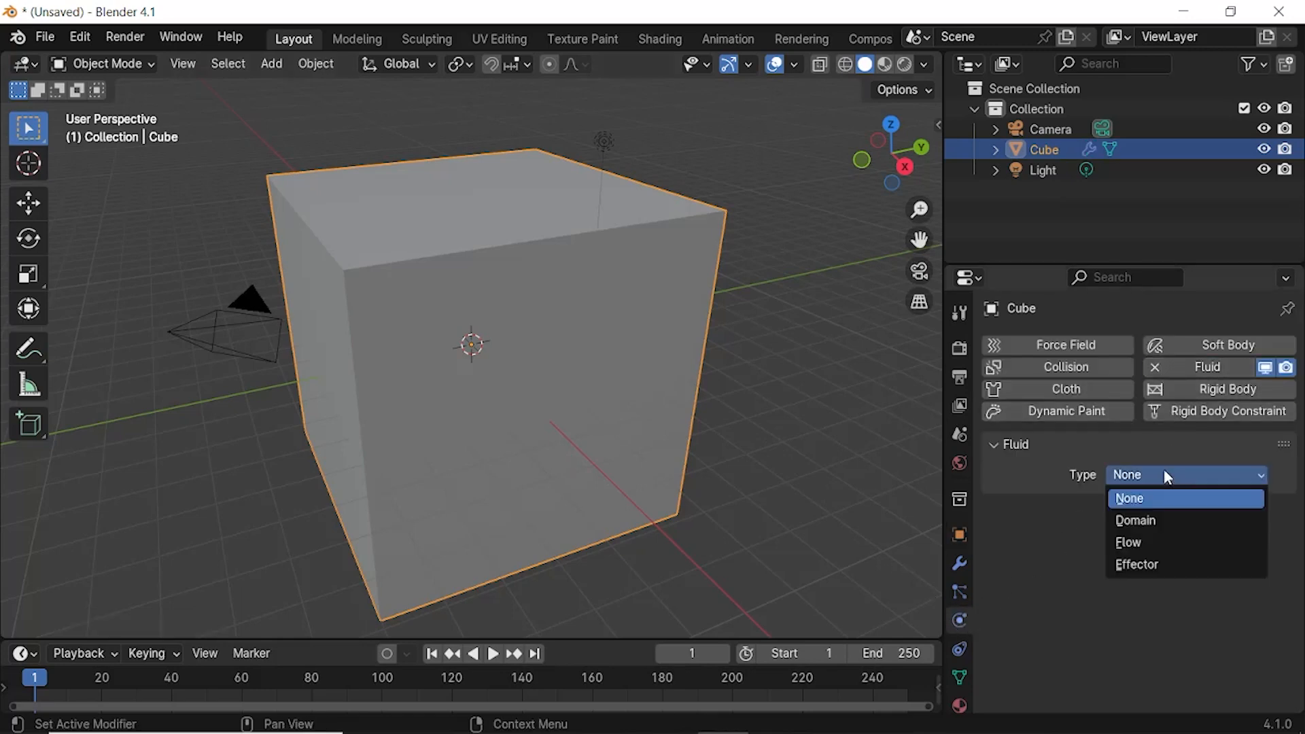
left_click(1155, 527)
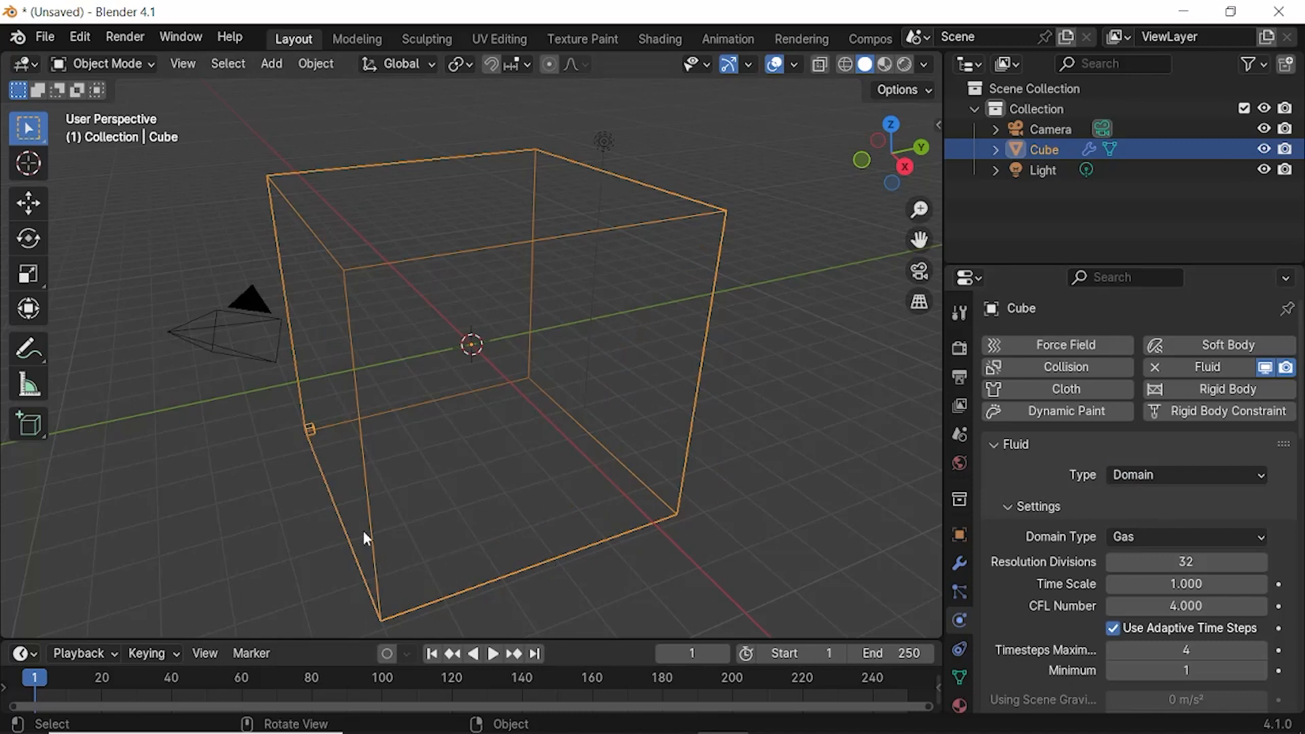
Step: Set the gas domain's Resolution Divisions to 6 and inspect the voxel size cube at the domain's corner
scroll(315, 435, "up", 1)
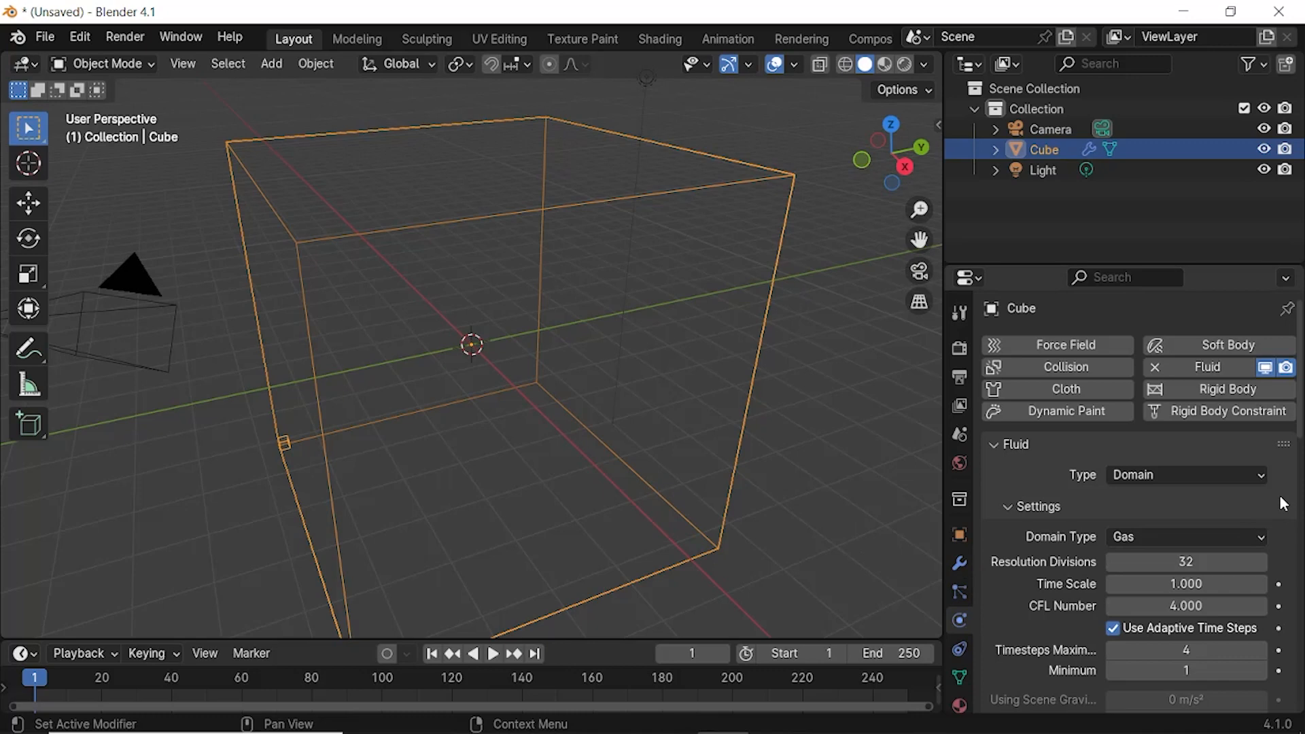
scroll(1279, 495, "down", 1)
scroll(1283, 504, "down", 2)
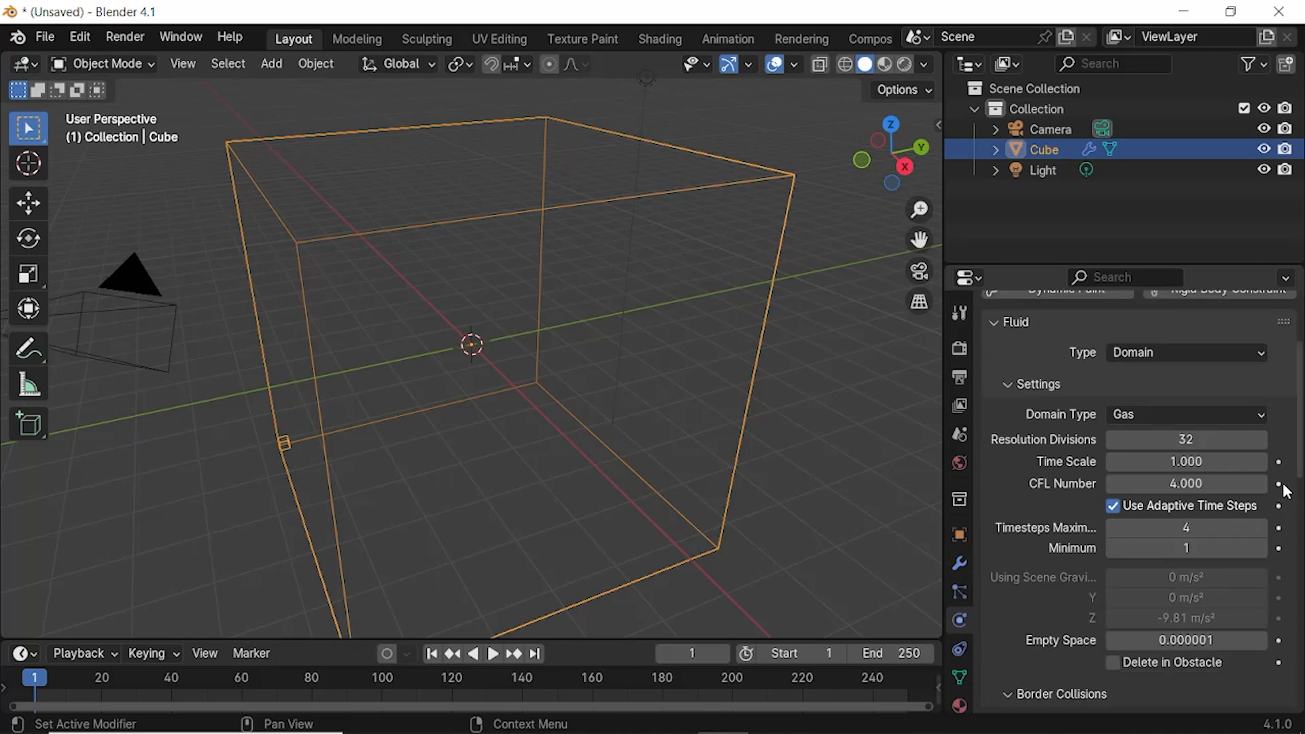
left_click(1194, 442)
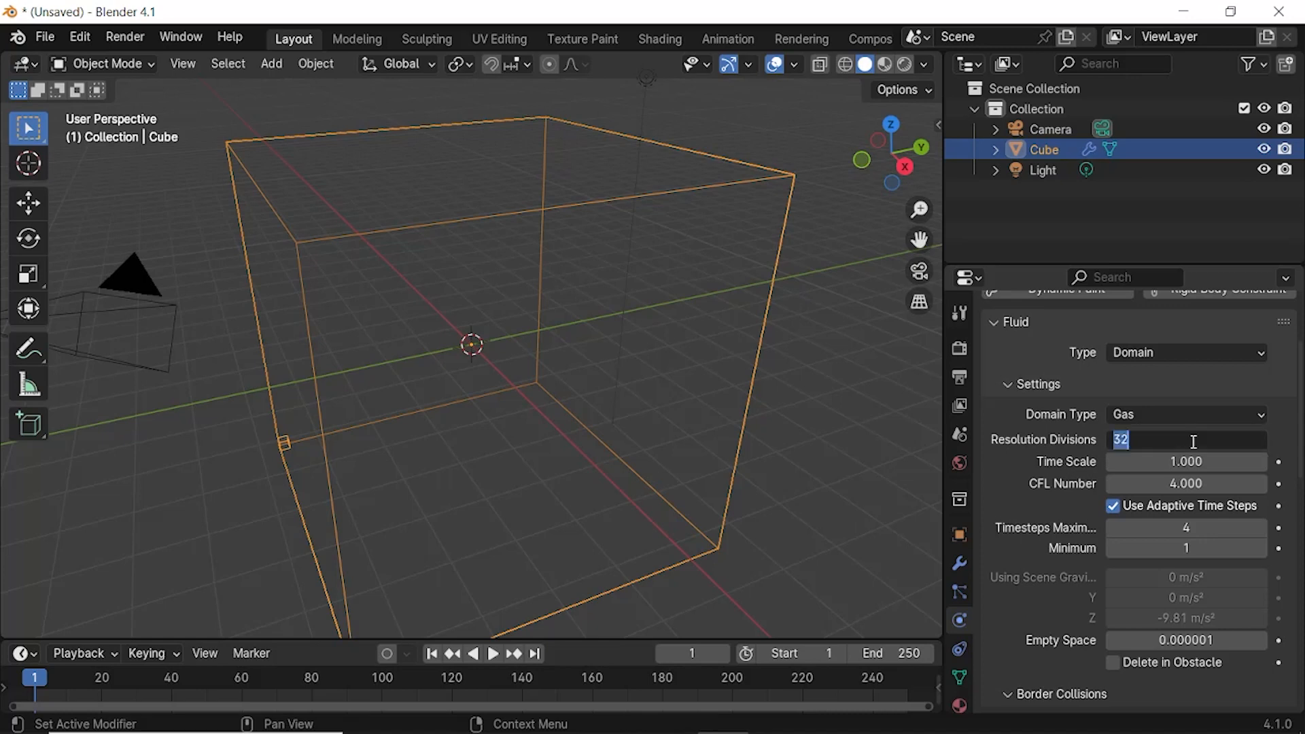
type("6")
key("Return")
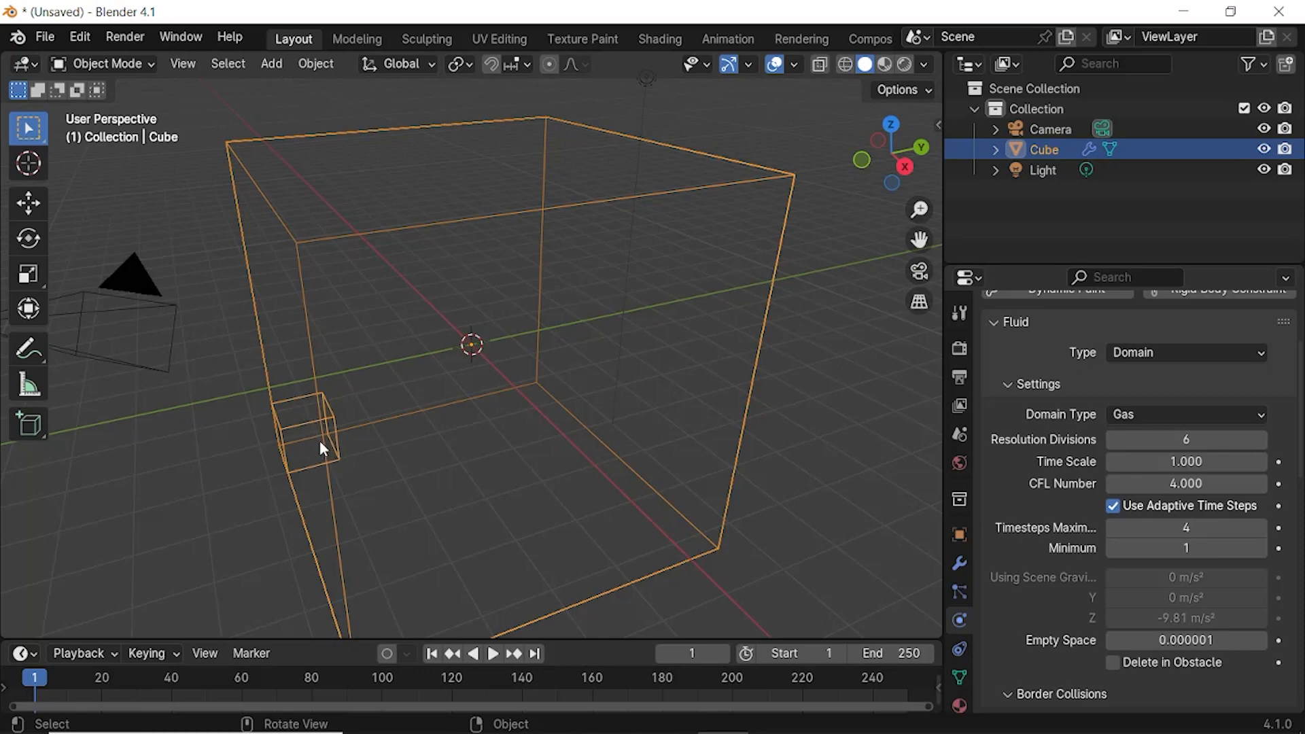
middle_click_drag(322, 443, 330, 432)
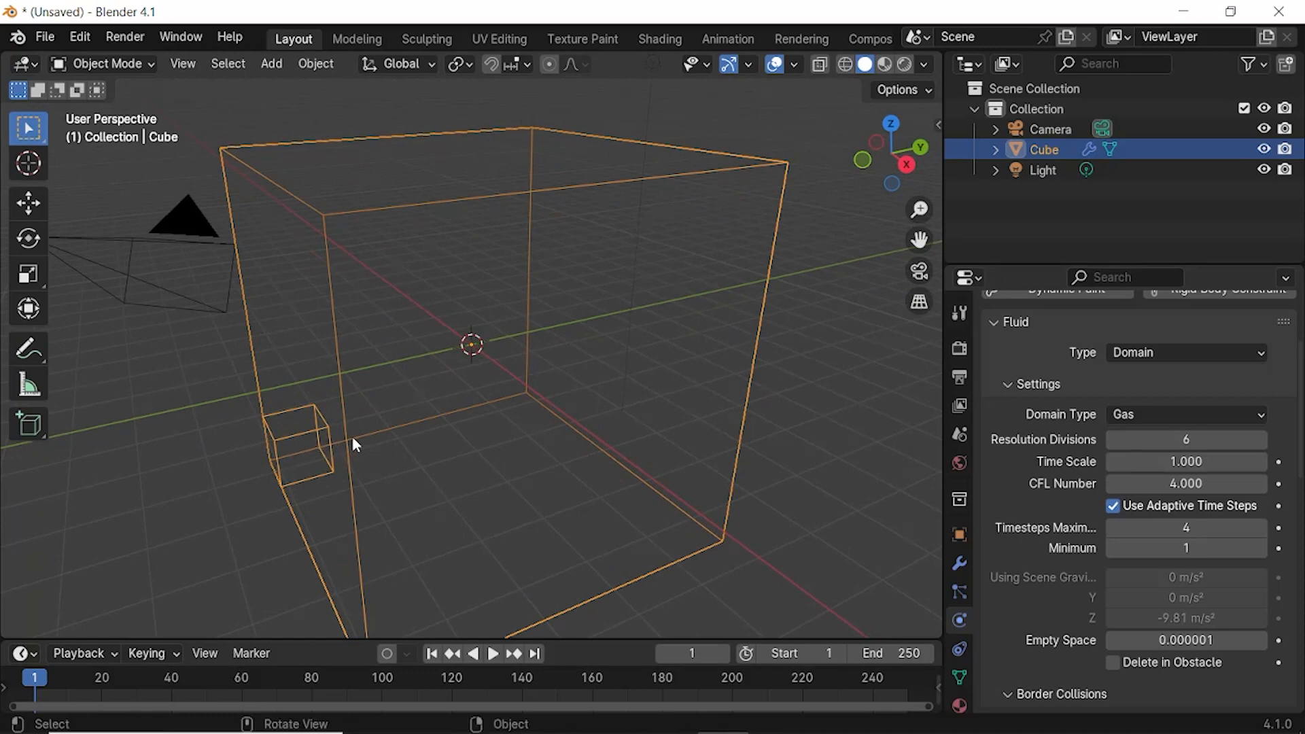
Step: Set the gas domain's Resolution Divisions to 16
left_click(1192, 443)
type("16")
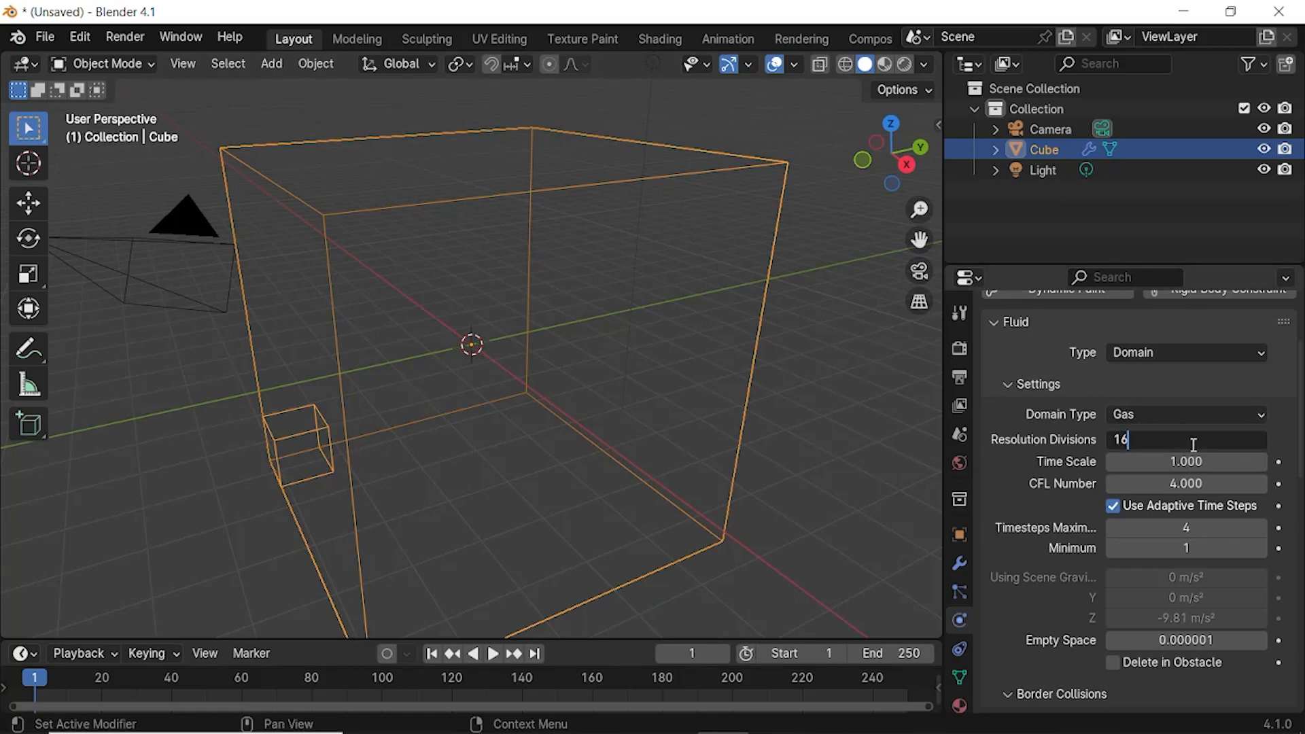
key("Return")
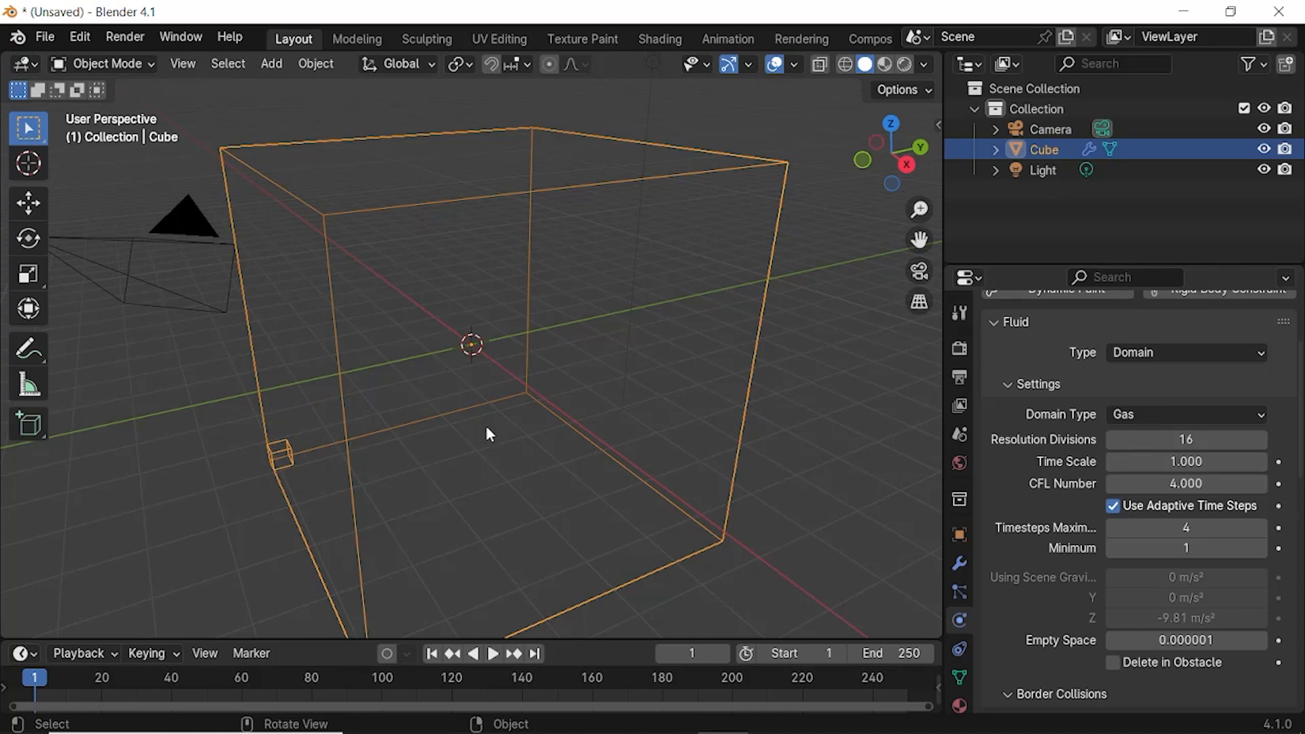
Step: Add a second cube inside the domain and scale it down to about 0.49
left_click(271, 66)
mouse_move(278, 86)
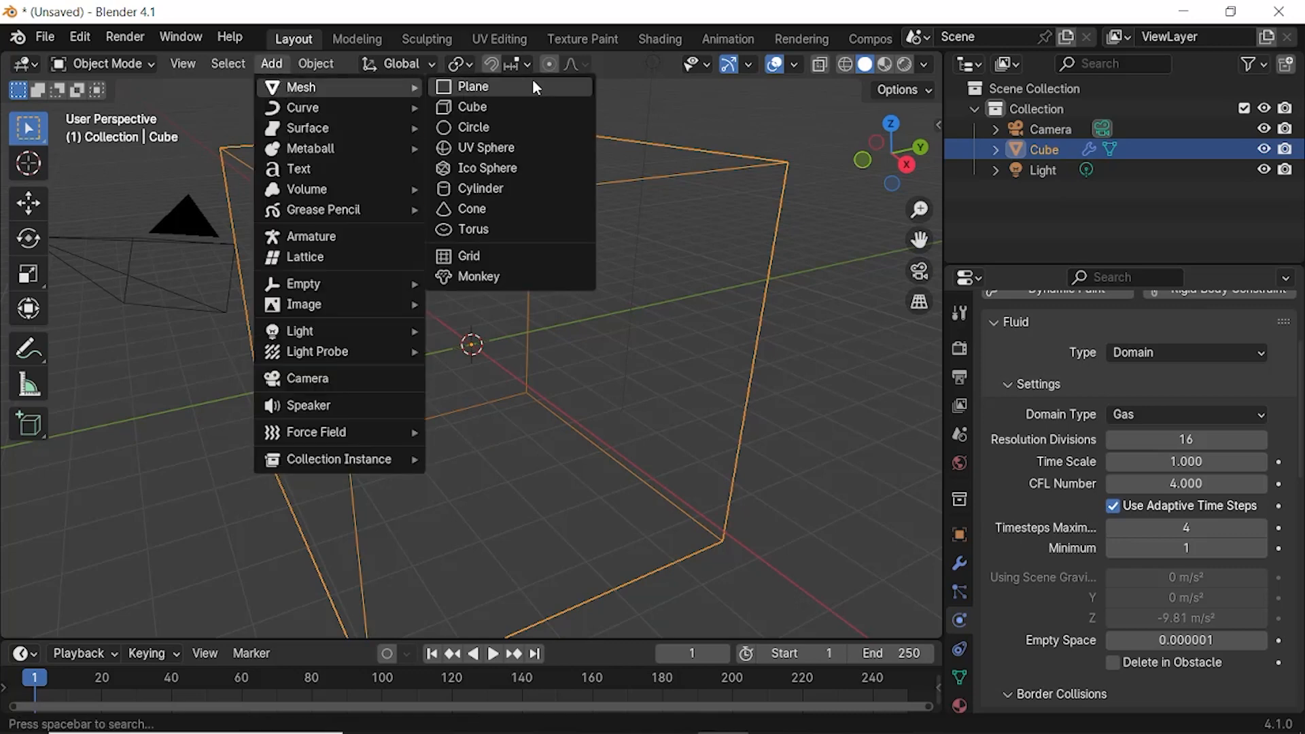
left_click(509, 106)
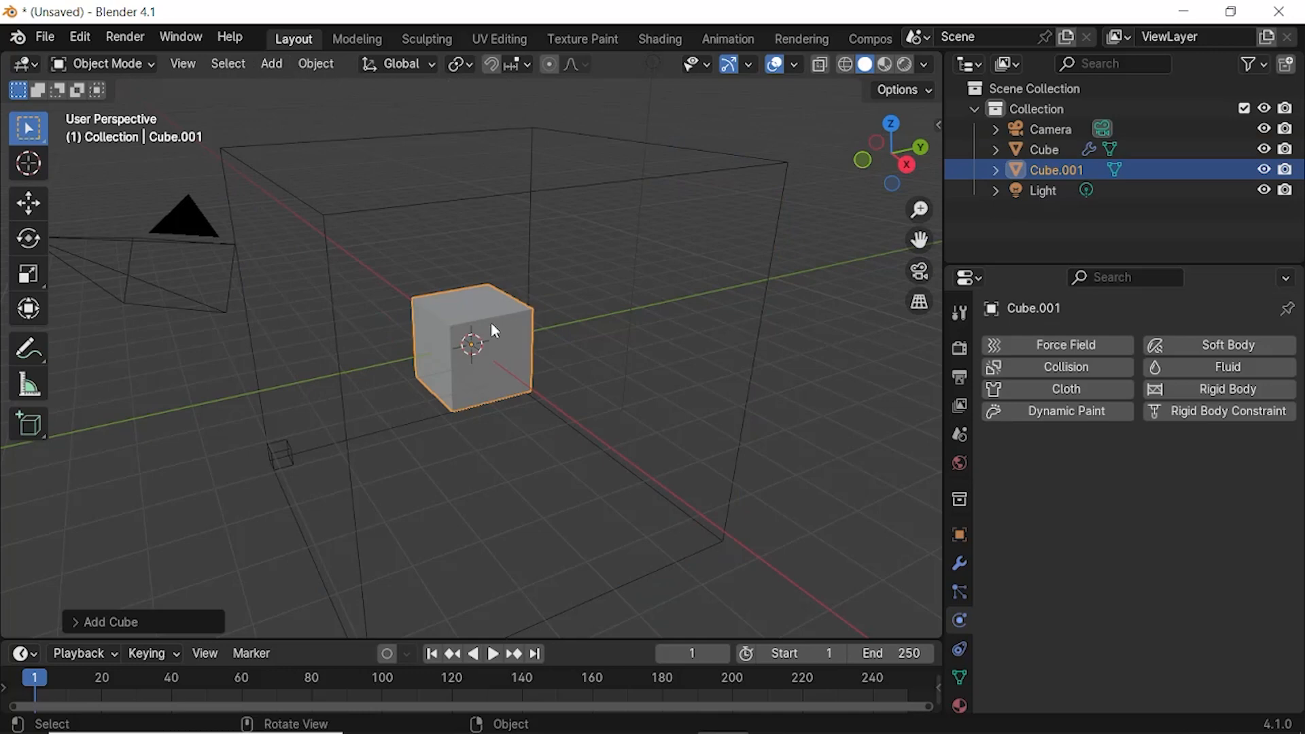
key("s")
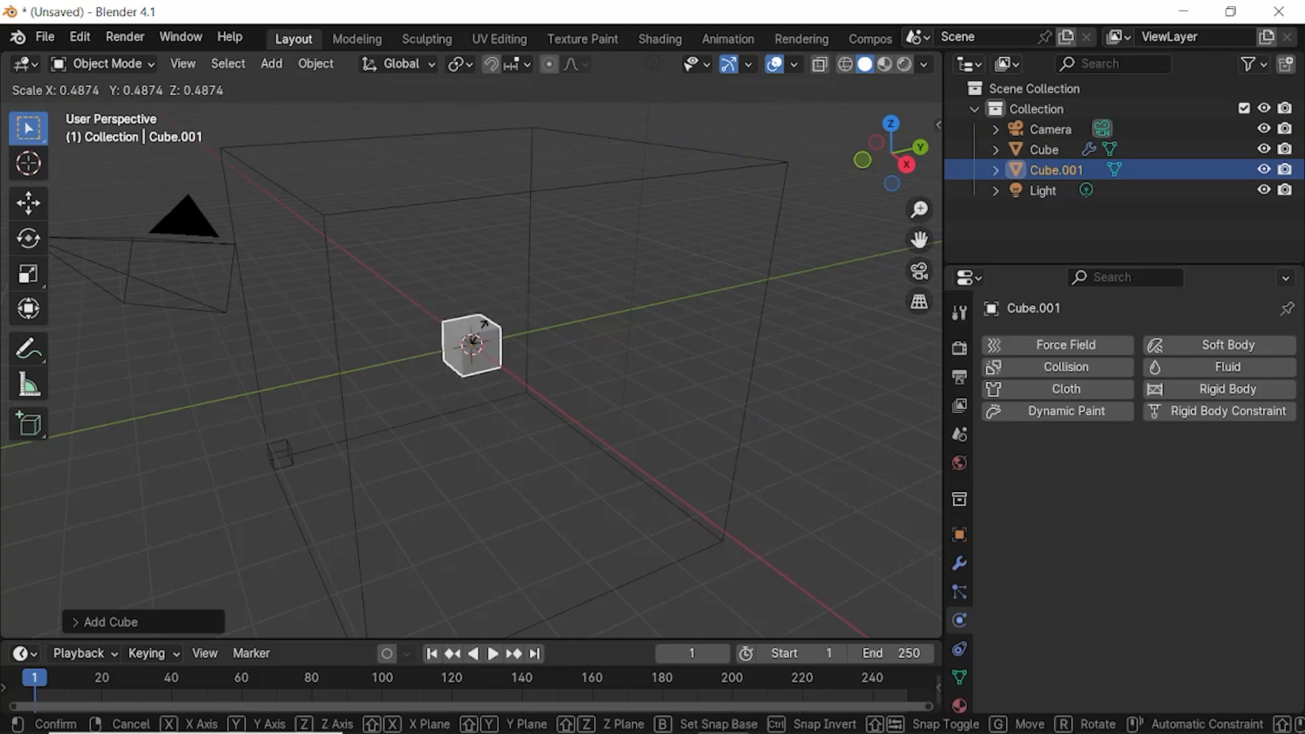
left_click(482, 338)
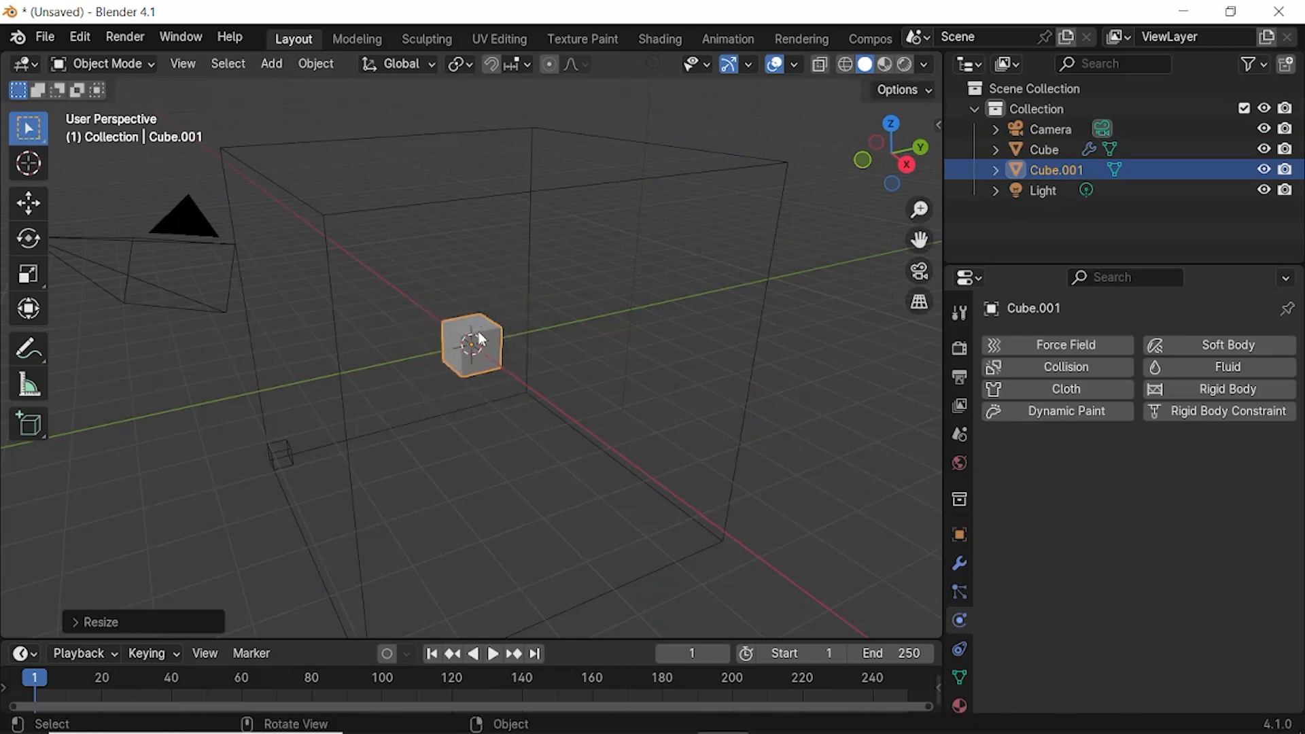
Step: Move the small cube straight down along the Z axis to the lower part of the domain
key("g")
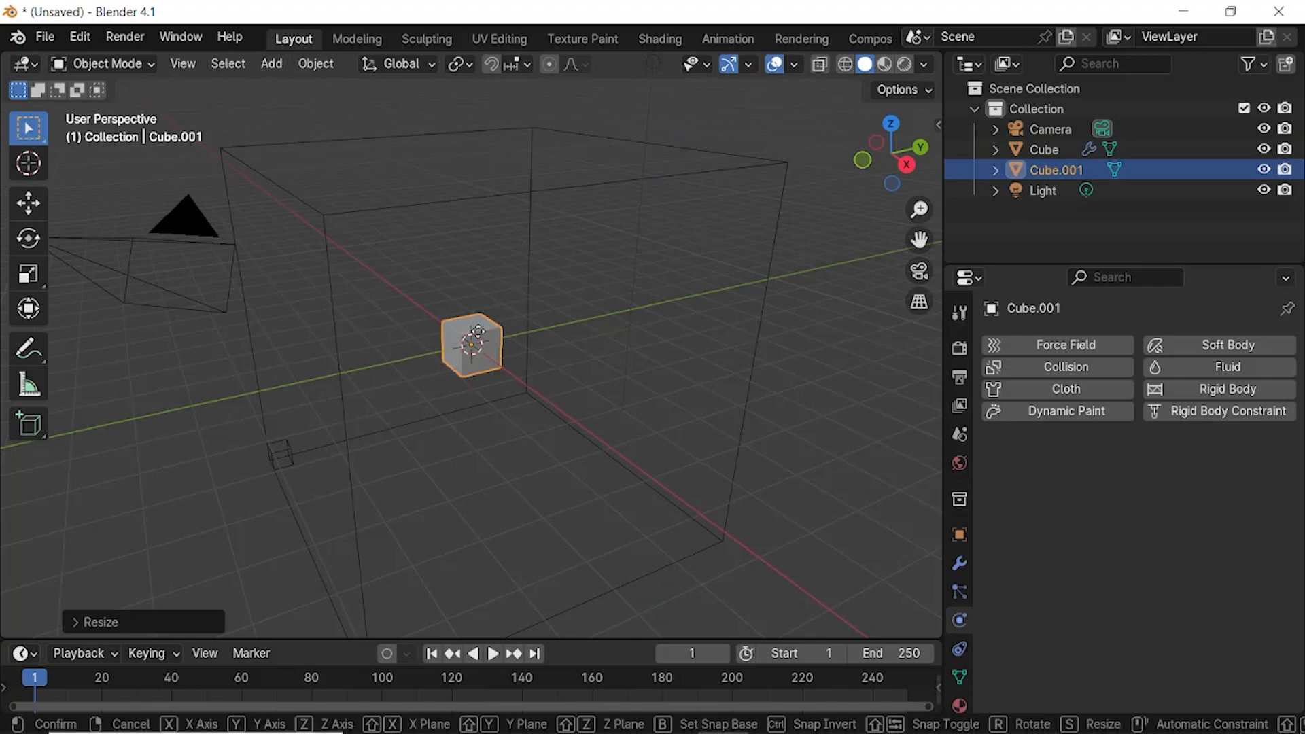
key("z")
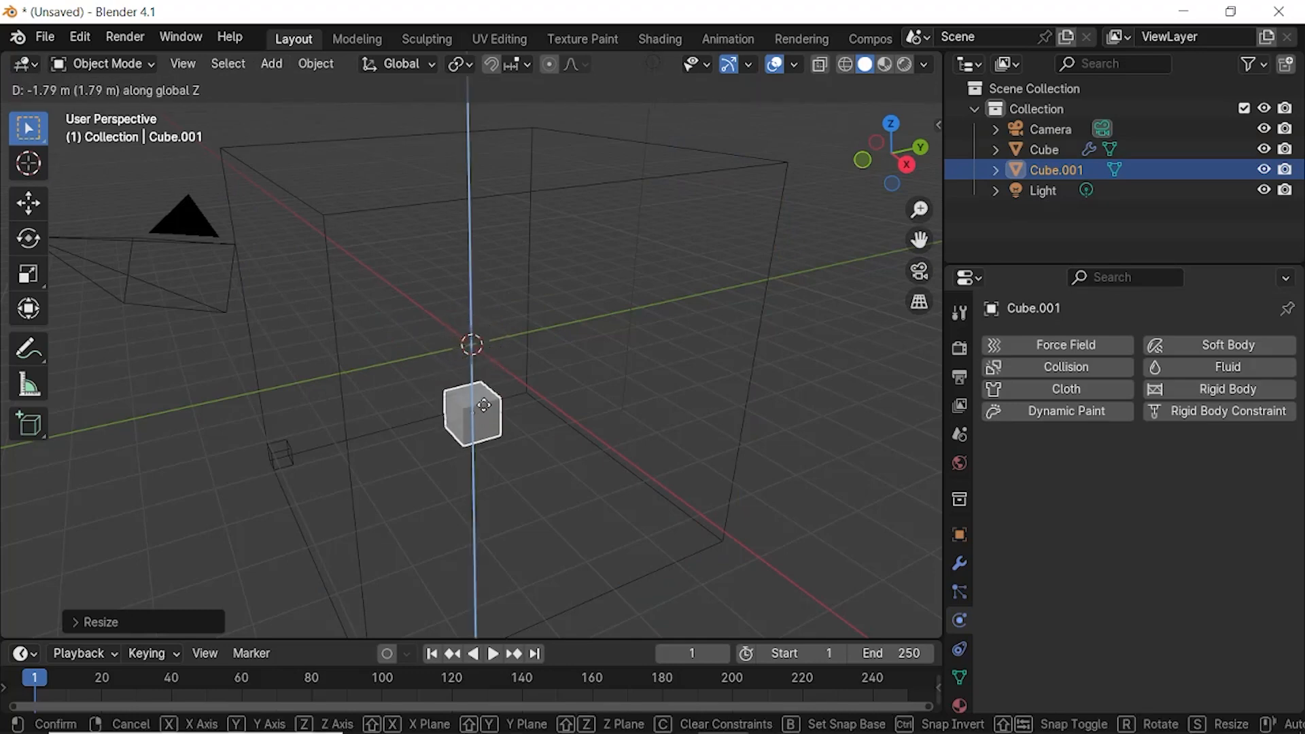
left_click(510, 468)
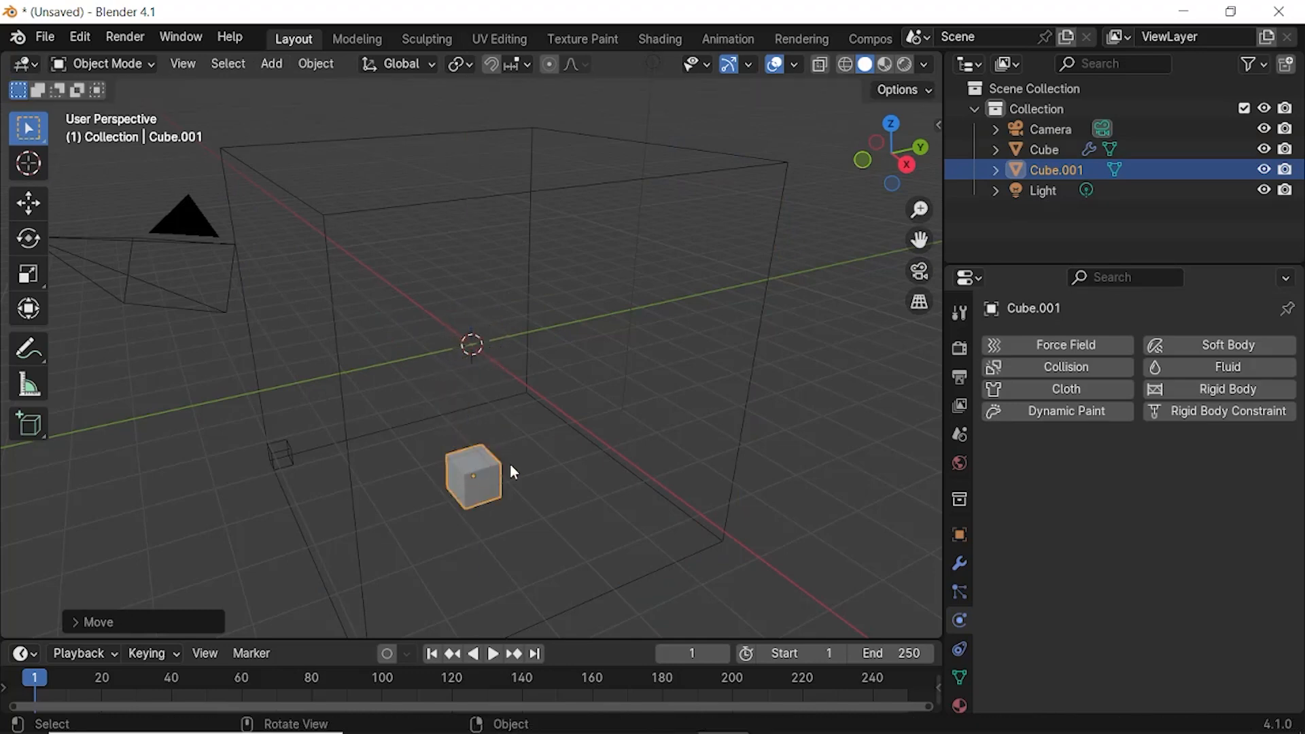
middle_click_drag(509, 468, 570, 438)
scroll(541, 441, "down", 2)
scroll(469, 428, "up", 3)
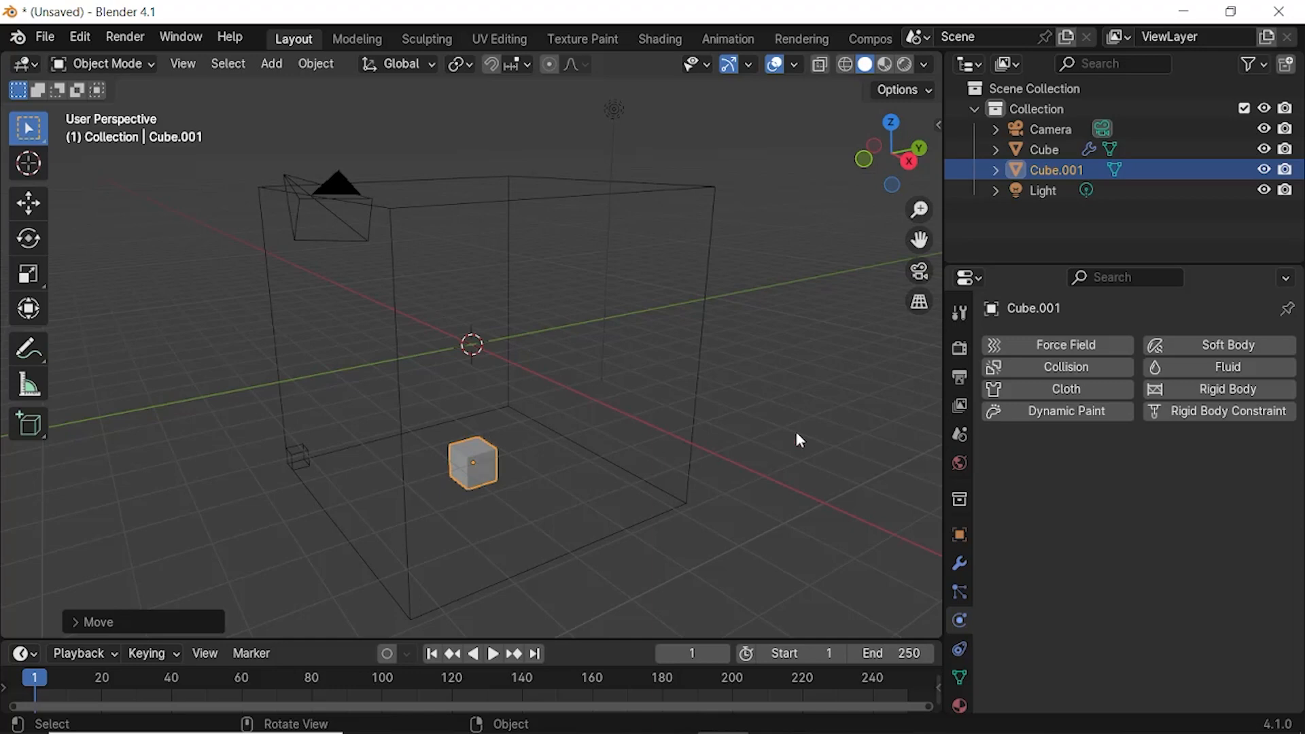
Step: Add Fluid physics to the small cube inside the domain and set its type to Flow
left_click(1218, 367)
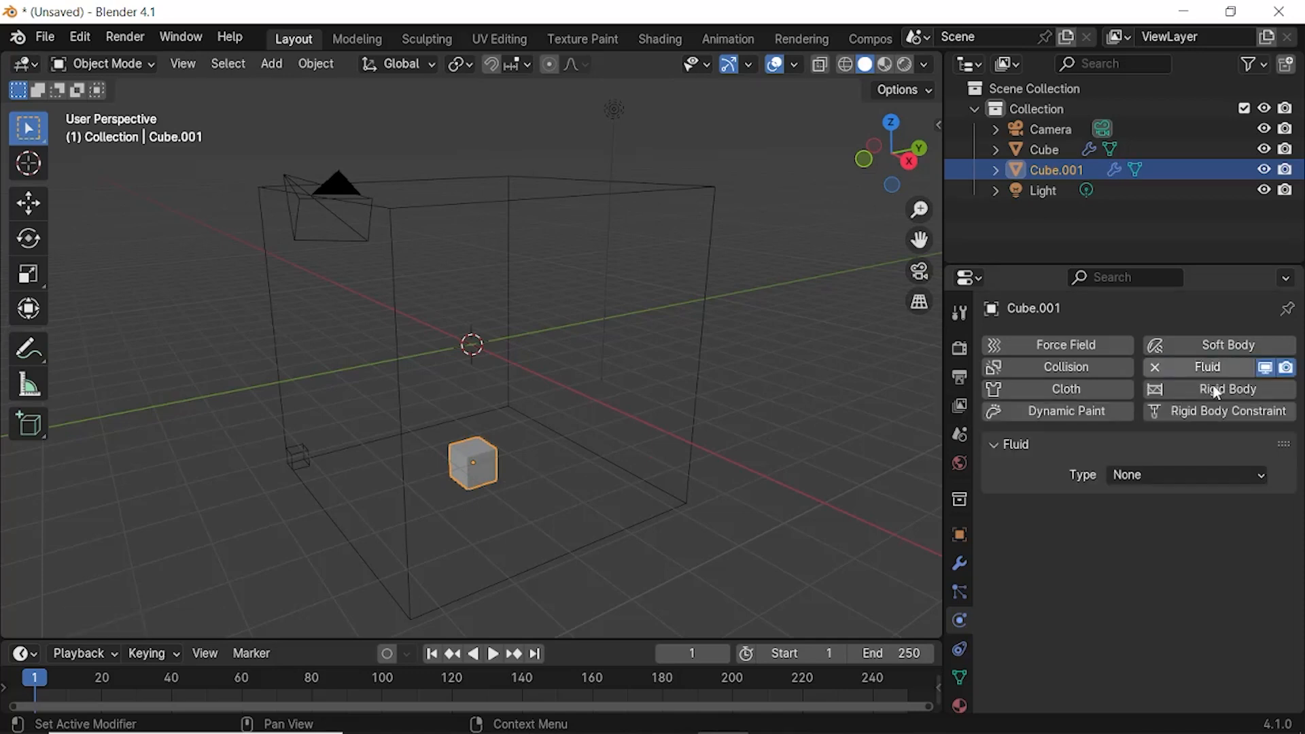
left_click(1169, 474)
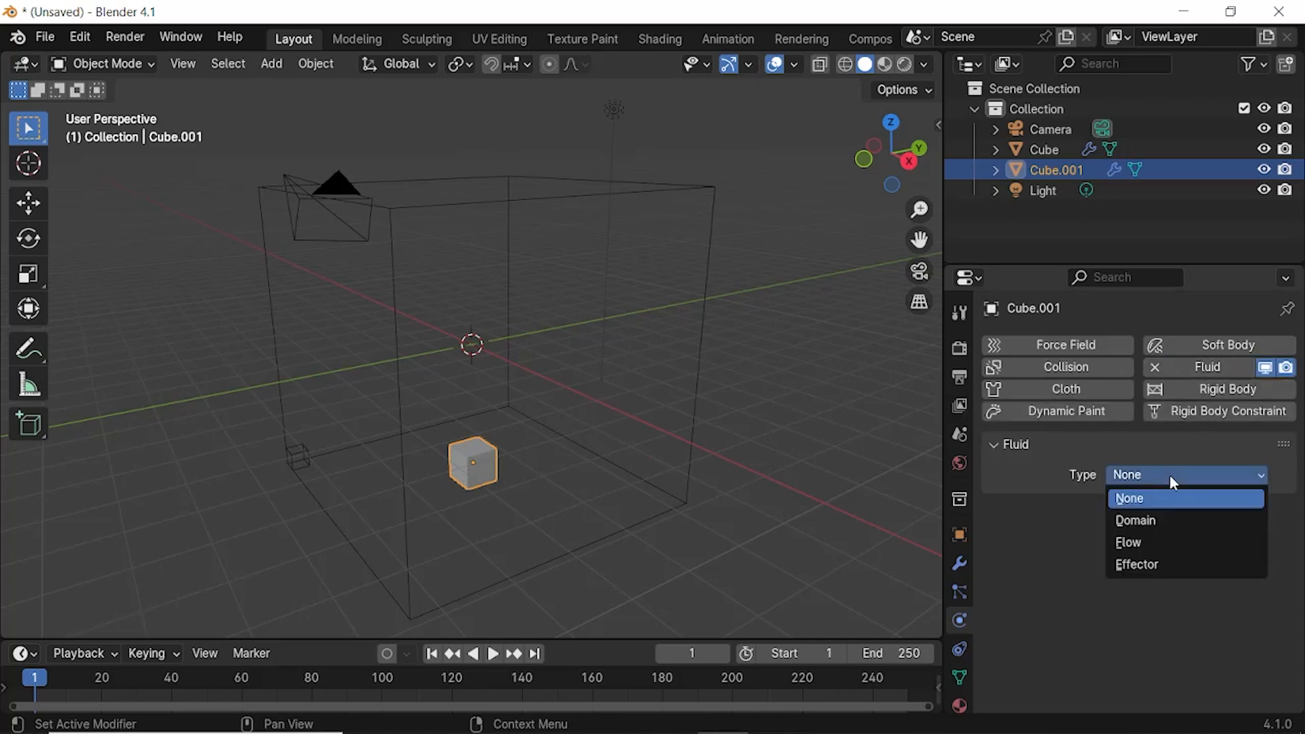
left_click(1144, 544)
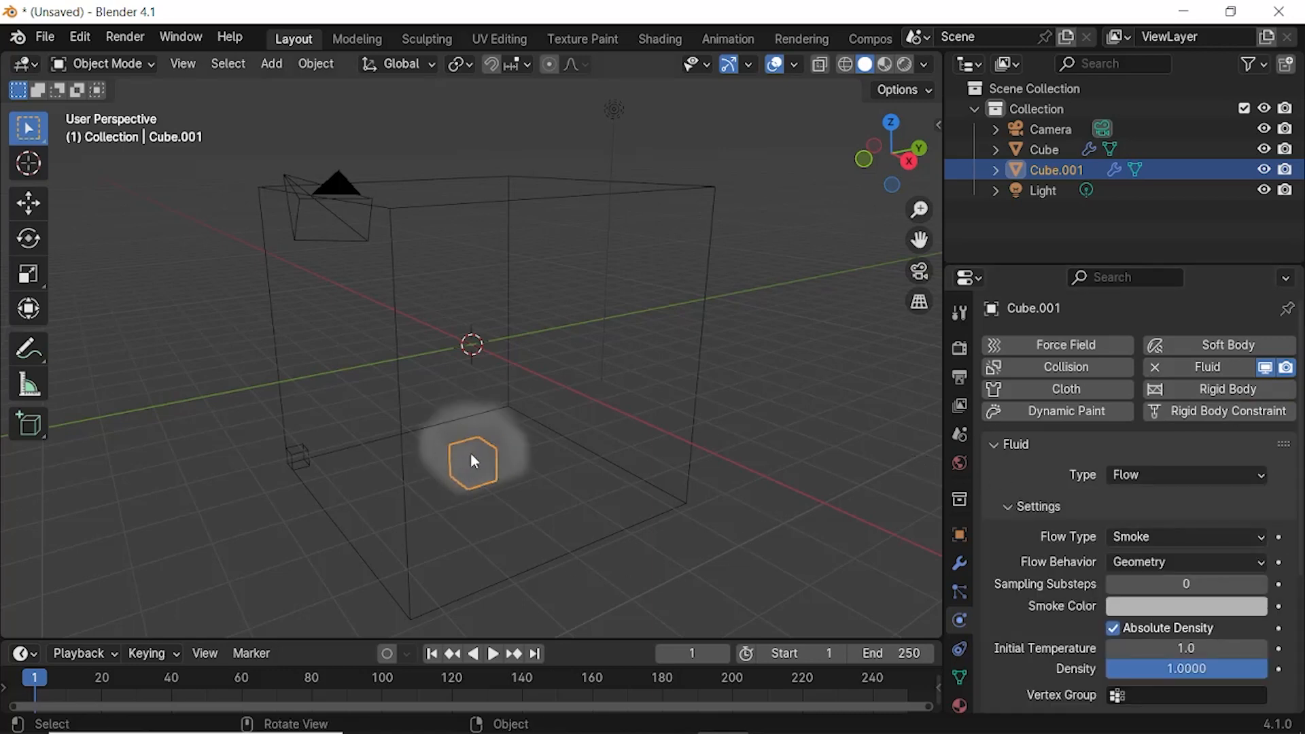
Step: Play the smoke simulation to preview it, stop it and return the timeline to frame 0
left_click(494, 655)
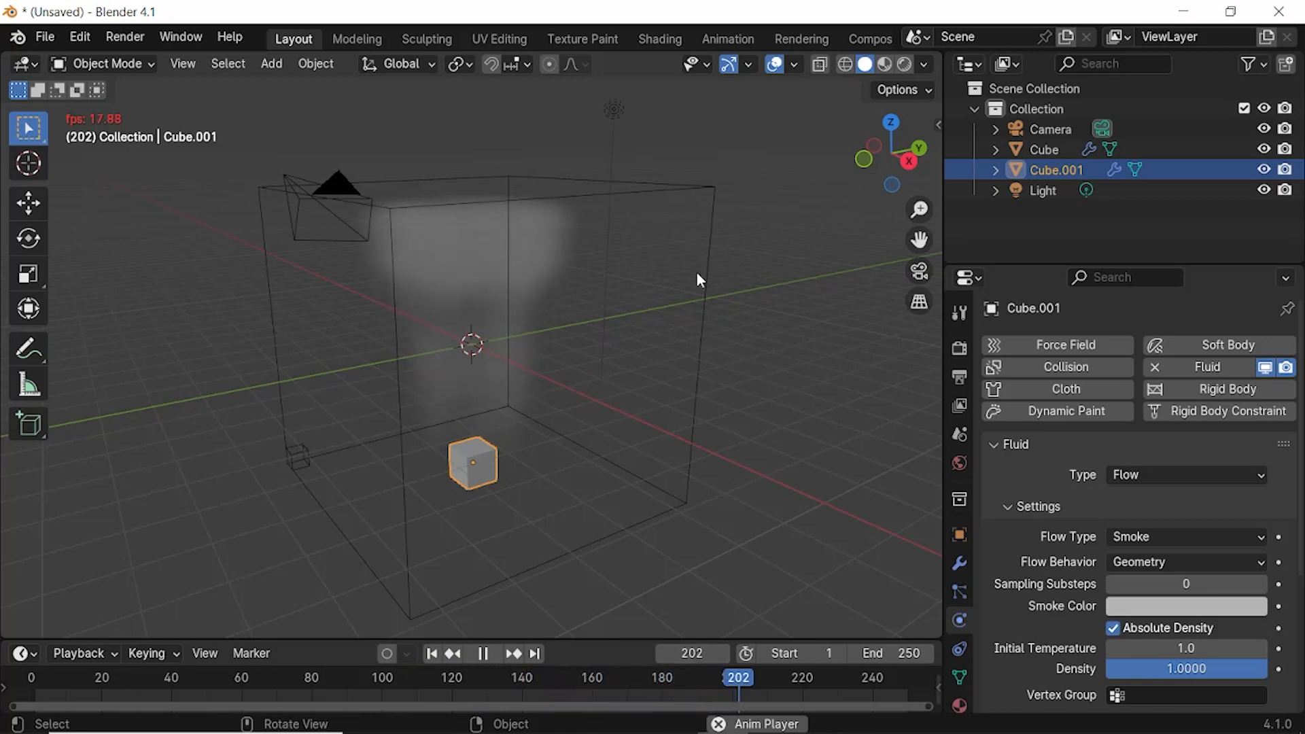
left_click(488, 654)
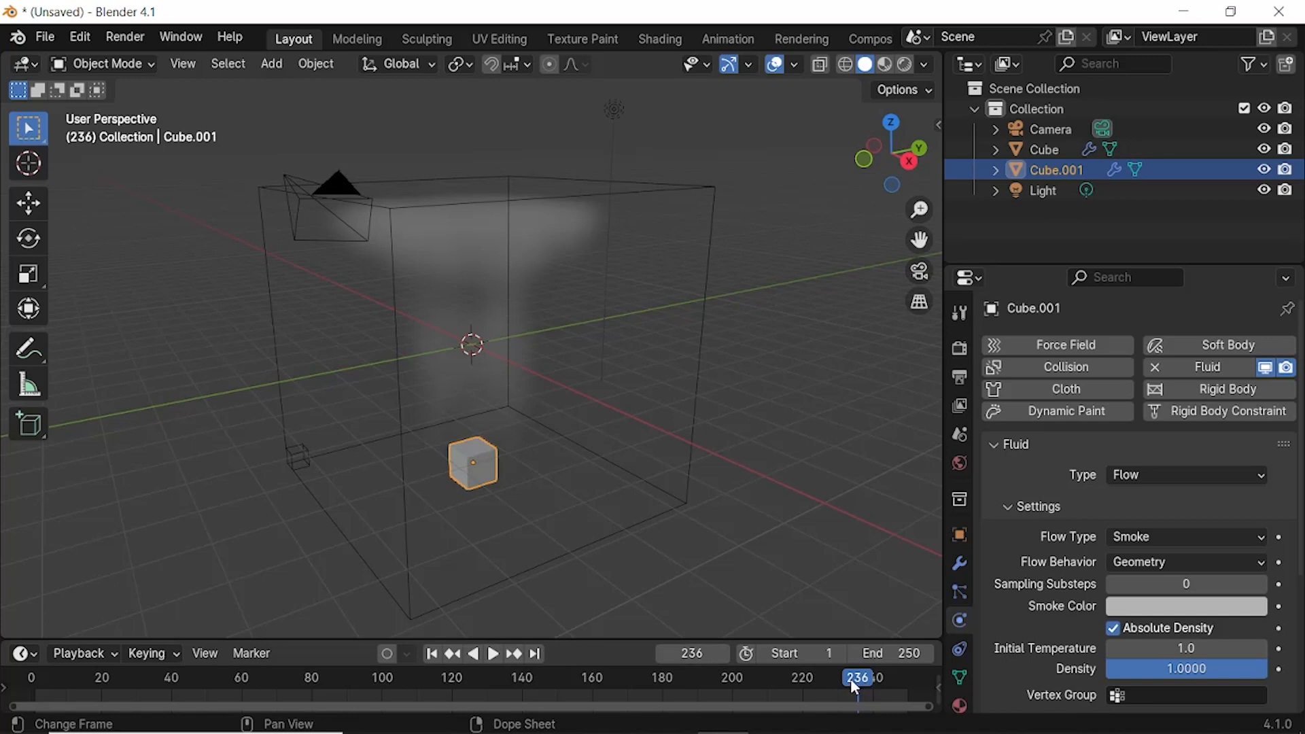
left_click_drag(855, 685, 20, 676)
left_click_drag(934, 671, 933, 671)
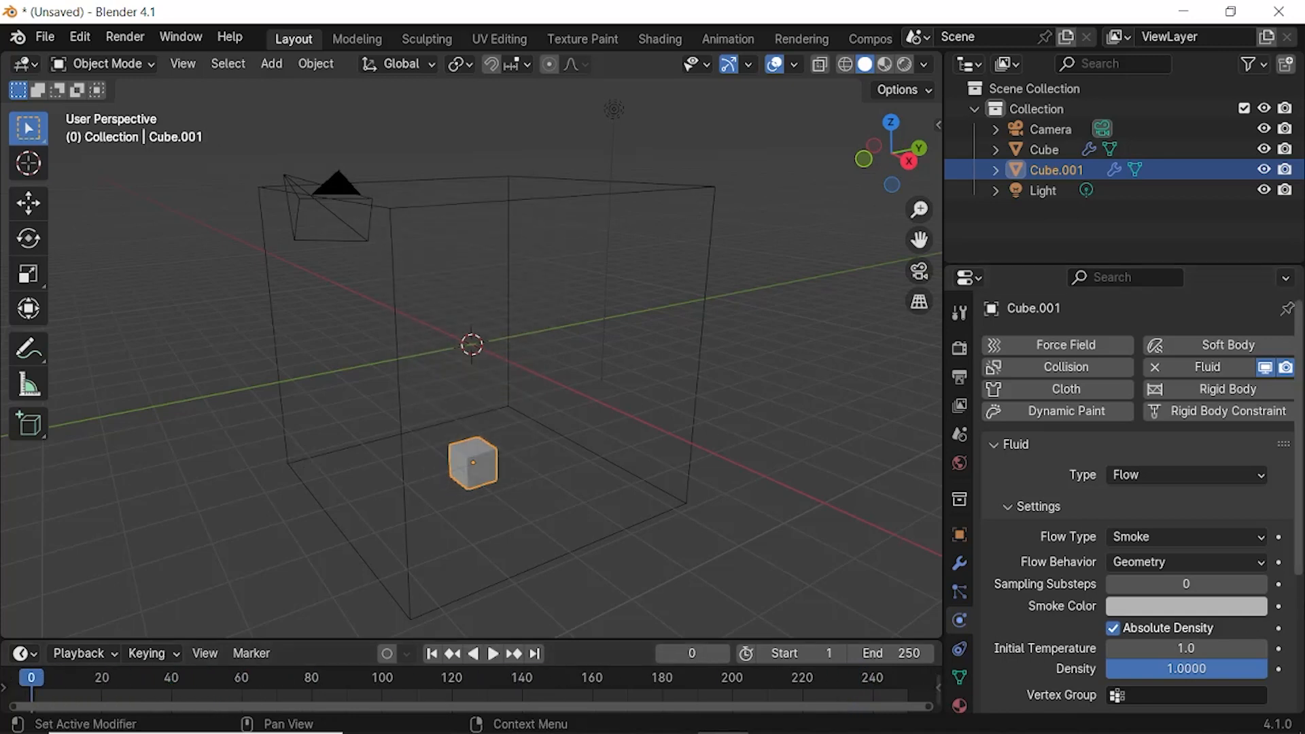
Step: Set the small cube's Flow Behavior to Inflow
scroll(1196, 502, "down", 3)
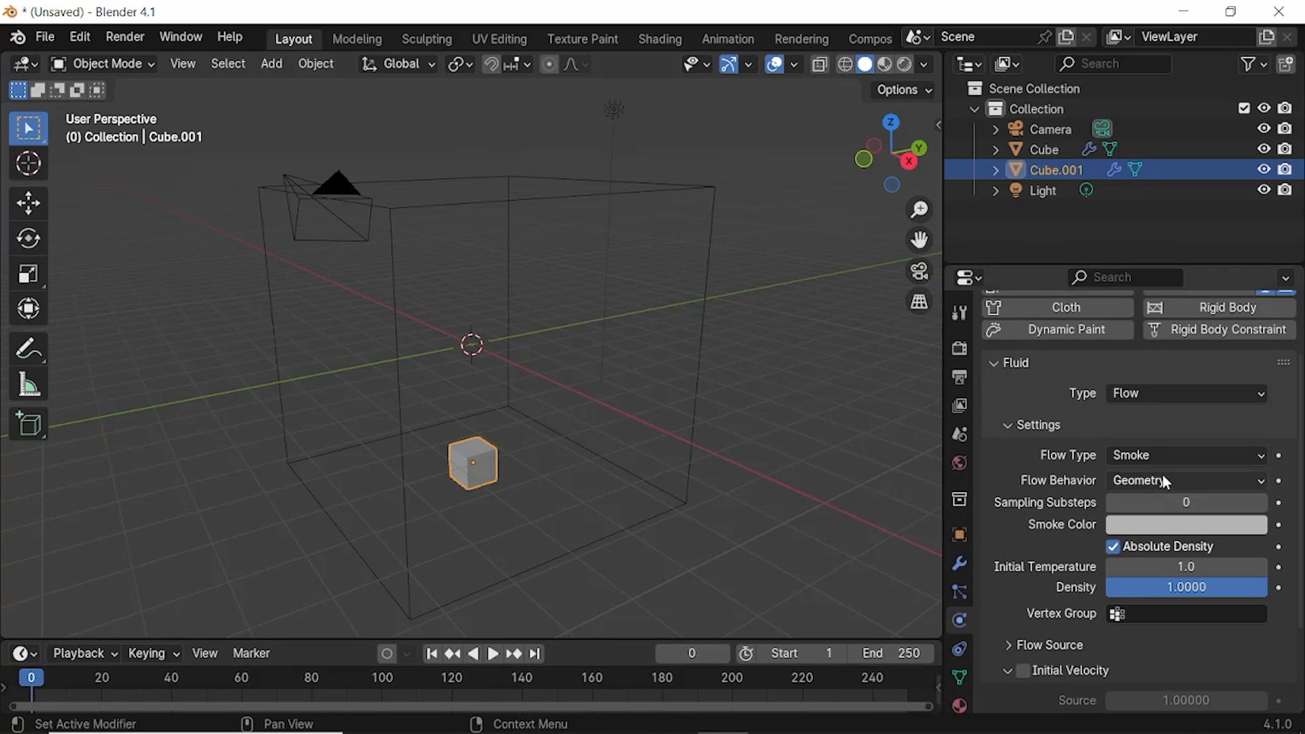
left_click(1143, 482)
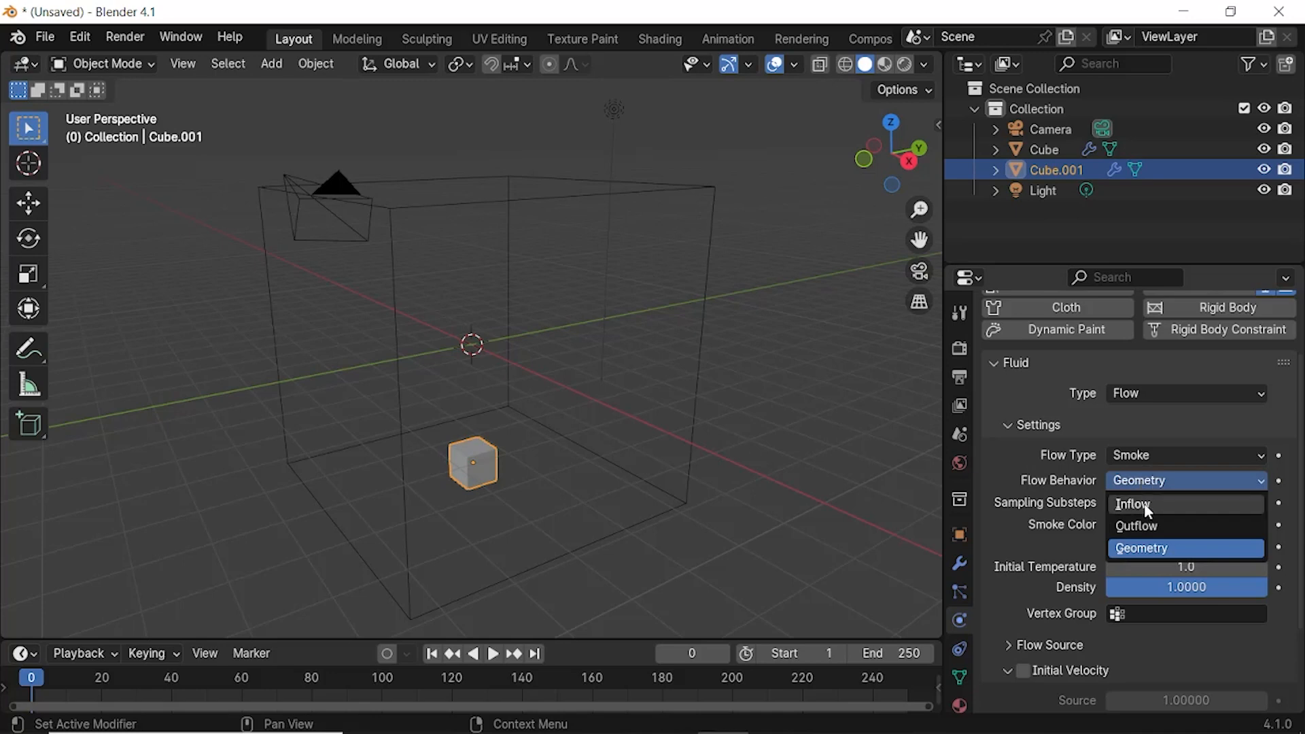
left_click(1146, 504)
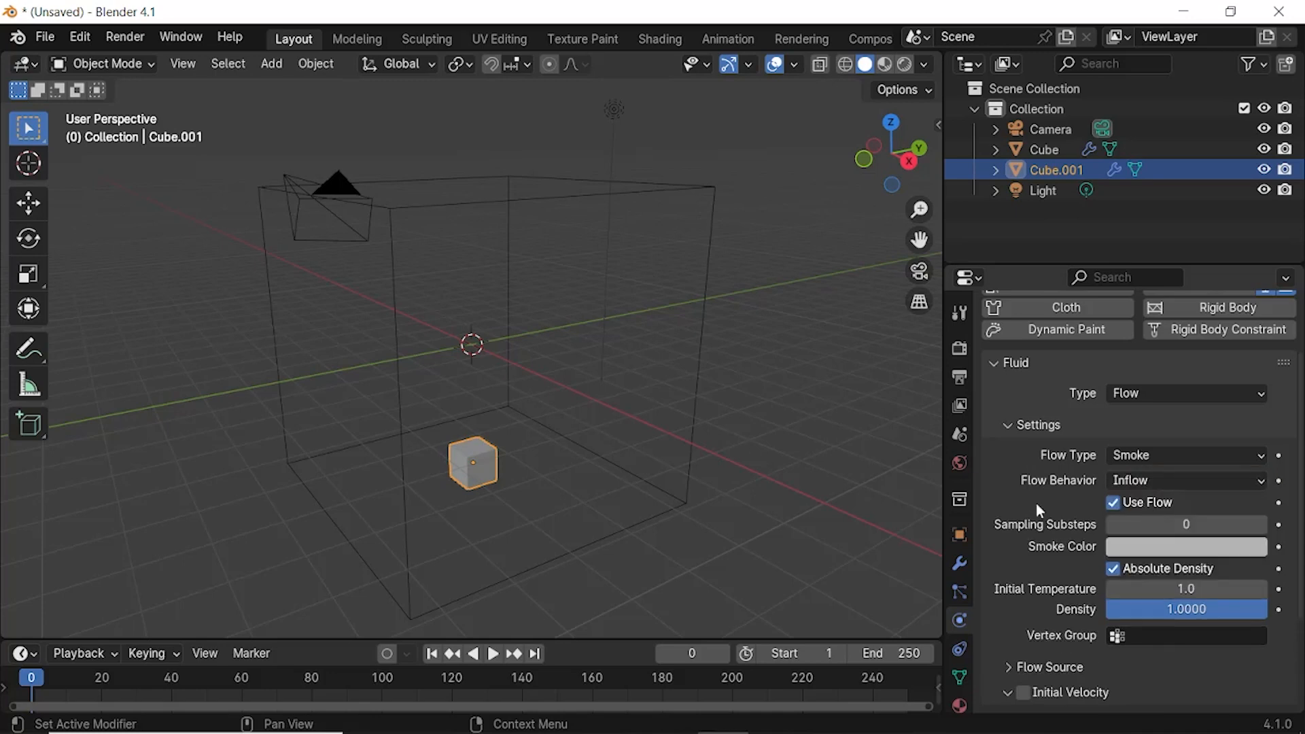
Step: Preview the continuous smoke inflow, stop playback and rewind to frame 0
left_click(494, 654)
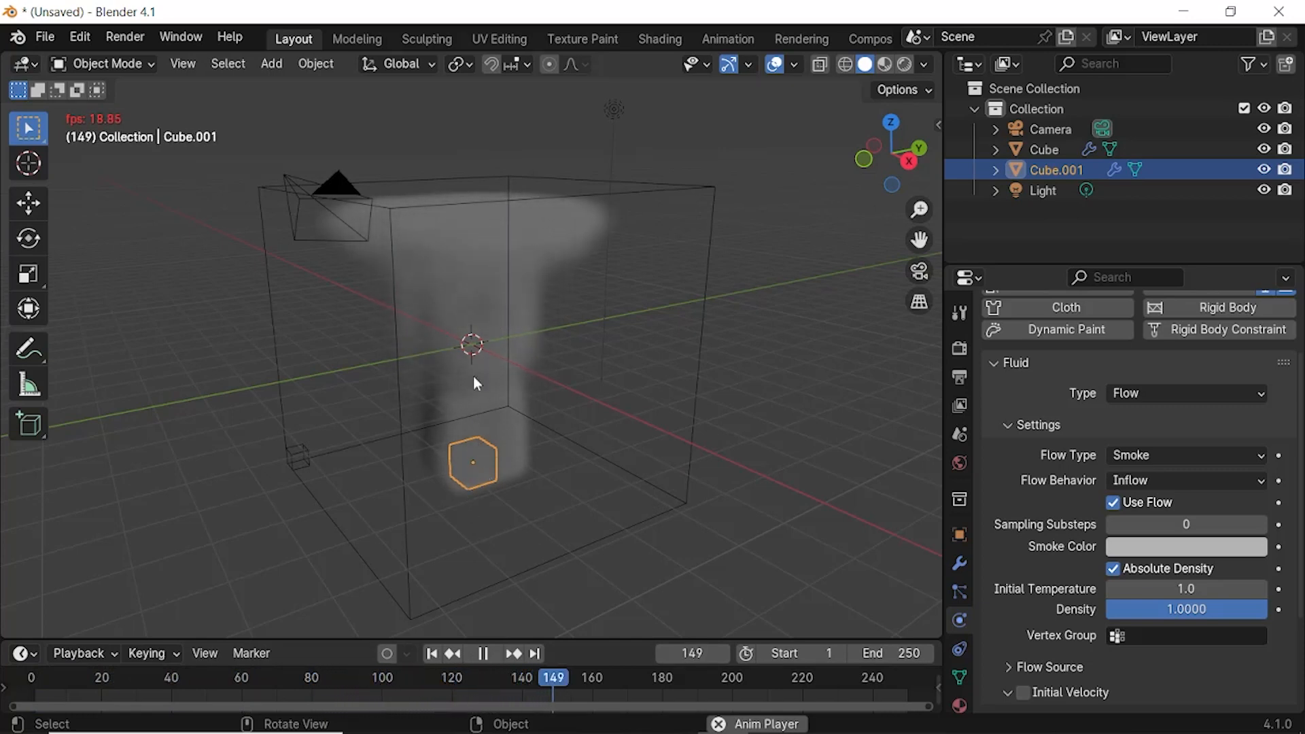
left_click(486, 654)
left_click_drag(718, 680, 14, 685)
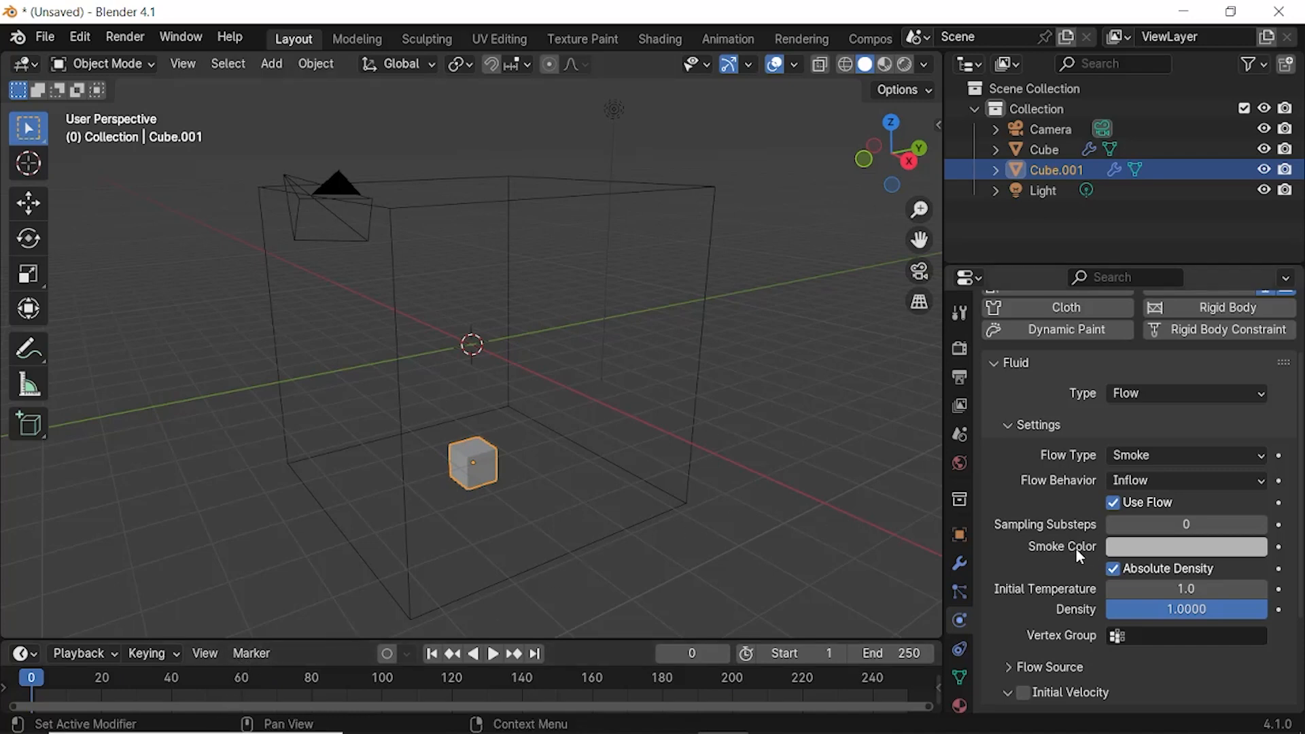
Step: Change the small cube's Smoke Color to red and play the simulation to preview the colored smoke
left_click(1170, 549)
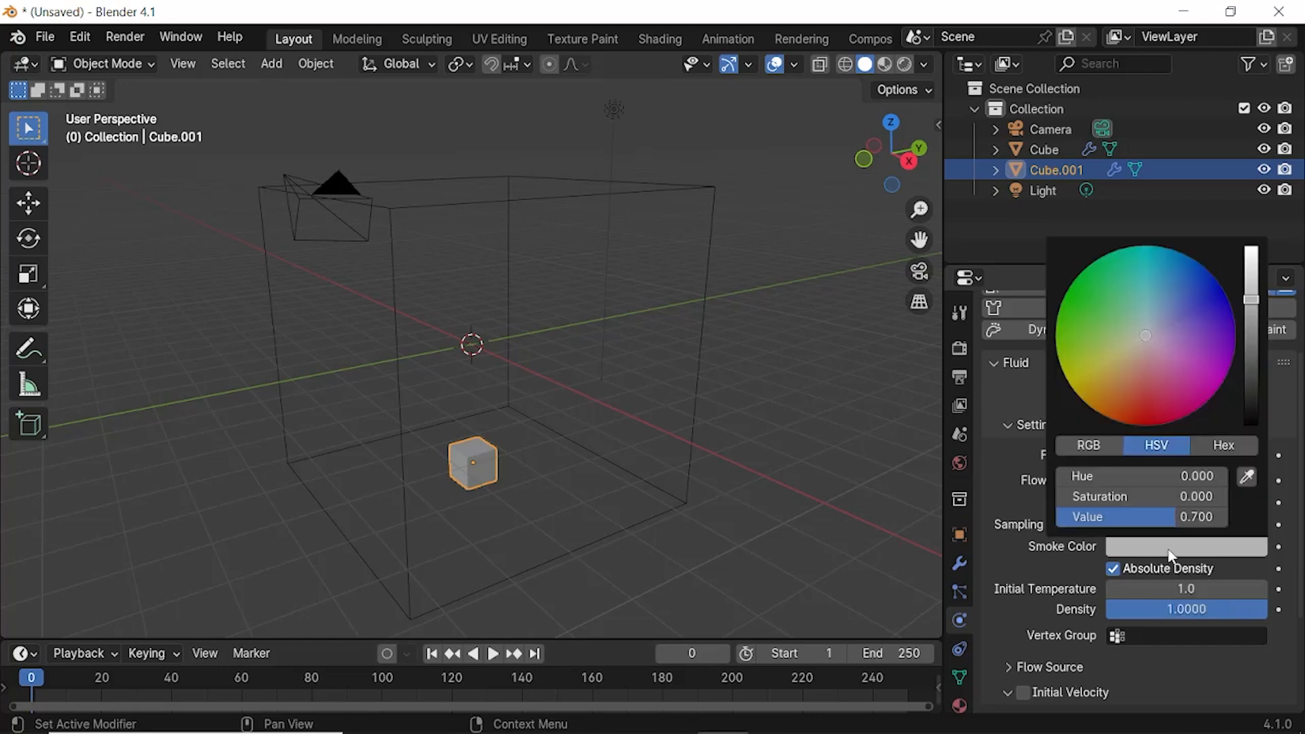
left_click(1131, 414)
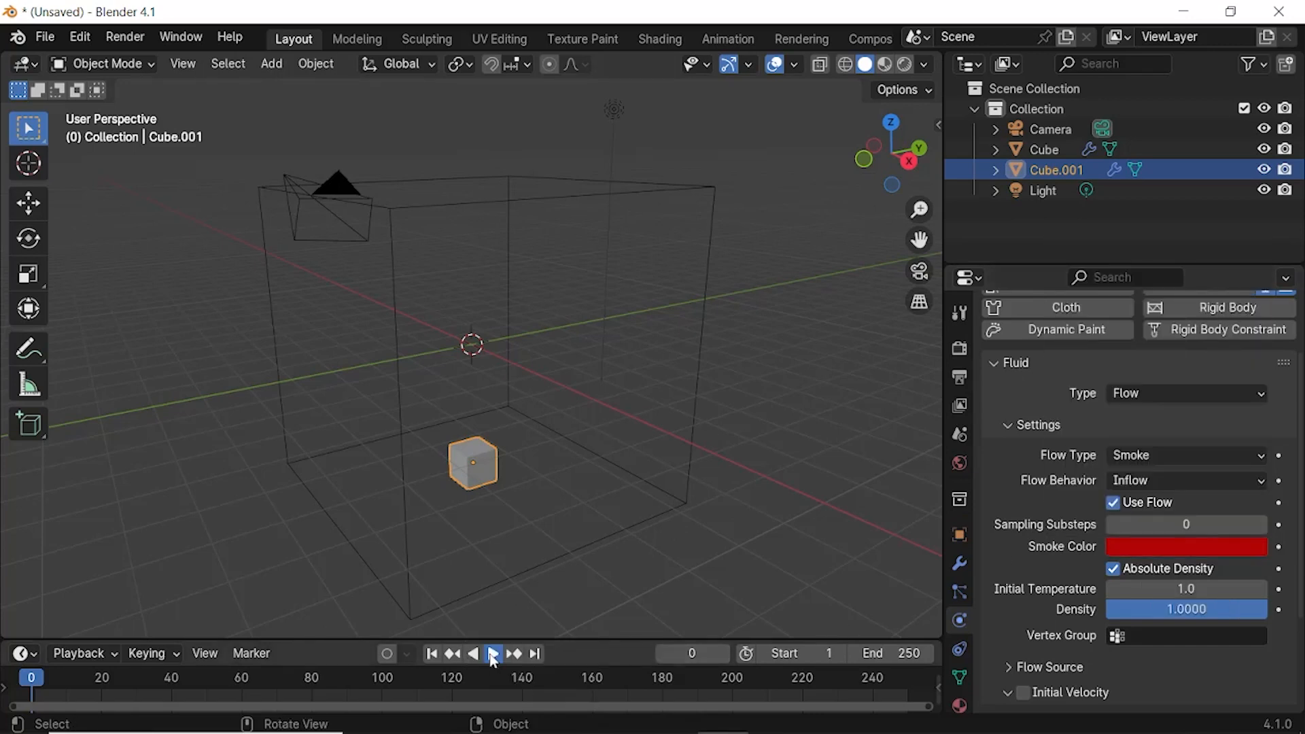
left_click(493, 654)
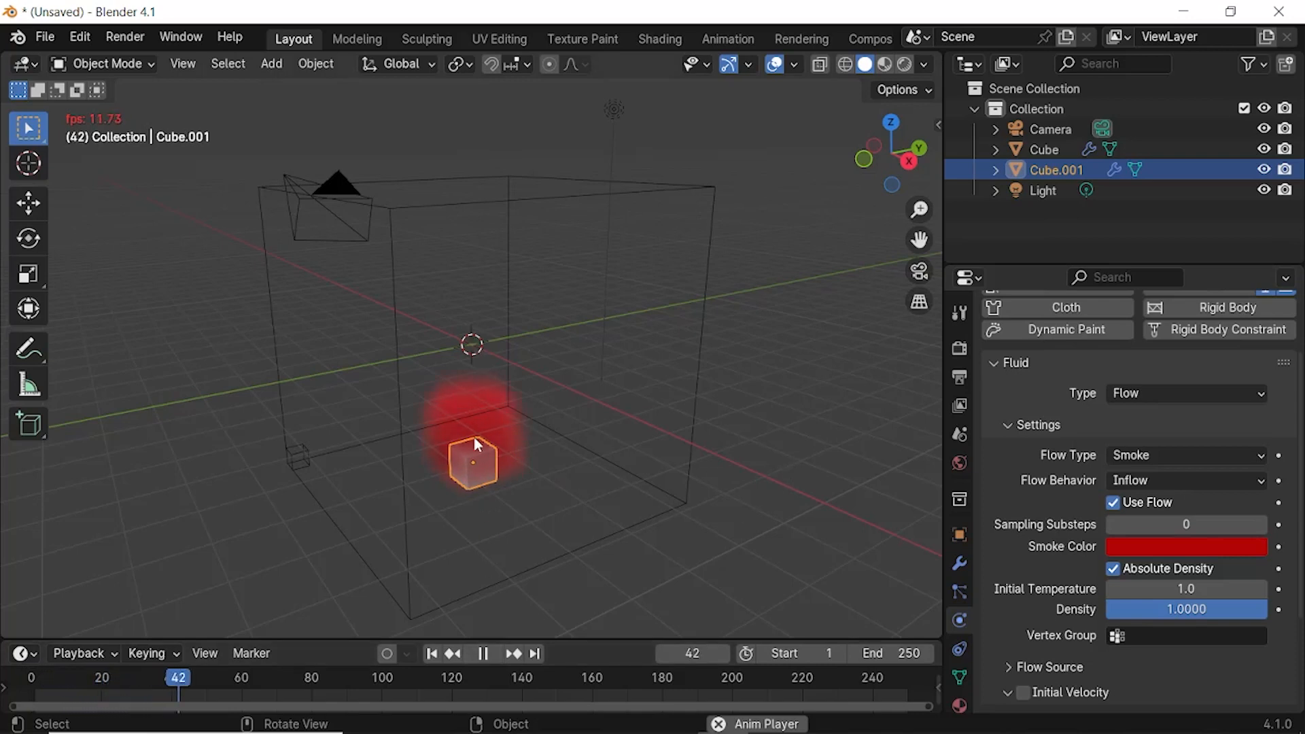
left_click(487, 654)
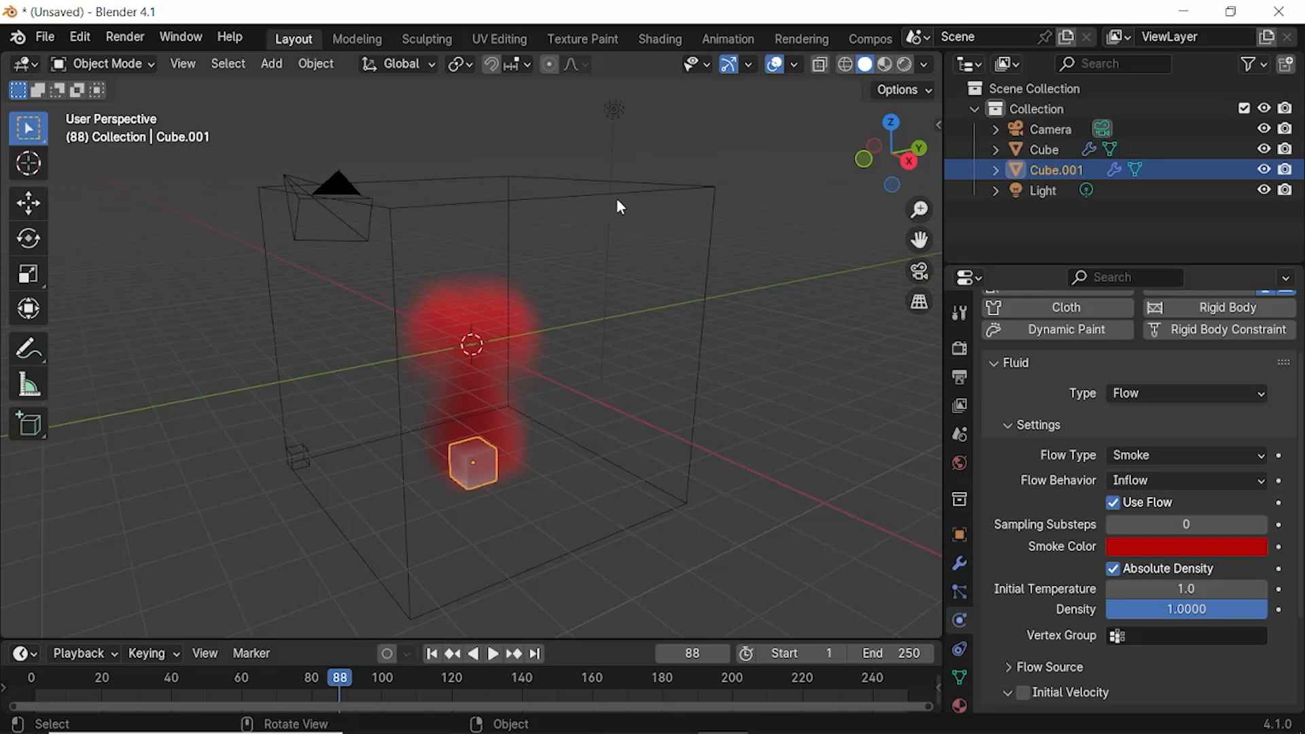
Step: Select the domain cube and set its gas Heat to 5
left_click(658, 190)
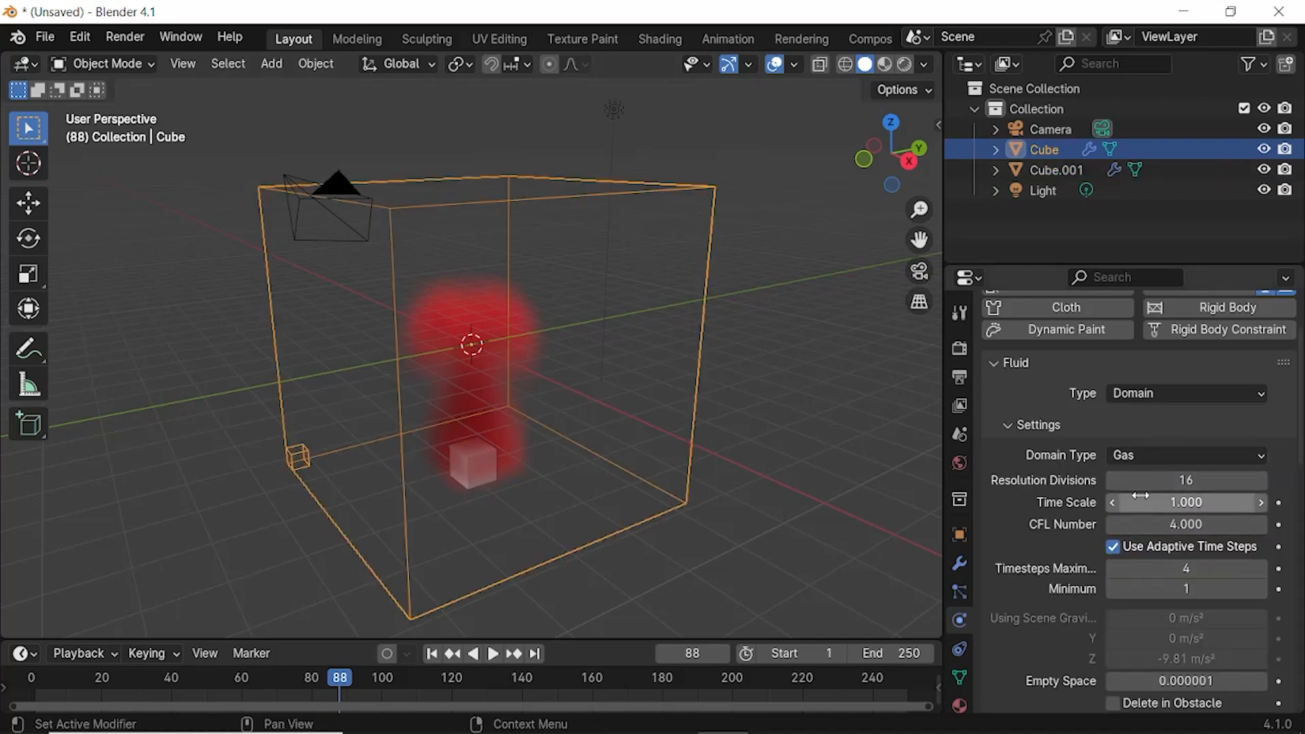
scroll(1134, 506, "down", 8)
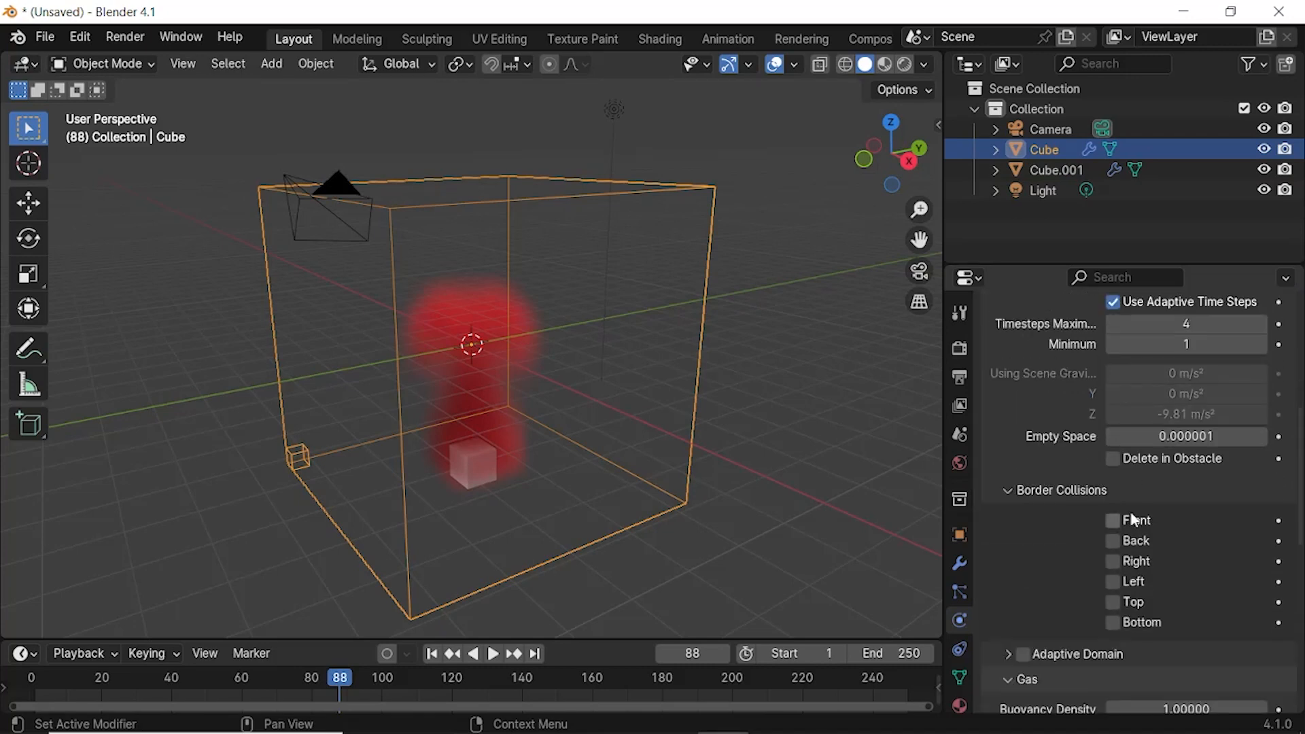
scroll(1133, 520, "down", 8)
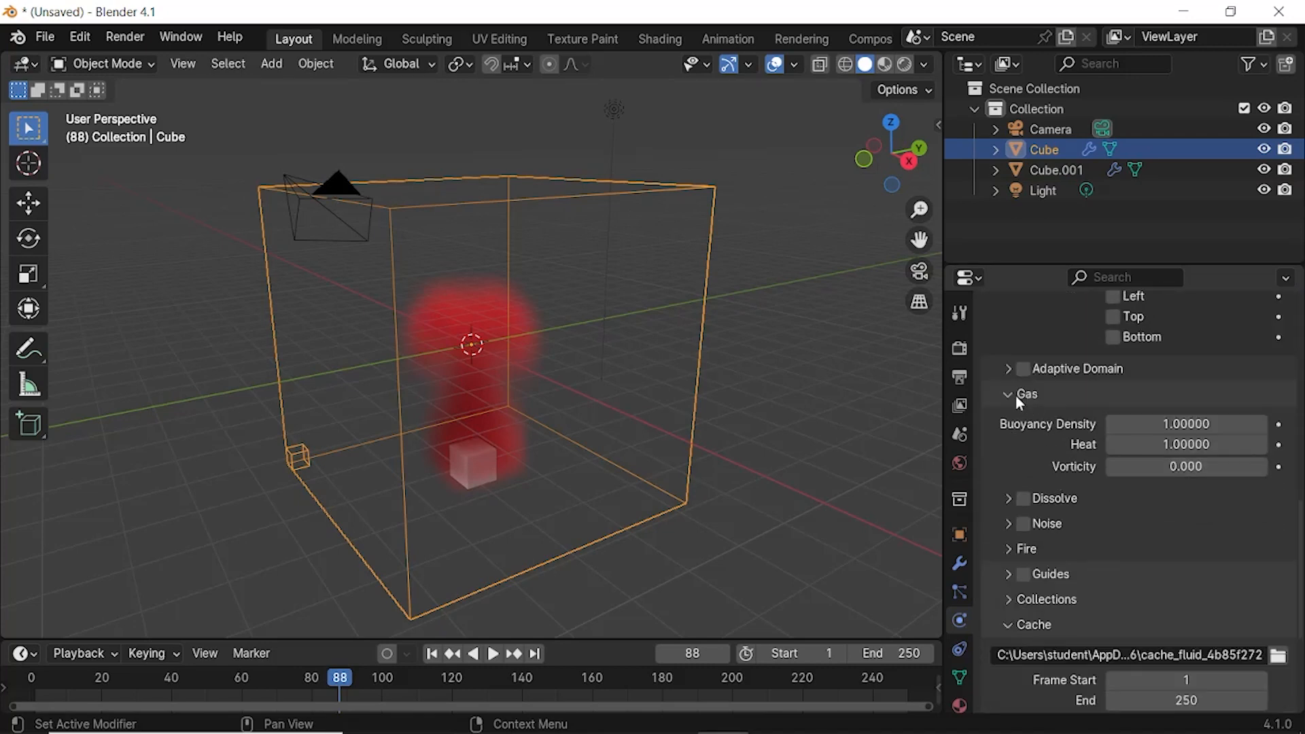
left_click(1173, 445)
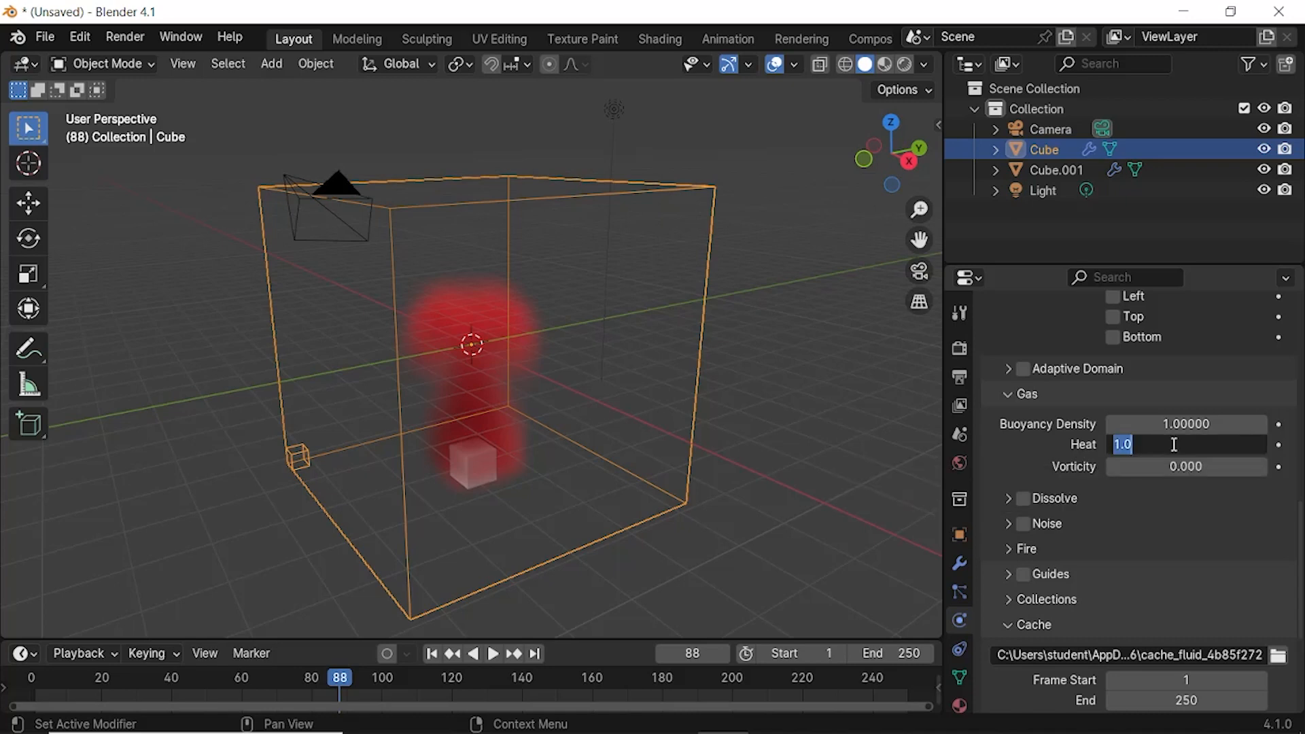
type("5")
key("Return")
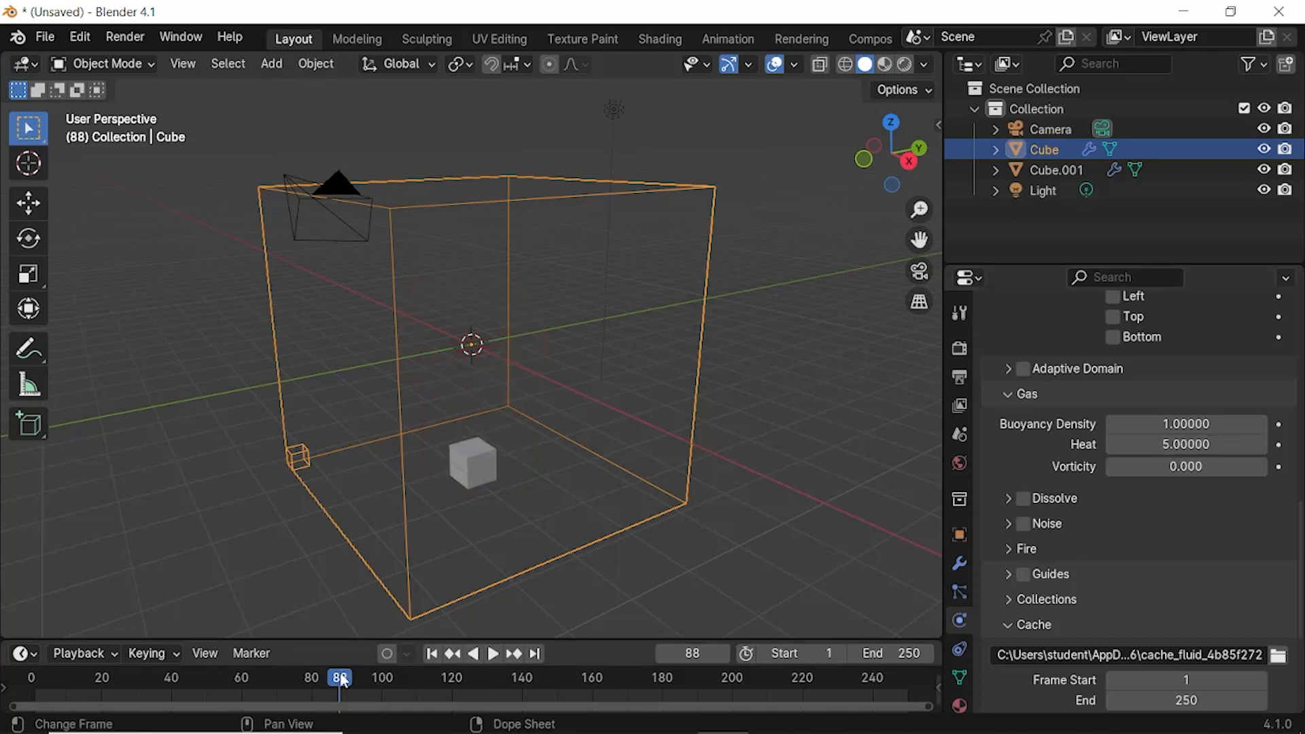
Step: Play the simulation from frame 0 to check how the smoke rises with the new heat, then stop it
left_click_drag(345, 681, 27, 686)
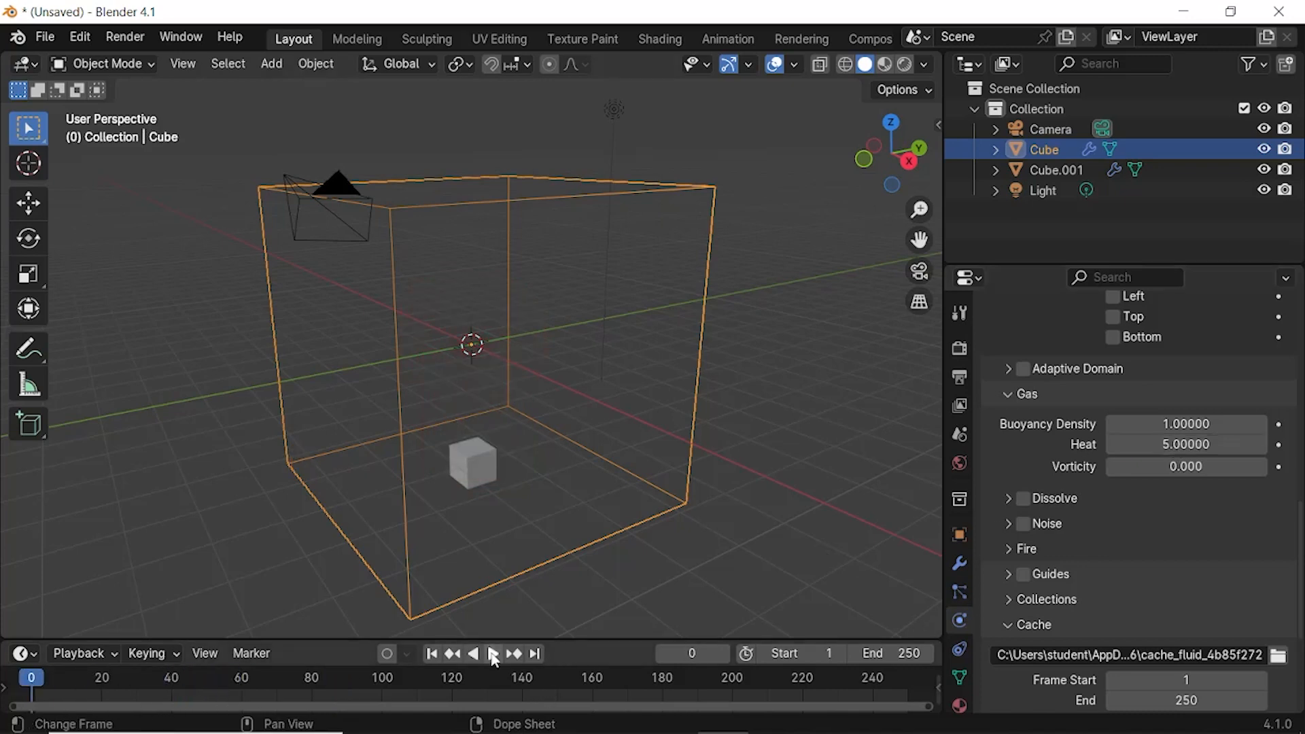
left_click(494, 653)
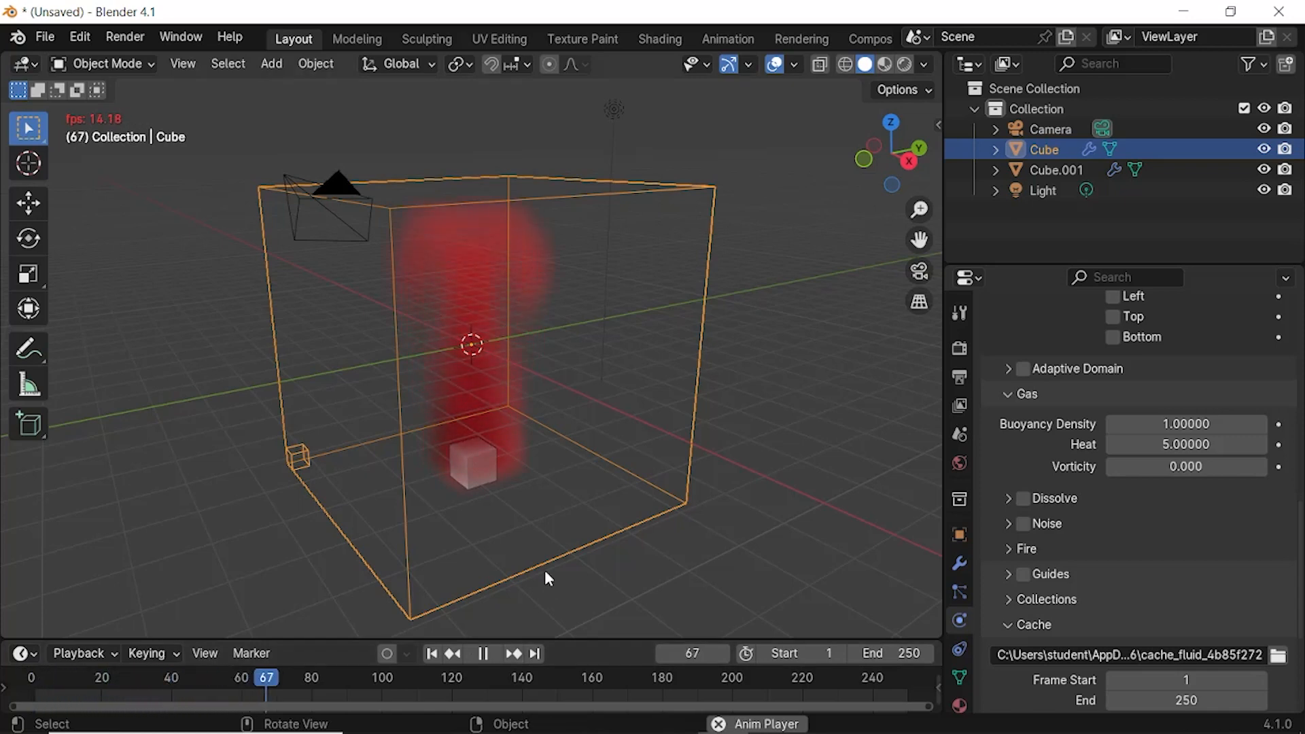
left_click(482, 655)
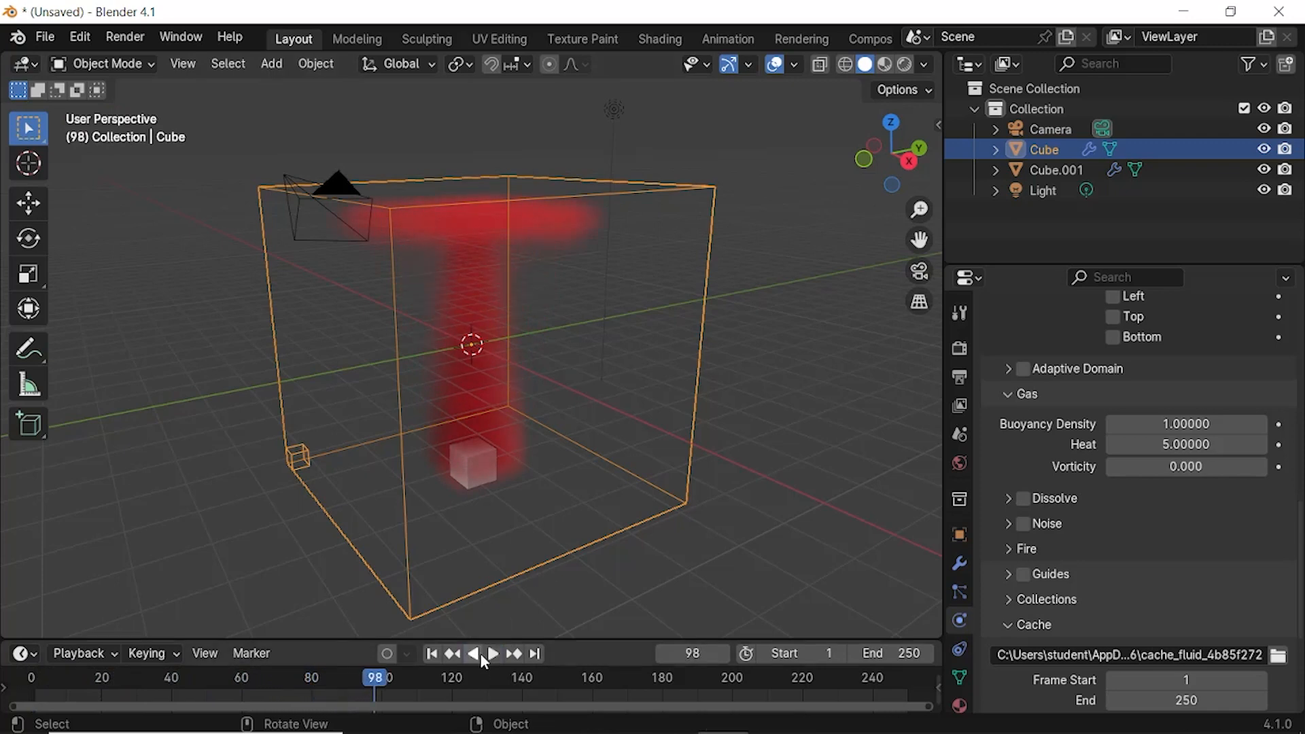
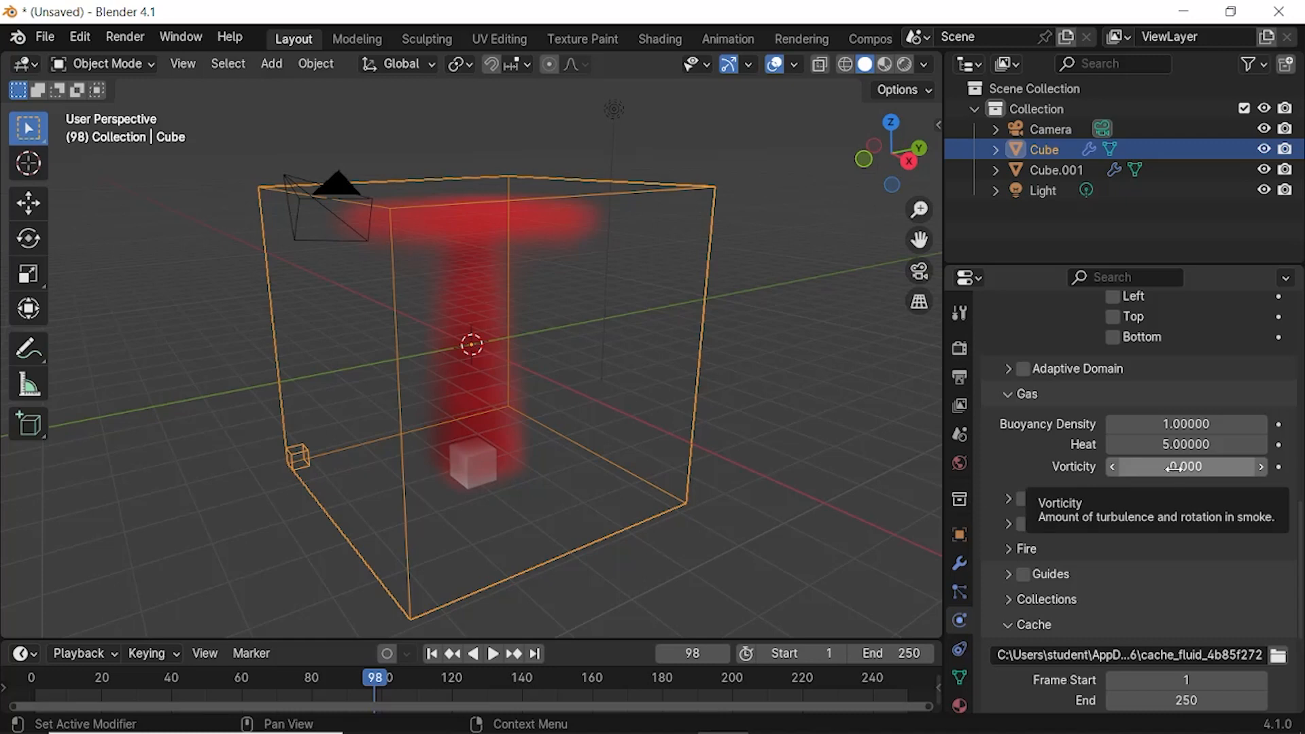
Step: Set the vorticity of the domain's gas settings to 0.1
left_click(1175, 468)
key("BackSpace")
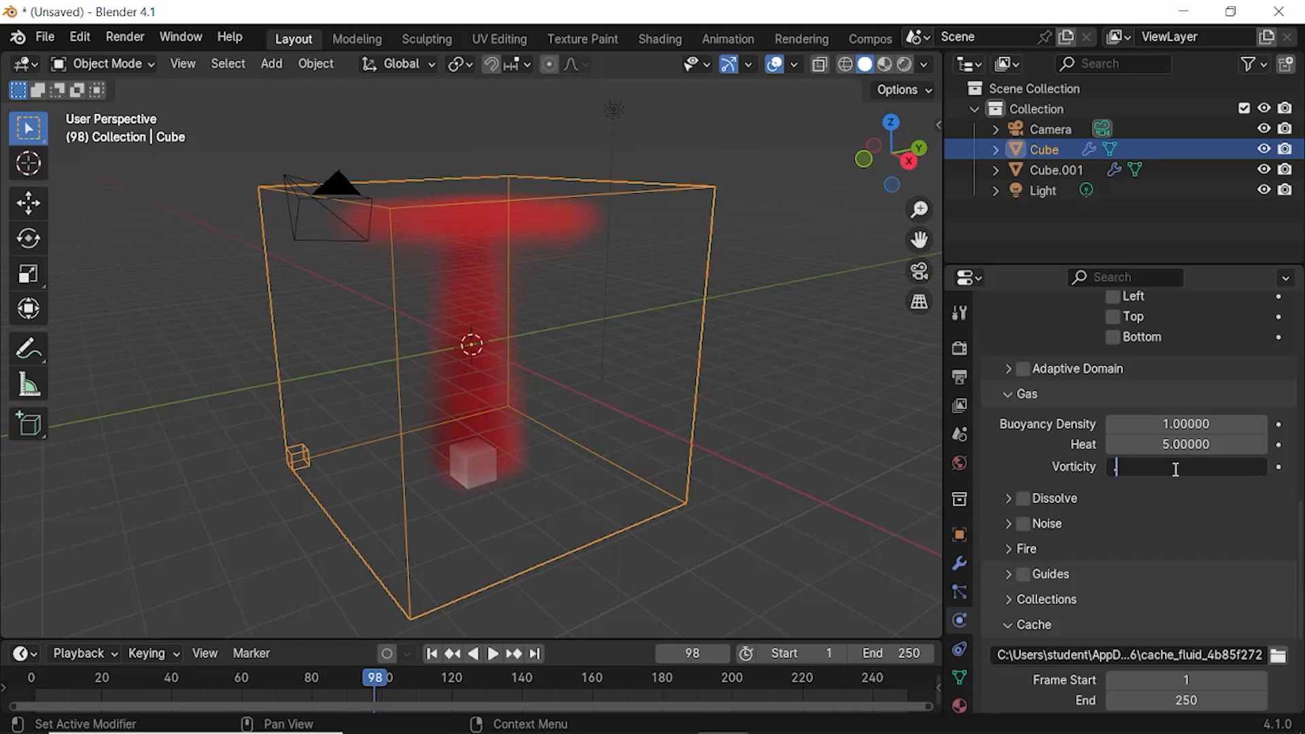
type(".1")
key("Return")
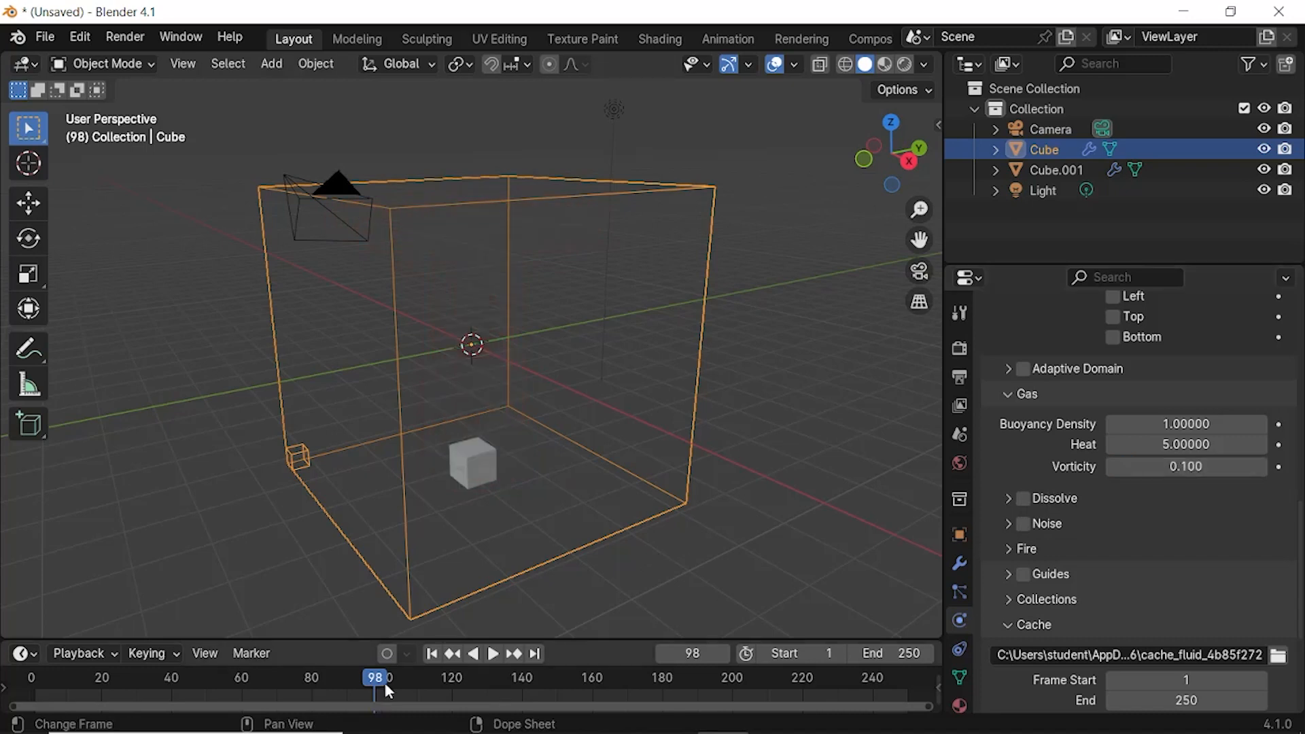
Step: Play the smoke simulation from frame 0 to check the turbulence, stop it and return to frame 0
left_click_drag(379, 683, 12, 692)
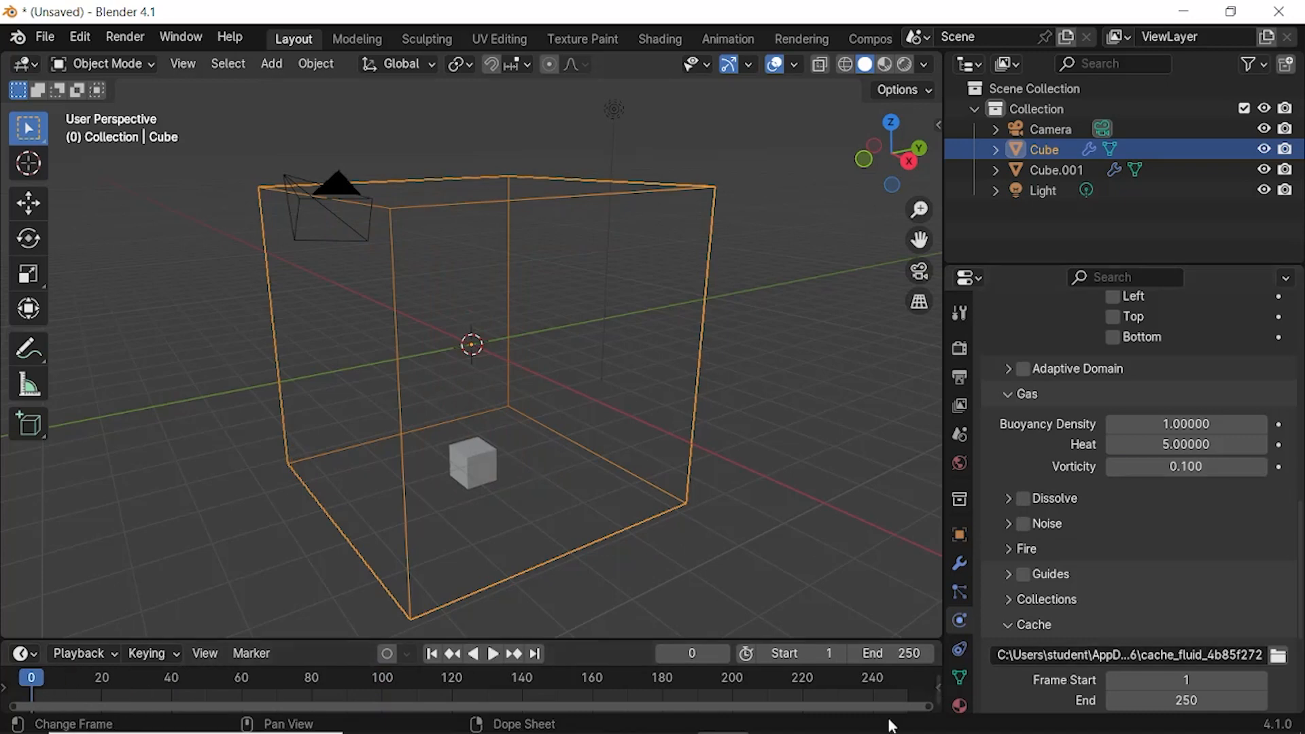
left_click(494, 654)
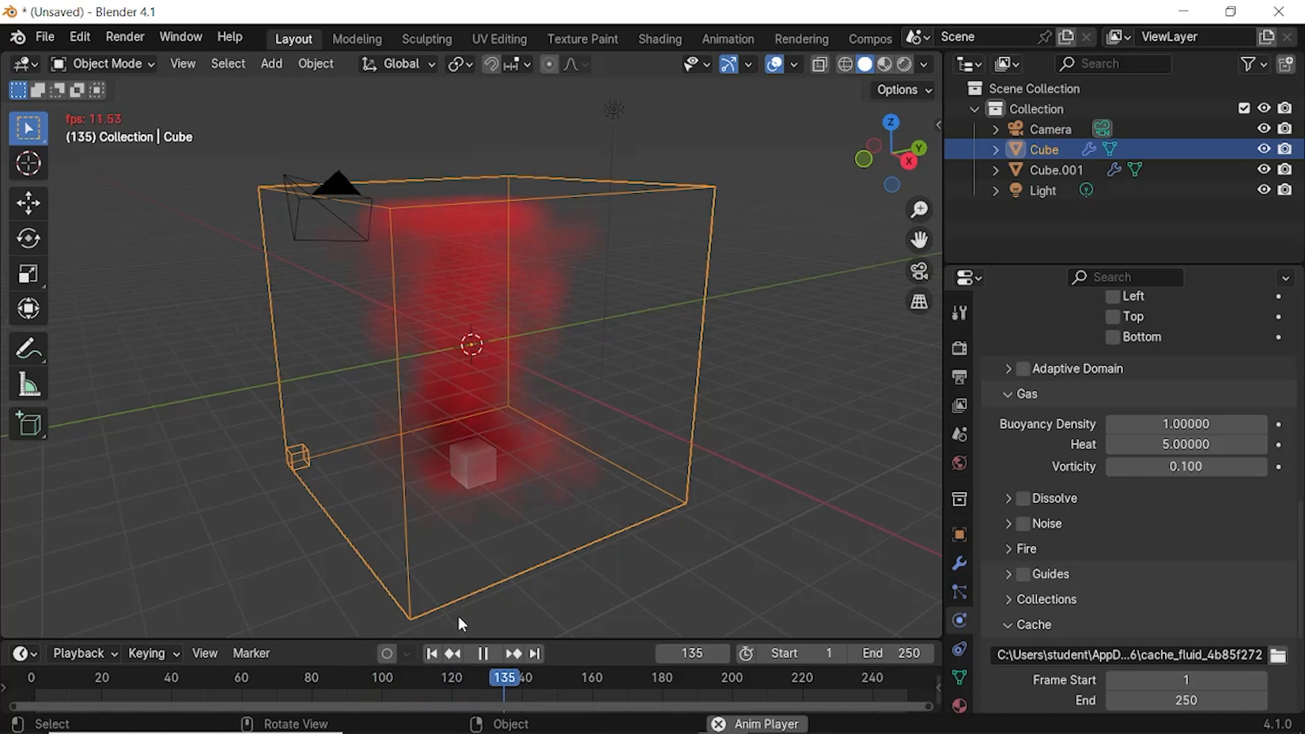
left_click(483, 654)
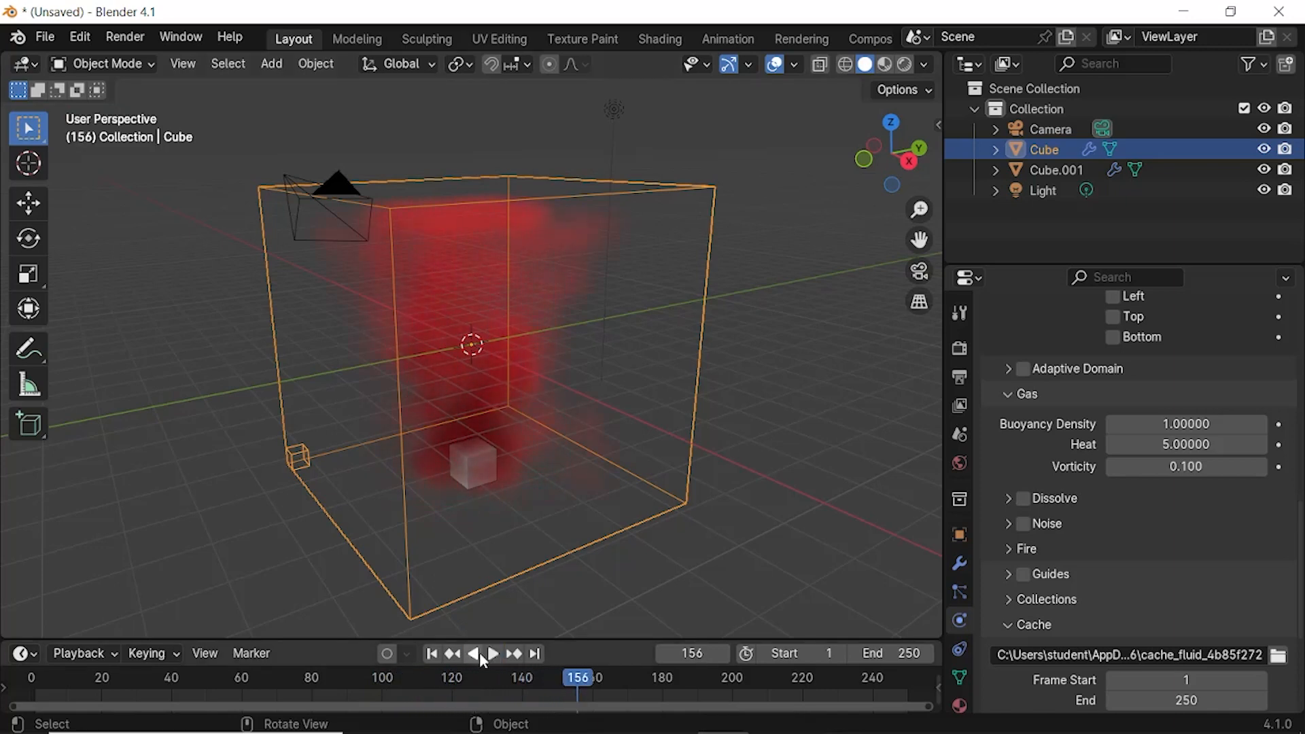
left_click_drag(572, 681, 29, 643)
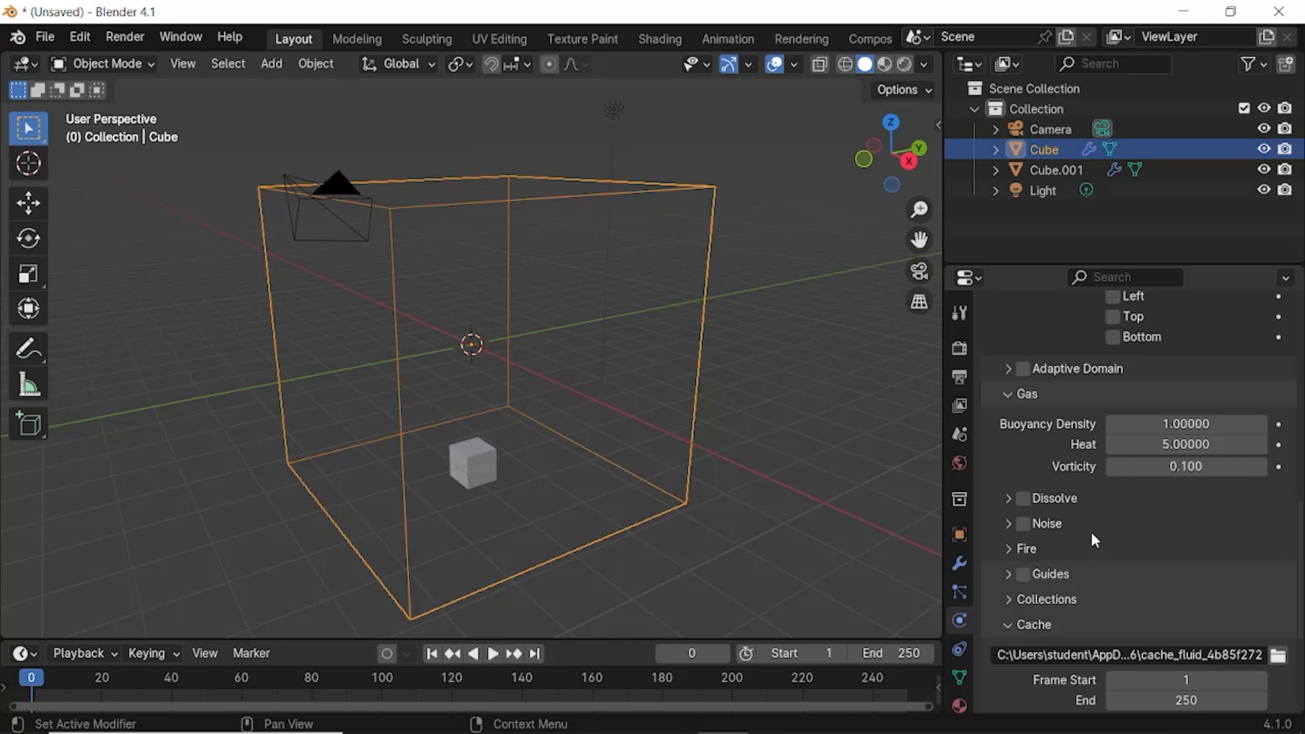
Step: Enable noise for the gas domain and preview the smoke simulation, returning to frame 0
left_click(1023, 523)
left_click(1007, 524)
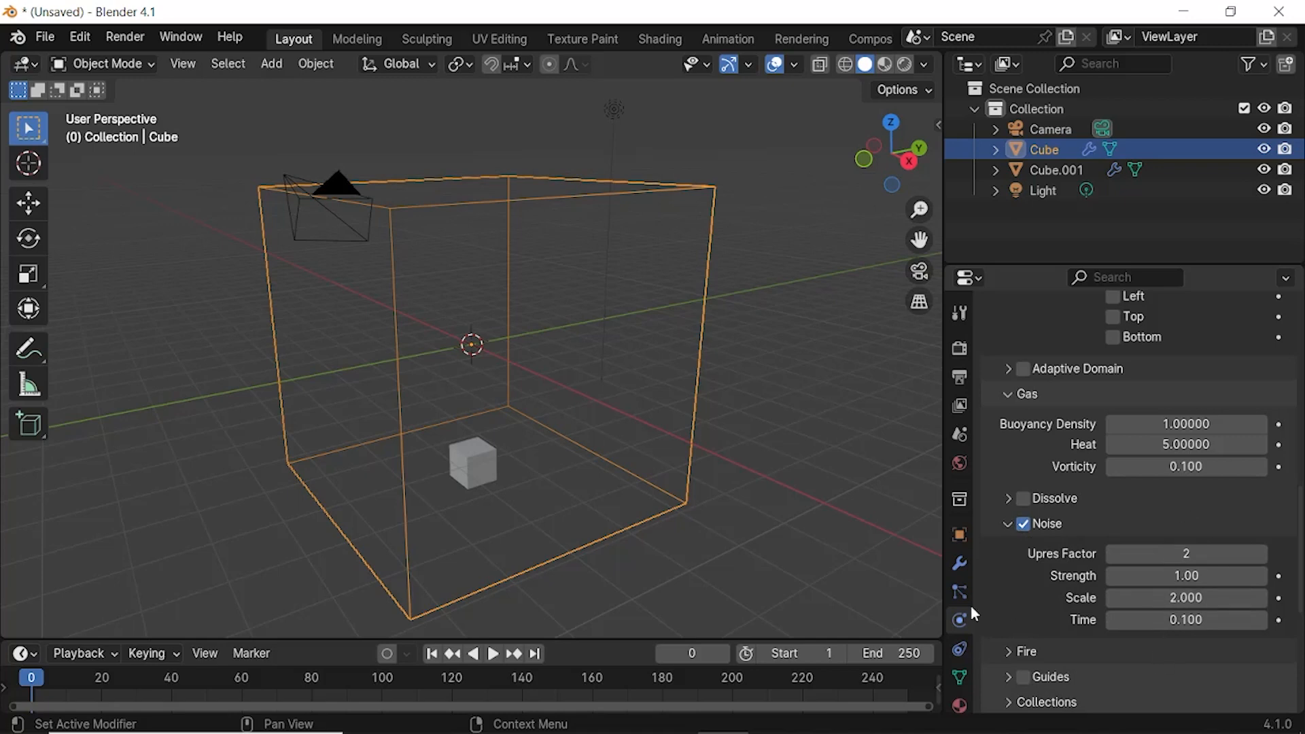
left_click(495, 653)
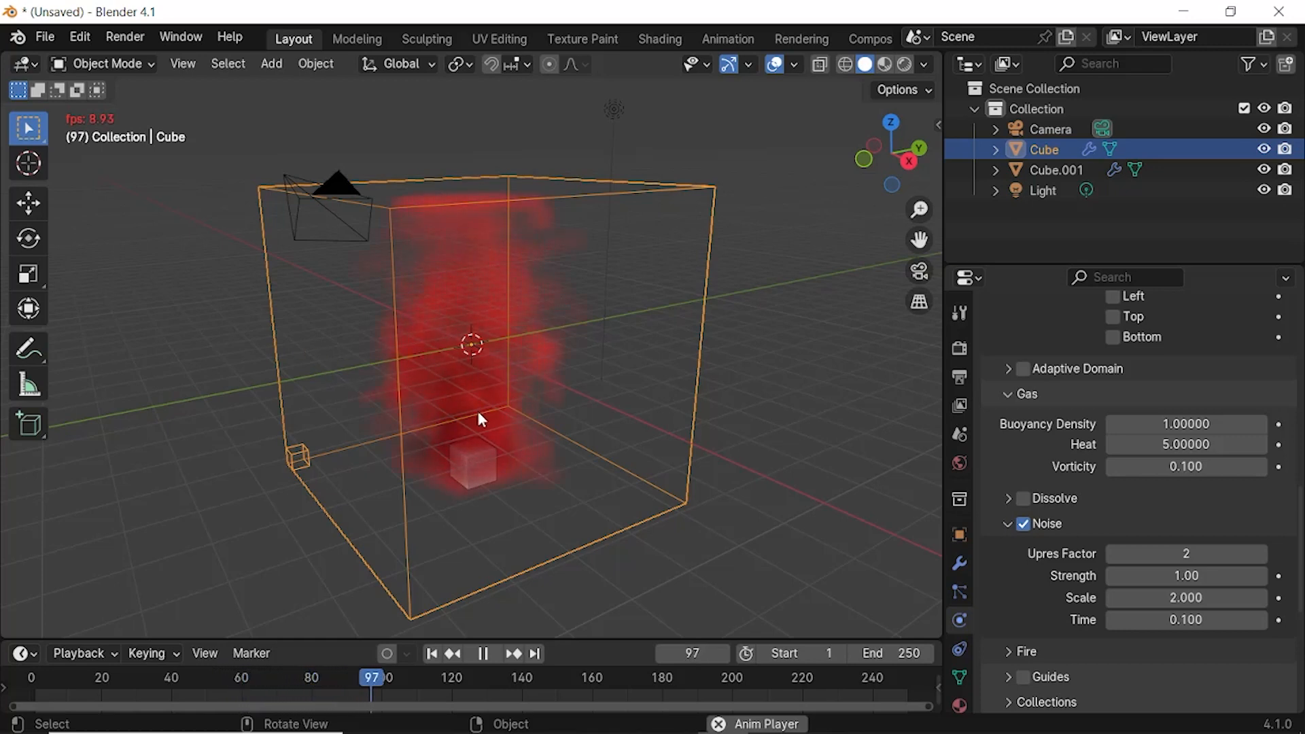
left_click(483, 656)
left_click(495, 683)
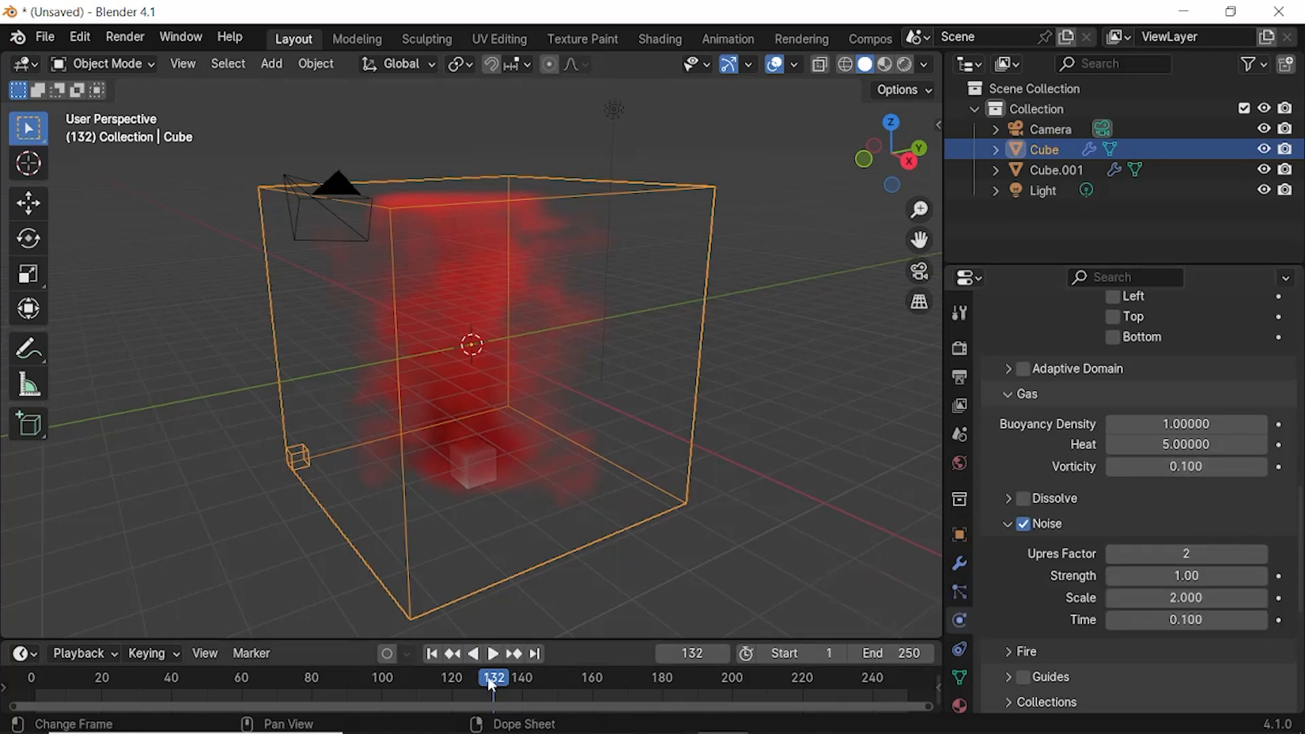
left_click_drag(492, 685, 27, 674)
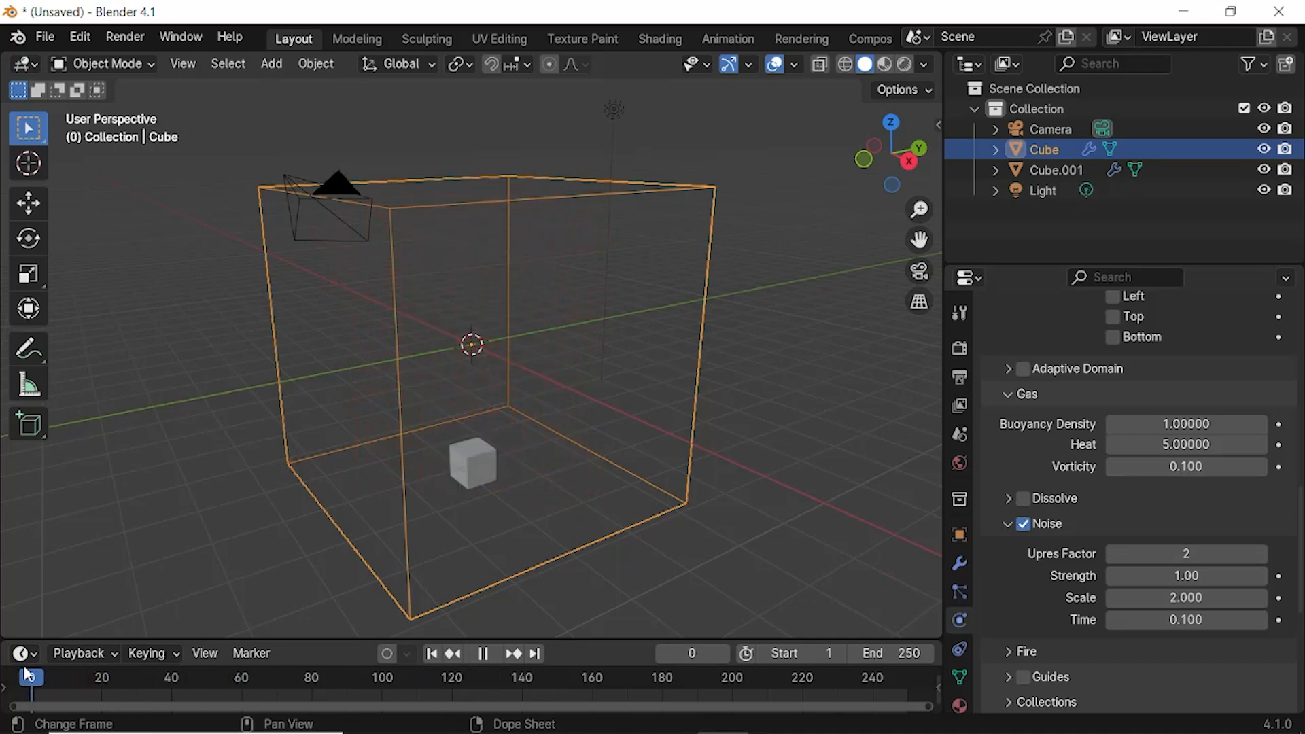
Step: Move the small smoke emitter cube straight up along the Z axis to near the top of the domain
left_click(482, 465)
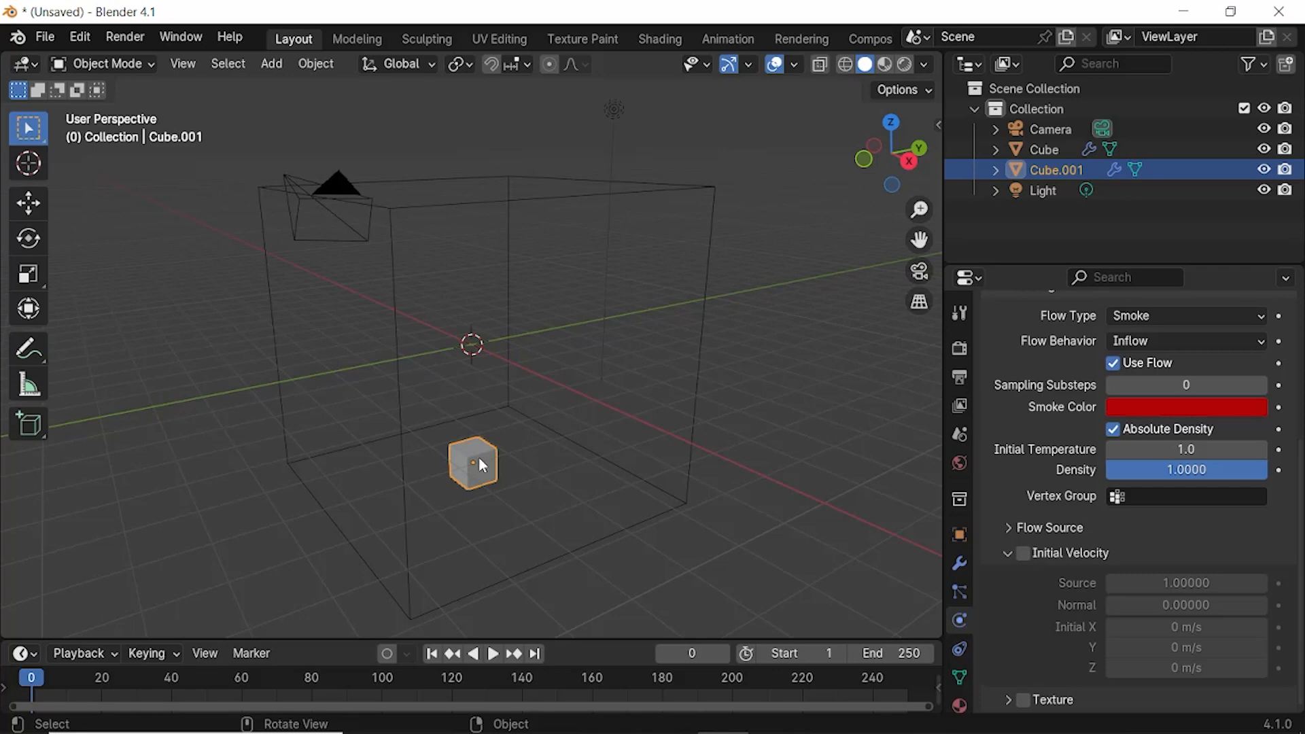
key("g")
key("z")
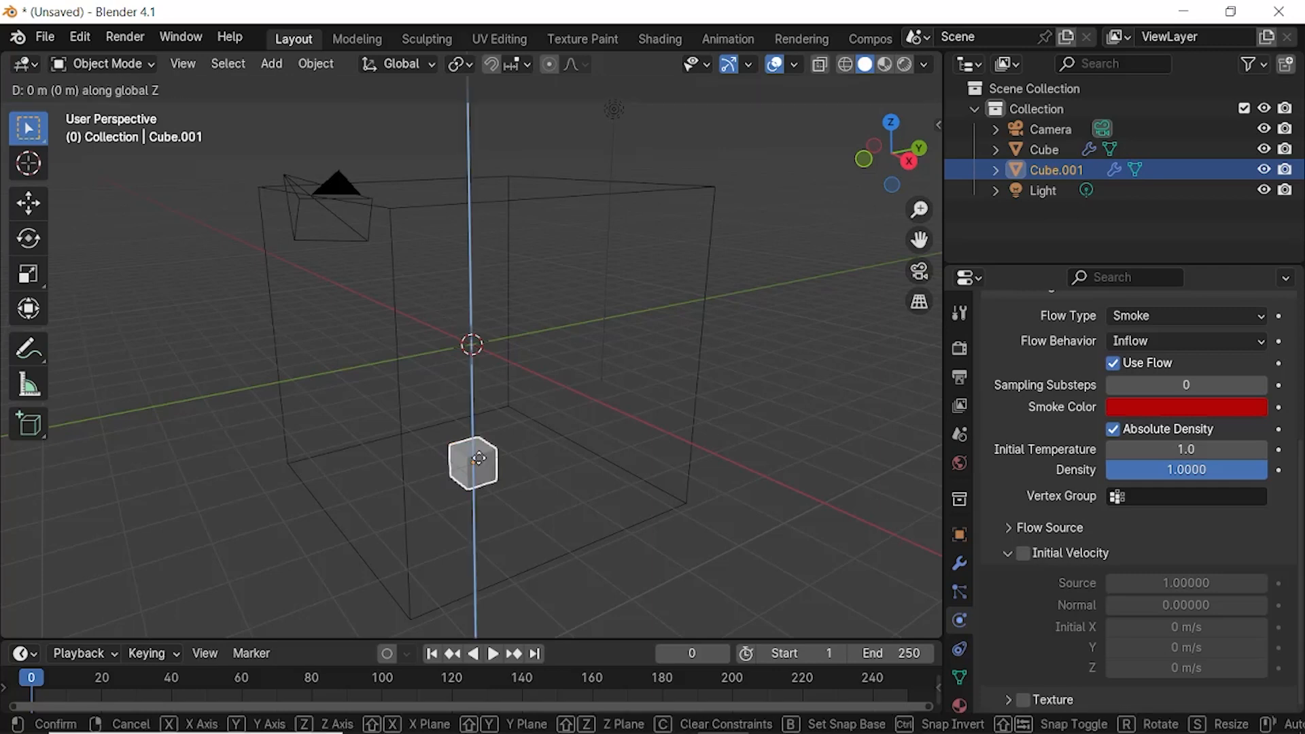
left_click(516, 230)
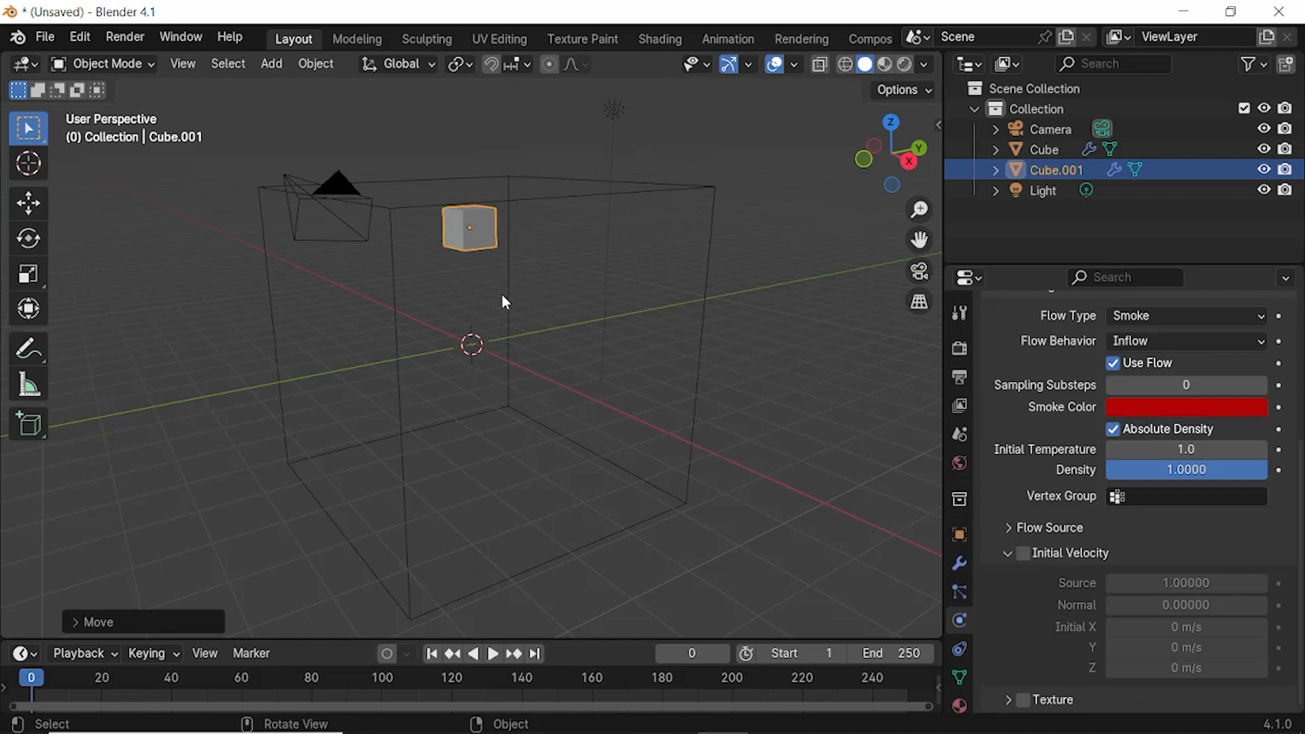
Step: Set the heat of the domain cube's gas settings to -5
scroll(1232, 525, "up", 3)
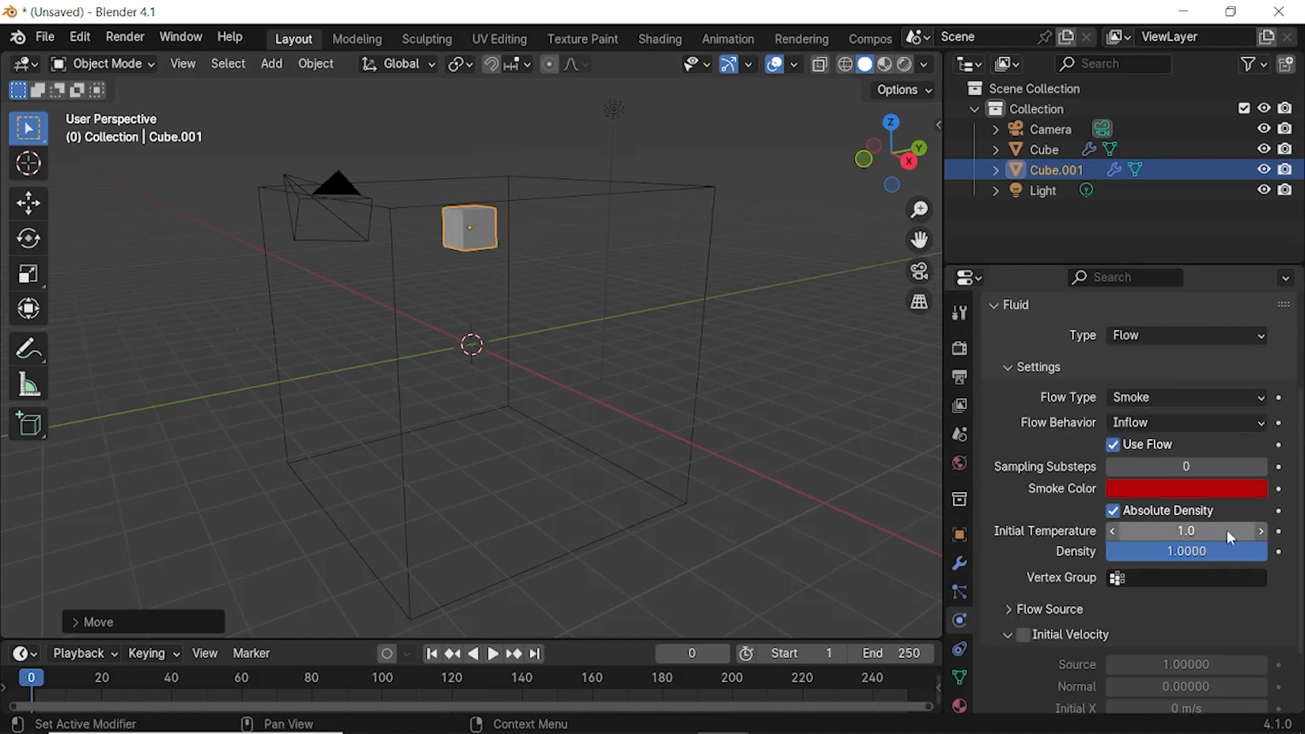
scroll(1226, 530, "down", 3)
left_click(714, 208)
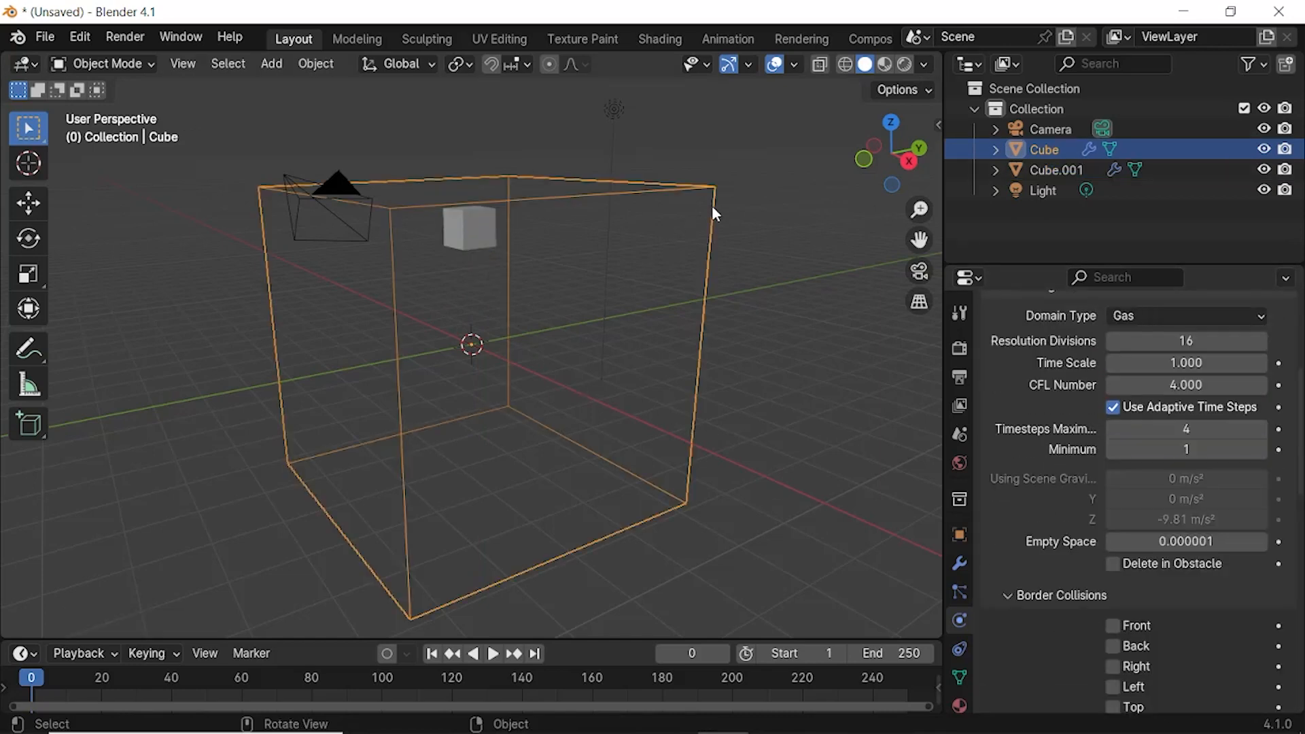
scroll(1187, 429, "down", 10)
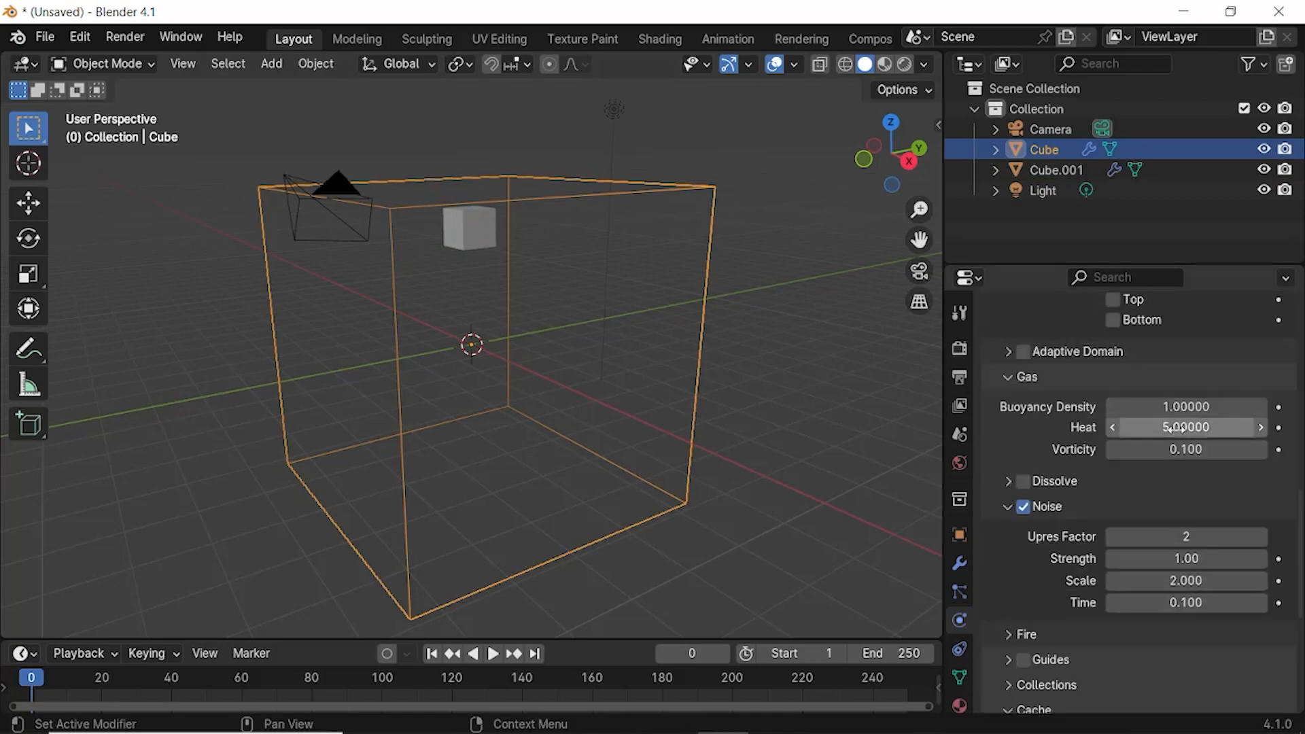
left_click(1177, 428)
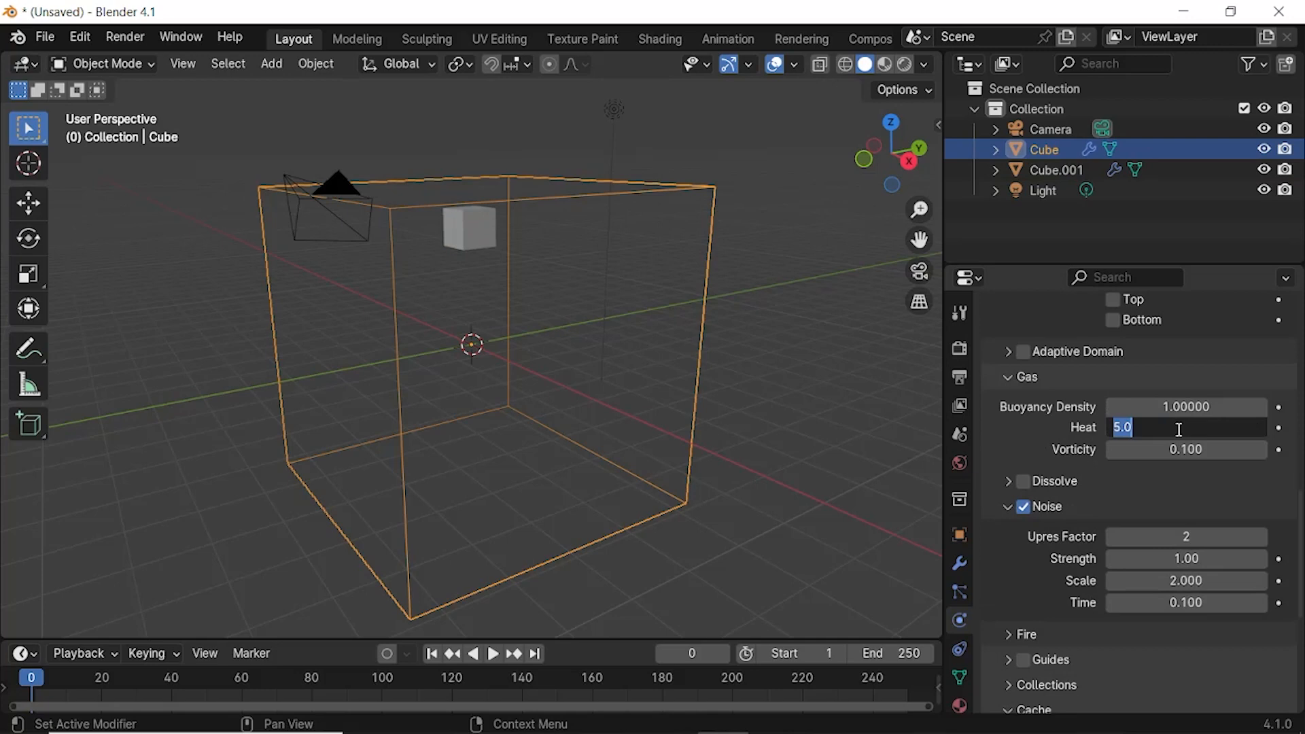
type("-5")
key("Return")
Step: Set the domain's buoyancy density to -1 and play the smoke simulation
left_click(1183, 408)
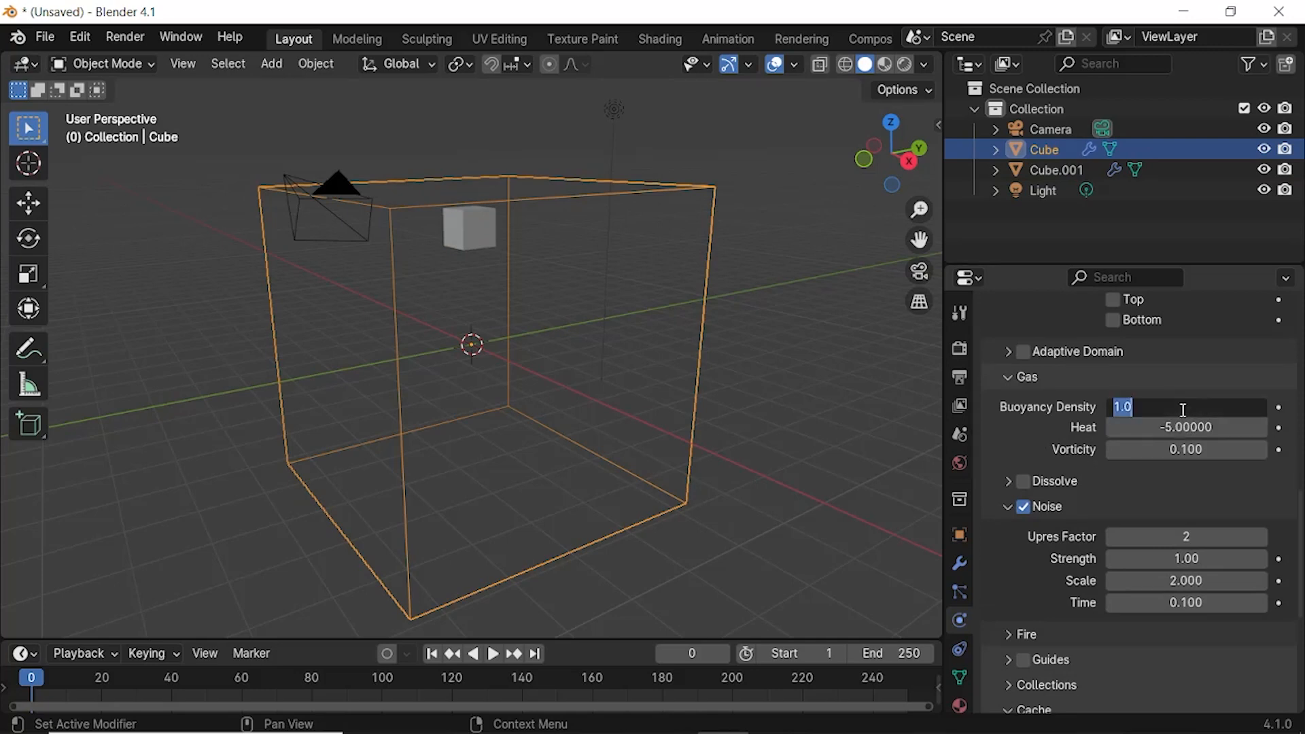
type("-1")
key("Return")
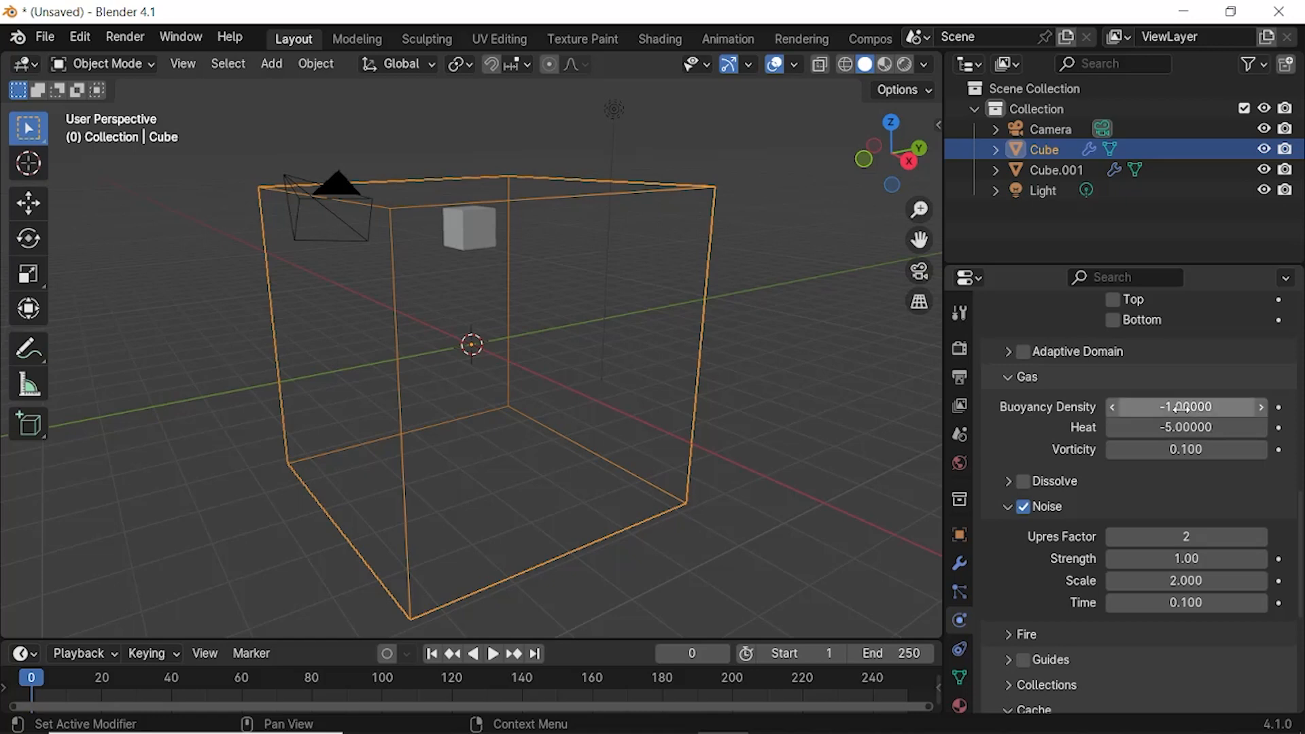
left_click(494, 654)
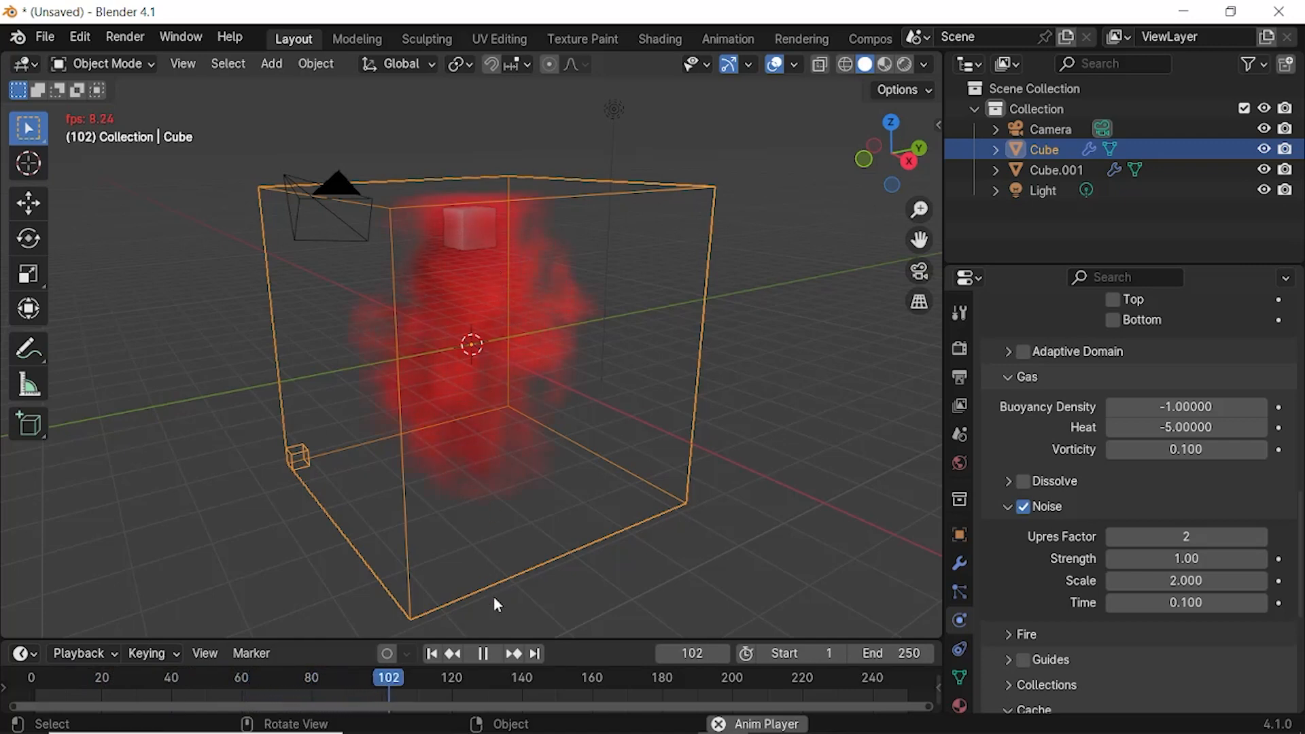
left_click(486, 654)
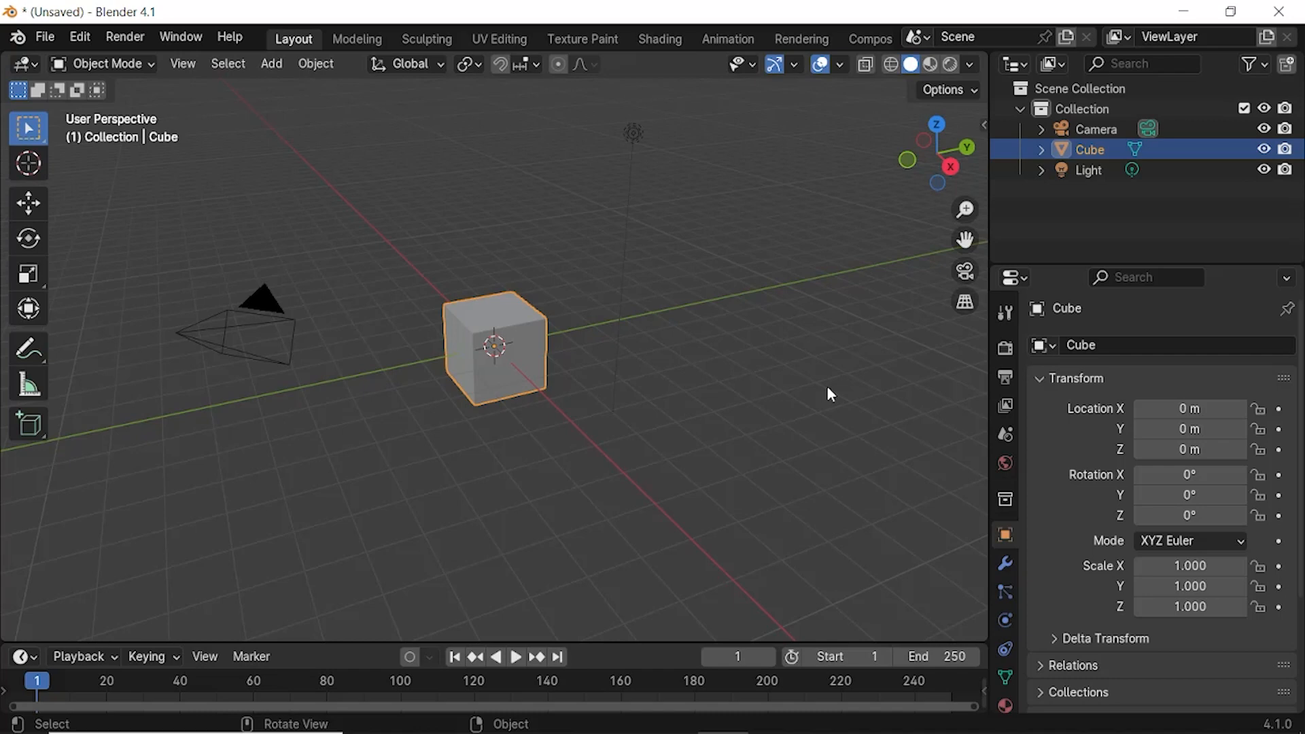
Step: Scale the default cube up to about 3.7 and give it fluid physics of type Domain
key("s")
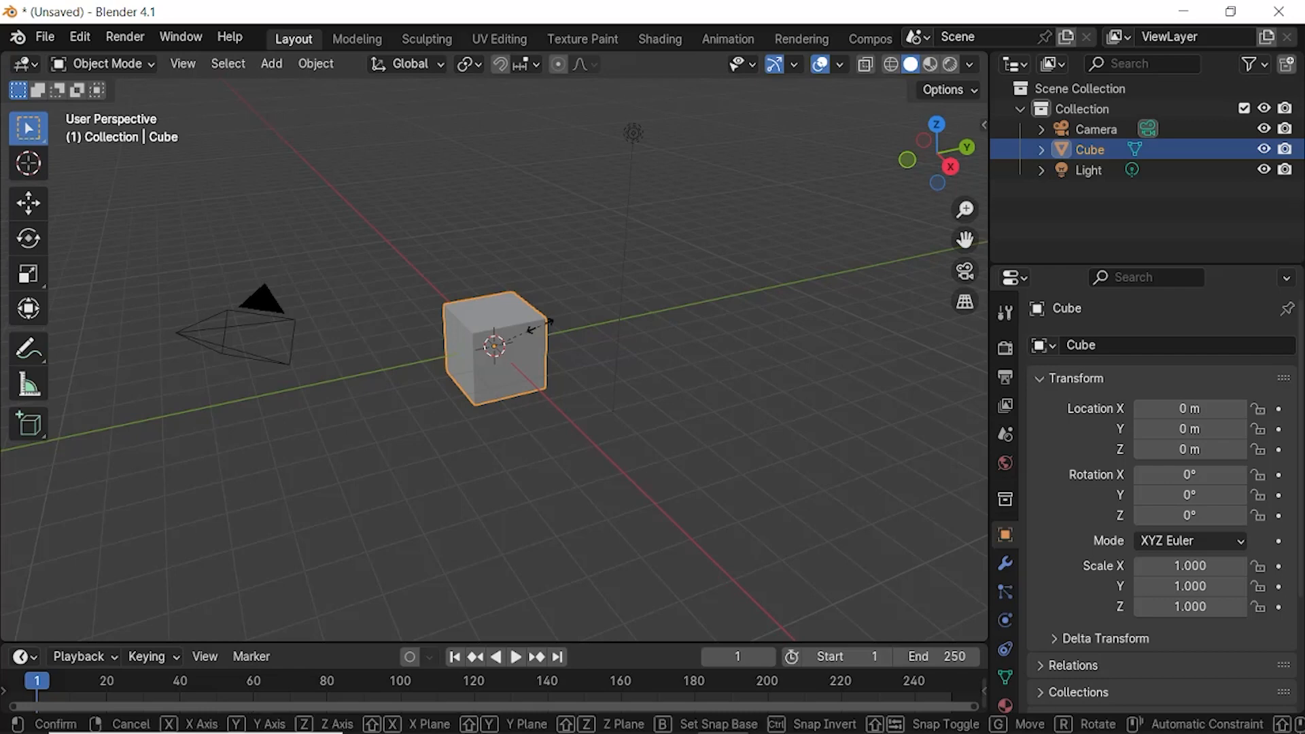
left_click(676, 362)
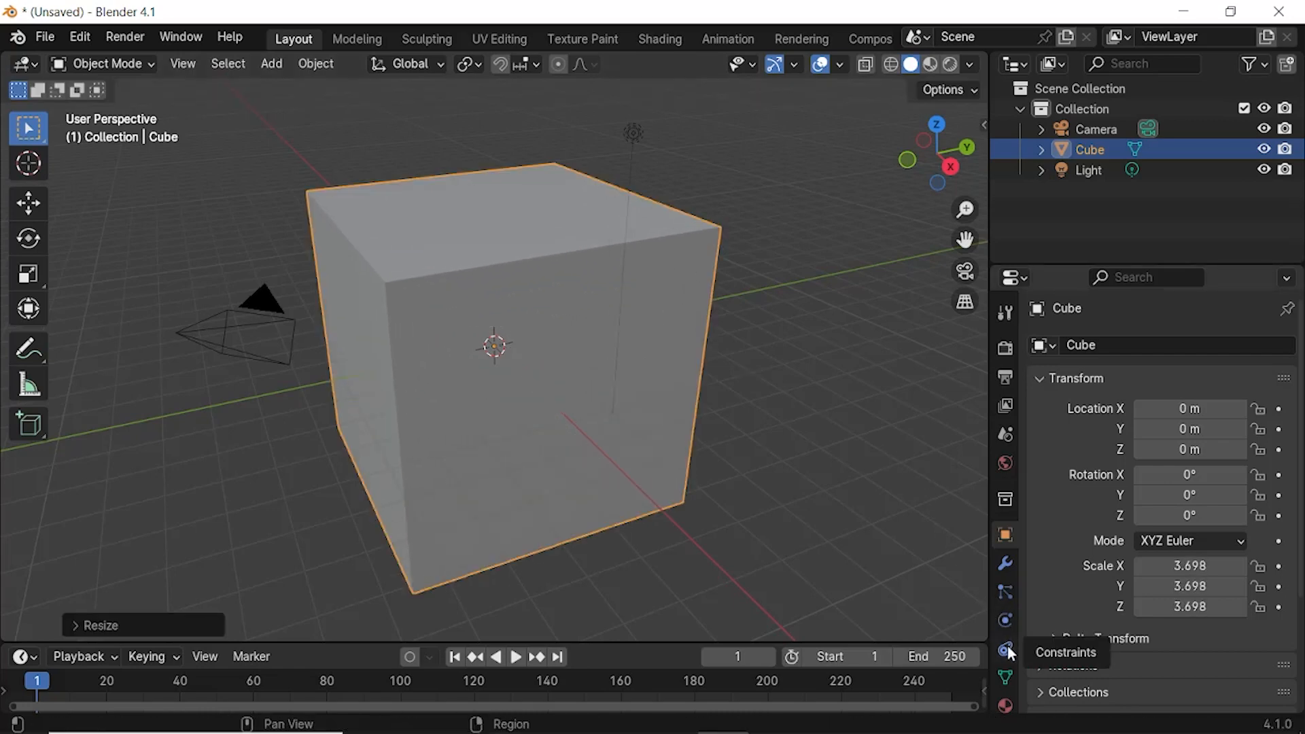
left_click(1006, 624)
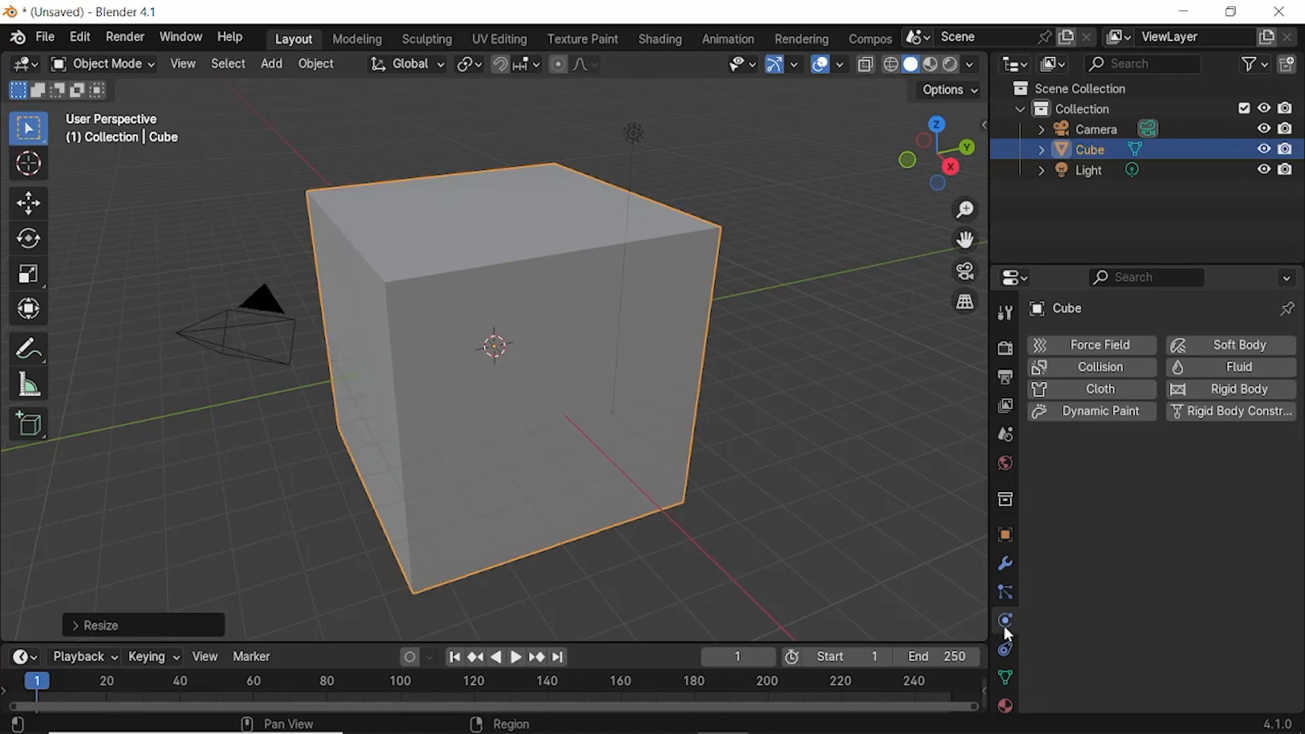
left_click(1207, 365)
left_click(1173, 474)
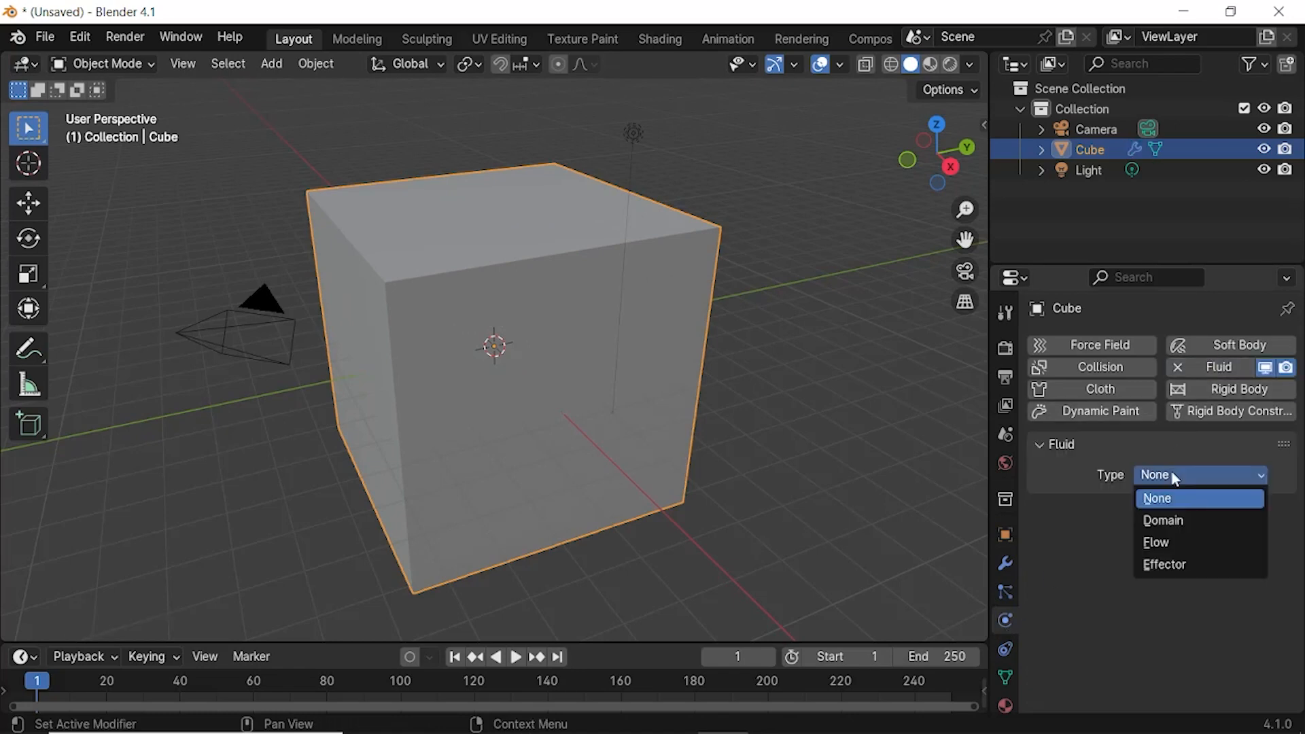
left_click(1176, 522)
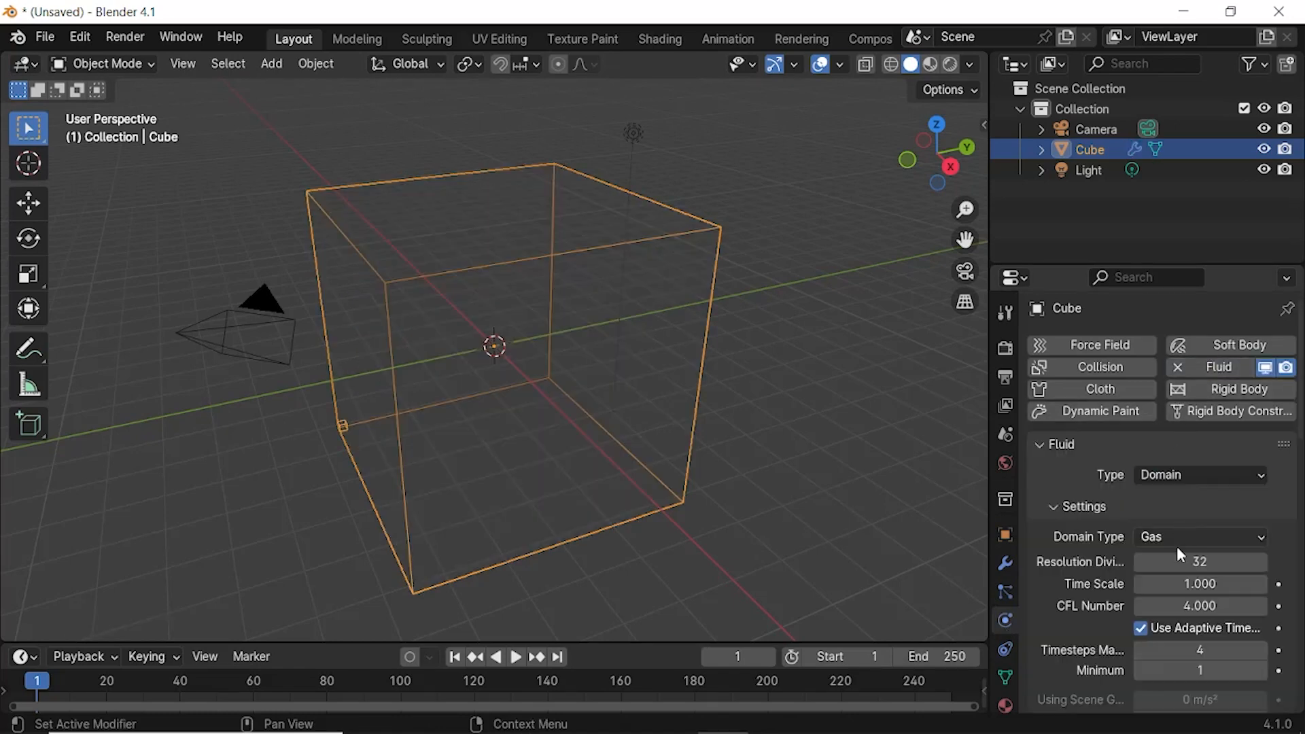
Step: Set the domain's resolution divisions to 16
left_click(1186, 563)
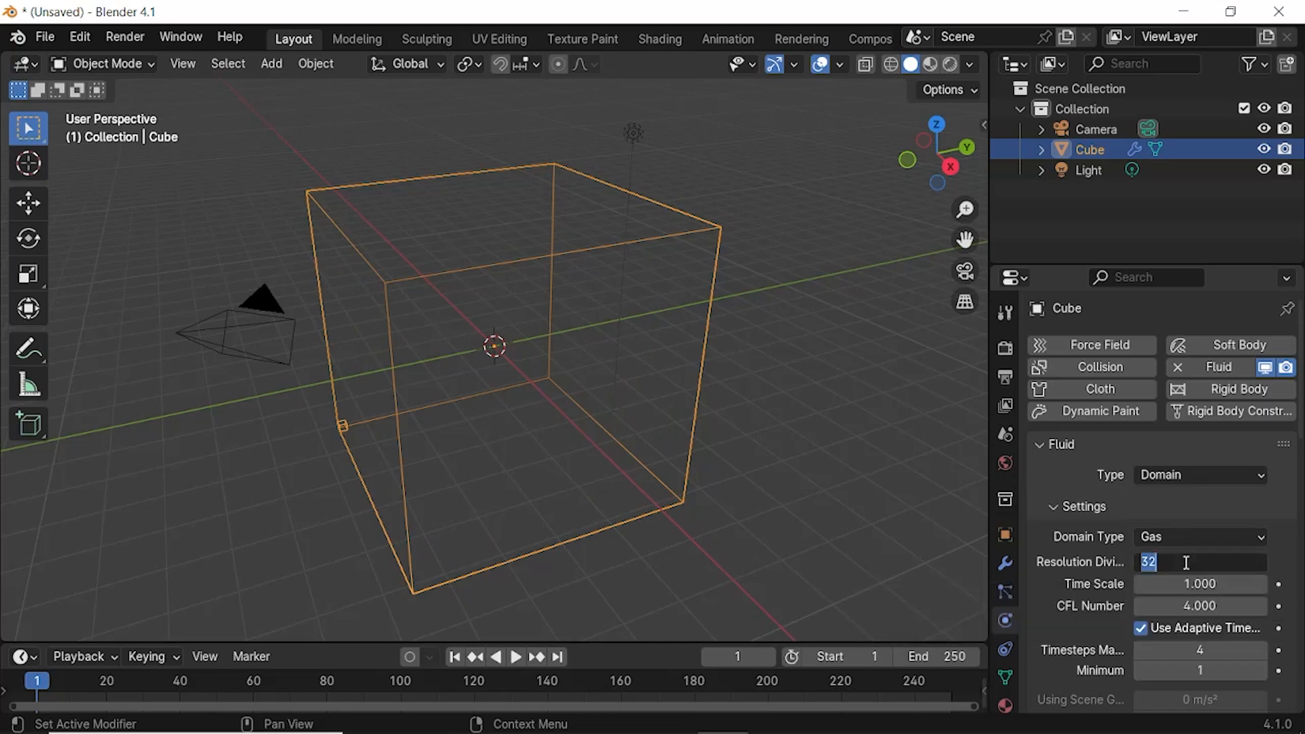
type("16")
key("Return")
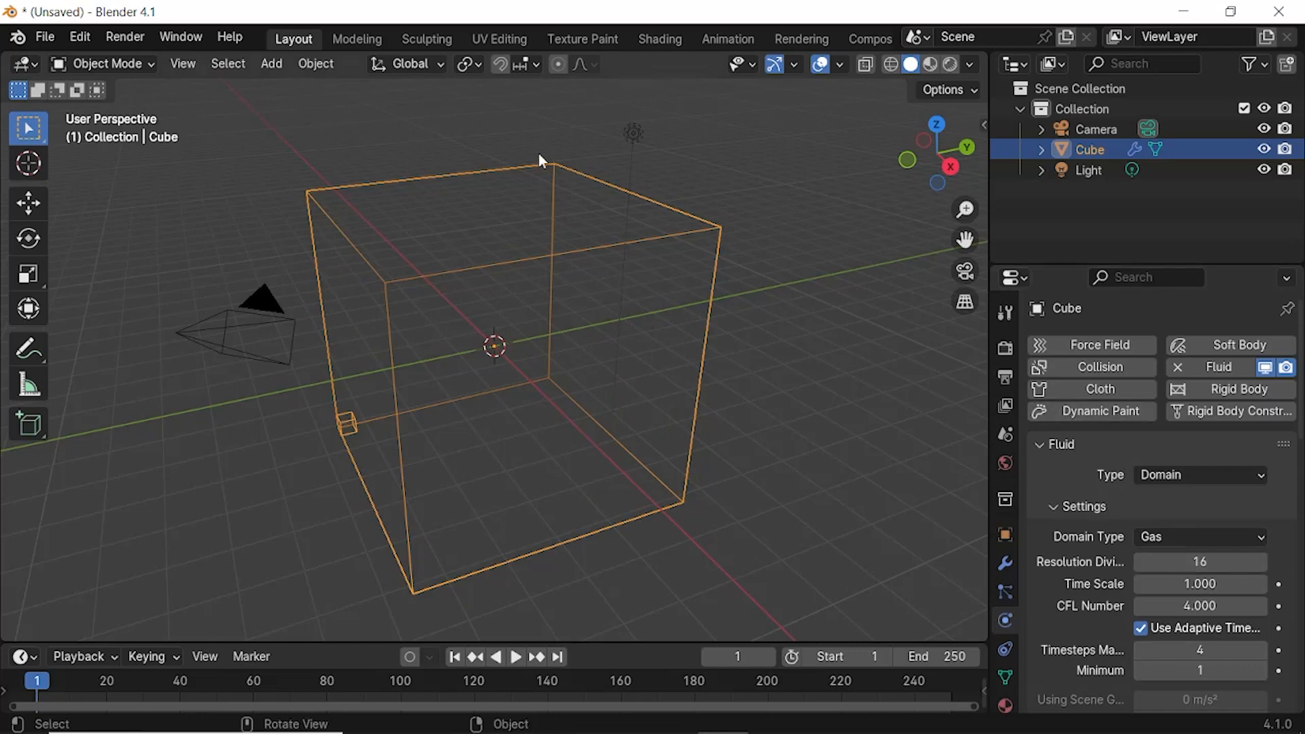
Step: Add a new cube mesh inside the domain and scale it down to about 0.6
left_click(275, 64)
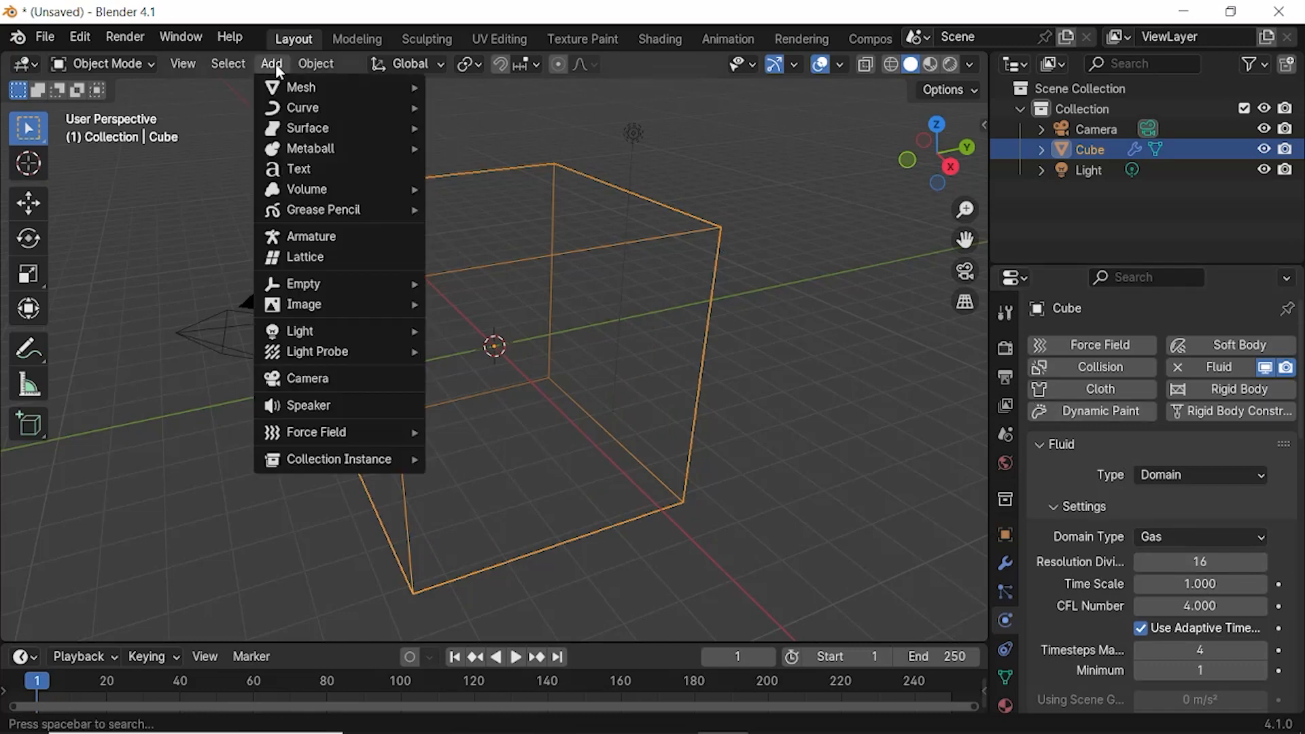
mouse_move(297, 93)
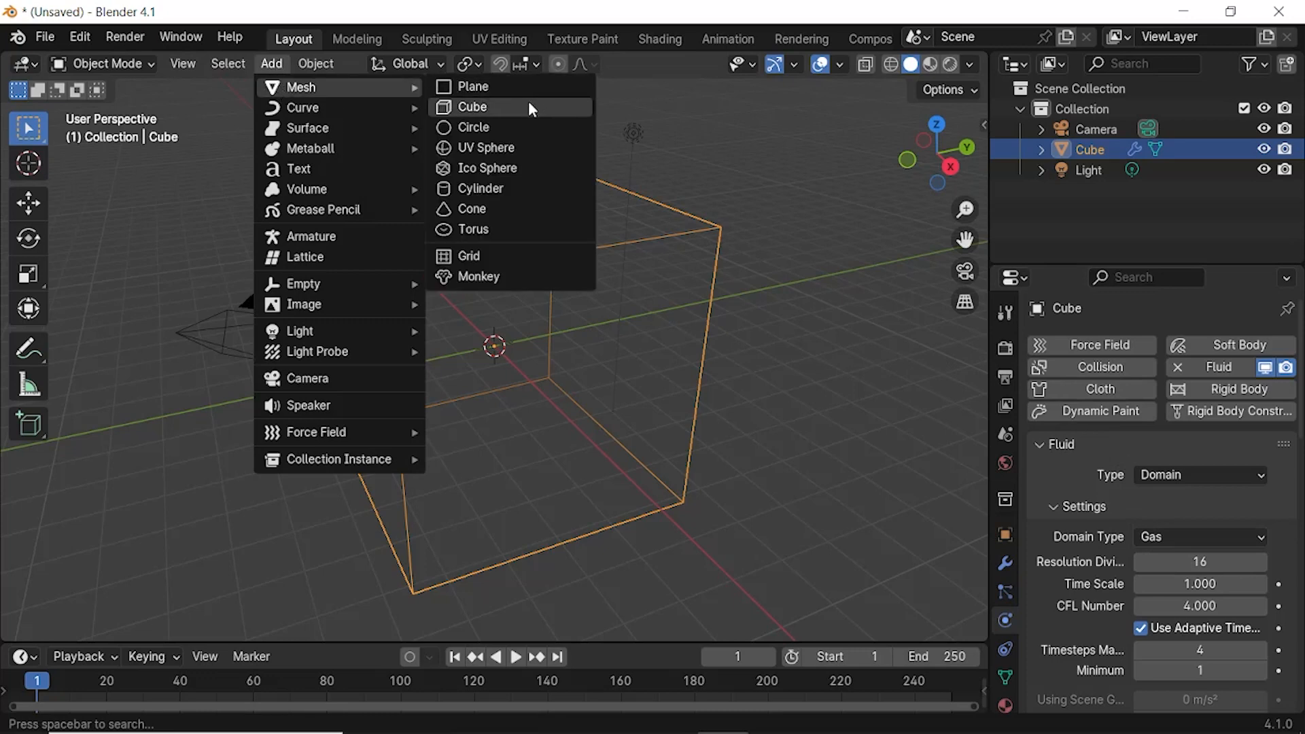
left_click(506, 106)
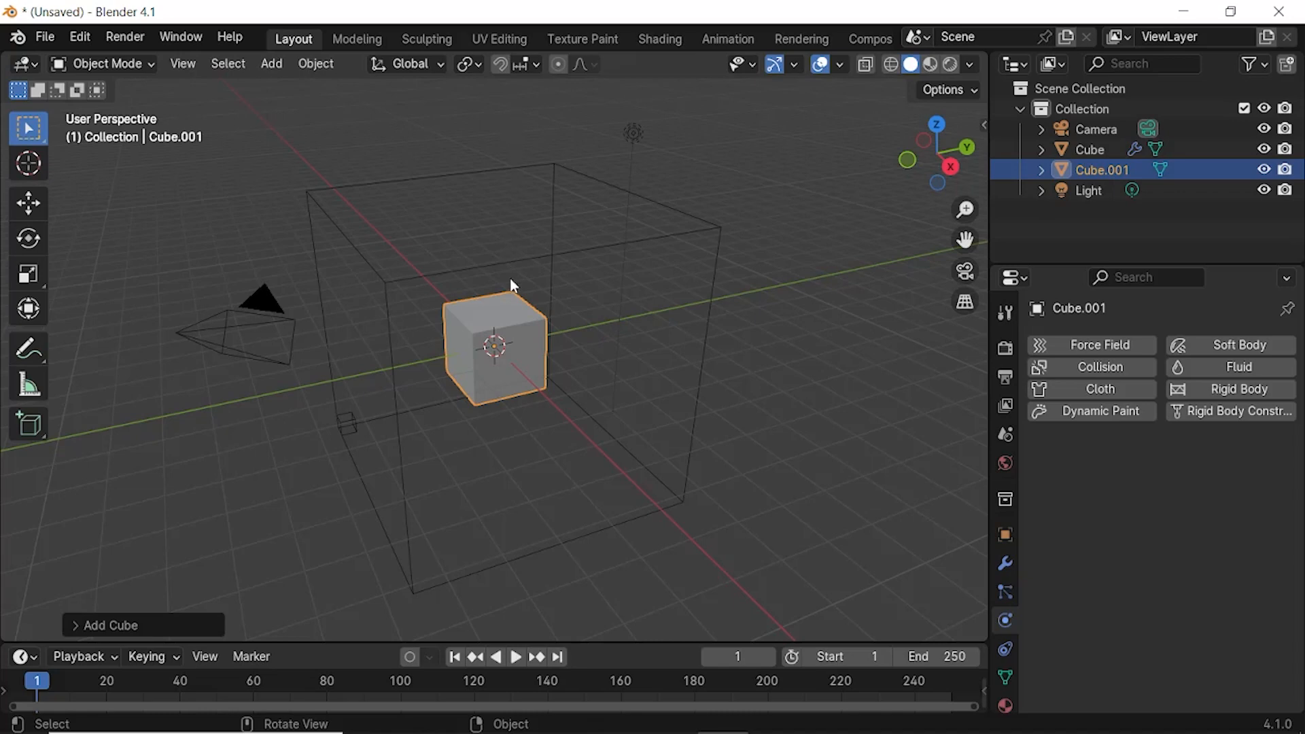
key("s")
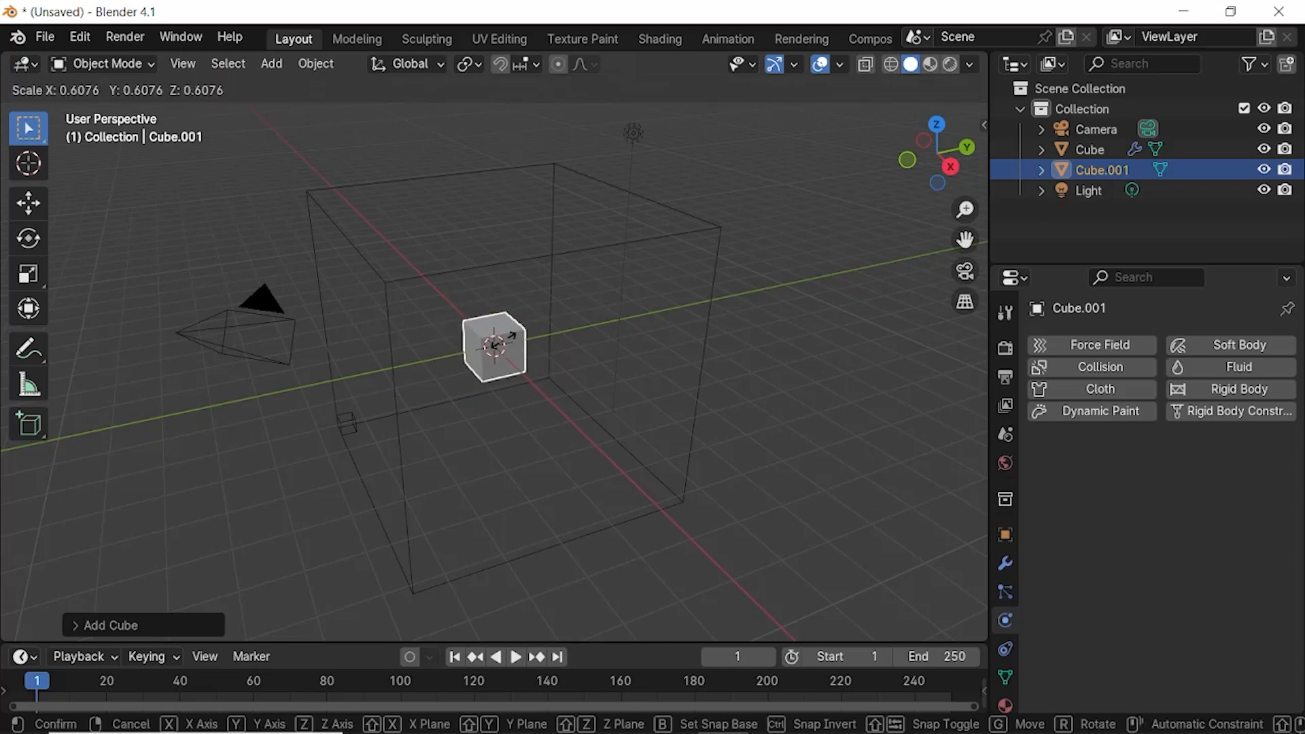
left_click(505, 346)
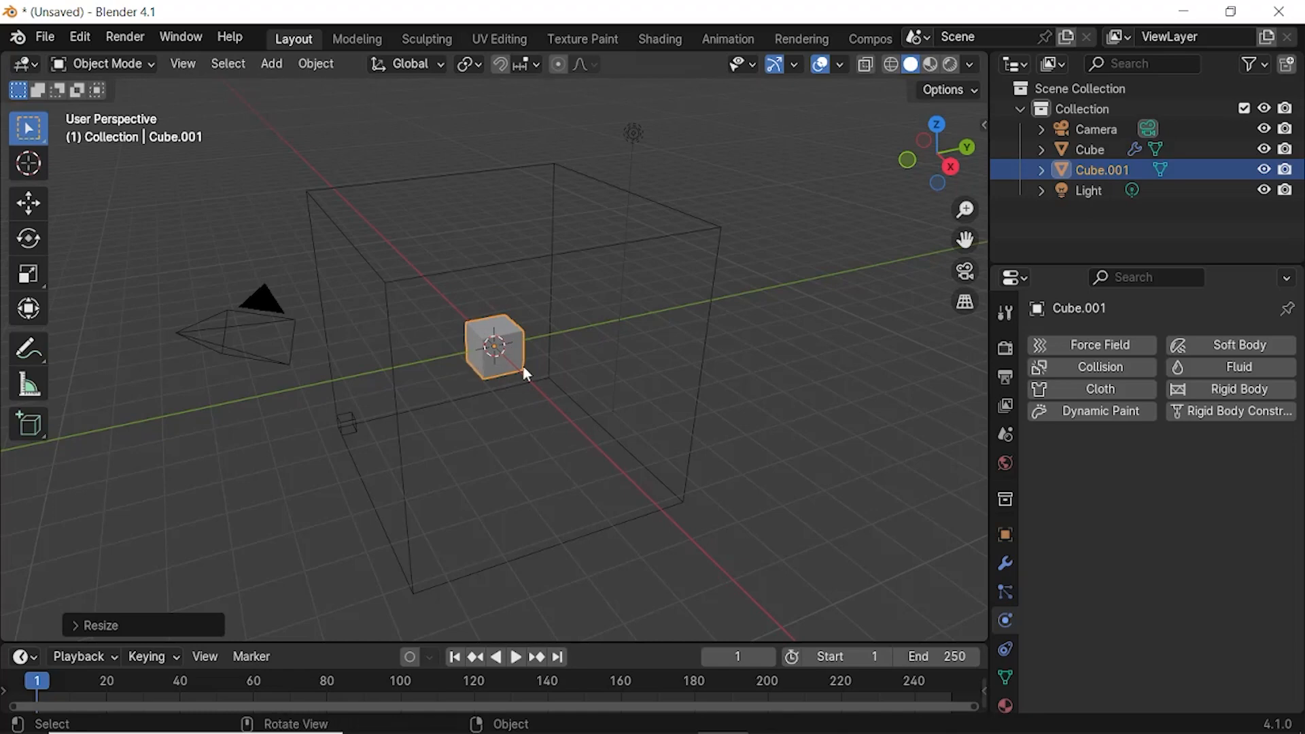
Step: Give the small cube fluid physics of type Flow with flow type Fire, and play the simulation briefly
left_click(1191, 375)
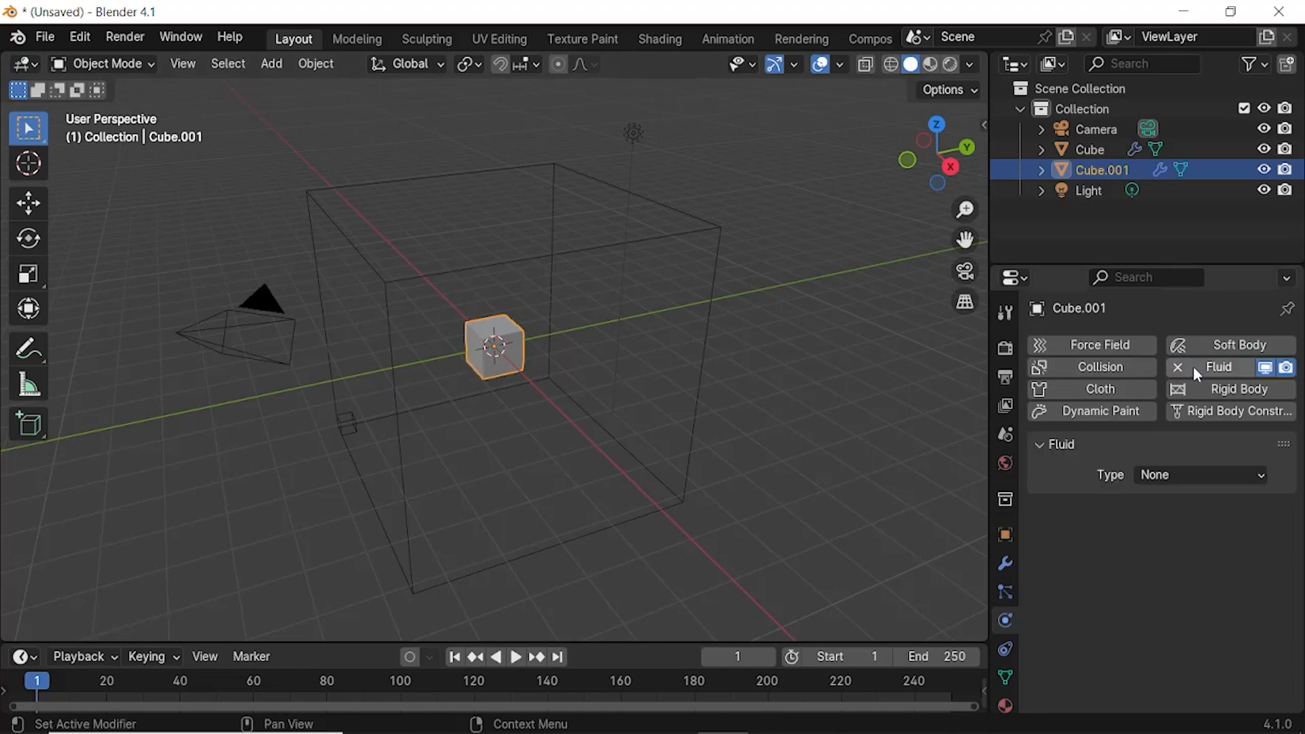
left_click(1175, 476)
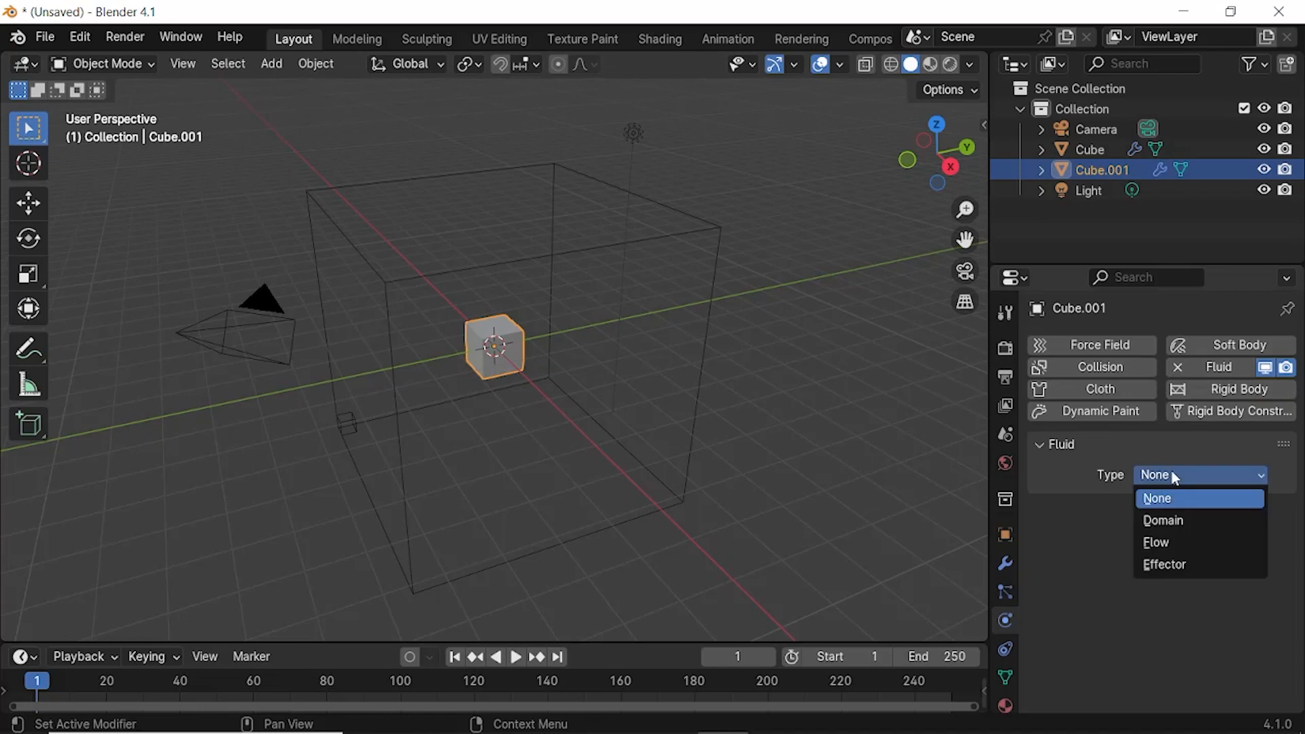
left_click(1168, 542)
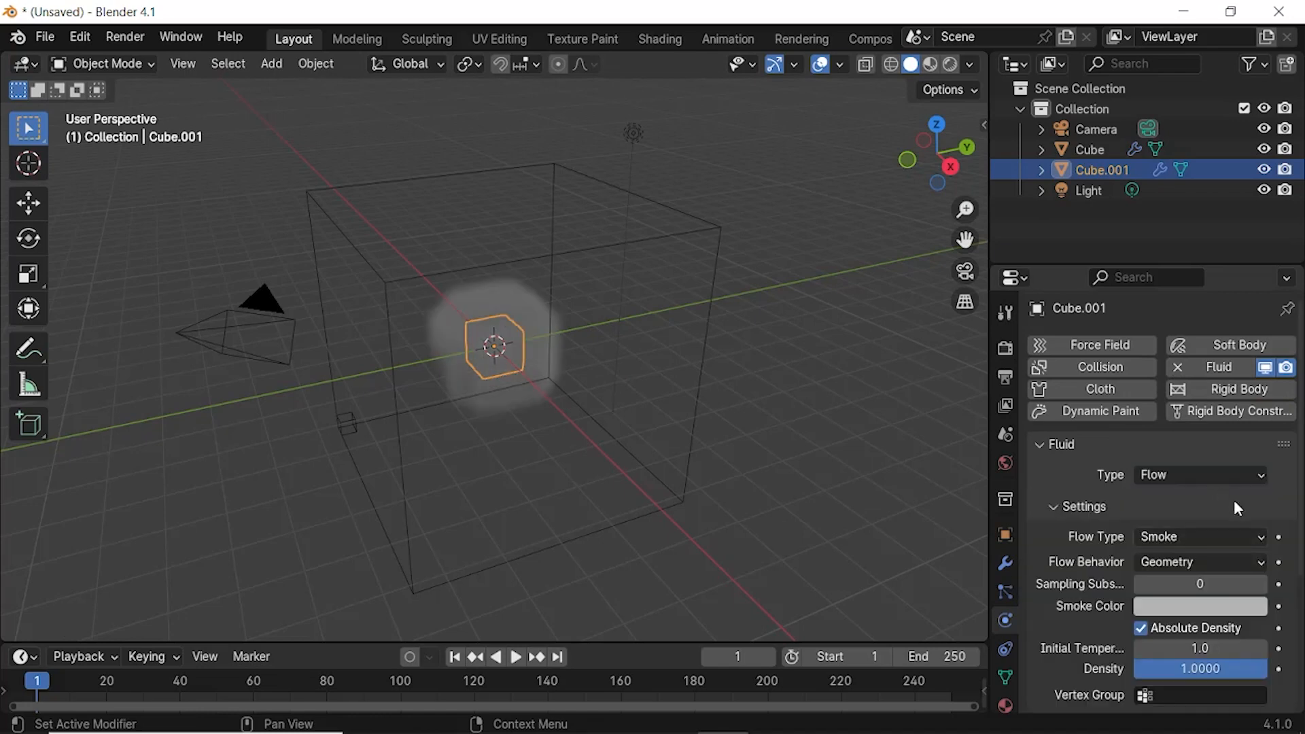
scroll(1233, 499, "down", 4)
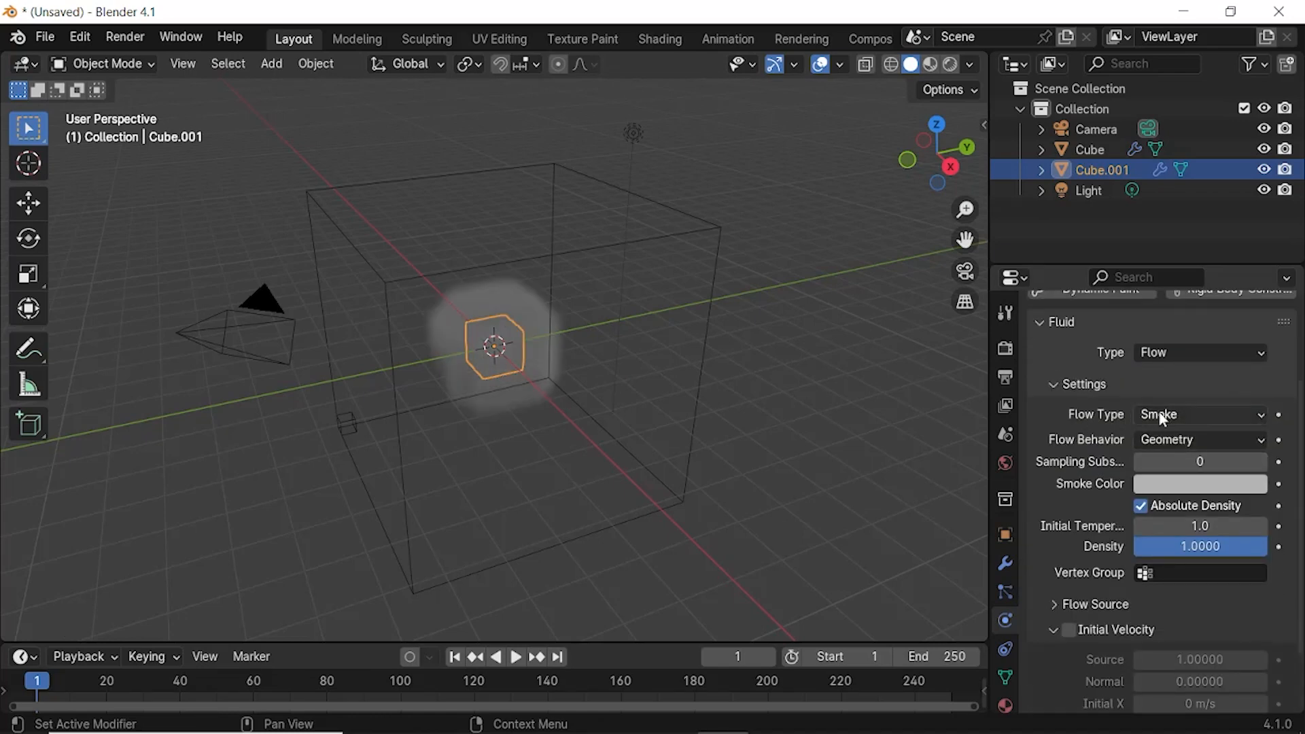
left_click(1185, 416)
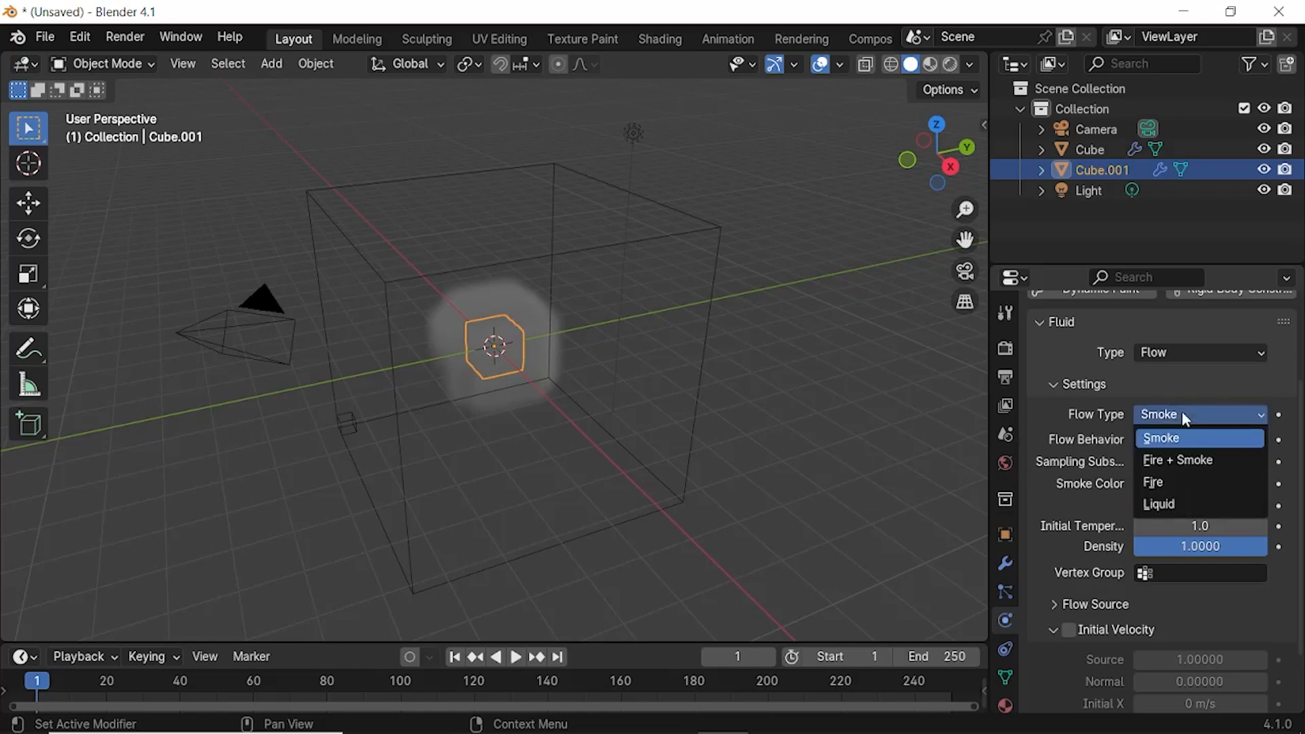
left_click(1179, 483)
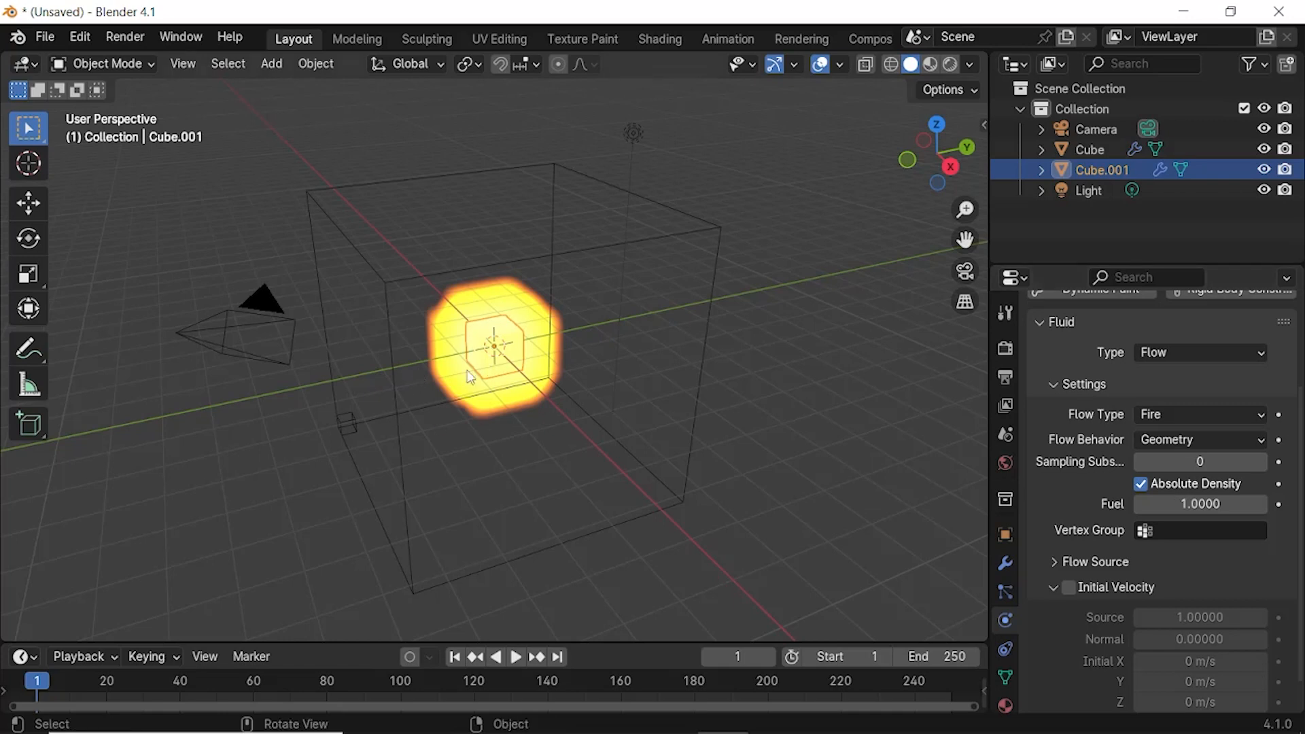
left_click(516, 656)
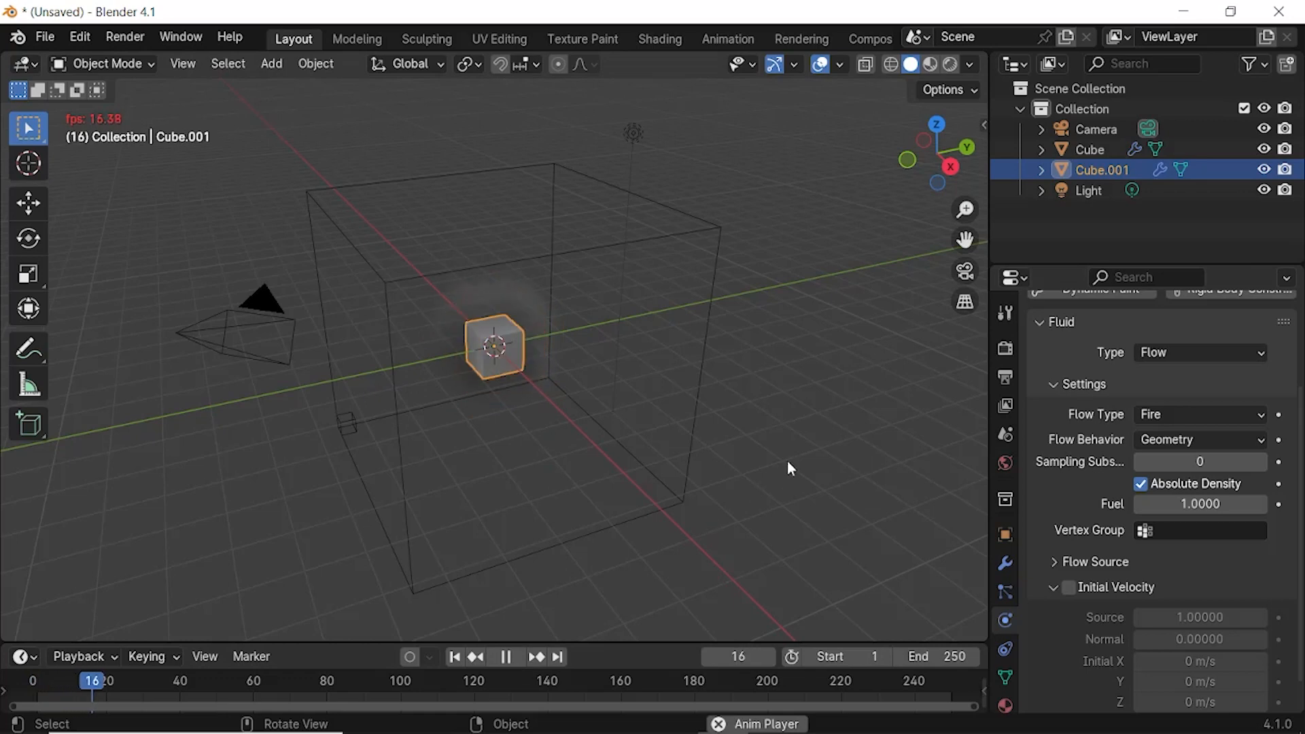
left_click(510, 657)
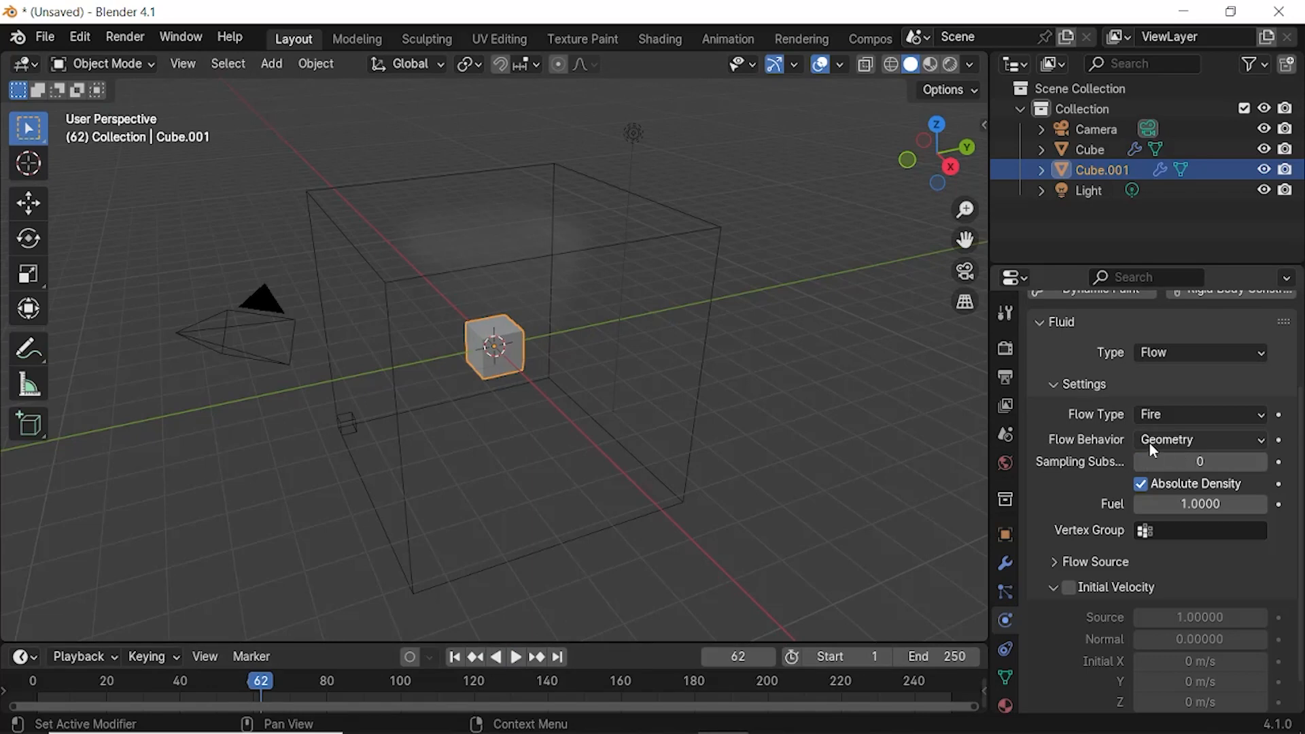
Step: Set the small cube's flow behavior to Inflow, play the fire simulation from frame 0, and rewind it to frame 0
left_click(1190, 445)
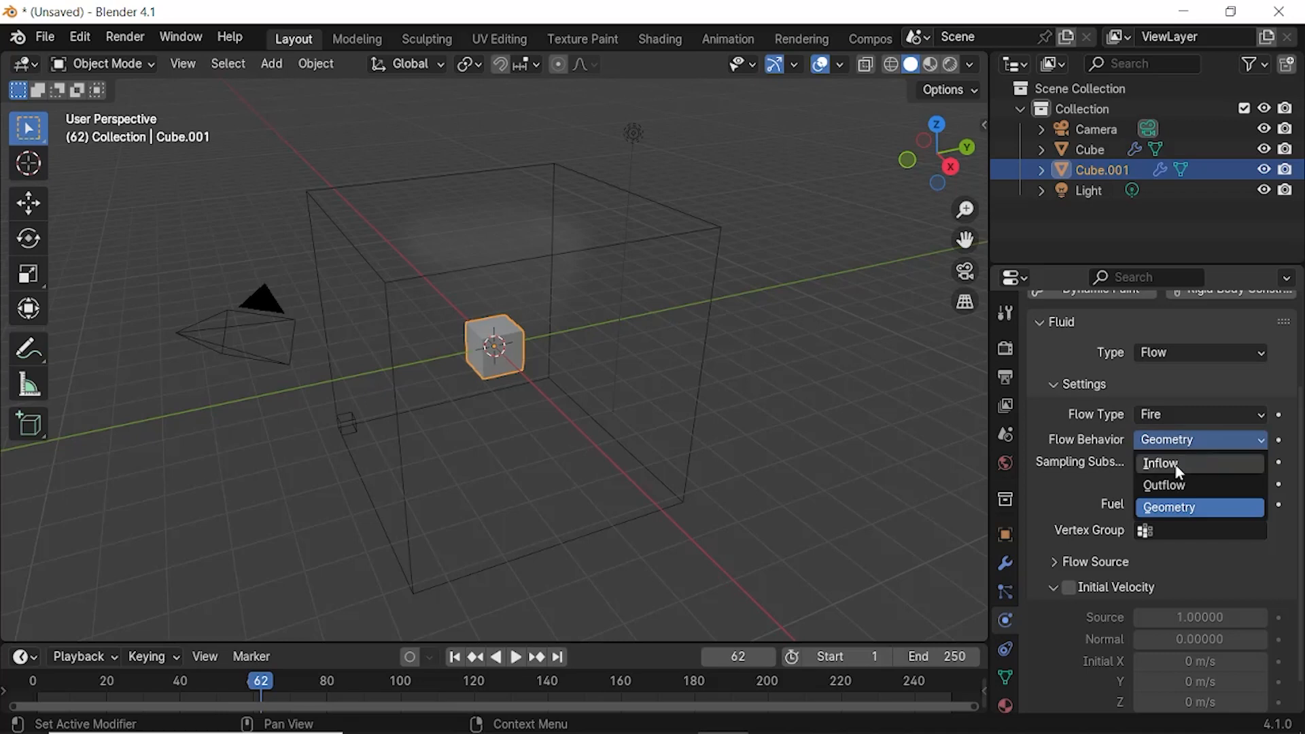
left_click(1175, 465)
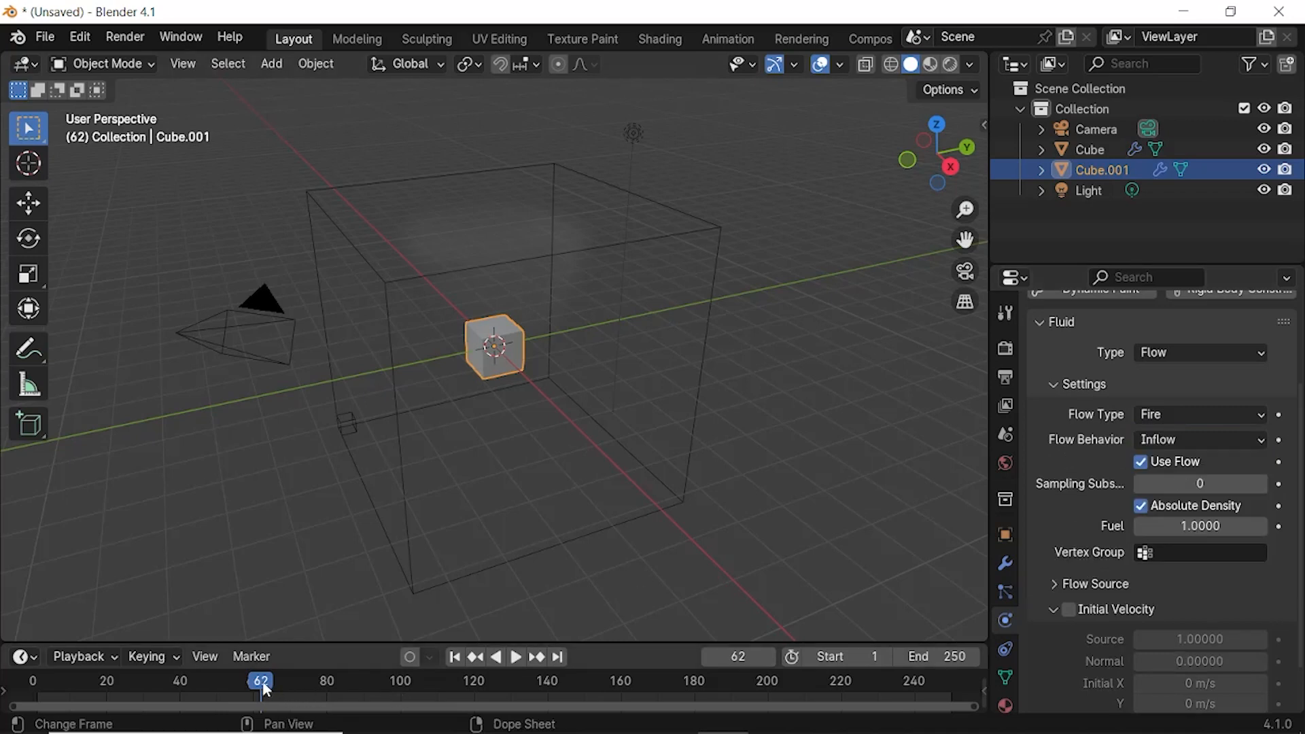
left_click_drag(262, 682, 917, 667)
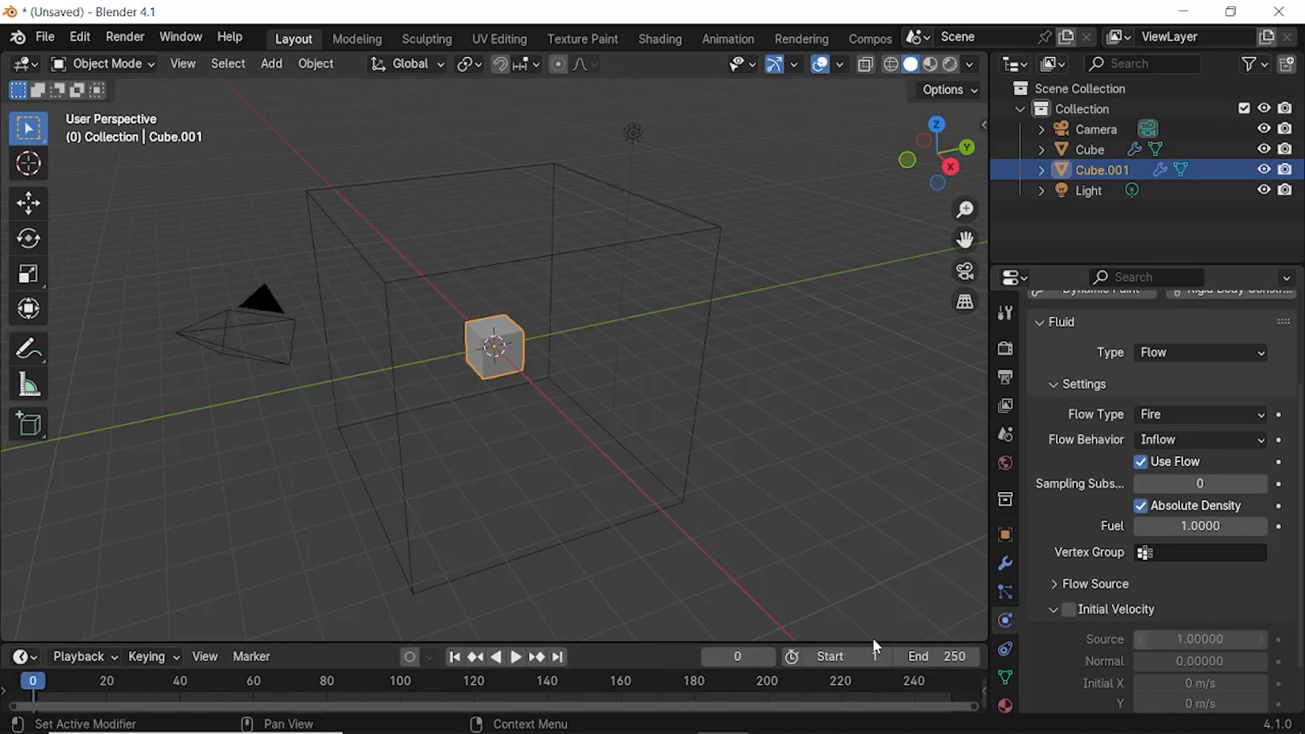
left_click(517, 658)
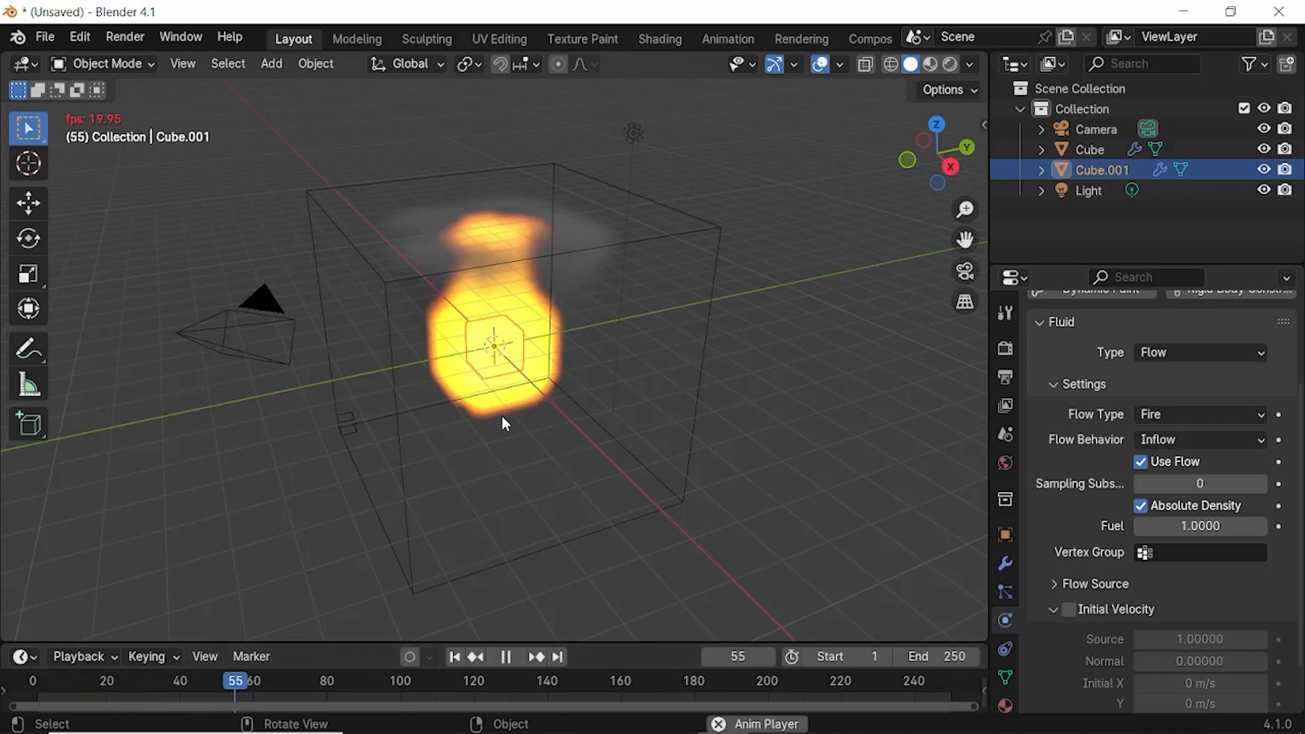
left_click(507, 658)
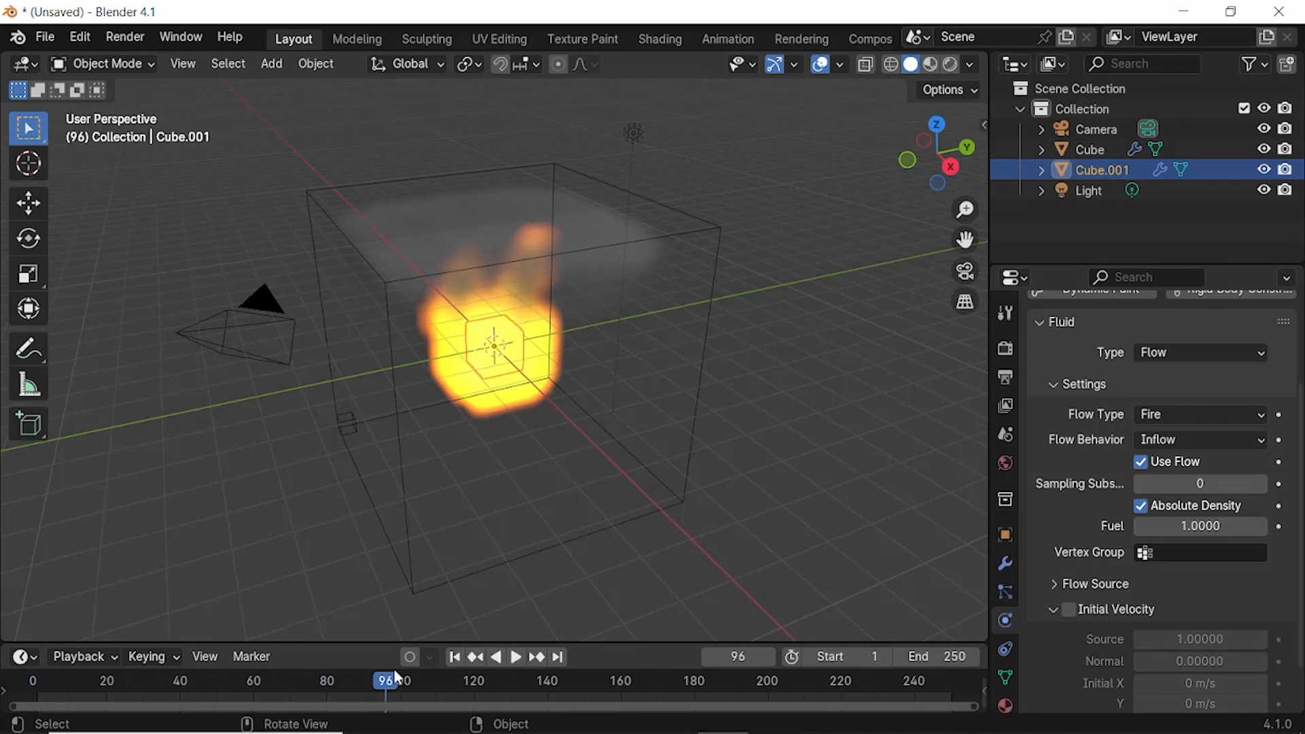
left_click_drag(385, 686, 29, 685)
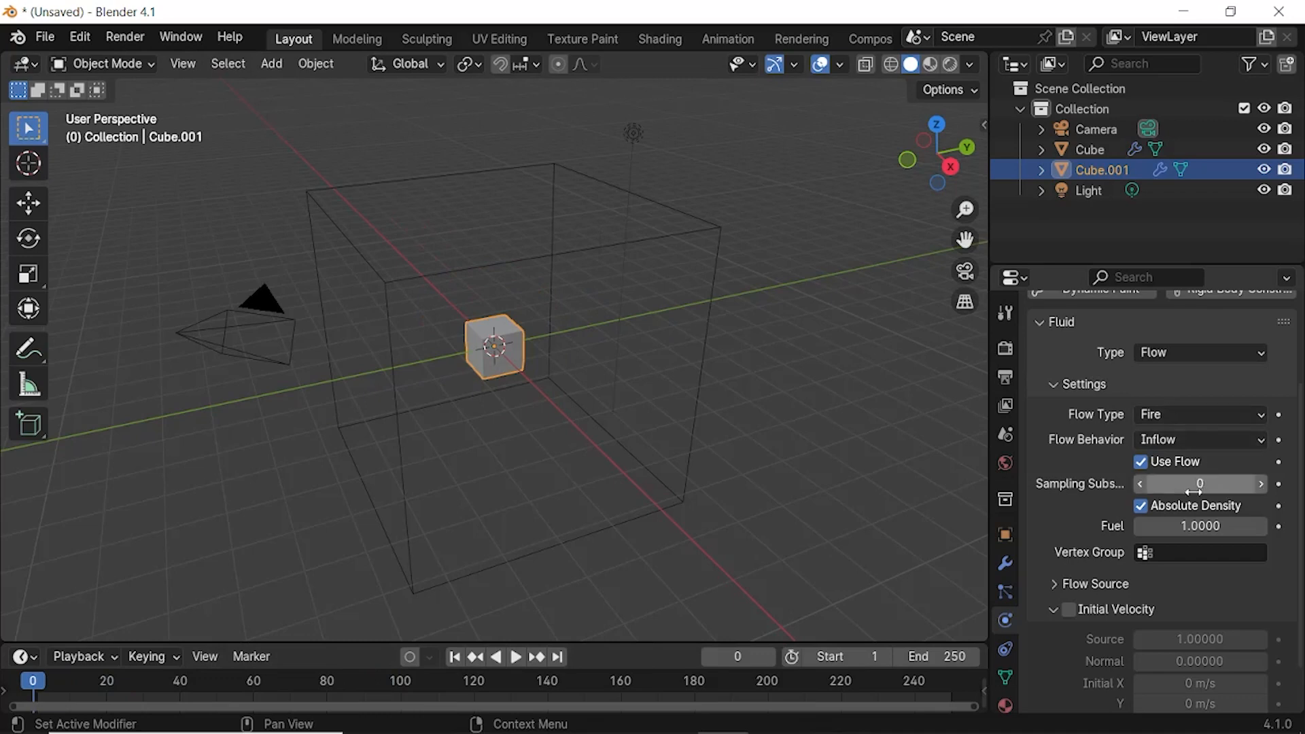
Step: Set the small cube's fuel to 0.1, play the fire simulation, and rewind it to frame 0
scroll(1197, 482, "down", 1)
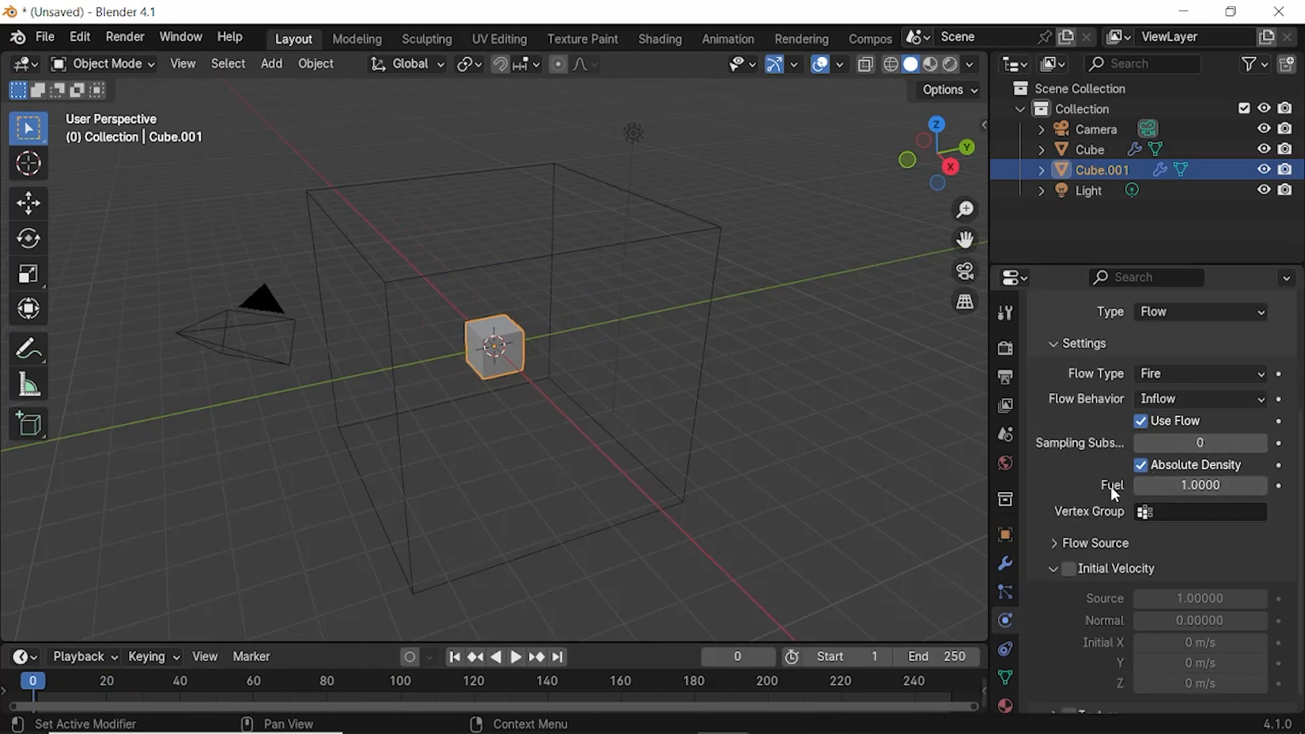
left_click(1204, 484)
type("0.1")
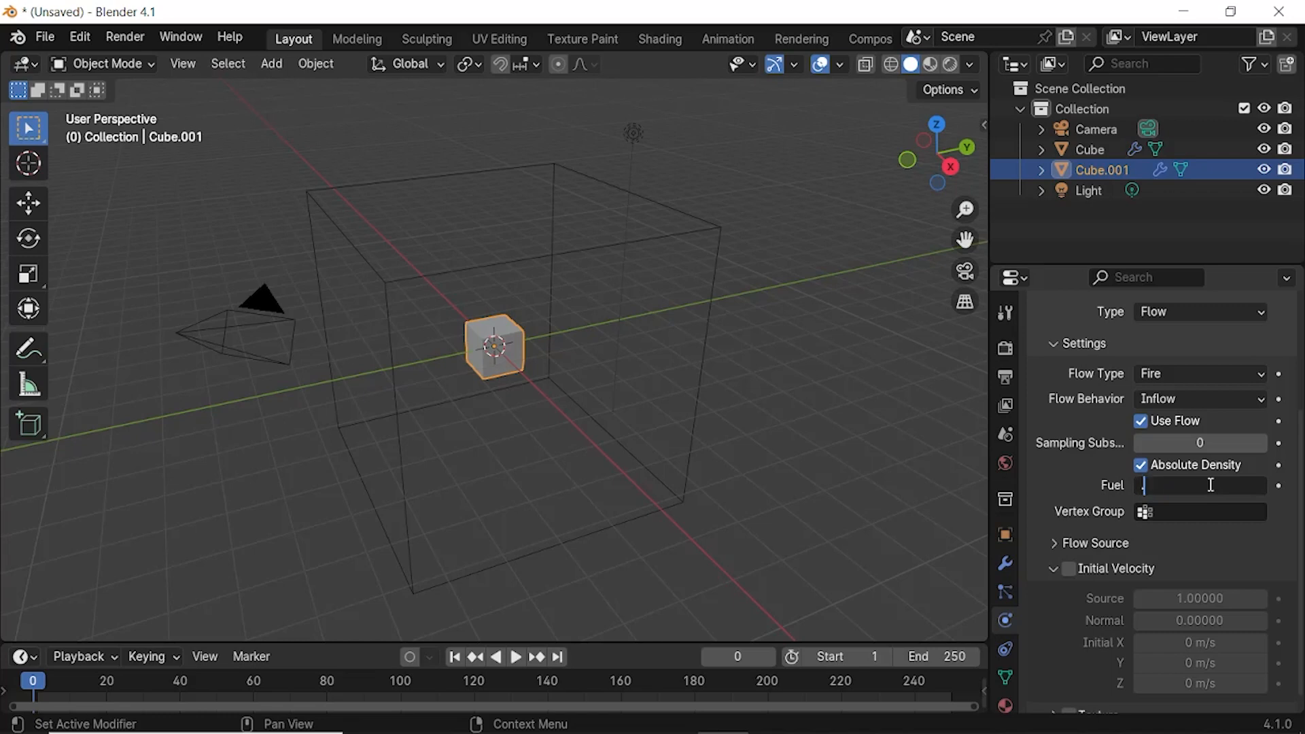
key("Return")
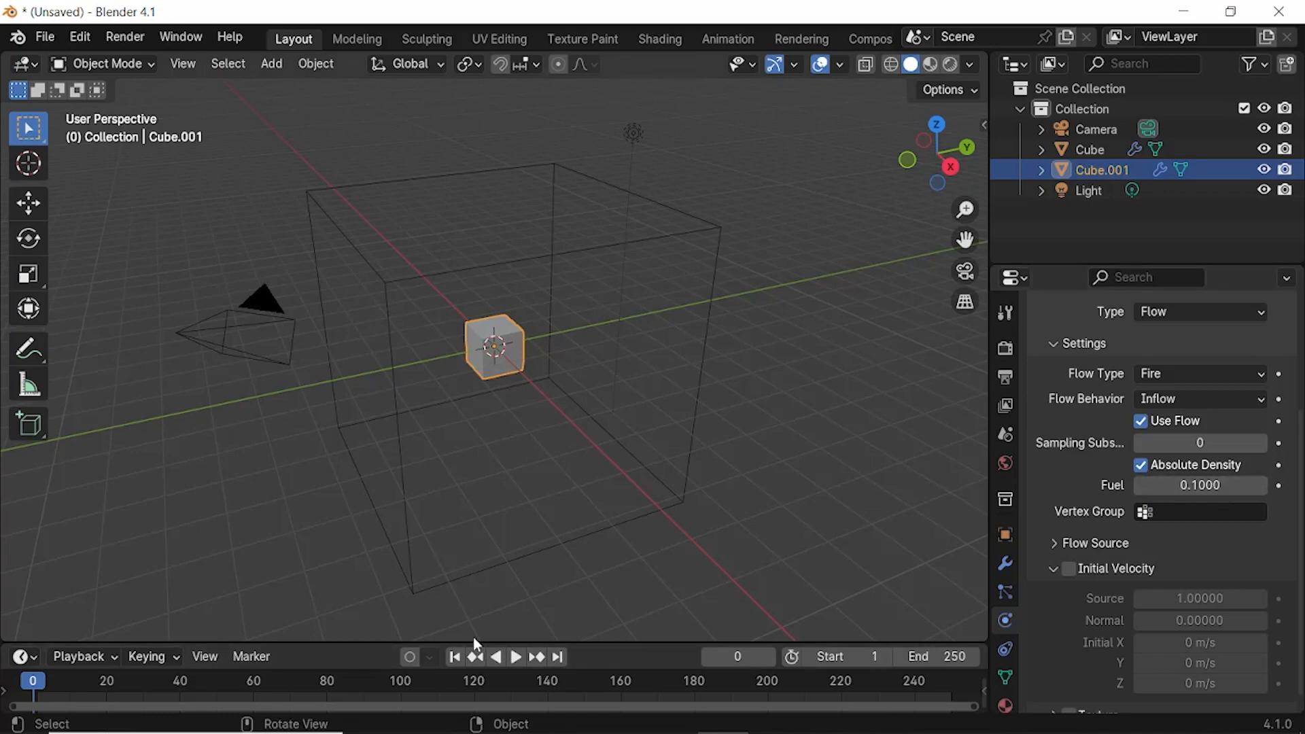
left_click(517, 657)
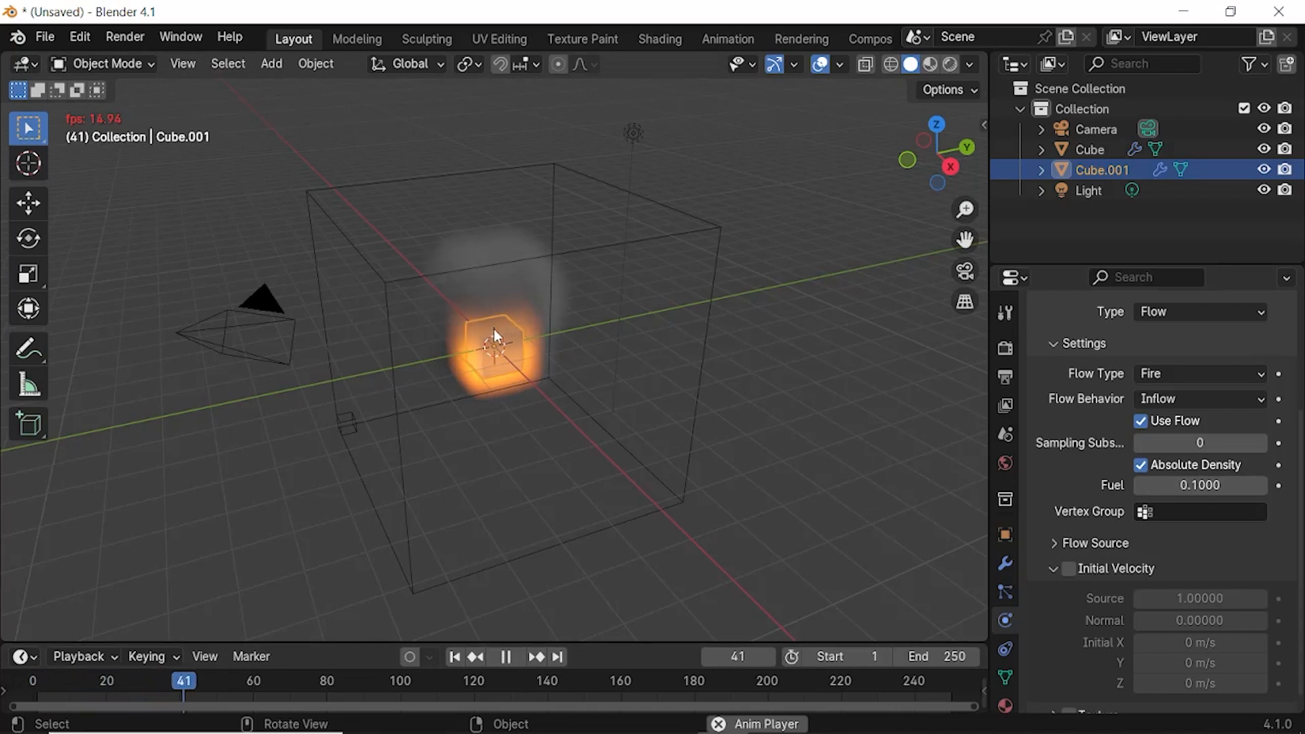
left_click(506, 657)
left_click_drag(311, 688, 33, 688)
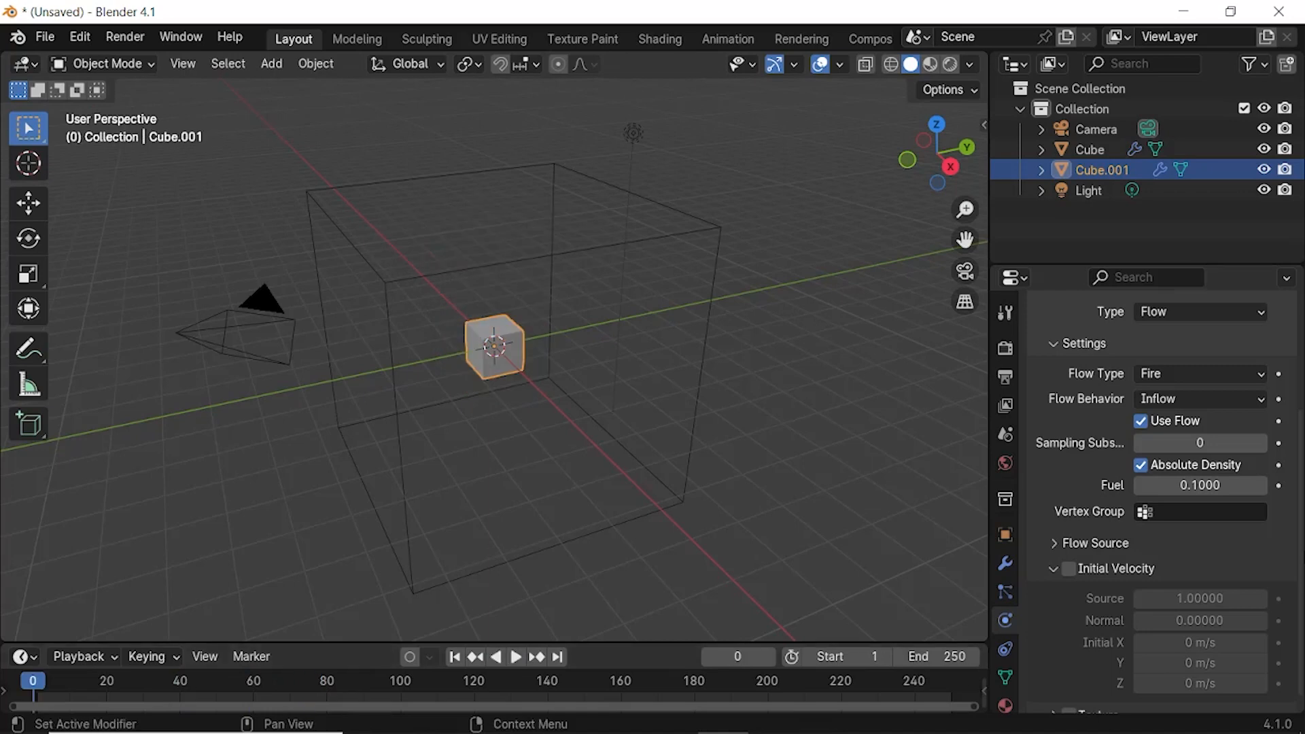
Step: Set the small cube's fuel to 5 and play the fire simulation from frame 0
left_click(1198, 486)
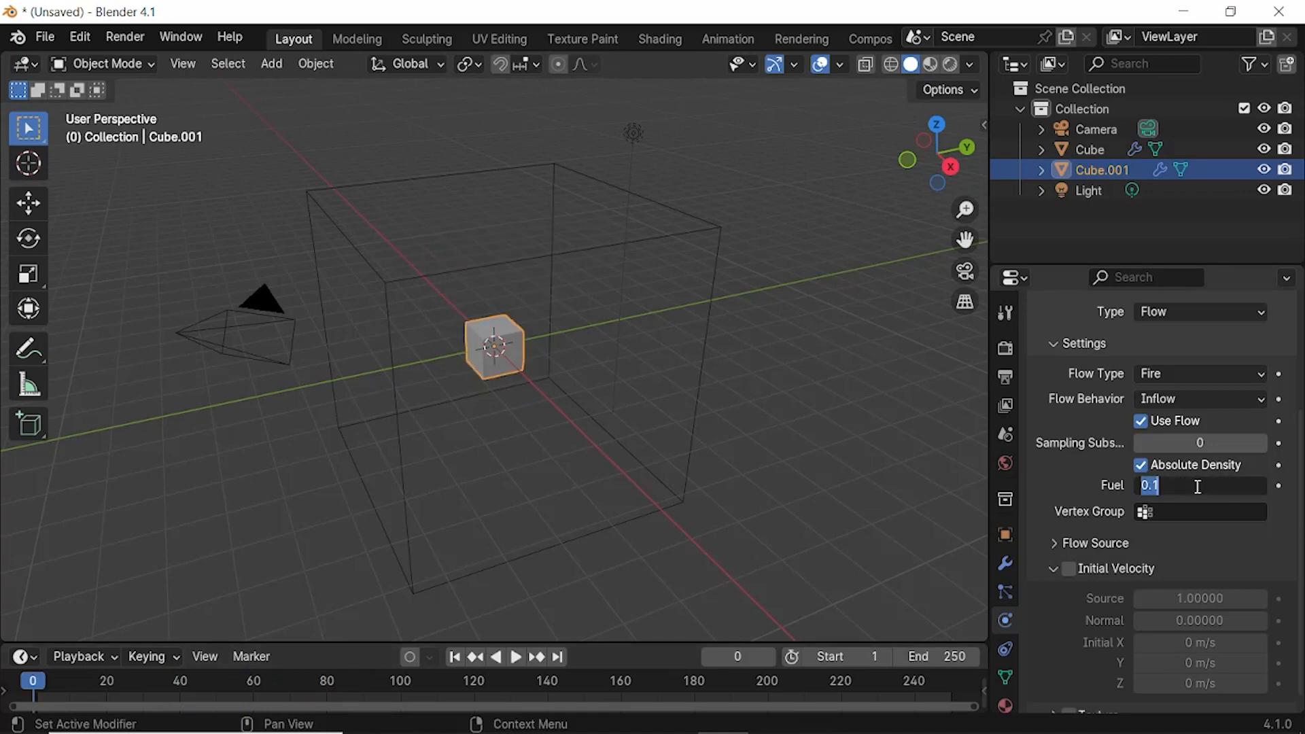
type("5")
key("Return")
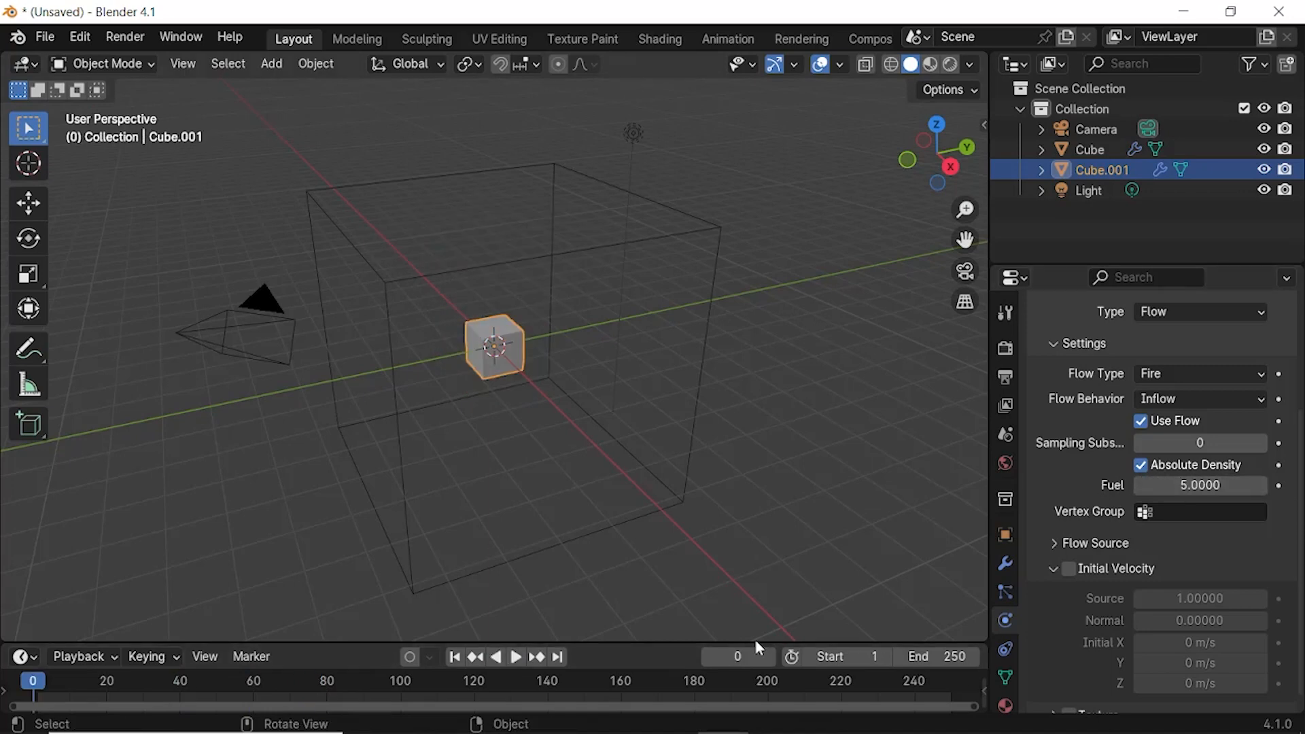
left_click(515, 657)
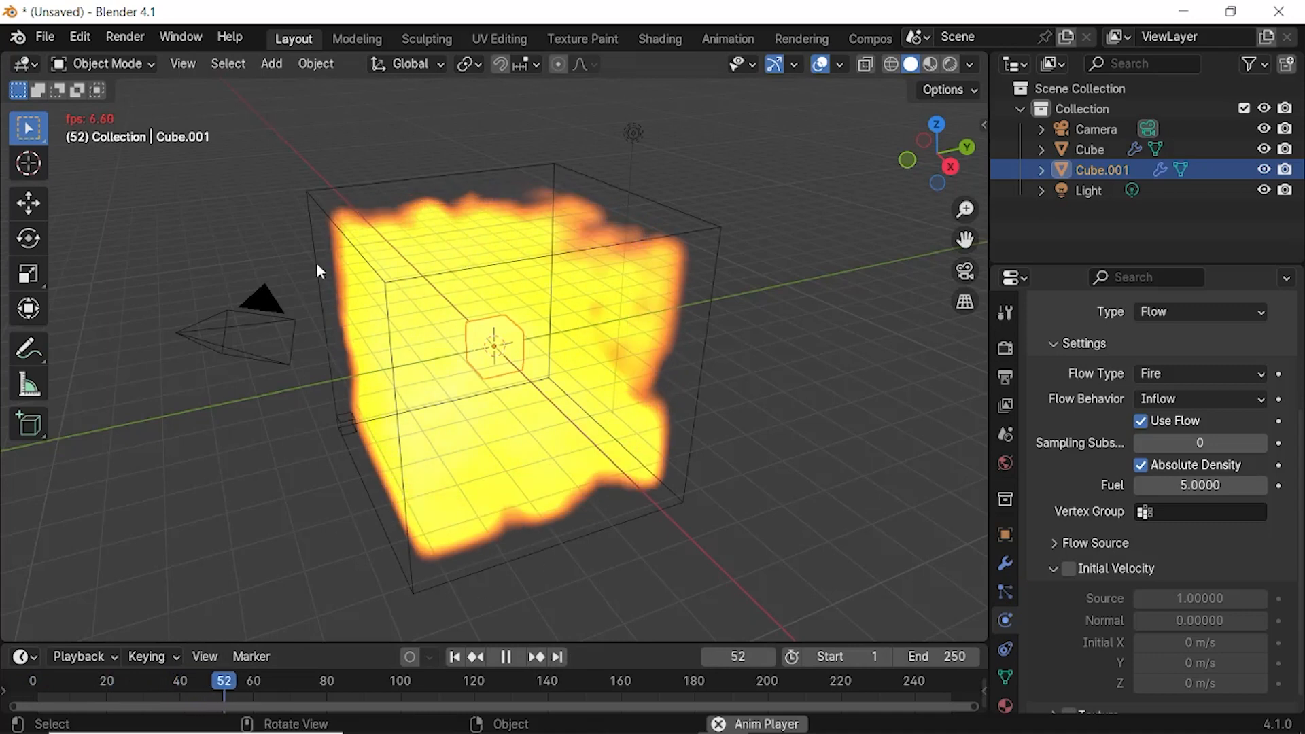
left_click(508, 657)
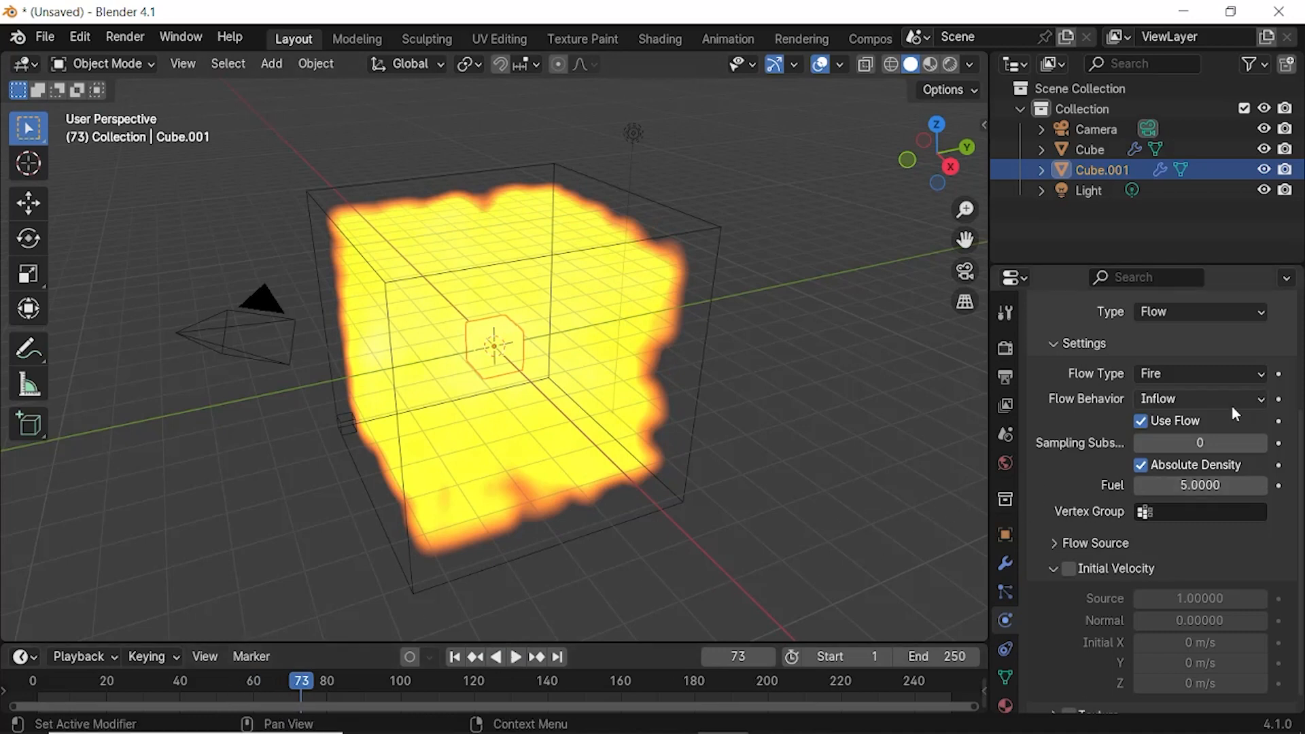
Step: Set the small cube's fuel to 1 and rewind the timeline to frame 0
double_click(1195, 485)
type("1")
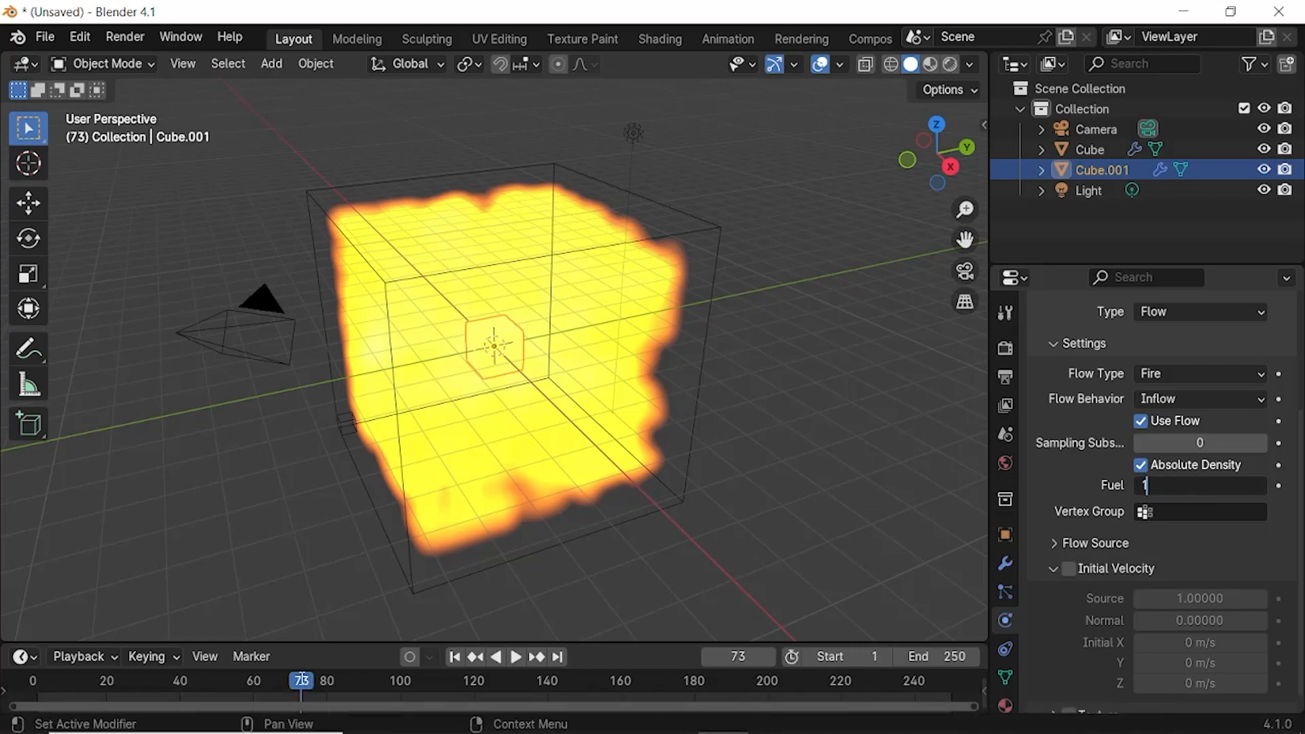
key("Return")
key("space")
left_click_drag(302, 679, 4, 681)
key("Escape")
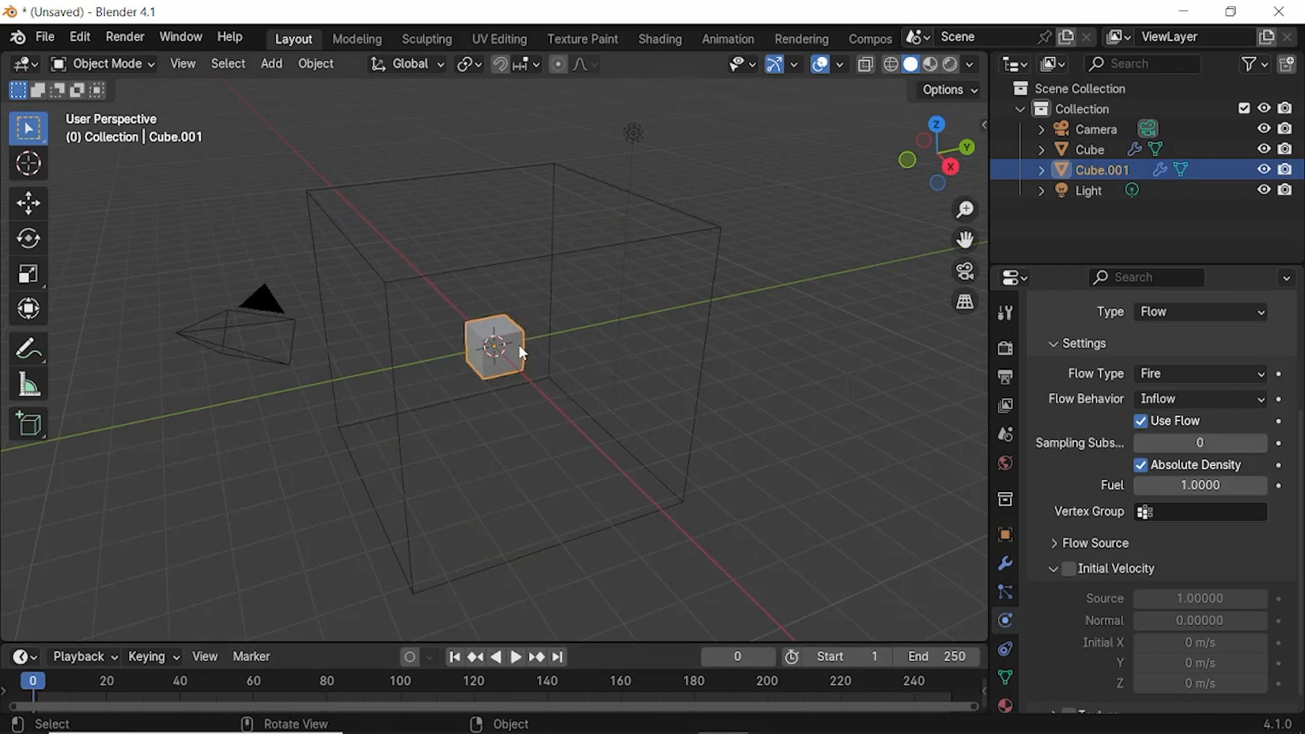
Step: Set the domain cube's flame smoke to 0 in its Fire settings and play the simulation
left_click(681, 234)
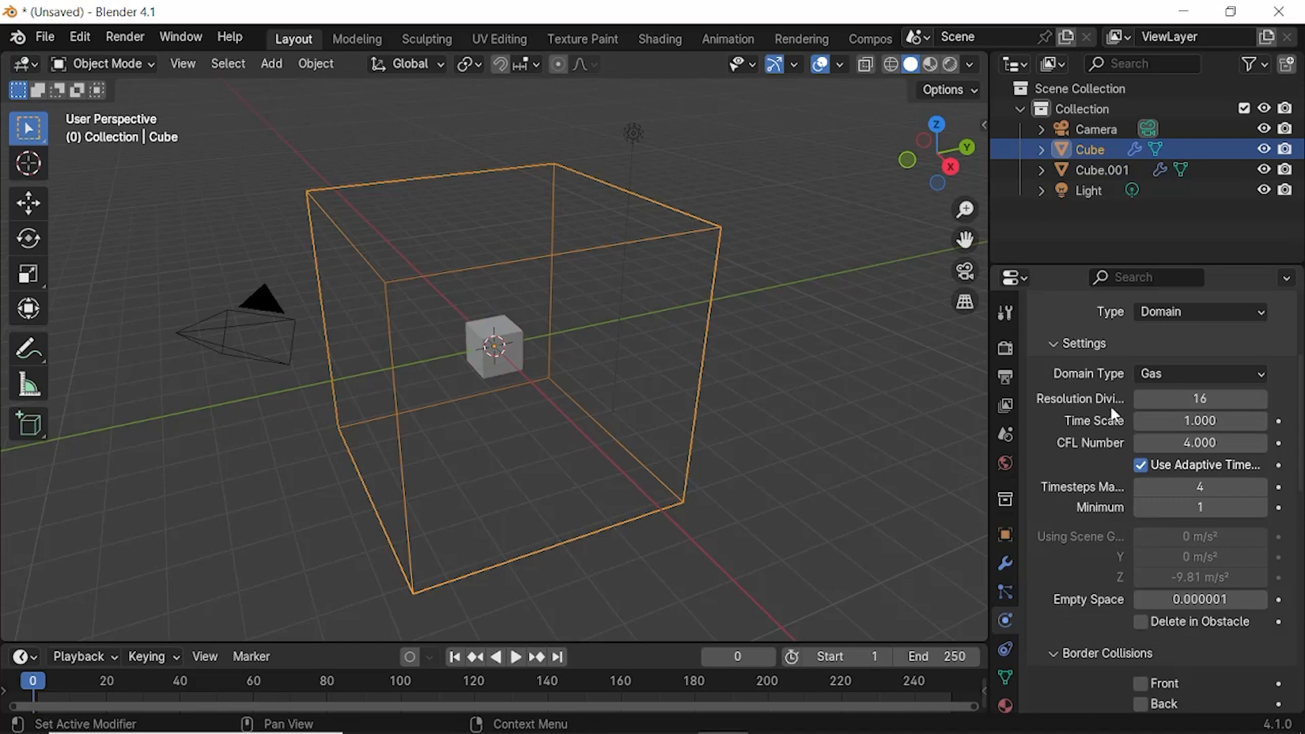
scroll(1115, 414, "down", 10)
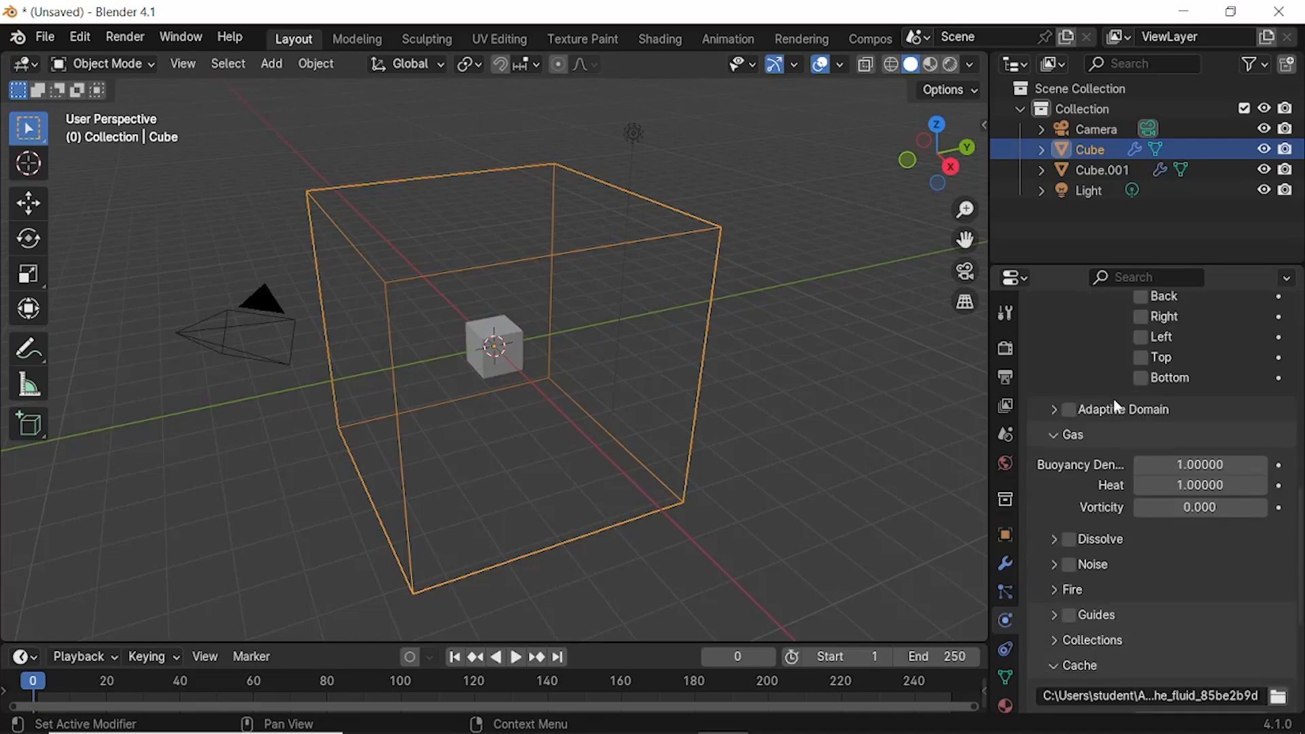
scroll(1116, 406, "down", 1)
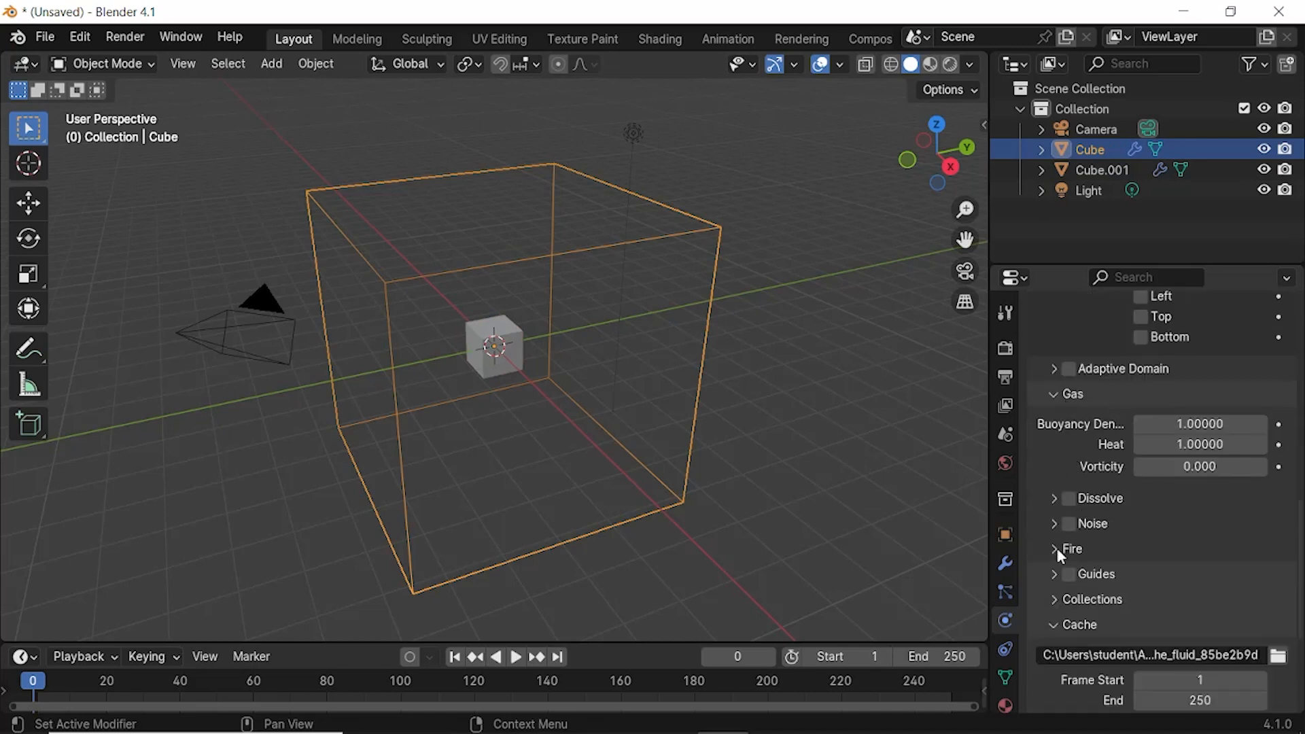
left_click(1053, 549)
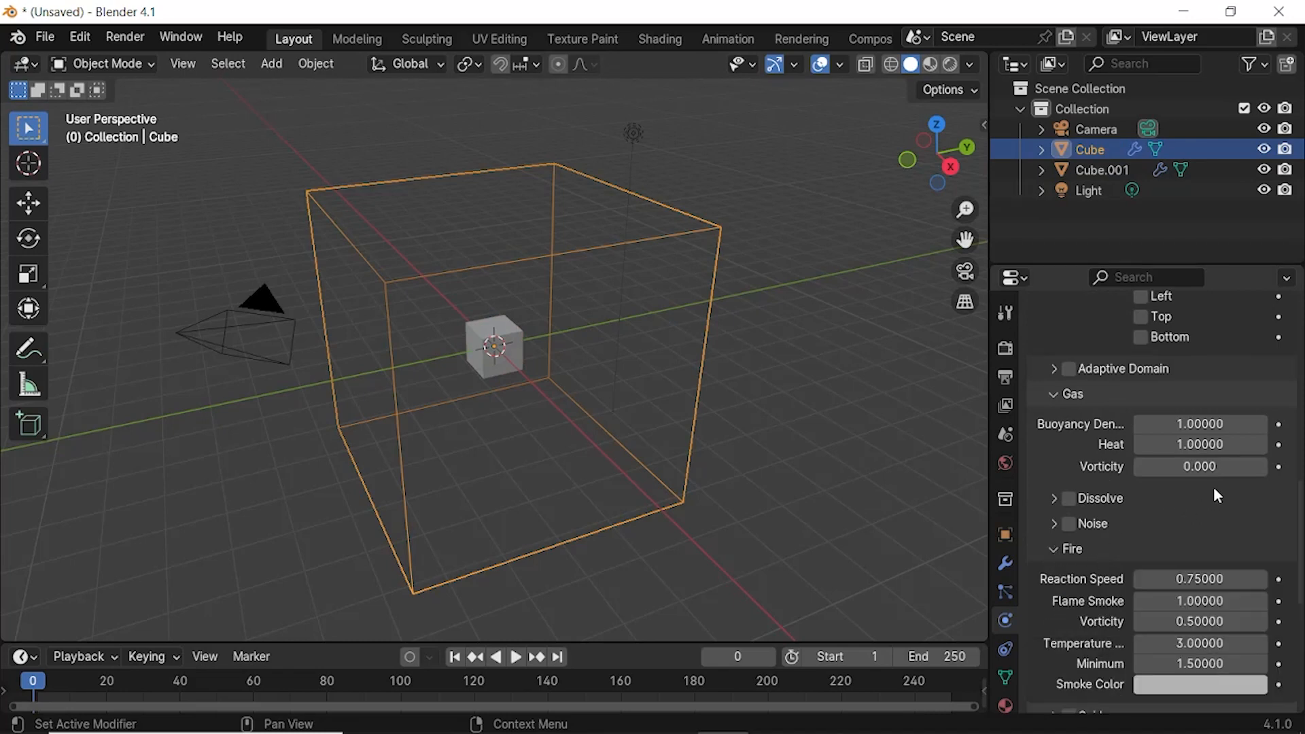
scroll(1213, 487, "down", 2)
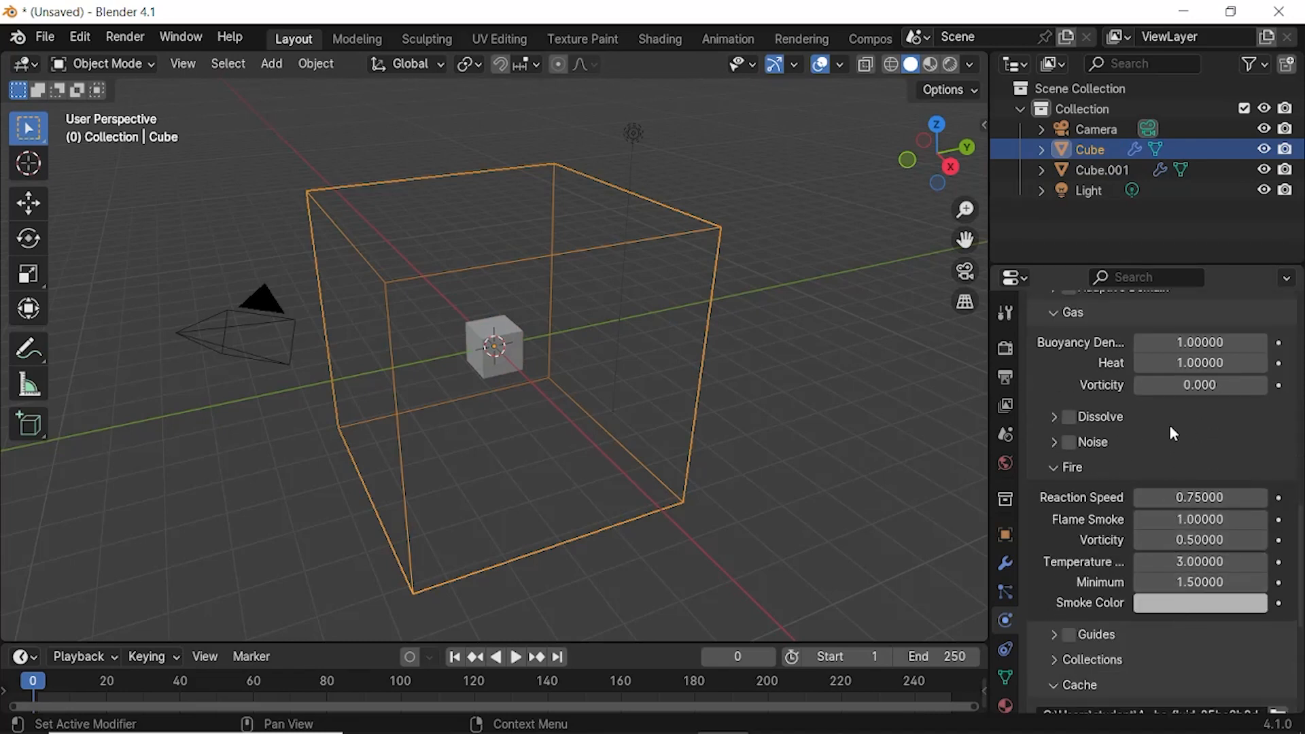
left_click(1189, 519)
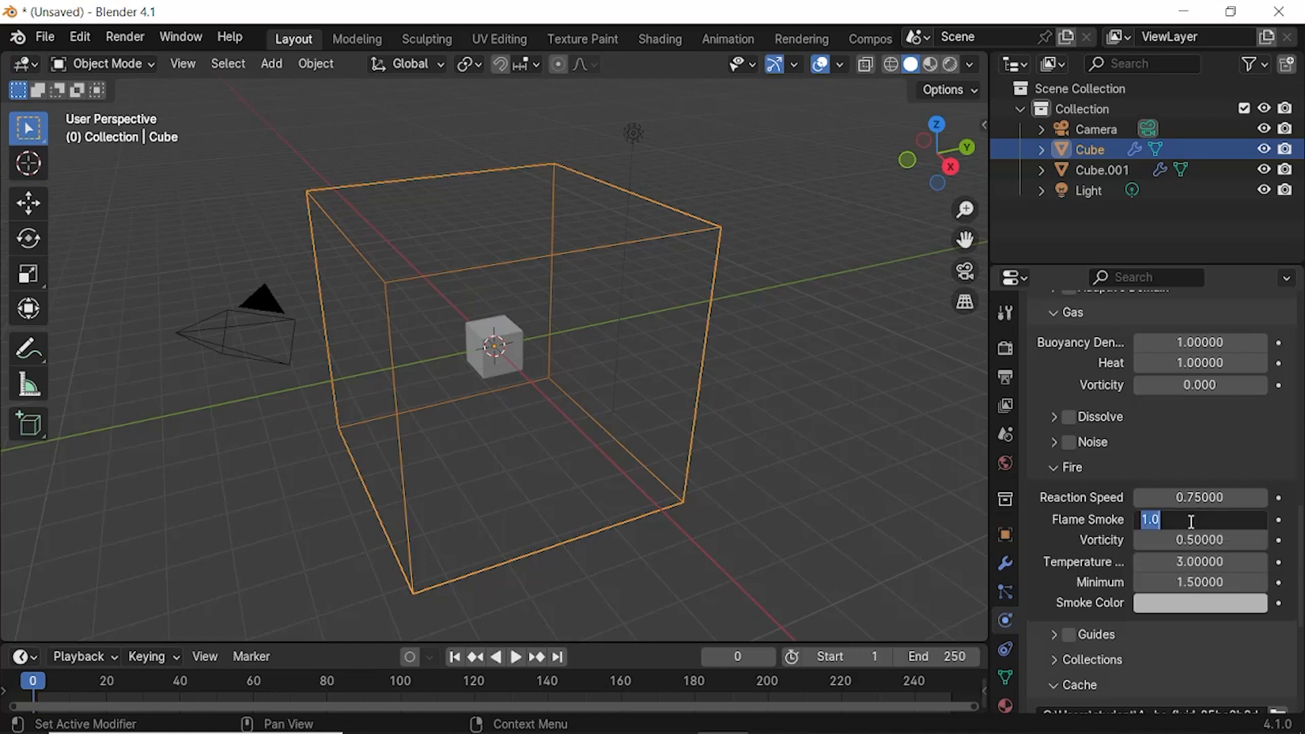
type("0")
key("Return")
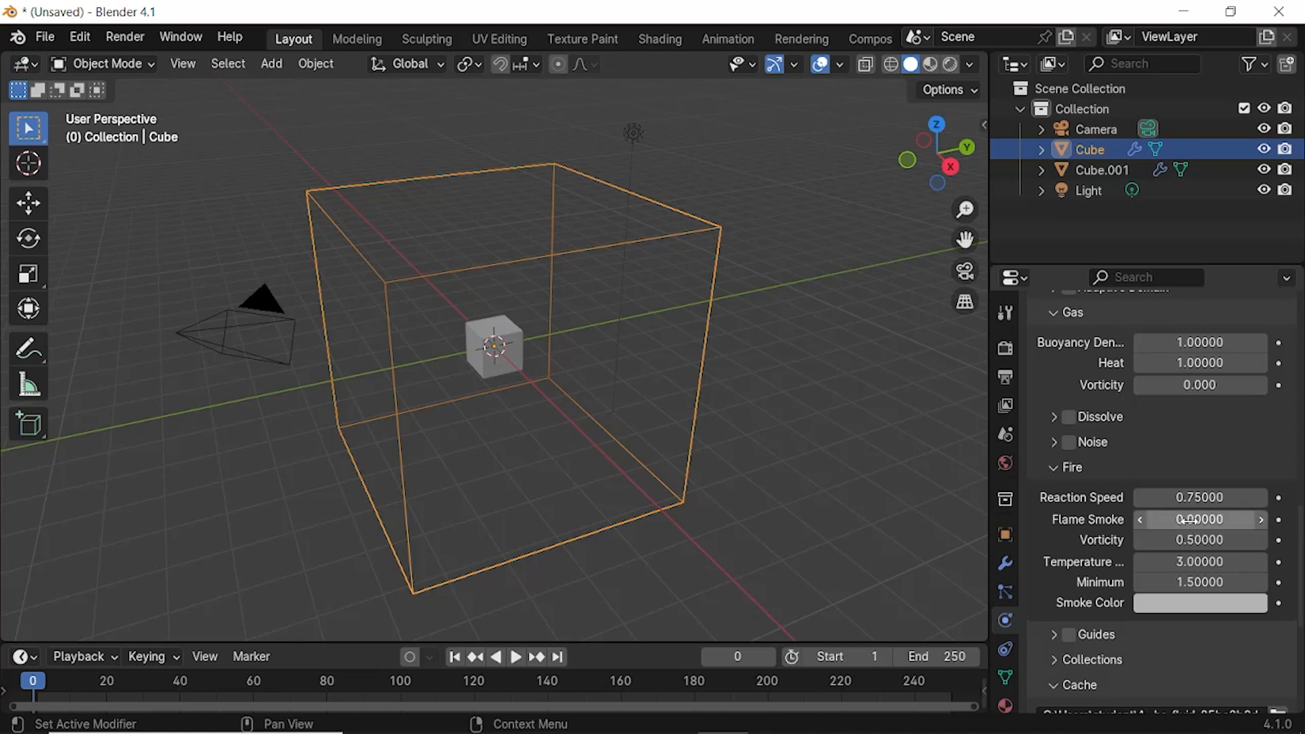
left_click(515, 659)
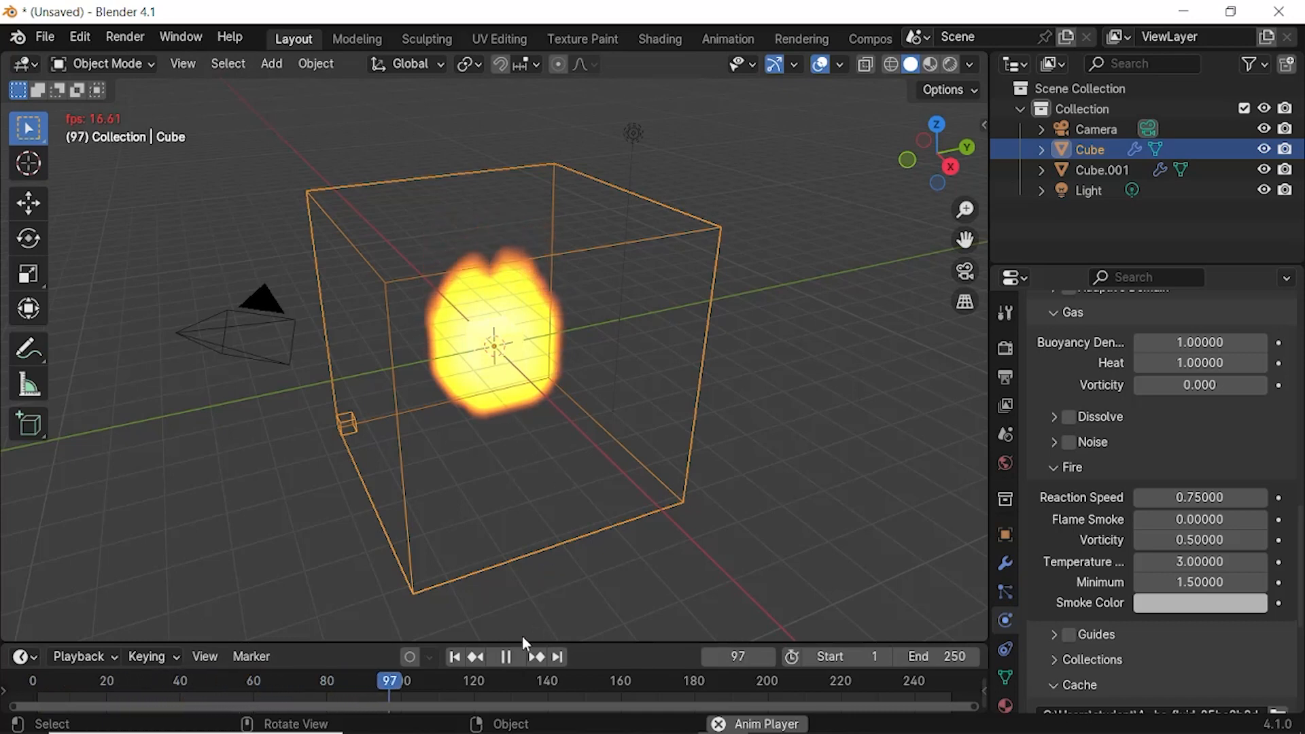
left_click(507, 658)
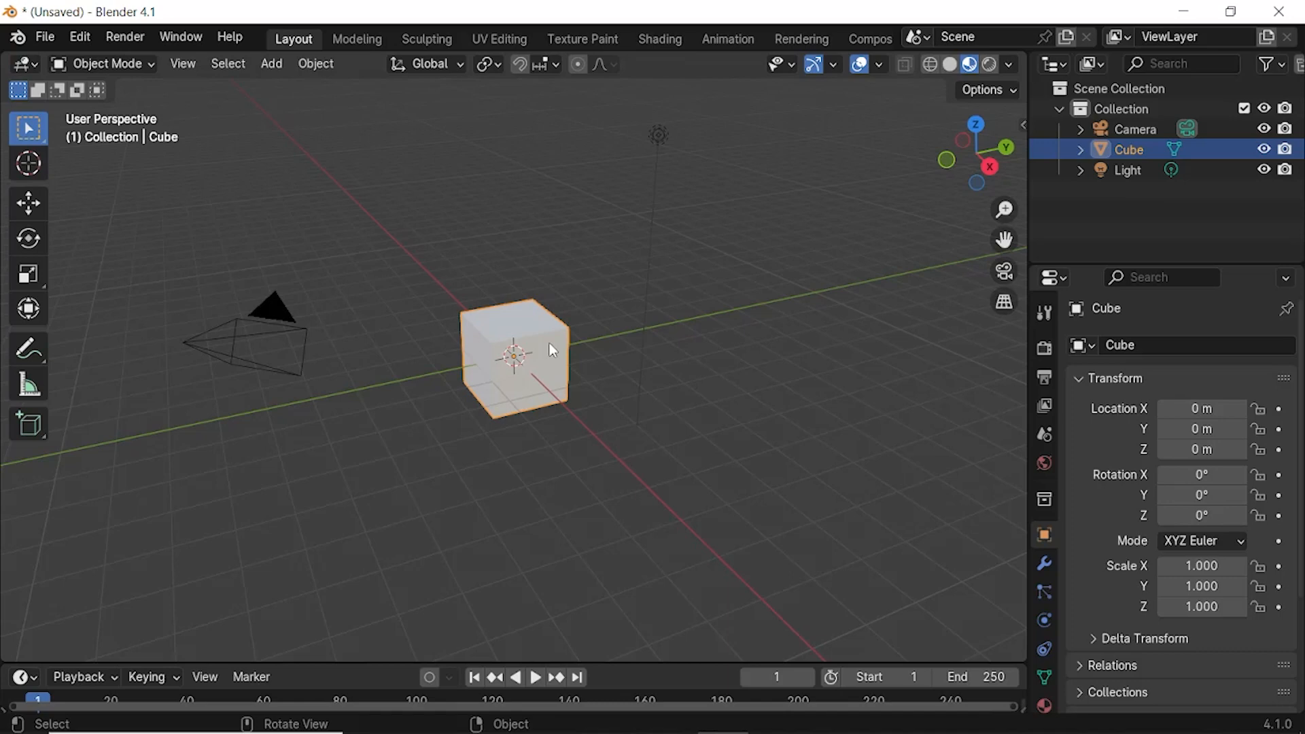
Step: Scale the default cube along the Z axis to about 5.04 to form a tall column
key("s")
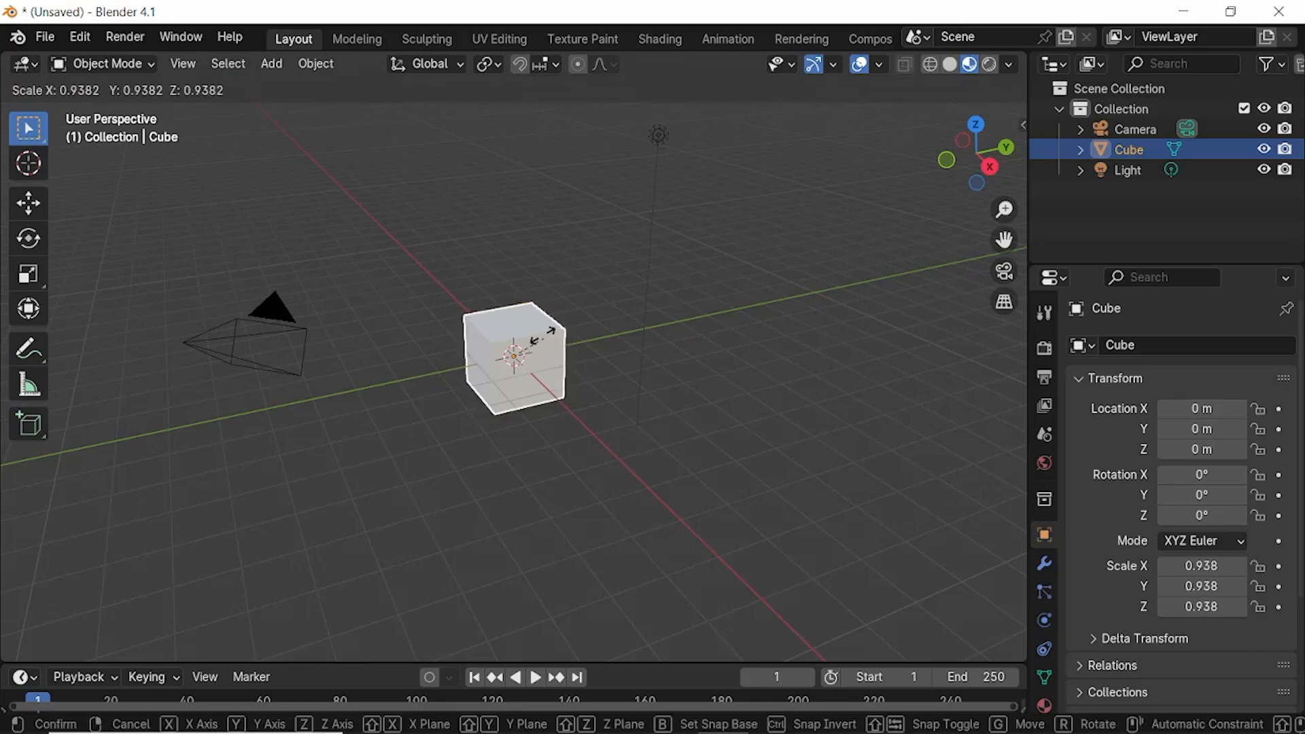
key("z")
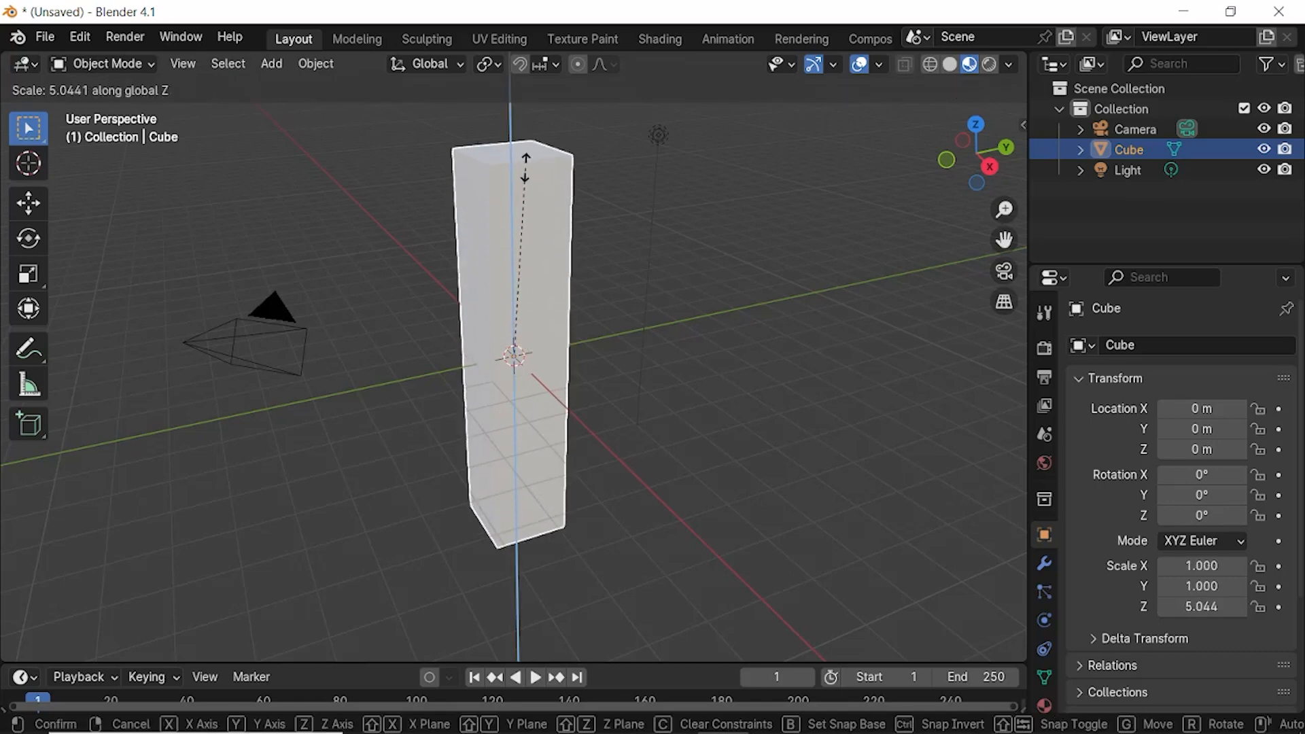
left_click(525, 167)
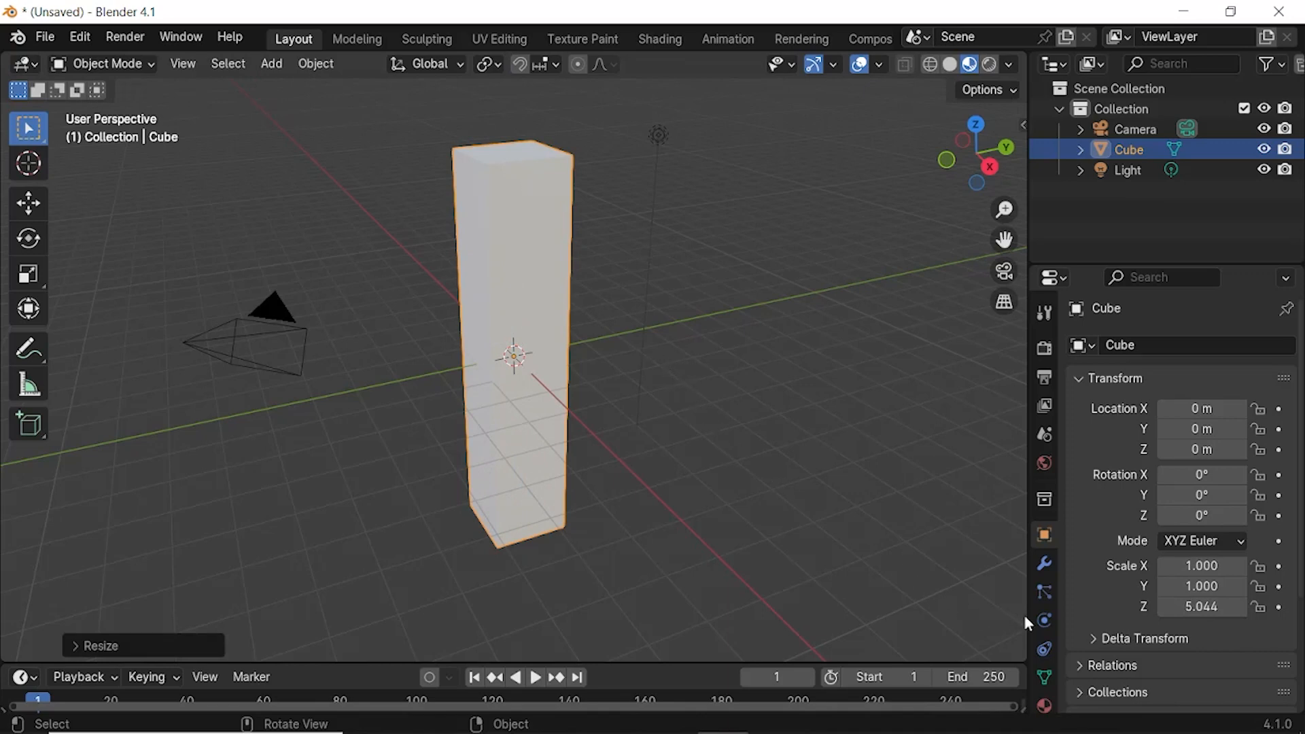
Step: Add Fluid physics to the tall cube, with type Domain and domain type Liquid
left_click(1042, 619)
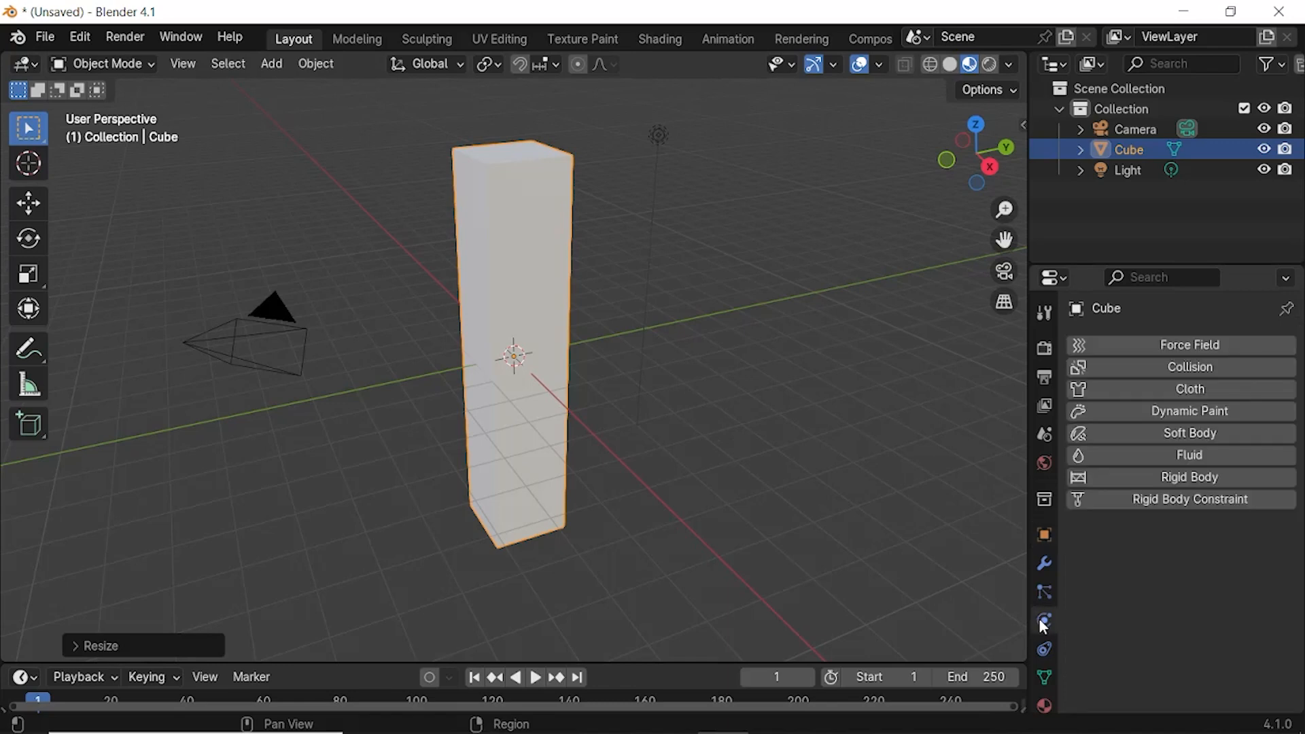
left_click(1161, 456)
left_click(1202, 555)
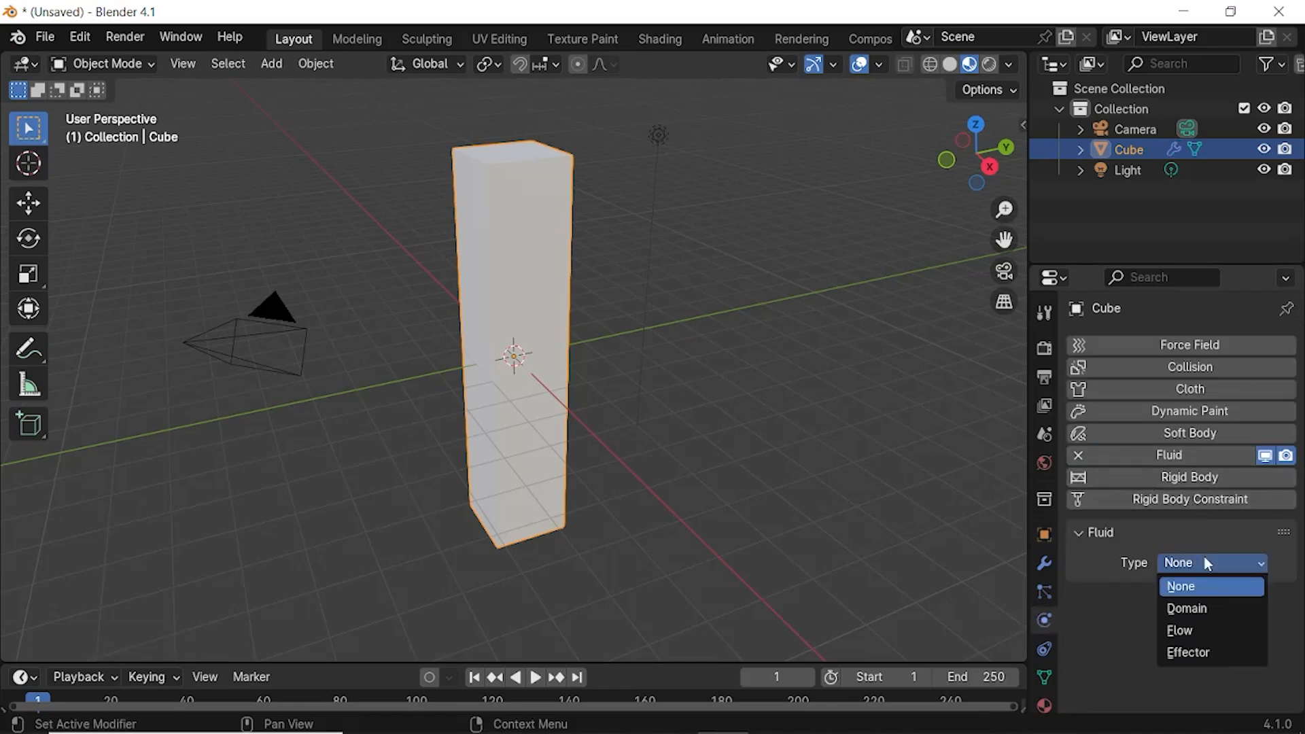
left_click(1201, 610)
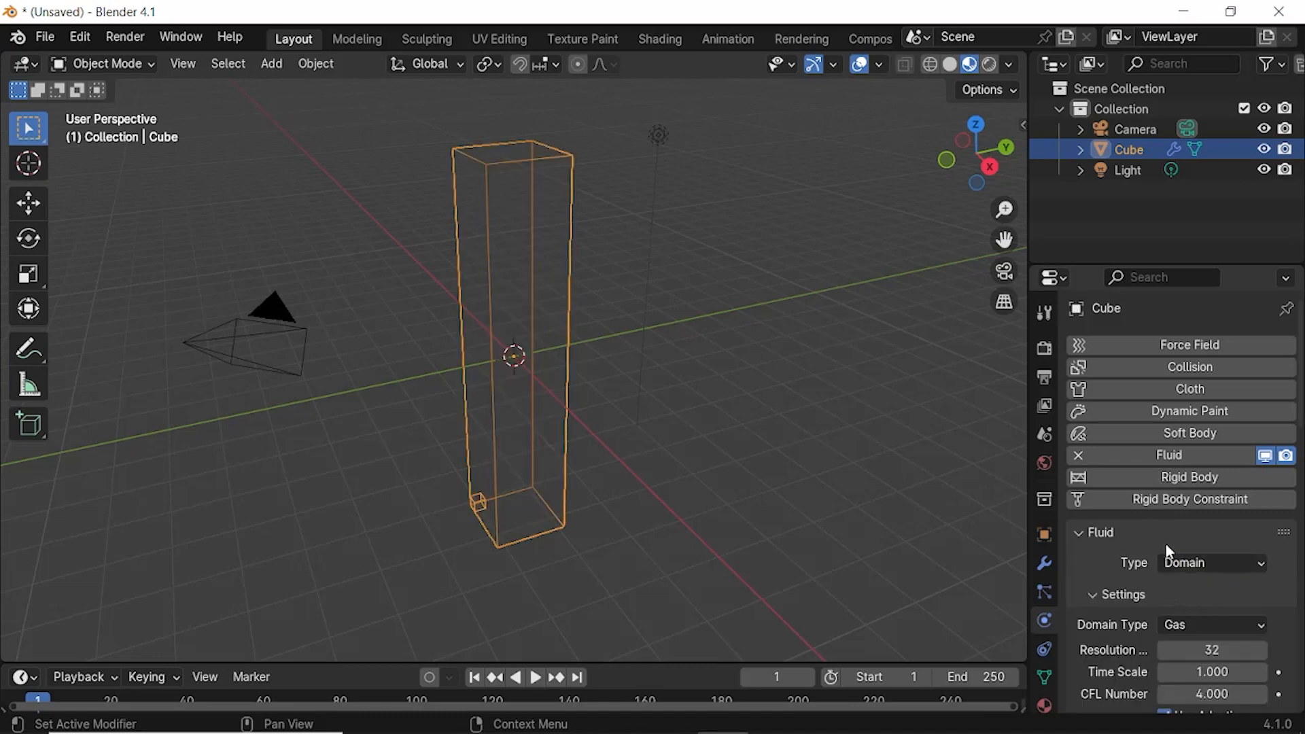
scroll(1200, 533, "down", 5)
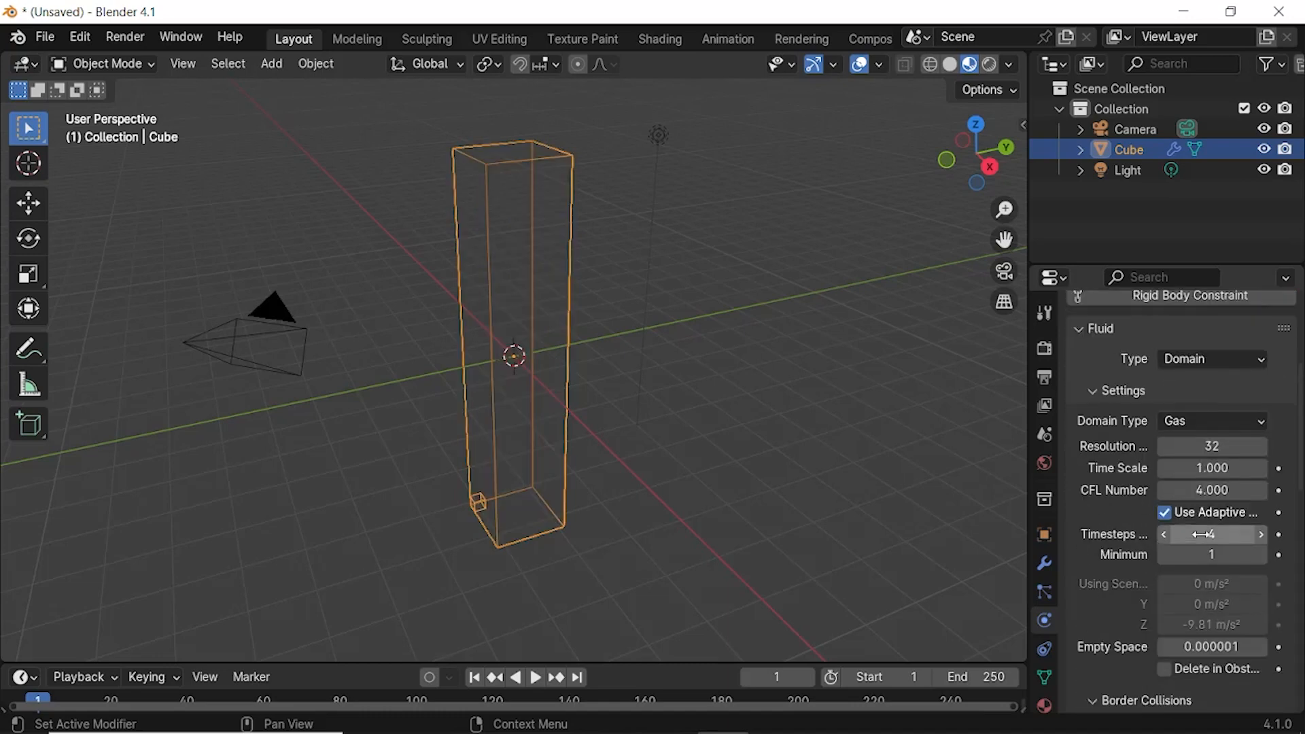
left_click(1192, 424)
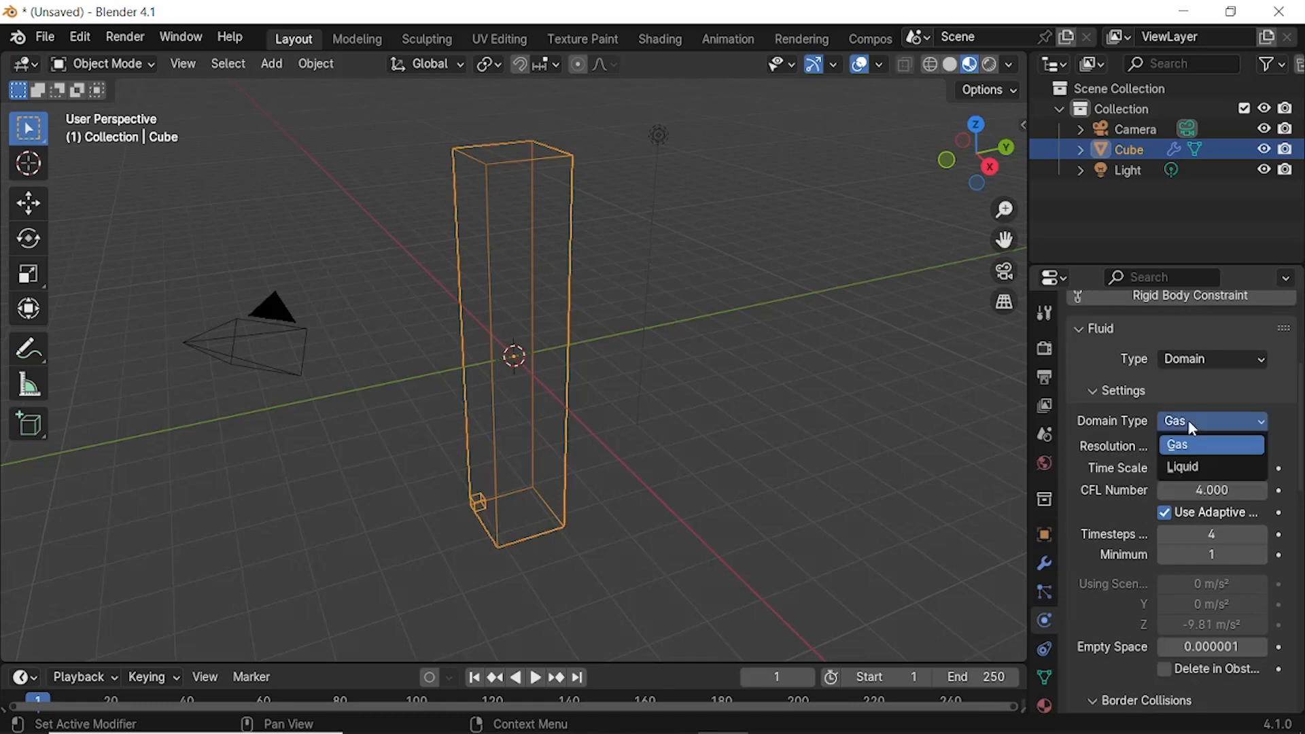
left_click(1194, 466)
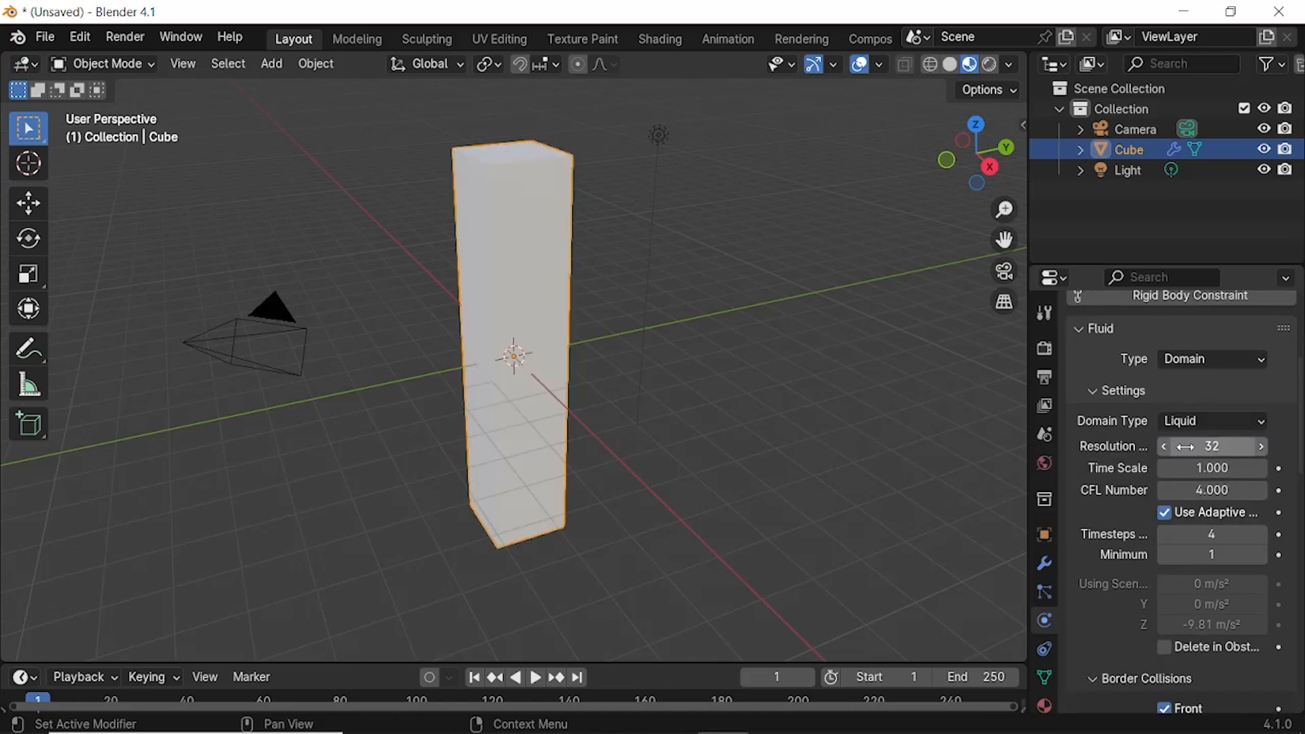
Step: Enable Mesh generation in the liquid domain's fluid settings
scroll(1145, 624, "down", 12)
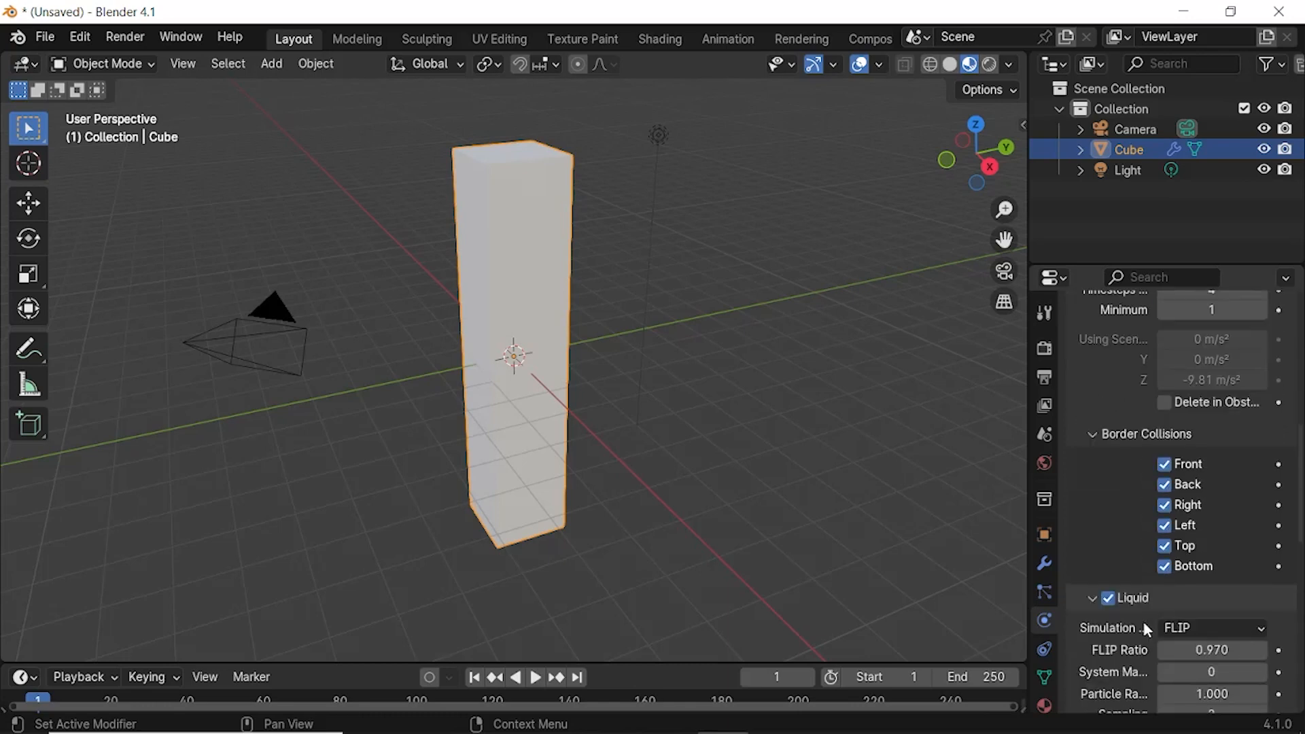
scroll(1144, 624, "down", 10)
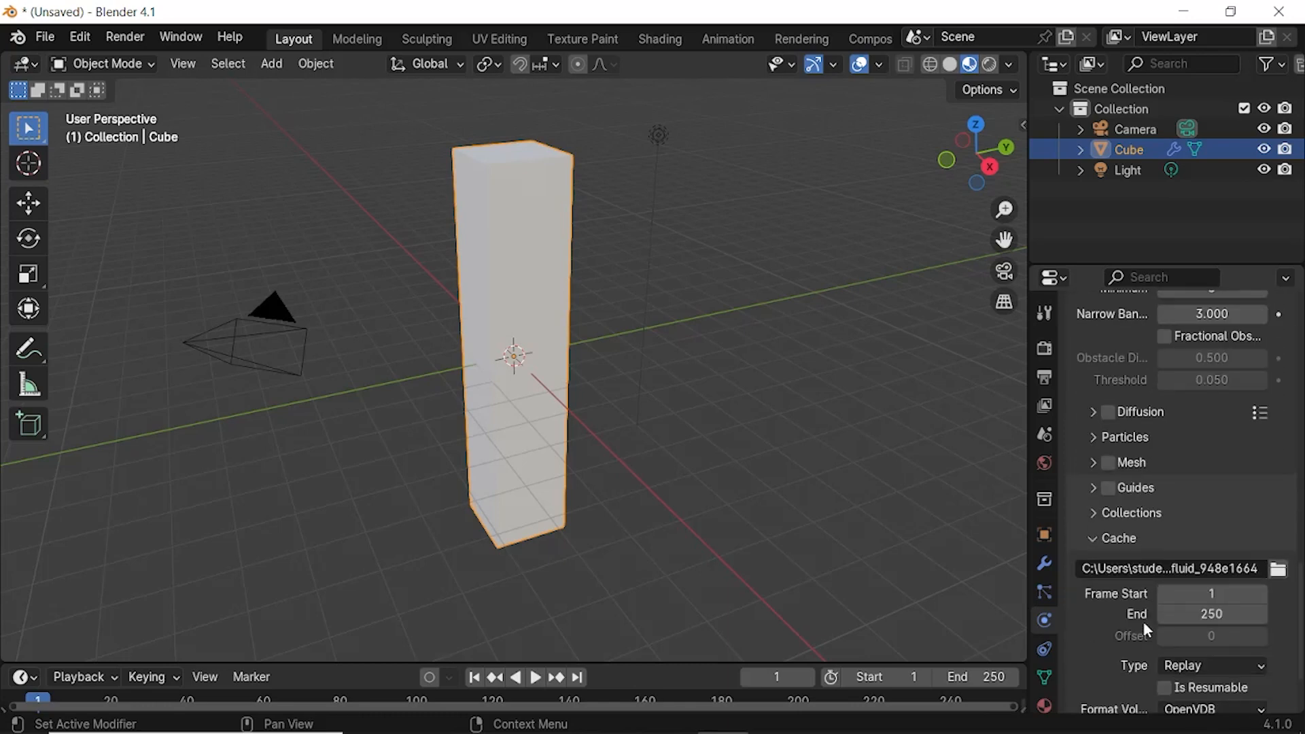
left_click(1107, 457)
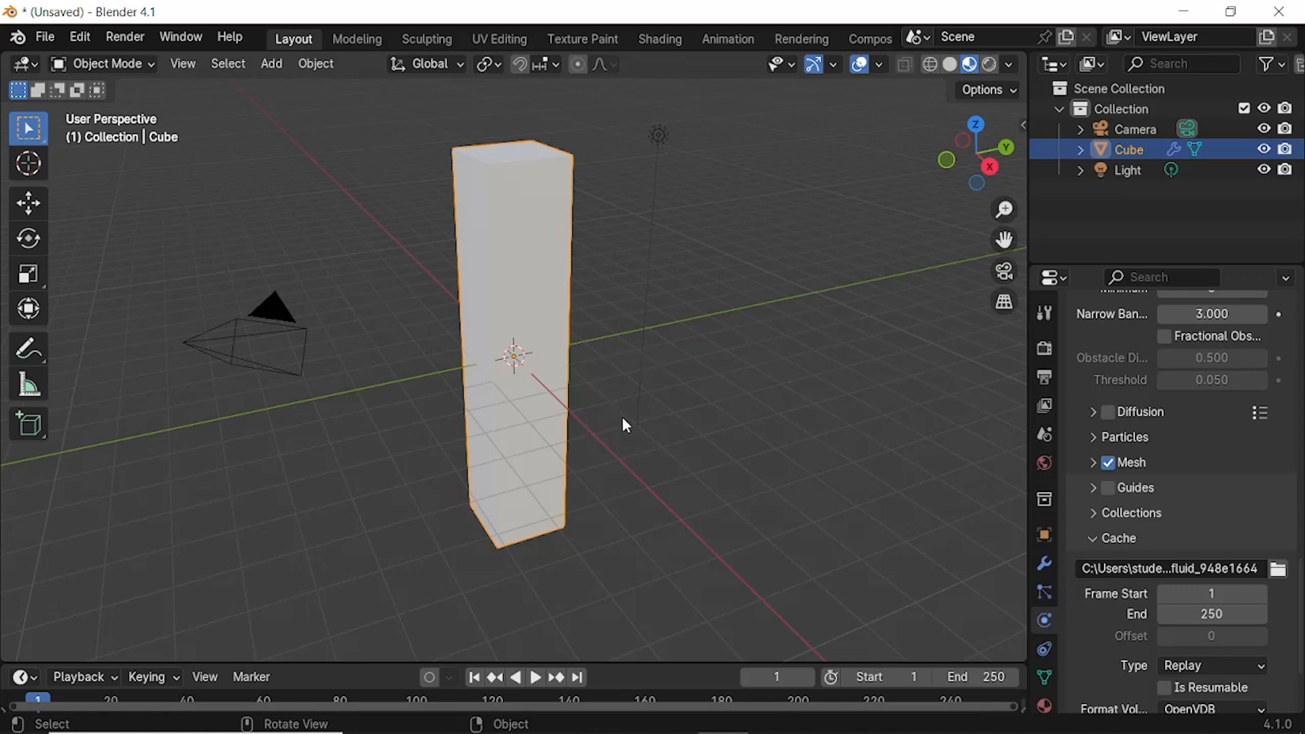
Step: Set the domain cube's material base color to a fully saturated green with hue 0.334 and darken its value
left_click(1044, 707)
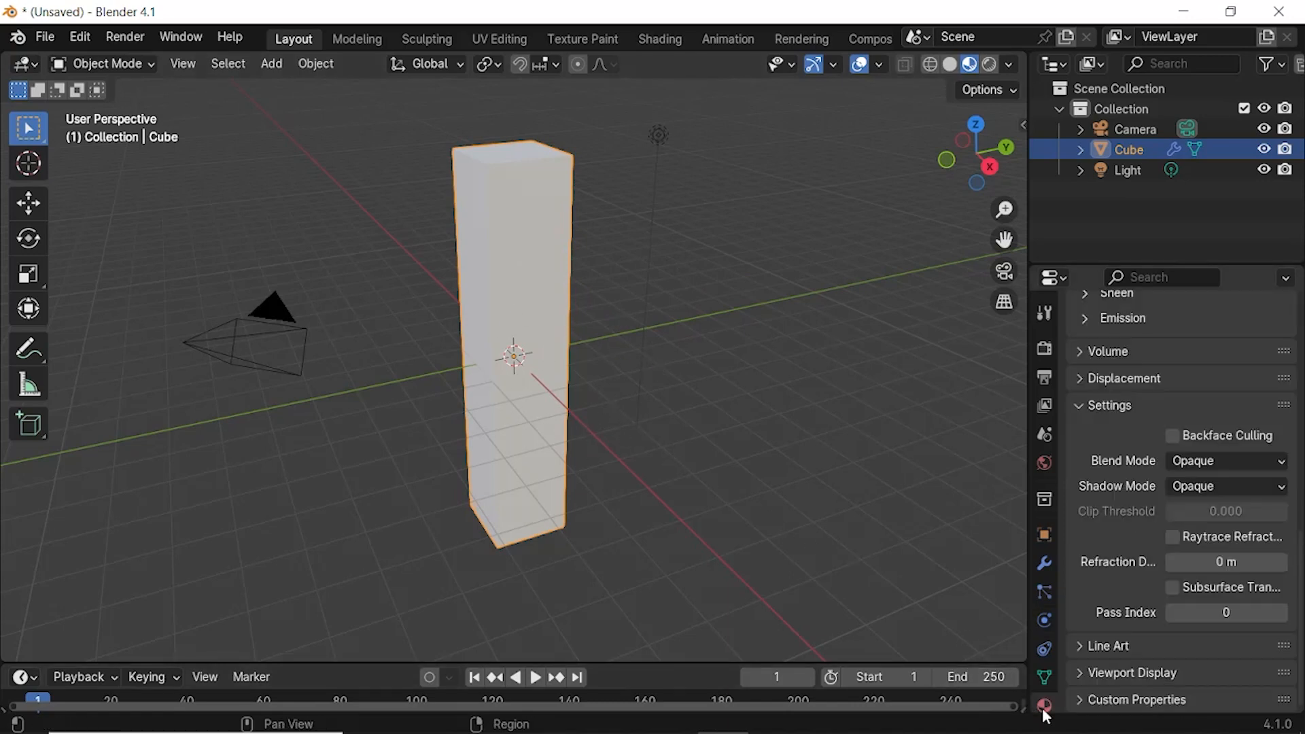
scroll(1126, 477, "up", 10)
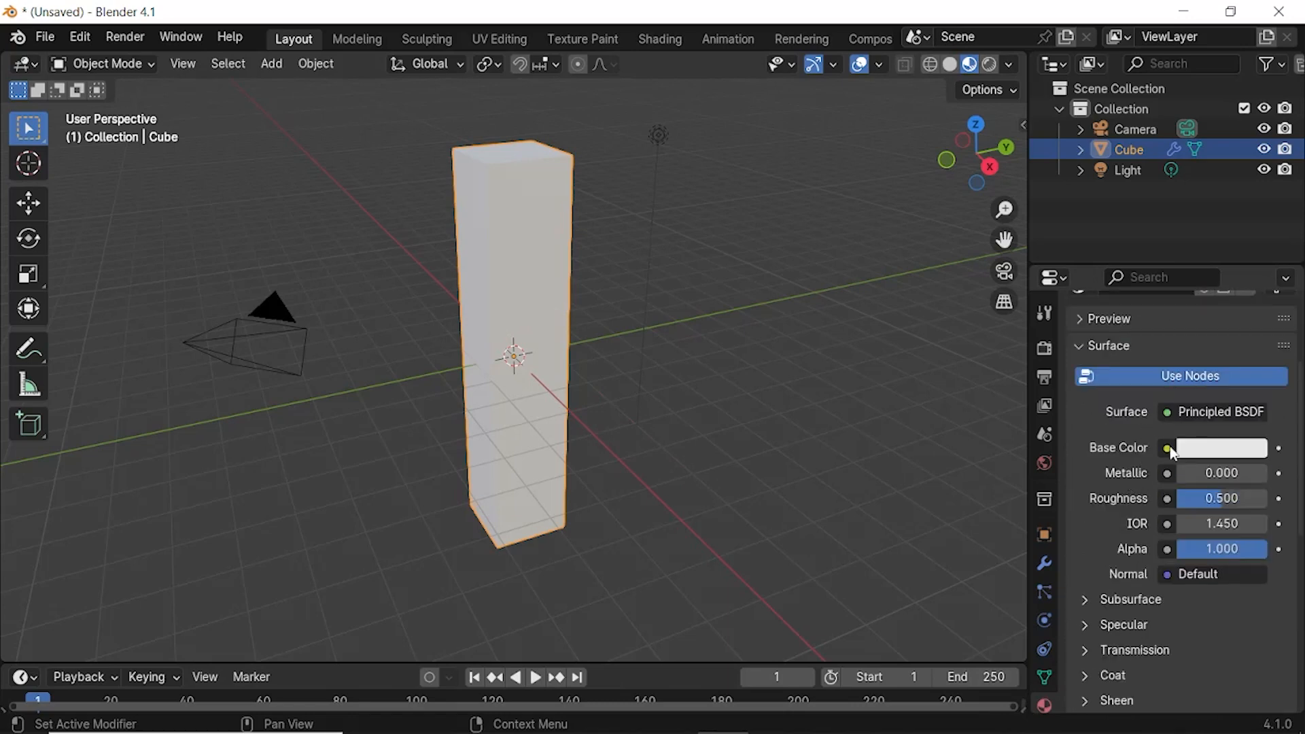
left_click(1213, 448)
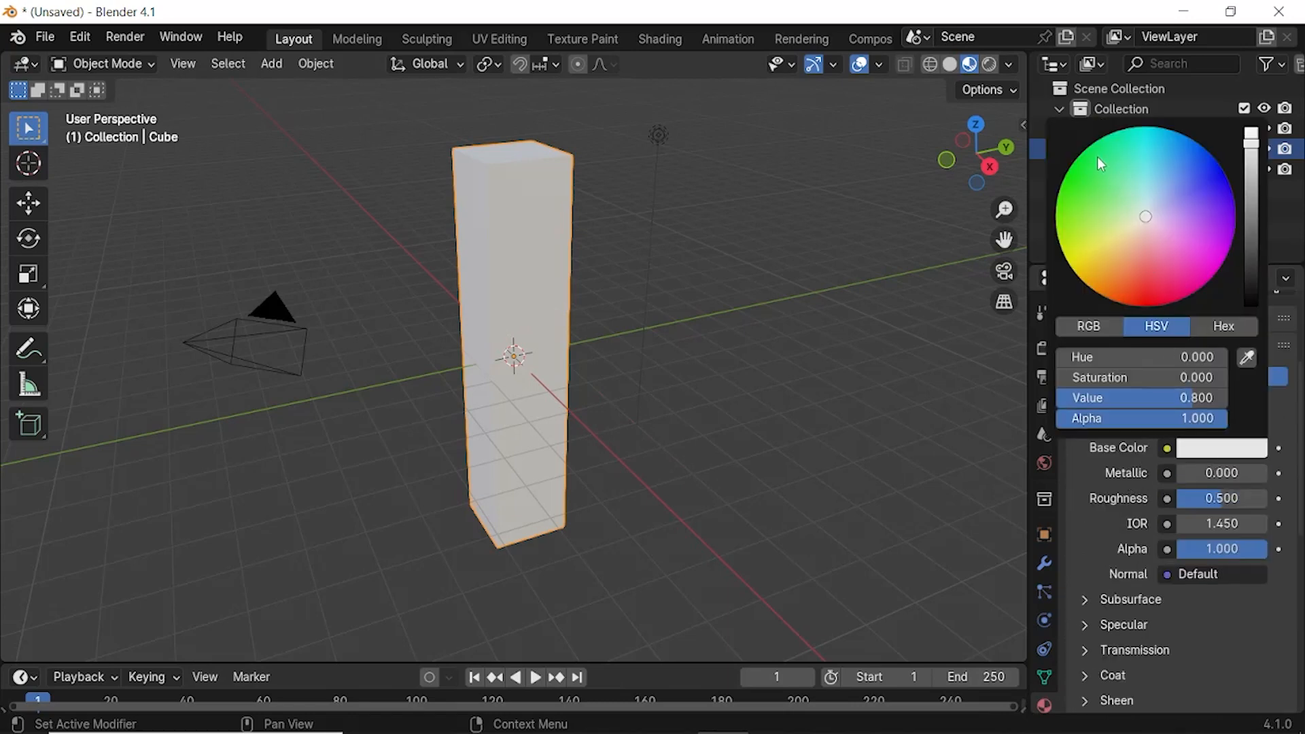
left_click_drag(1097, 158, 1069, 167)
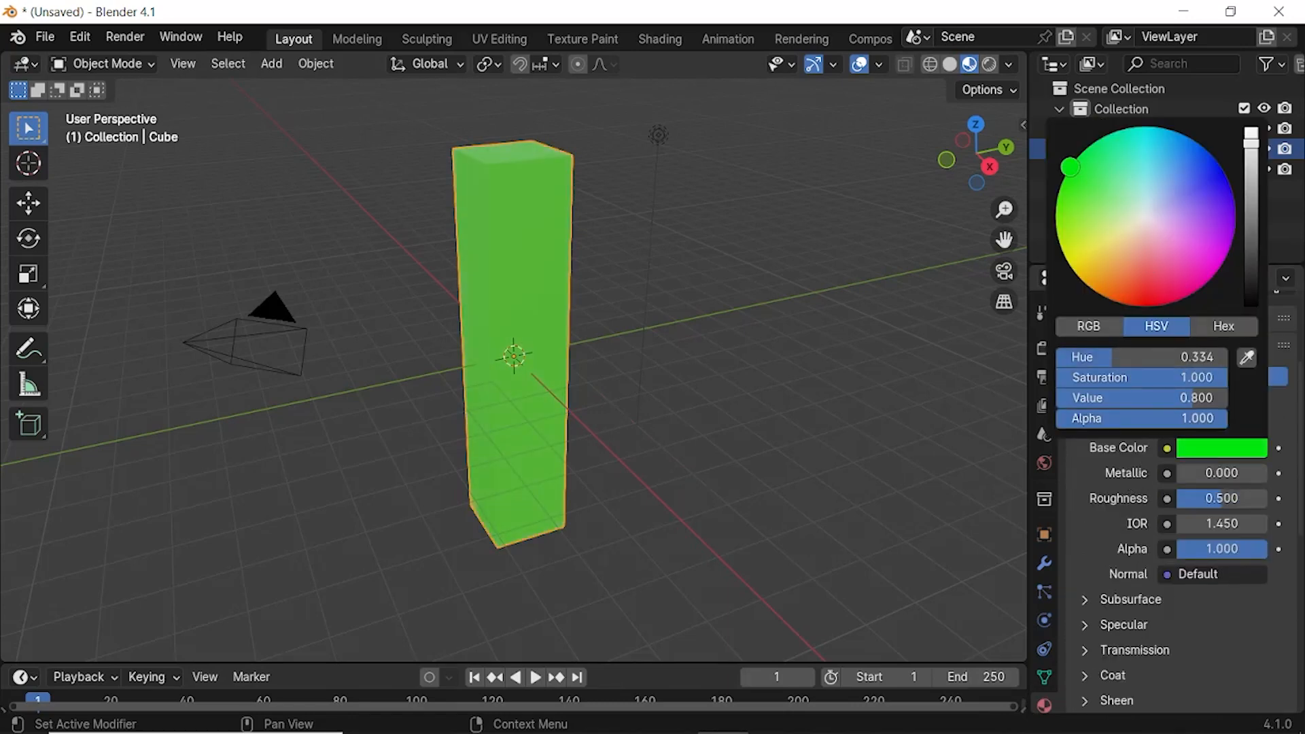
left_click_drag(1251, 146, 1251, 186)
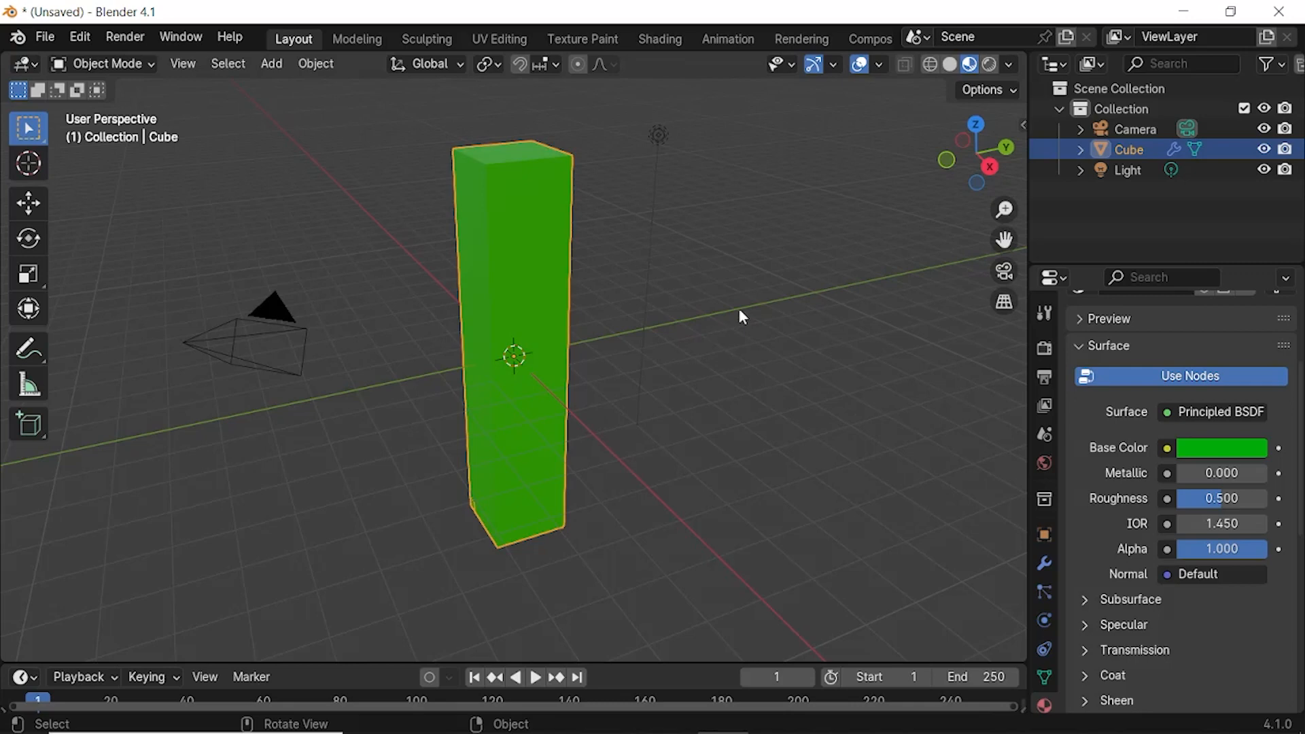
Step: Display the scene in wireframe, add a second cube, and scale it down to fit well inside the tall domain
left_click(929, 65)
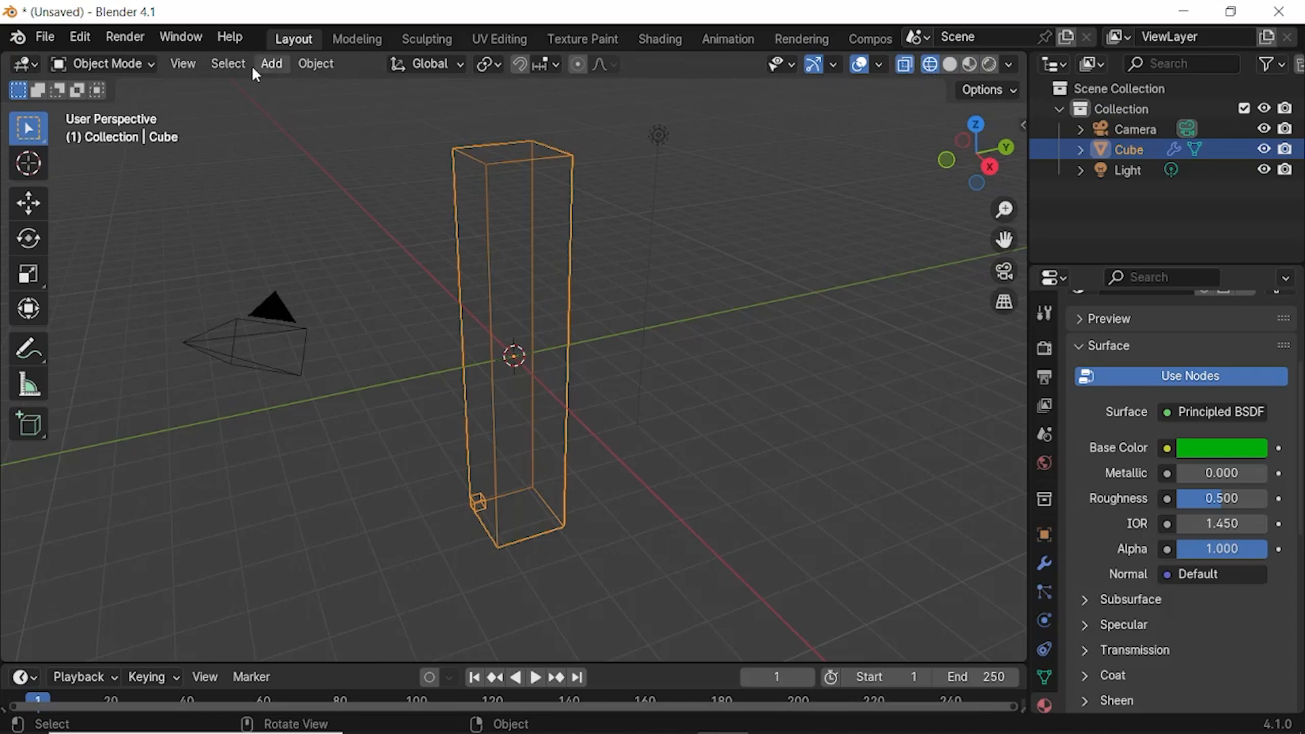
left_click(269, 64)
mouse_move(286, 90)
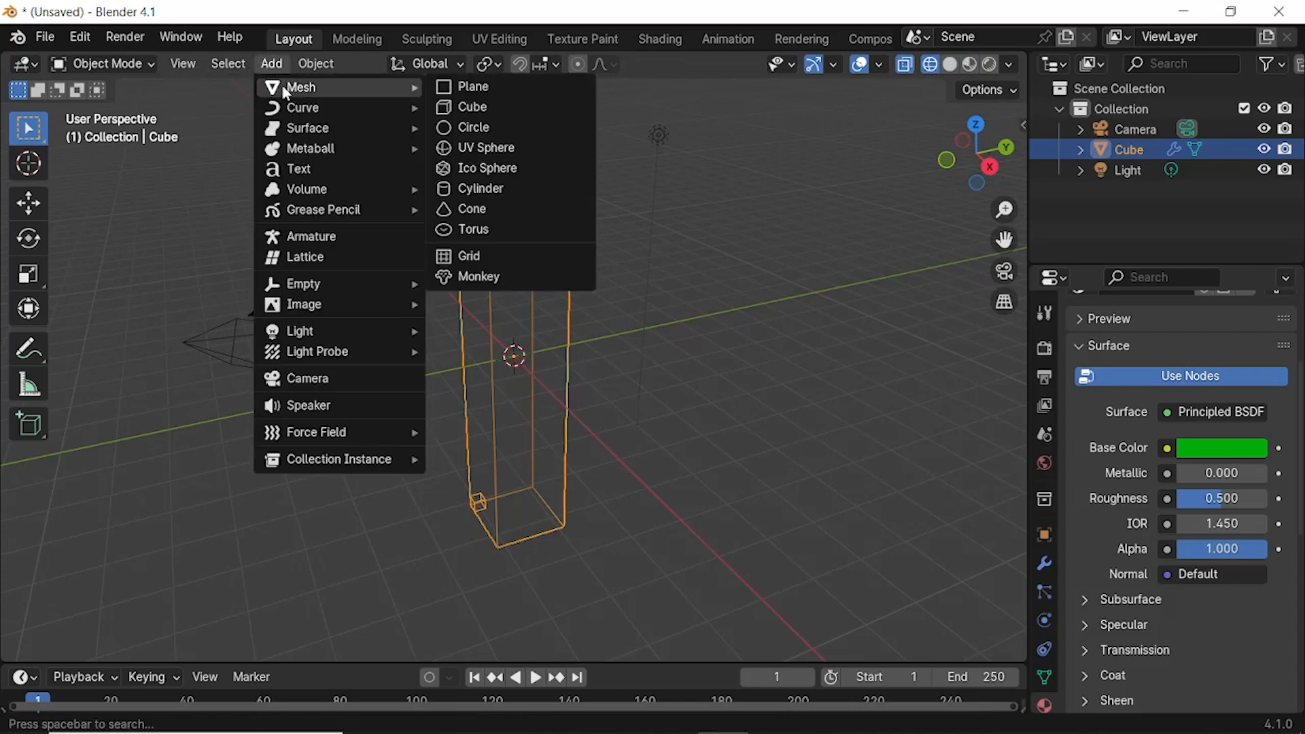
left_click(464, 106)
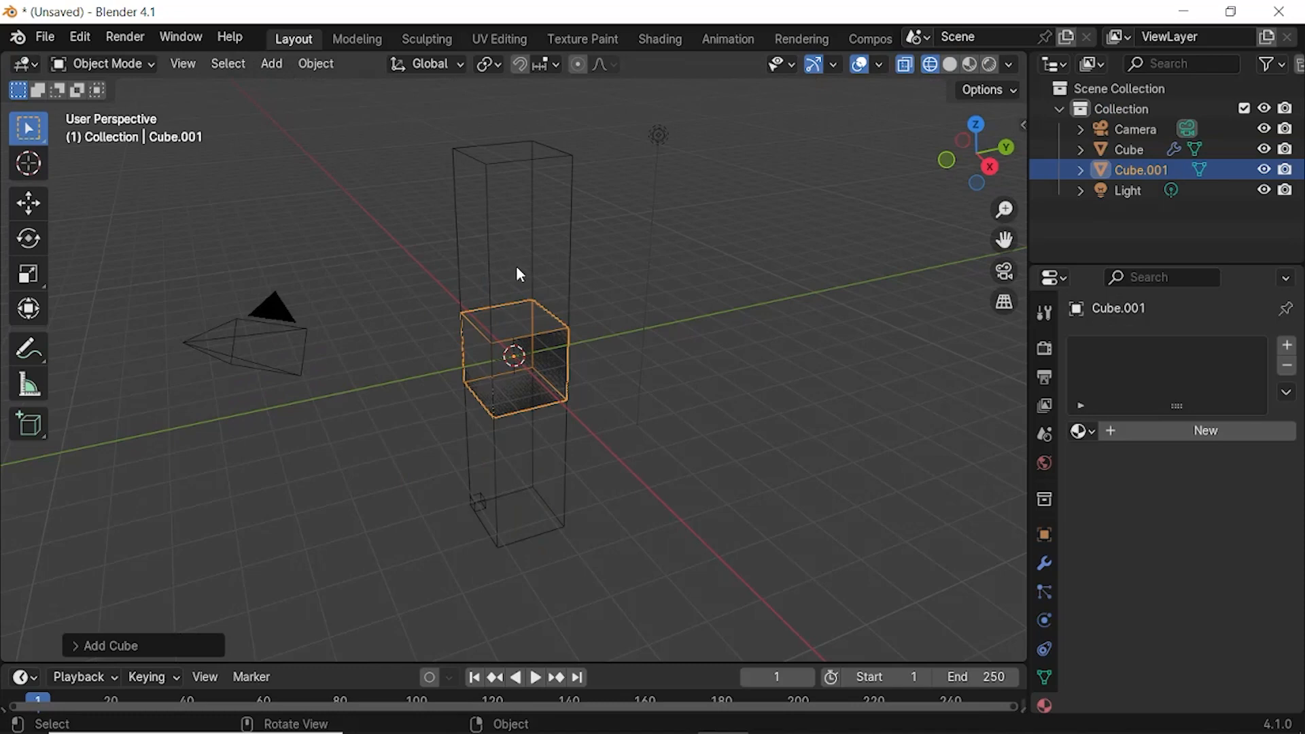
key("s")
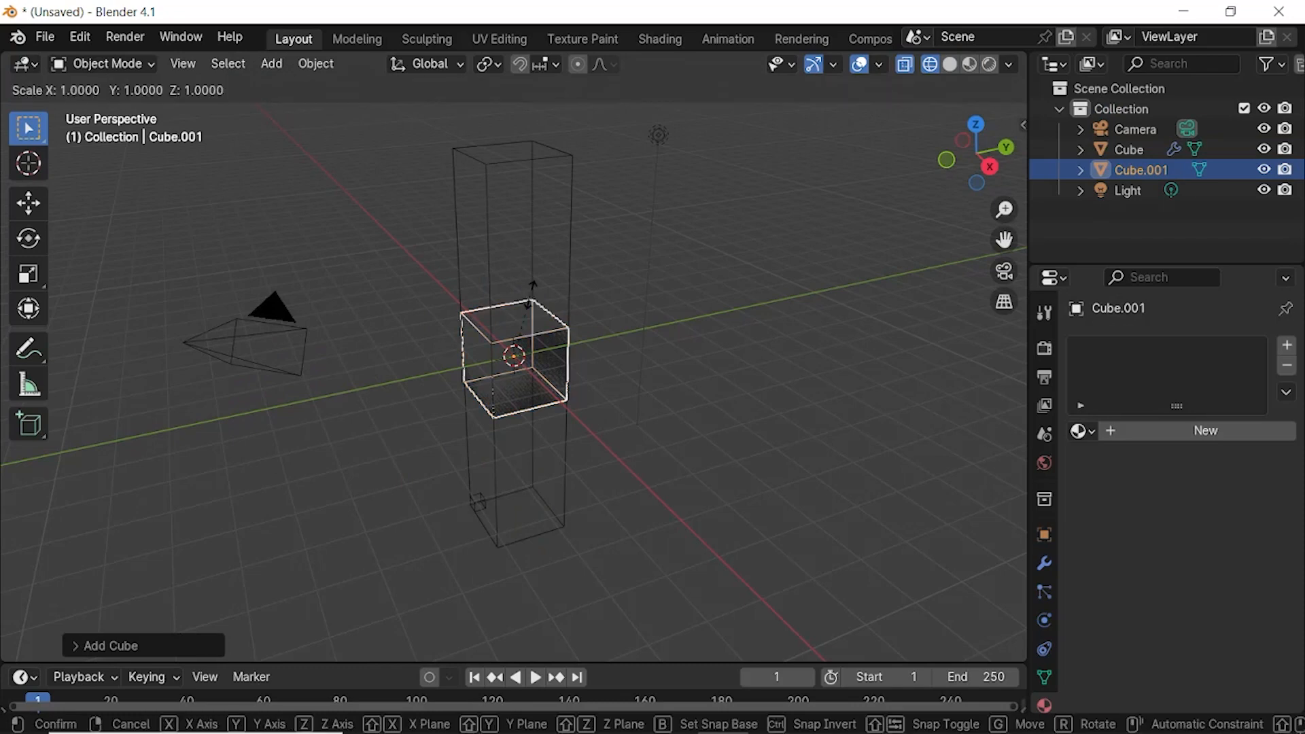
left_click(505, 348)
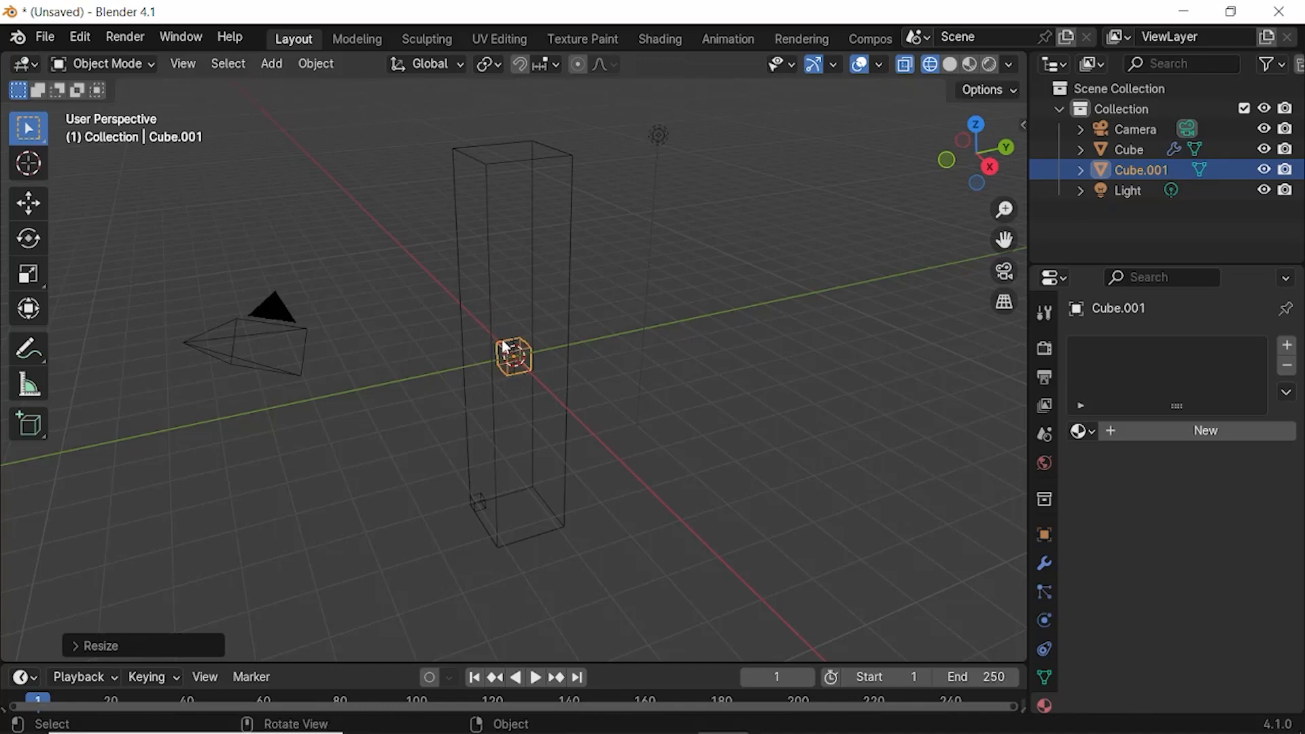
Step: Move the small cube up about 4.5 m along Z to near the top of the domain
key("g")
key("z")
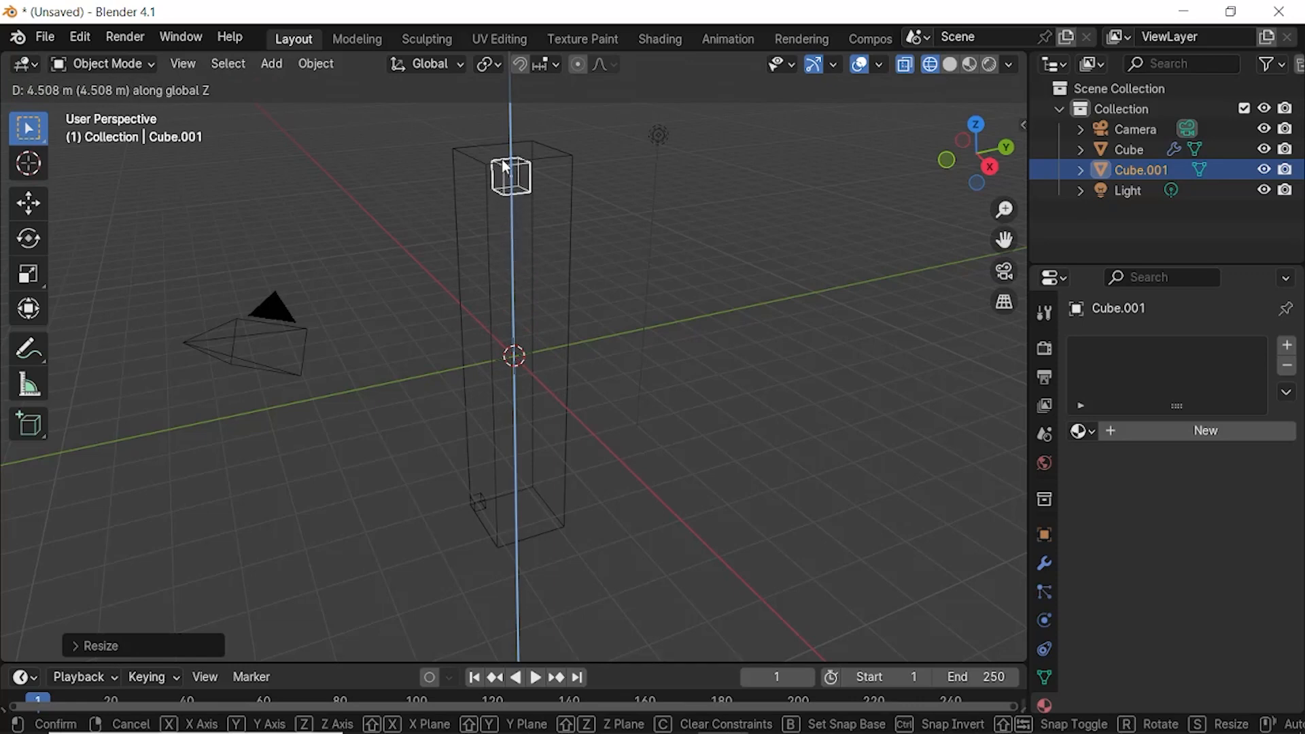
left_click(503, 162)
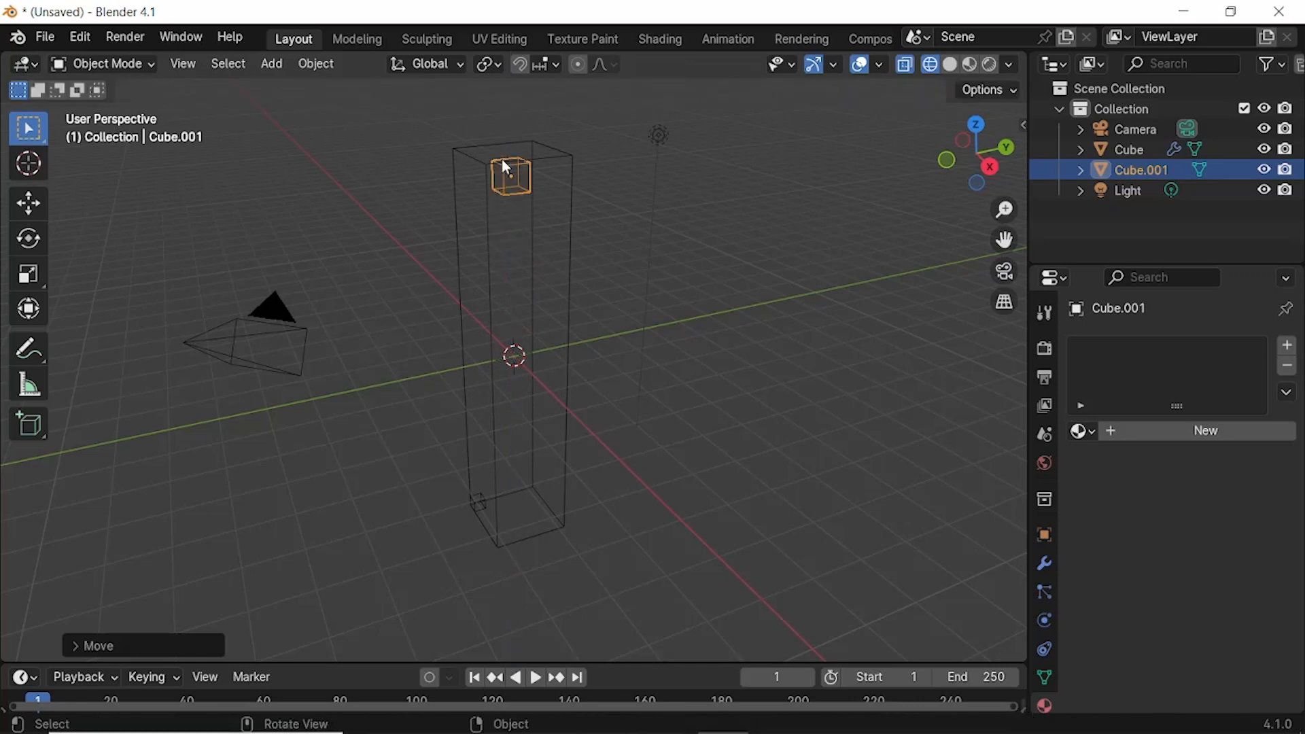
Step: Shift the small cube along negative Y and about -0.53 m along X, toward a vertical edge of the domain
key("g")
key("y")
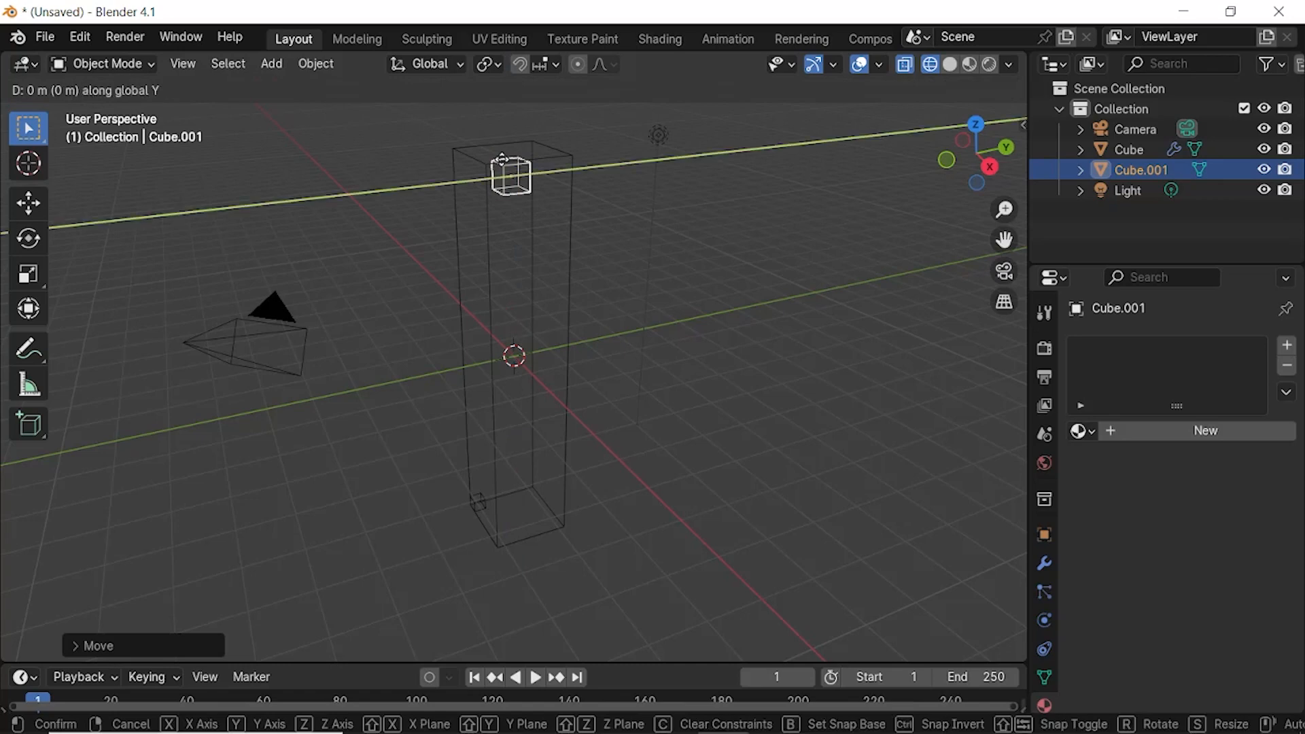
left_click(492, 168)
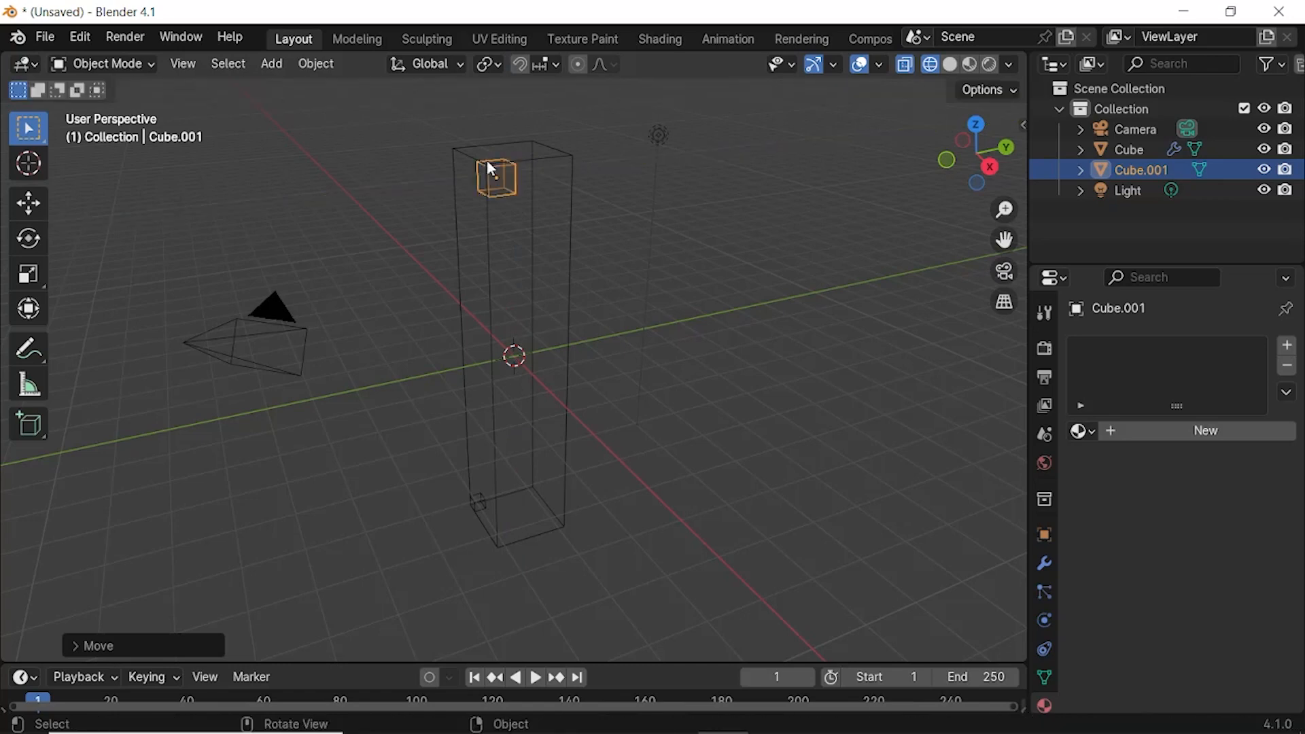
key("g")
key("x")
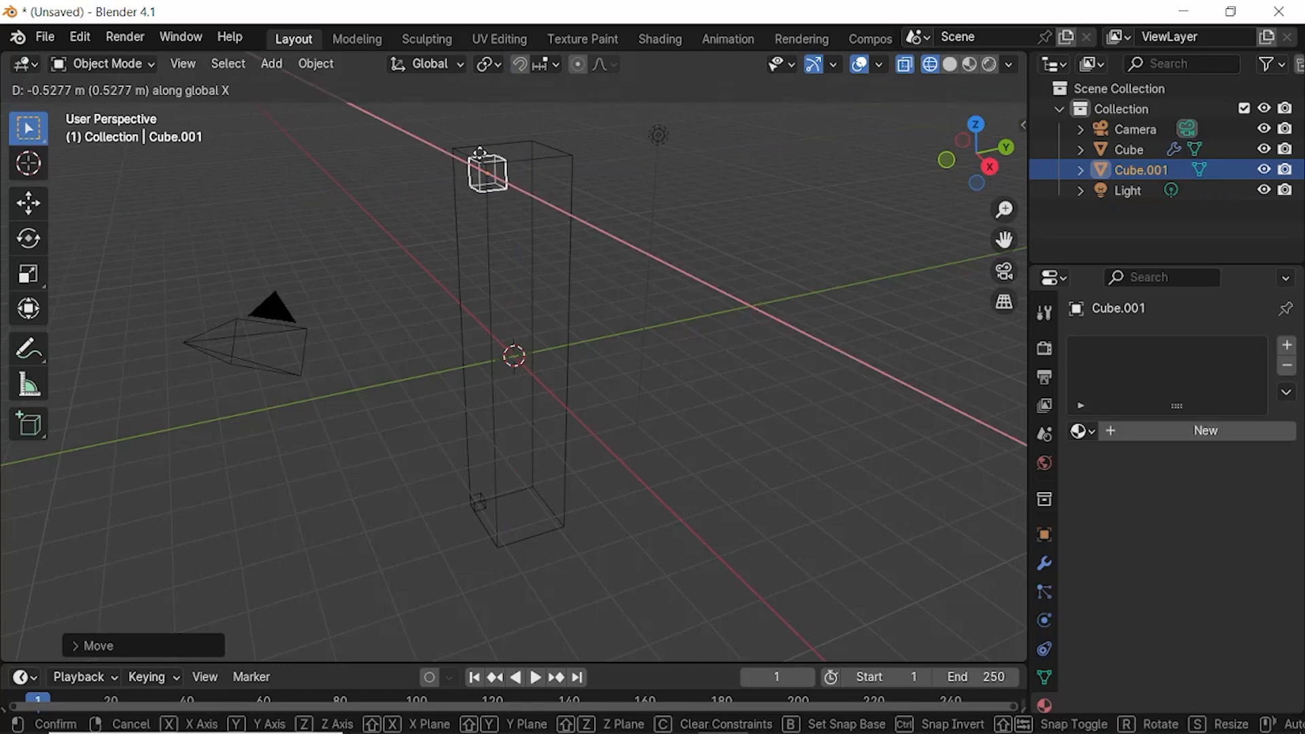
left_click(479, 155)
Step: Check the small cube's placement from above and nudge it slightly along positive X, away from the domain wall
middle_click_drag(480, 163, 670, 275)
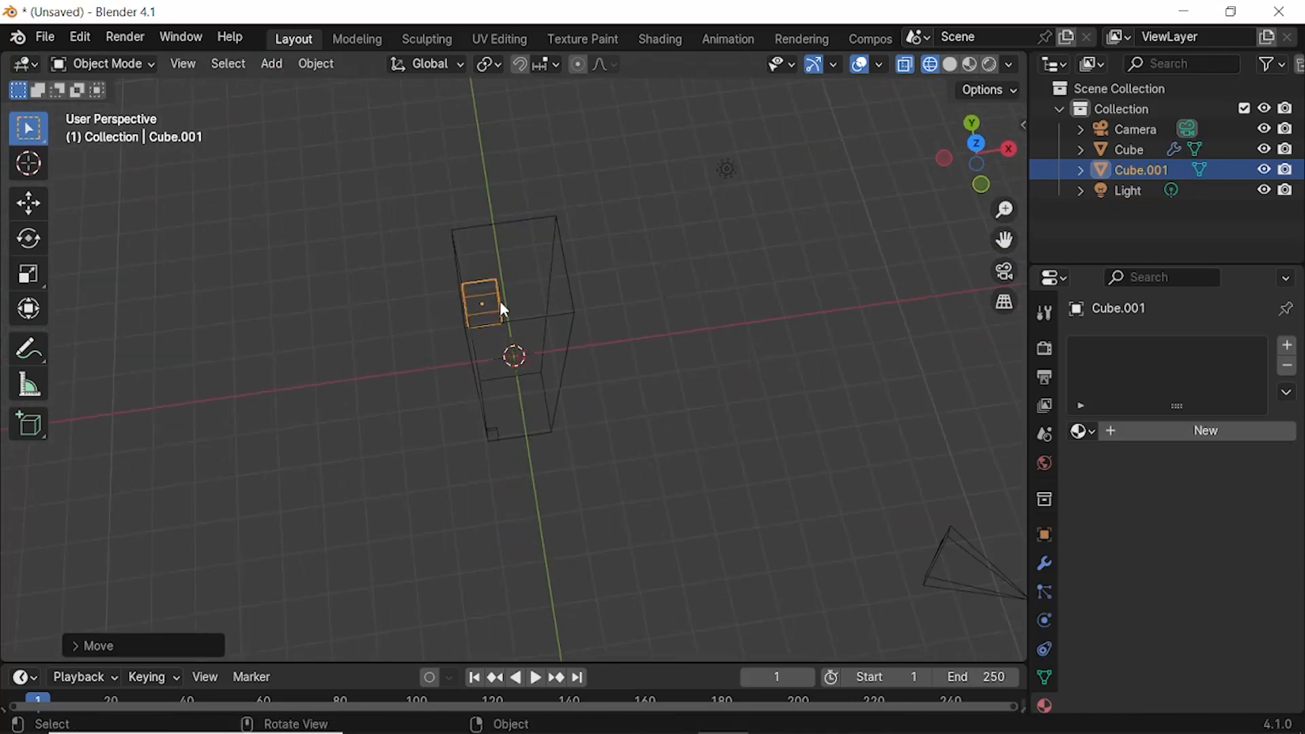
key("g")
key("x")
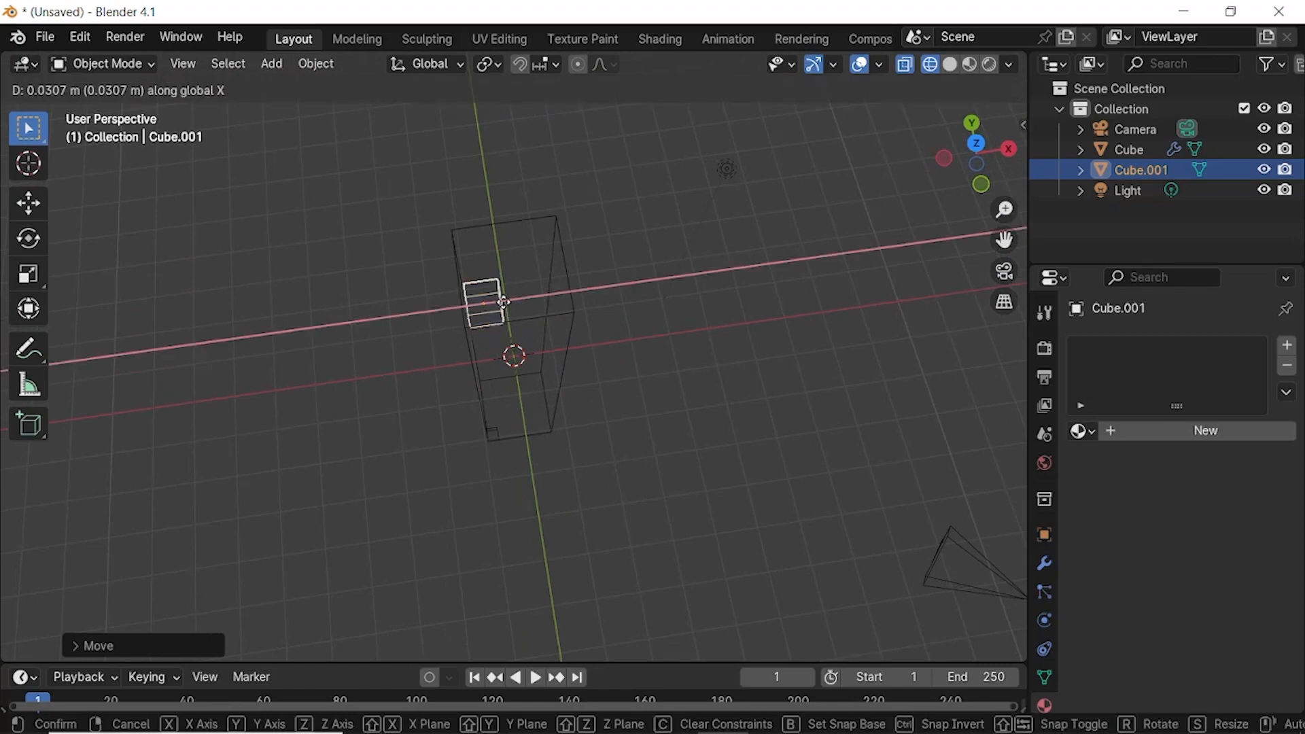
left_click(506, 302)
middle_click_drag(731, 390, 537, 261)
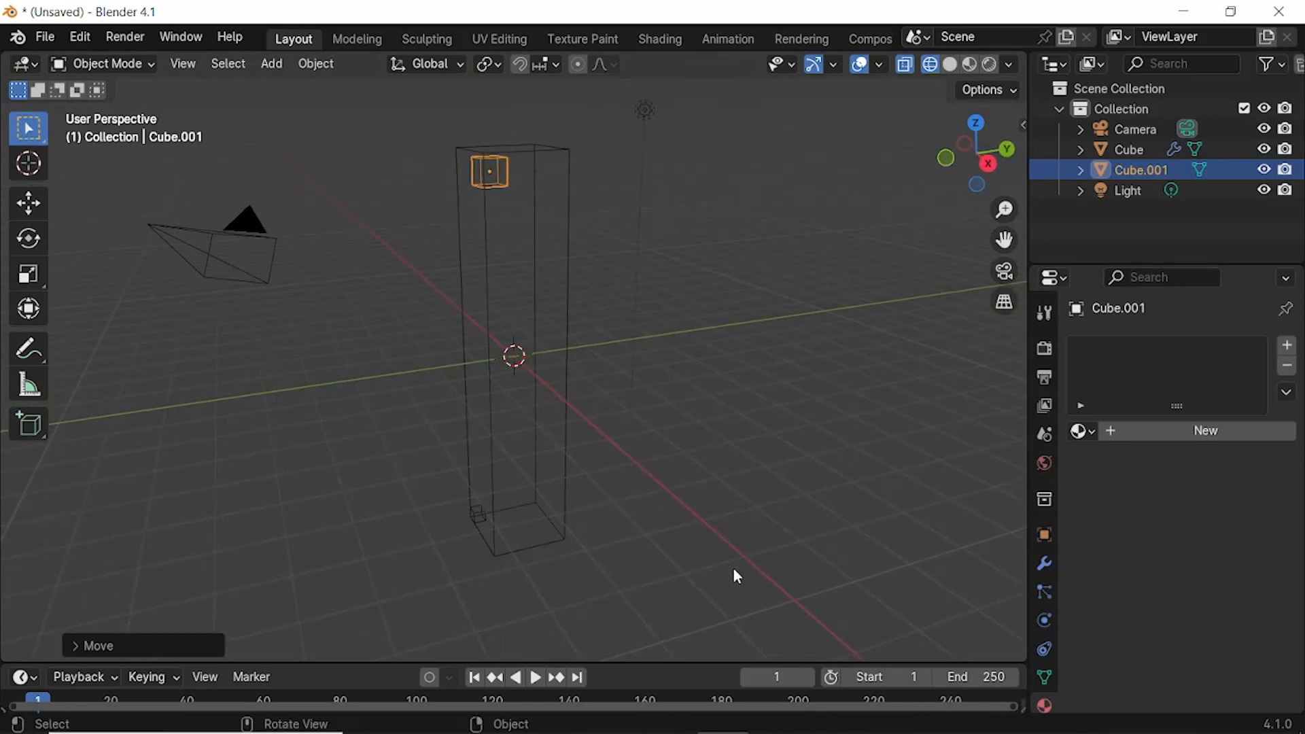
Step: Add Fluid physics to the small cube, with type Flow and flow type Liquid
left_click(1044, 620)
left_click(1147, 457)
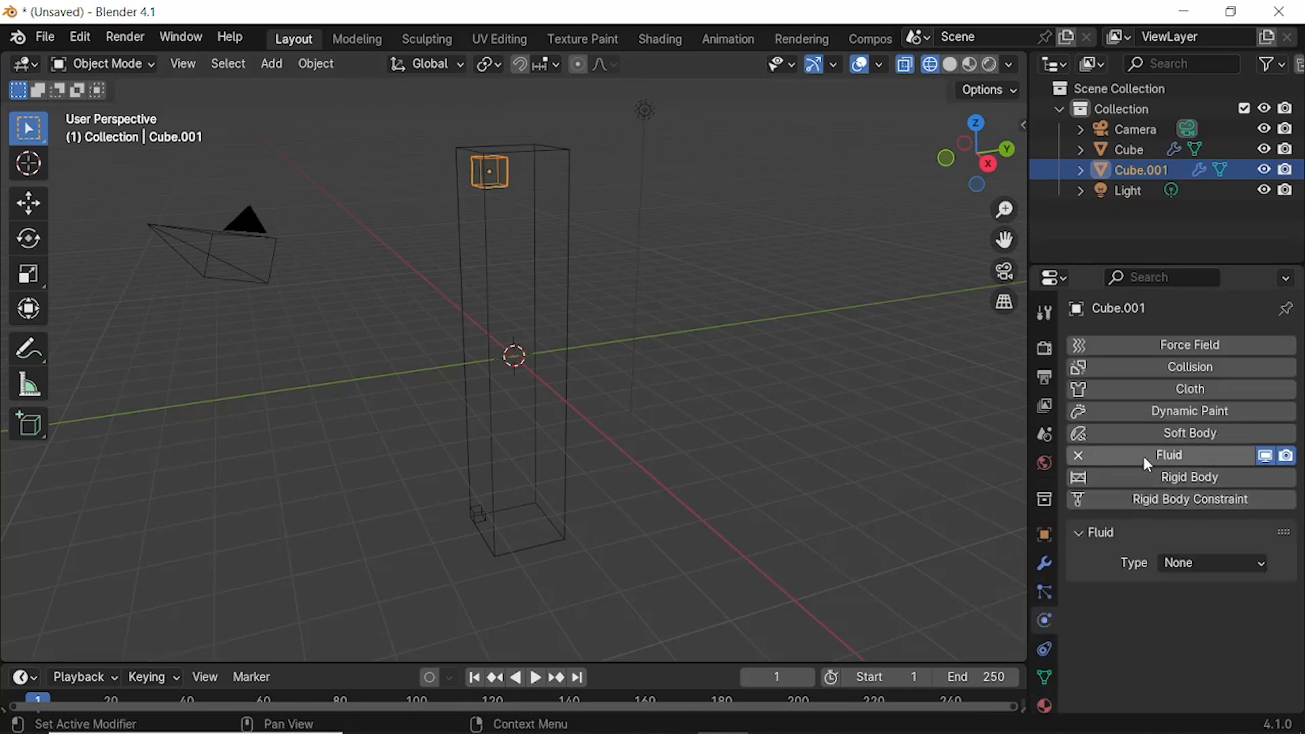
left_click(1189, 563)
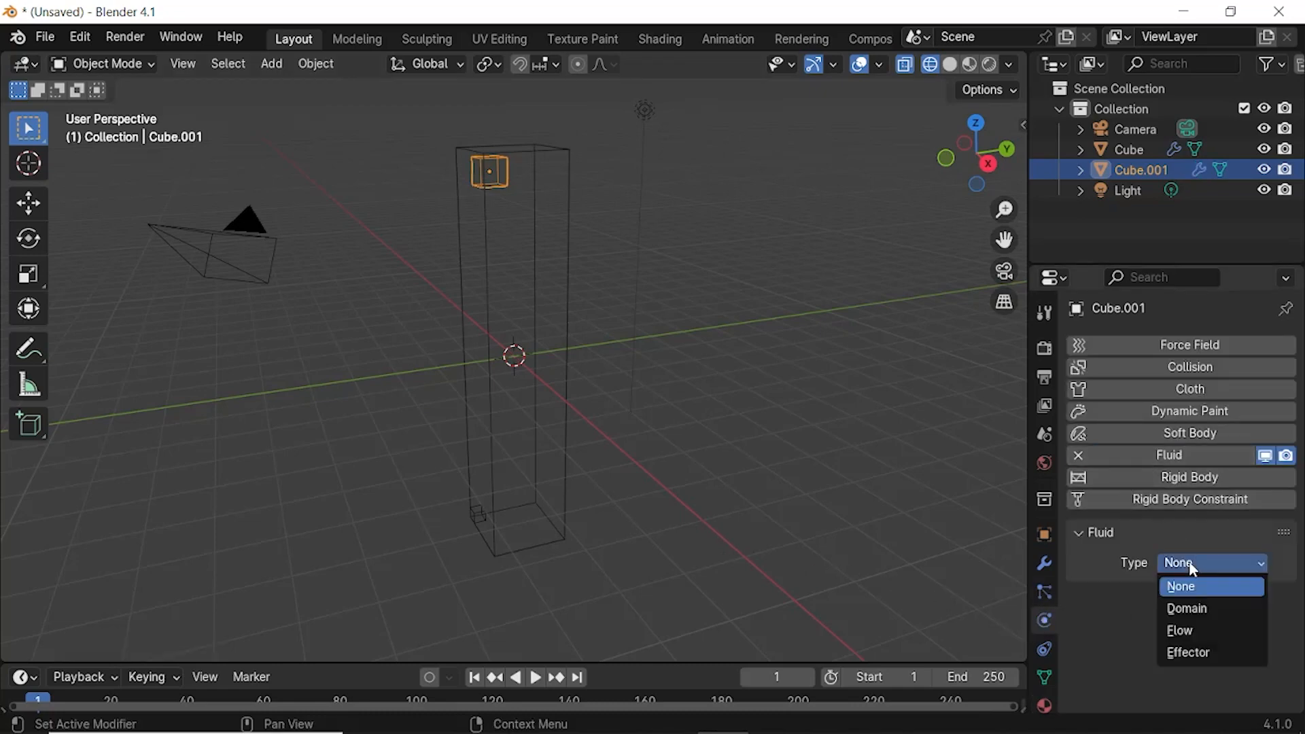
left_click(1188, 630)
scroll(1169, 578, "down", 4)
scroll(1159, 577, "down", 3)
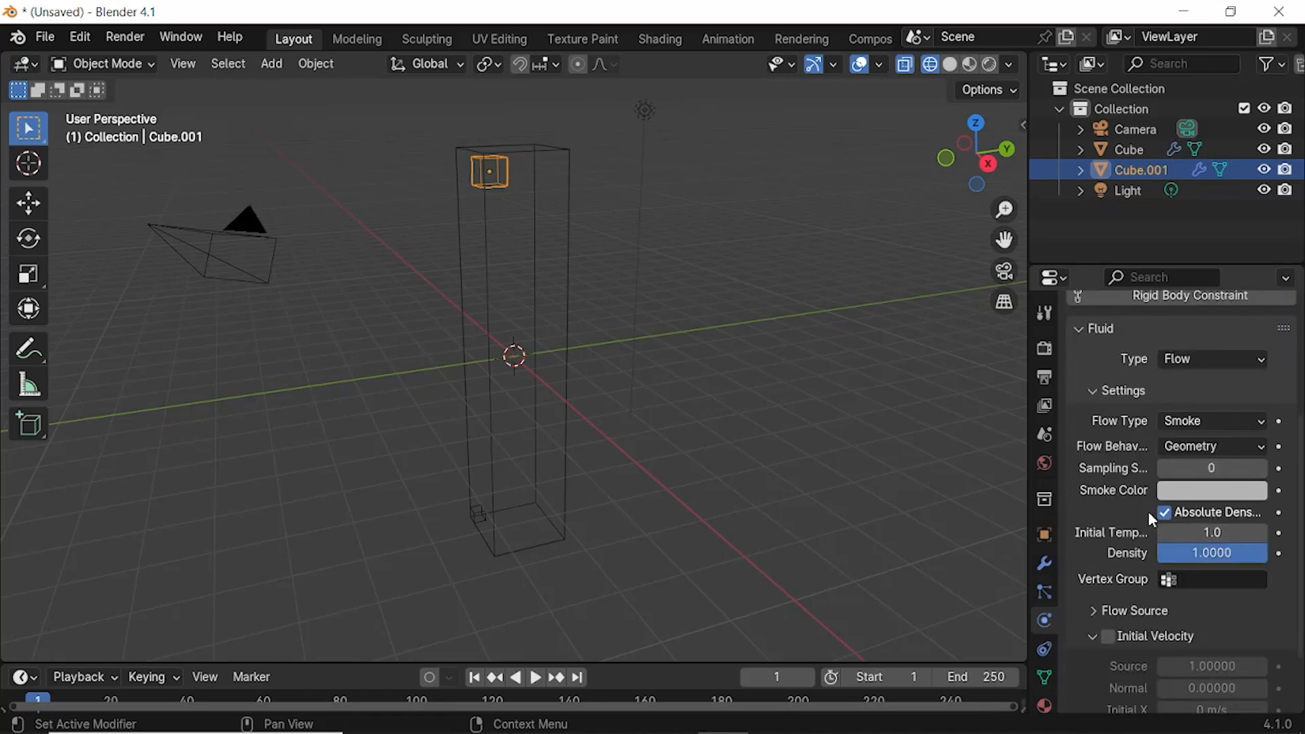
left_click(1196, 422)
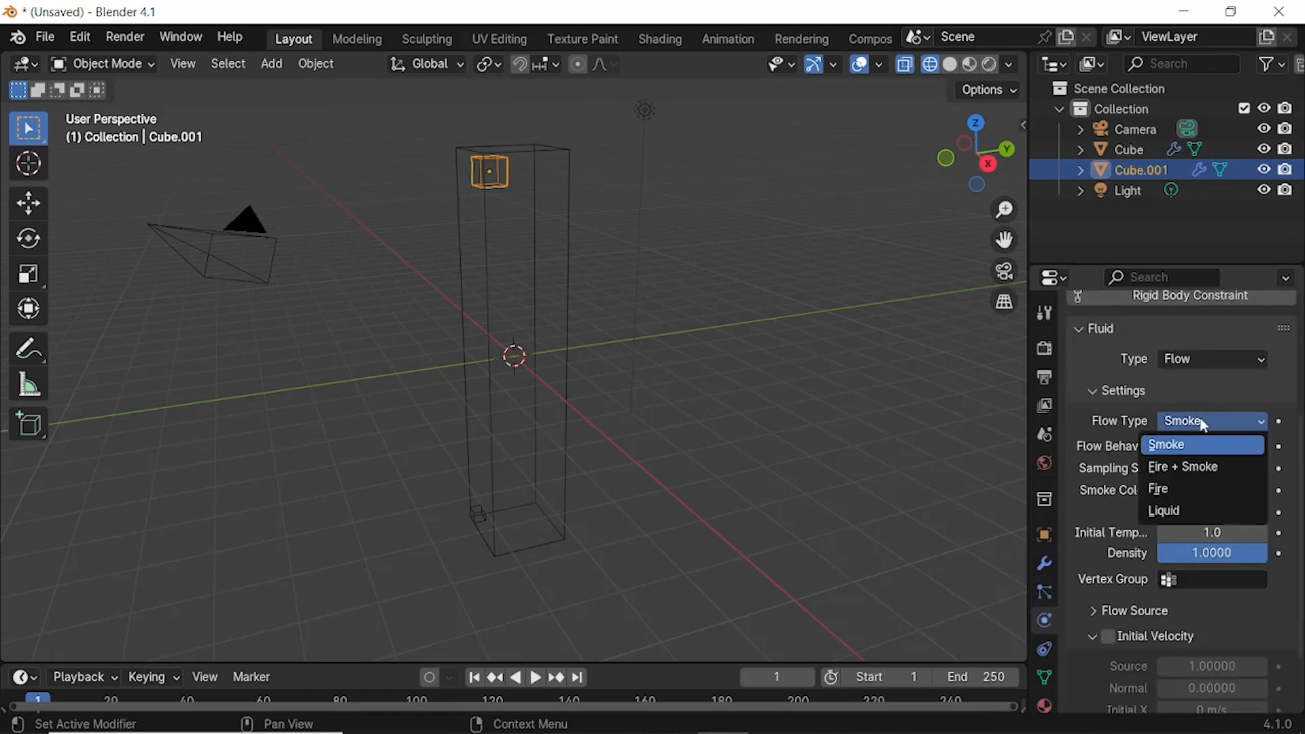
left_click(1175, 511)
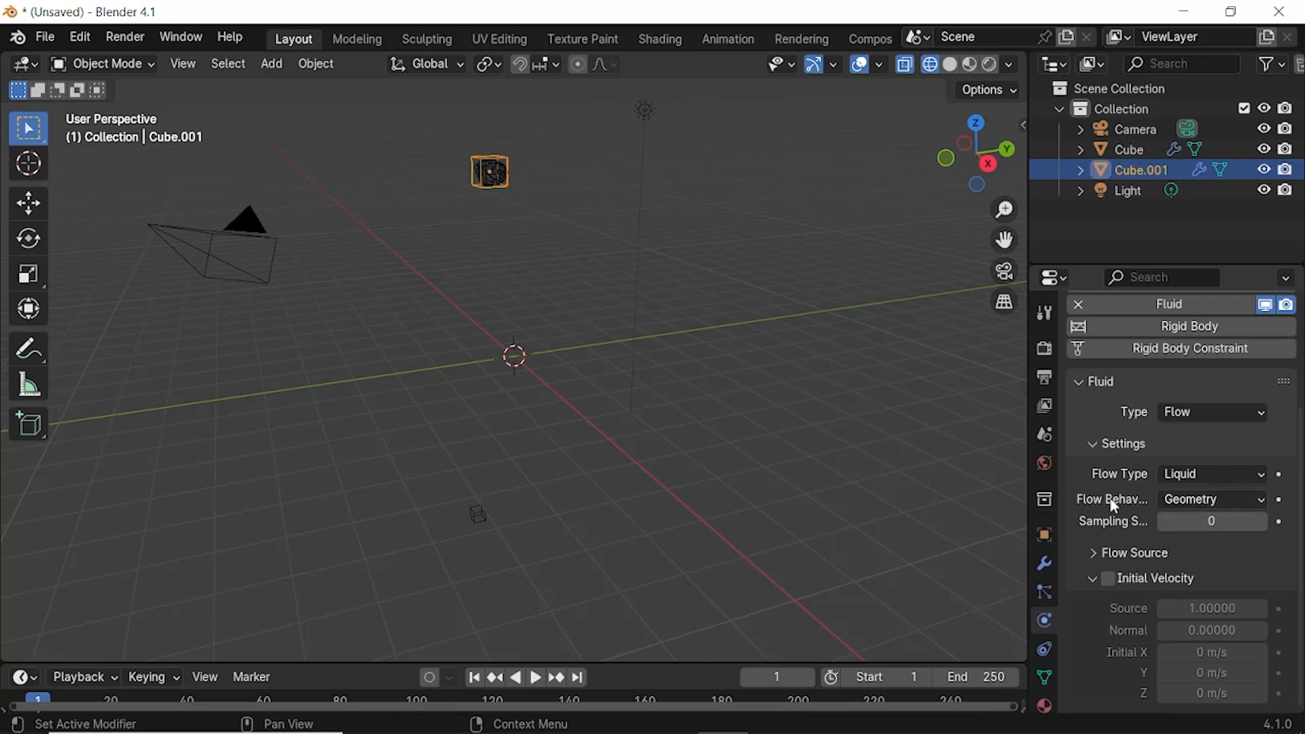
Step: Set the small cube's flow behavior to Inflow, play the simulation, and return to frame 0
left_click(1196, 498)
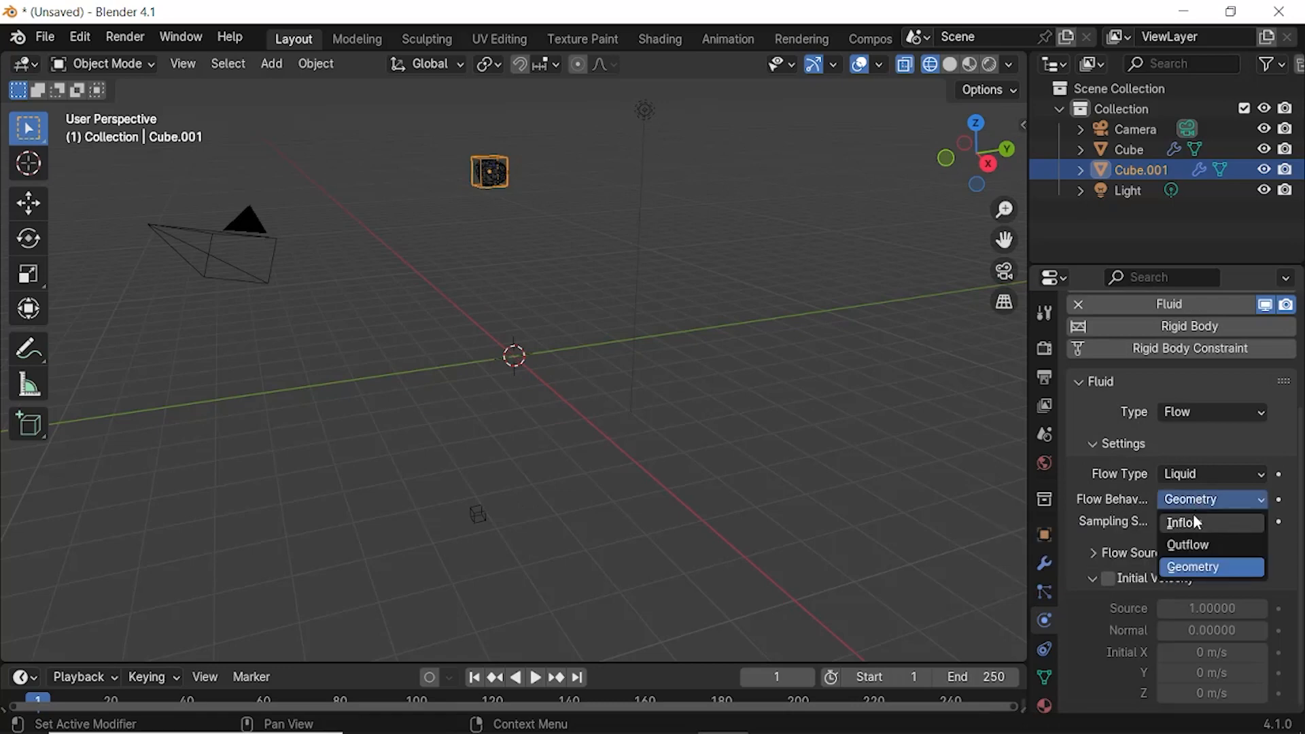
left_click(1195, 524)
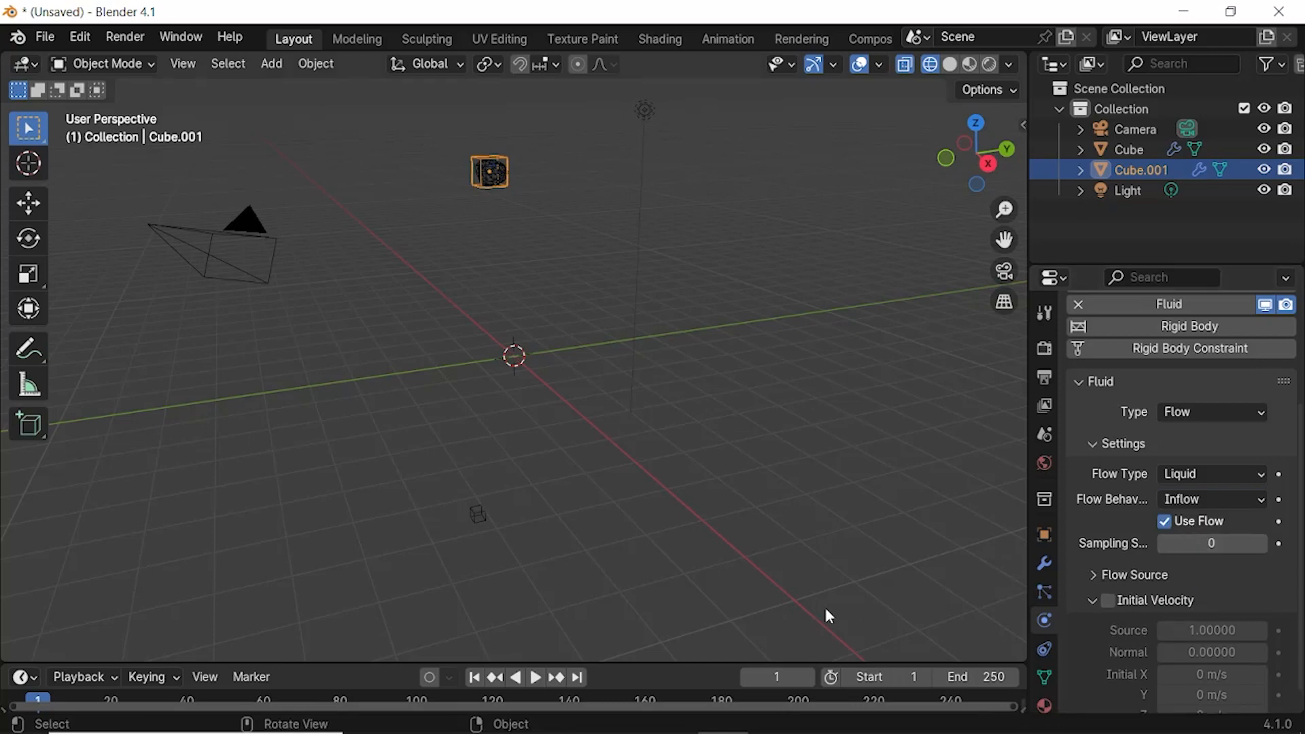
left_click(536, 677)
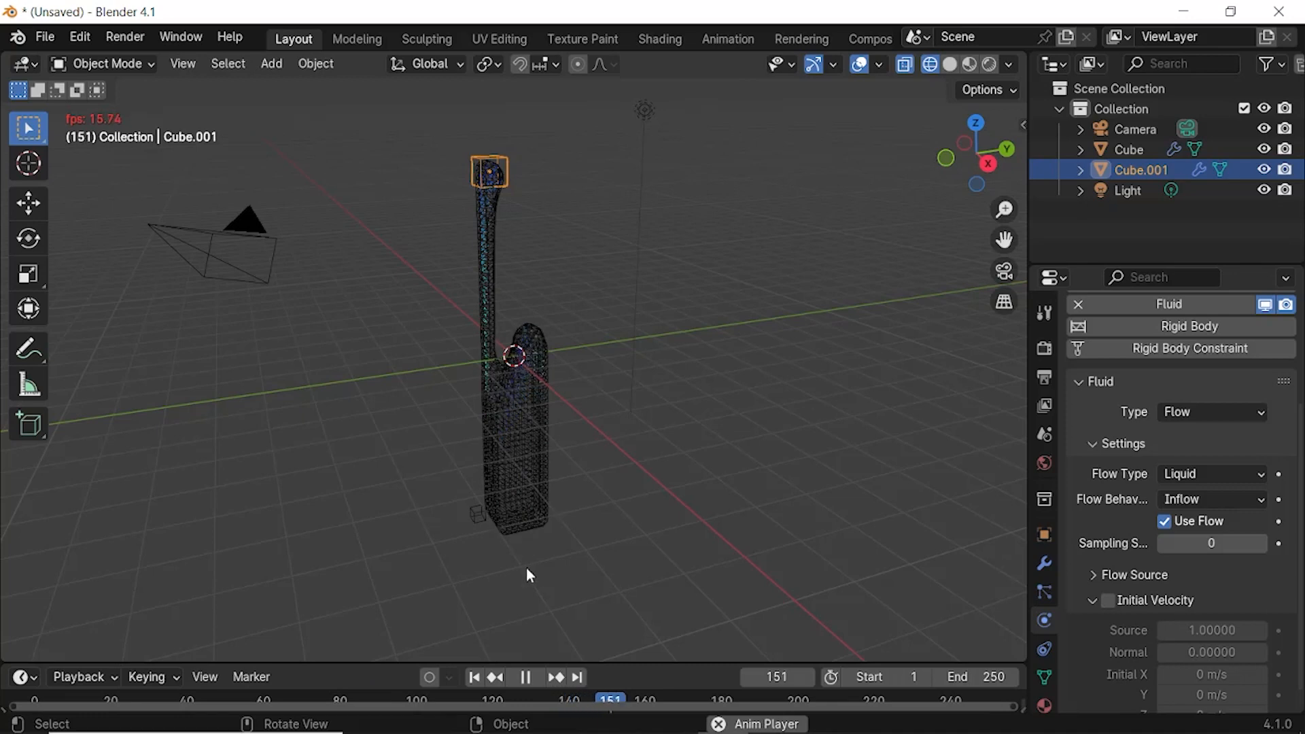
left_click(531, 678)
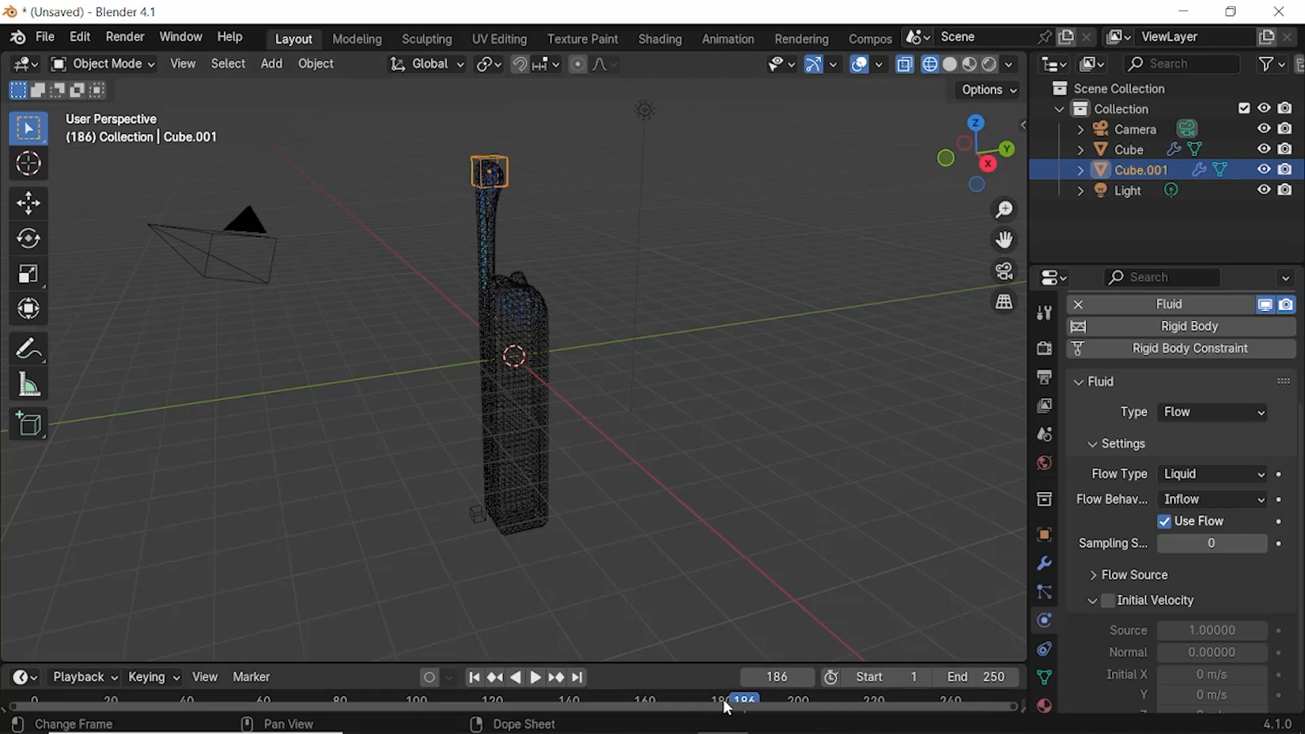
key("shift+Left")
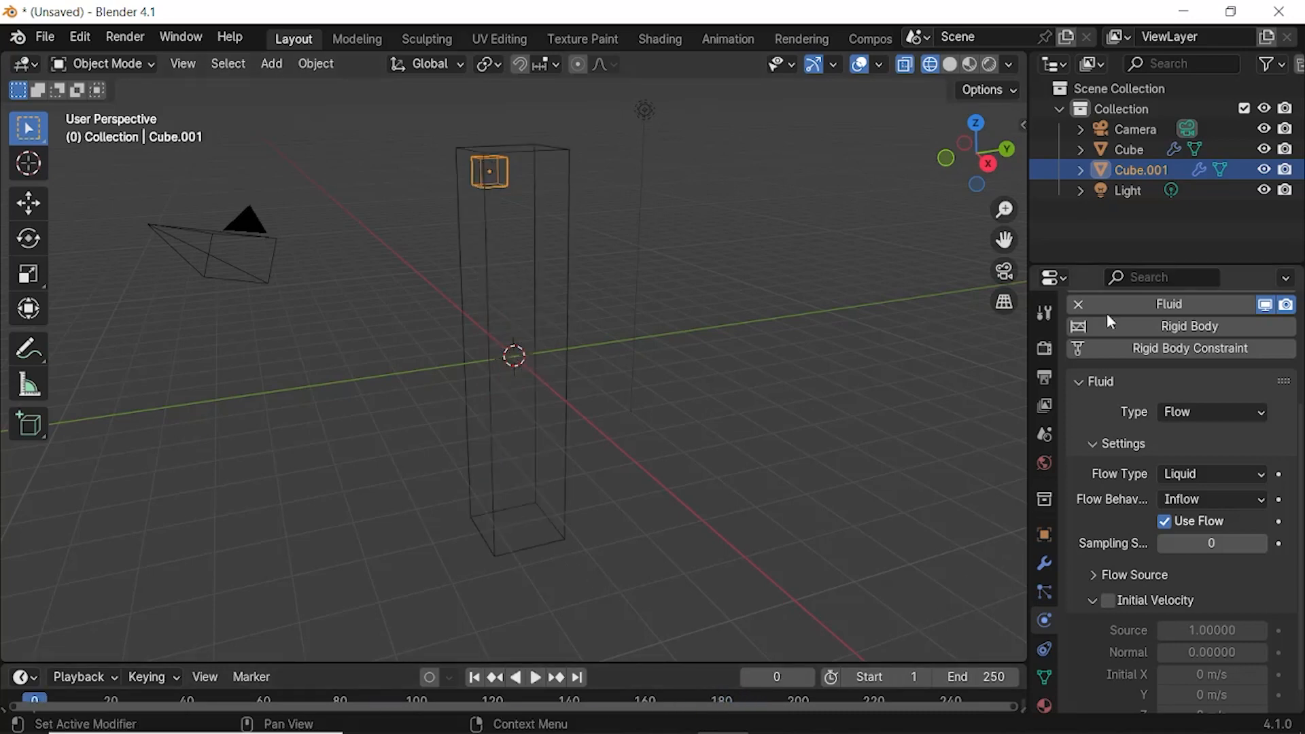
Step: Replay the inflow simulation in Material Preview shading and rewind it to frame 0
left_click(971, 66)
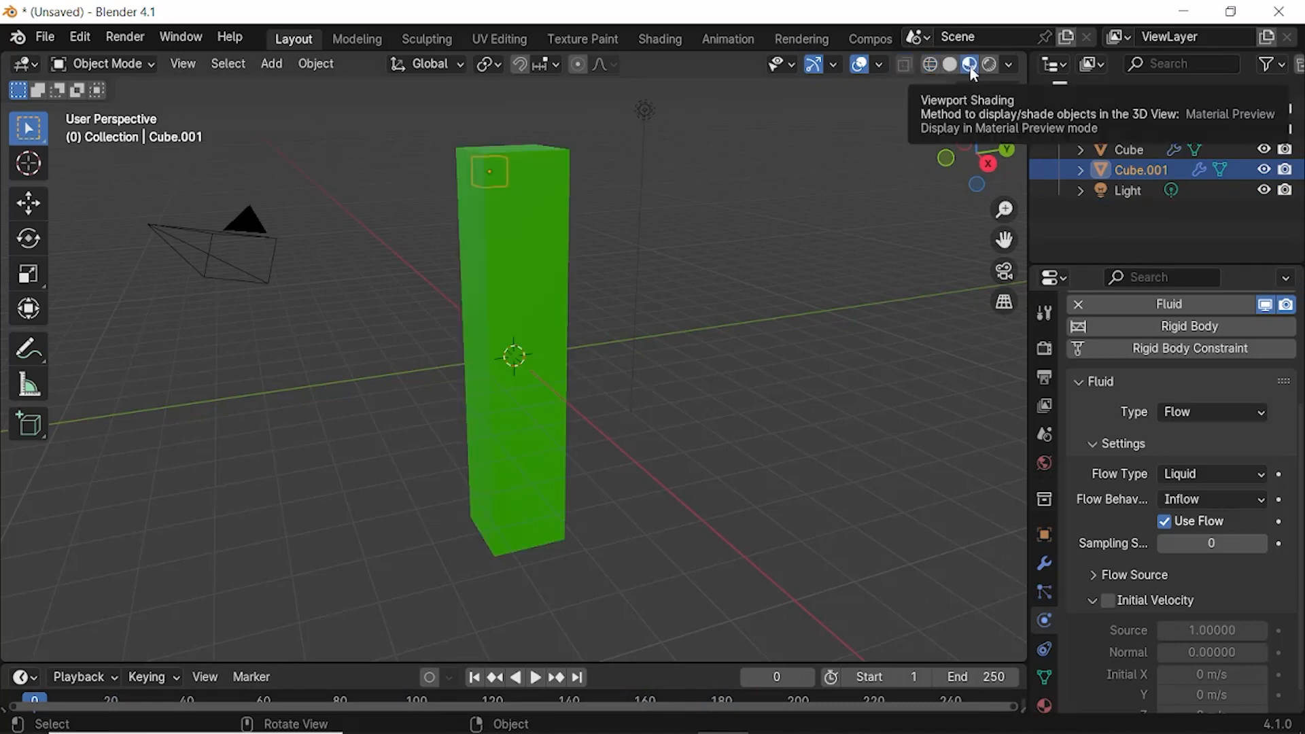
left_click(537, 678)
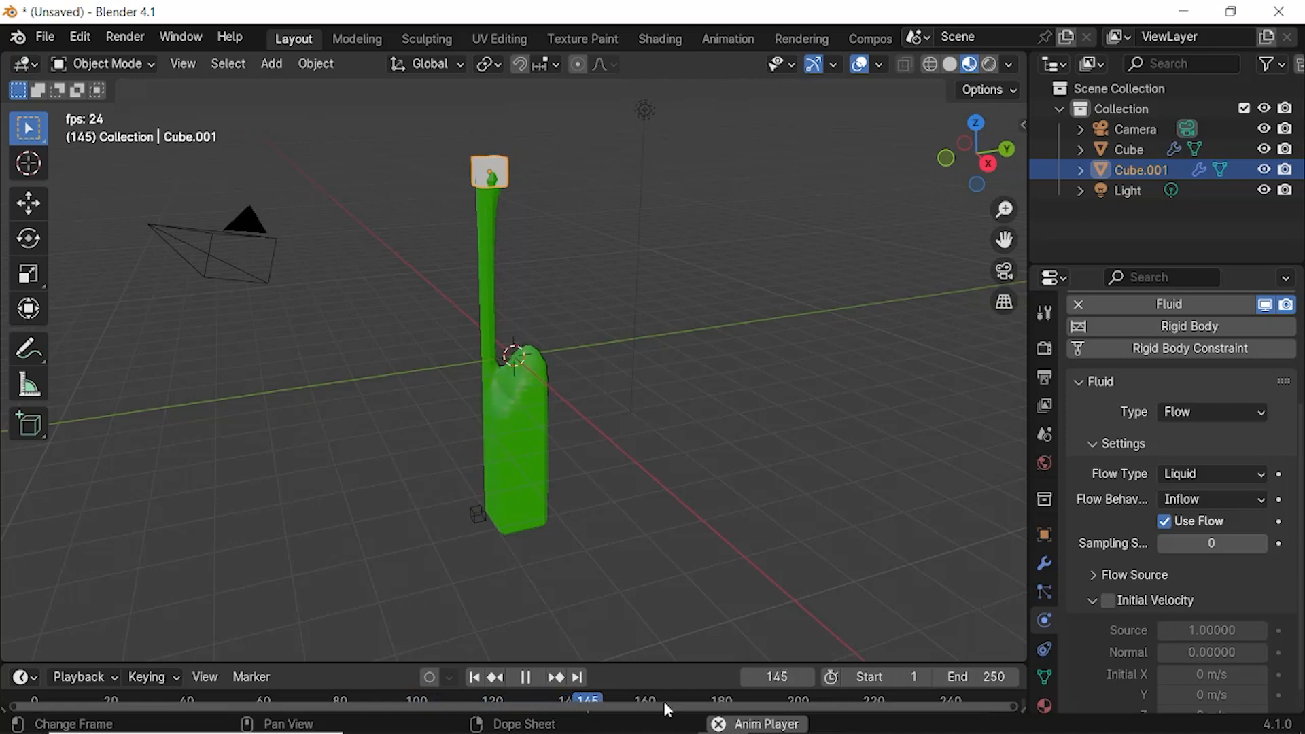
left_click(527, 678)
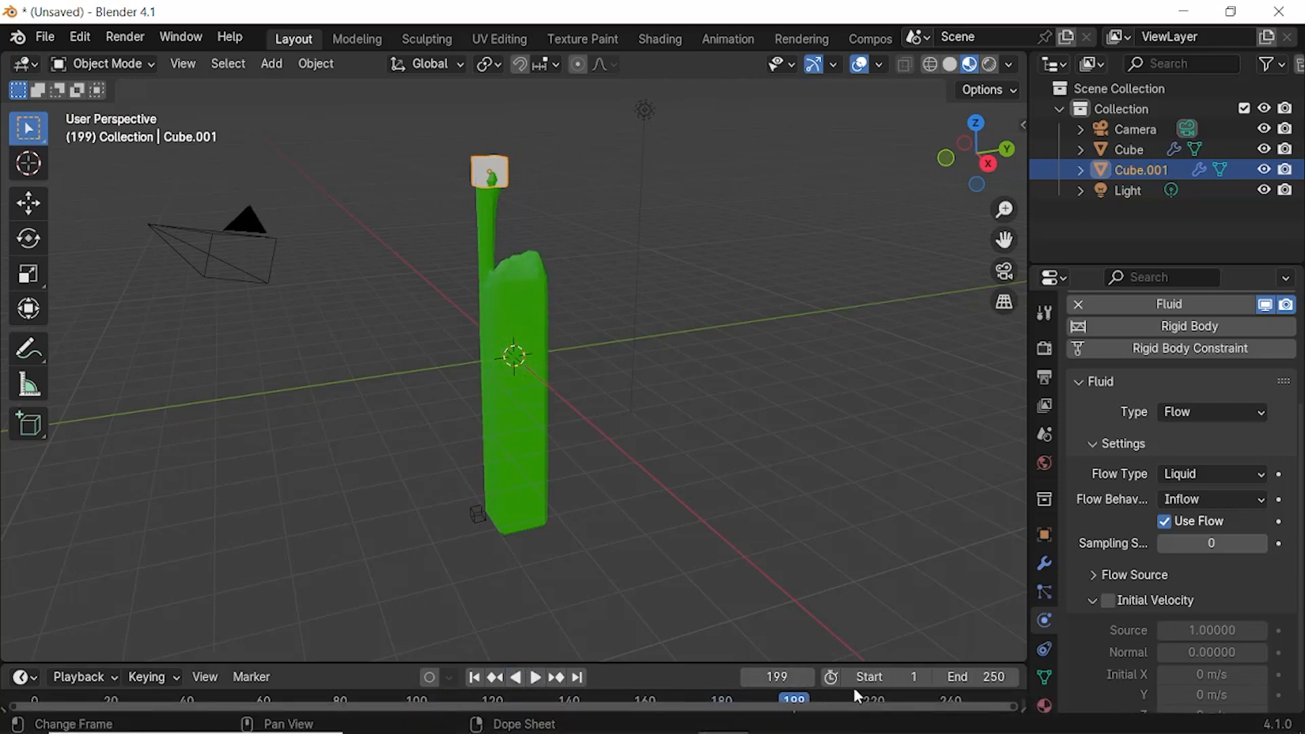
left_click_drag(802, 695, 30, 680)
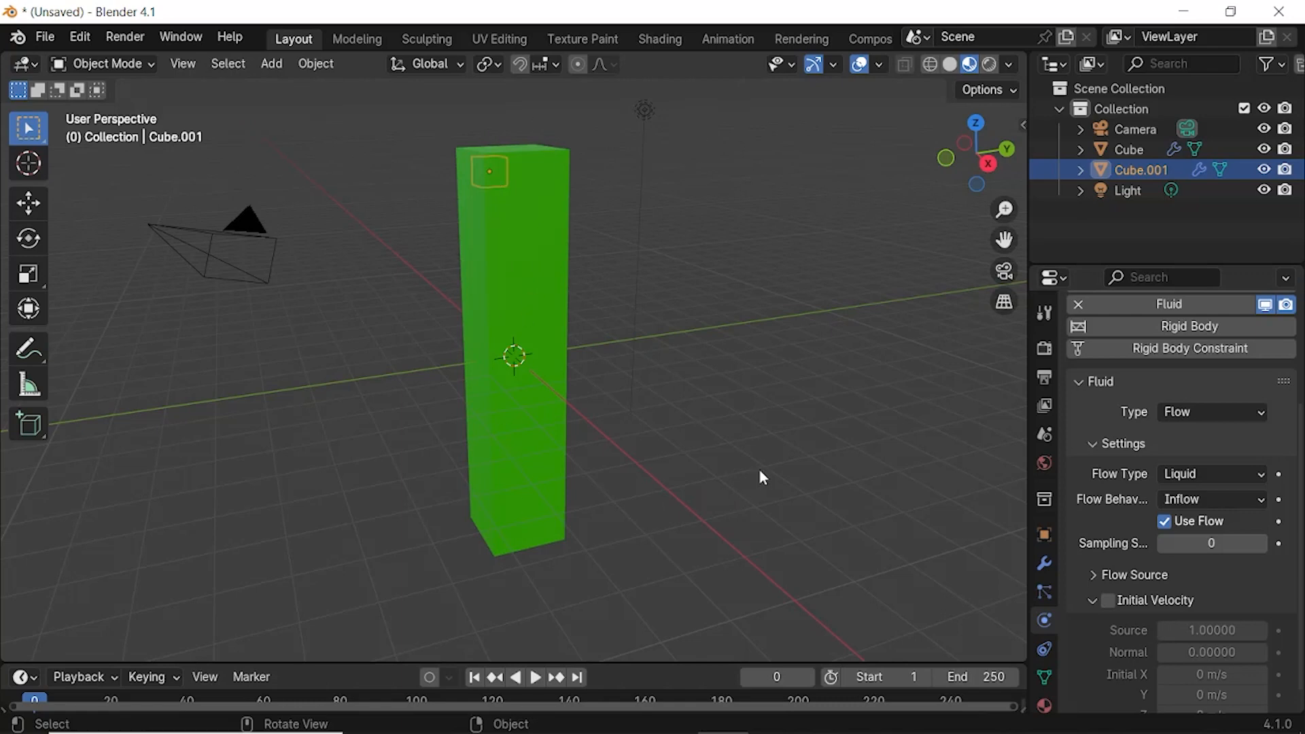
Step: Switch to wireframe shading, add a mesh cube at the origin and scale it to about 0.5 along Z
left_click(931, 66)
left_click(261, 64)
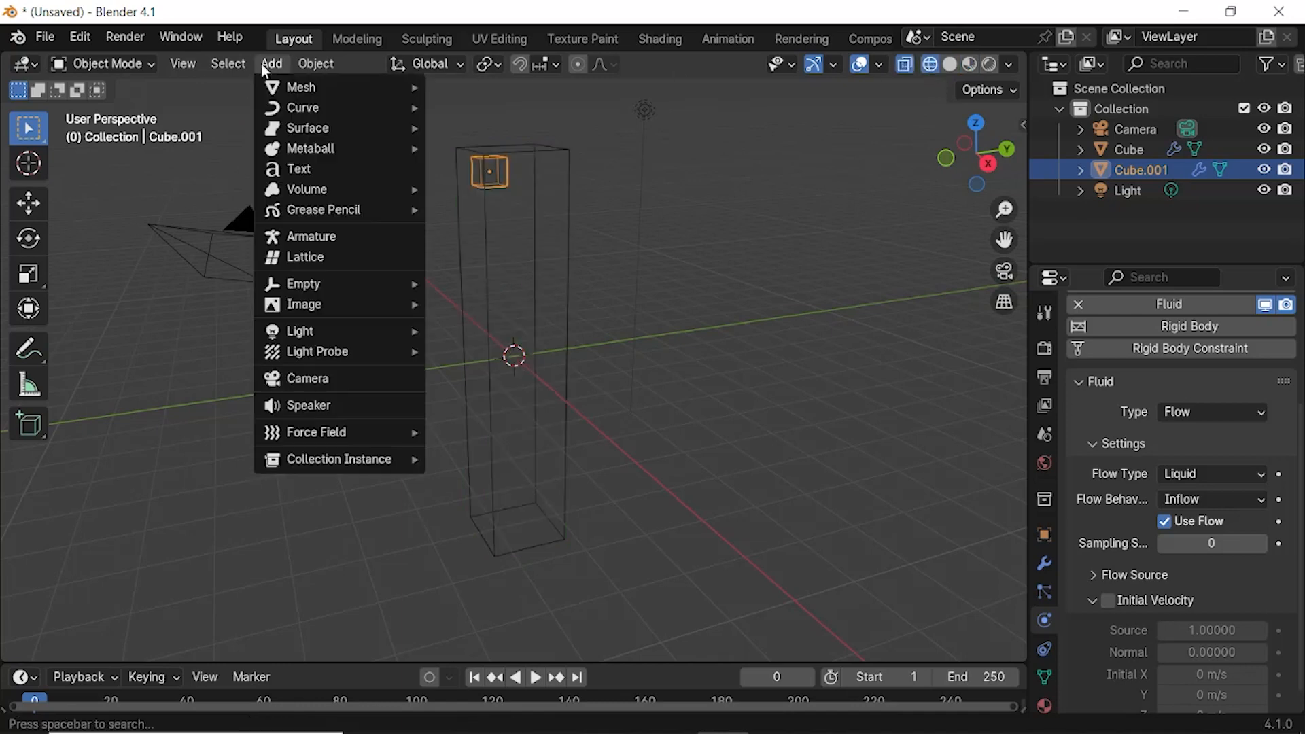
mouse_move(275, 88)
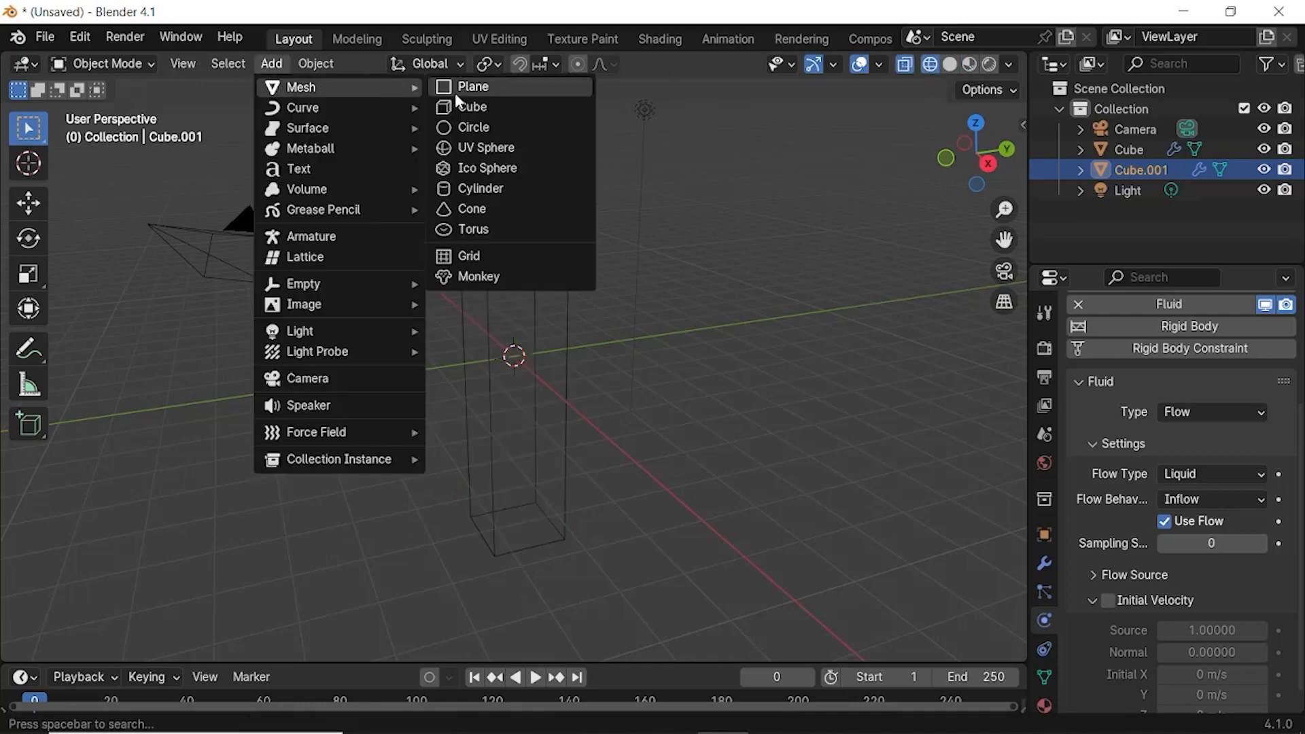
left_click(472, 107)
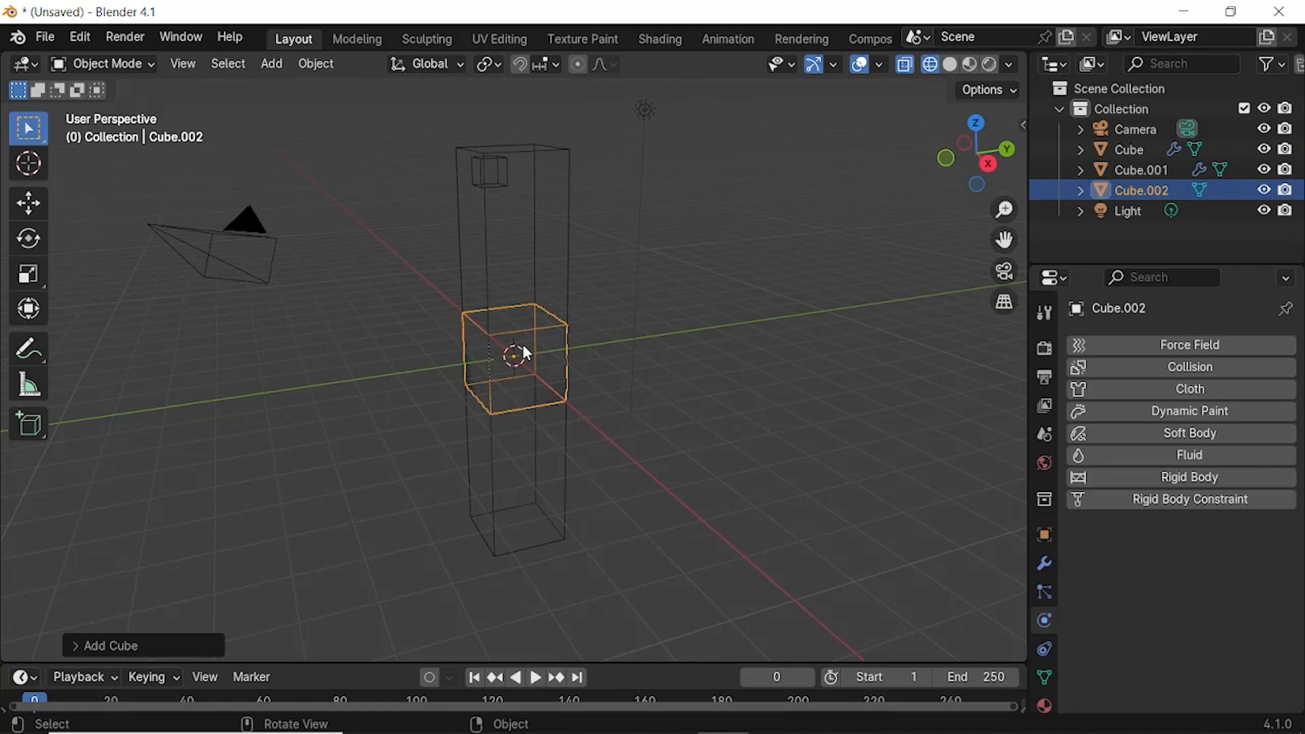
key("s")
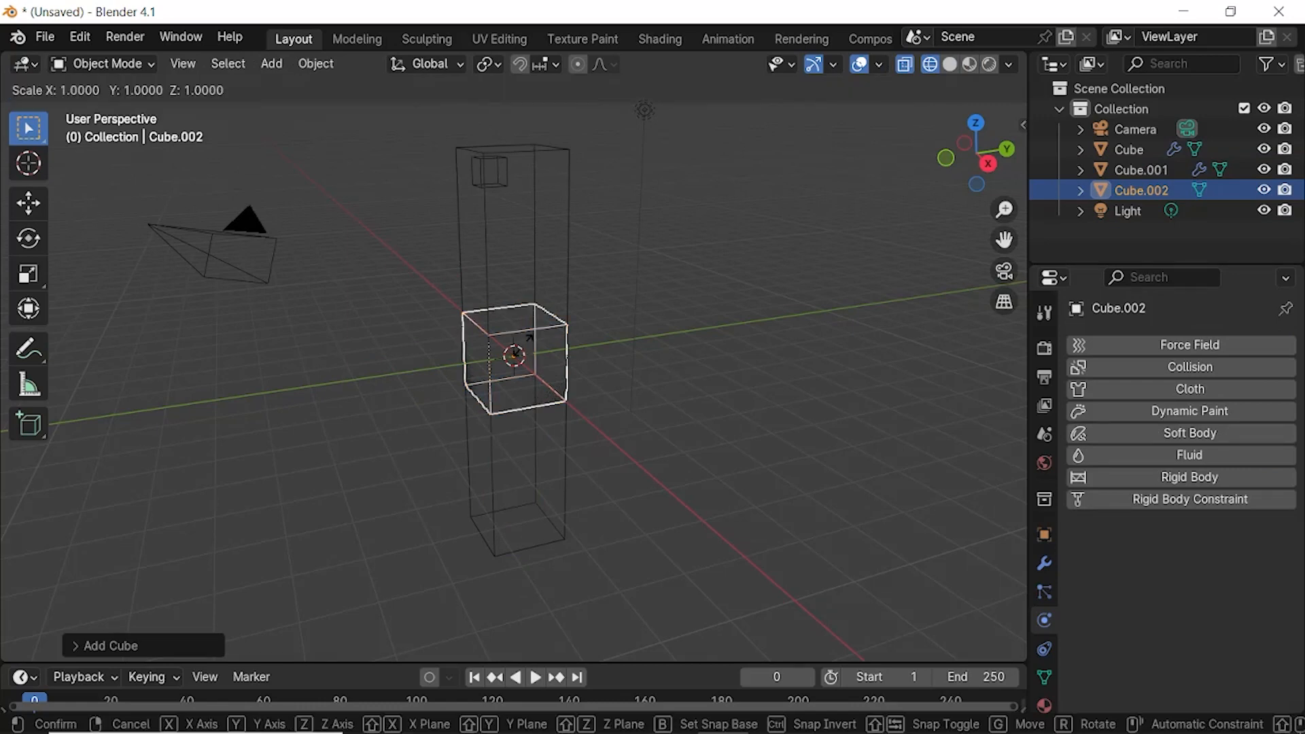
key("z")
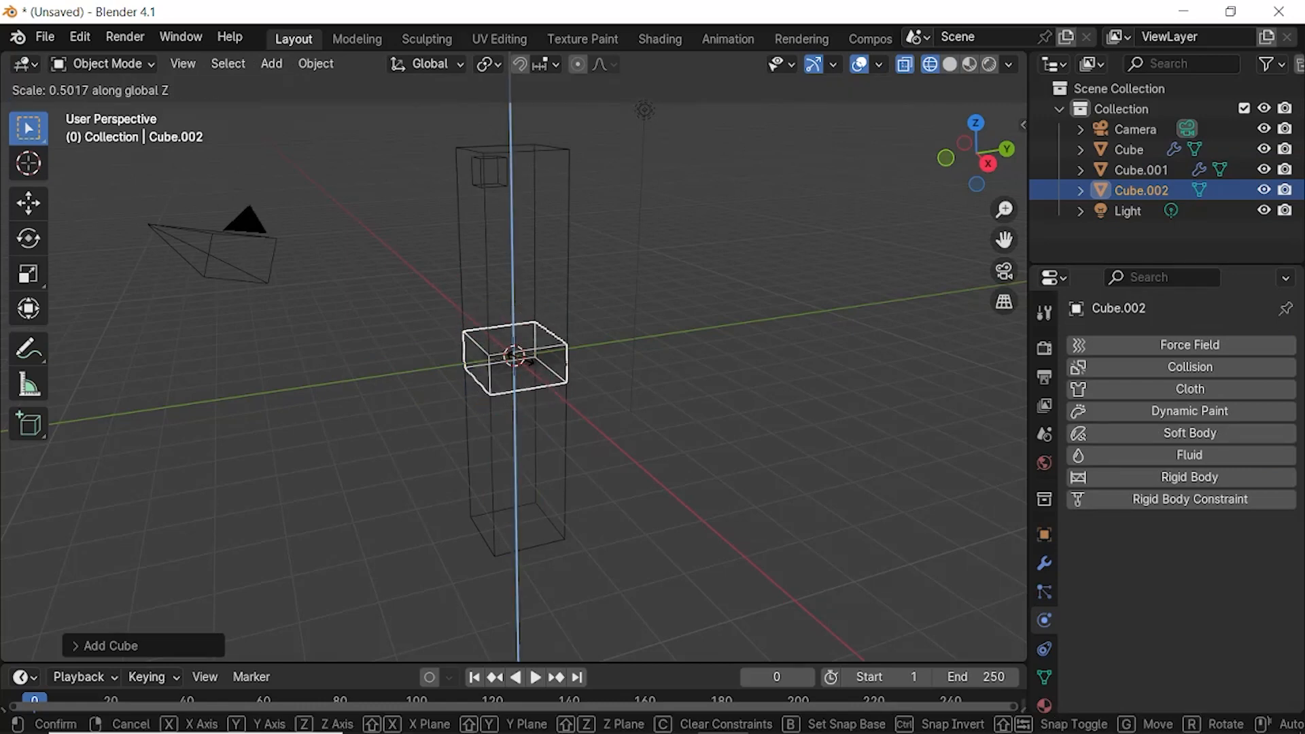
left_click(525, 366)
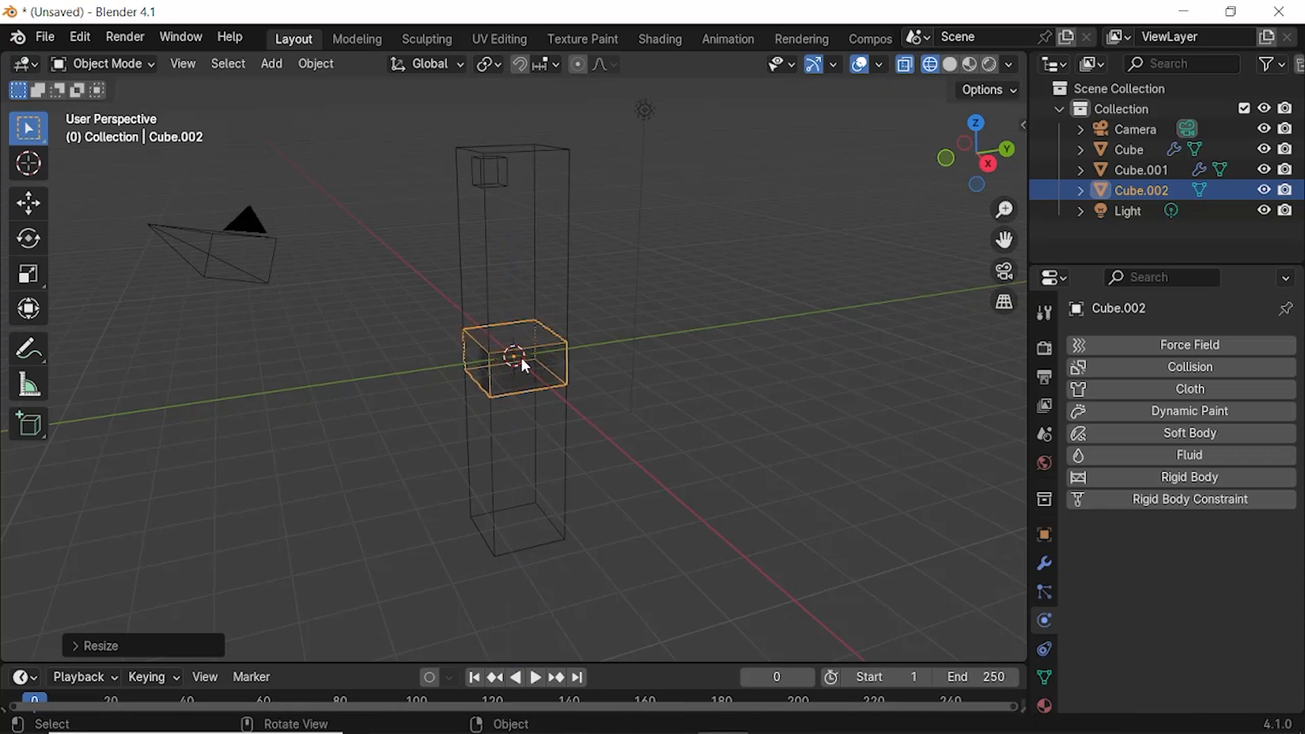
Step: Move the flattened cube down about 4.34 m along Z to the bottom of the domain
key("g")
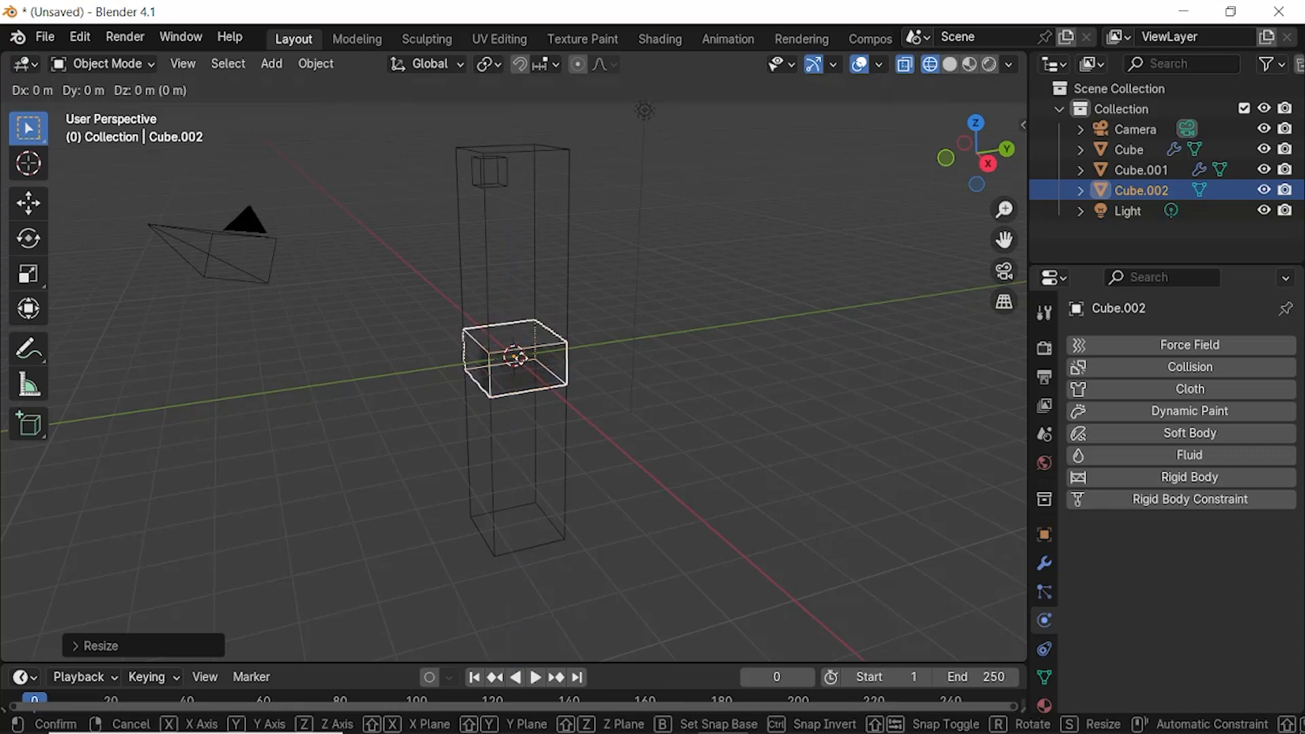
key("z")
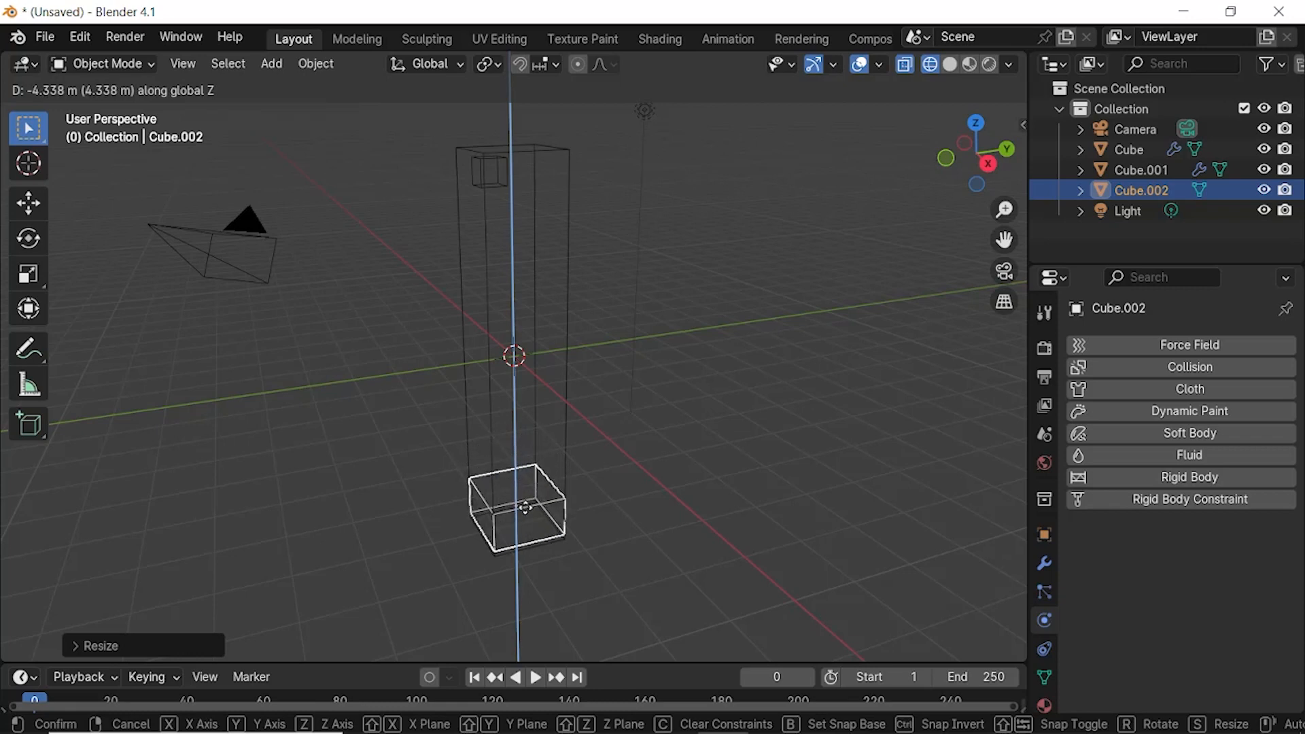
left_click(525, 507)
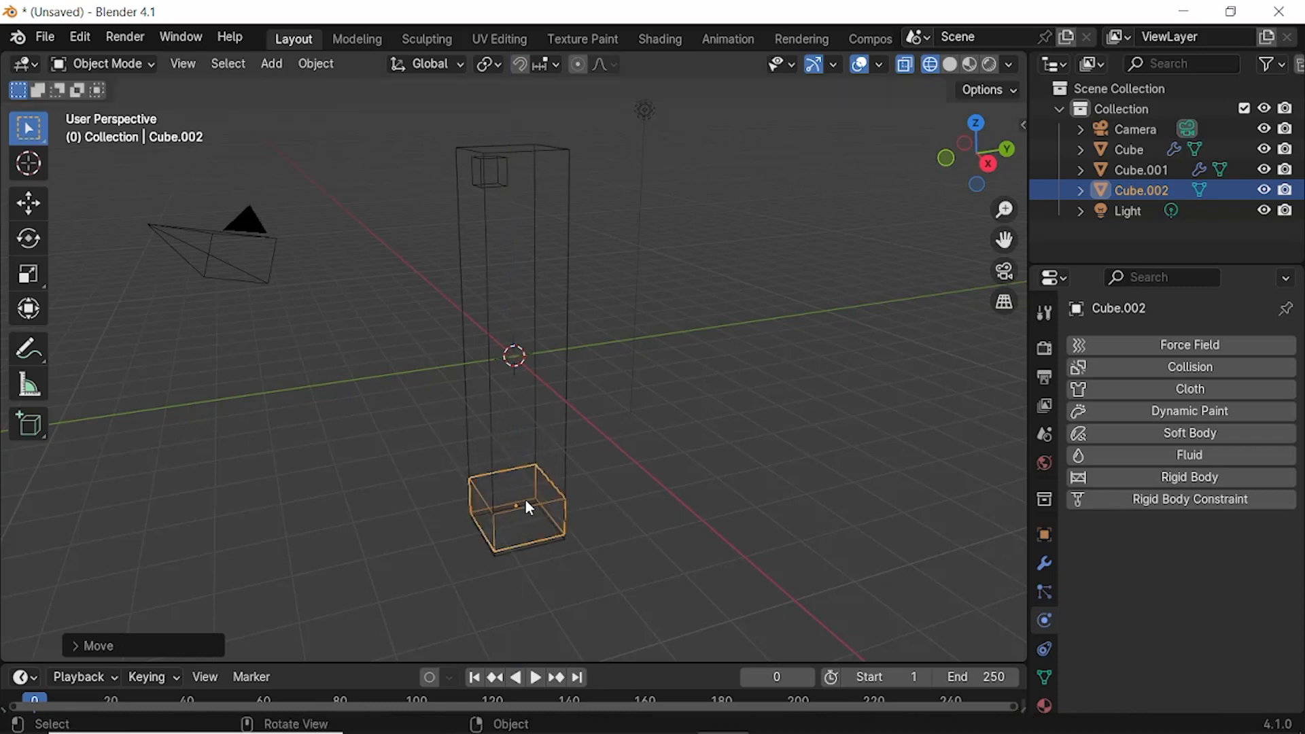
Step: Add Fluid physics to the flattened cube with type Flow, flow type Liquid and flow behavior Outflow
left_click(1083, 455)
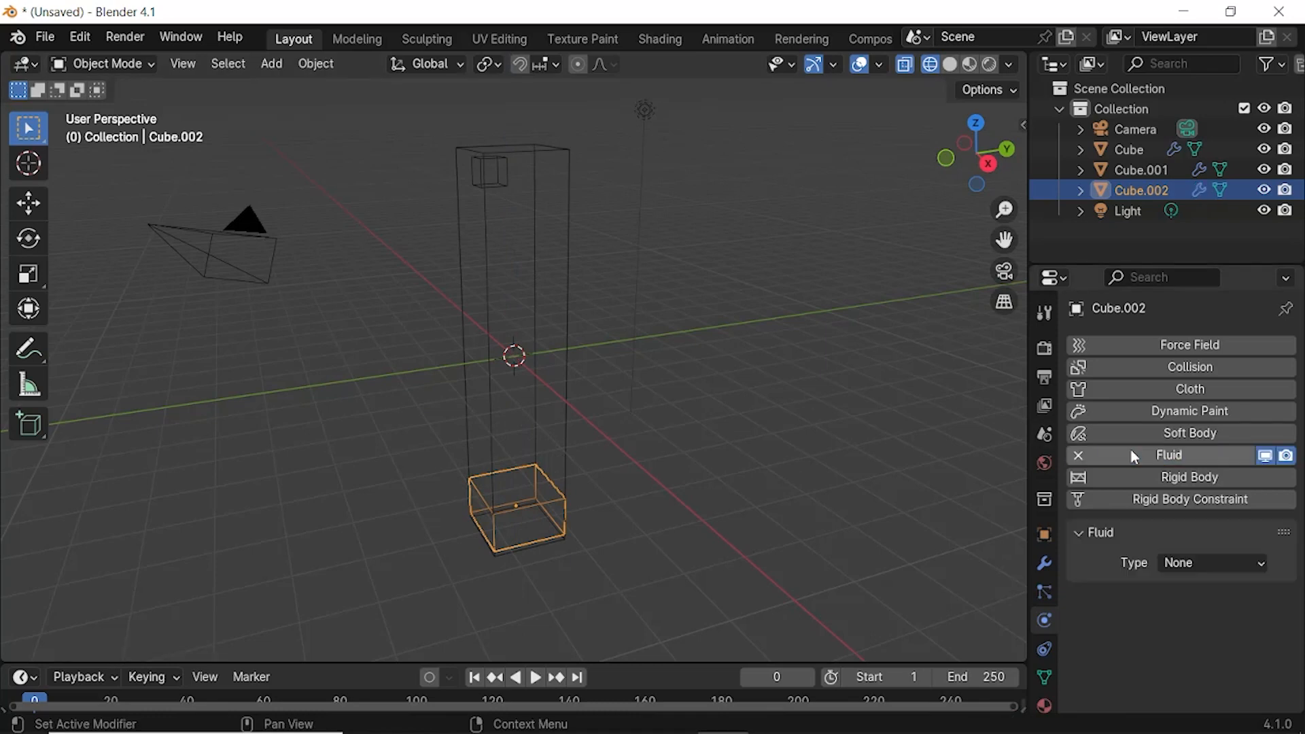
left_click(1199, 558)
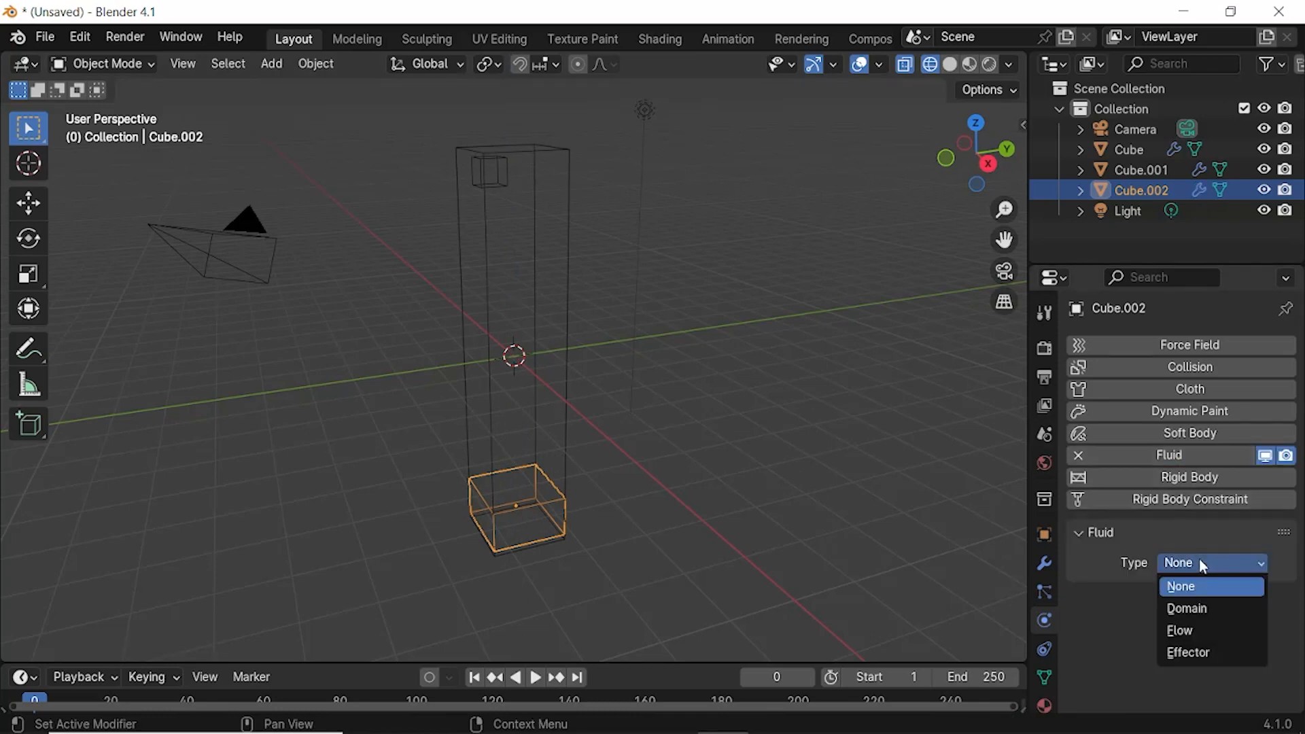
left_click(1204, 629)
scroll(1229, 596, "down", 5)
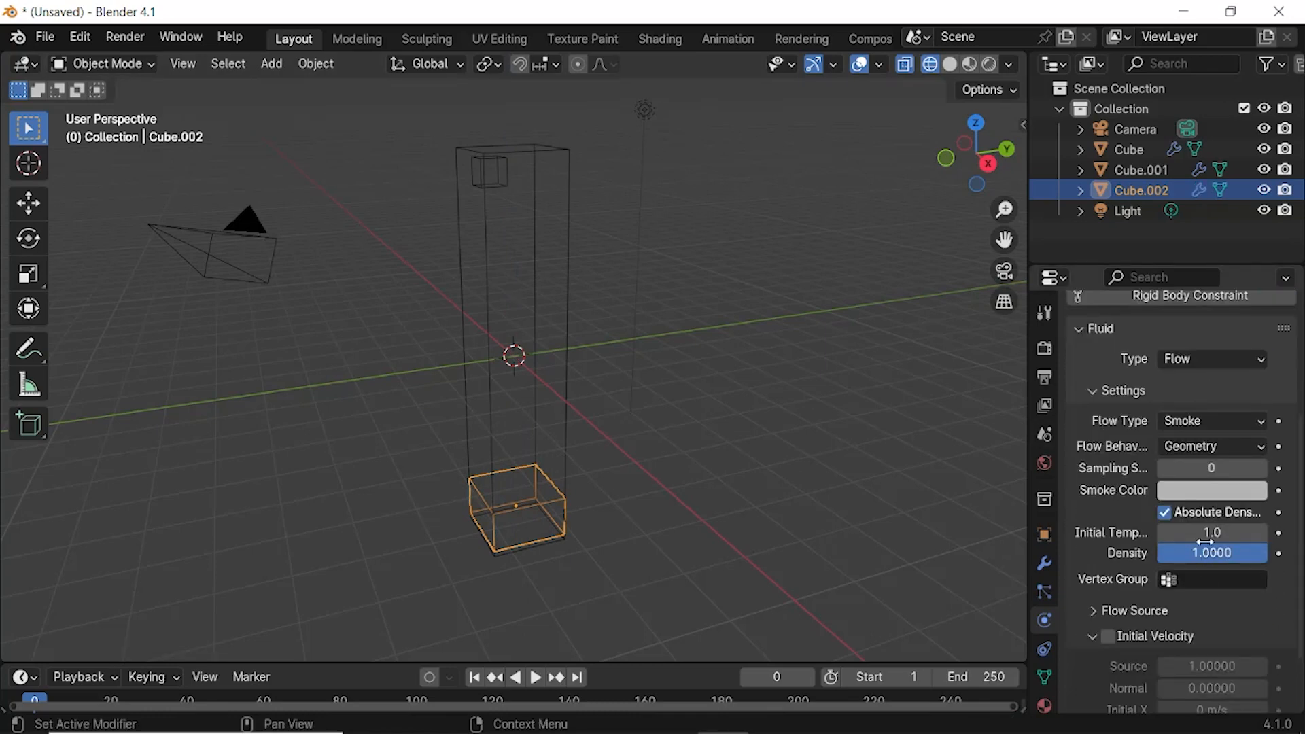
left_click(1196, 422)
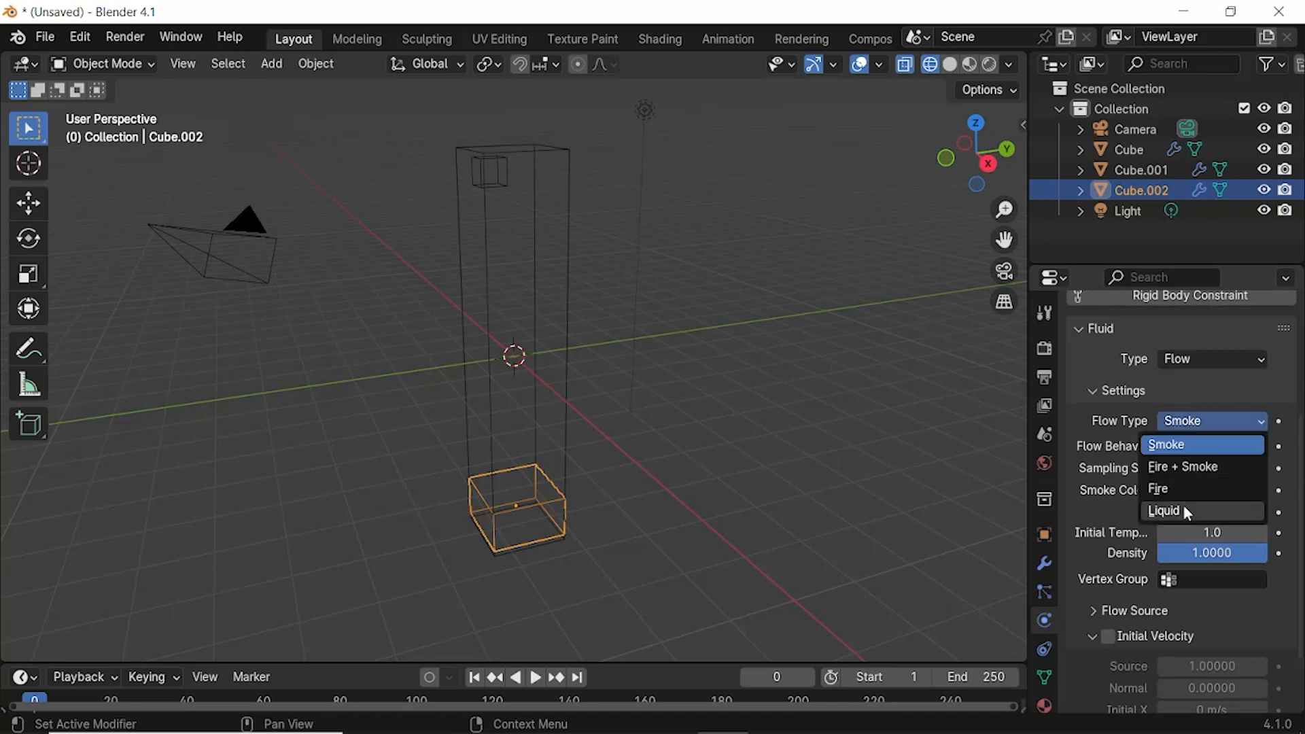
left_click(1185, 514)
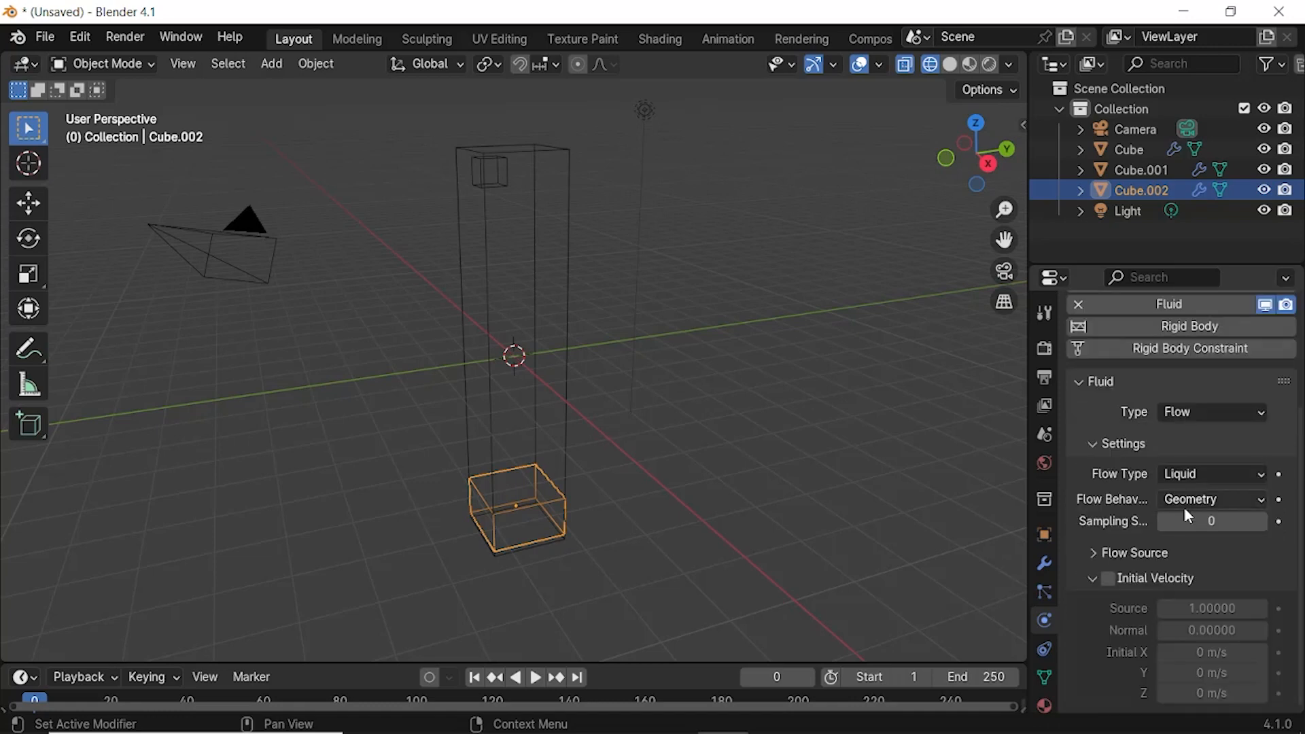
left_click(1185, 505)
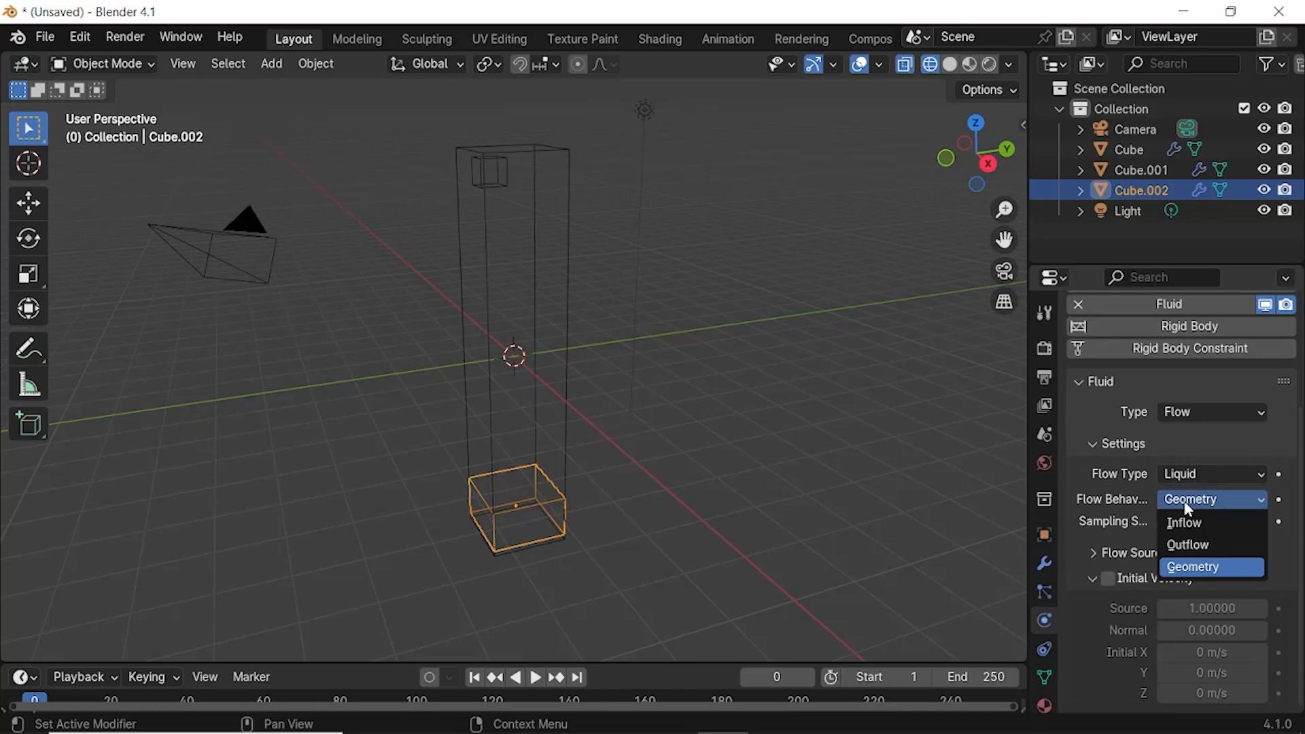
left_click(1194, 546)
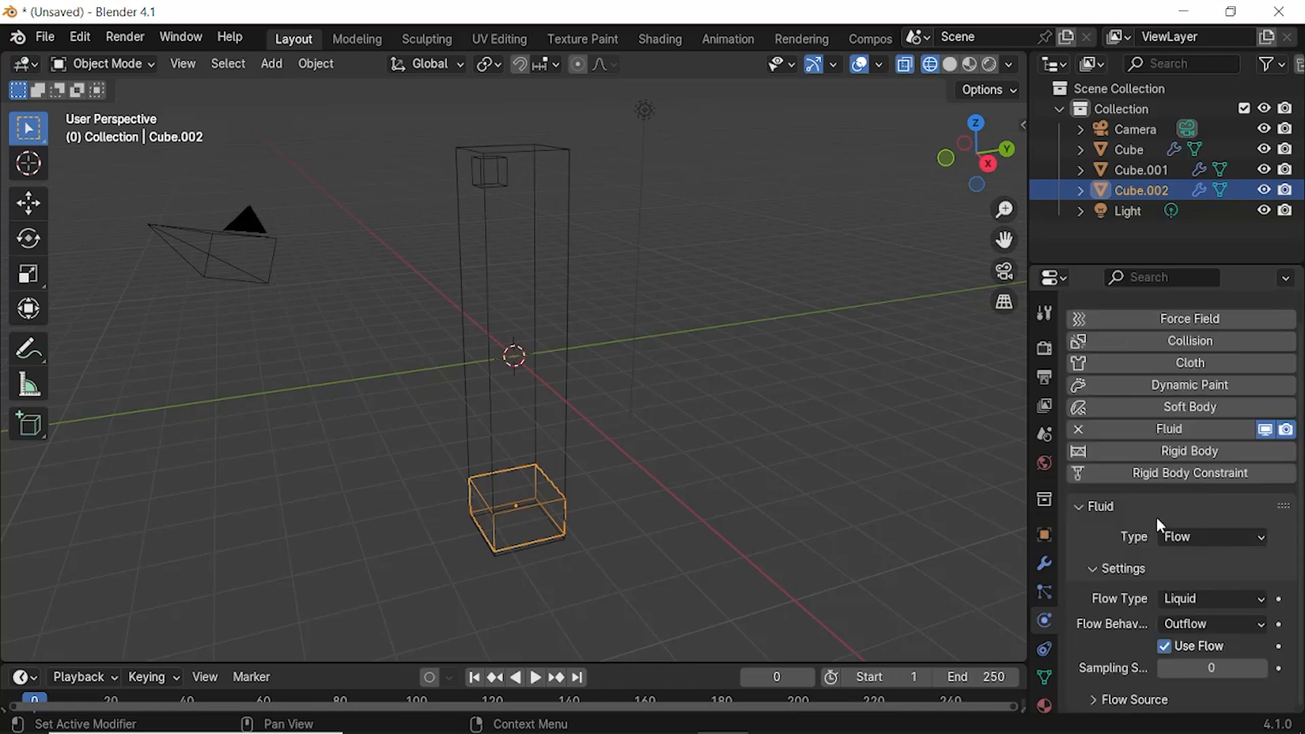
Step: Play the simulation with the outflow cube in Material Preview shading and rewind it to frame 0
left_click(970, 68)
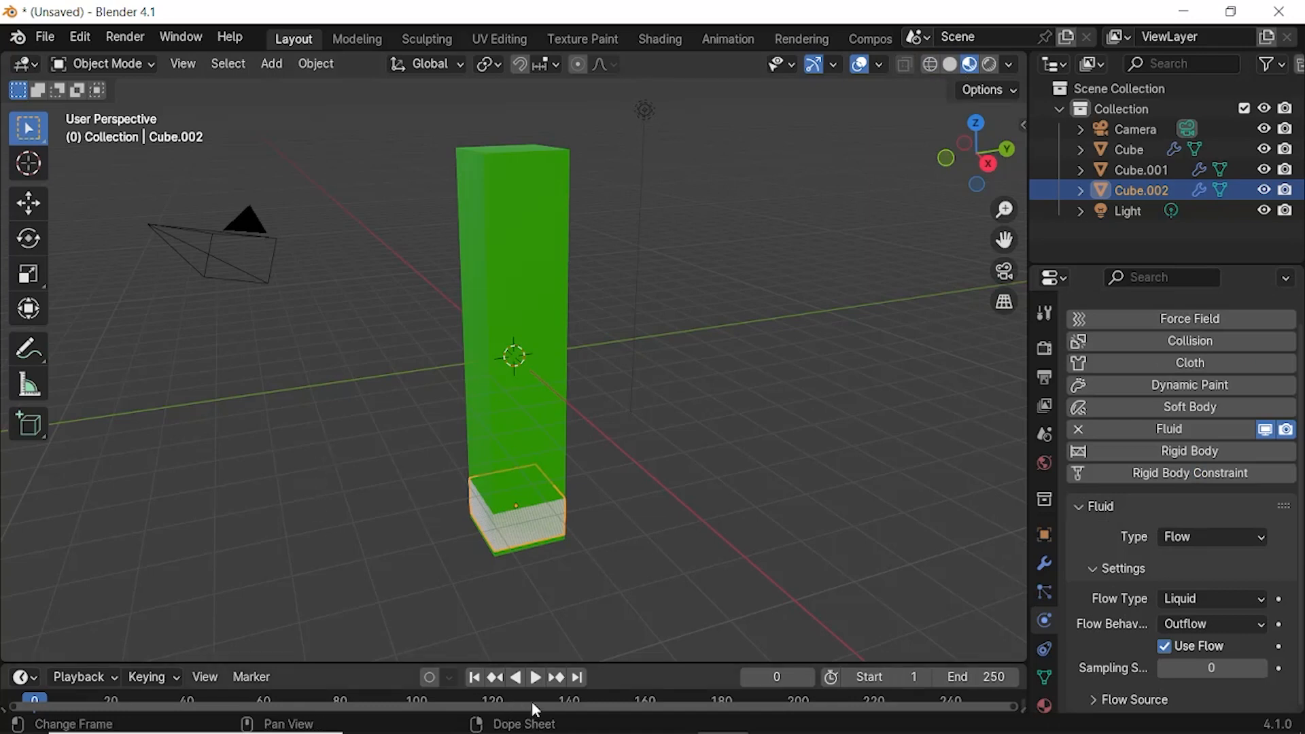
left_click(536, 678)
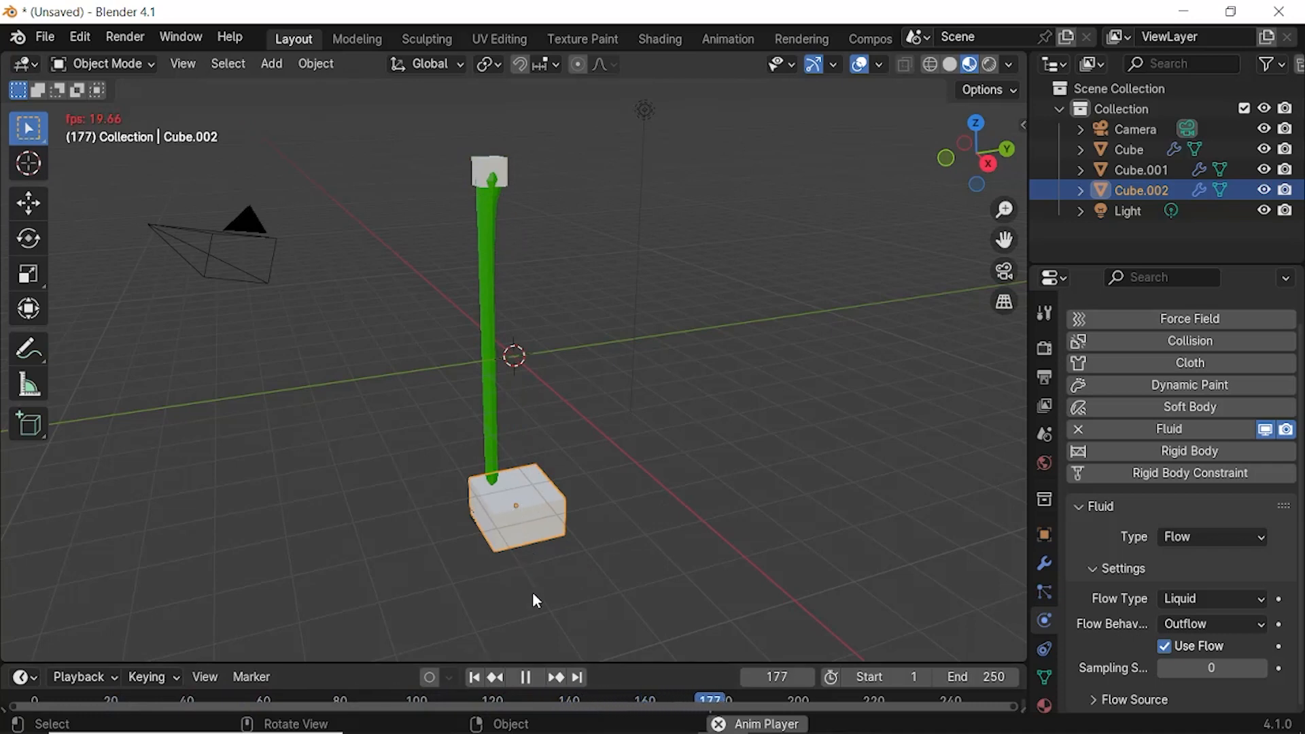
left_click(525, 677)
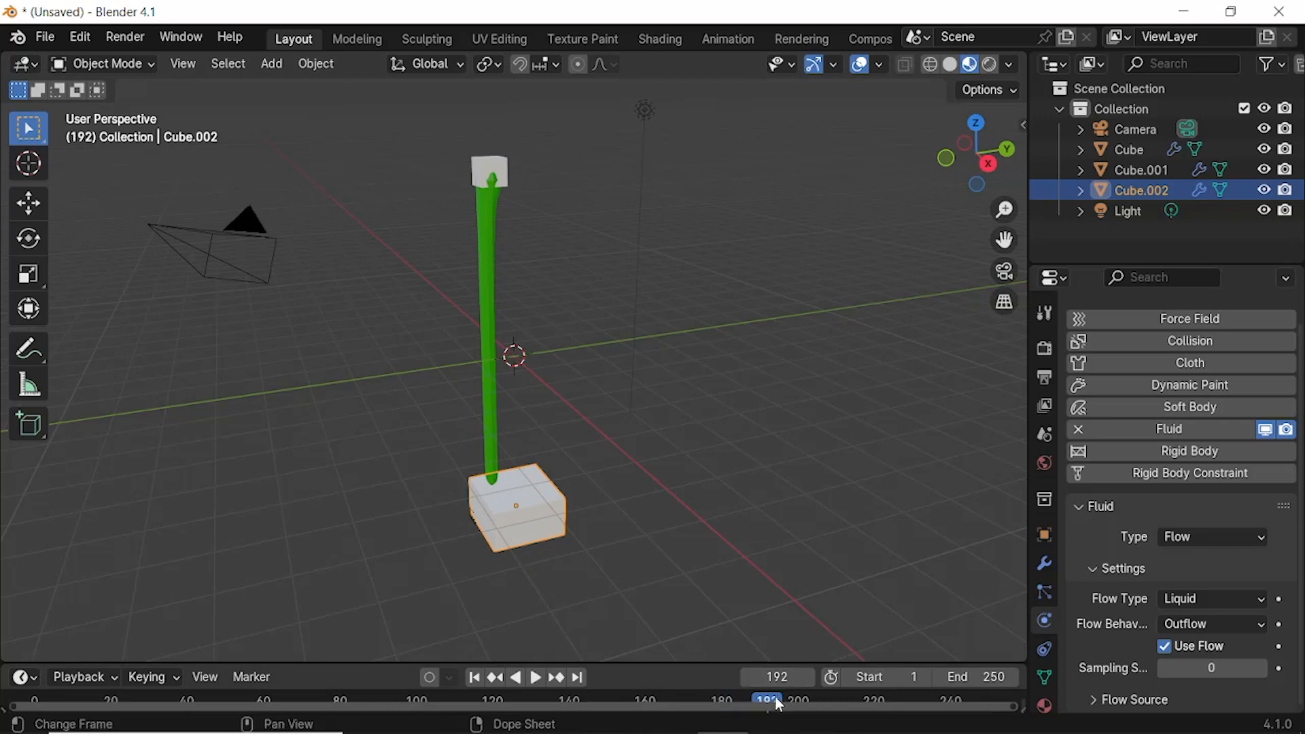
left_click_drag(779, 705, 35, 705)
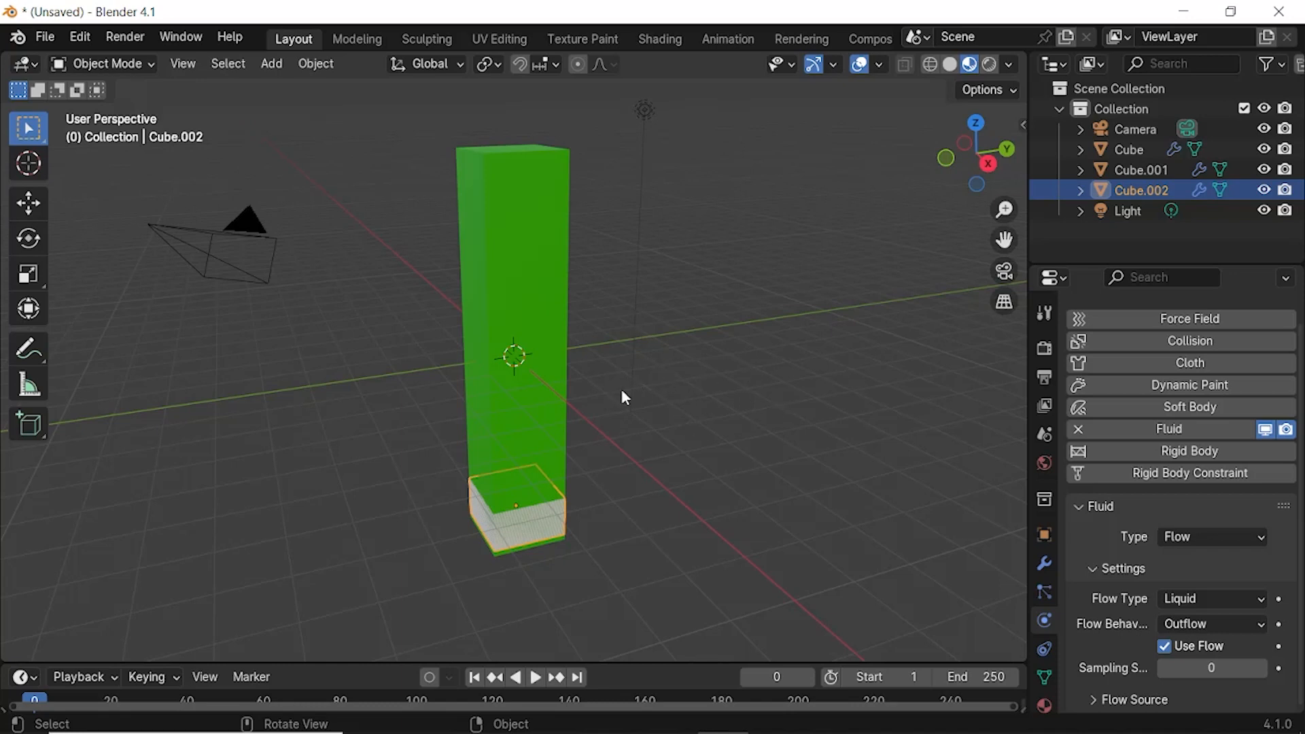
Step: Return to wireframe shading, add another mesh cube and move it about -1.15 m along X
left_click(930, 64)
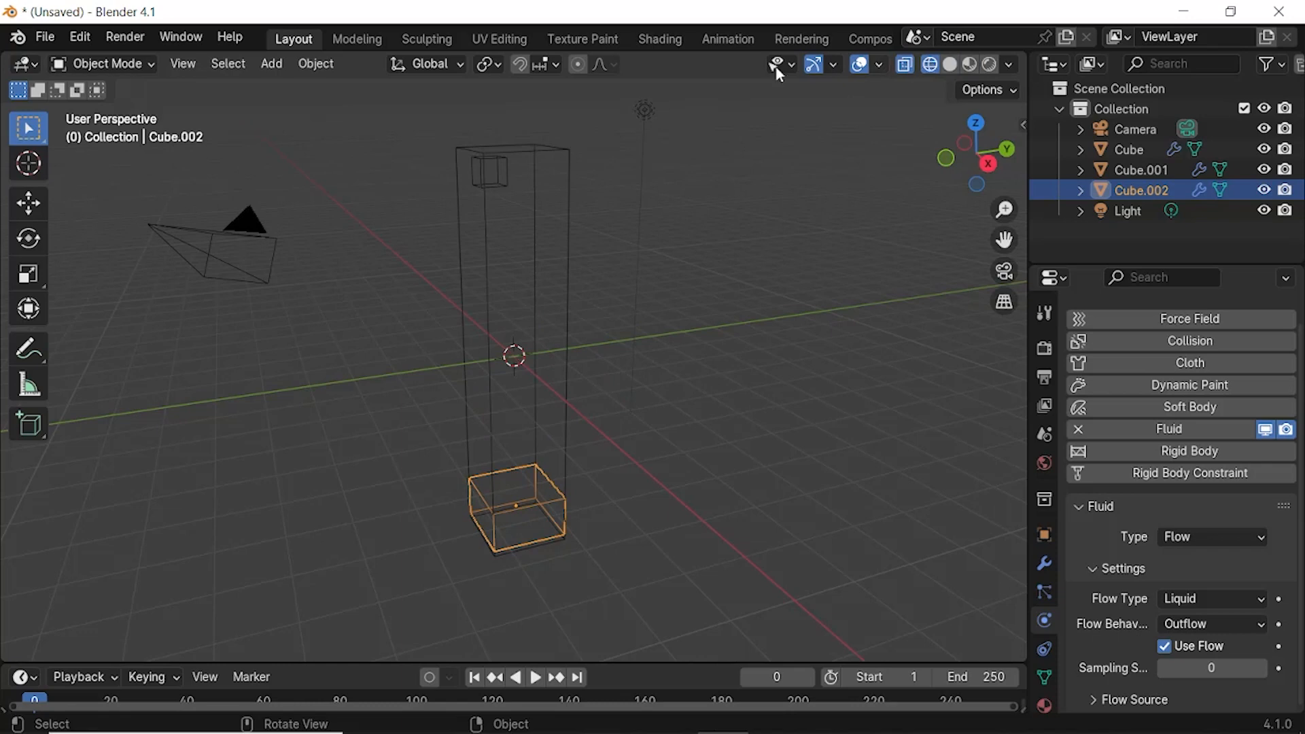
left_click(276, 64)
mouse_move(306, 87)
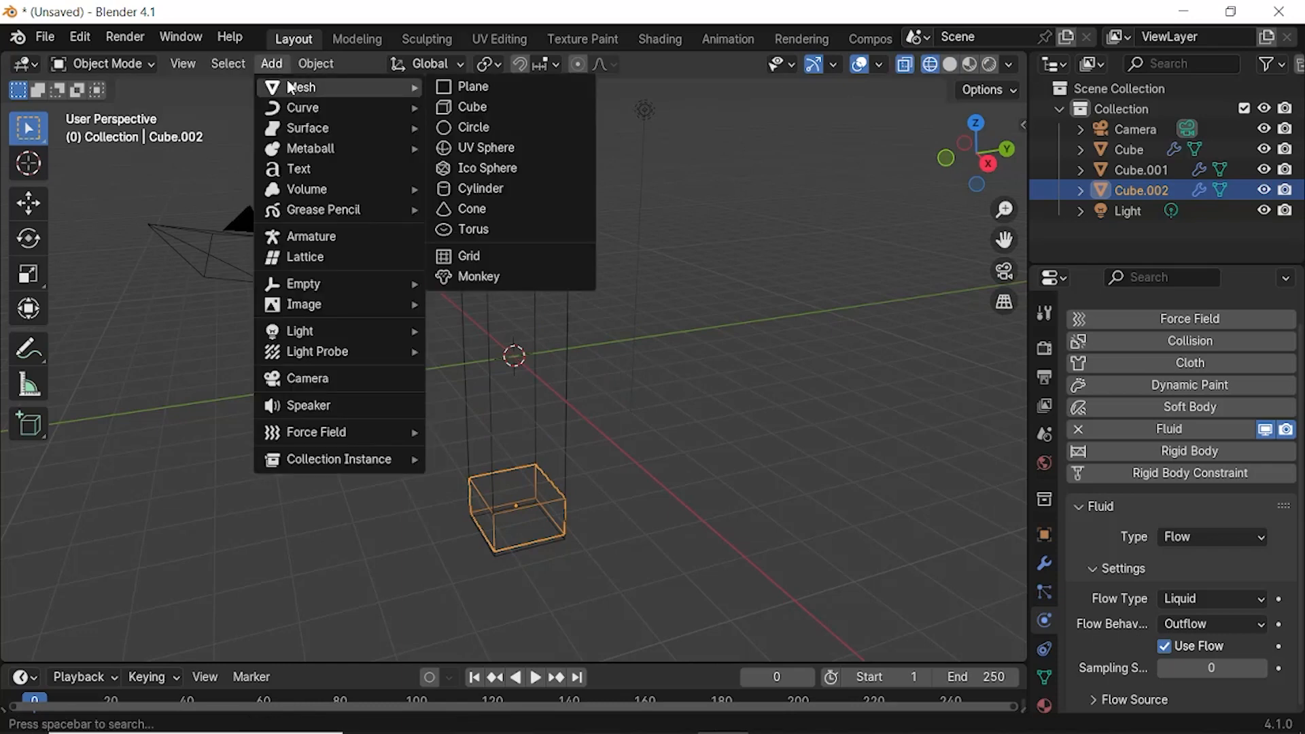
left_click(455, 107)
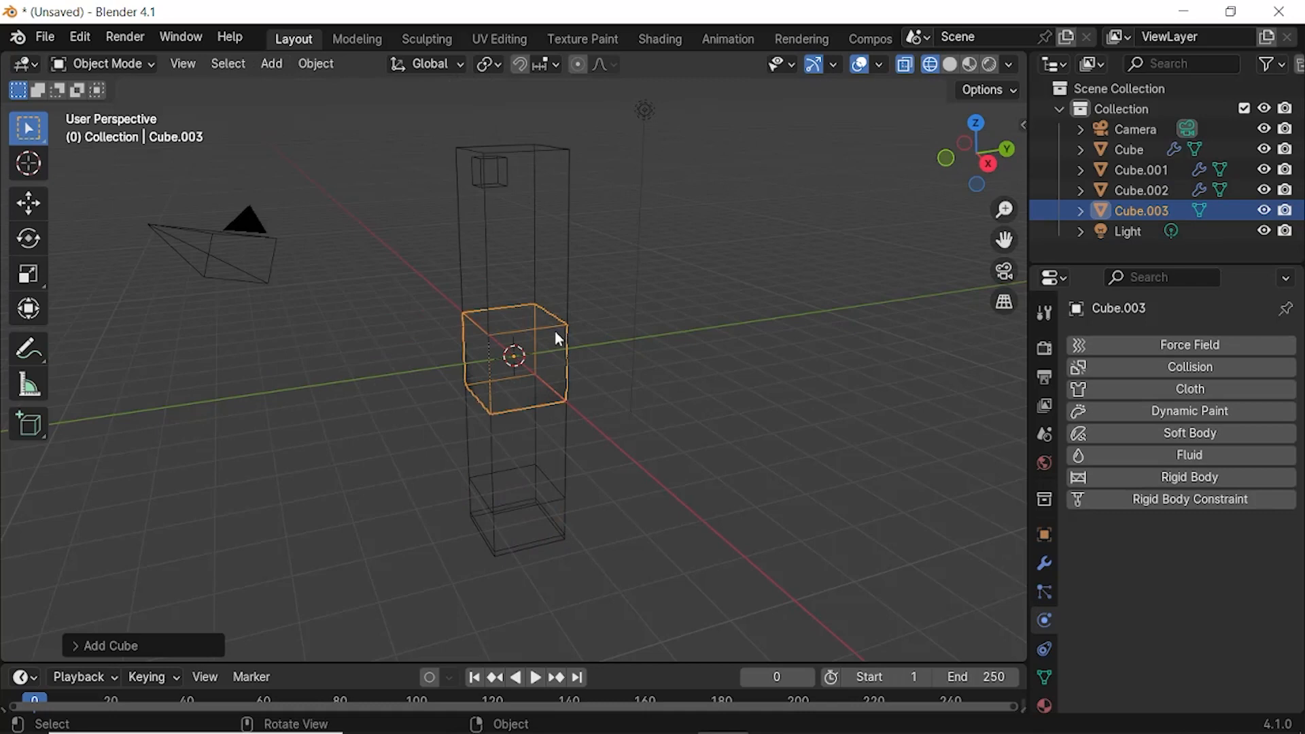
key("g")
key("x")
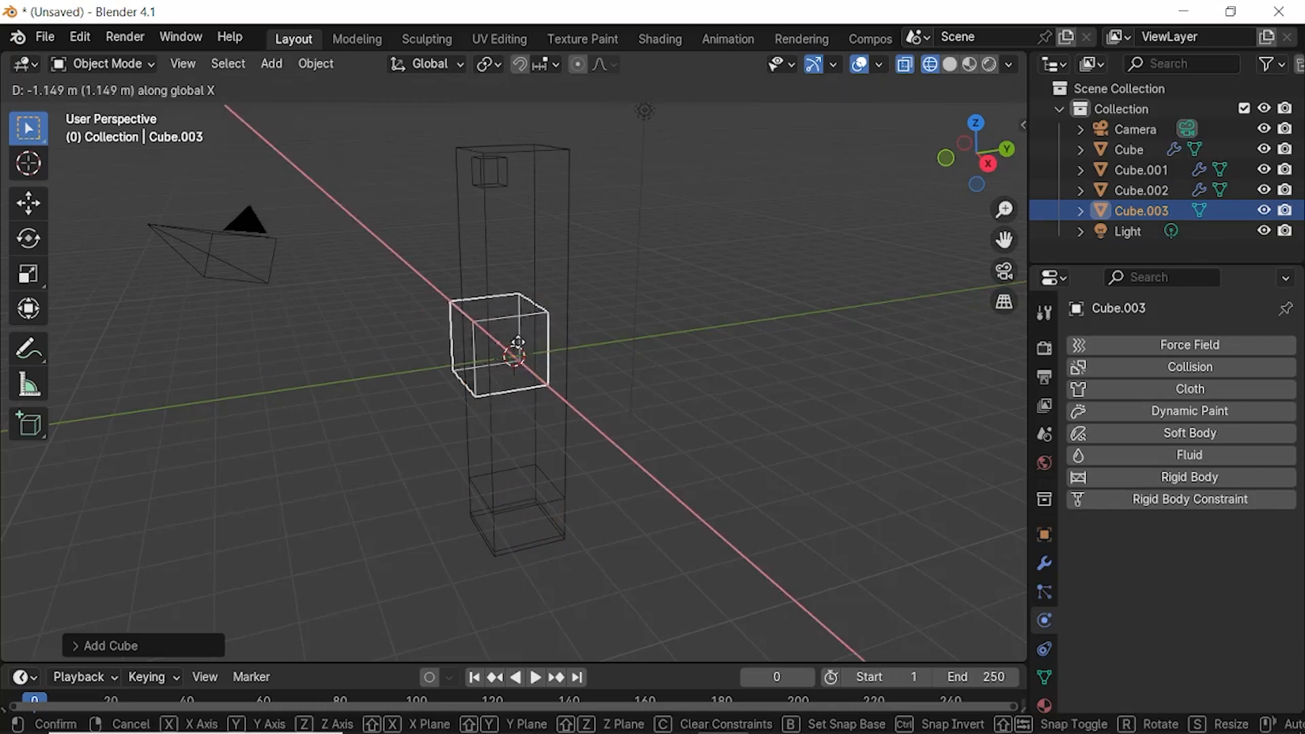
left_click(516, 345)
Step: Move the newly added cube about -0.34 m along Y and shift it slightly back along positive X
key("g")
key("y")
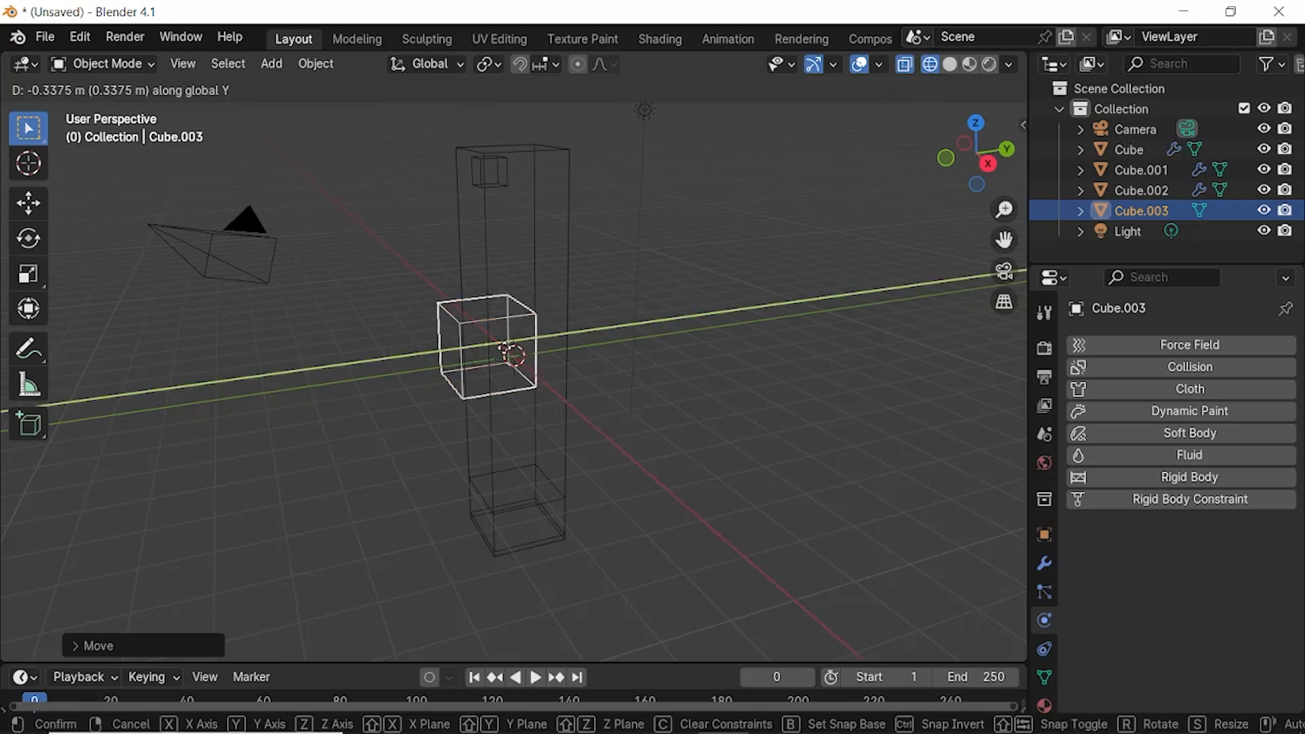
left_click(503, 357)
middle_click_drag(503, 356, 654, 391)
key("g")
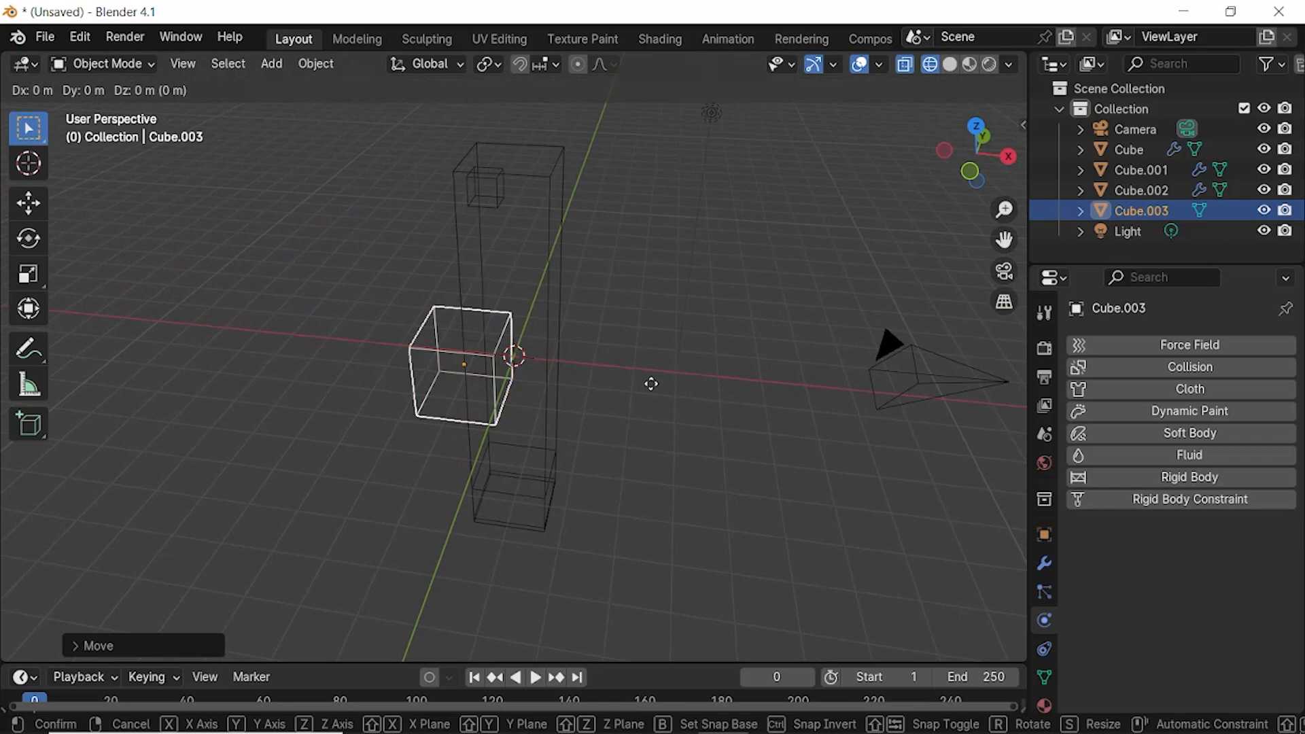
key("x")
left_click(667, 384)
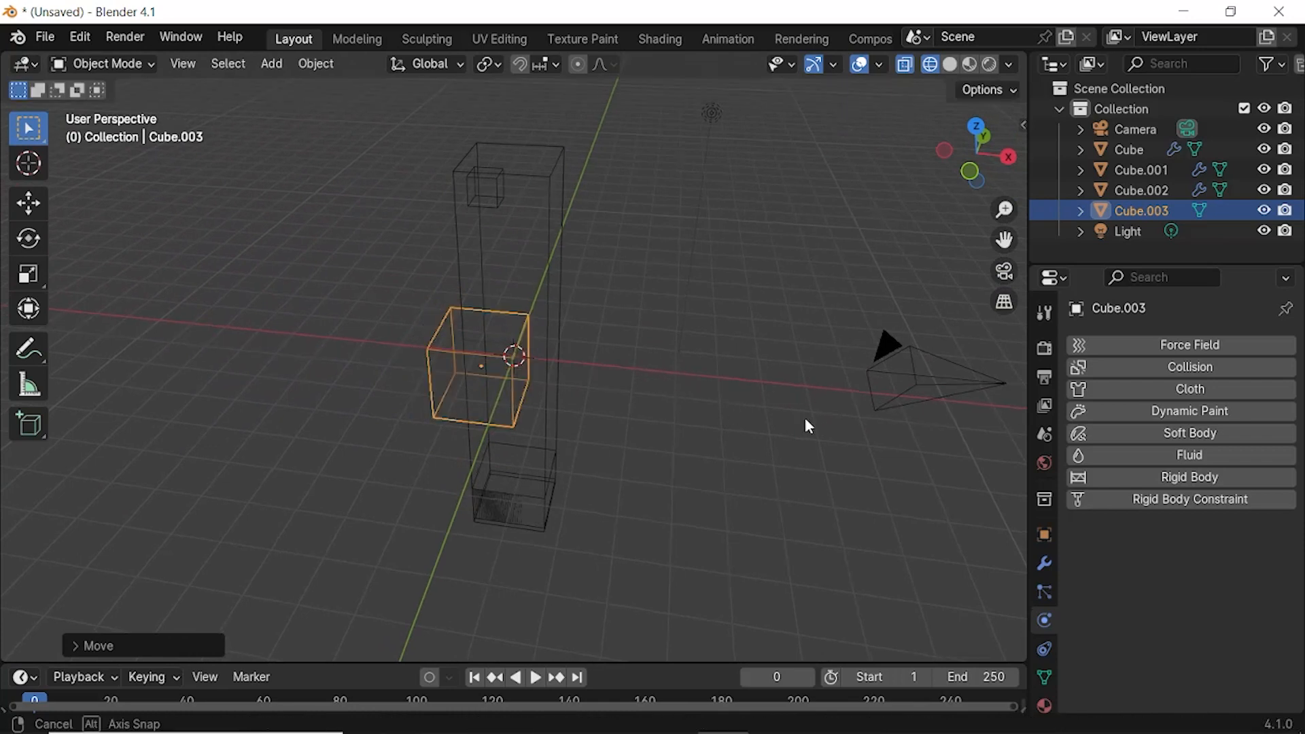
Step: Play the simulation with the added cube in Material Preview shading and rewind it to frame 0
mouse_move(808, 426)
middle_mouse_down()
mouse_move(620, 416)
mouse_move(656, 413)
middle_mouse_up()
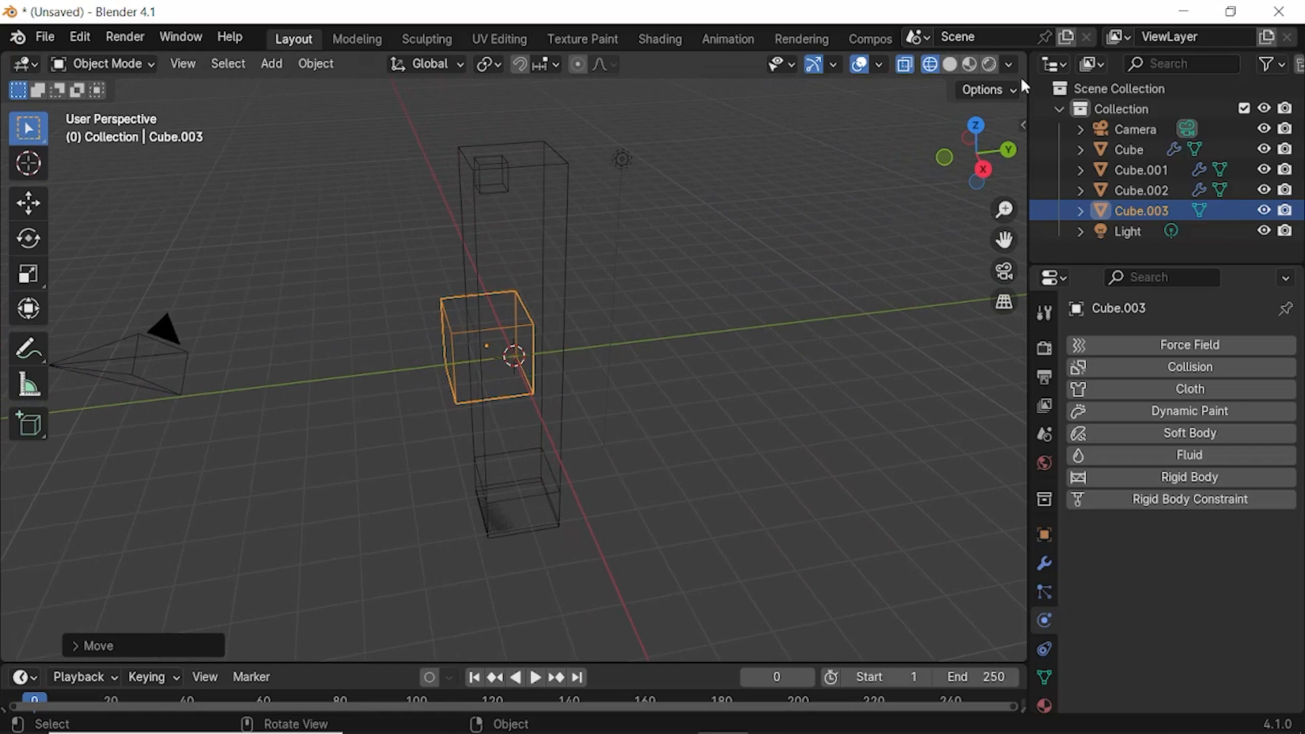
left_click(970, 63)
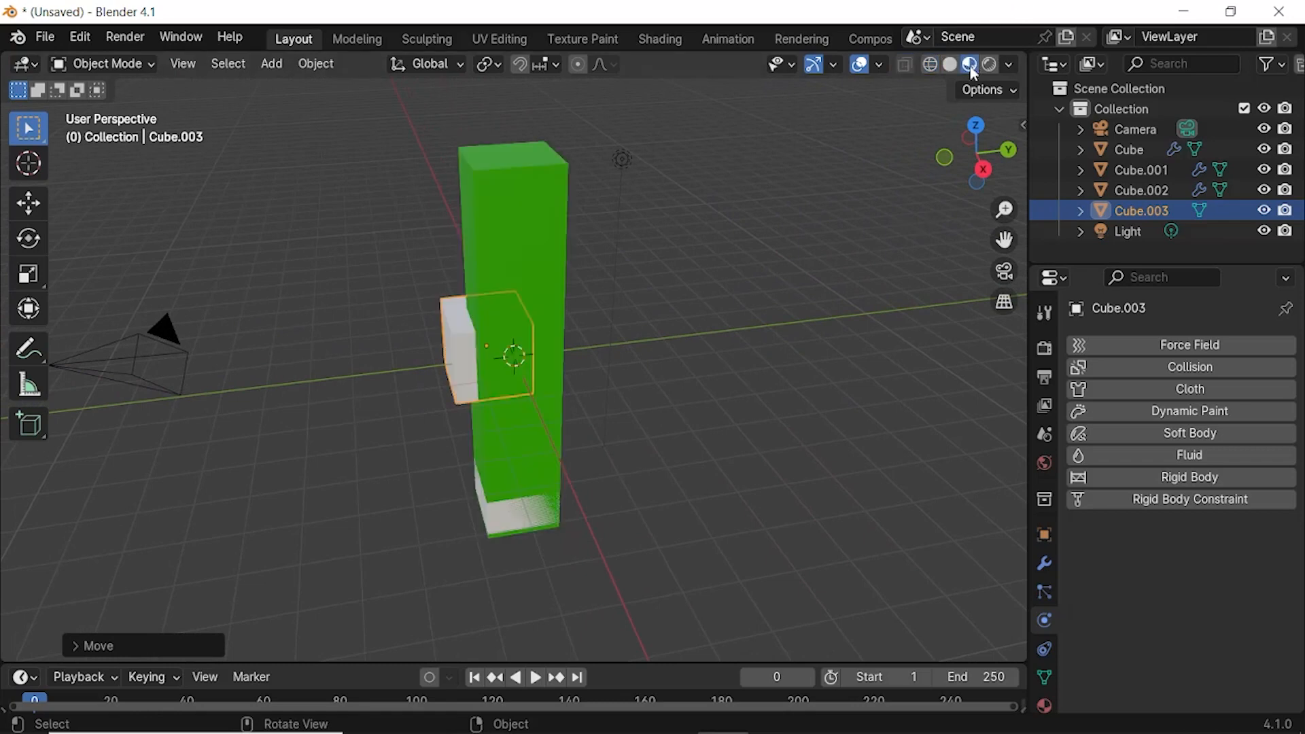
left_click(536, 678)
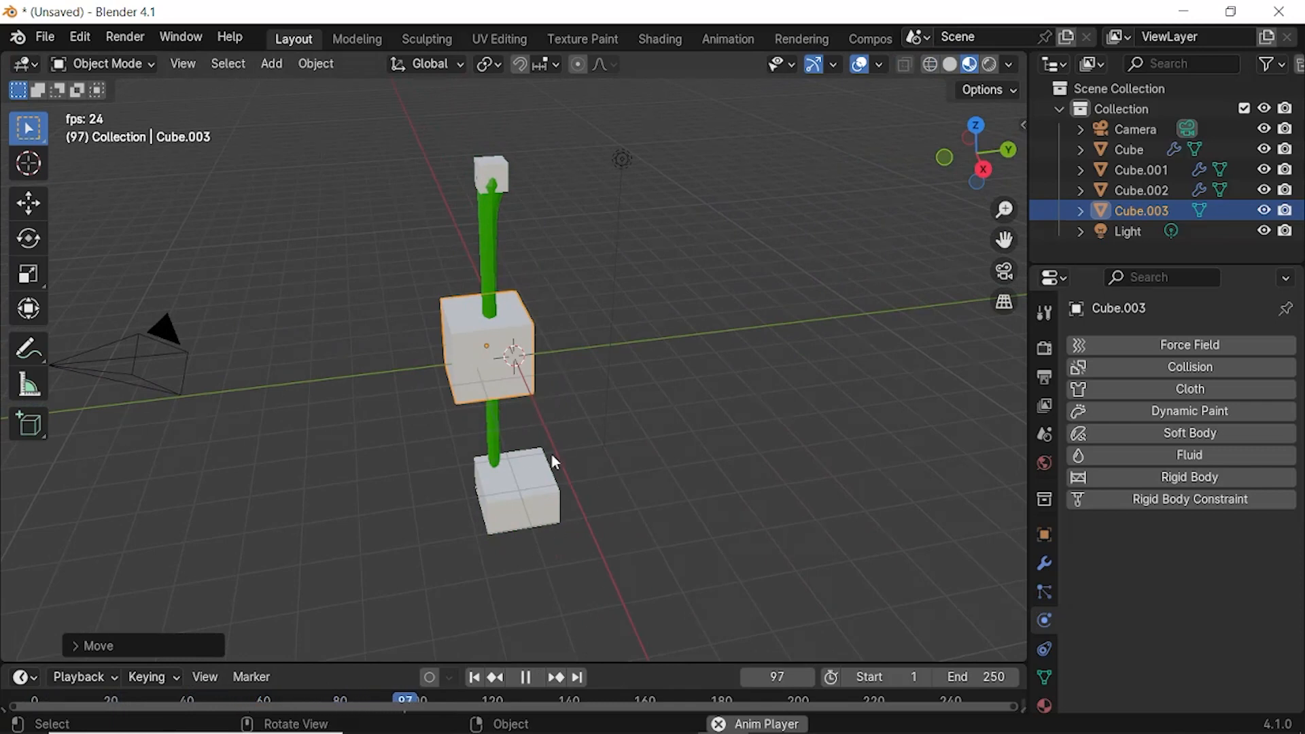
left_click(534, 681)
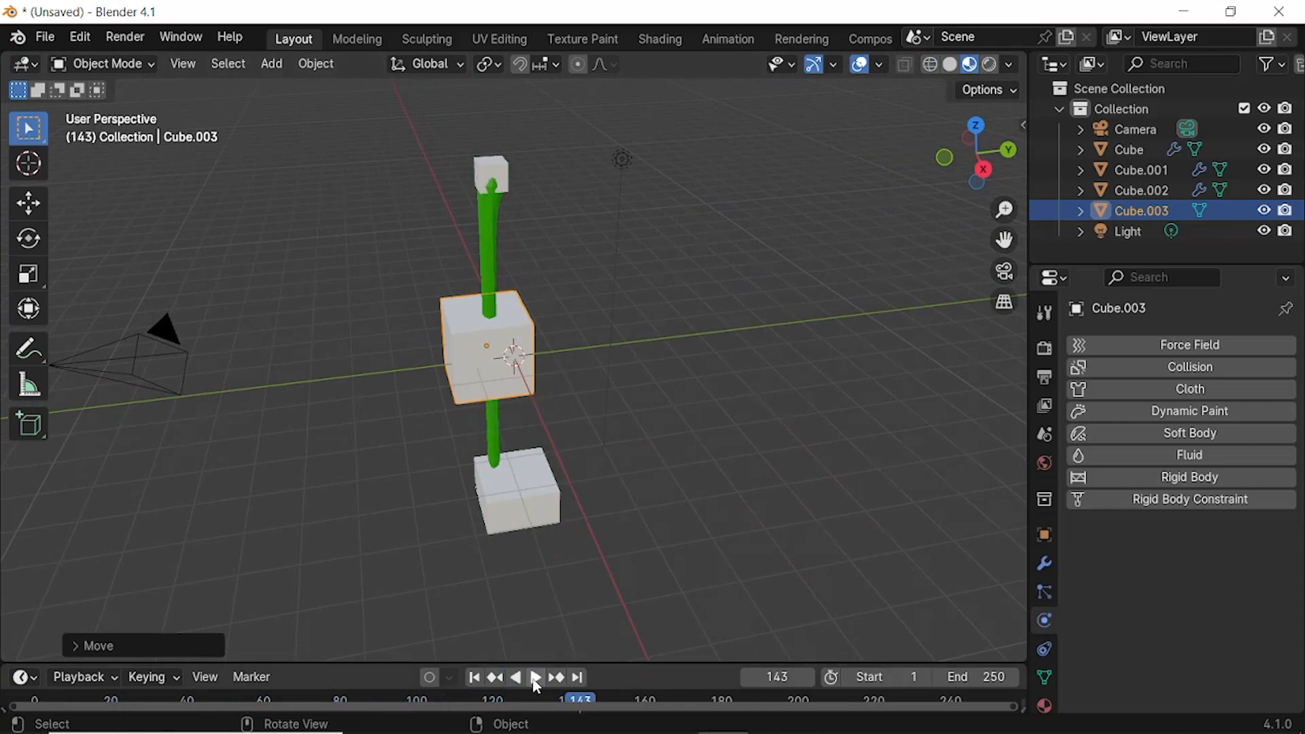
left_click_drag(573, 696, 34, 680)
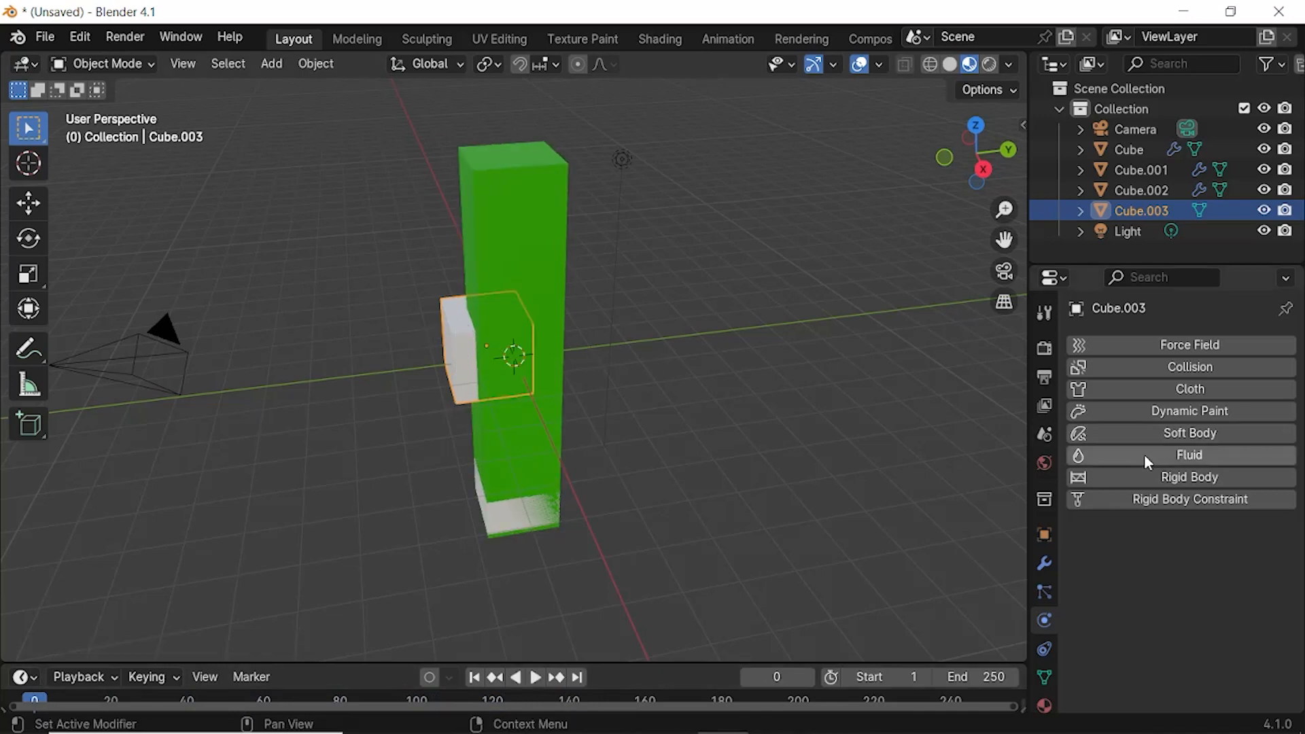
Step: Add Fluid physics of type Effector to the middle cube and play the simulation against it
left_click(1173, 454)
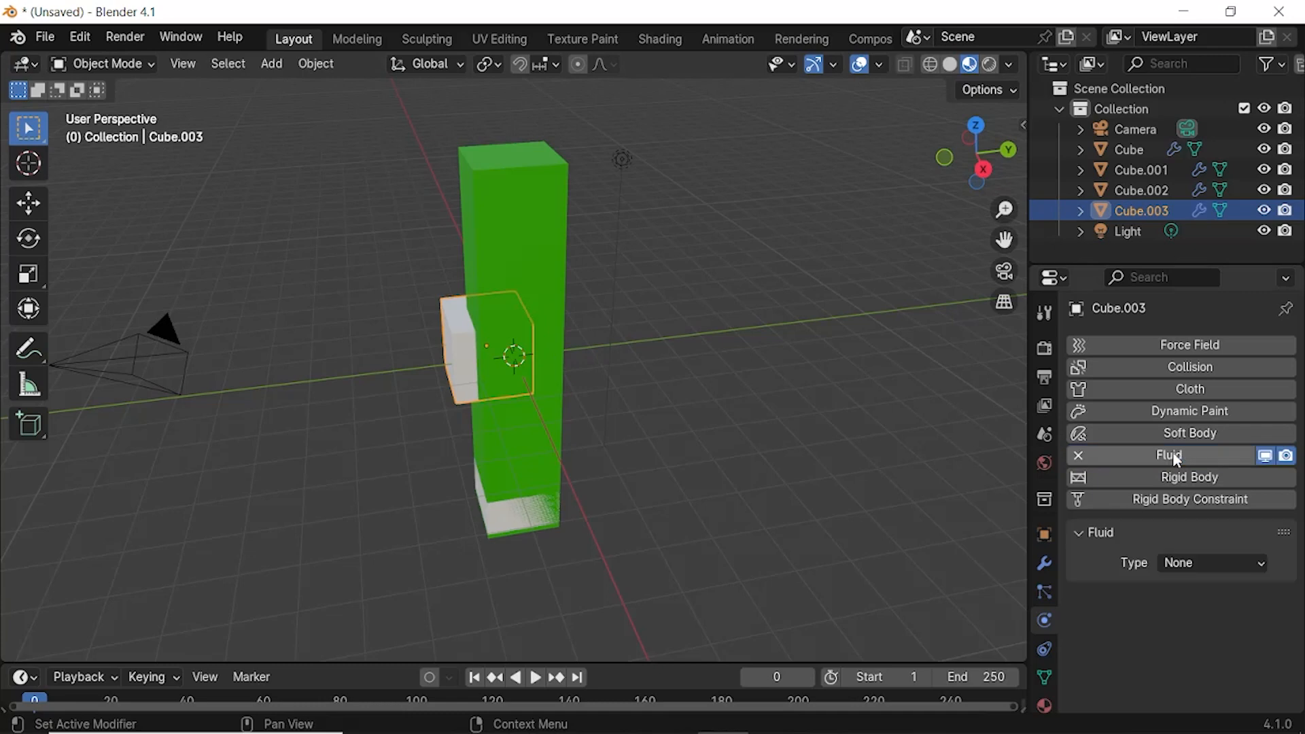
left_click(1210, 559)
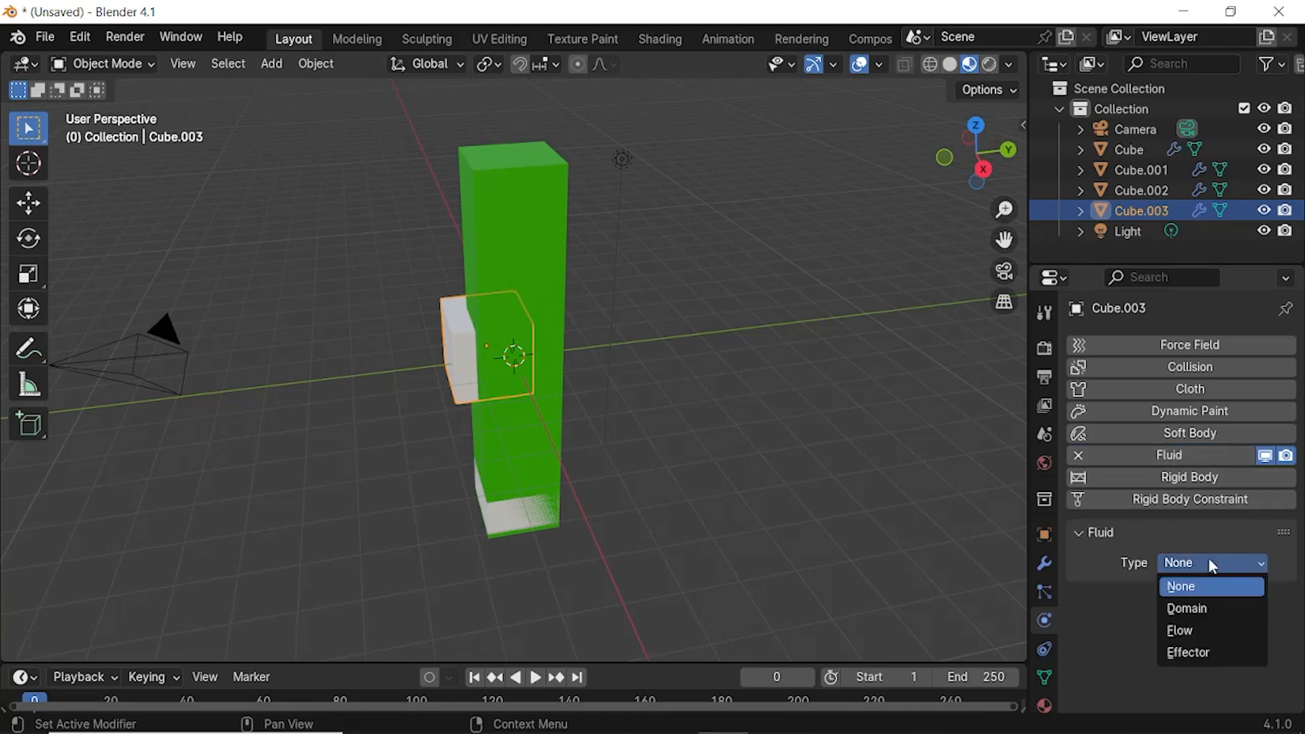
left_click(1204, 651)
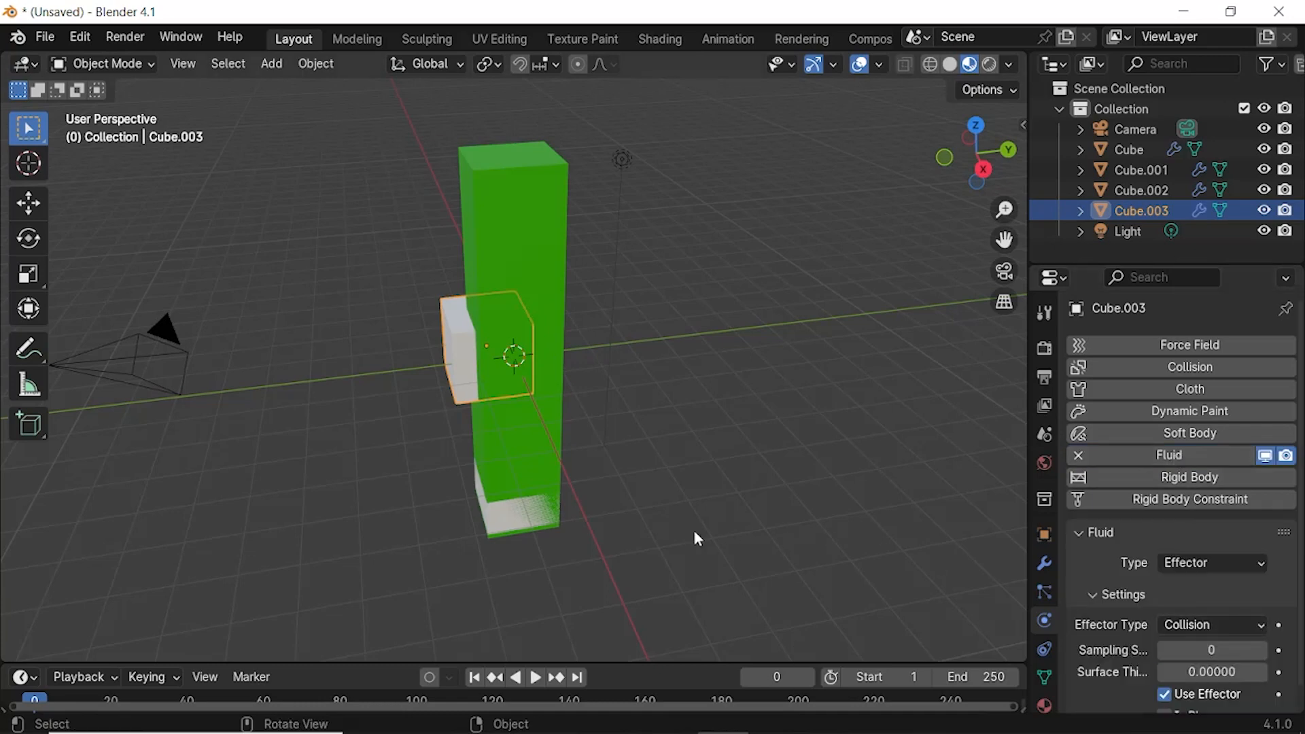
left_click(536, 677)
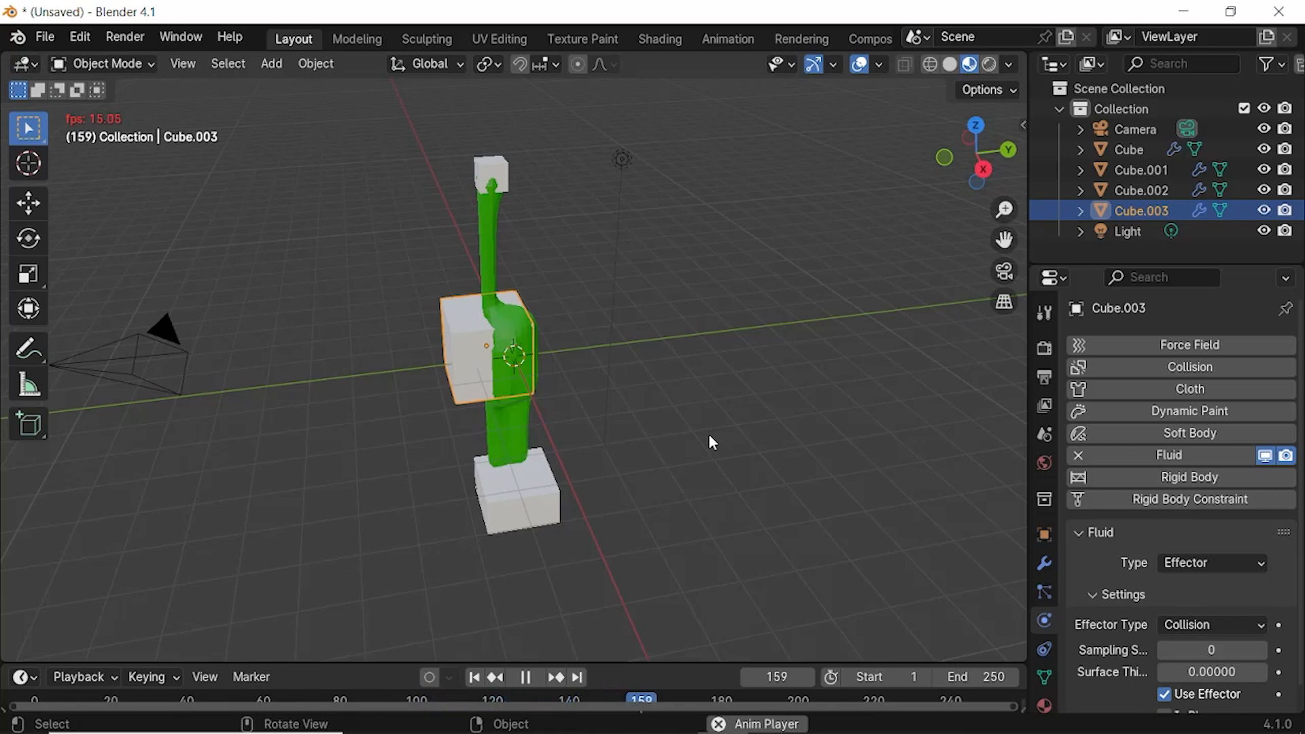
left_click(518, 681)
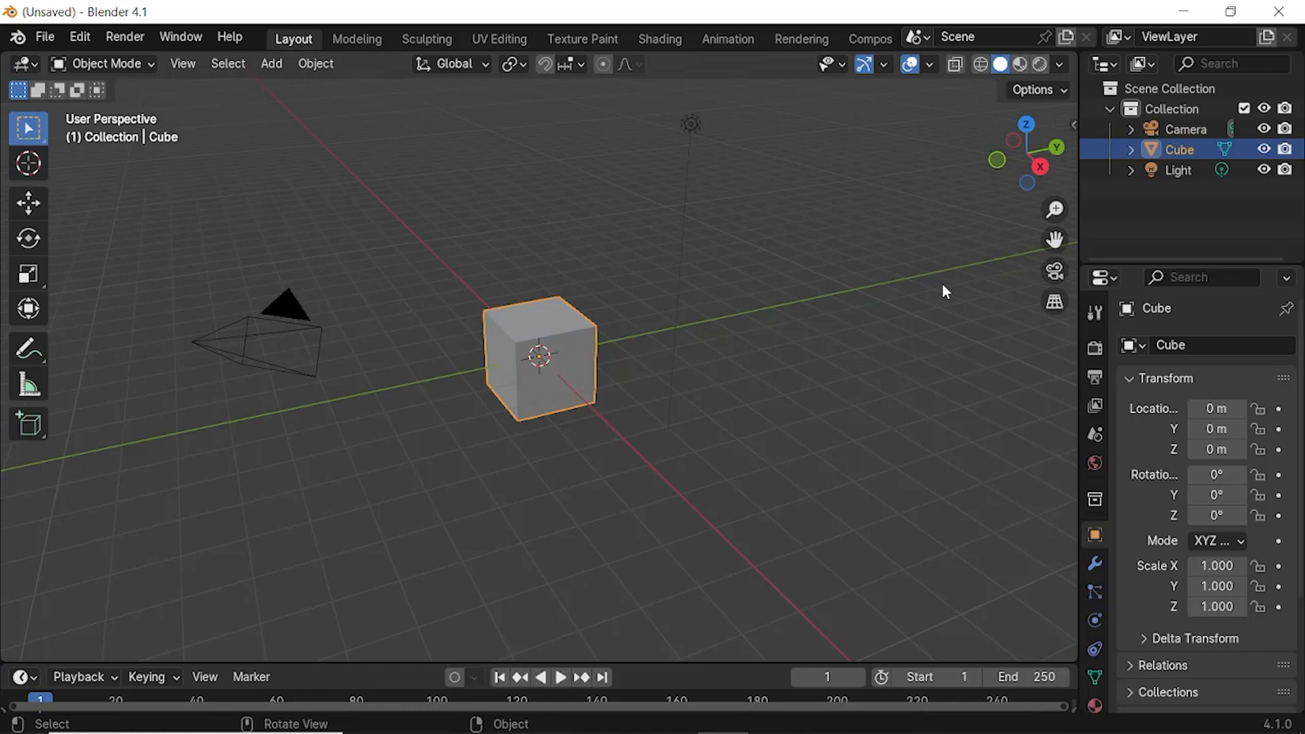
Step: Add a mesh plane to the new default scene and scale it up to about 6.97
left_click(269, 69)
mouse_move(285, 88)
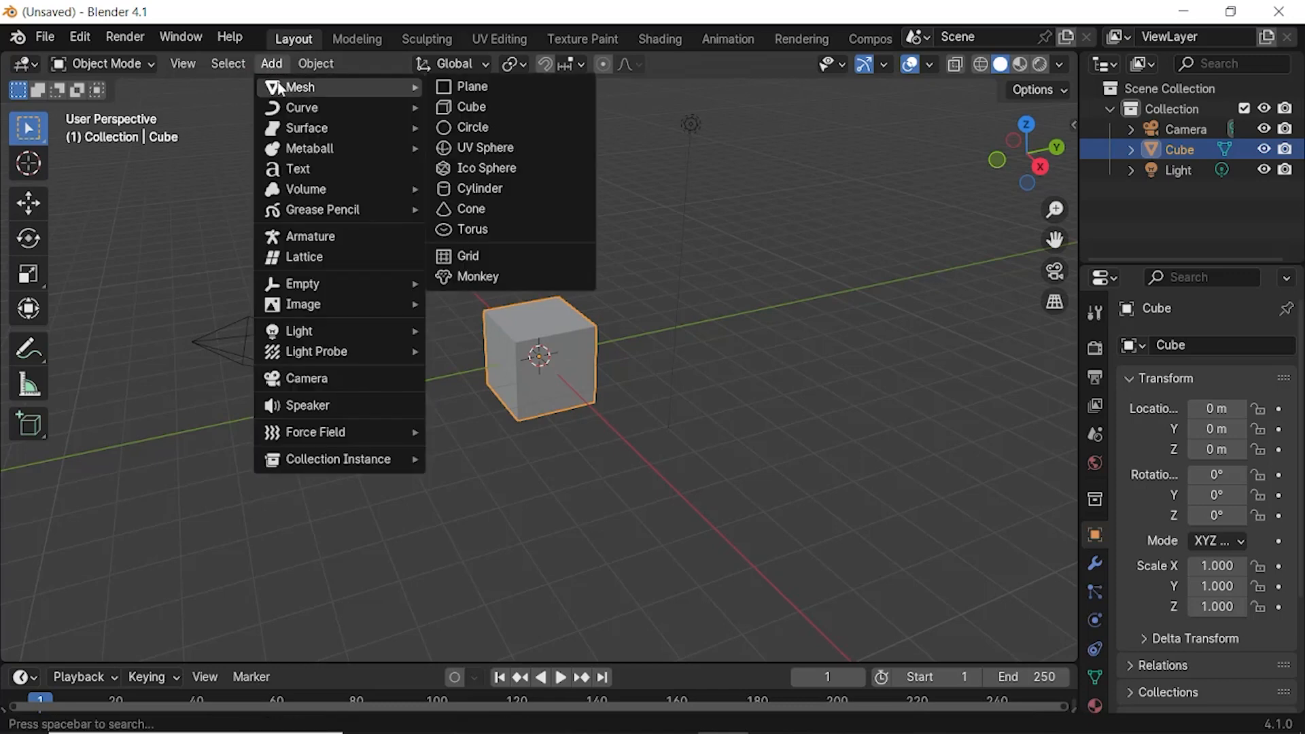
left_click(453, 88)
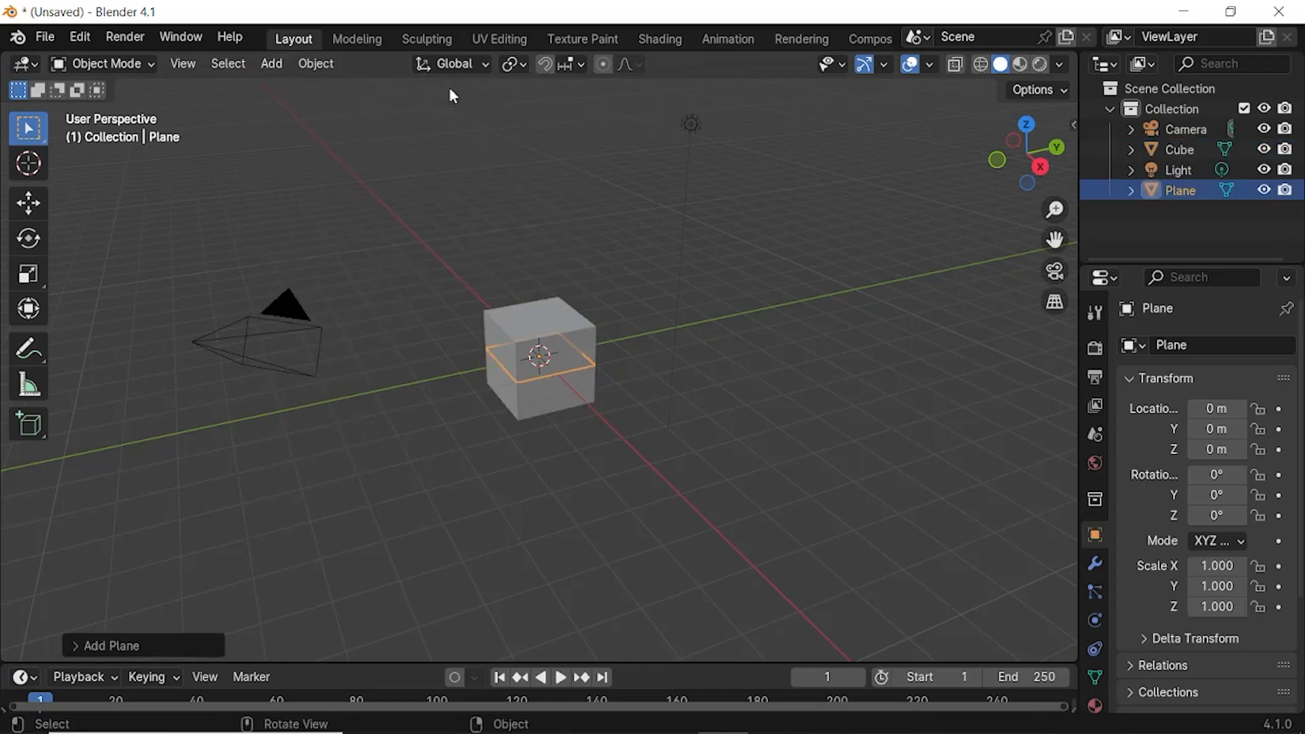
key("s")
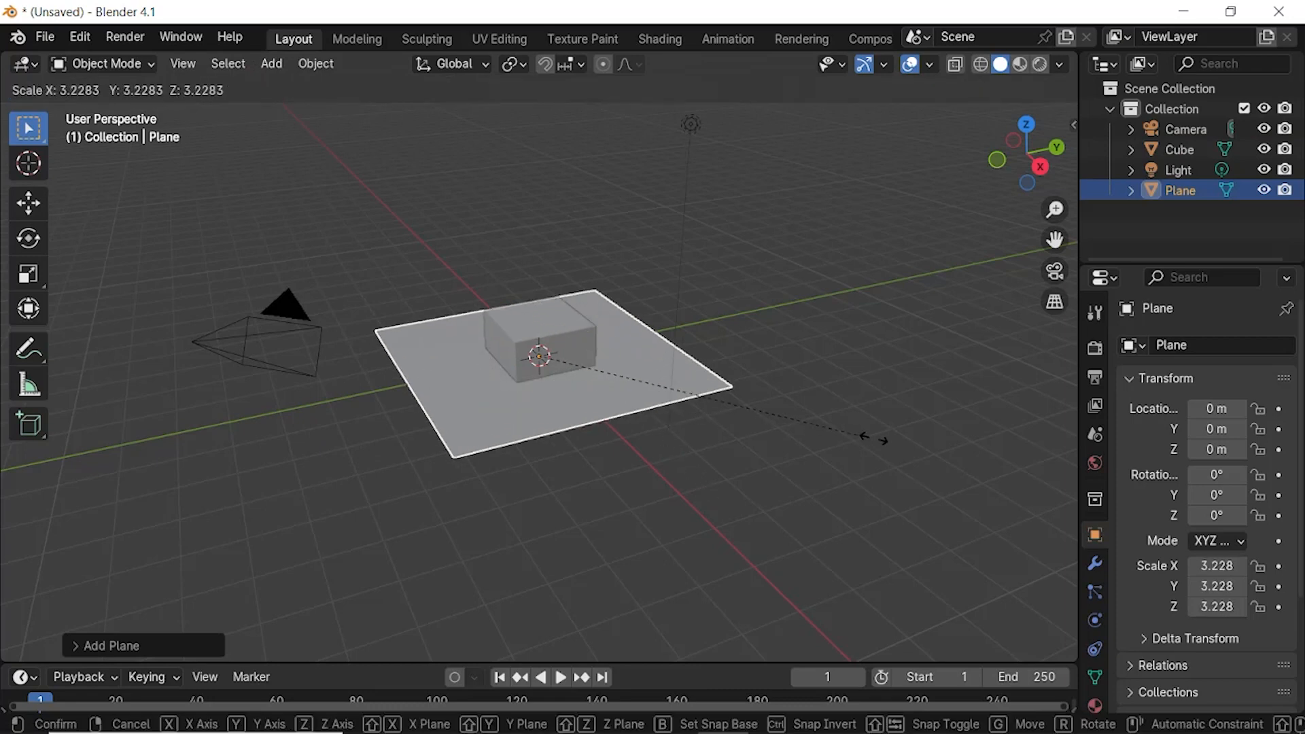
left_click(192, 484)
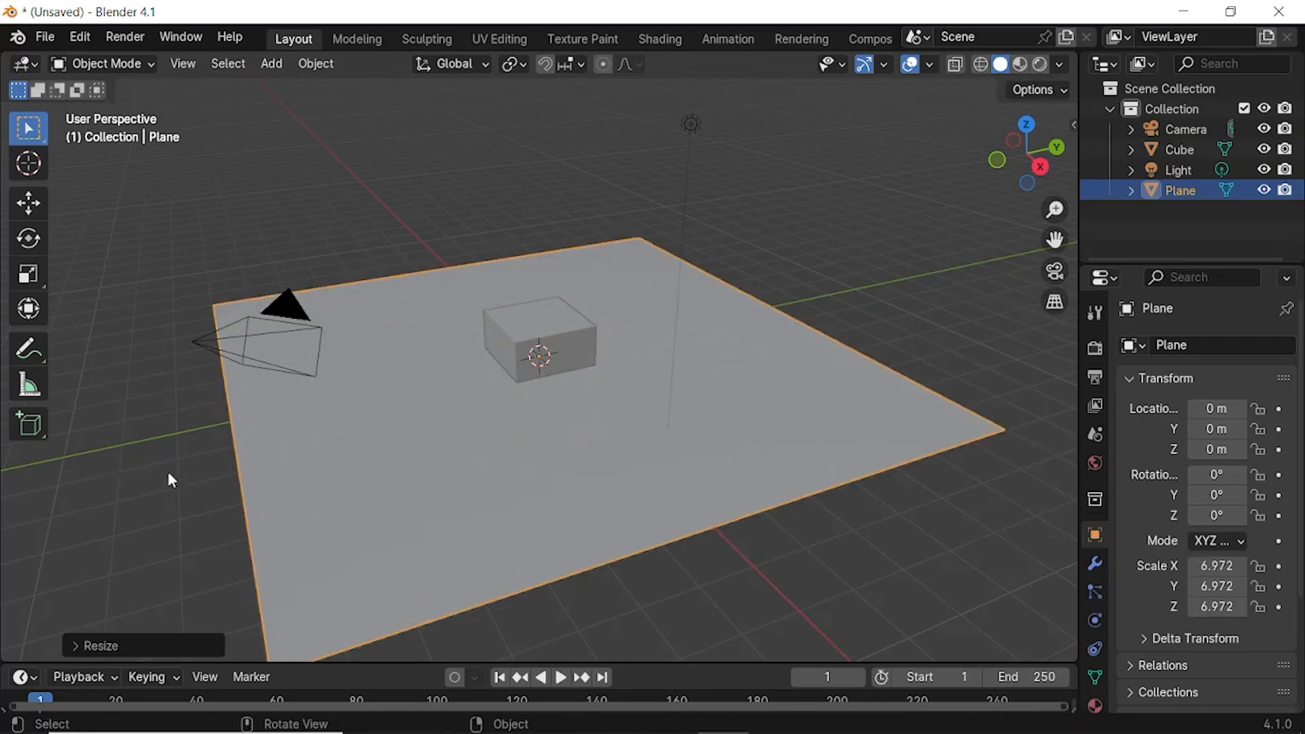
Step: Add Rigid Body physics to the plane and set its type to Passive
left_click(1095, 621)
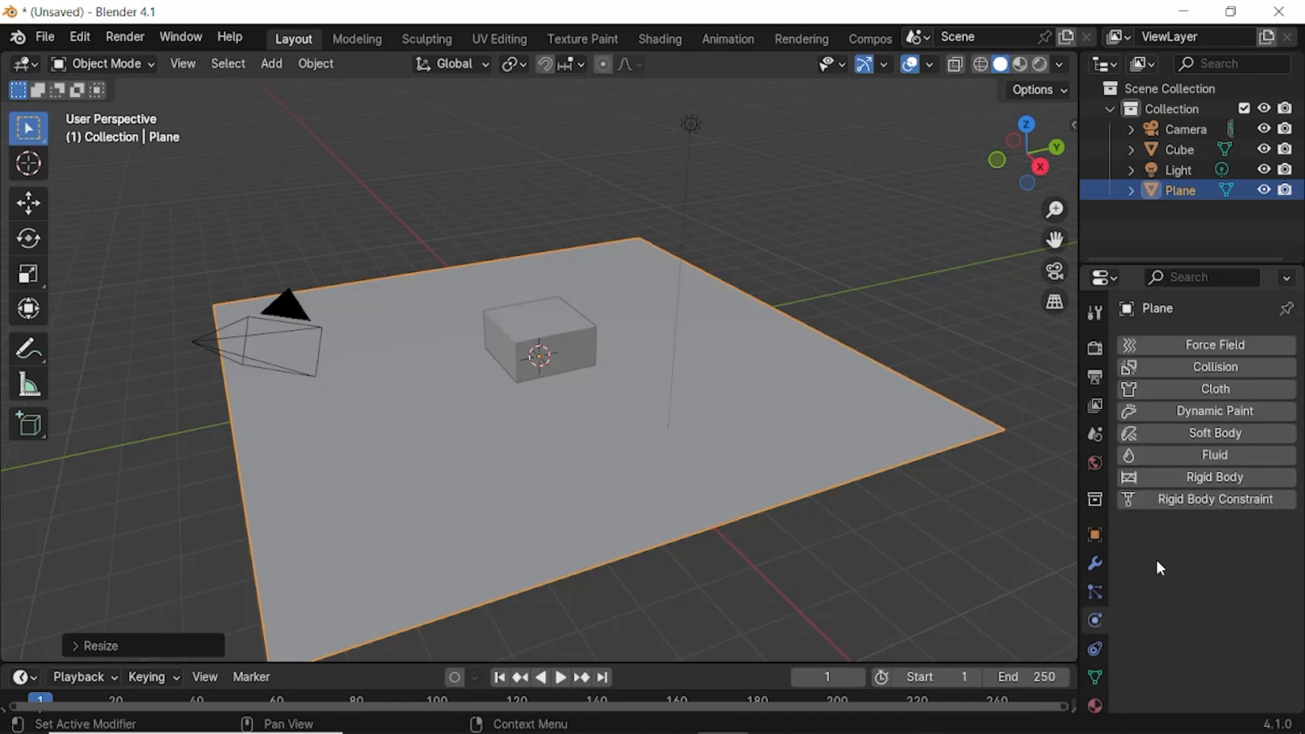
left_click(1181, 475)
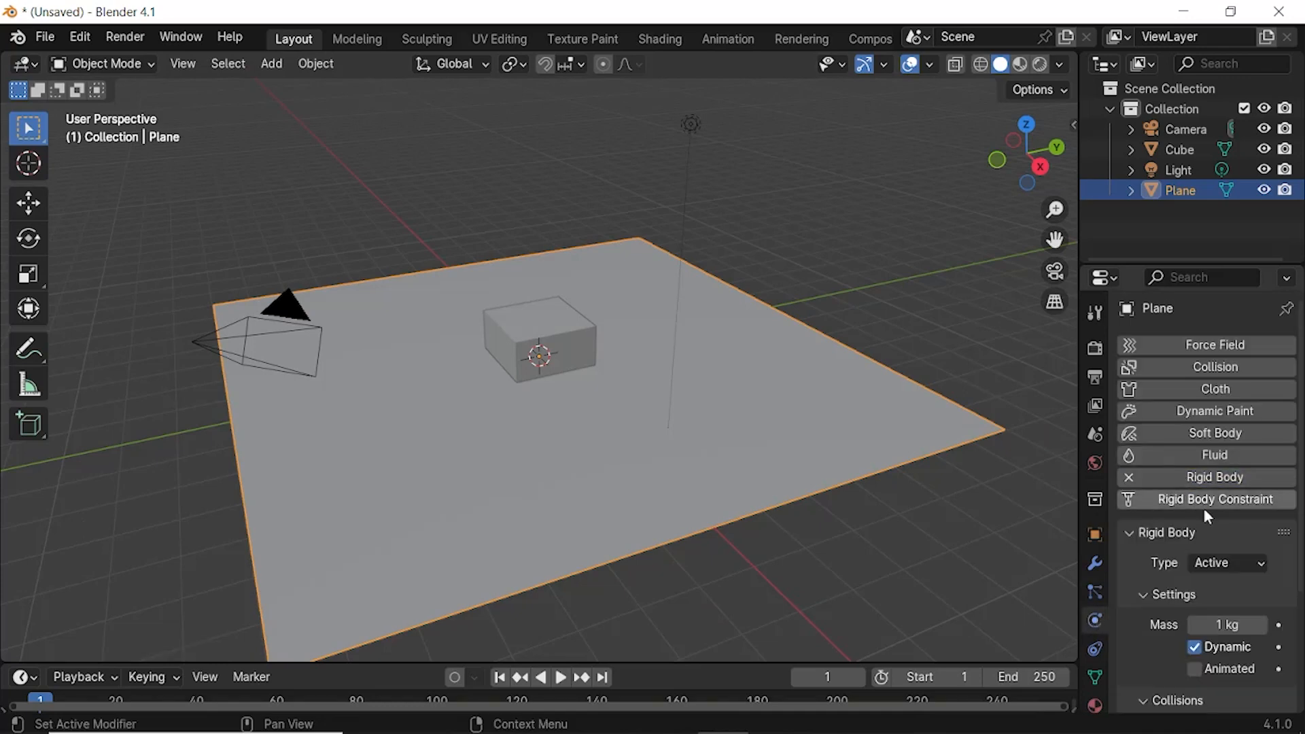
left_click(1216, 562)
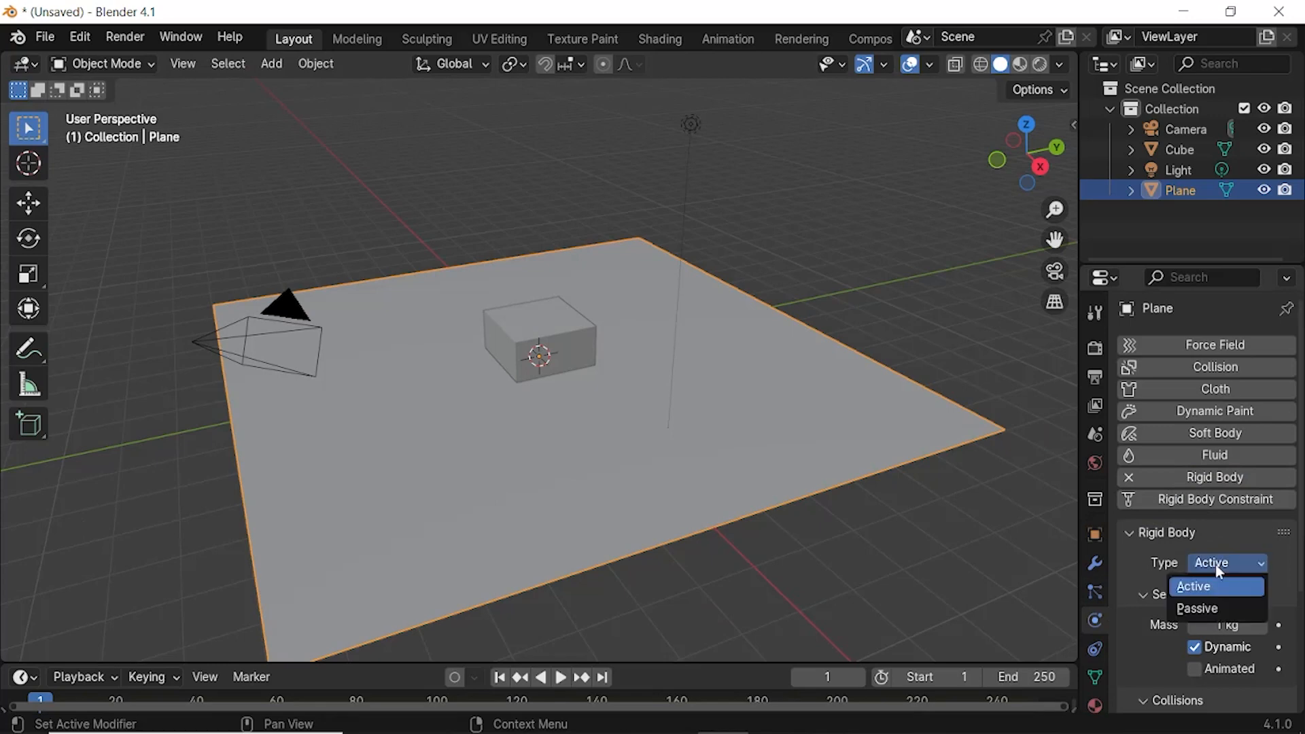
left_click(1199, 612)
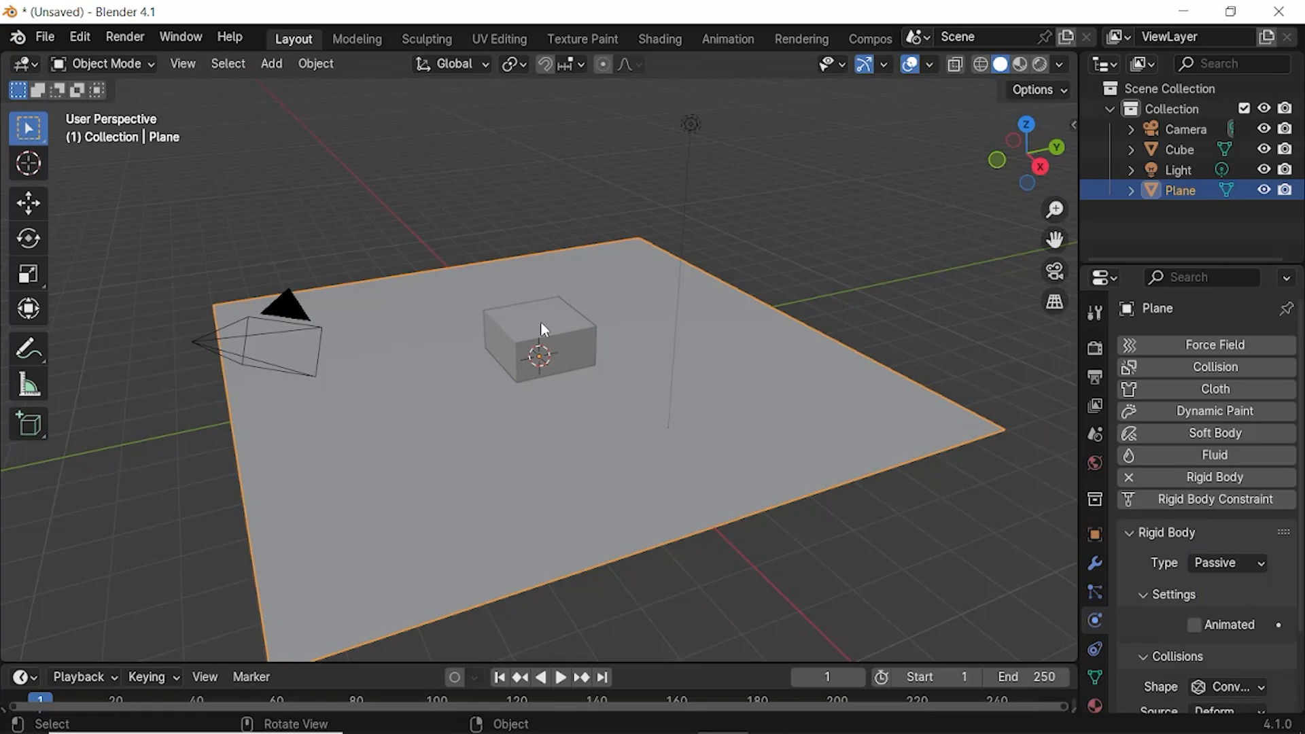
Step: Move the default cube up about 5.19 m along Z and add Active Rigid Body physics to it
left_click(549, 338)
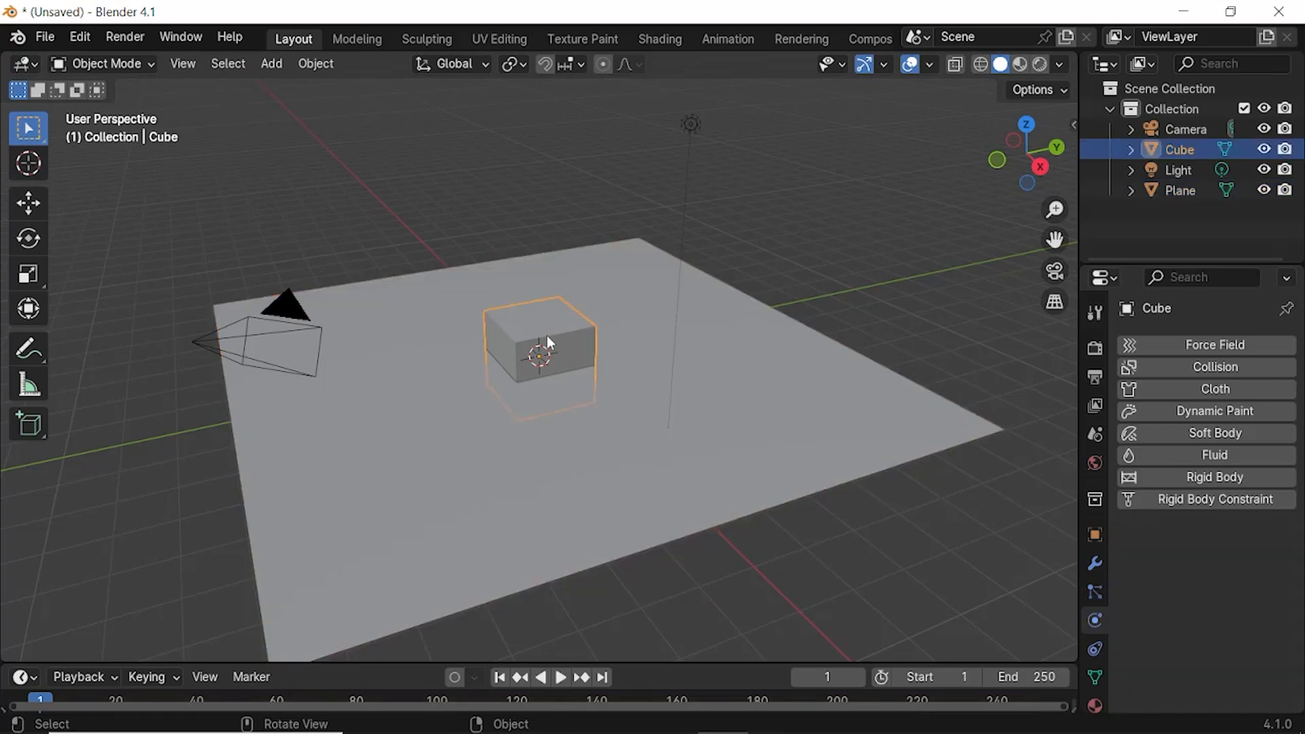
key("g")
key("z")
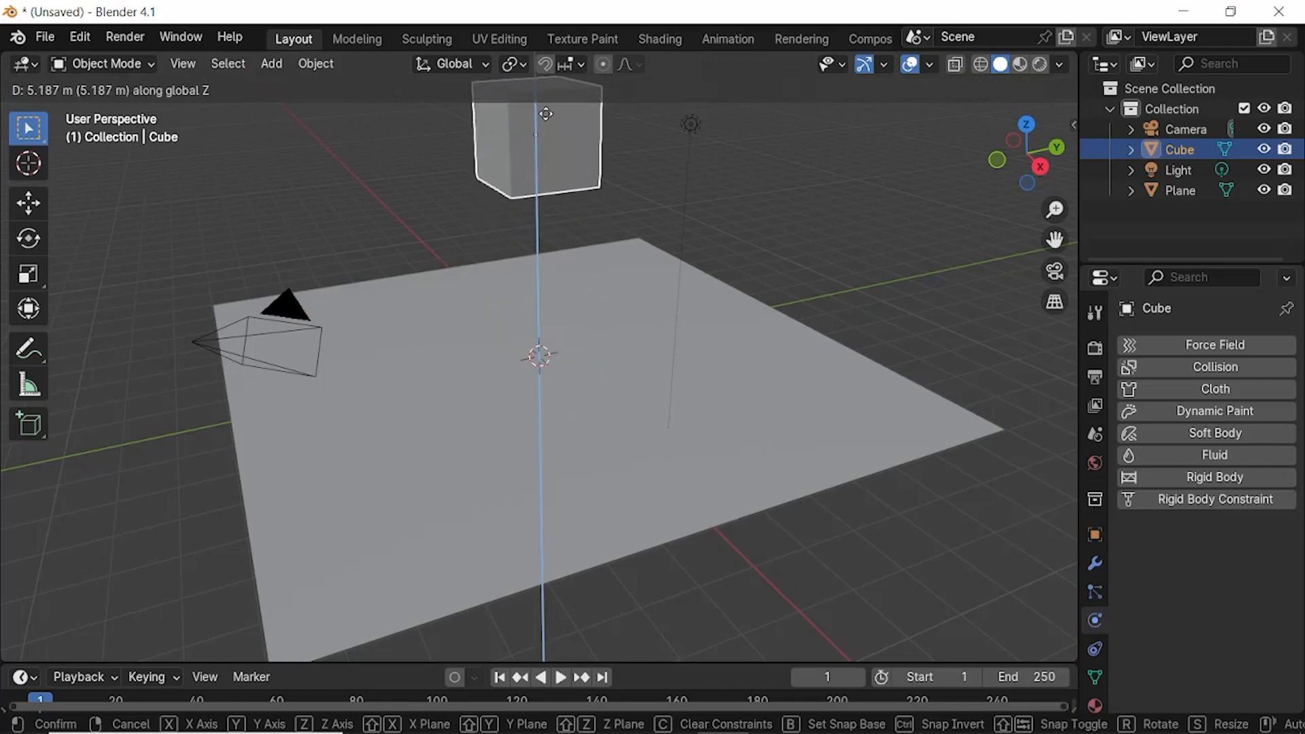
left_click(549, 120)
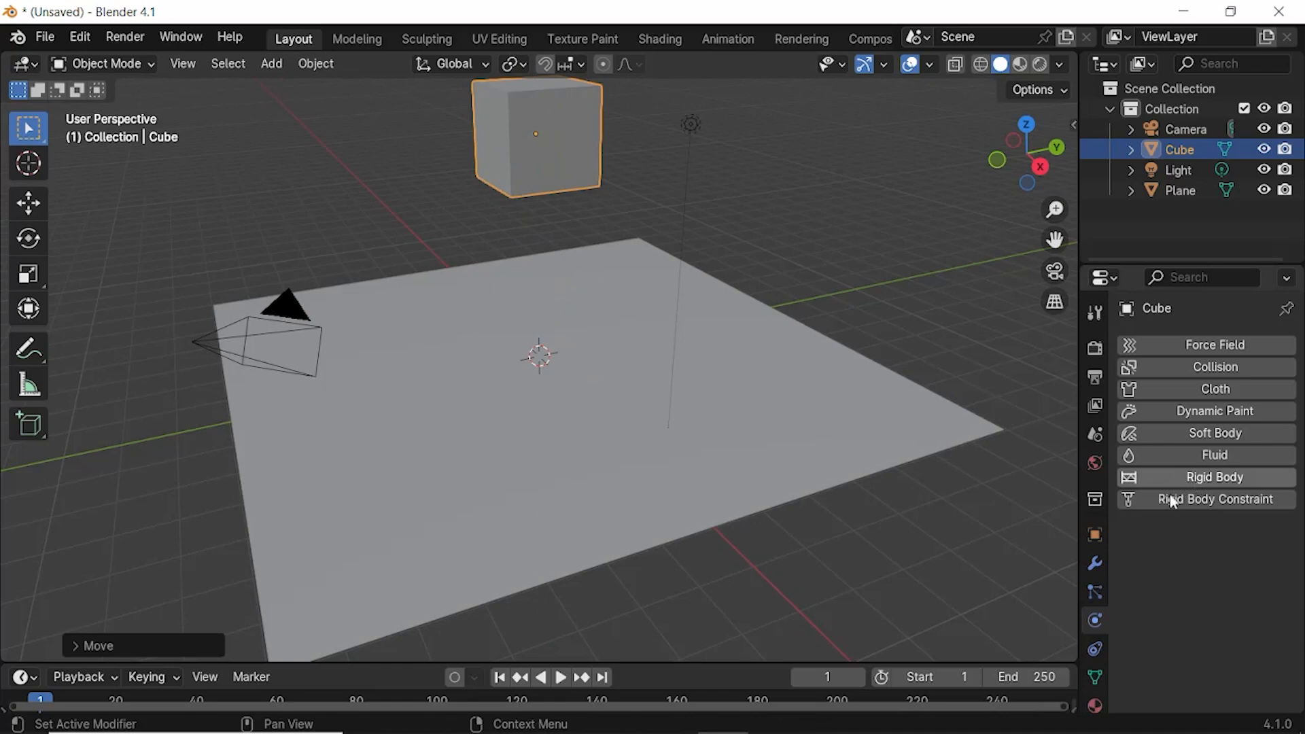
left_click(1220, 481)
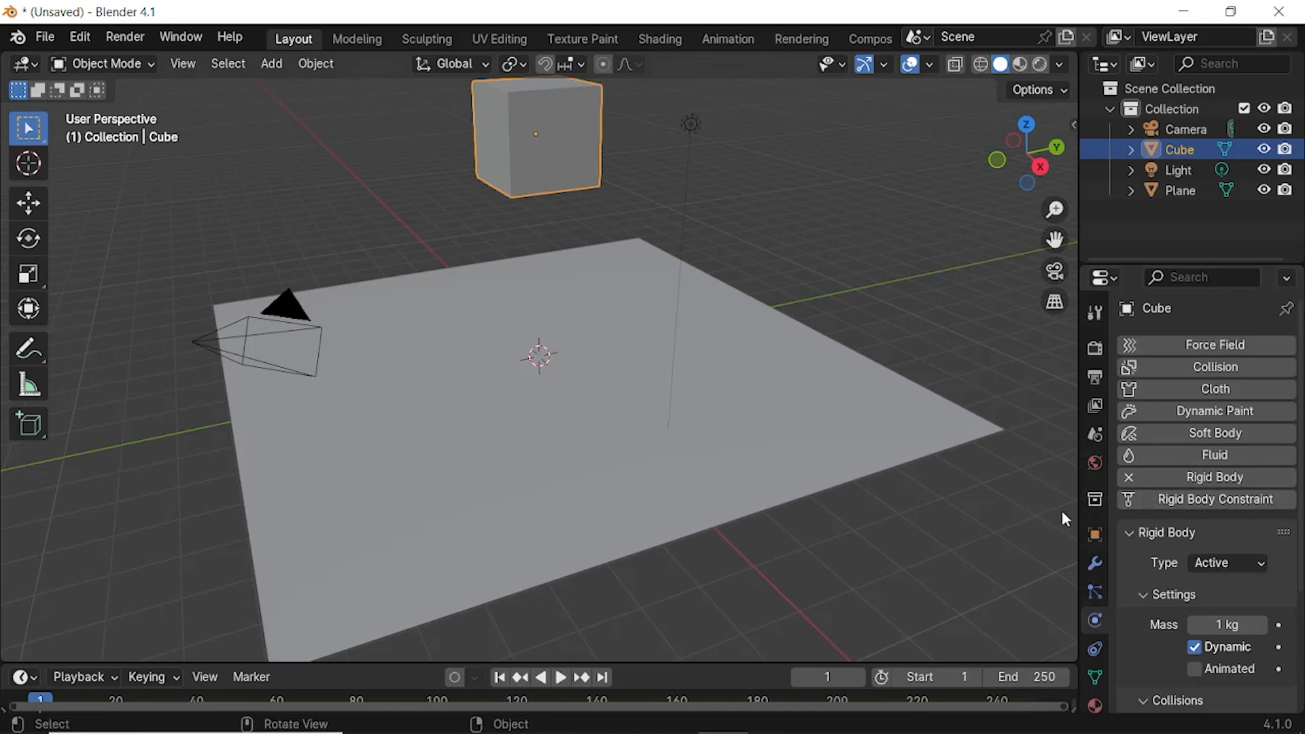
Step: Play the rigid body simulation of the cube above the plane and return to frame 0
left_click(560, 678)
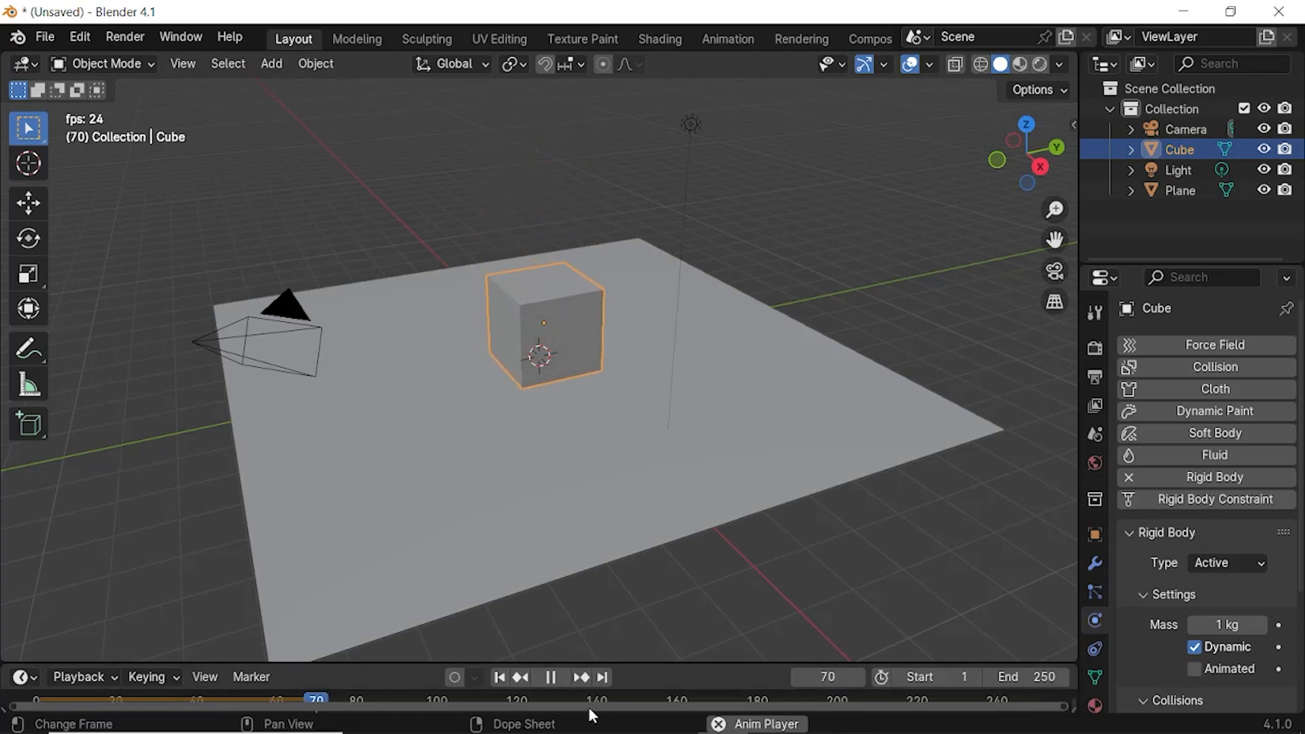
key("space")
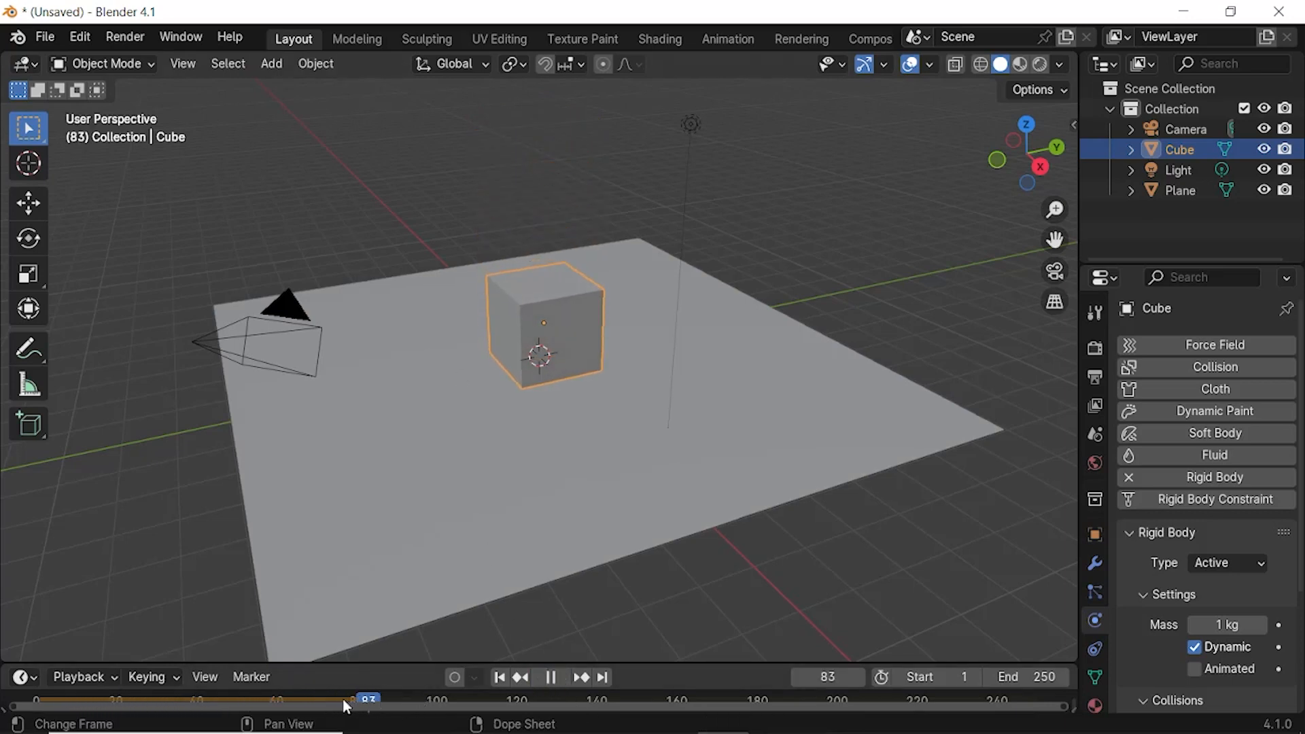
key("shift+Left")
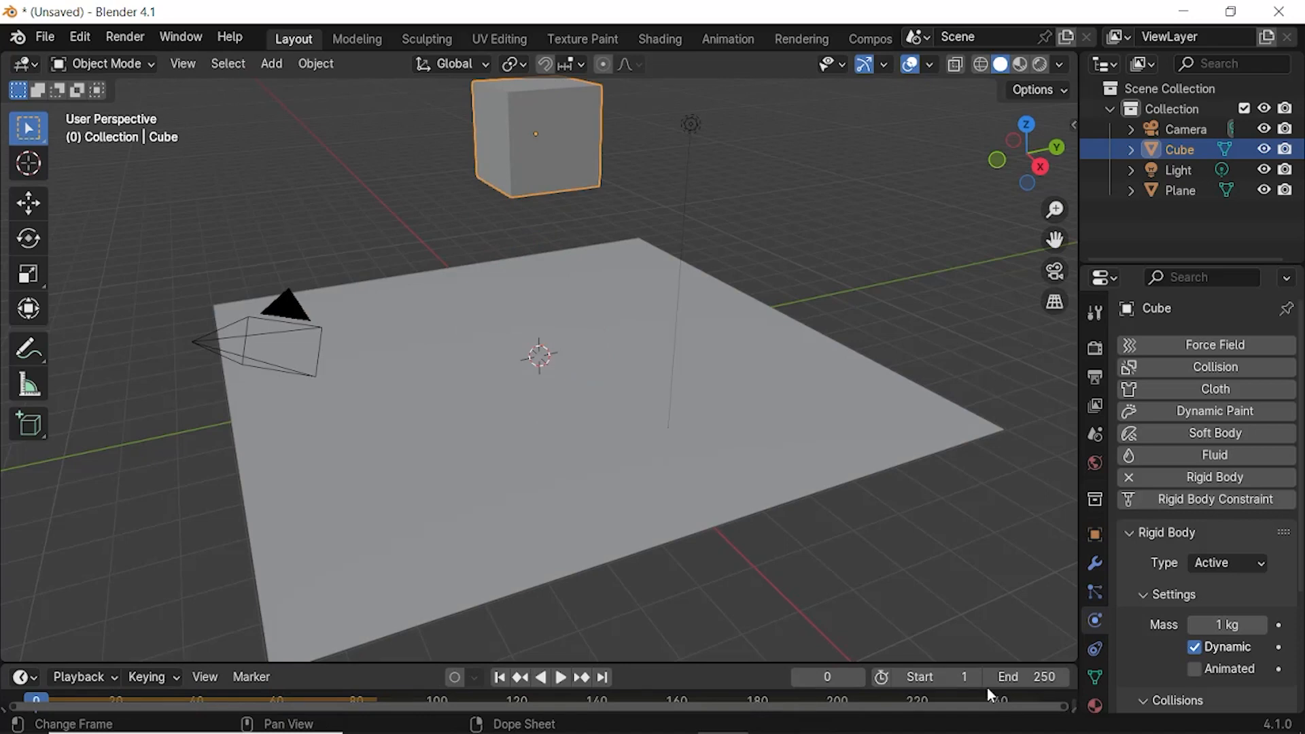
Step: Disable Rigid Body World for the scene, play the animation and rewind it to frame 0
left_click(1094, 436)
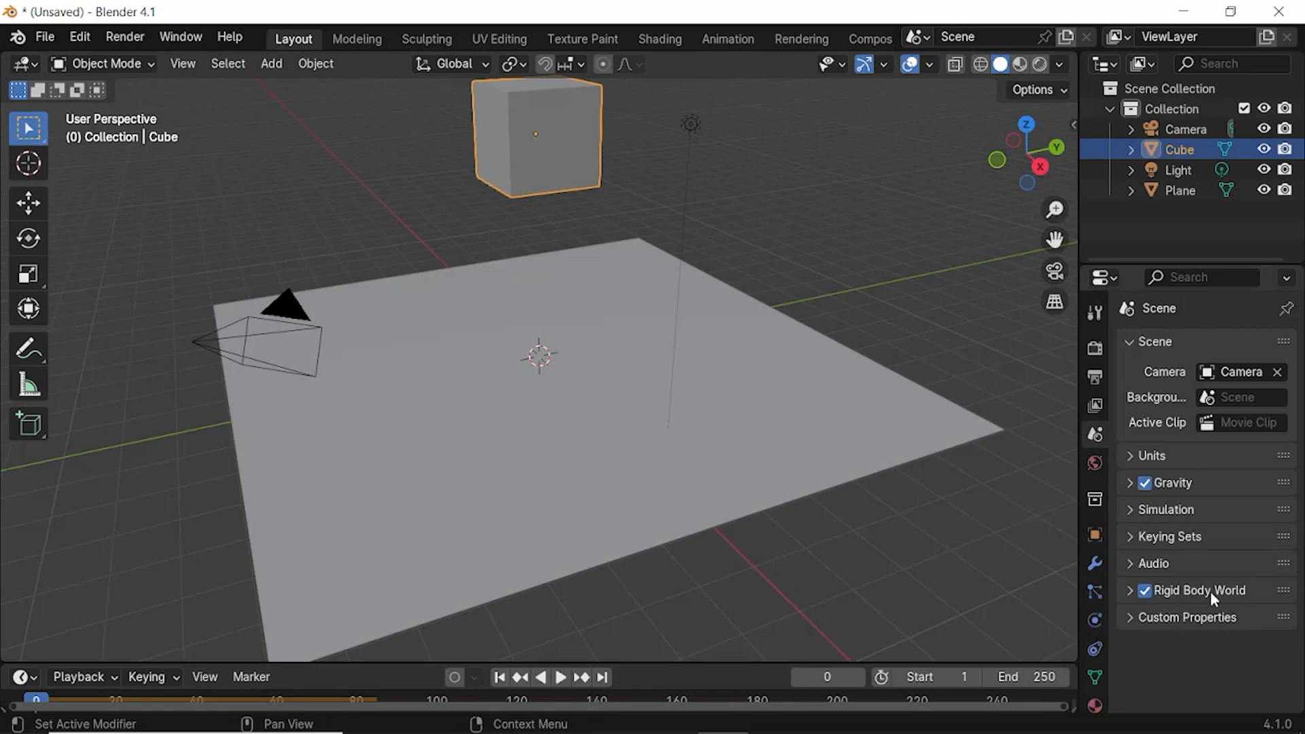
left_click(1145, 590)
left_click(558, 678)
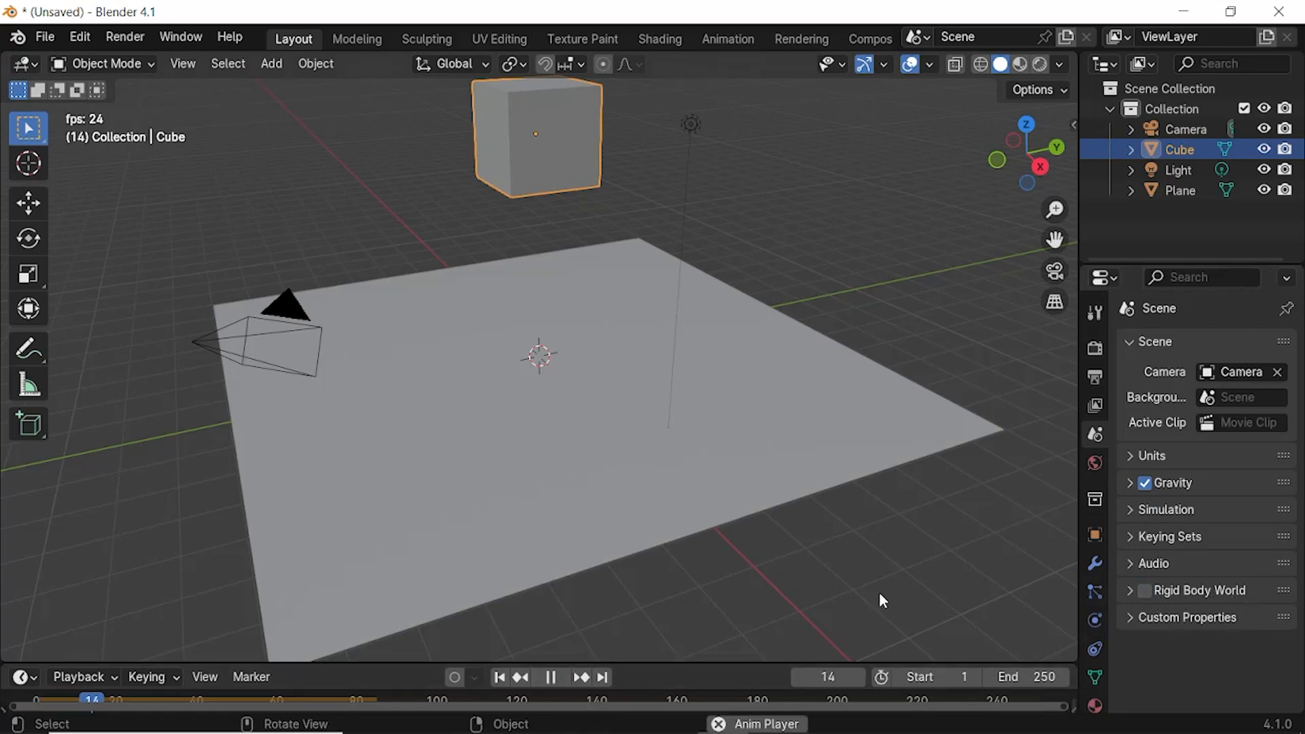
left_click(553, 677)
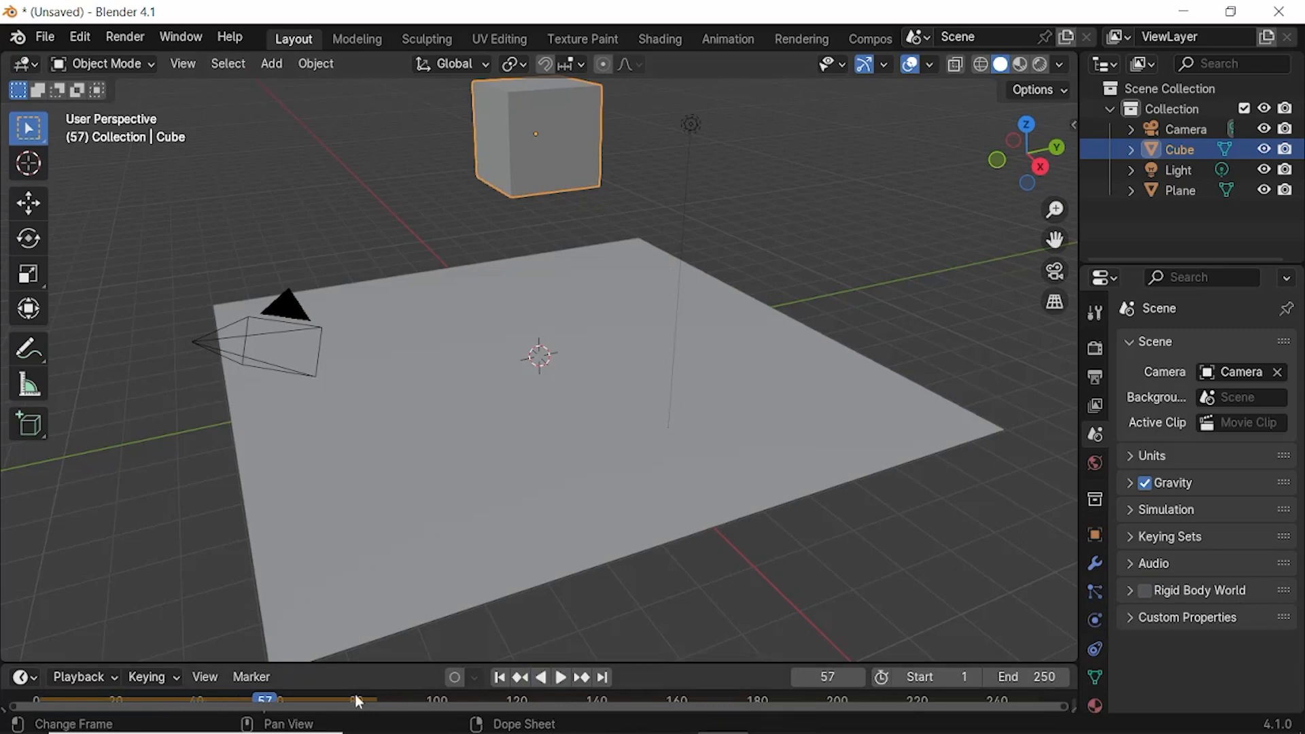
left_click_drag(263, 695, 36, 699)
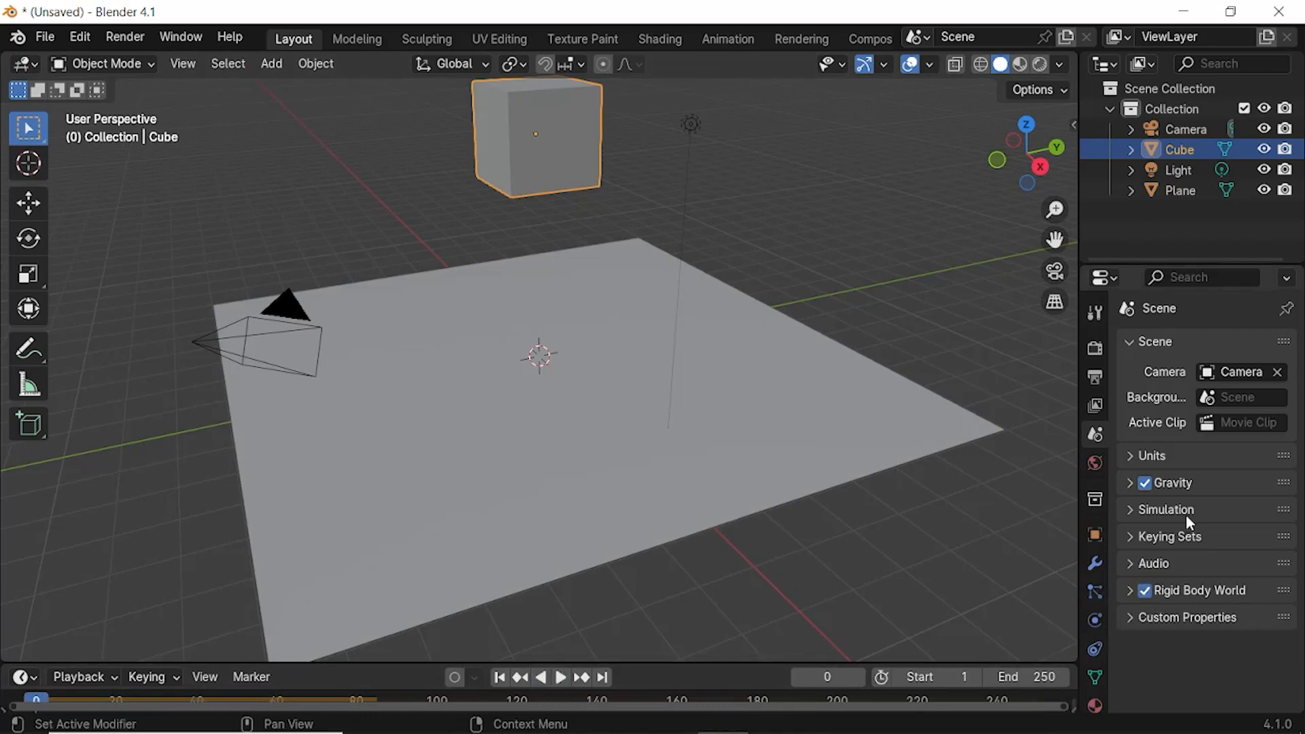
Step: Set the scene's gravity along Z to -1.5 m/s²
left_click(1130, 483)
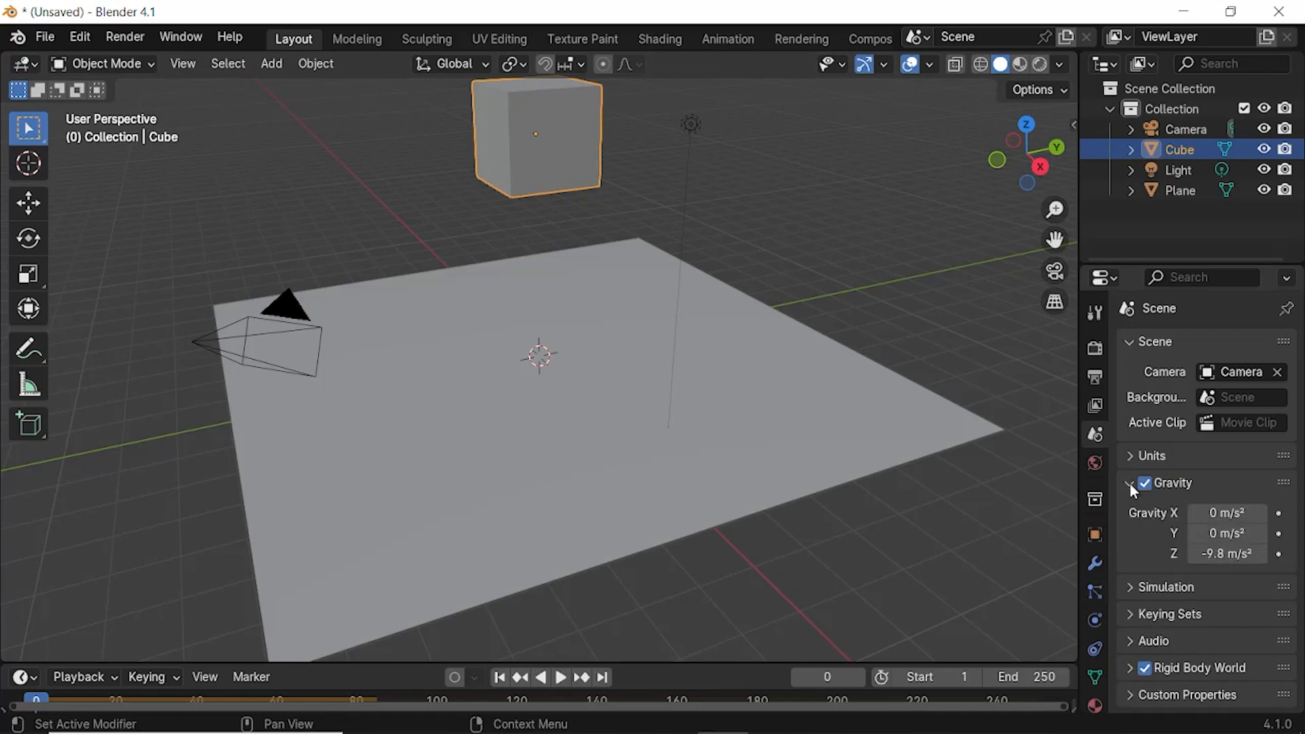
left_click(1214, 555)
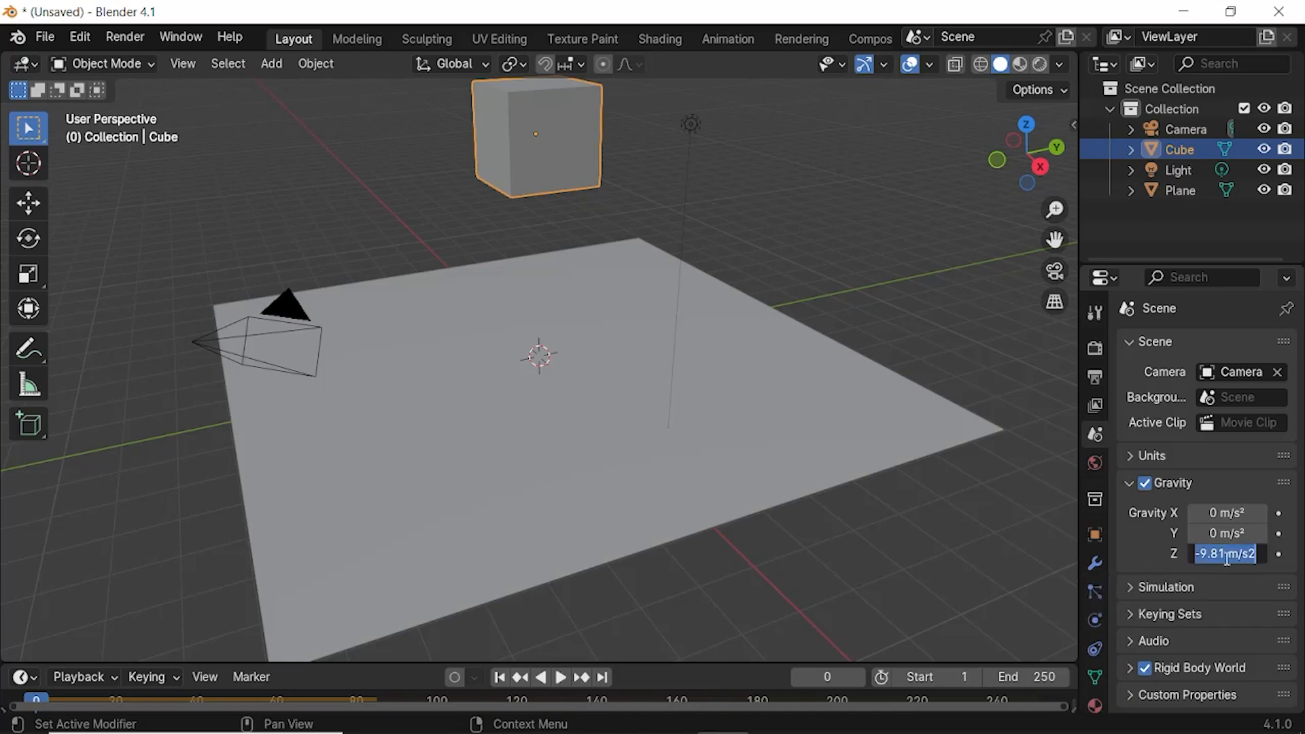
left_click_drag(1227, 560, 1198, 558)
type("-1.5")
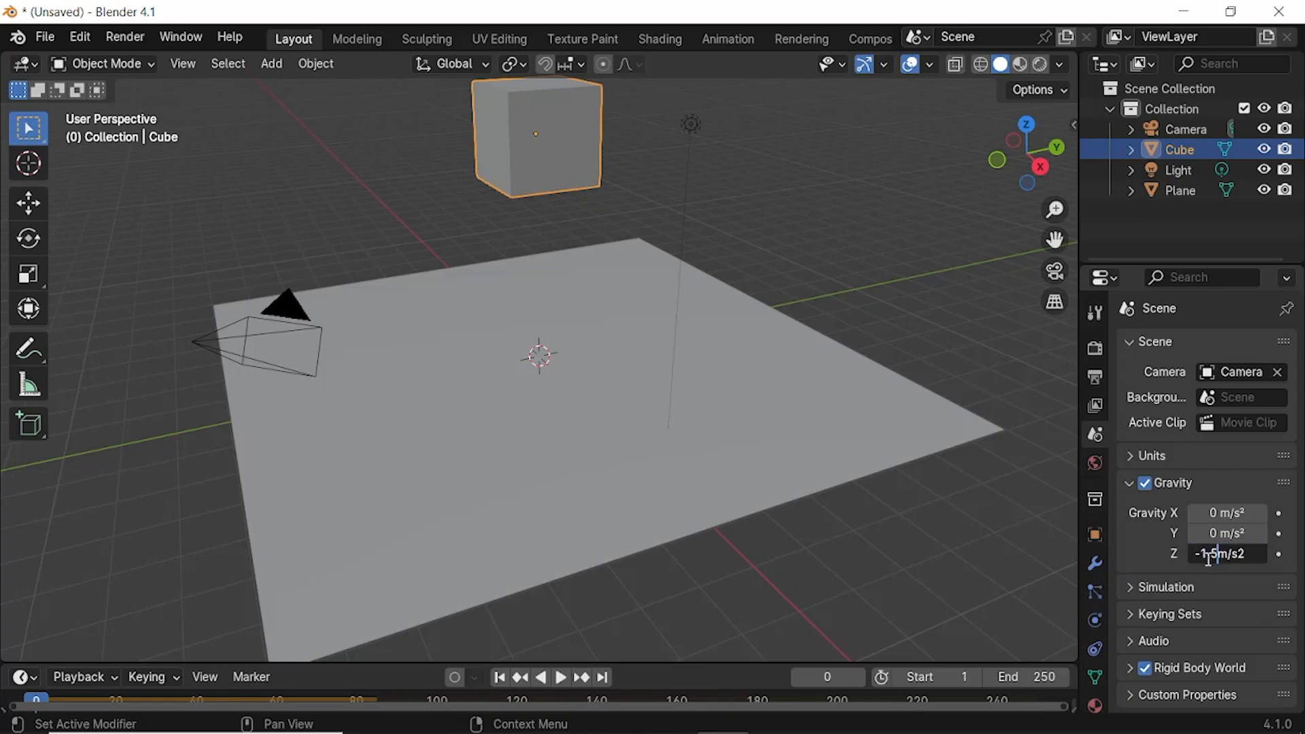
key("Return")
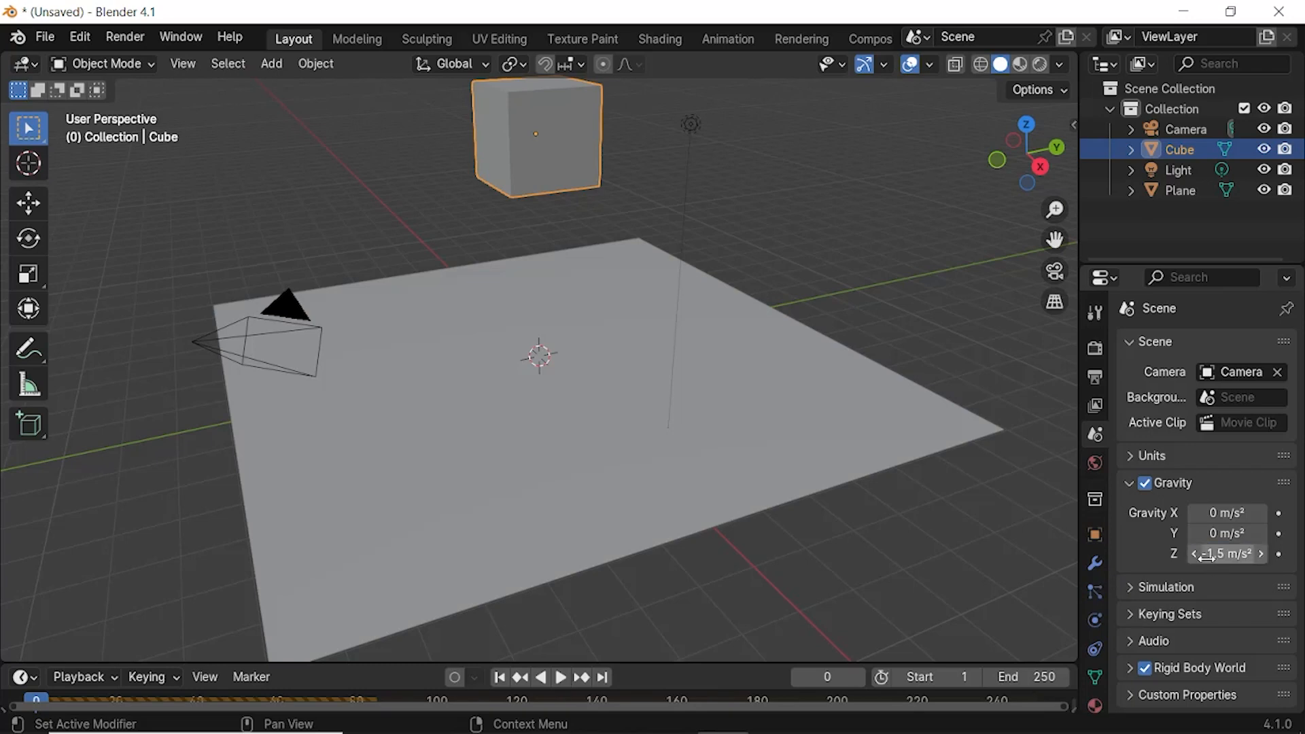
Step: Play the cube's fall under the reduced gravity, stop it and rewind to frame 0
left_click(562, 678)
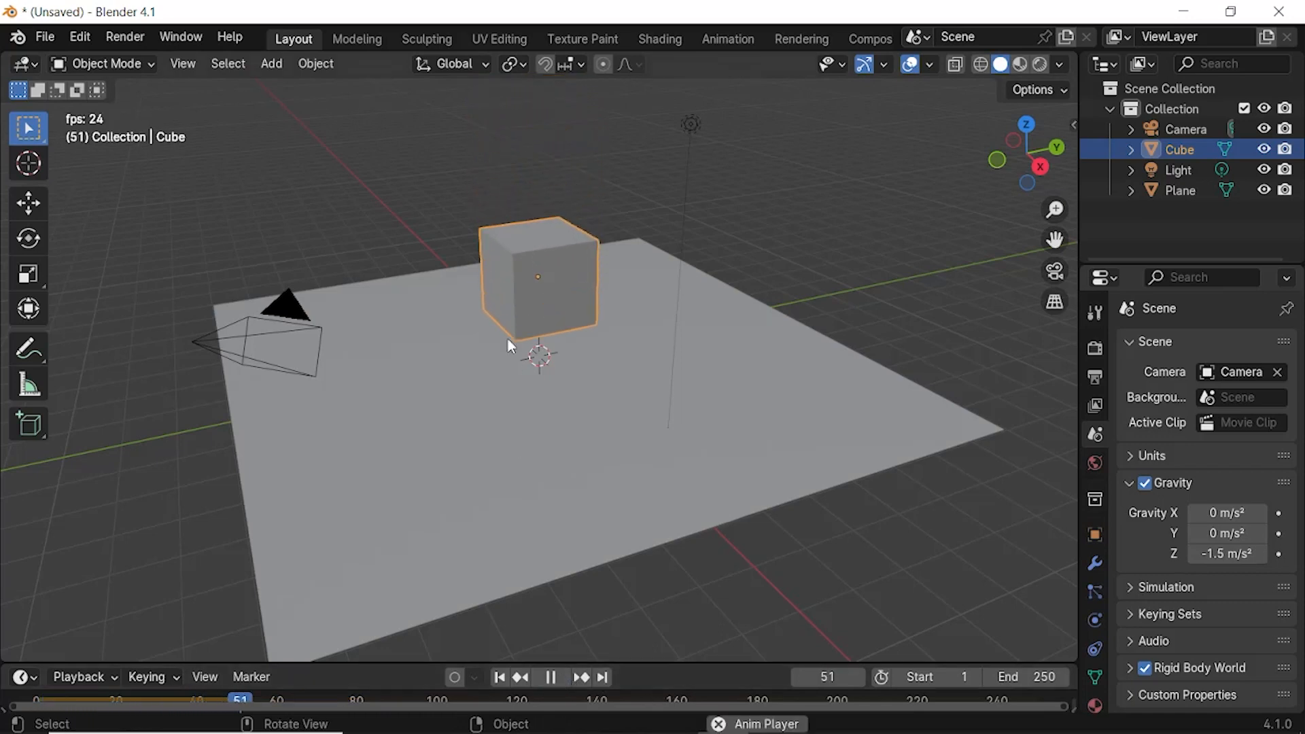
left_click(551, 678)
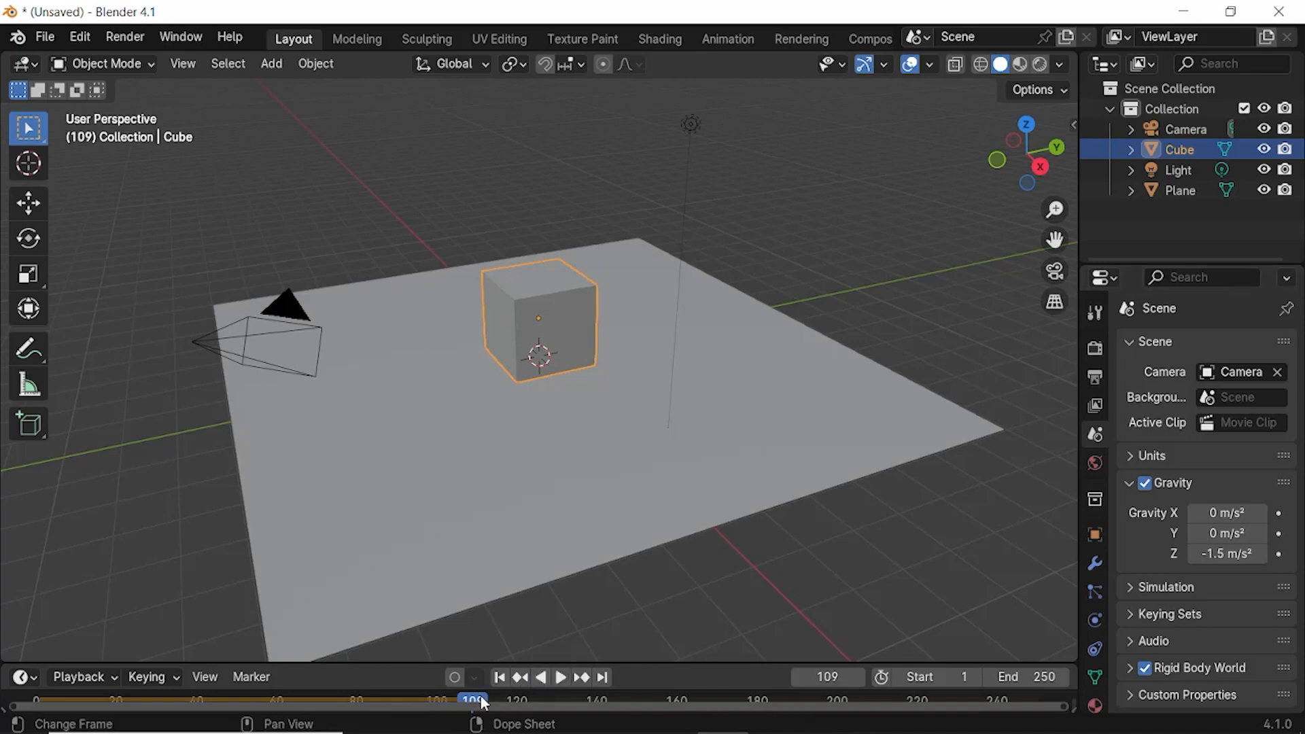
left_click_drag(483, 701, 30, 702)
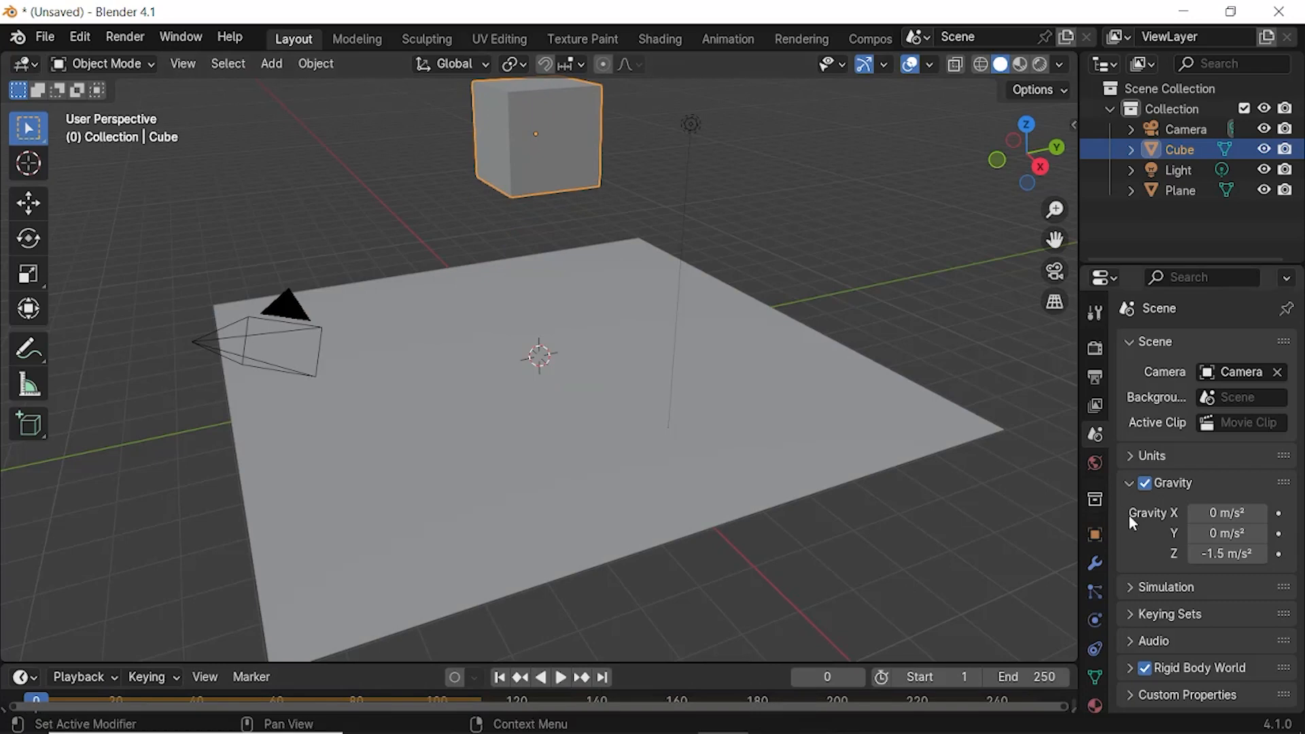
Step: Set the scene's gravity along Z to 0 m/s² and play the simulation before pausing it
left_click(1219, 554)
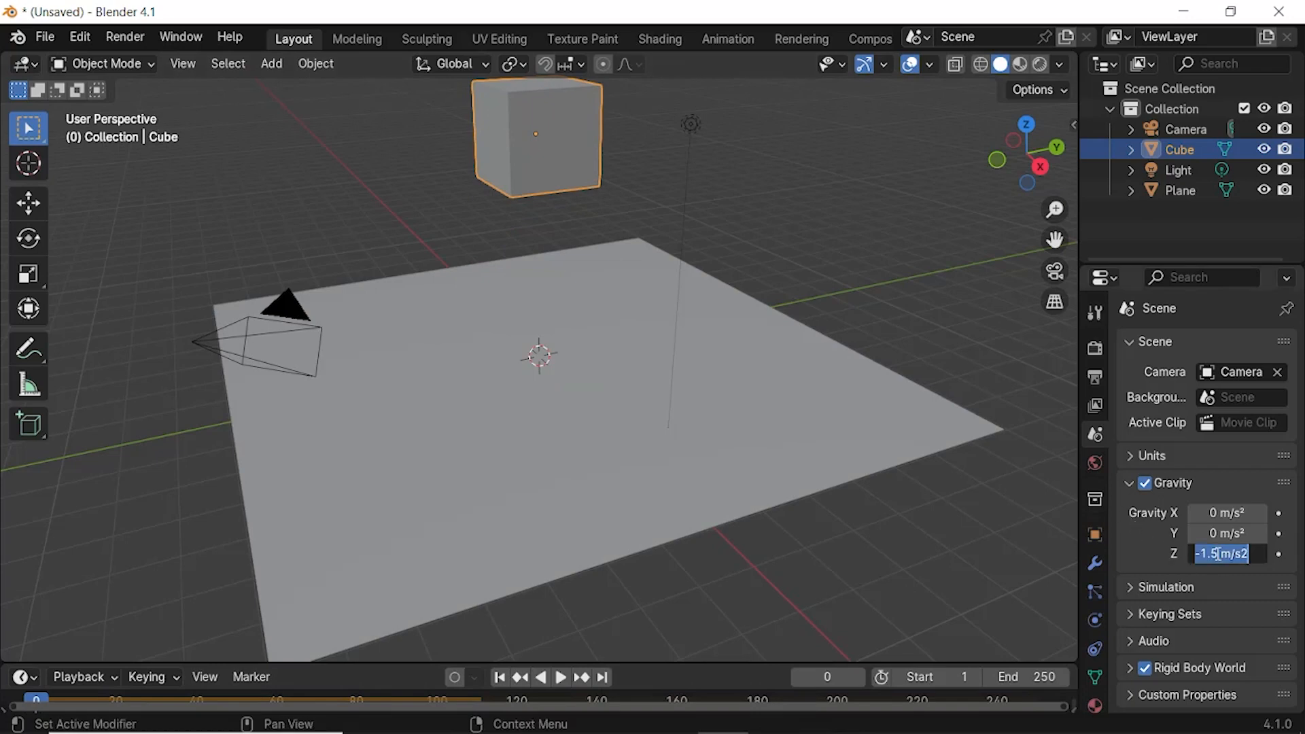
type("0")
key("Return")
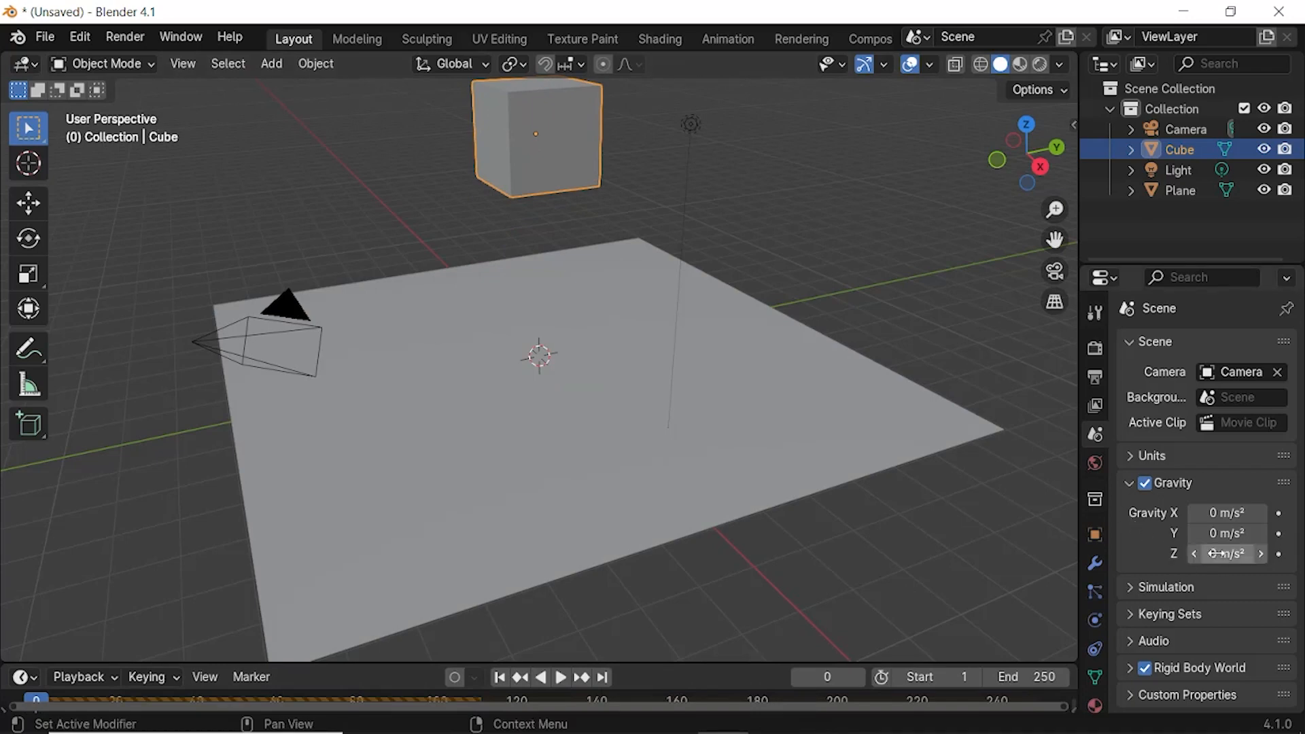
left_click(560, 677)
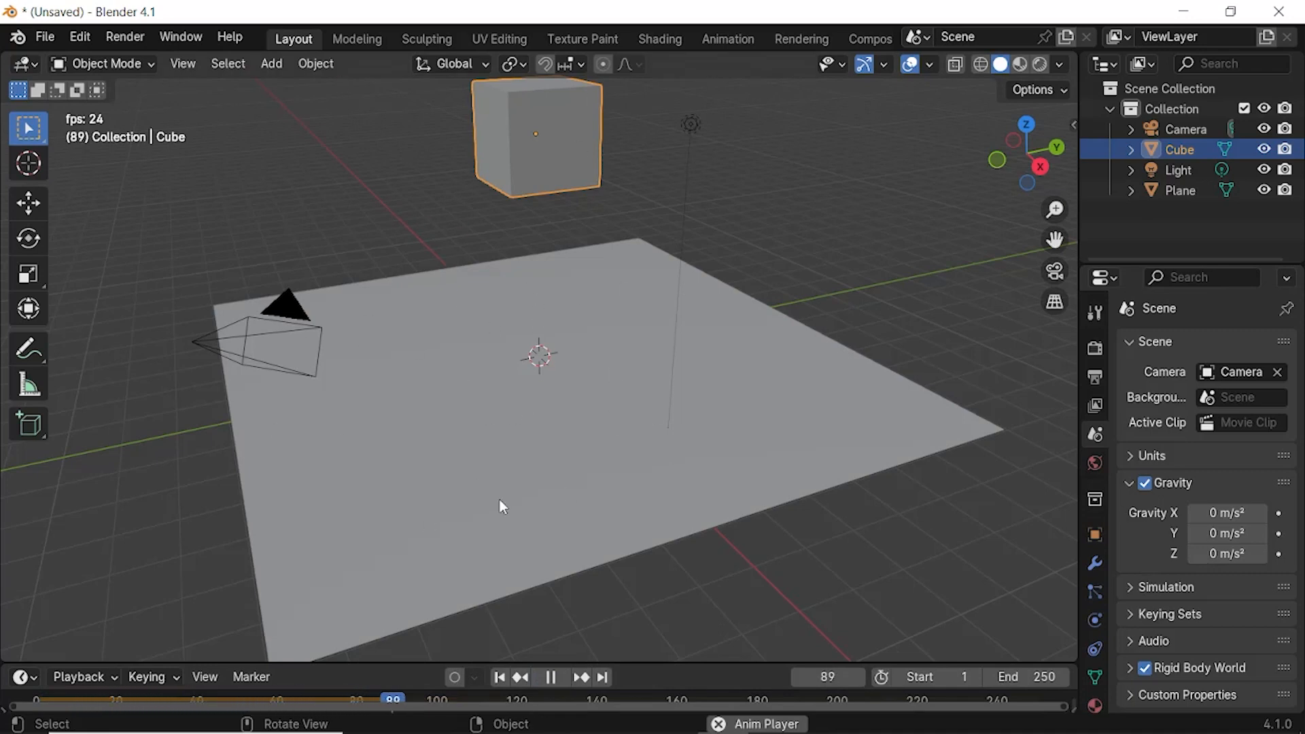
key("space")
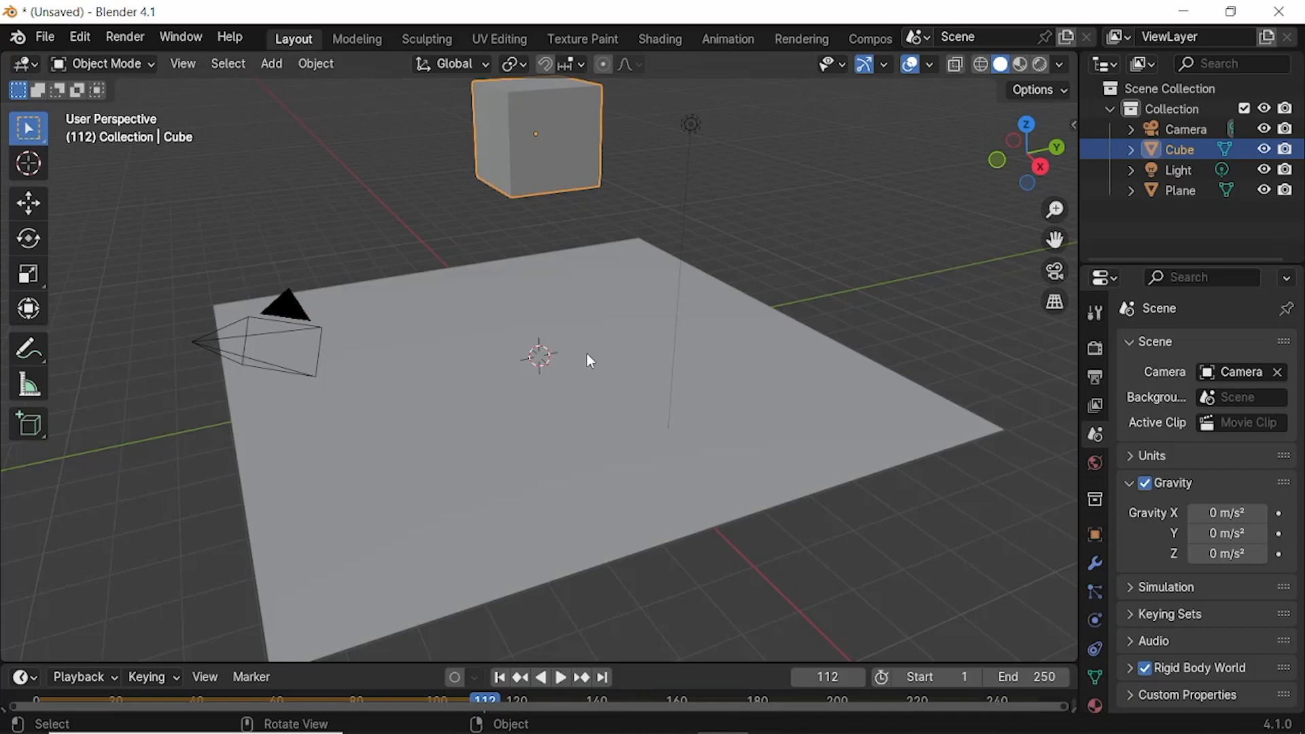
Step: Set the scene's gravity along X to 5 m/s², play the simulation, stop it and rewind the timeline to the start
left_click(1216, 512)
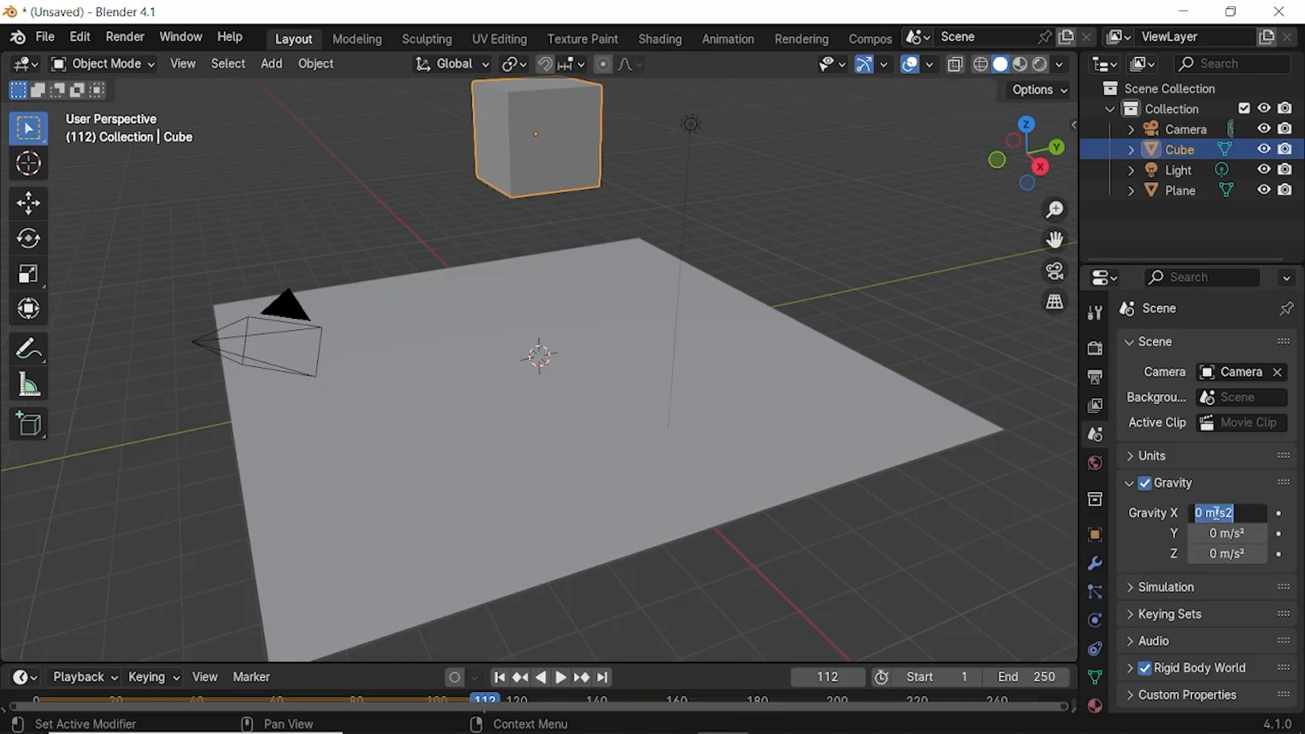
type("-5")
key("Return")
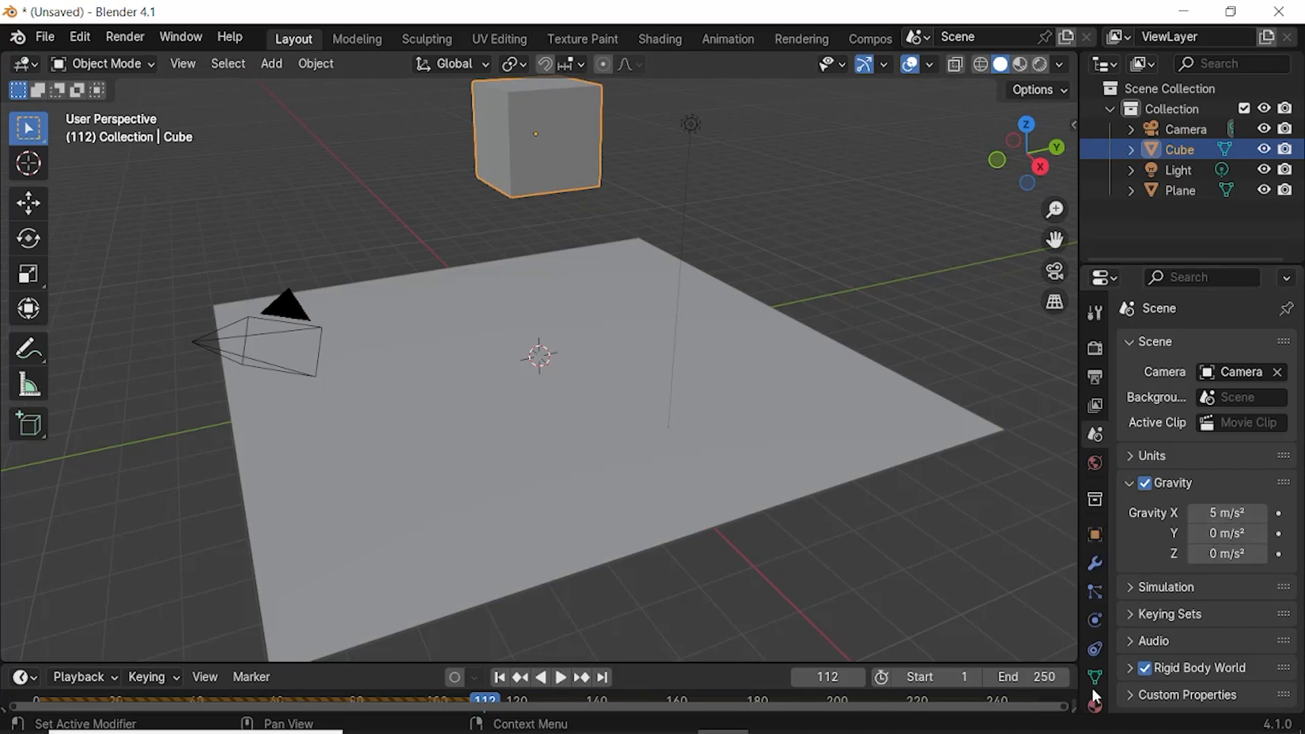
left_click(559, 677)
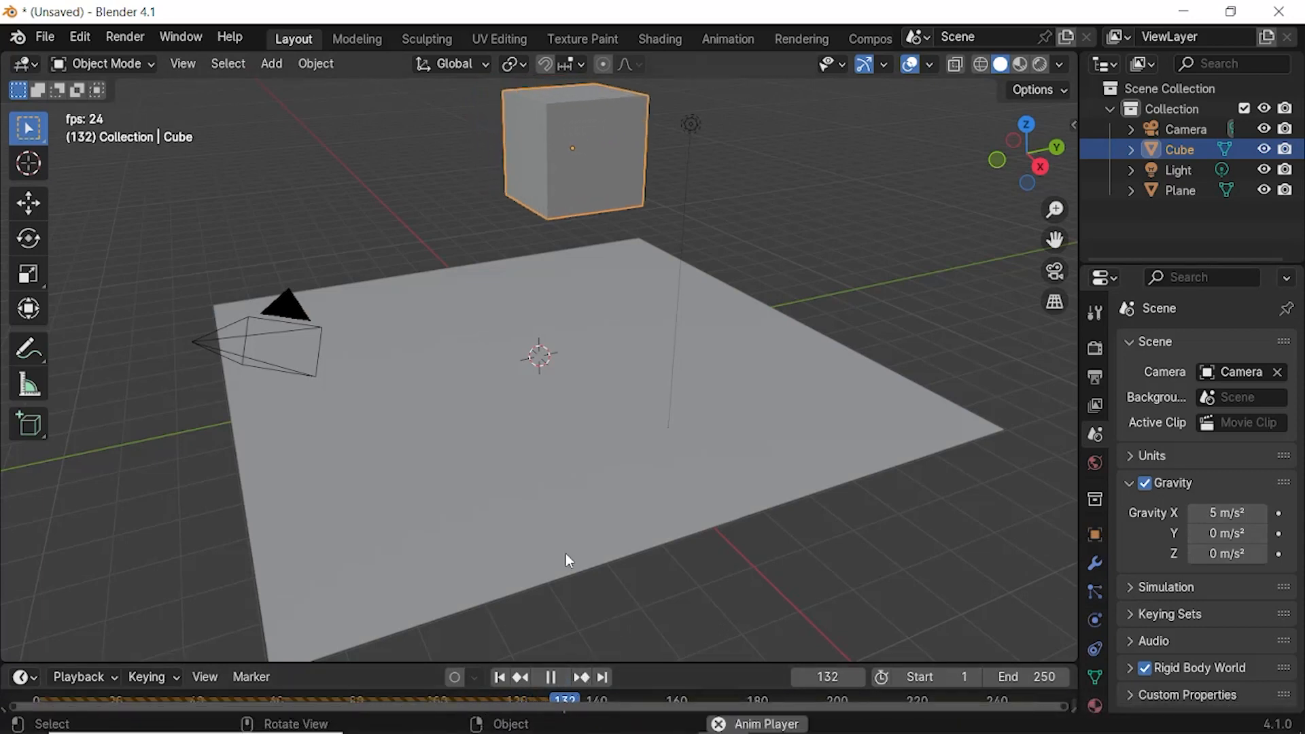
left_click(556, 677)
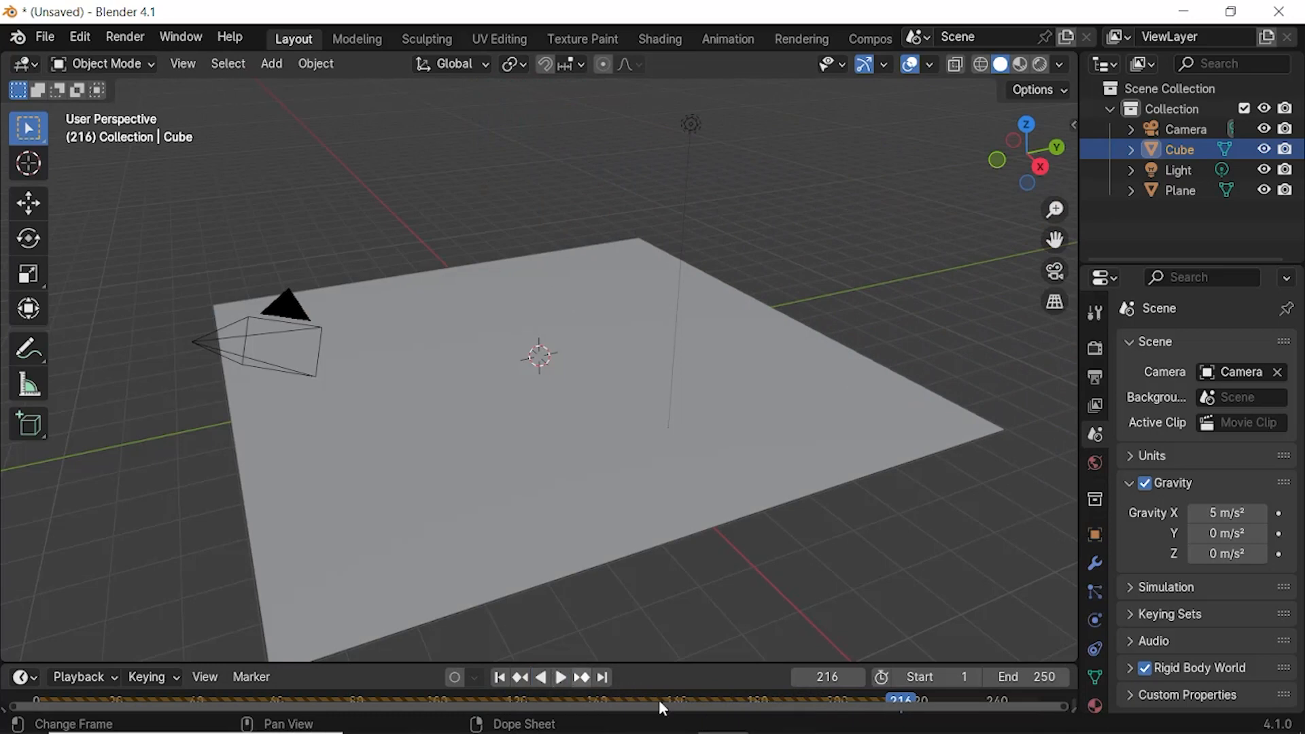
left_click_drag(896, 697, 14, 654)
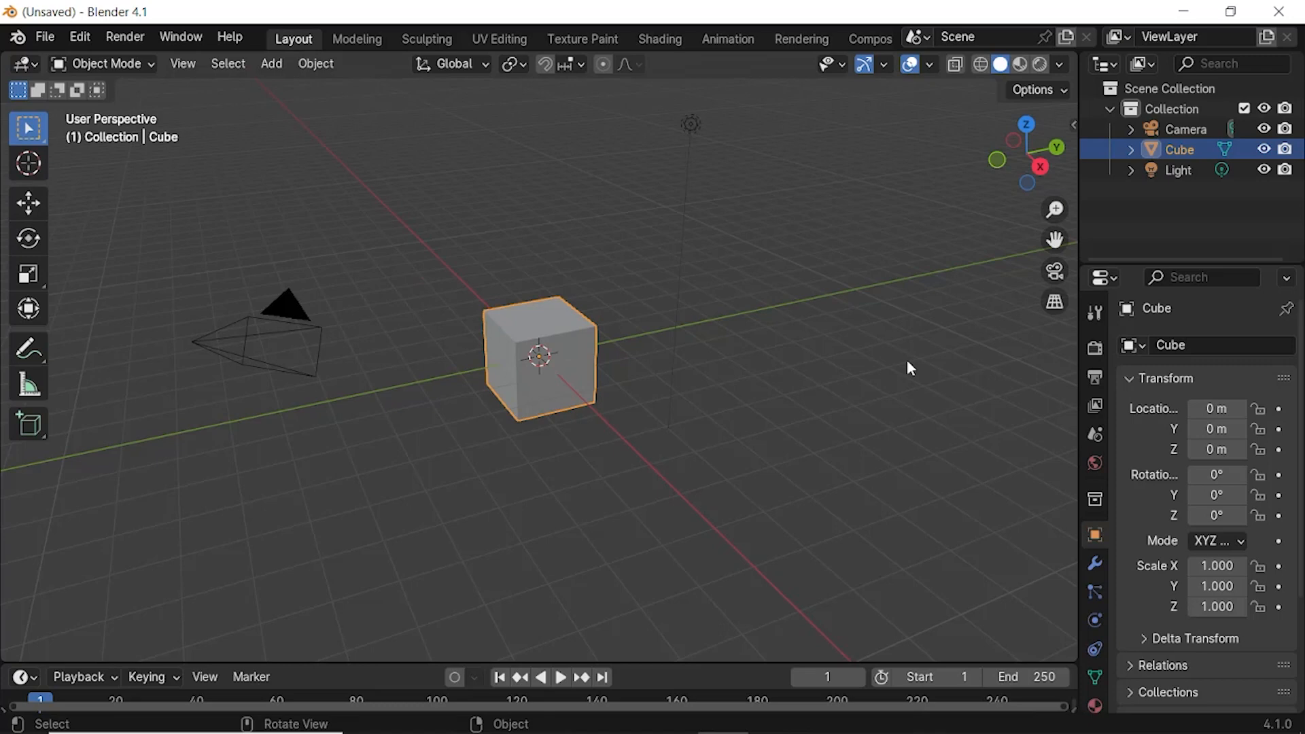
Step: Add a mesh plane to the new scene and scale it uniformly to about 6.83
left_click(272, 65)
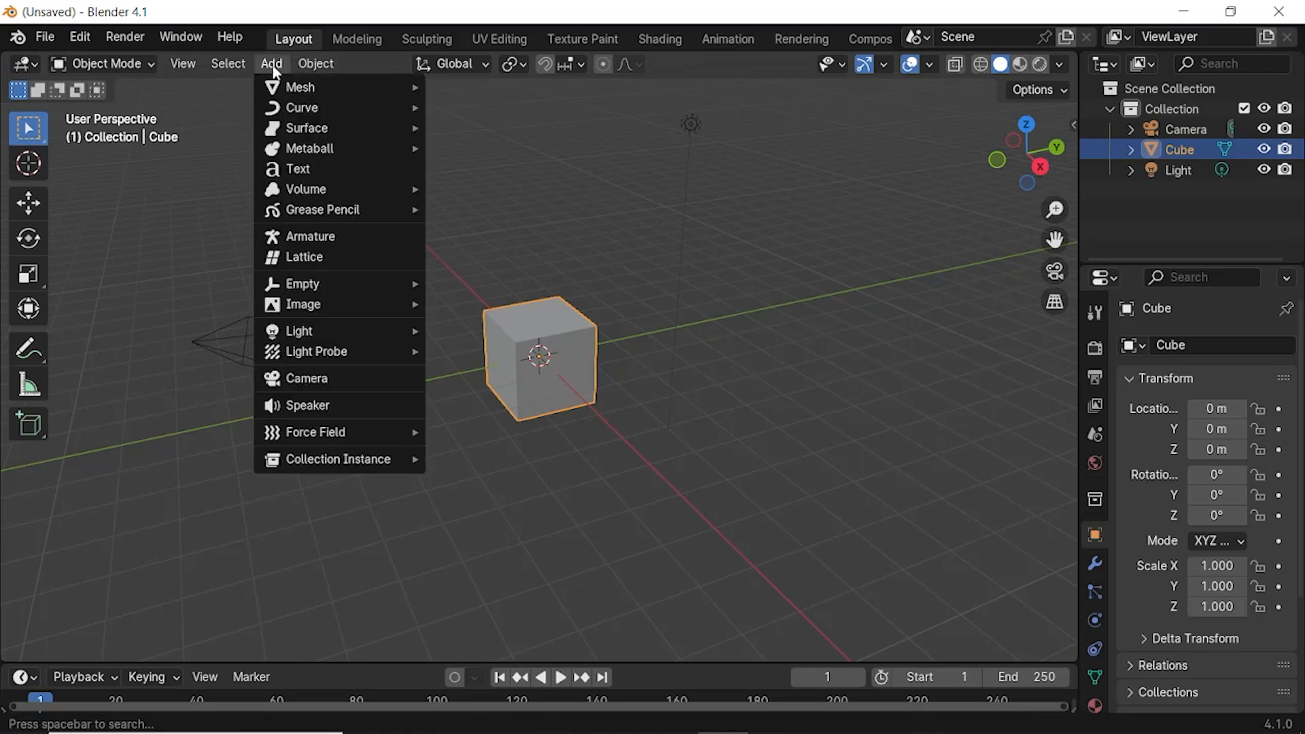
mouse_move(280, 86)
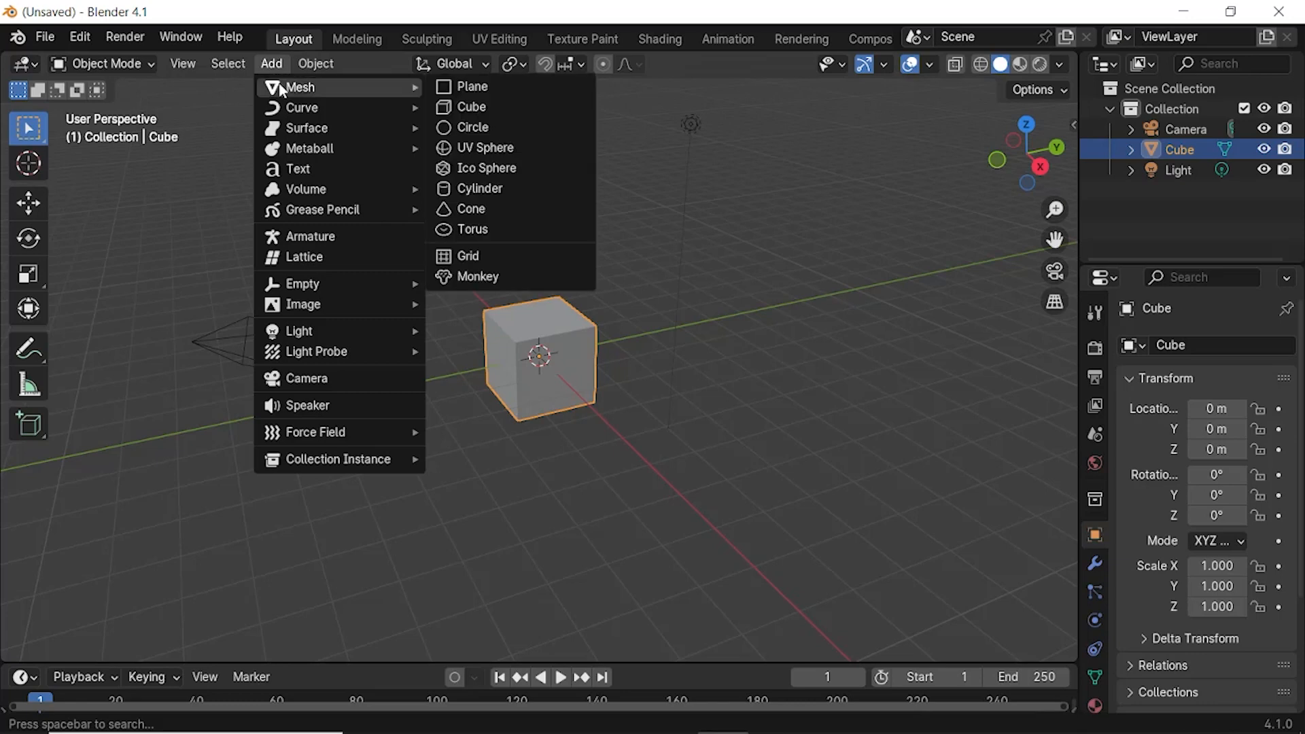
left_click(468, 91)
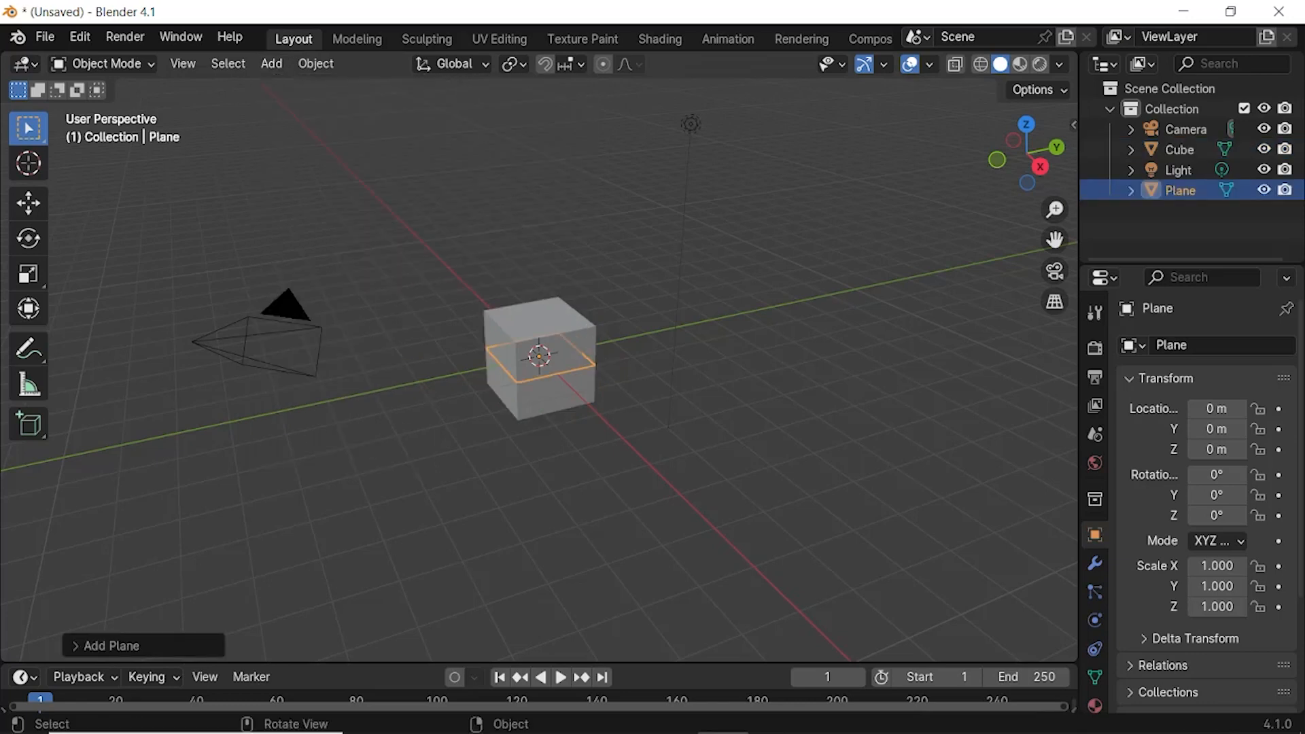
key("s")
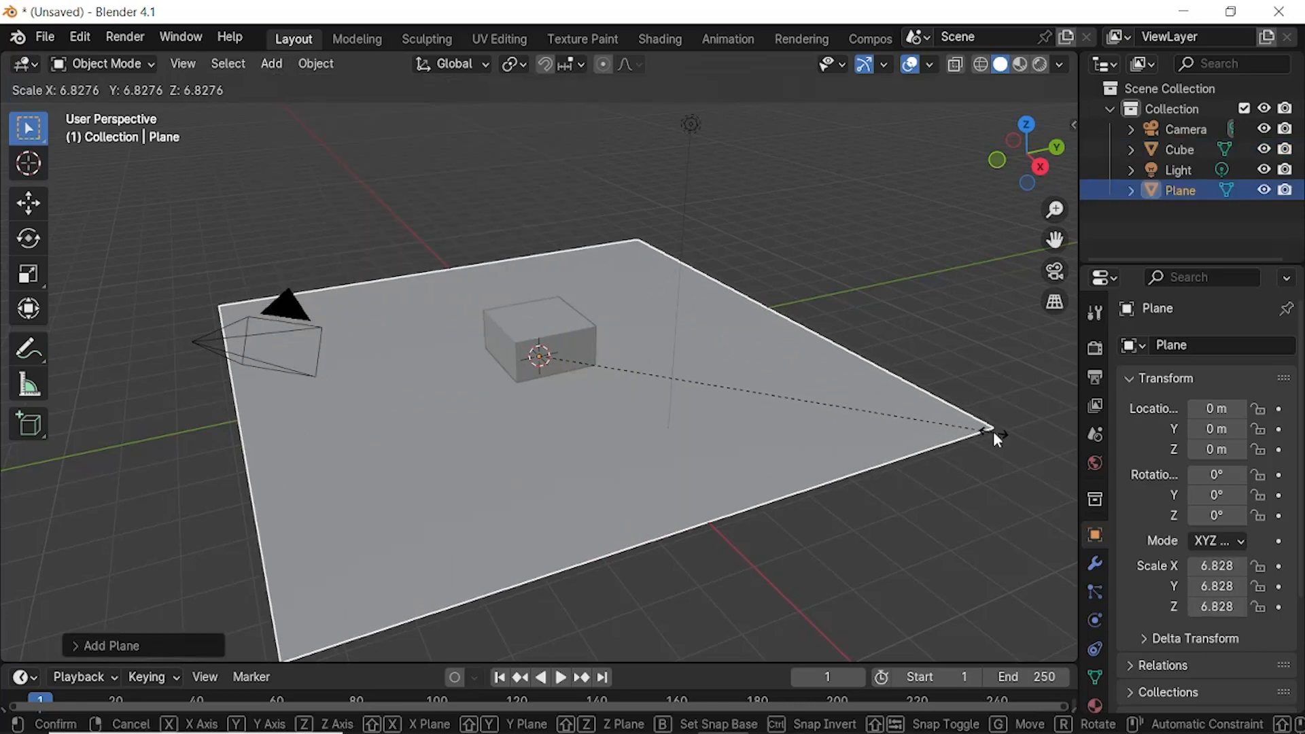
left_click(993, 433)
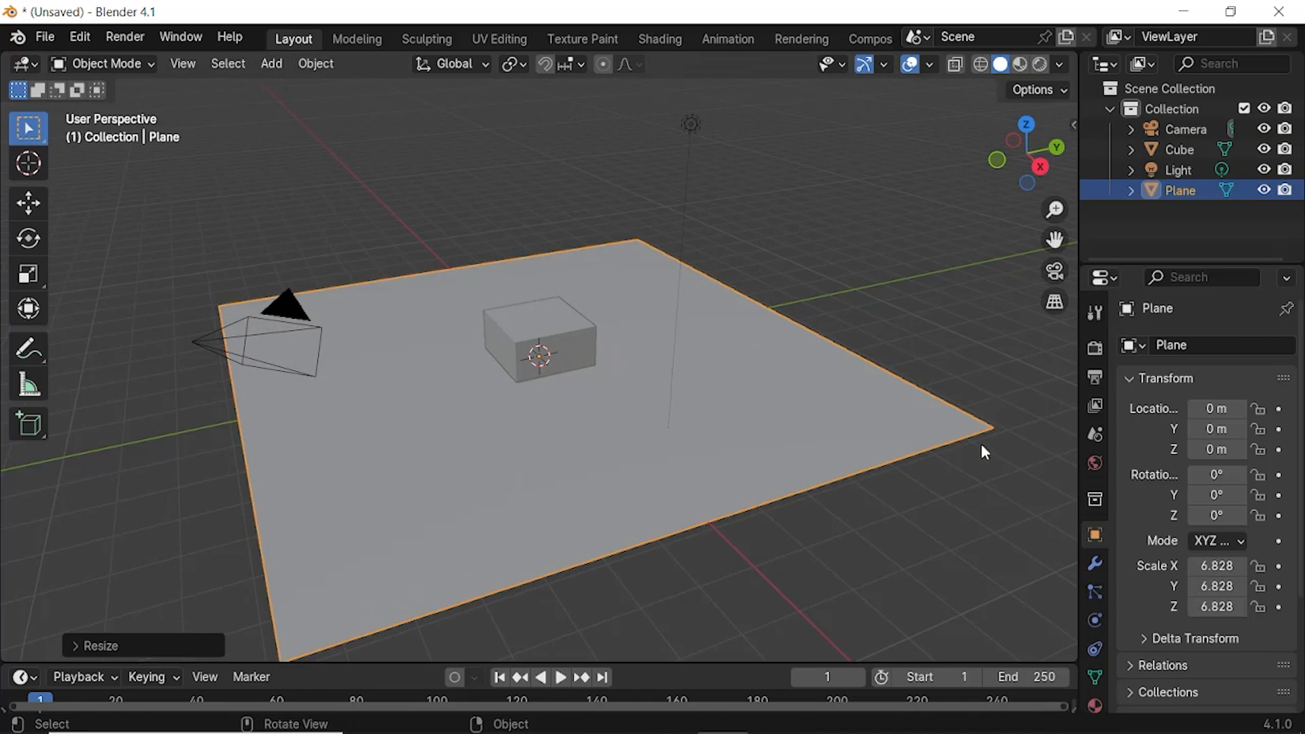
Step: Create a new material for the plane and set its base color to a dark magenta
left_click(1095, 705)
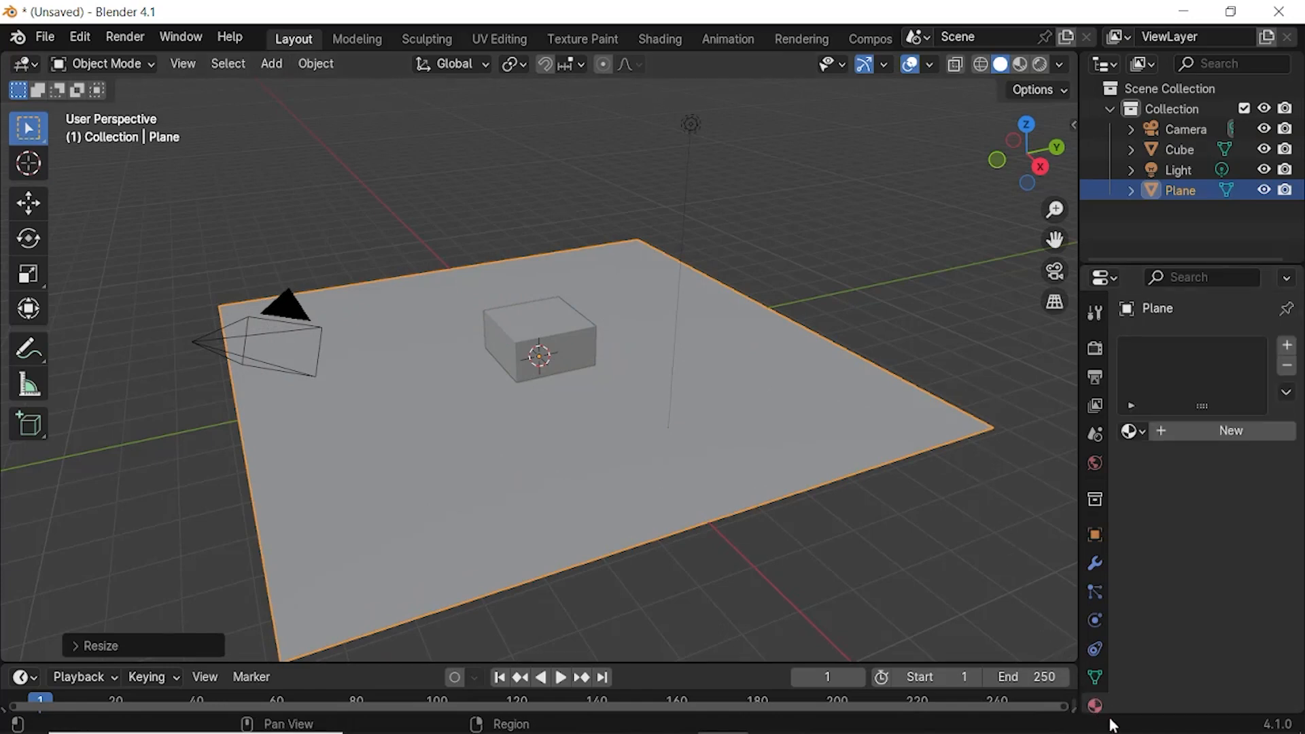
left_click(1192, 432)
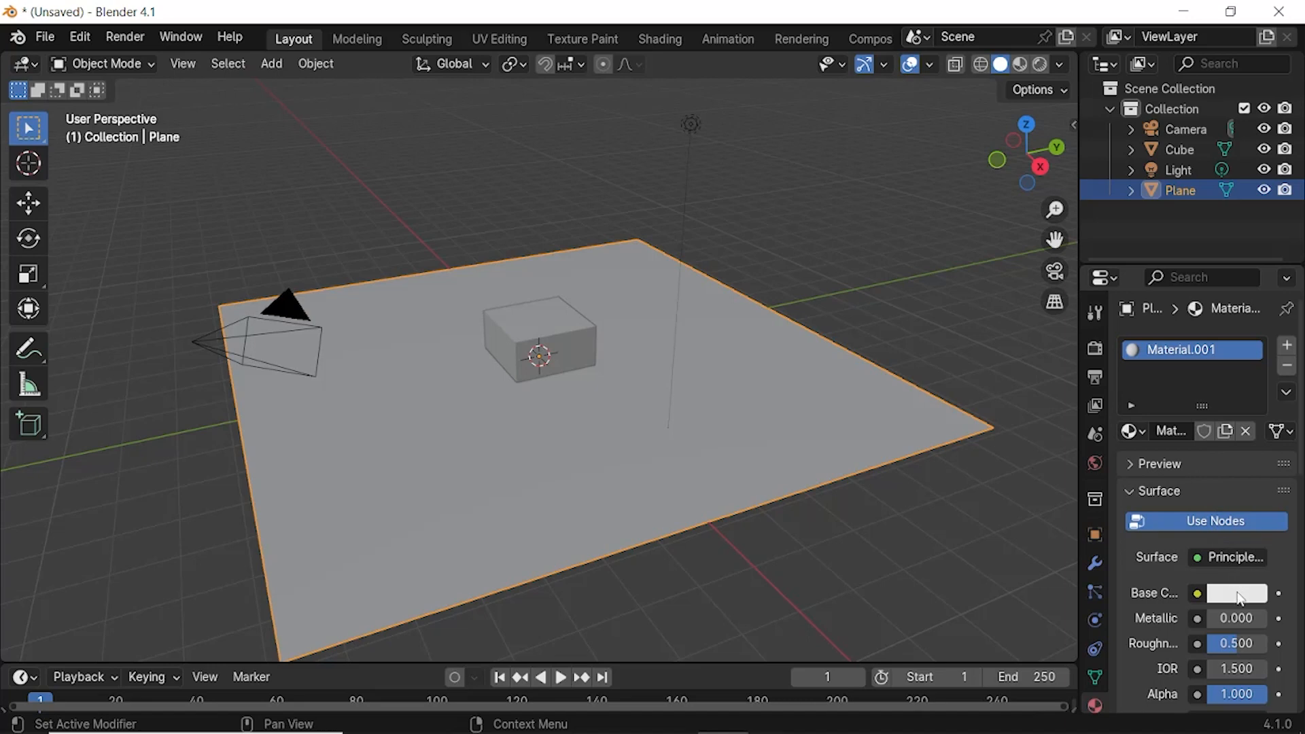
left_click(1238, 594)
left_click_drag(1186, 430, 1198, 433)
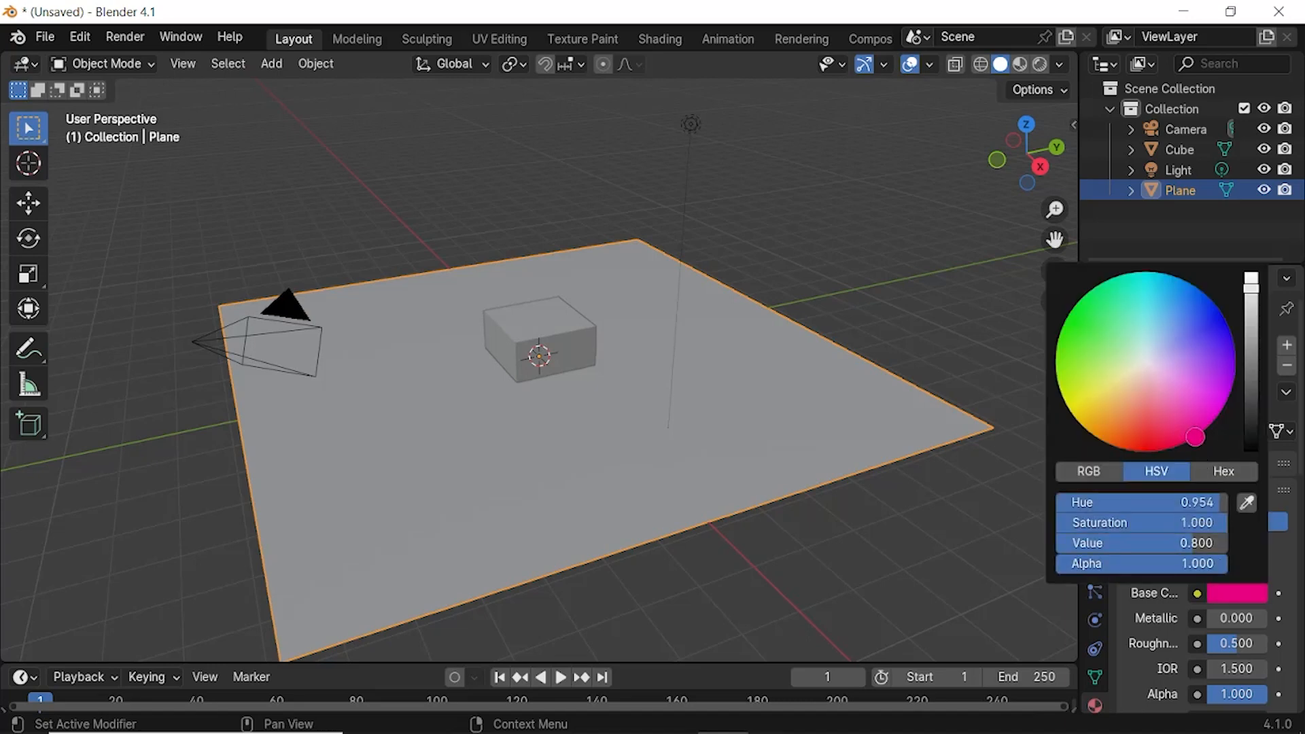
left_click(1251, 397)
left_click_drag(1251, 396, 1250, 394)
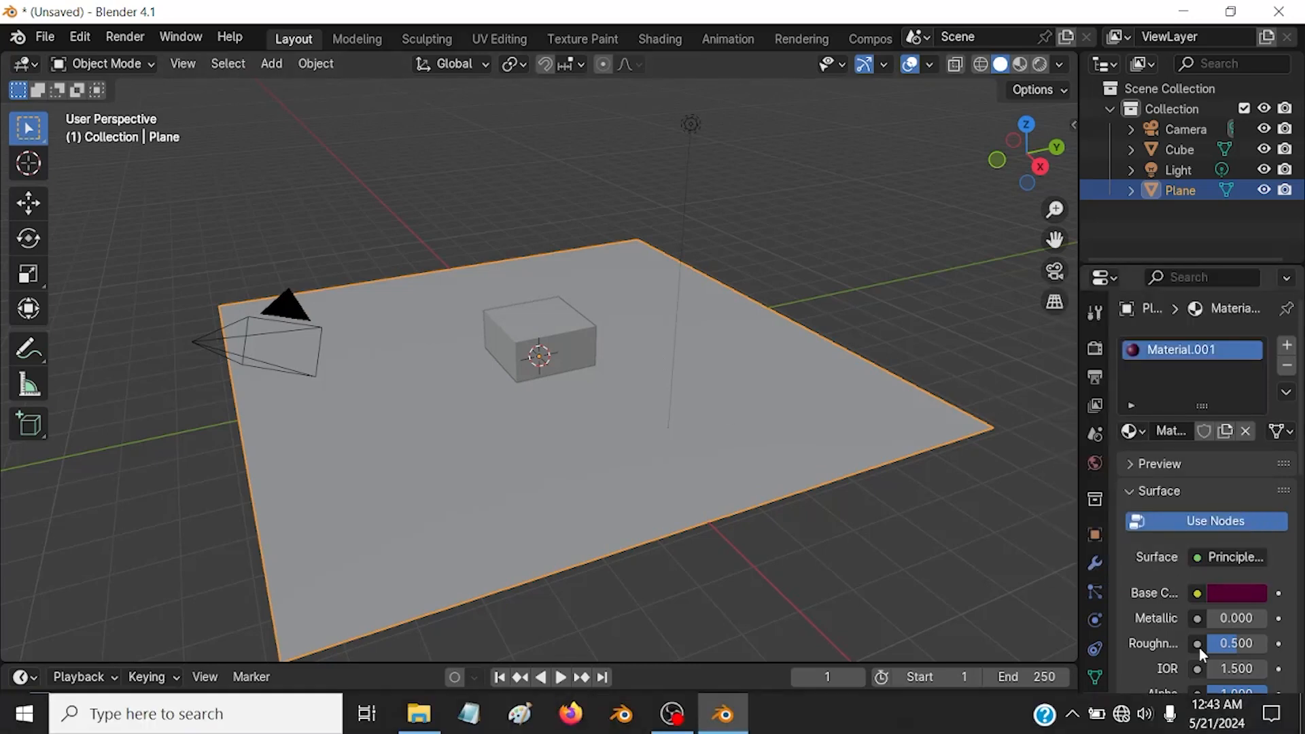
Step: Add Rigid Body physics to the plane and set its type to Passive
left_click(1100, 620)
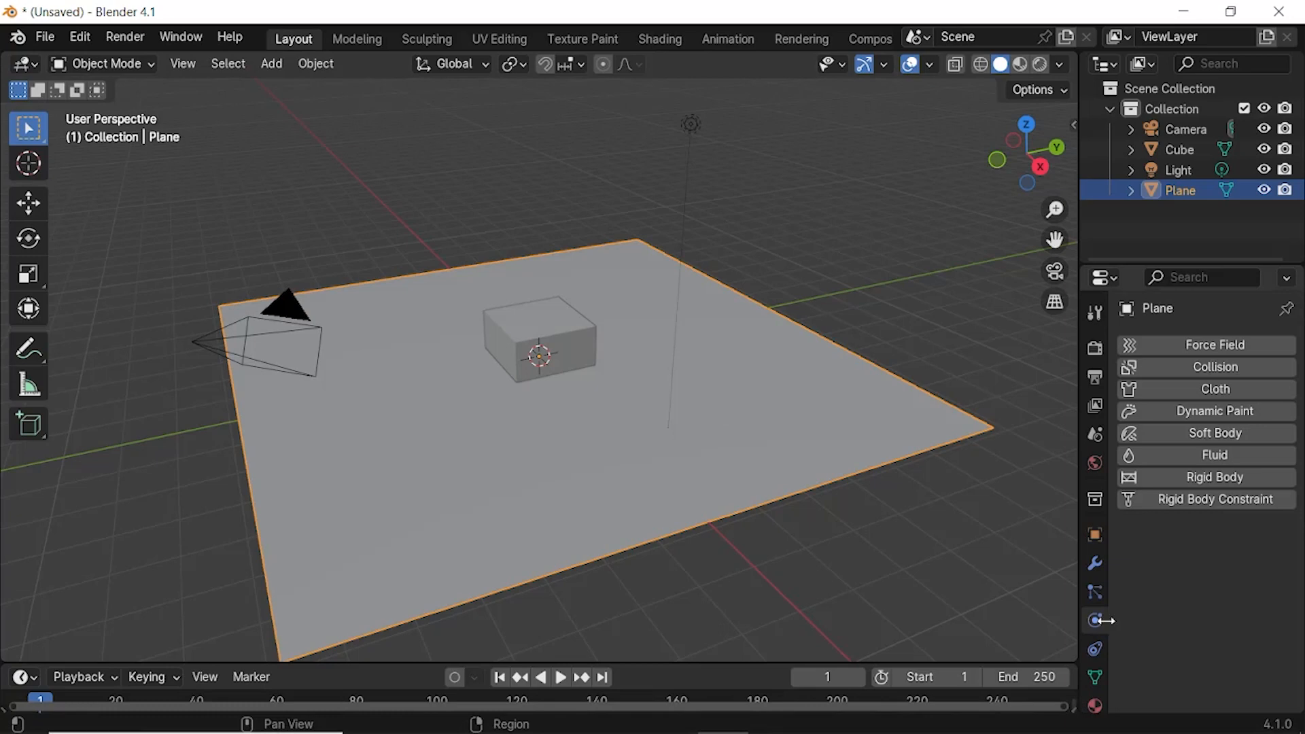
left_click(1198, 479)
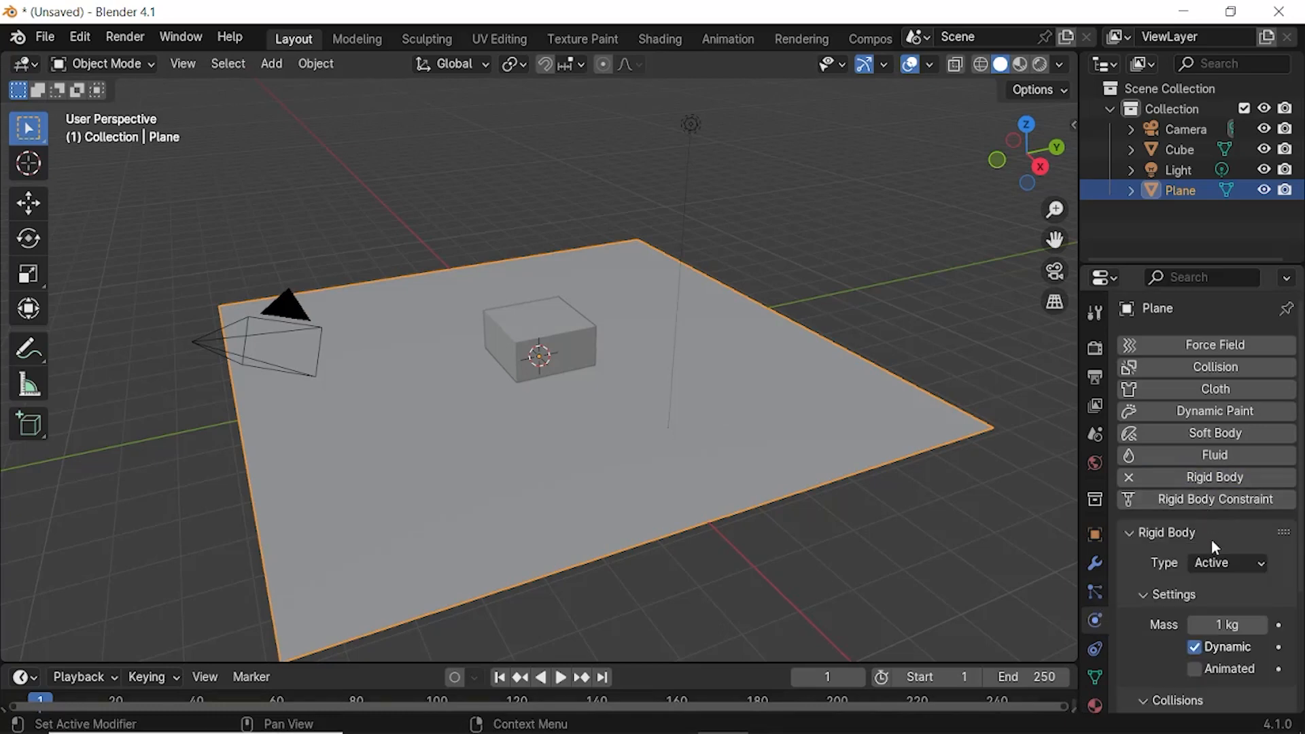
left_click(1219, 566)
left_click(1213, 605)
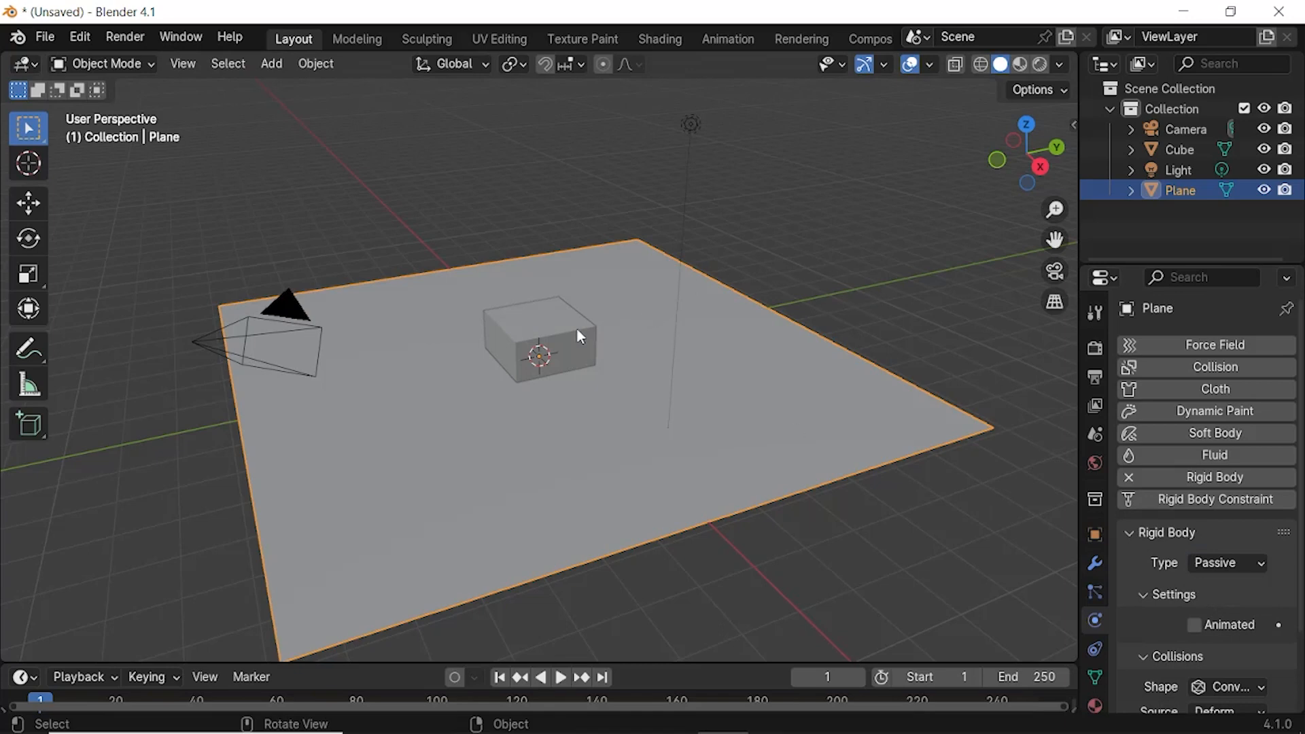
Step: Move the cube up along Z until it stands on the plane, and scale it to about 0.6 along X
left_click(541, 329)
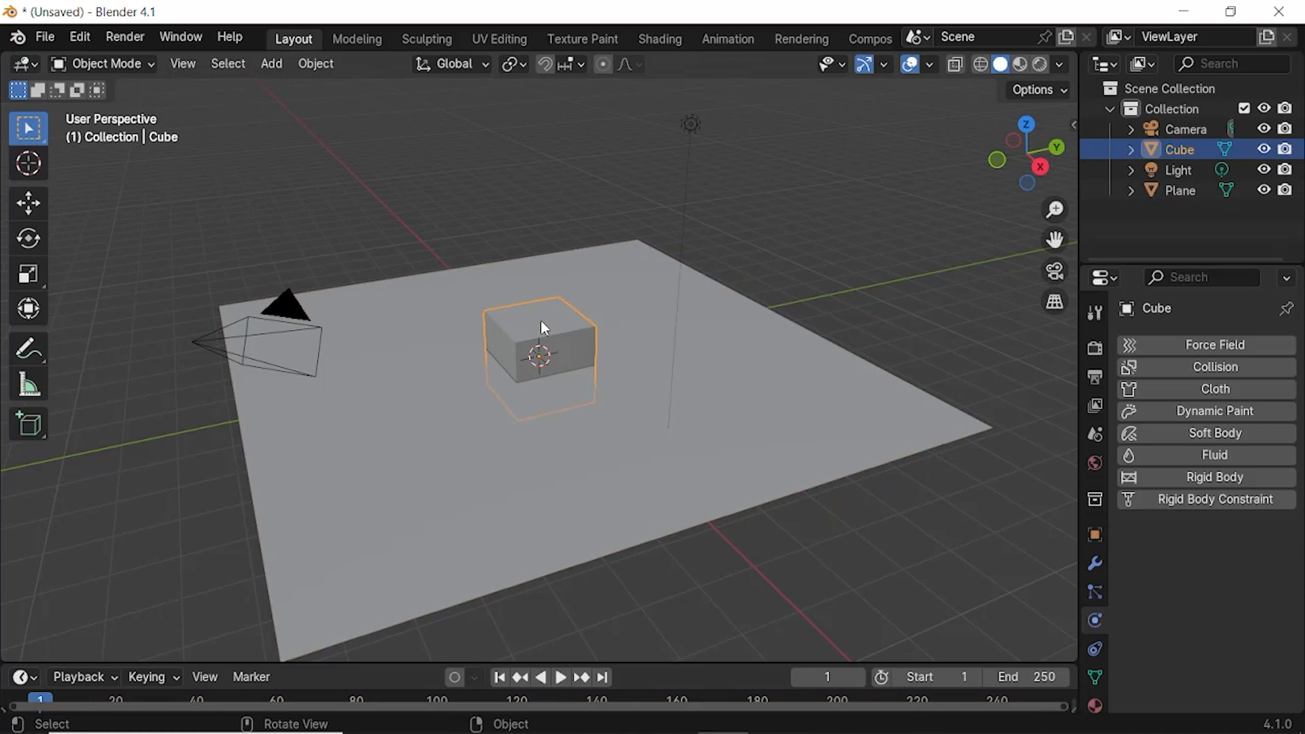
key("g")
key("z")
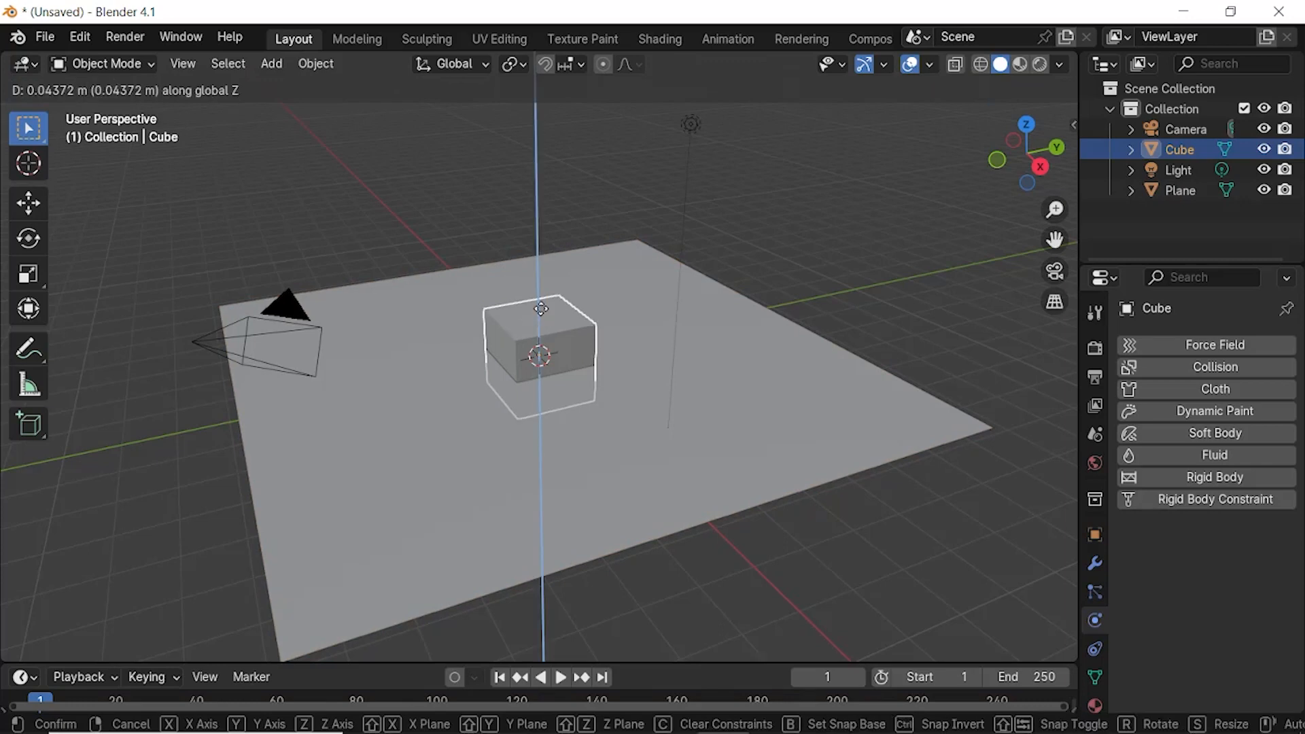
left_click(540, 277)
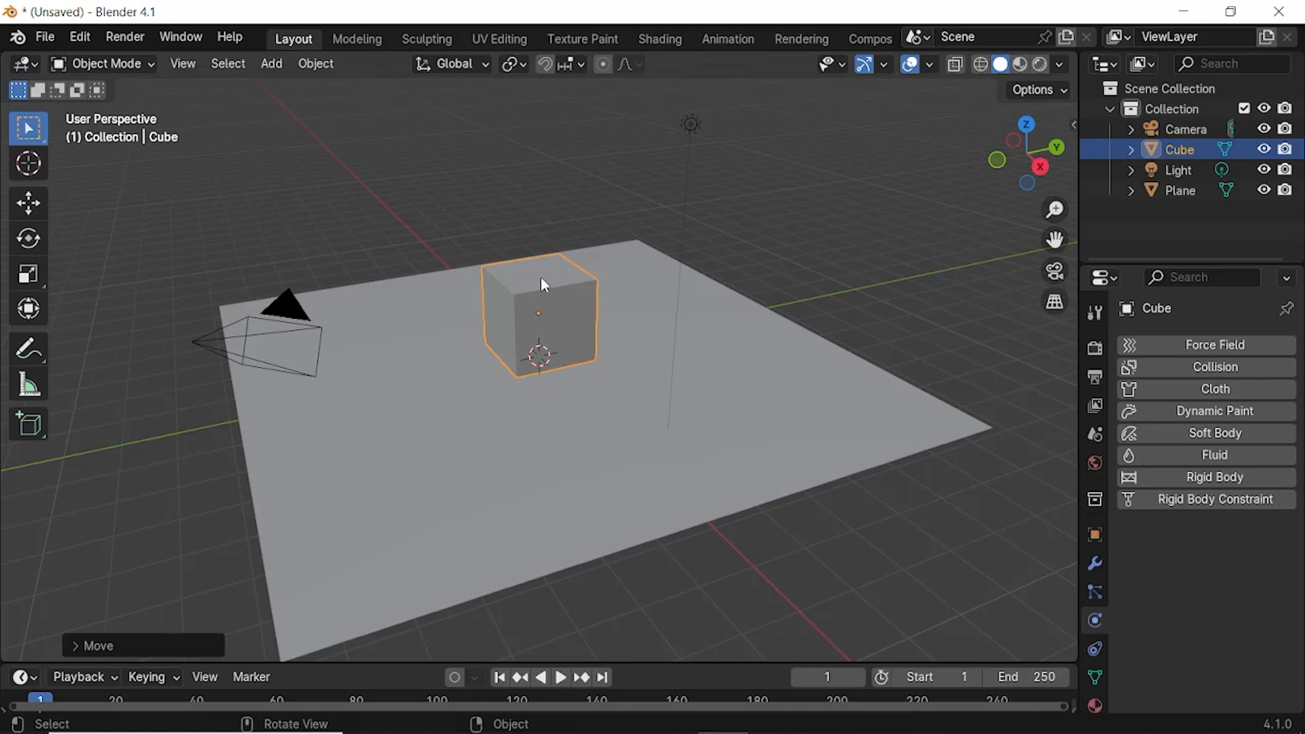
key("s")
key("x")
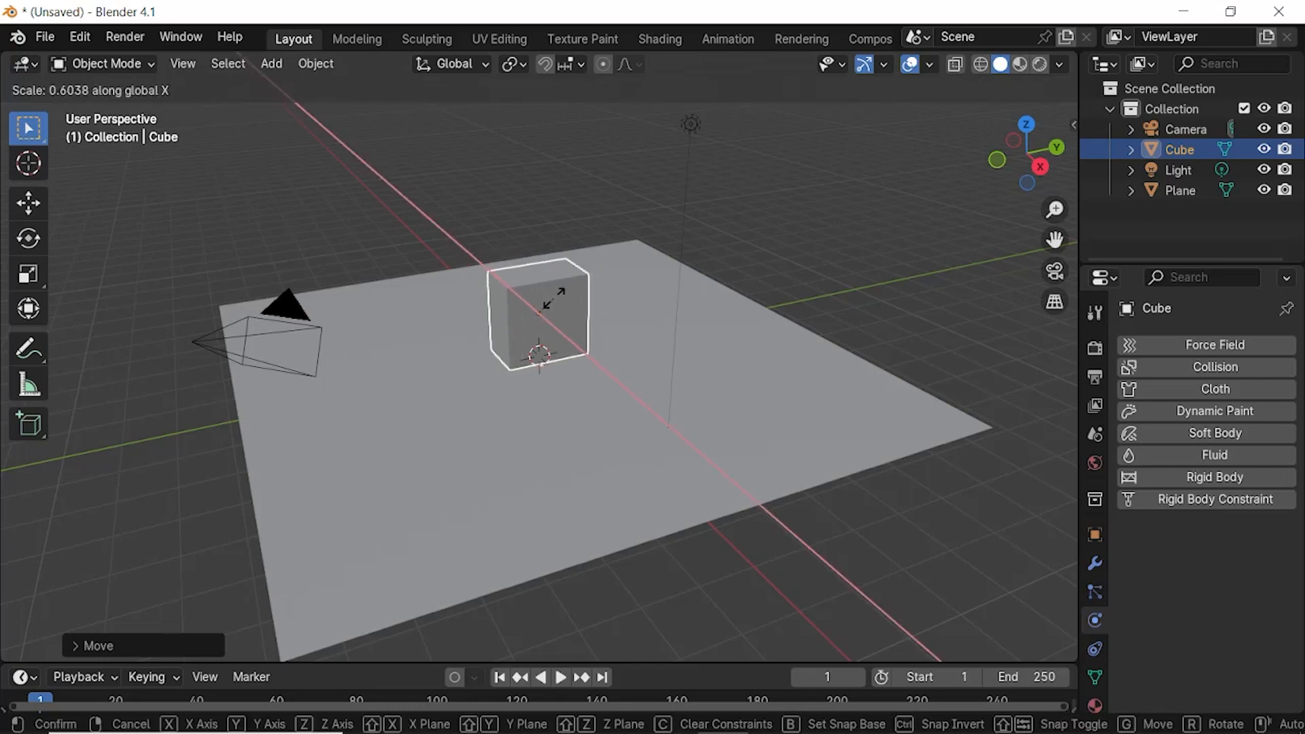
left_click(549, 297)
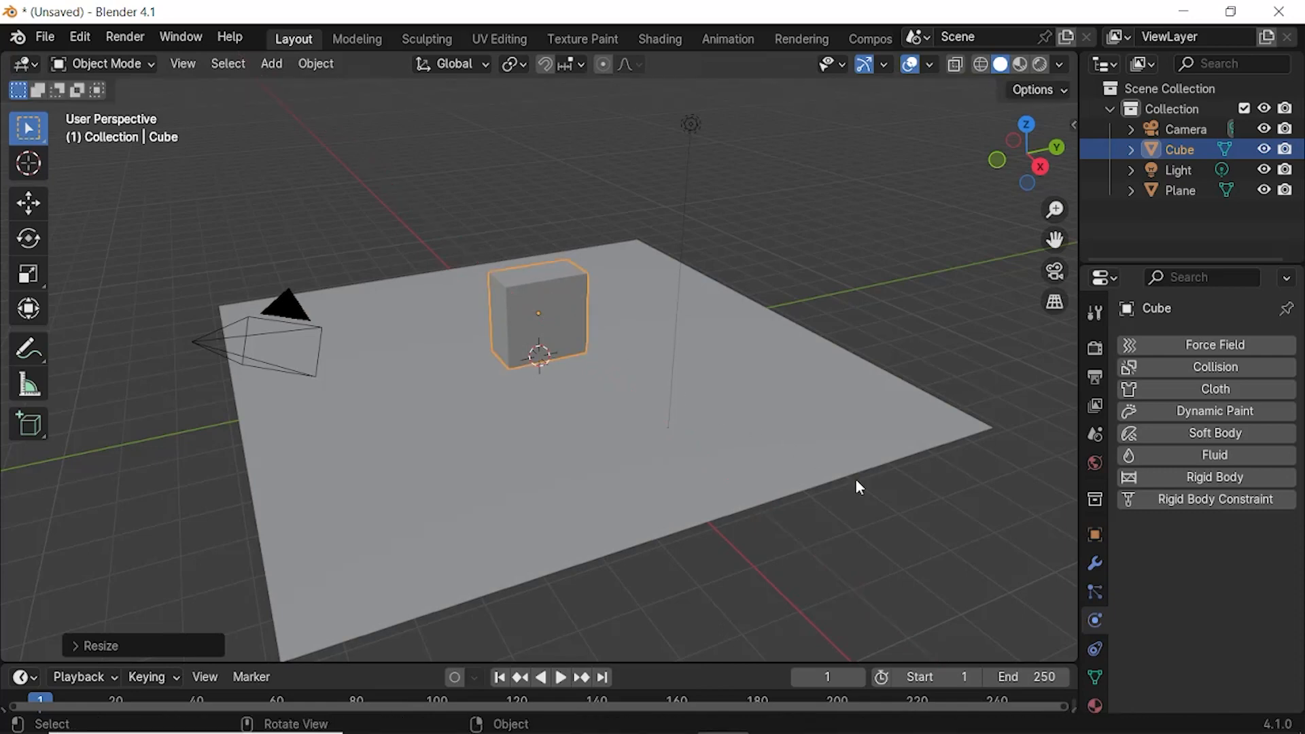
Step: Set the base color of the cube's material to bright cyan
left_click(1095, 706)
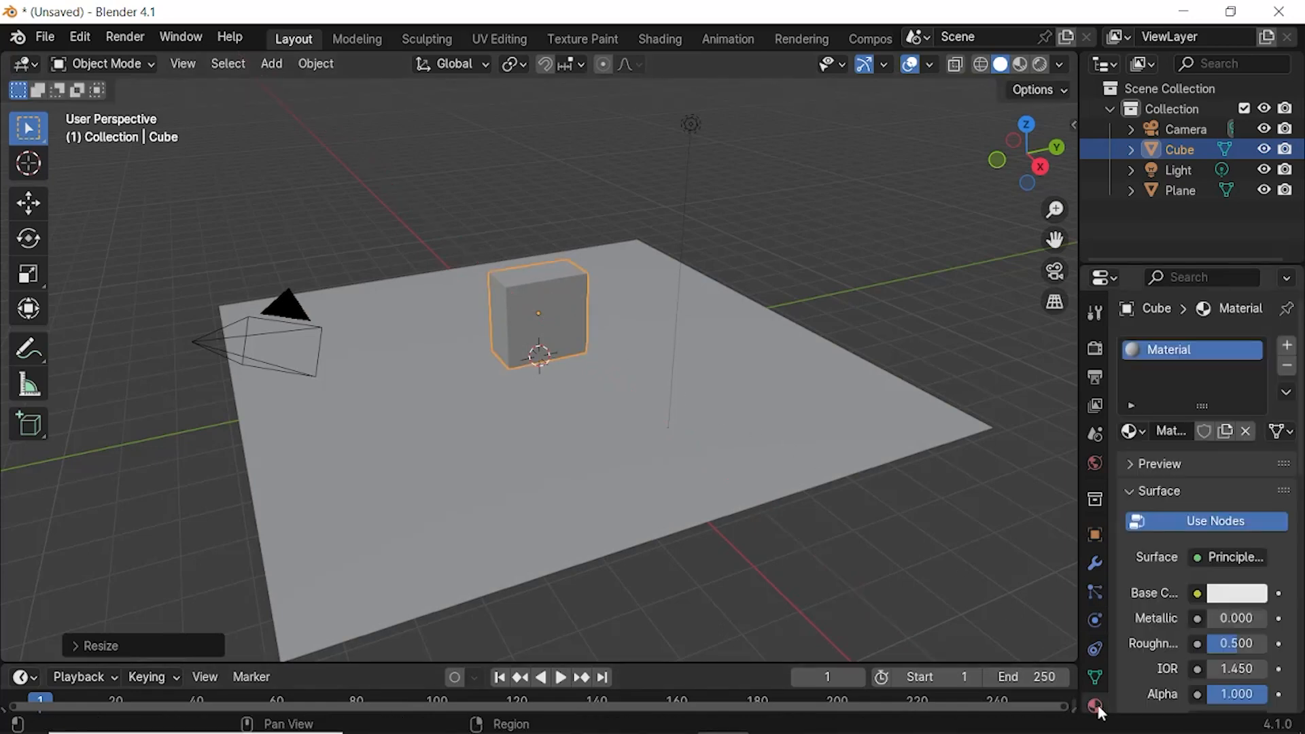
left_click(1237, 594)
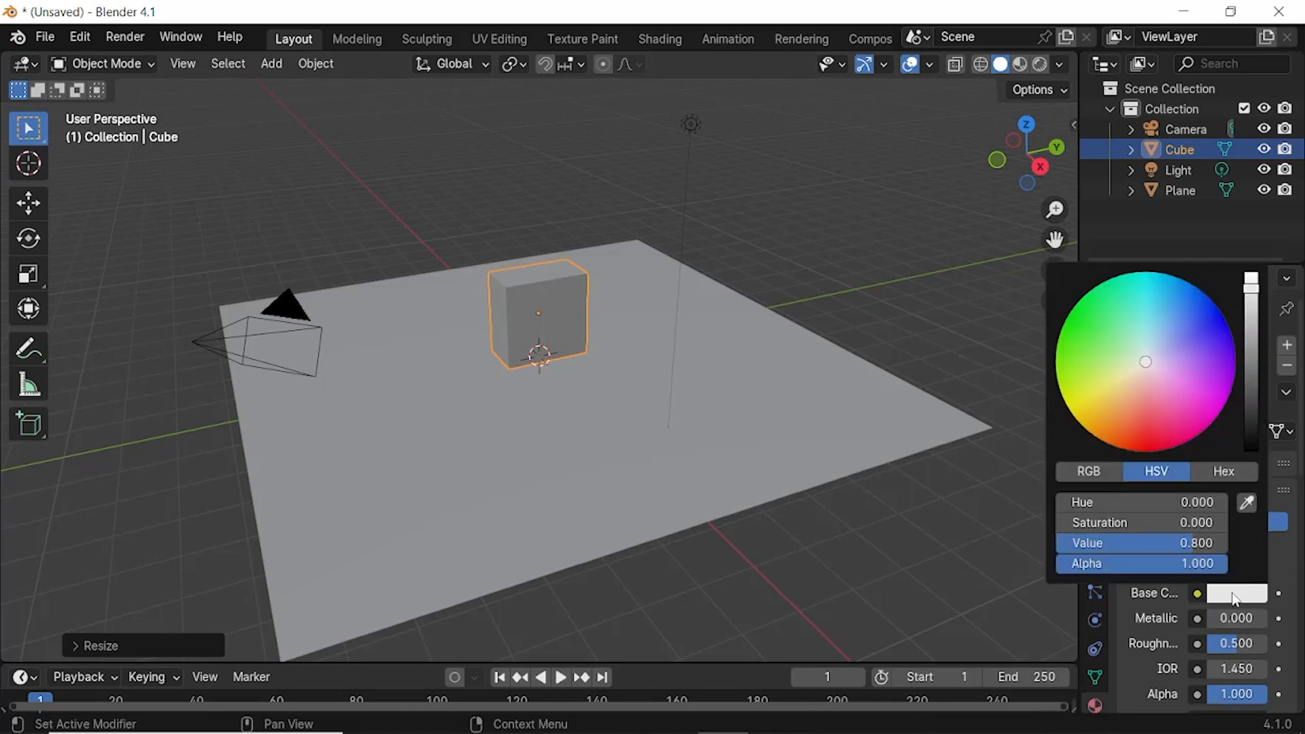
left_click_drag(1143, 288, 1144, 272)
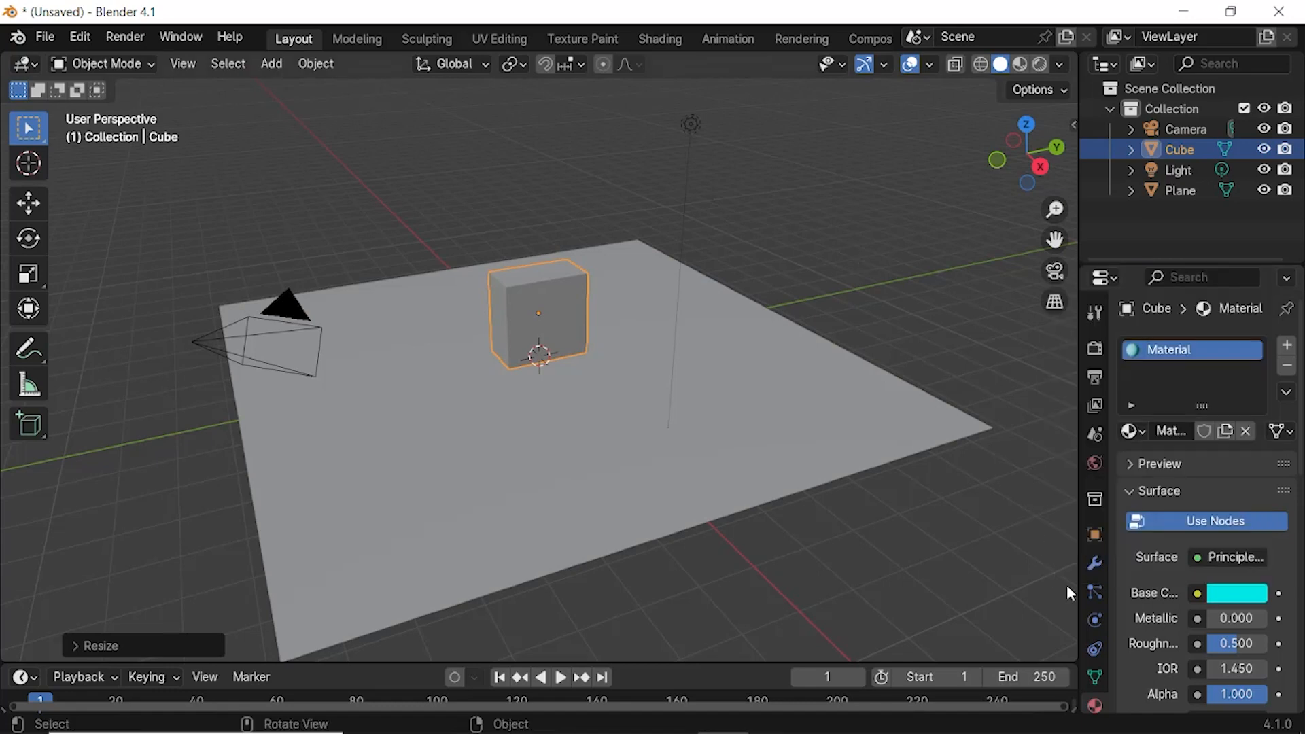
Step: Add active Rigid Body physics to the cube and set its mass to 0.1 kg
left_click(1095, 619)
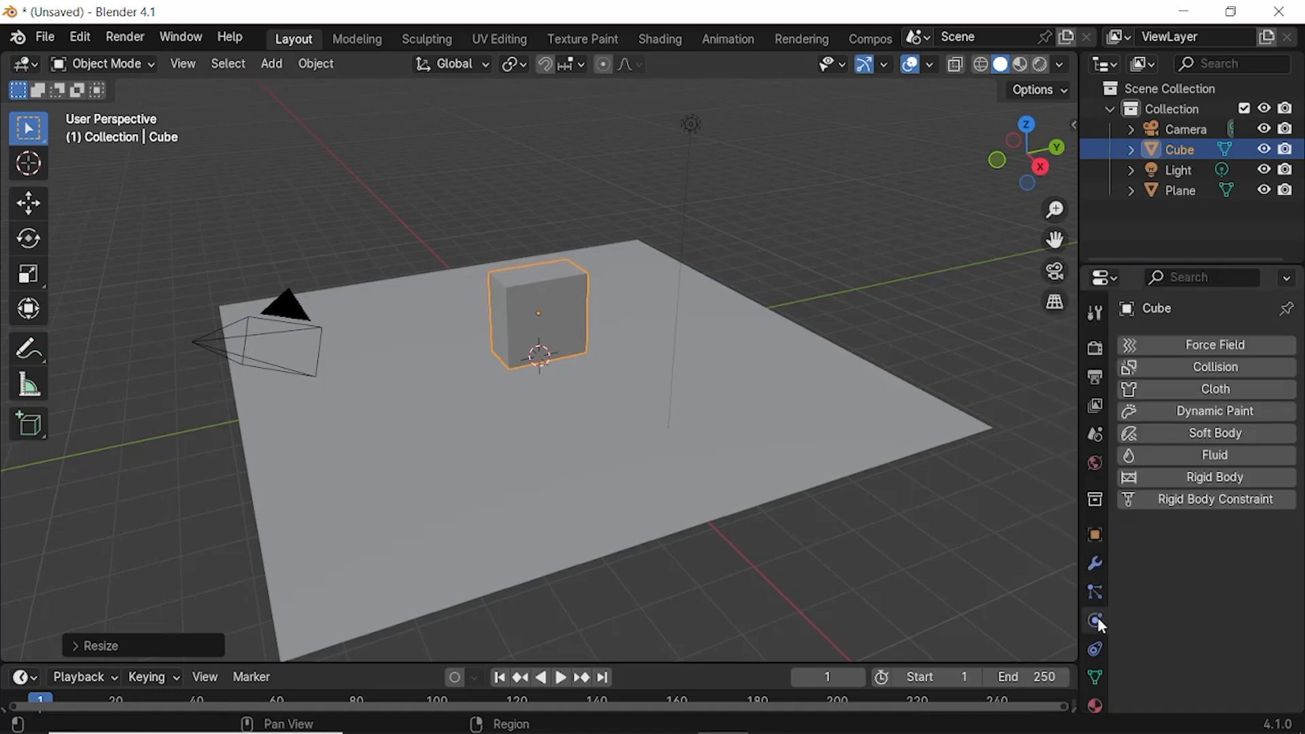
left_click(1190, 478)
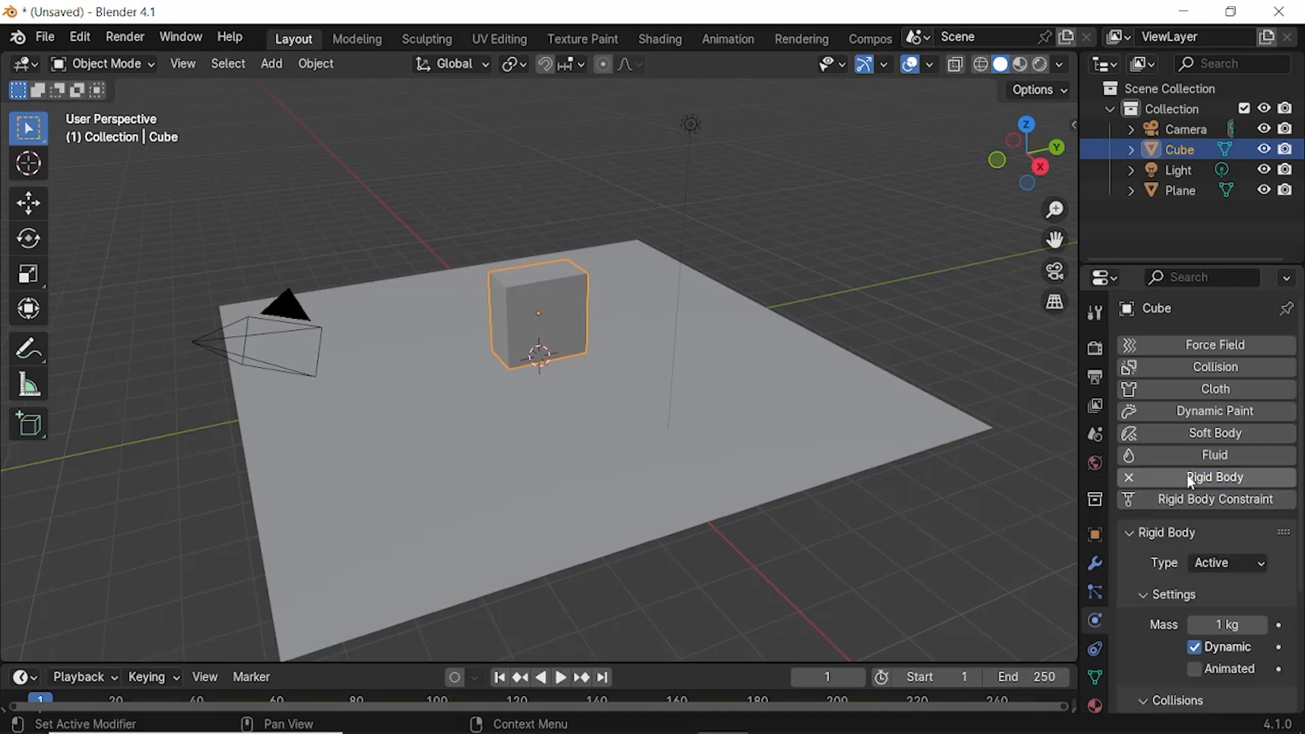
scroll(1205, 522, "down", 2)
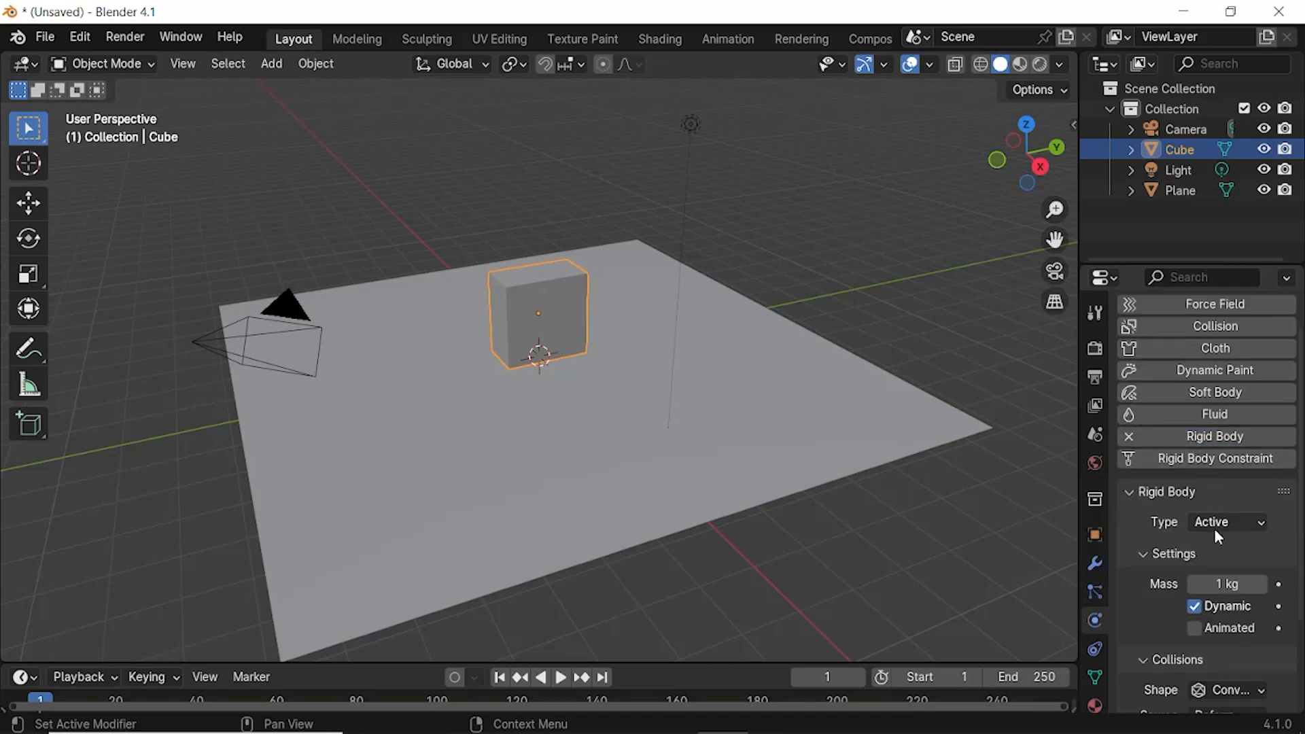
scroll(1218, 536, "down", 2)
left_click(1220, 544)
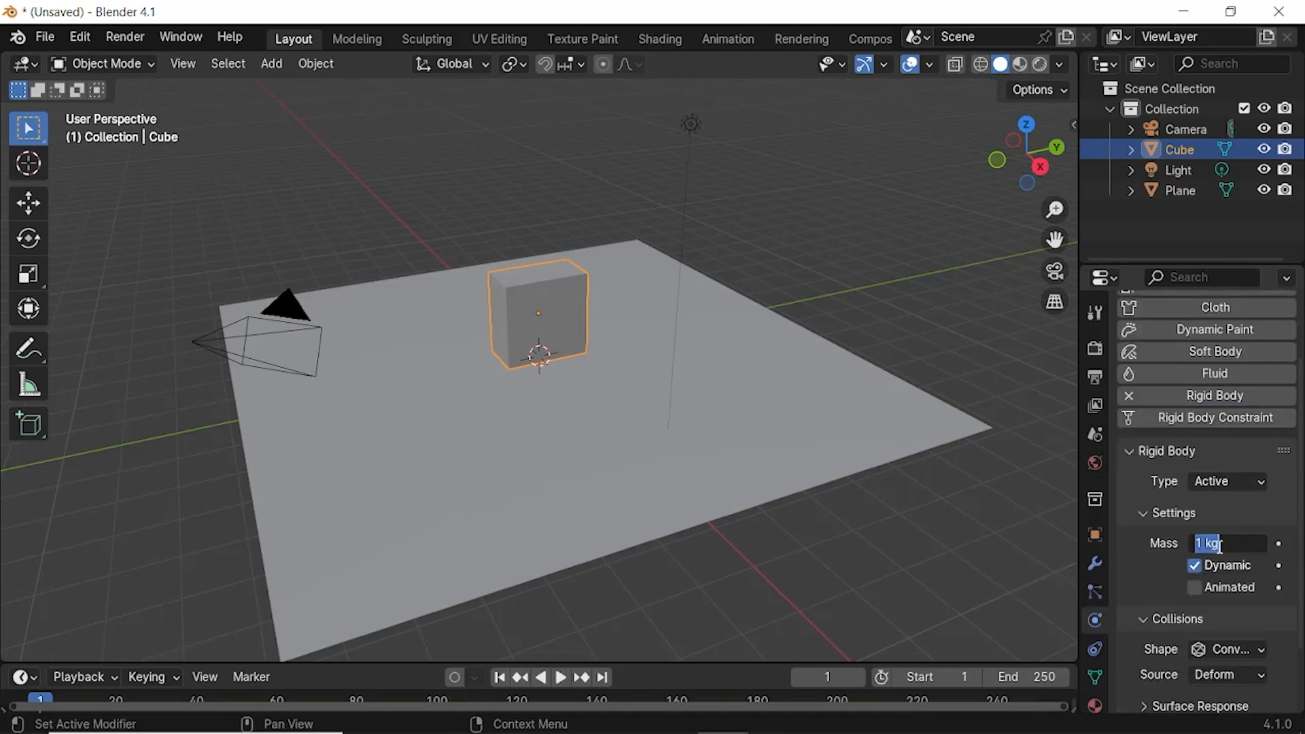
type(".1")
key("Return")
Step: Set the cube's surface friction to 0 and switch the viewport to Material Preview shading
scroll(1217, 544, "down", 4)
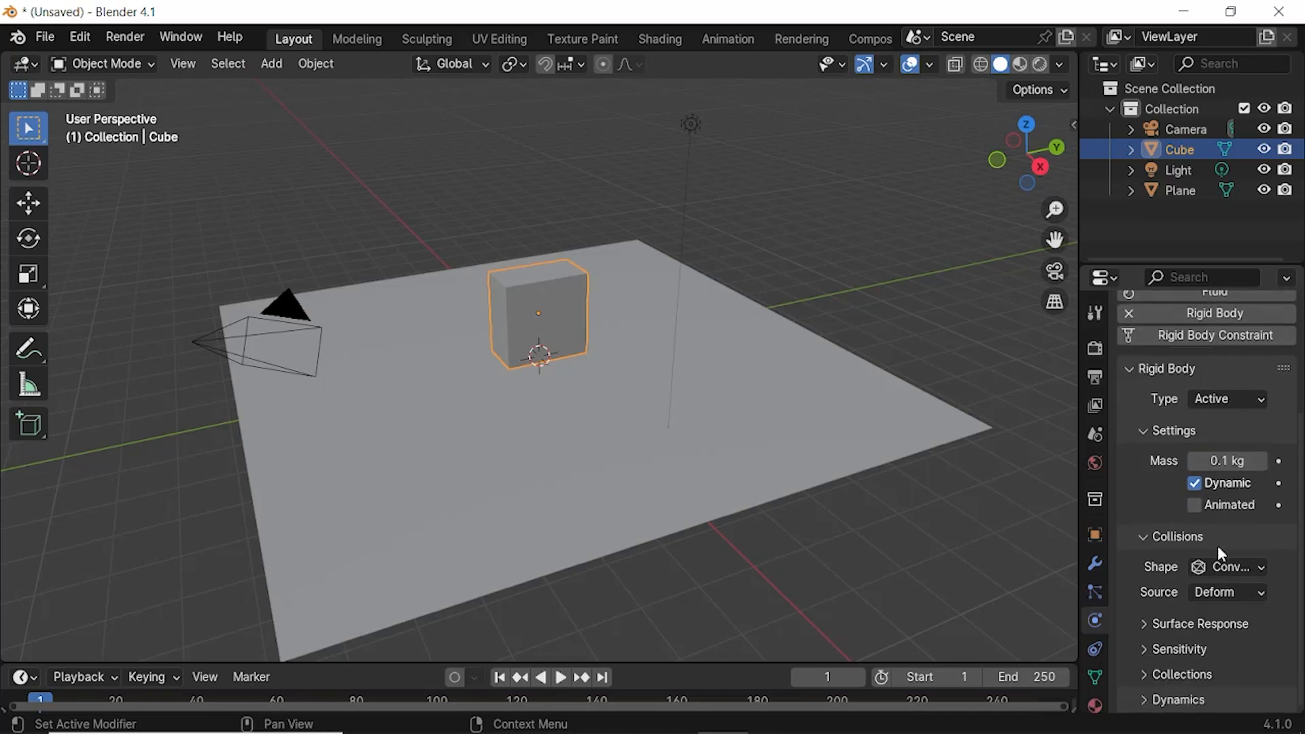
left_click(1148, 623)
scroll(1151, 622, "down", 2)
left_click_drag(1221, 600, 1186, 593)
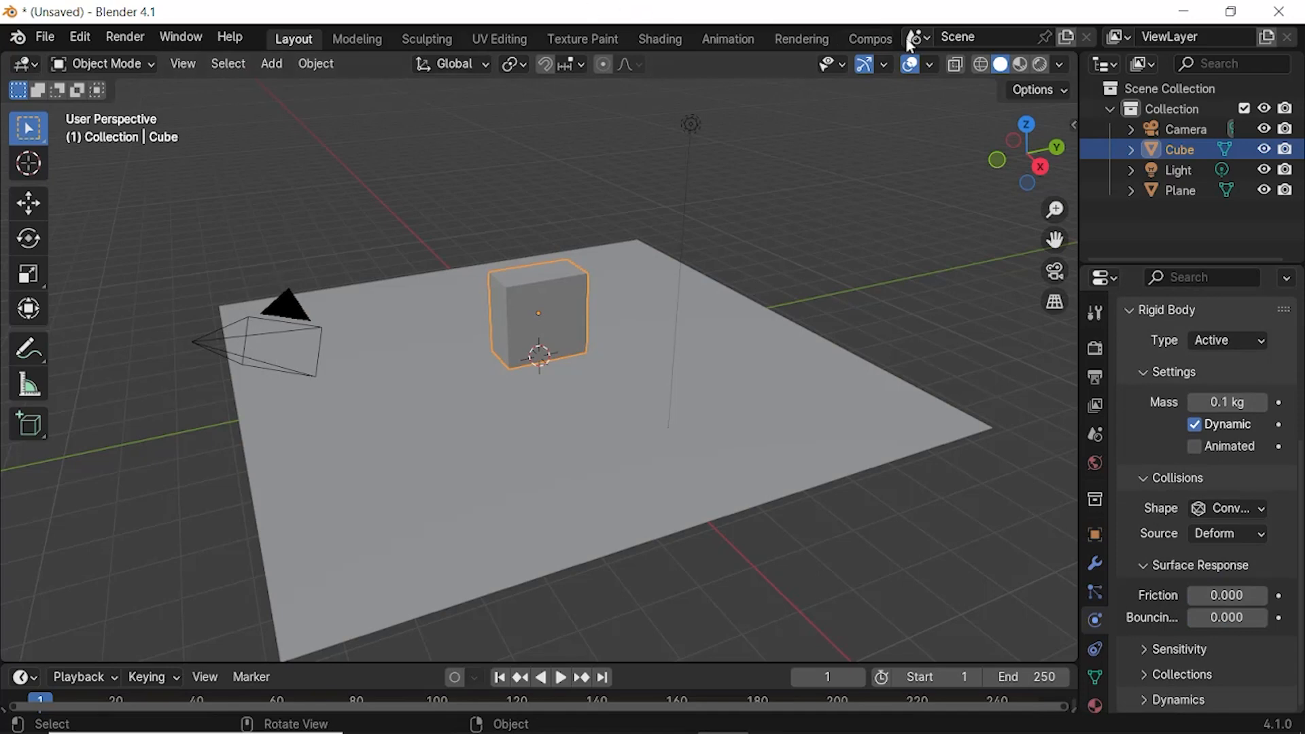
left_click(1022, 65)
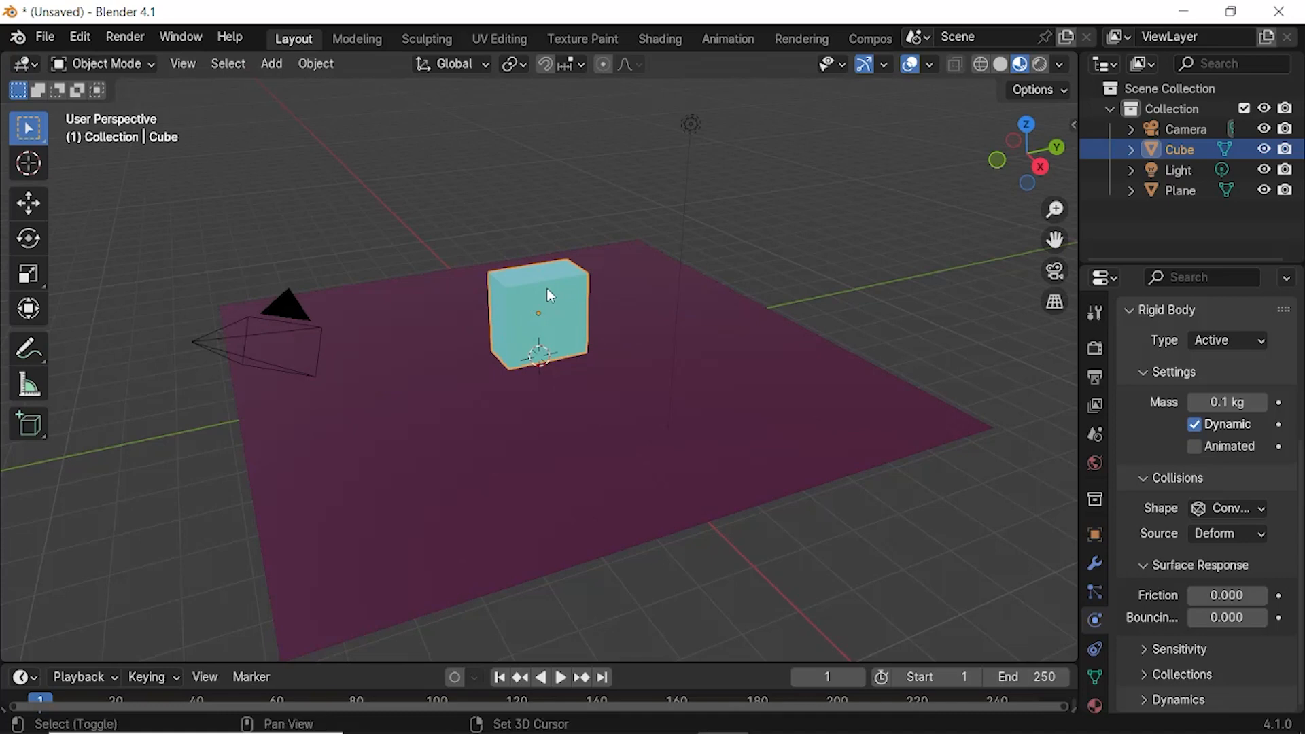
Step: Duplicate the block twice in the positive Y direction, offsetting each copy about 2.4 m from the previous one
key("shift+d")
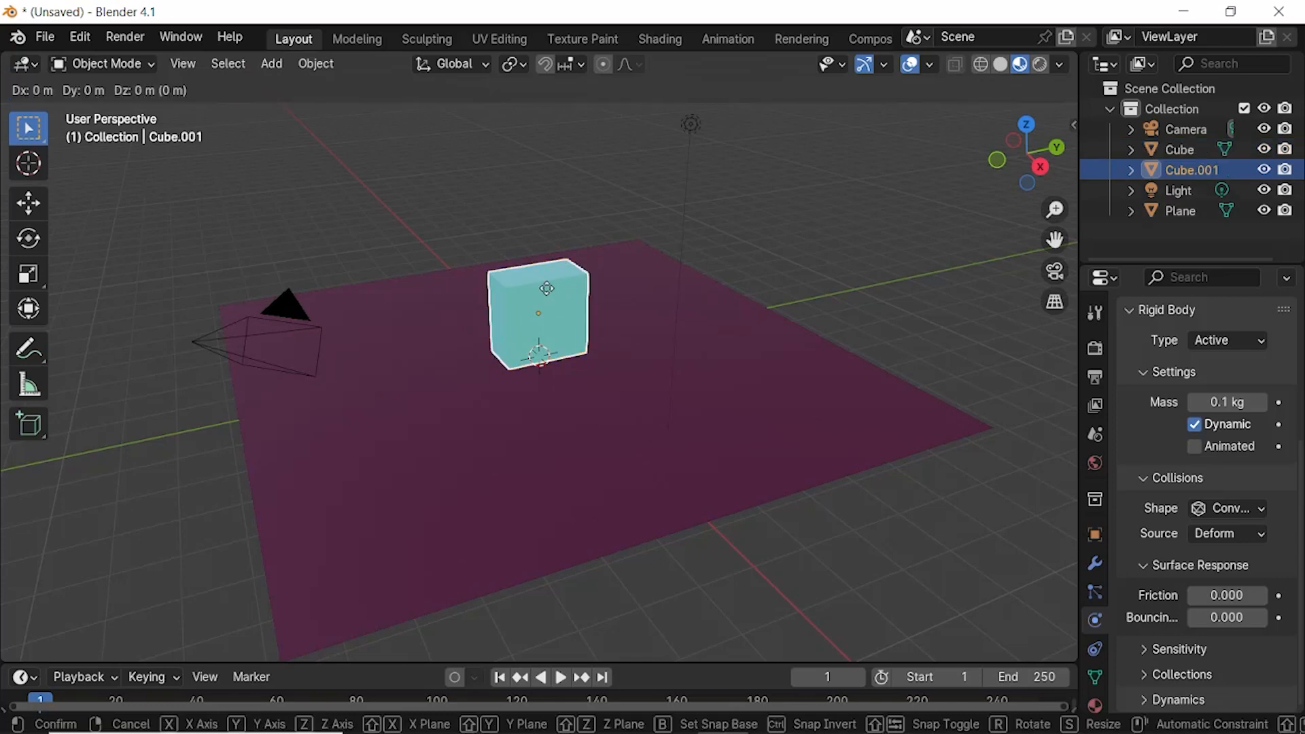
key("y")
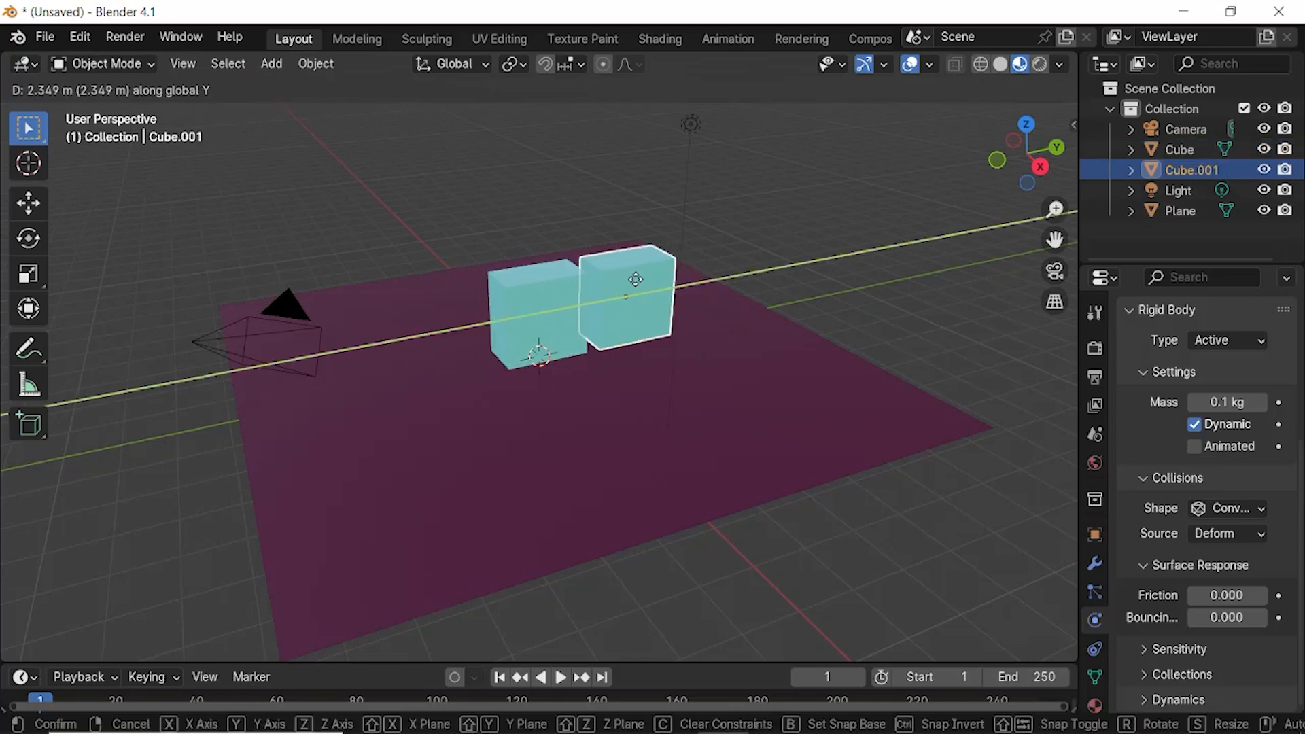
left_click(637, 287)
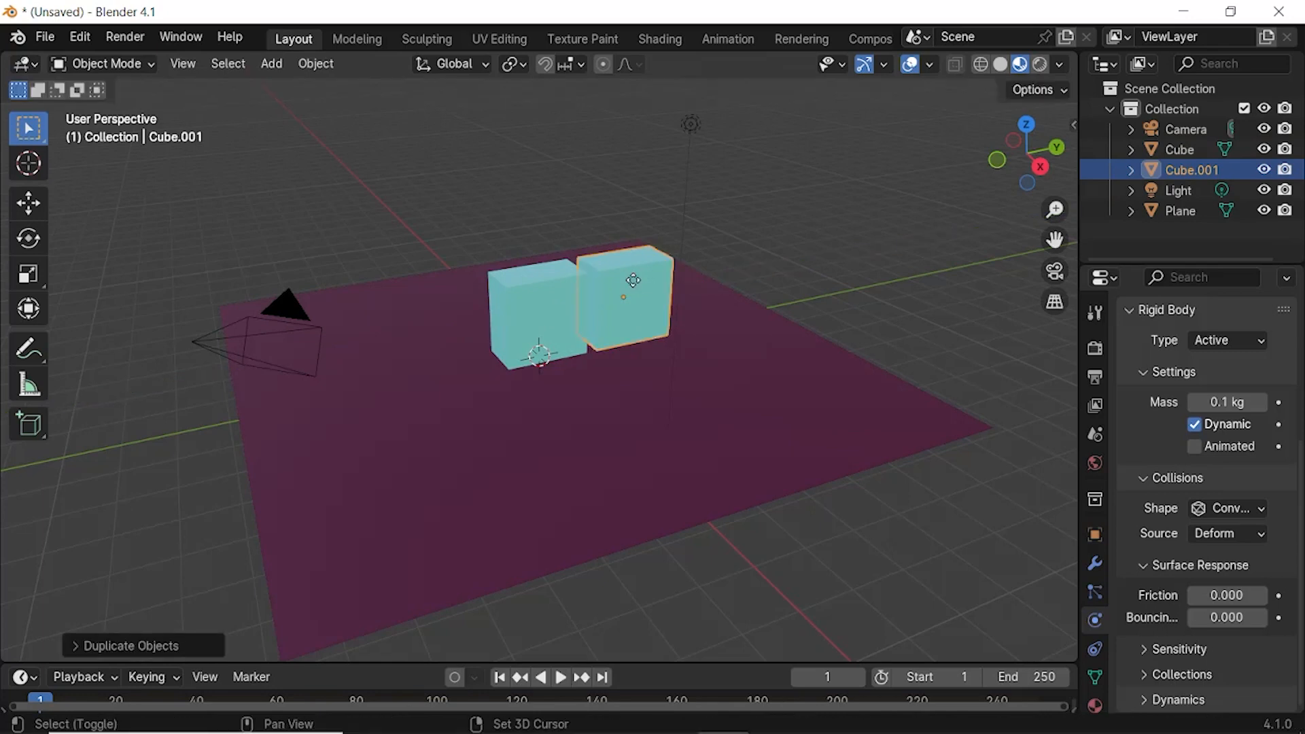
key("shift+d")
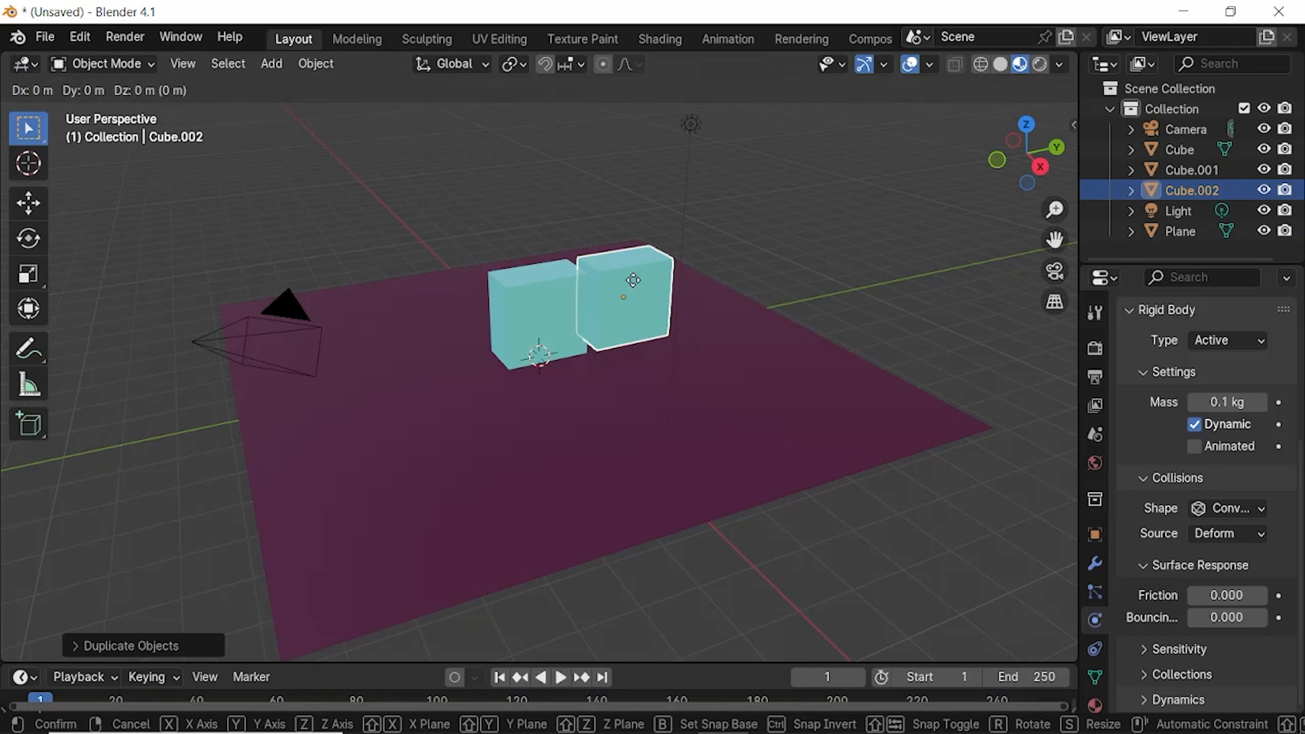
key("y")
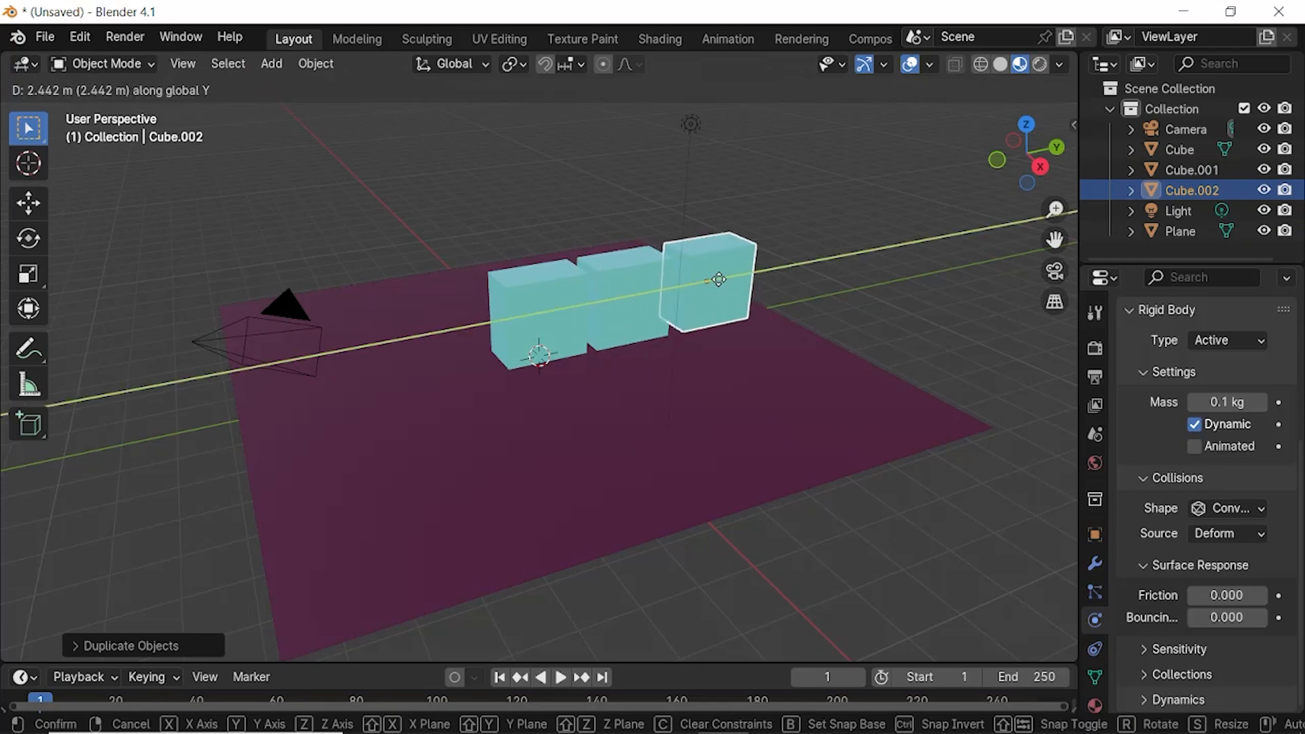
left_click(718, 279)
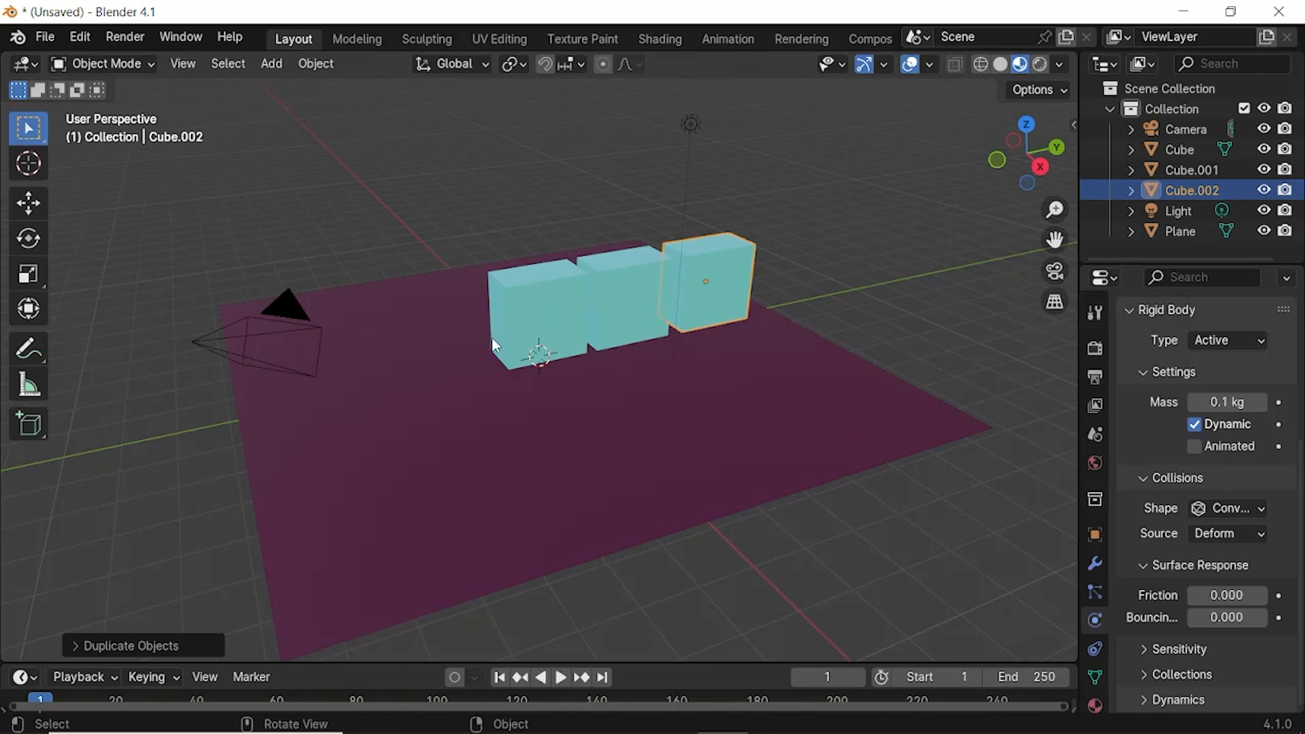
Step: Starting from the original block, add two more duplicates in the negative Y direction, each offset about 2.2 m
left_click(531, 311)
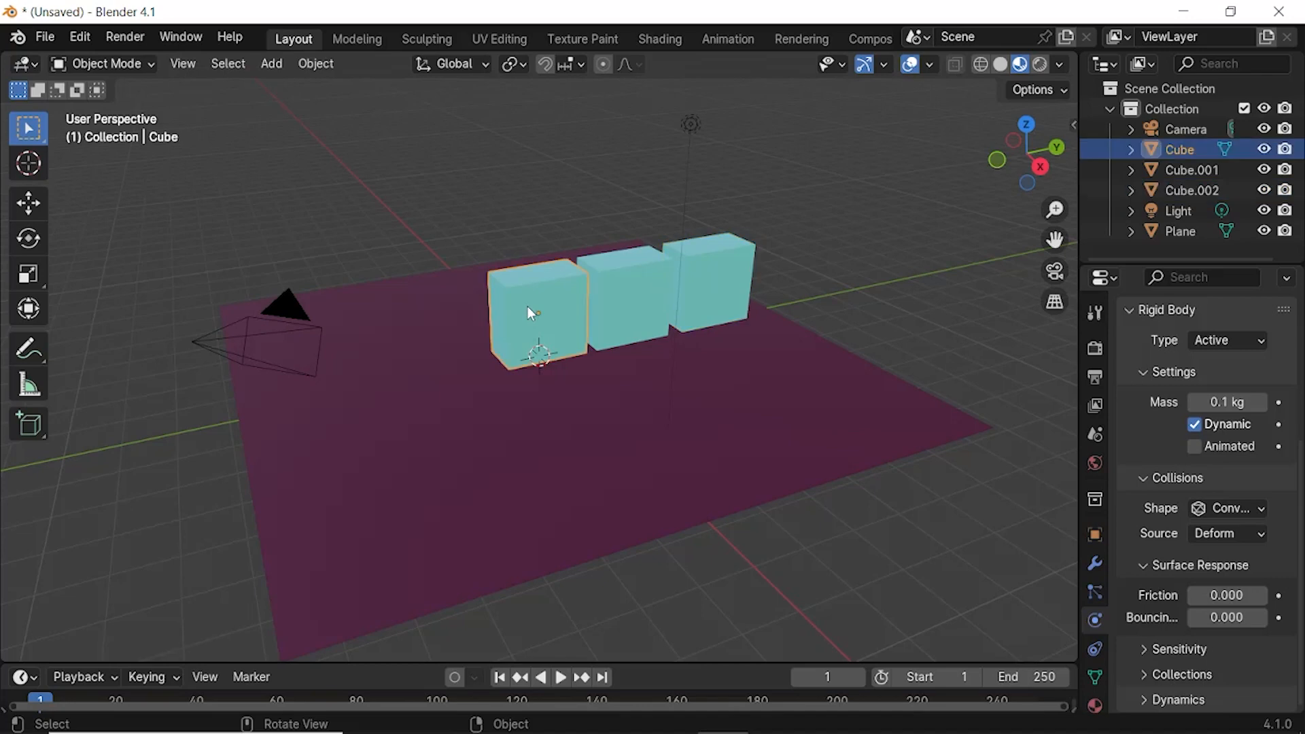
key("shift+d")
key("y")
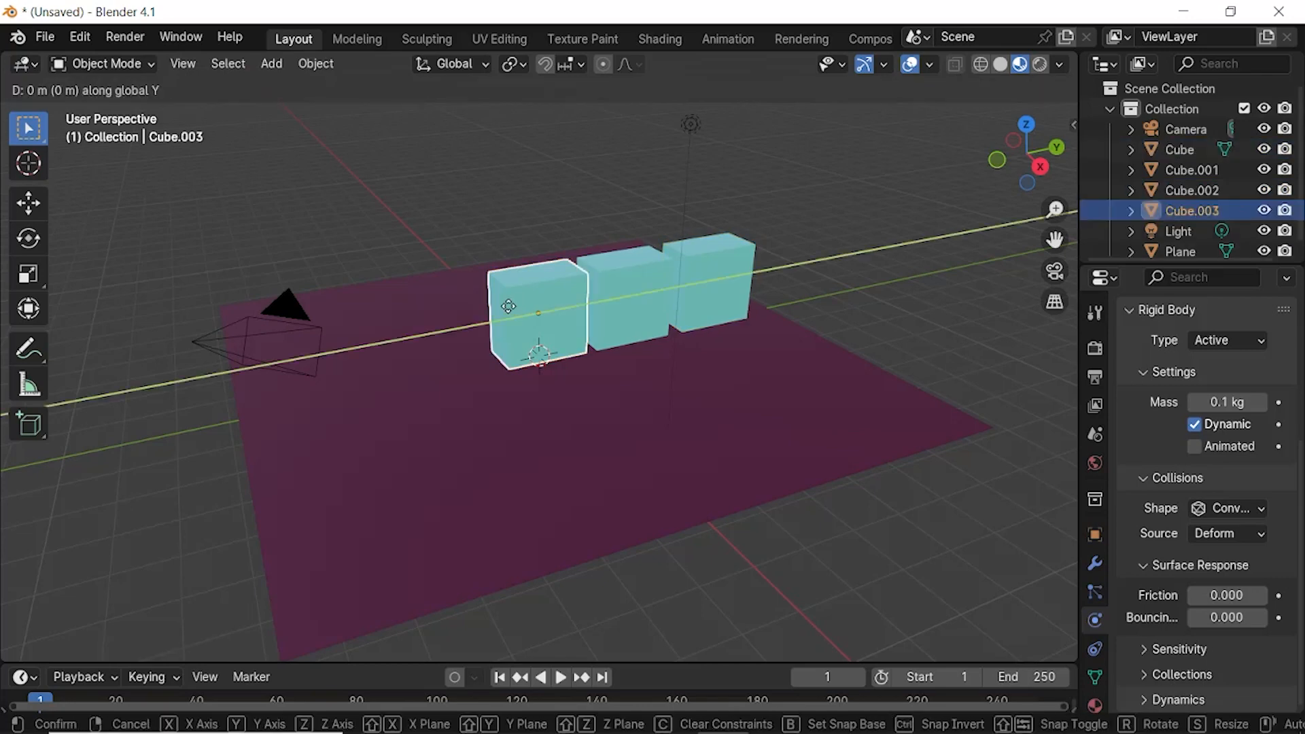
left_click(439, 322)
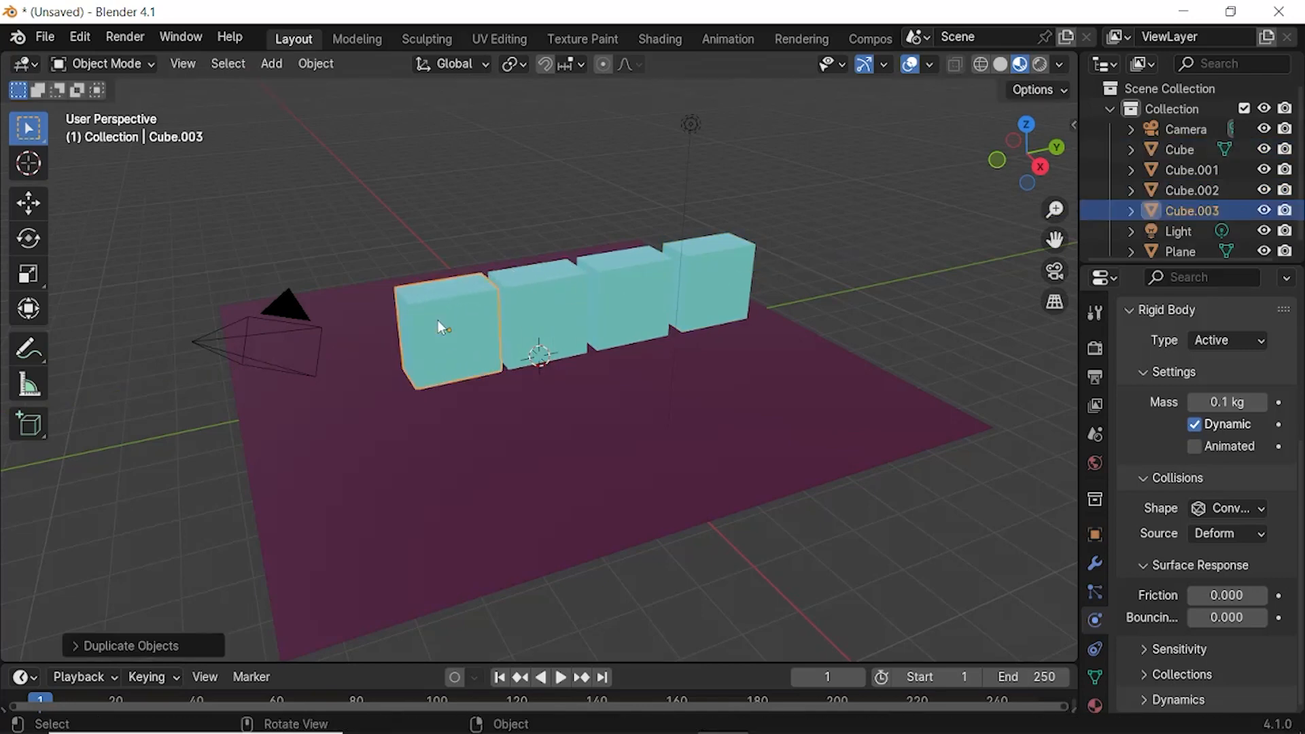
key("shift+d")
key("y")
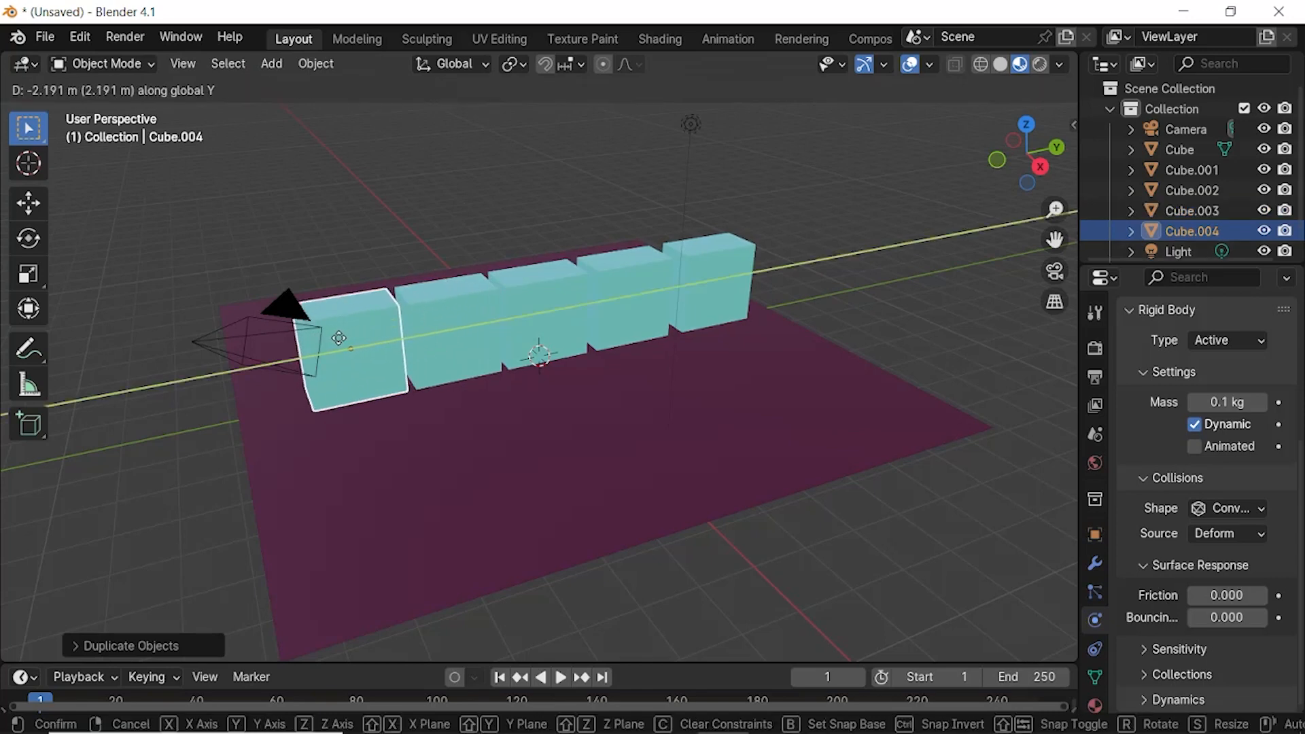
left_click(338, 337)
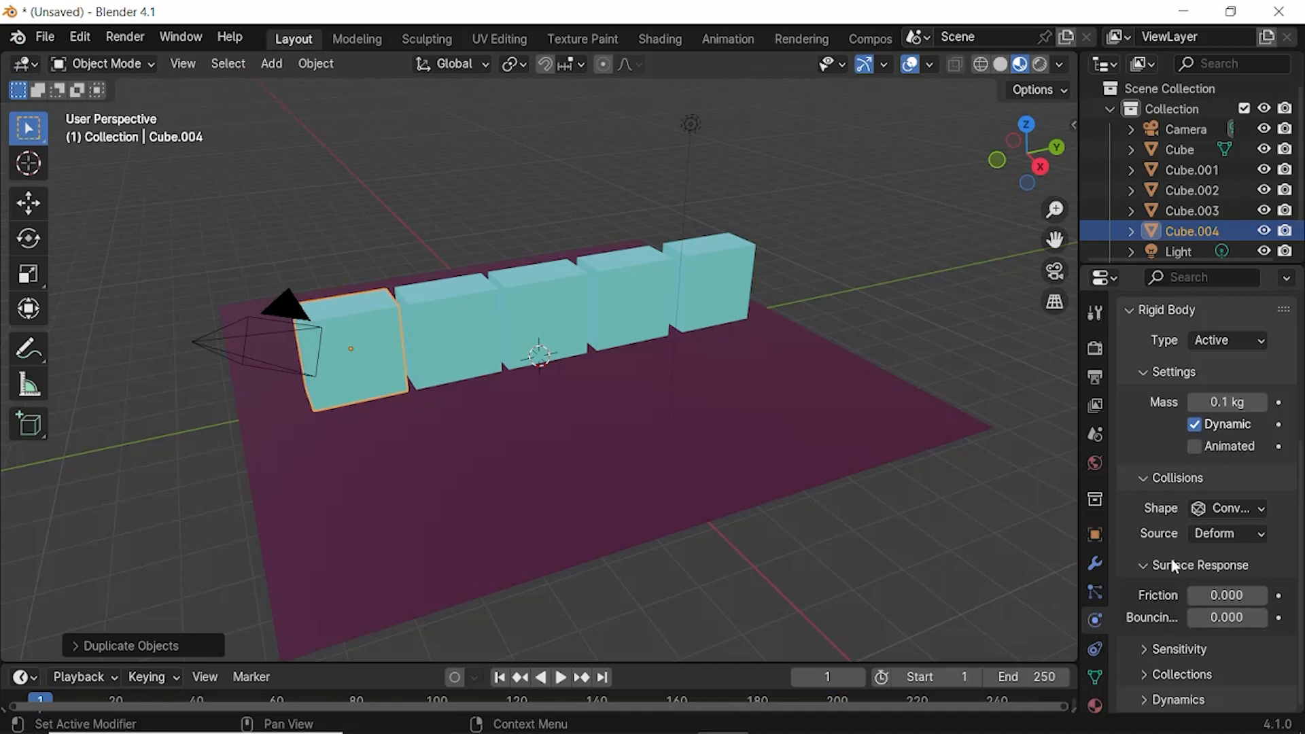
Step: Try a Wind force field on the block at the negative Y end of the row, and undo it
scroll(1168, 556, "up", 5)
scroll(1164, 398, "up", 1)
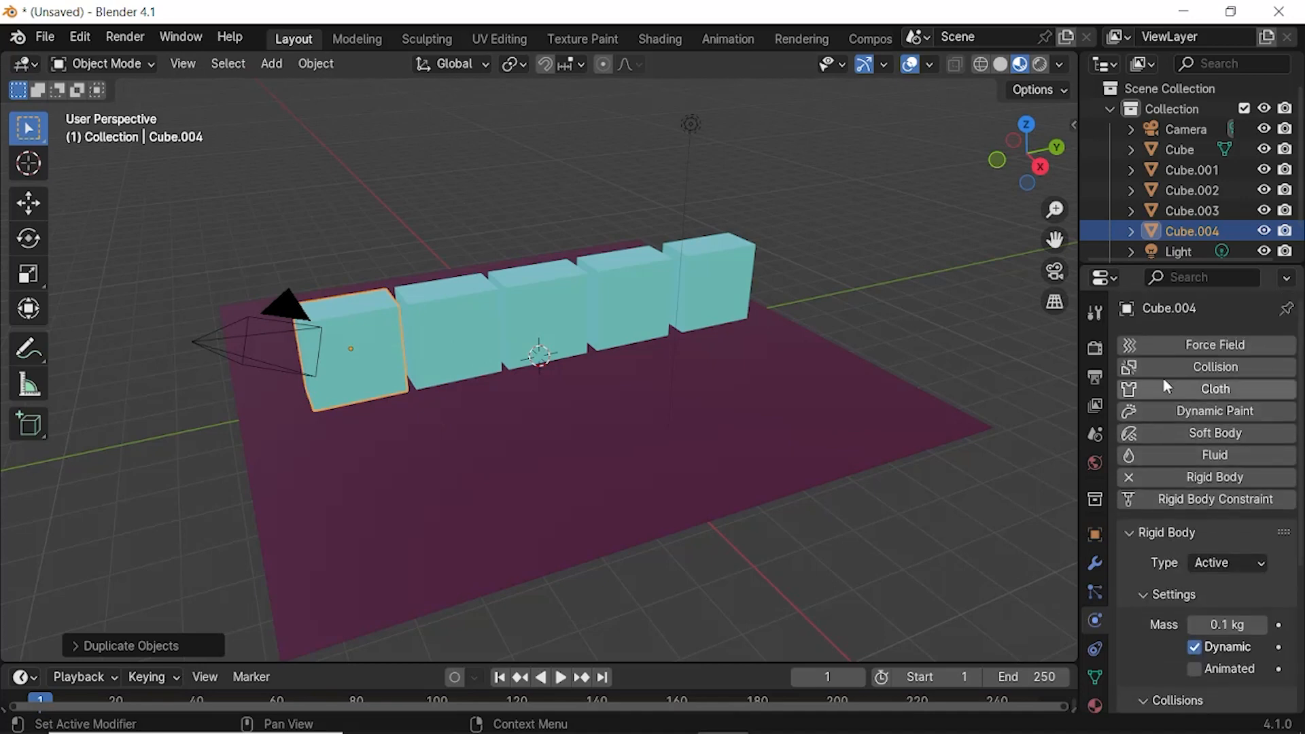
left_click(1192, 347)
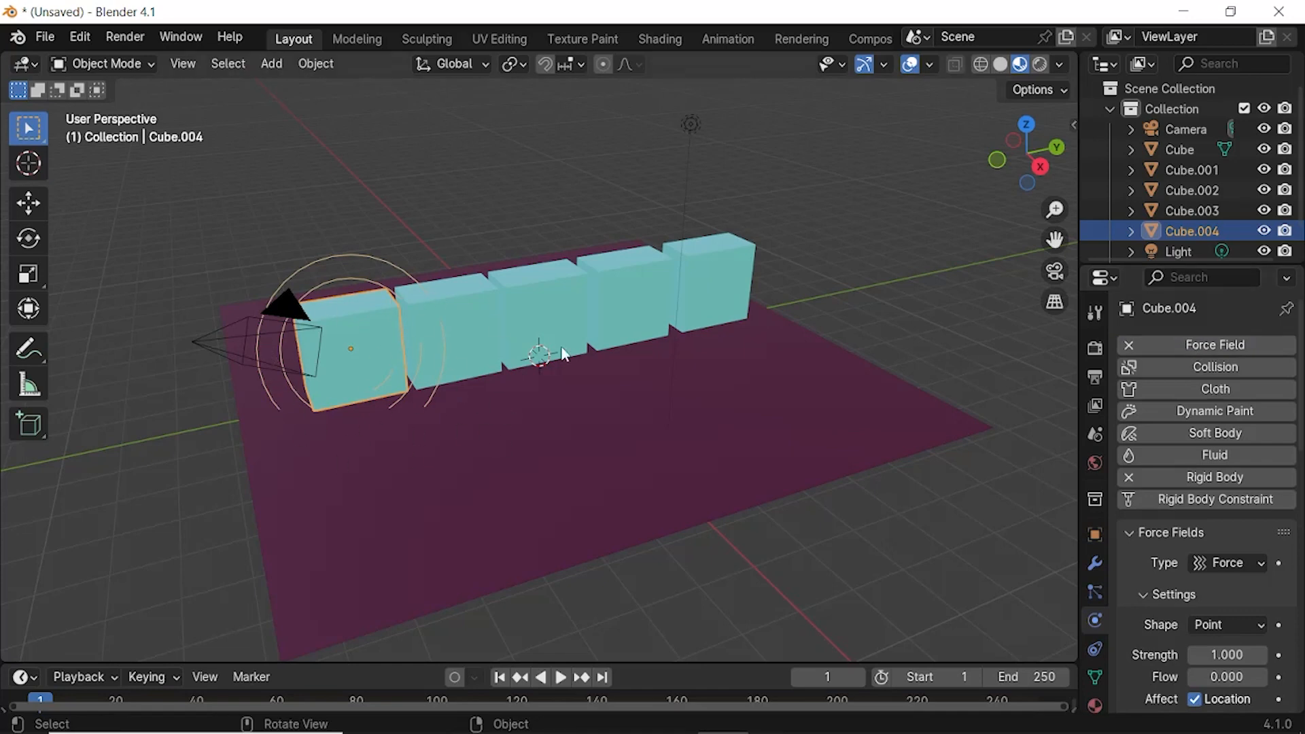
left_click(1225, 564)
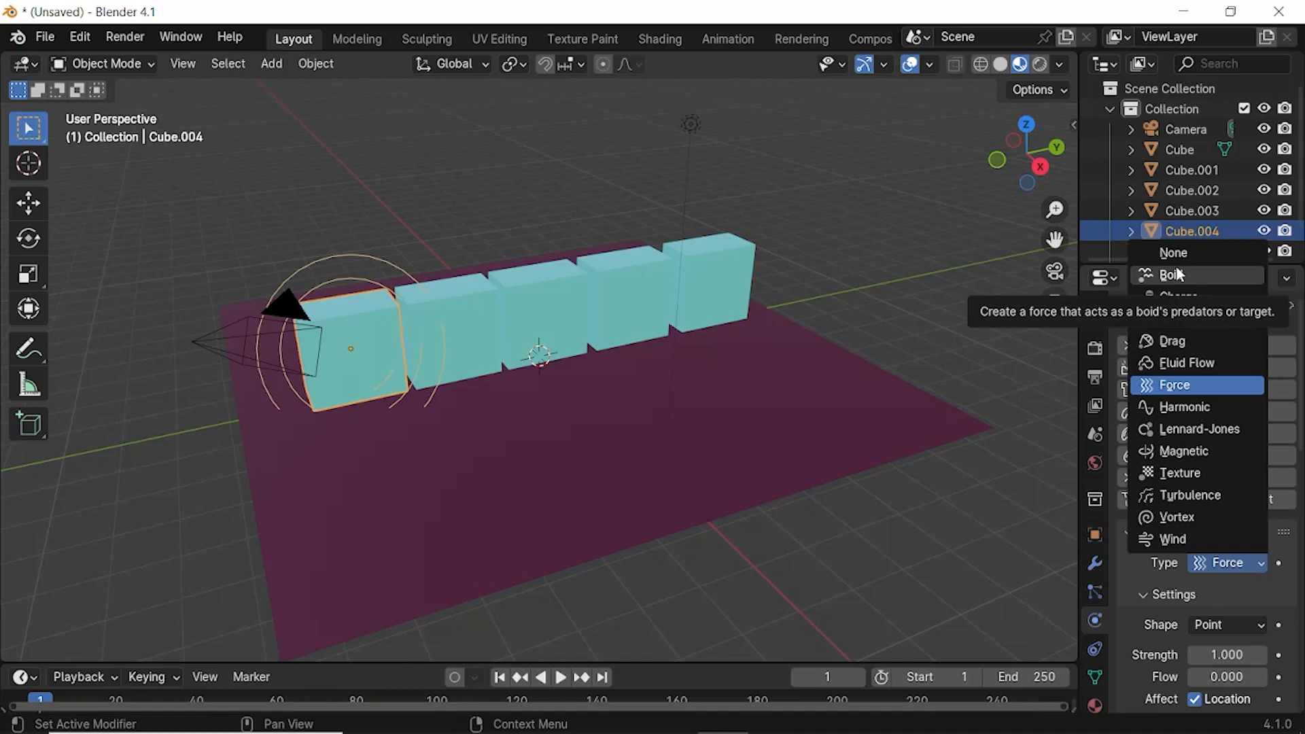
left_click(1172, 539)
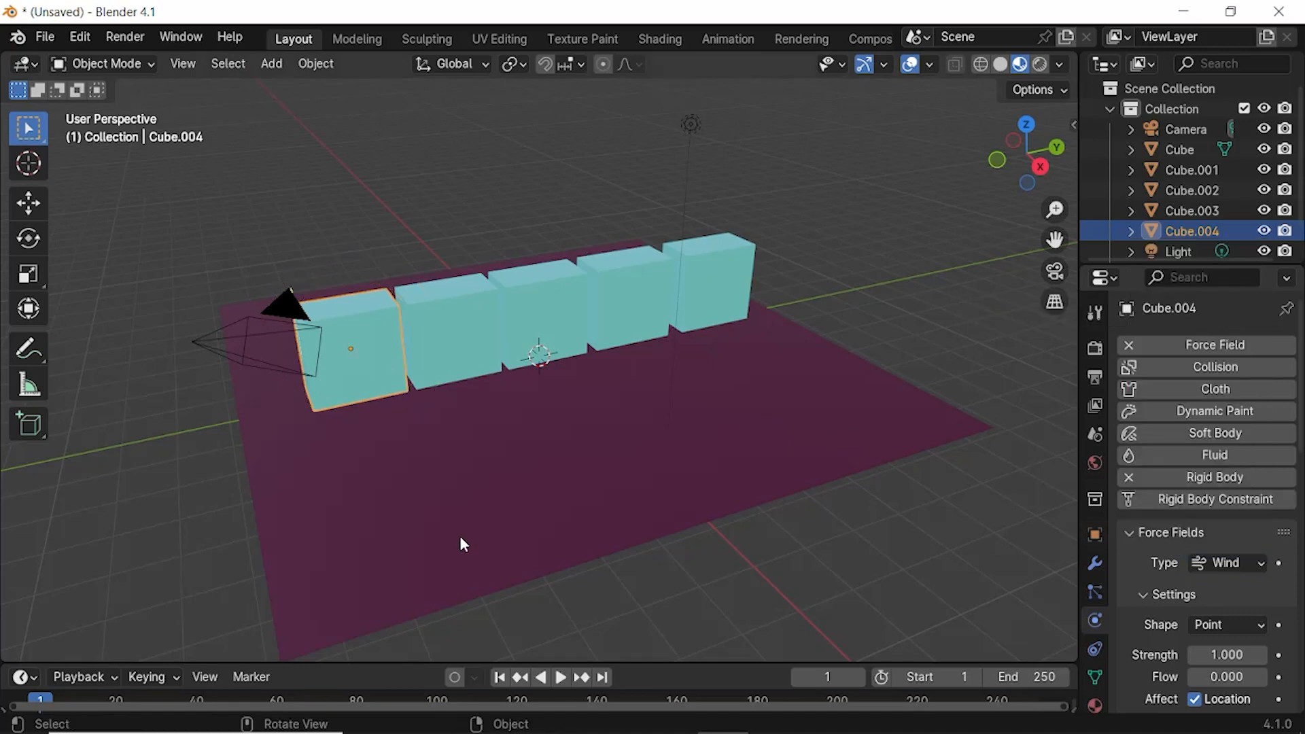
middle_click_drag(362, 430, 451, 426)
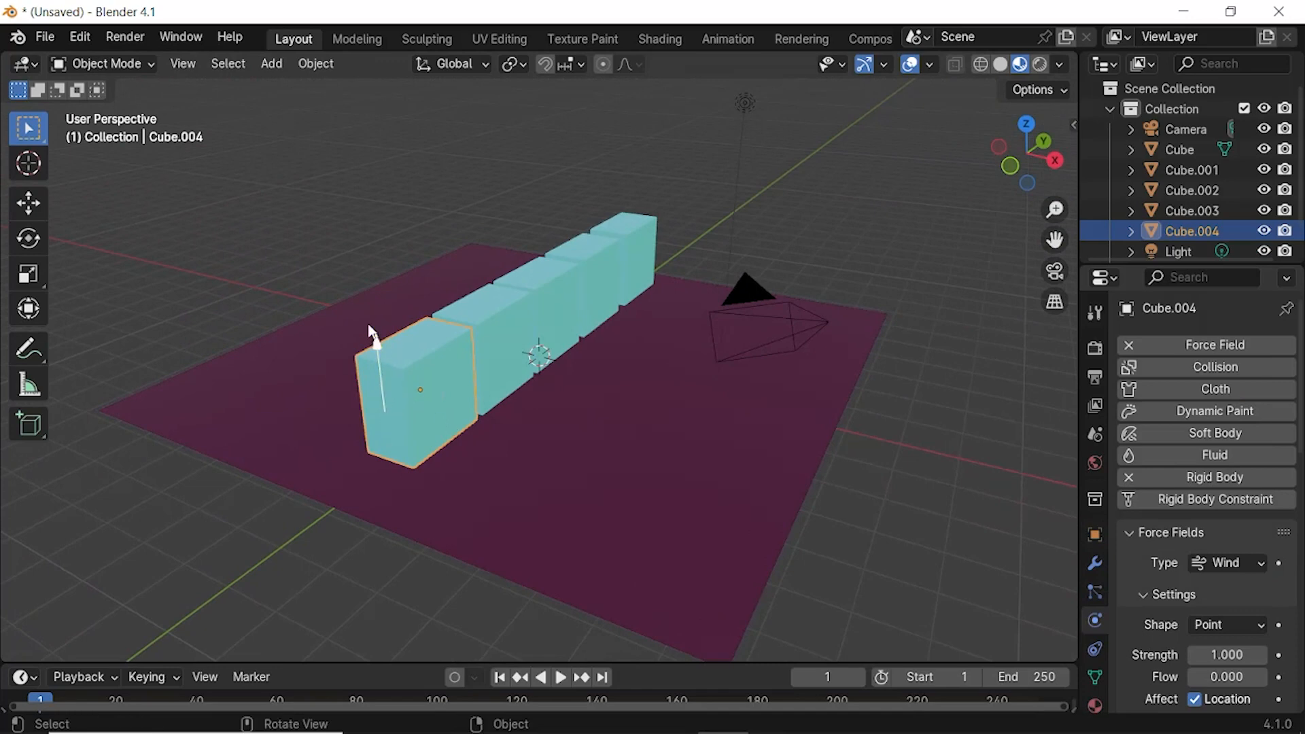
middle_click_drag(529, 412, 432, 416)
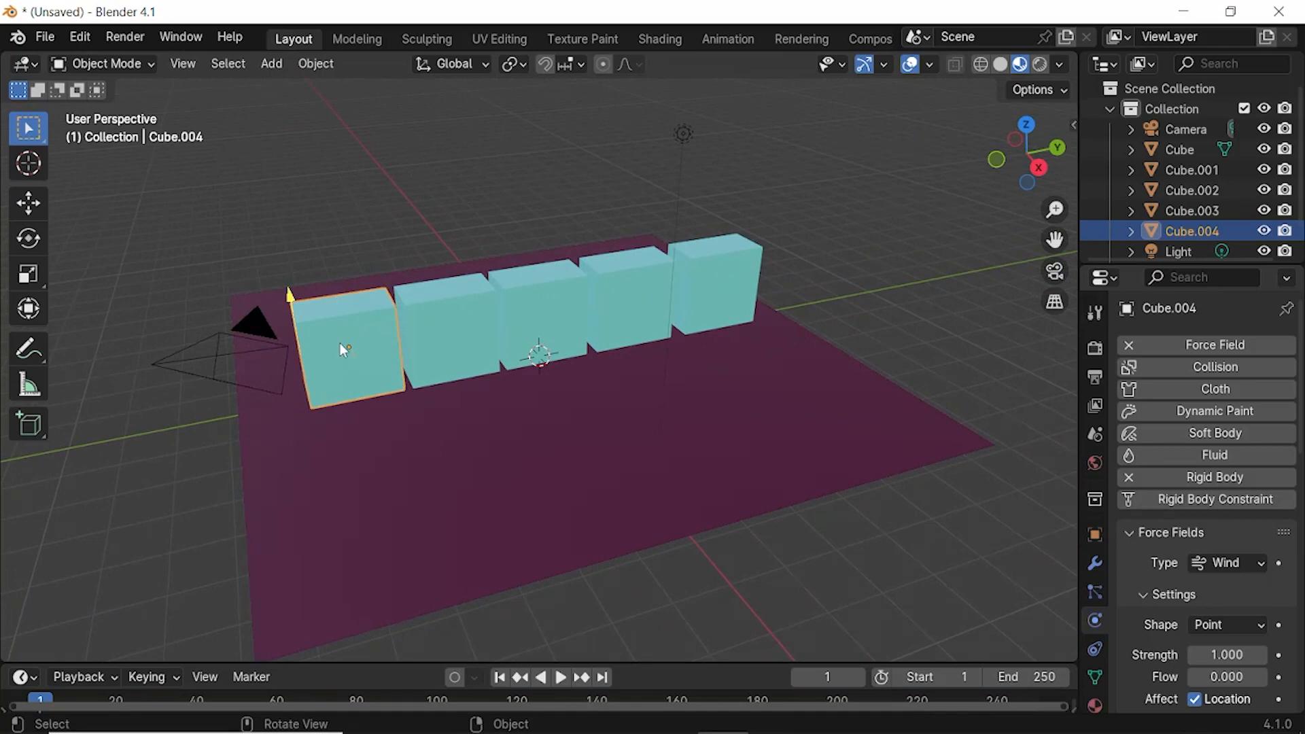
key("ctrl+z")
key("ctrl+z")
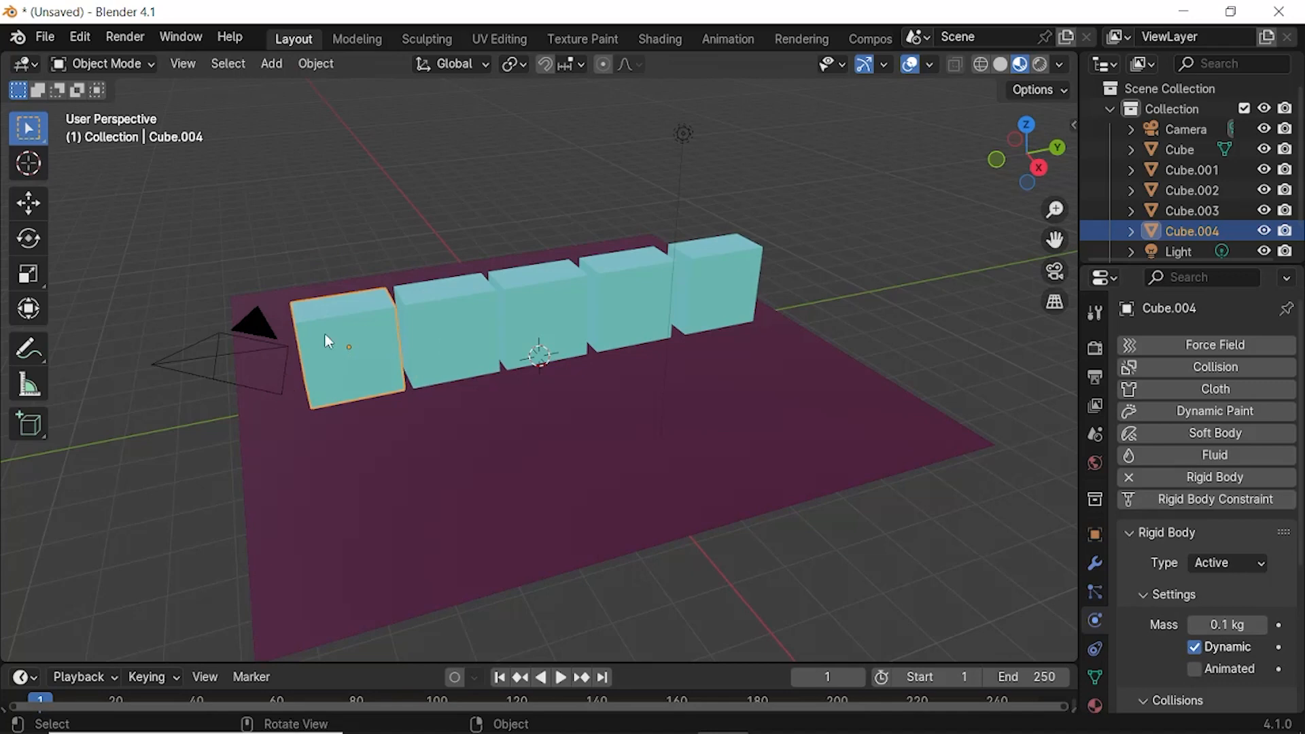
Step: Add a separate Wind force field object to the scene
left_click(272, 64)
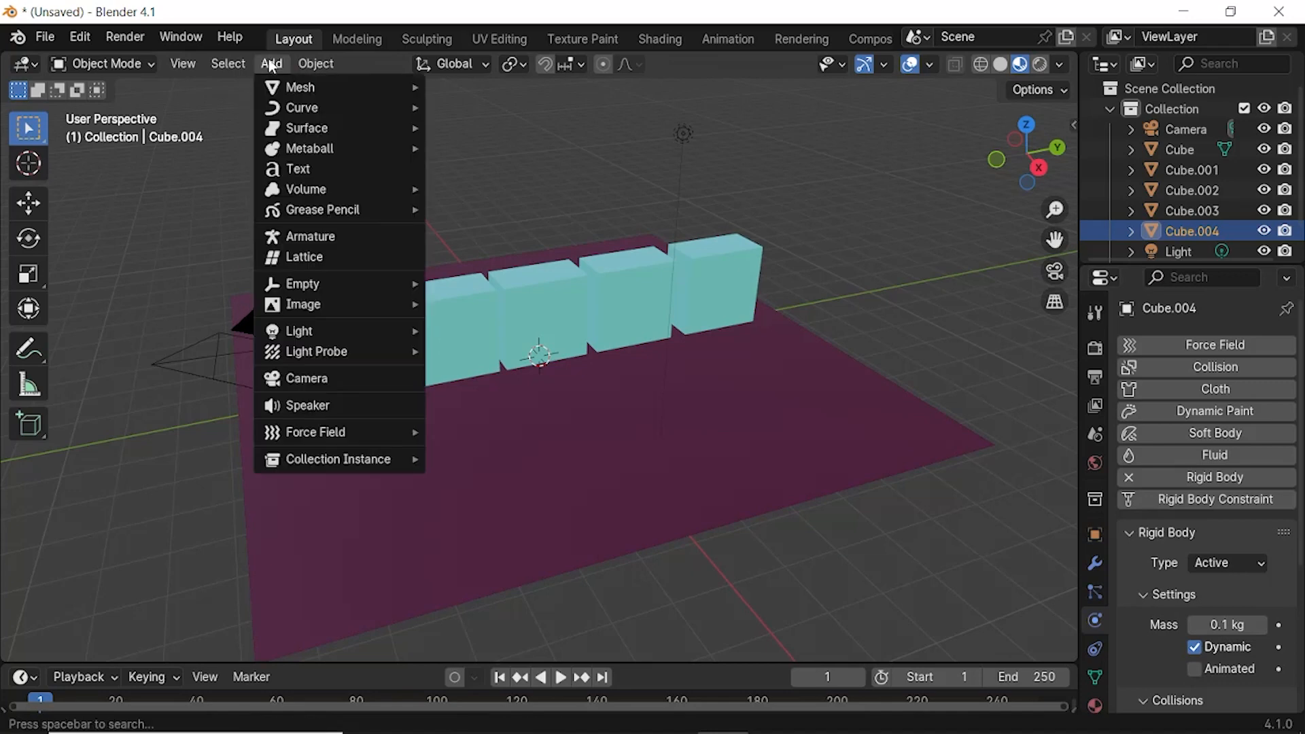
mouse_move(314, 429)
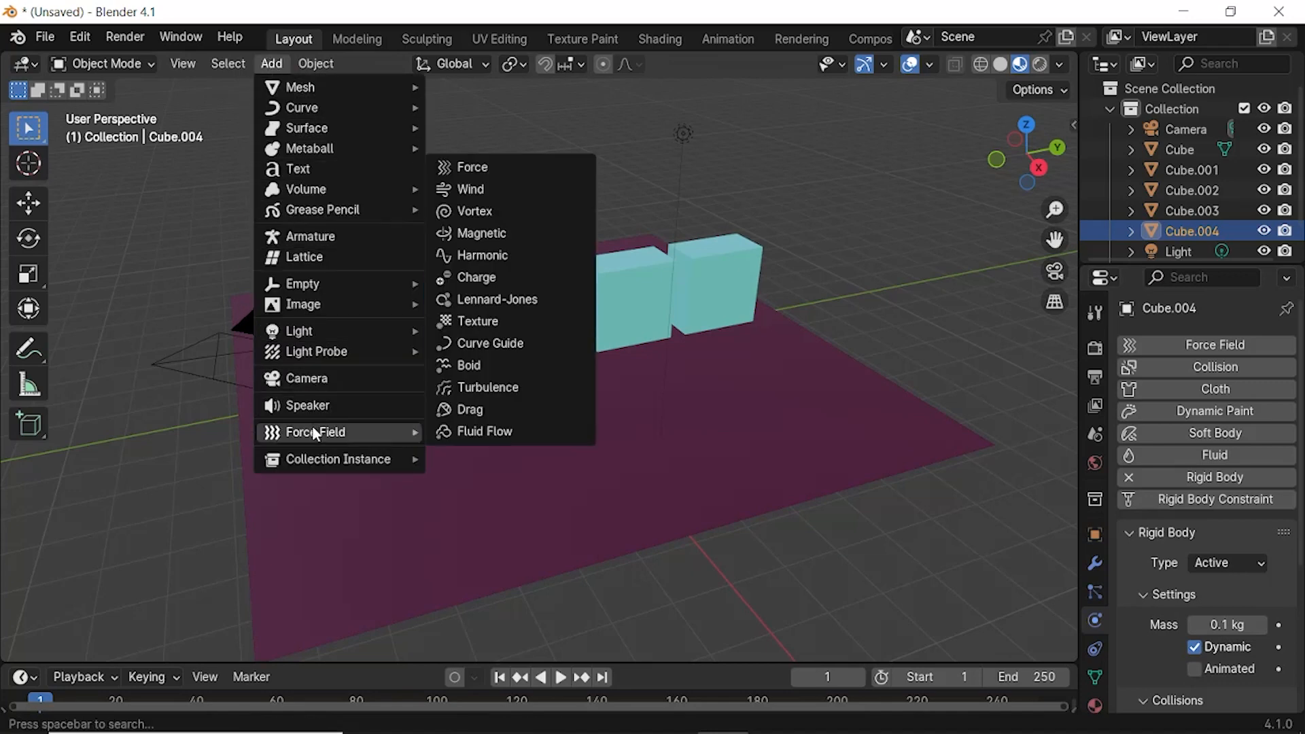
left_click(485, 196)
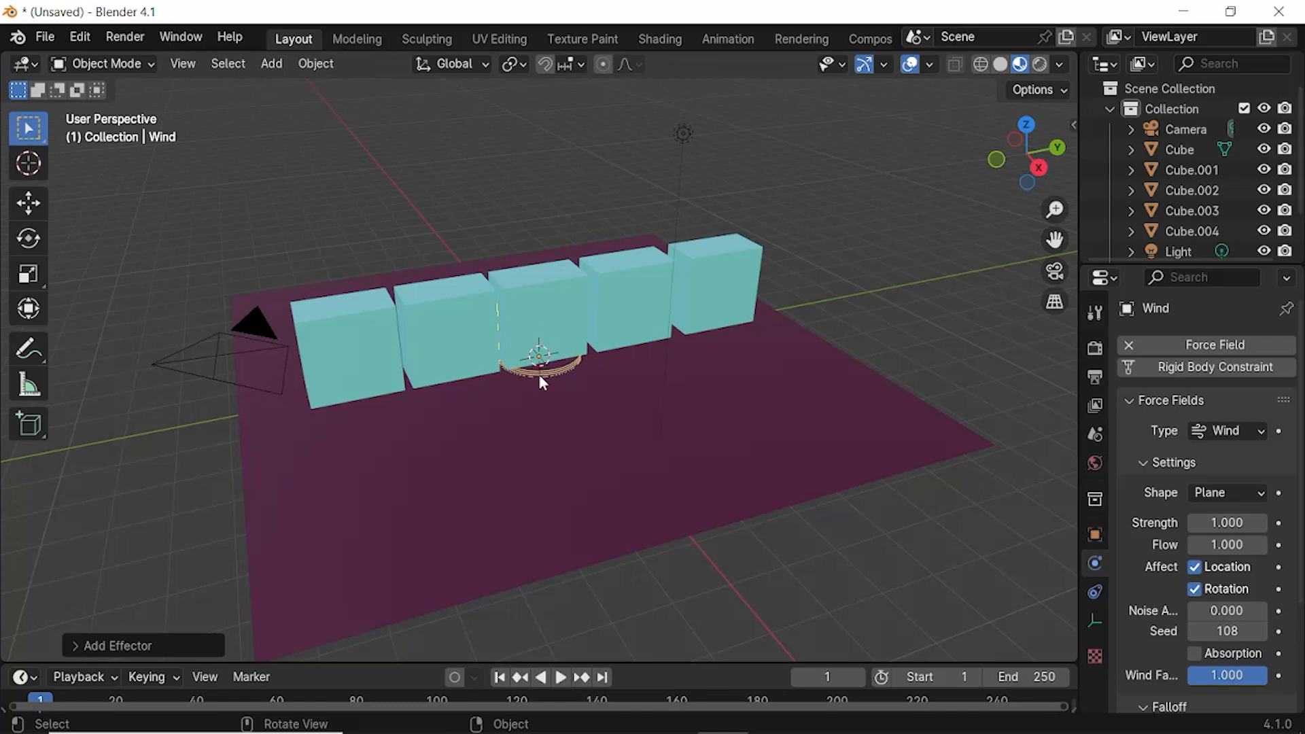
Step: Move the wind force field about 6 m along X in front of the blocks and raise it about 0.8 m along Z
key("g")
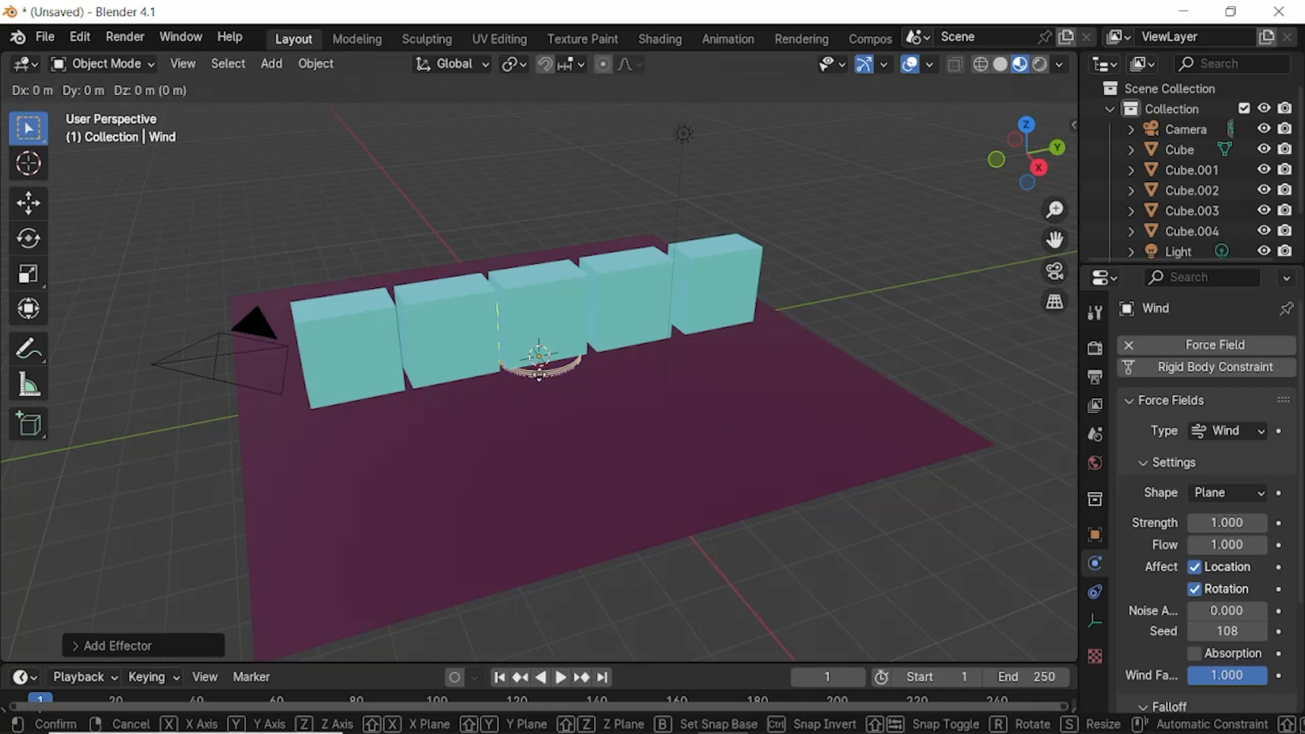
key("x")
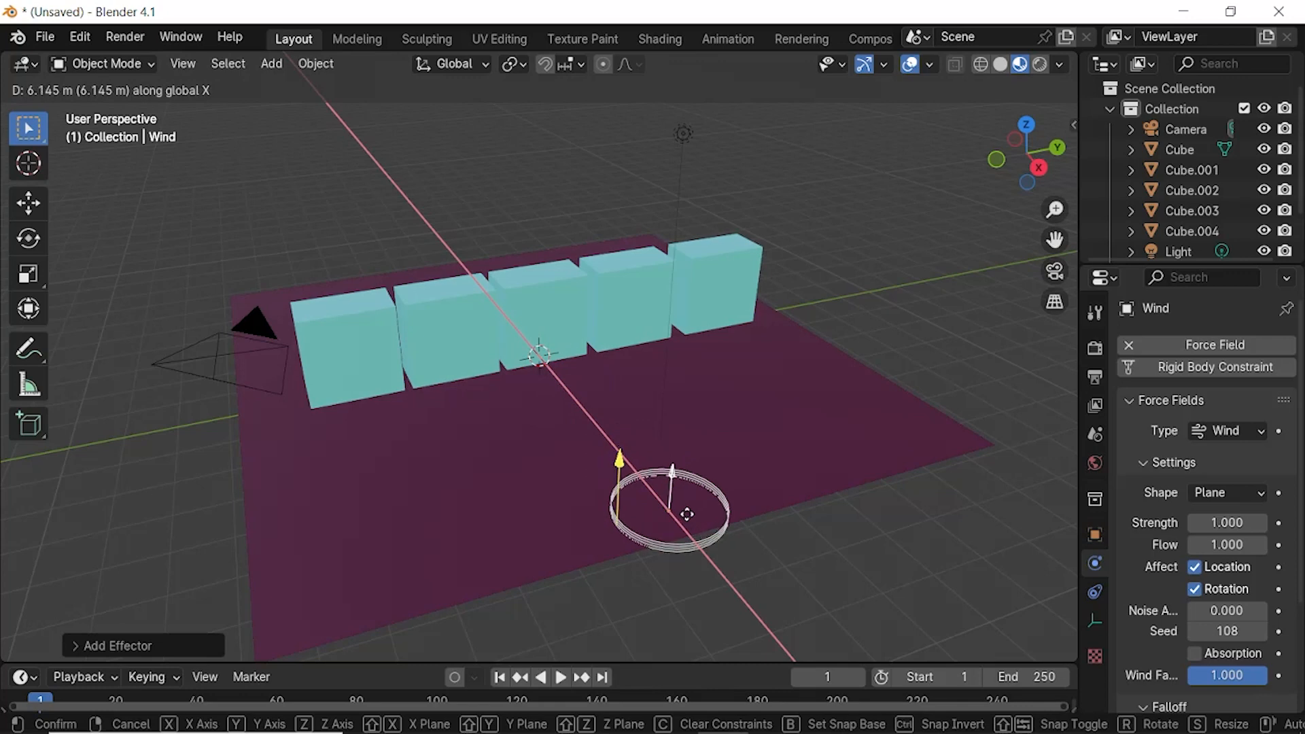
left_click(689, 519)
key("g")
key("z")
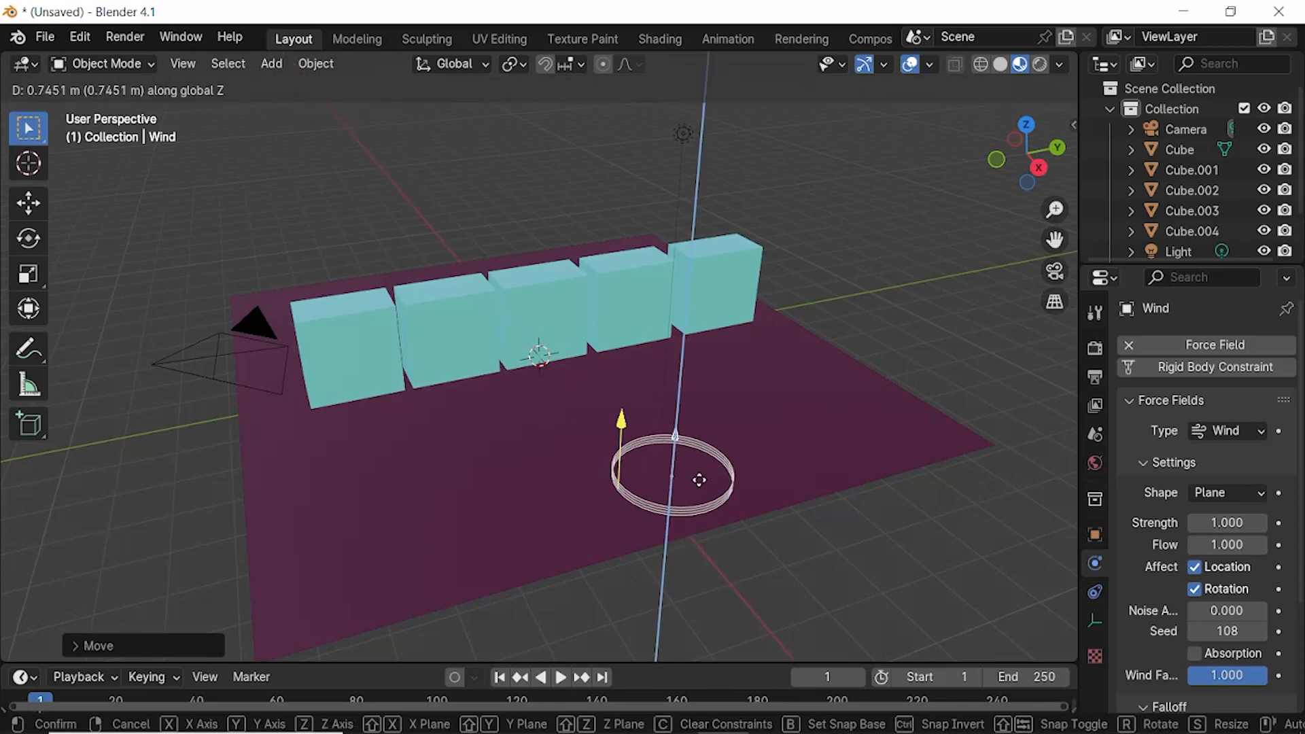
left_click(702, 479)
Step: Rotate the wind force field 270° about the global Y axis so it points at the blocks, and scale it down
key("r")
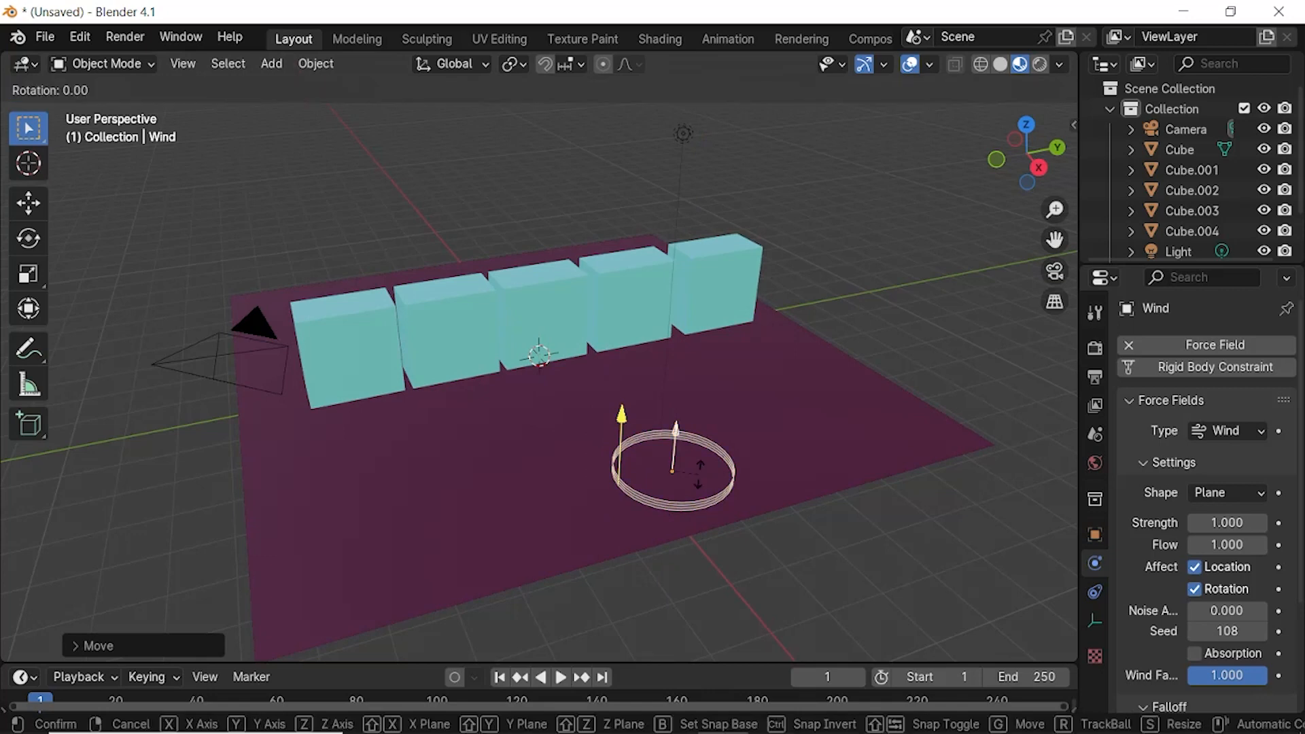
type("y")
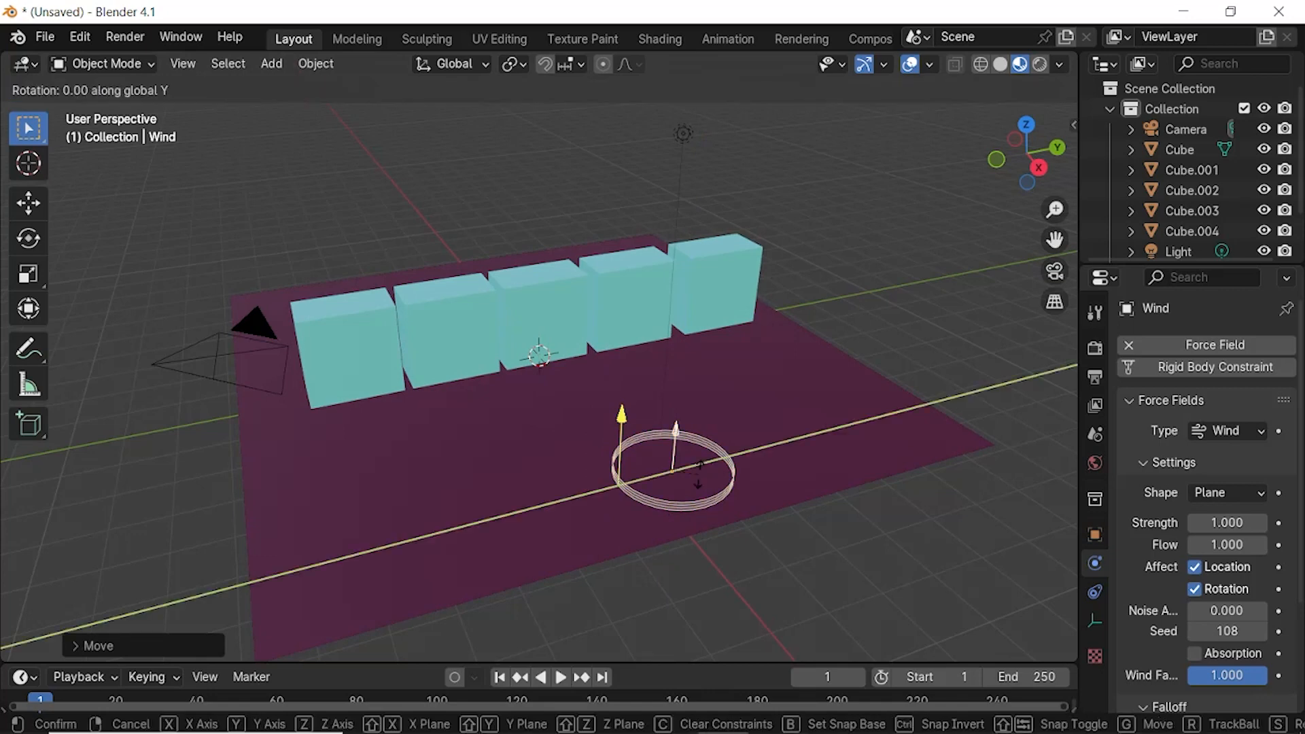
type("270")
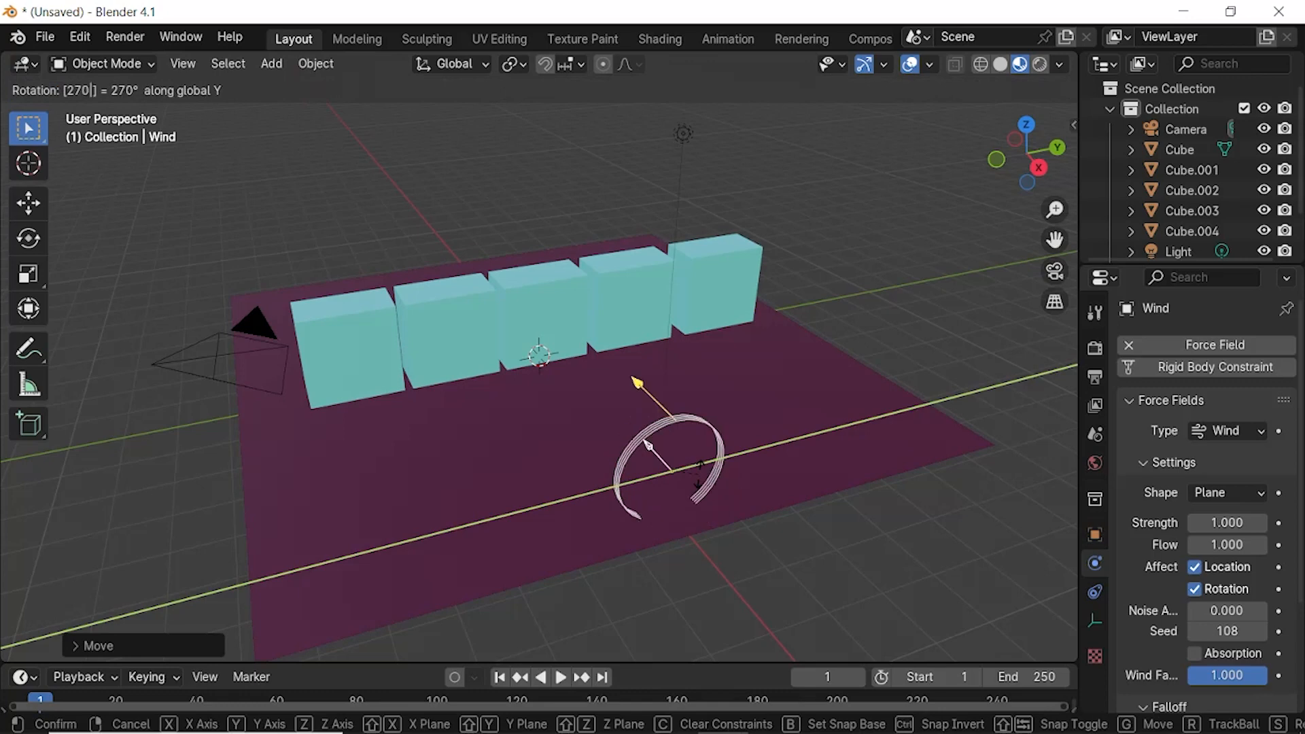
key("Return")
middle_click_drag(693, 441, 688, 388)
key("s")
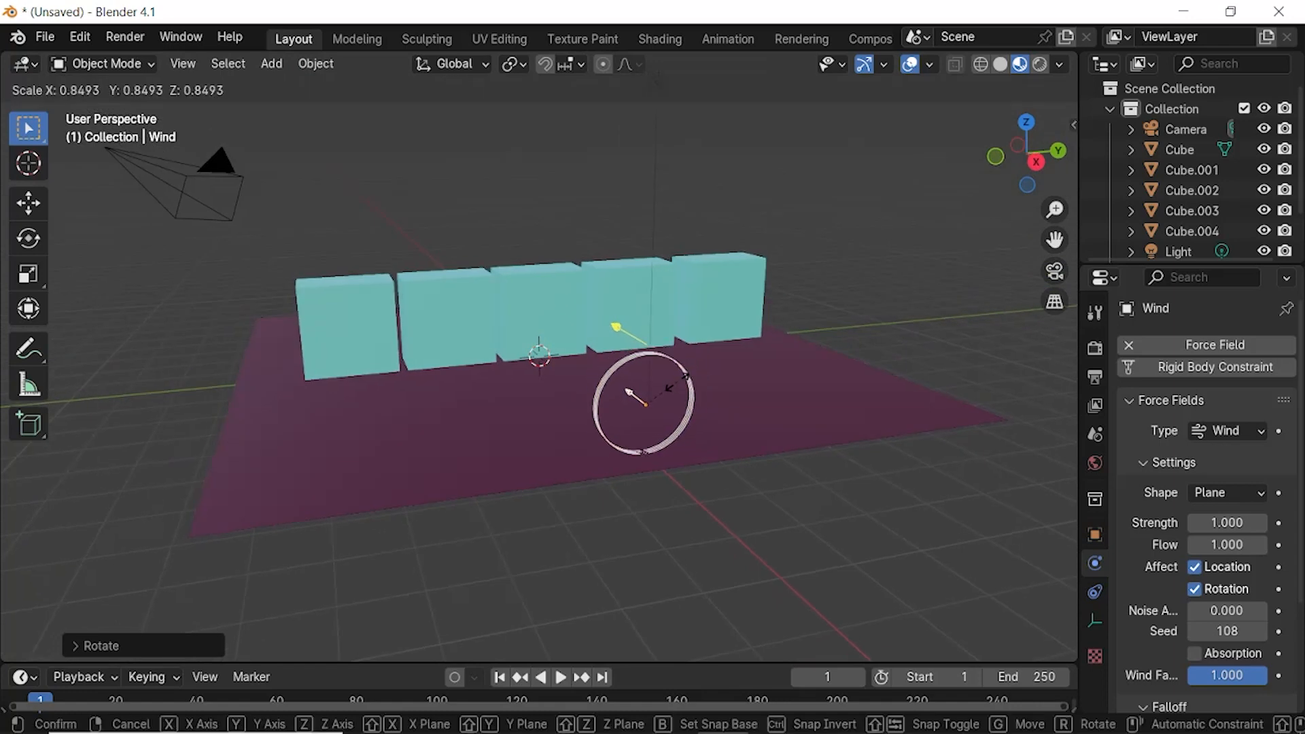
left_click(665, 382)
mouse_move(665, 382)
middle_mouse_down()
mouse_move(673, 389)
mouse_move(620, 421)
mouse_move(641, 376)
mouse_move(658, 390)
middle_mouse_up()
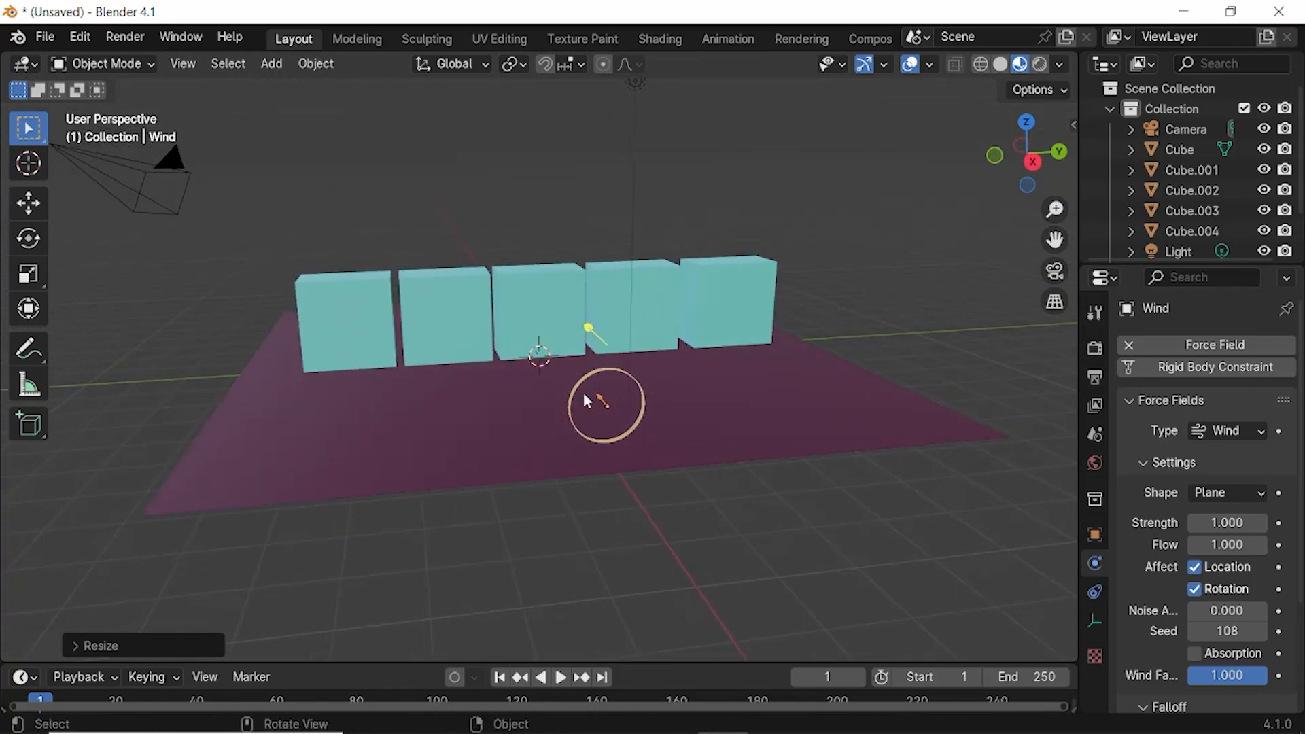
Step: Play the simulation to check the wind's effect on the blocks, and widen the properties editor to review the wind settings
left_click(561, 677)
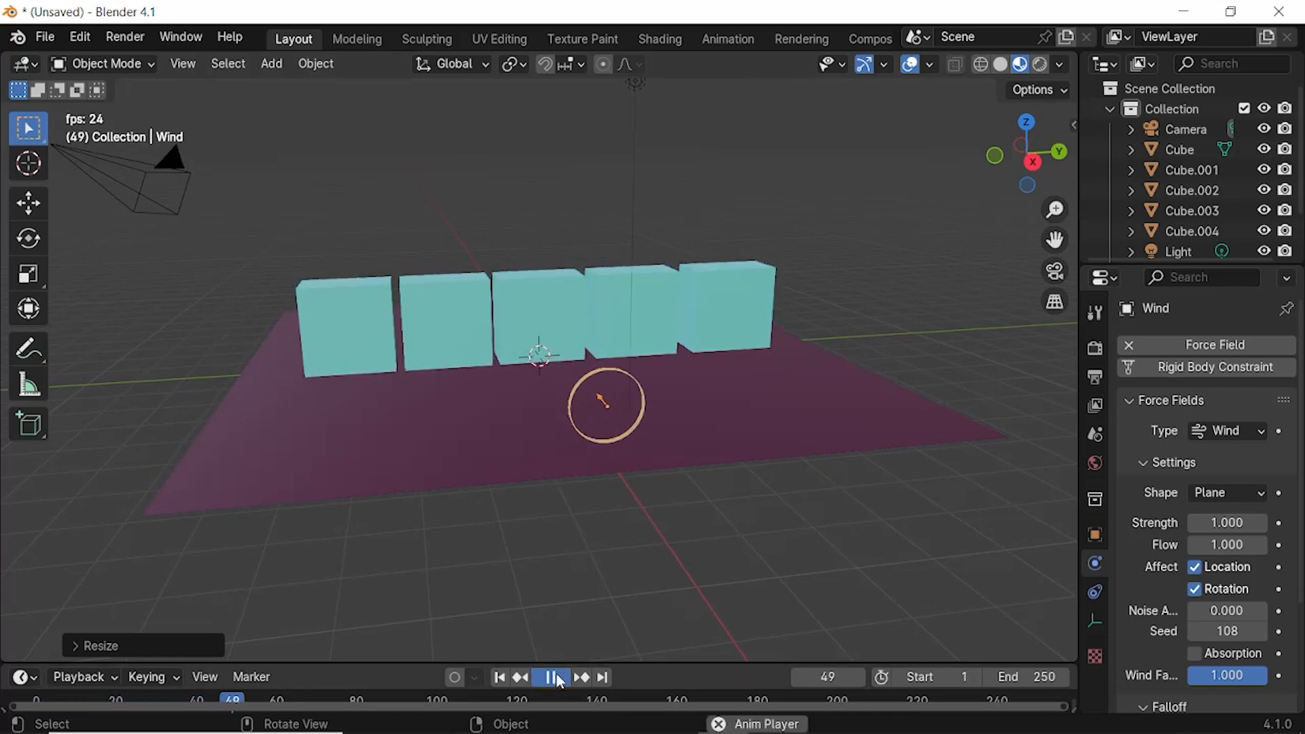
left_click(561, 678)
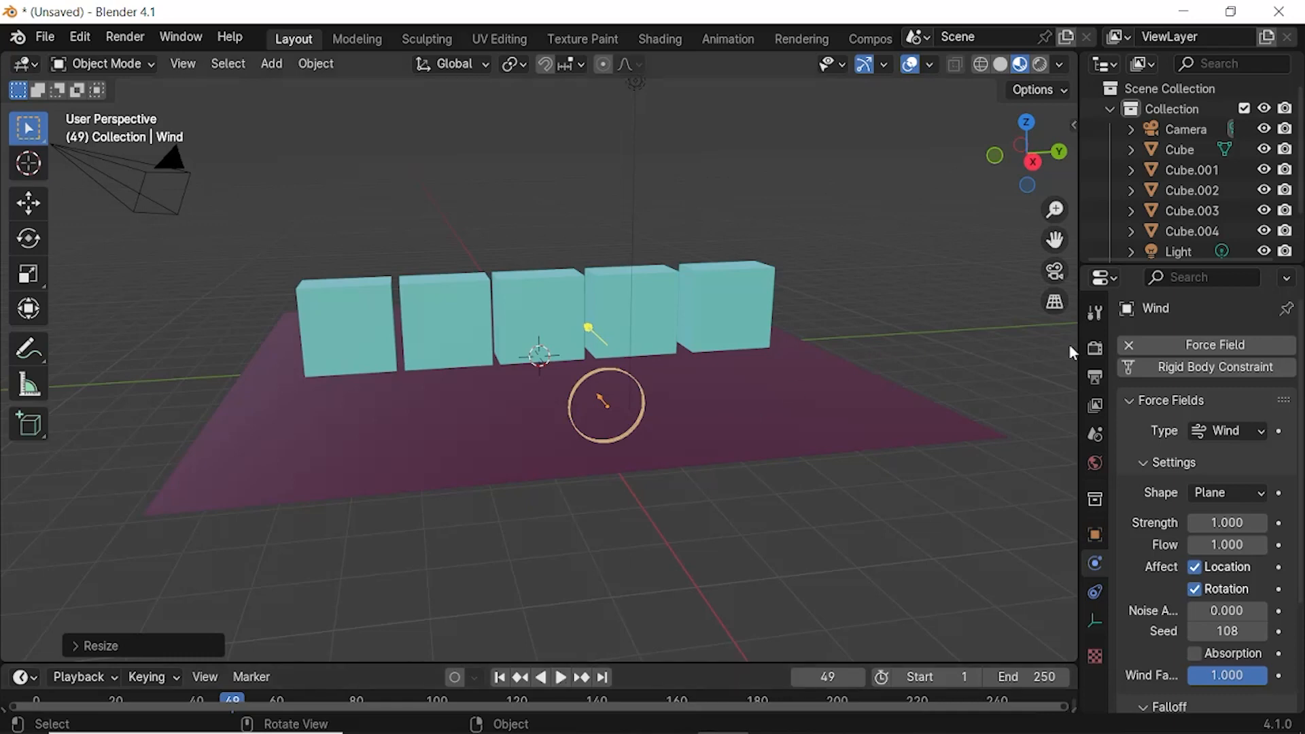
left_click_drag(1074, 350, 1038, 349)
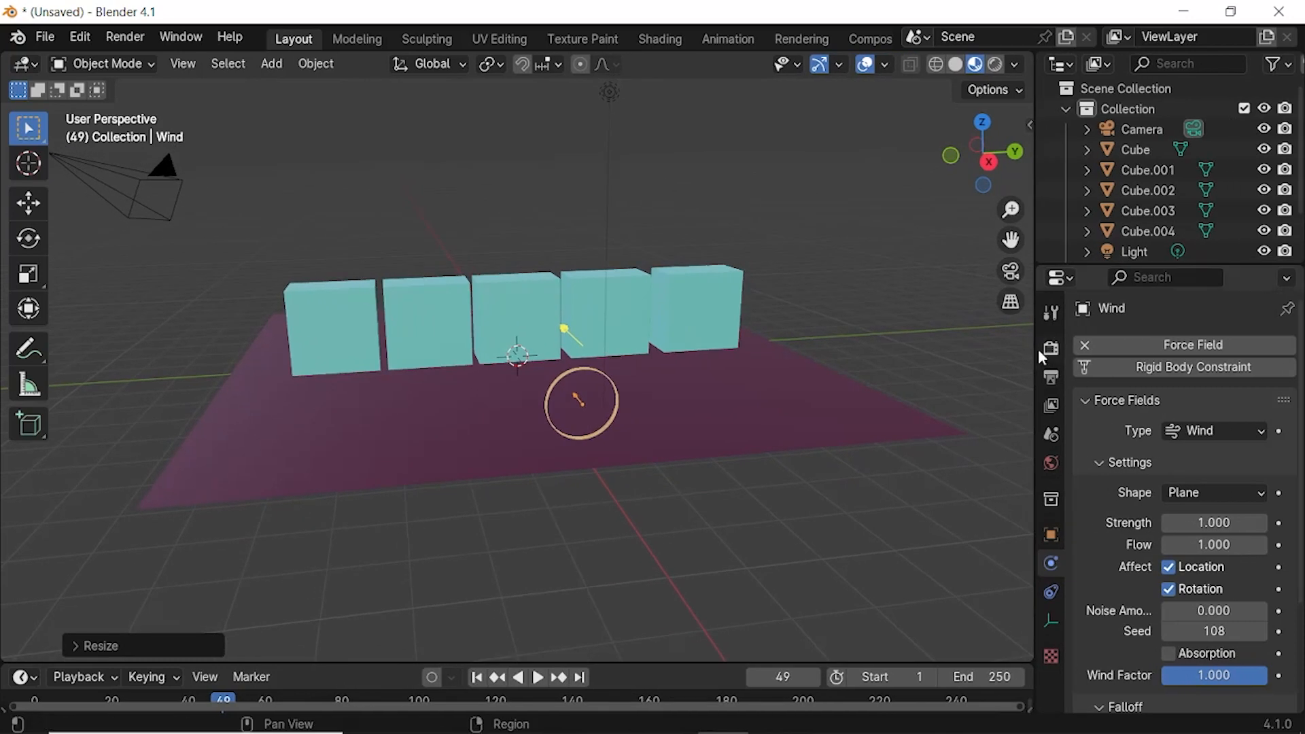
scroll(1151, 447, "down", 5)
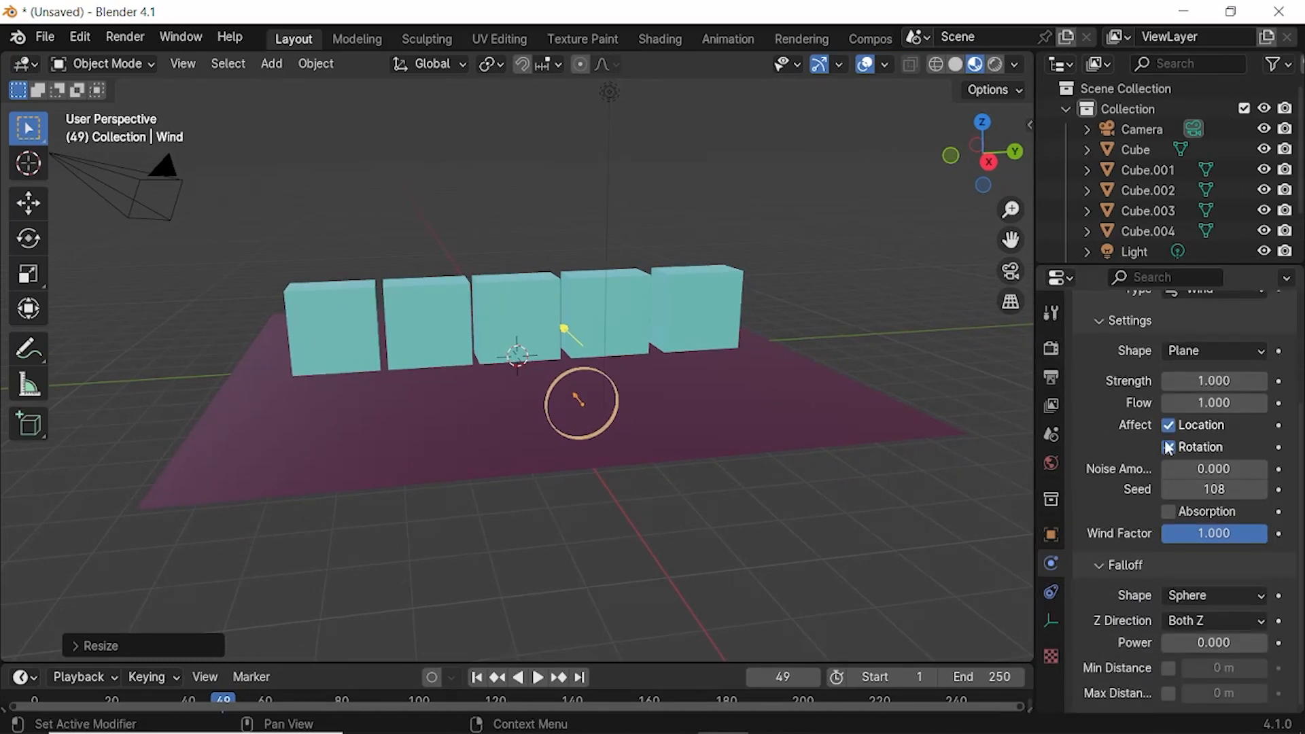
scroll(1196, 637, "up", 5)
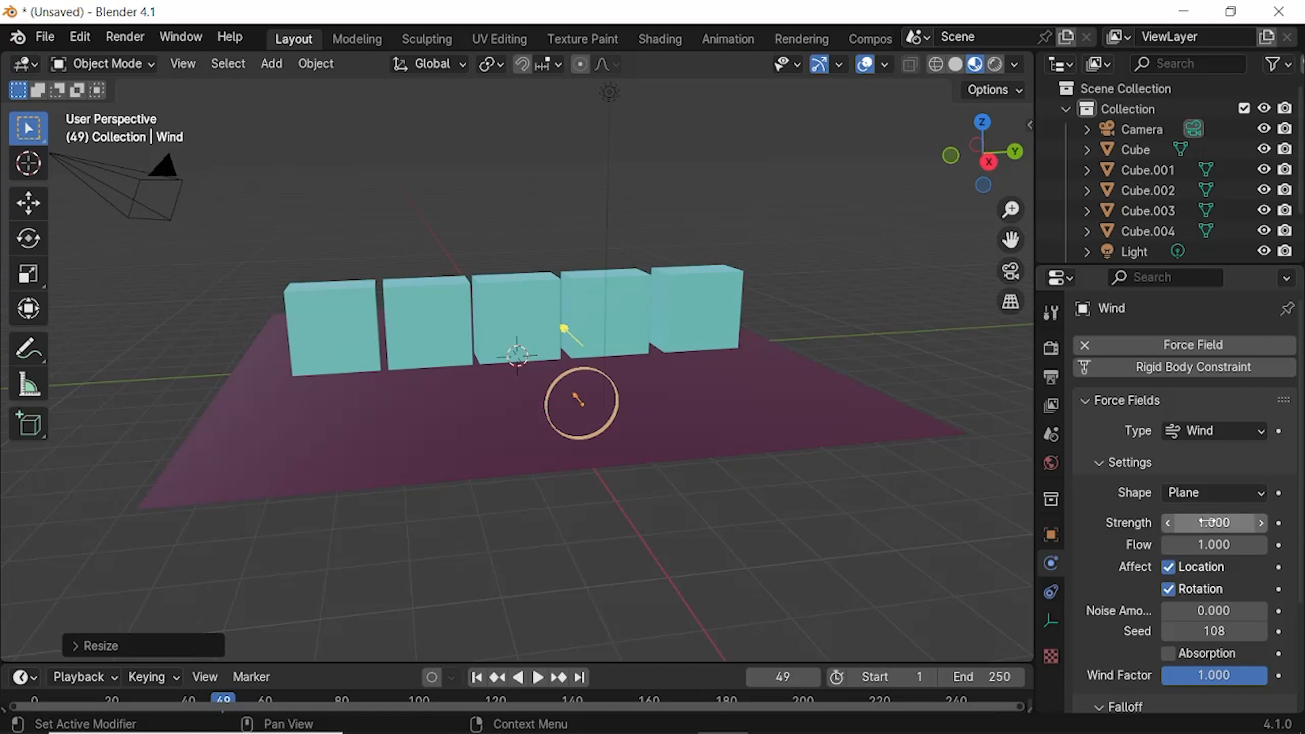
Step: Set the wind force field's strength to 100
left_click(1205, 522)
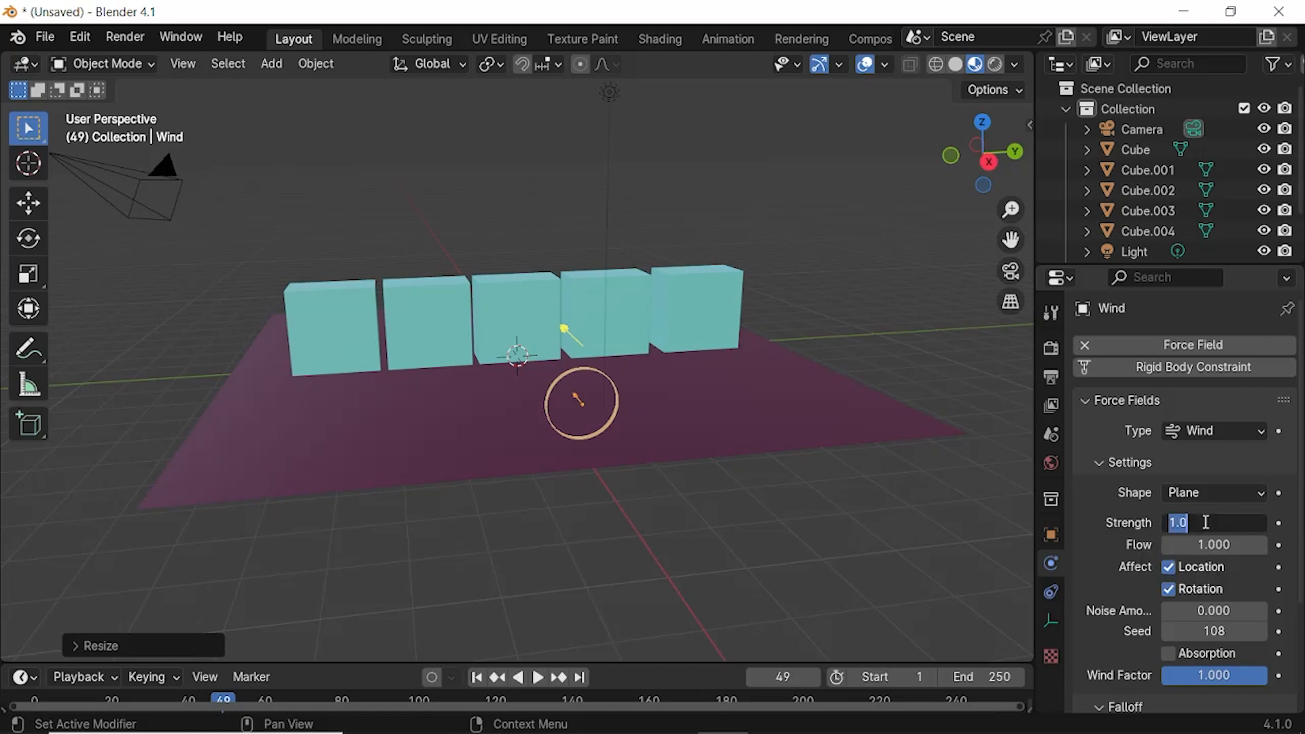
type("100")
key("Return")
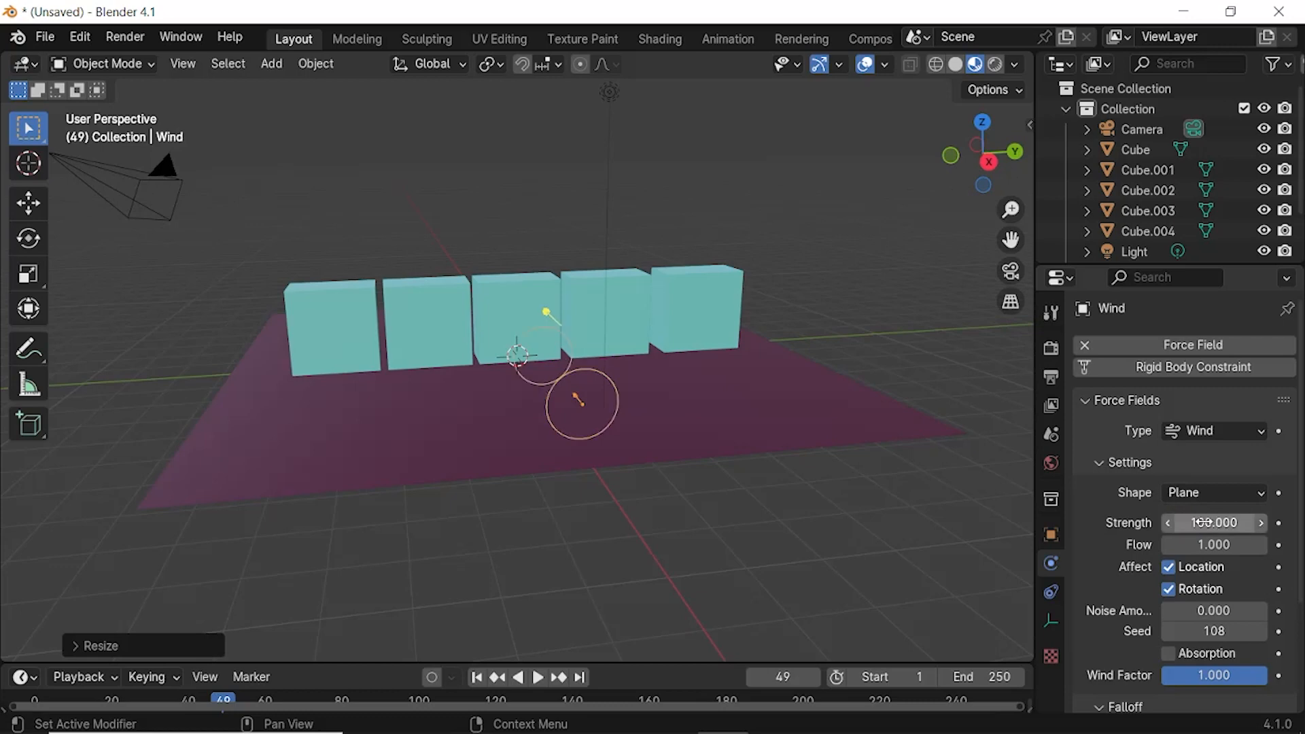
middle_click_drag(569, 353, 528, 336)
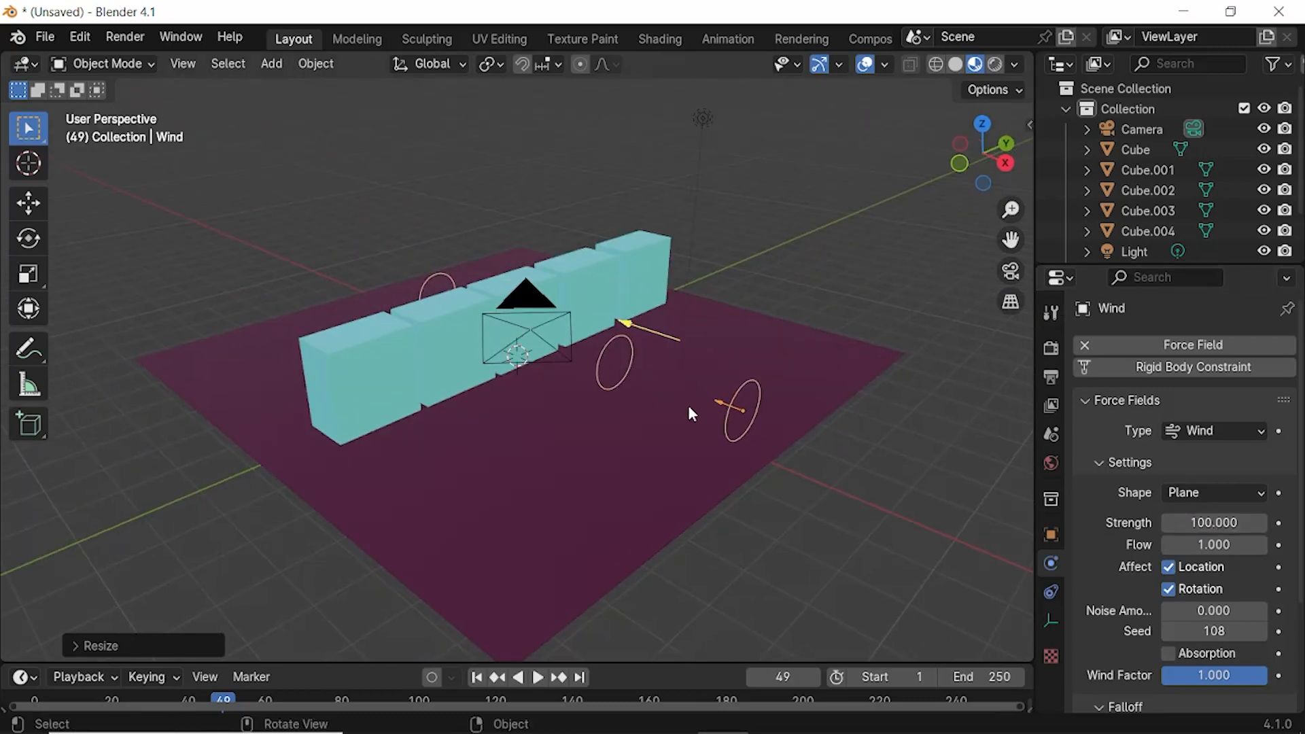
mouse_move(1217, 523)
left_mouse_down()
mouse_move(1155, 522)
mouse_move(1223, 522)
mouse_move(1212, 522)
left_mouse_up()
left_click(1211, 521)
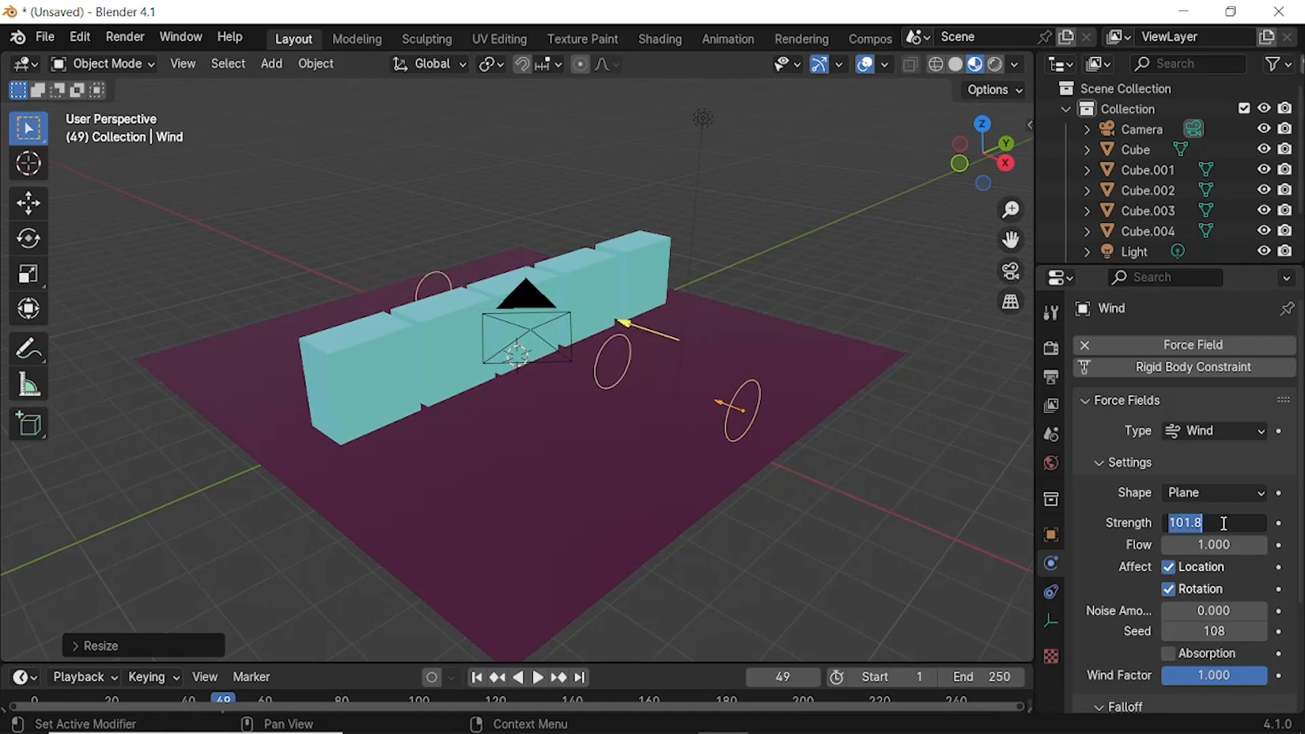
type("100")
key("Return")
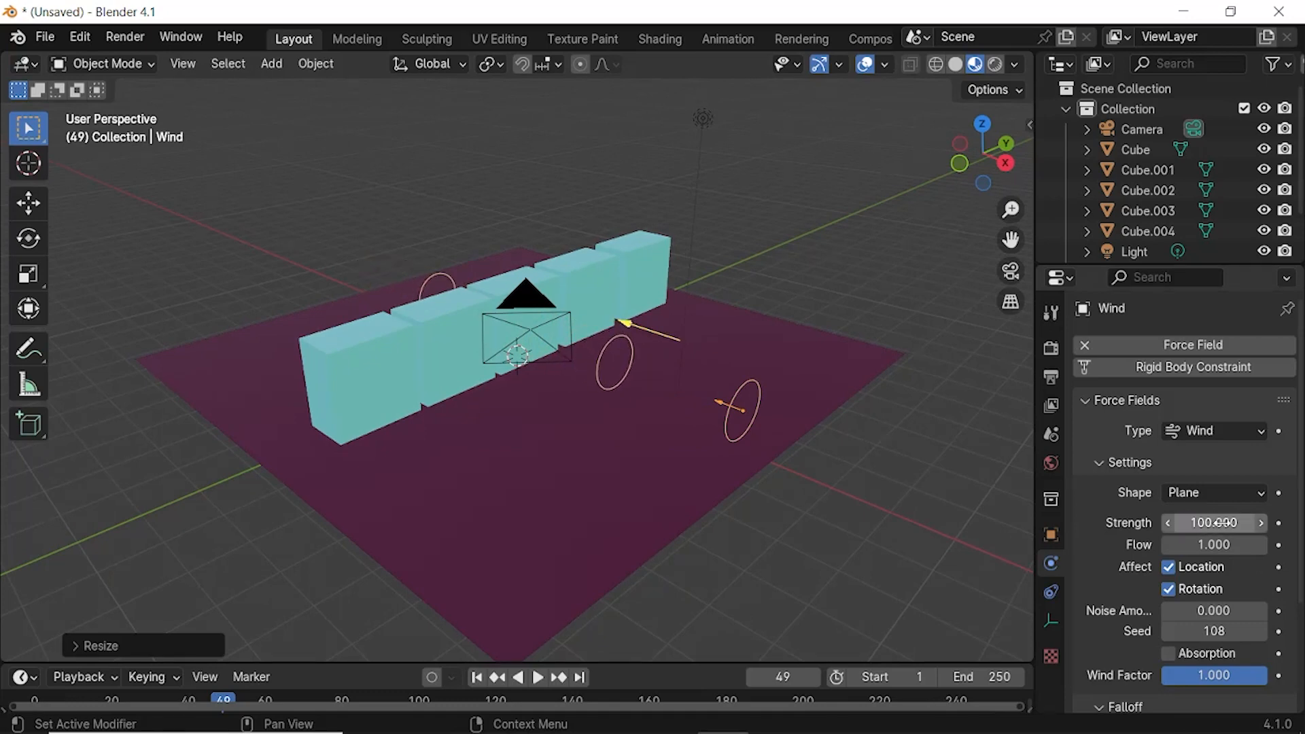
Step: Play the simulation with the stronger wind, stop it, and return the timeline to frame 0
left_click(540, 678)
middle_click_drag(663, 476, 611, 481)
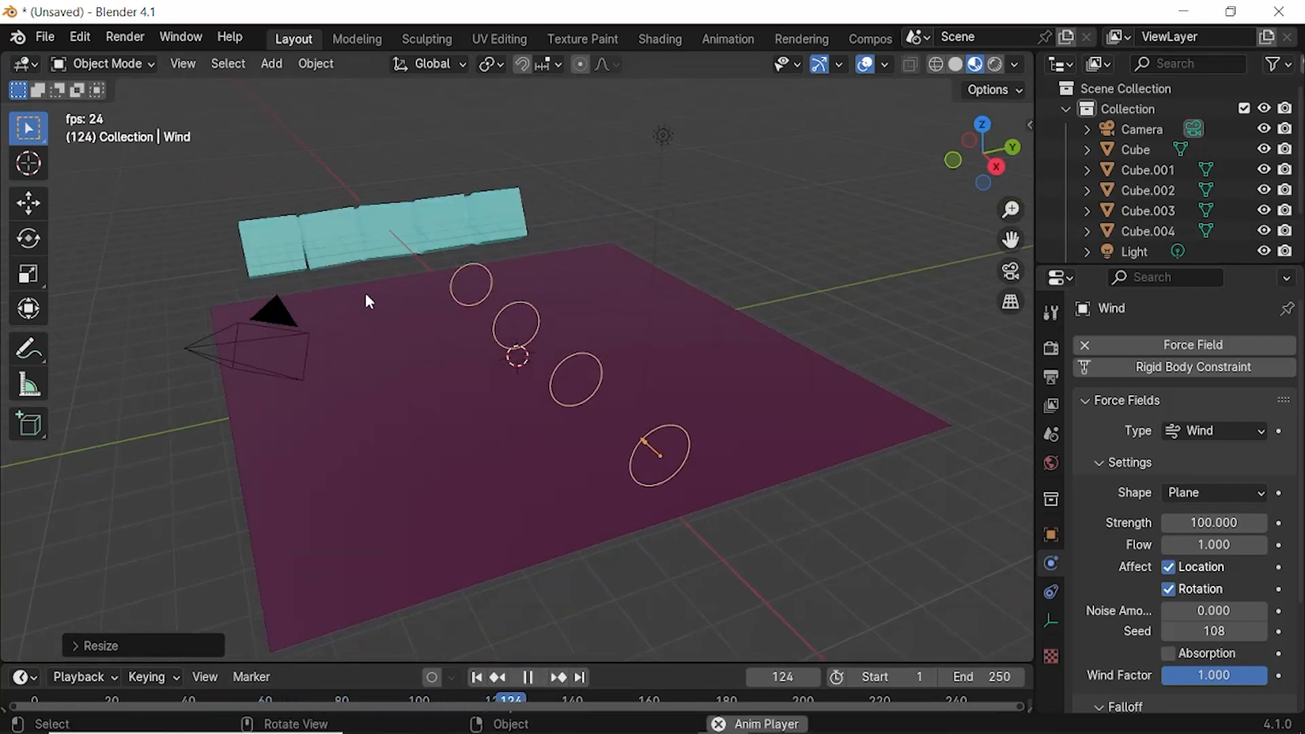
left_click(530, 682)
left_click_drag(746, 697, 34, 679)
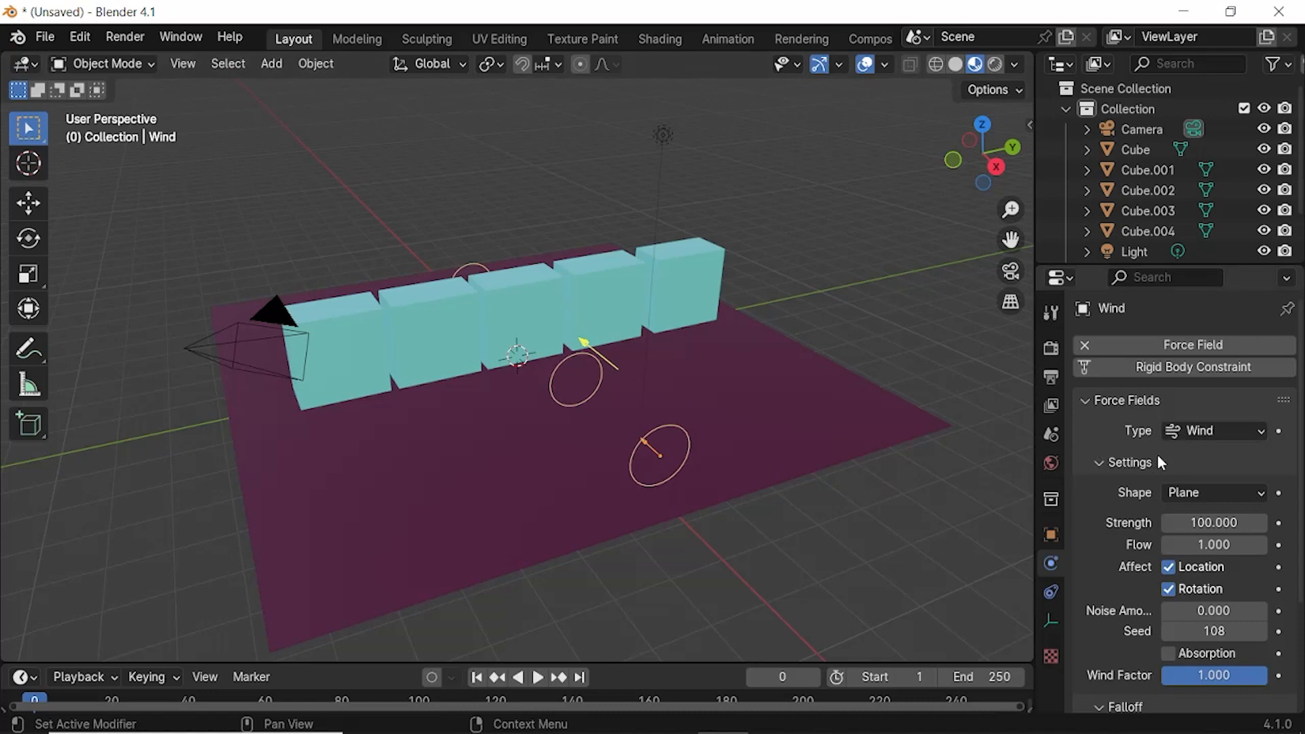
Step: Change the wind field's falloff shape to Tube and set its radial power to 10
scroll(1160, 462, "down", 5)
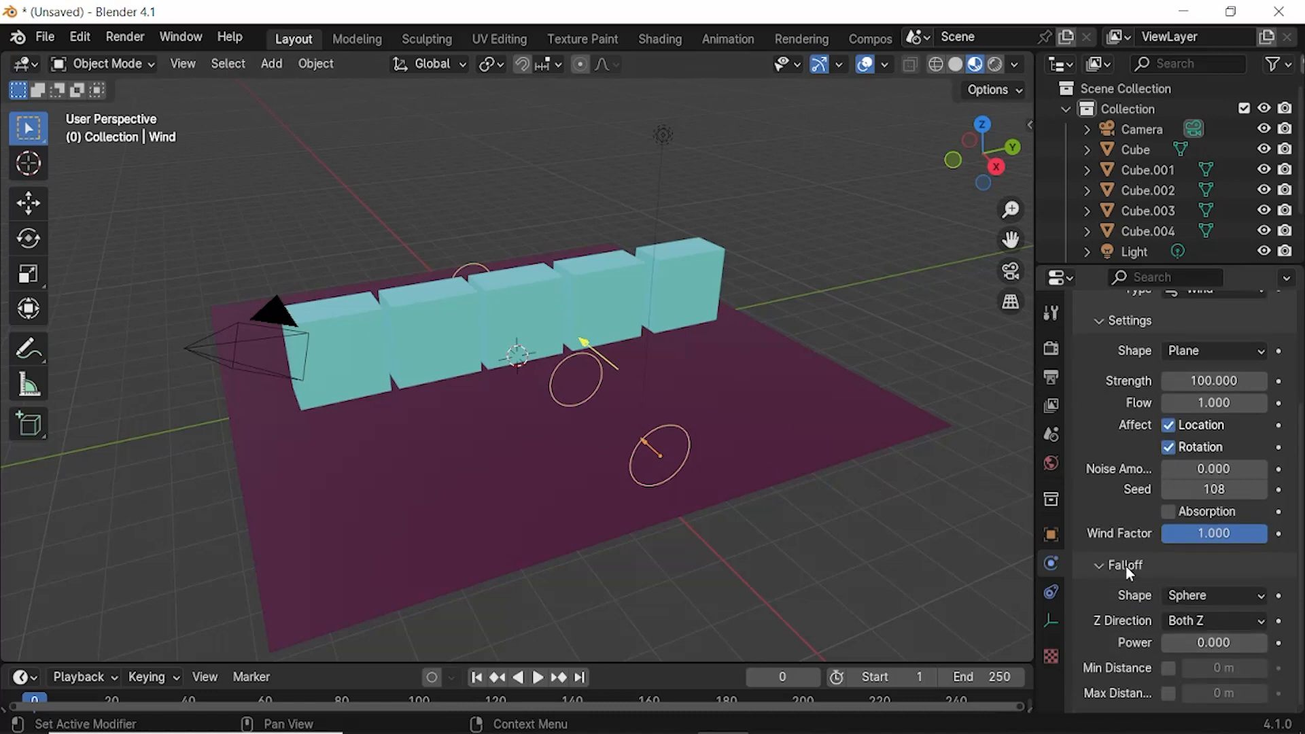
left_click(1196, 597)
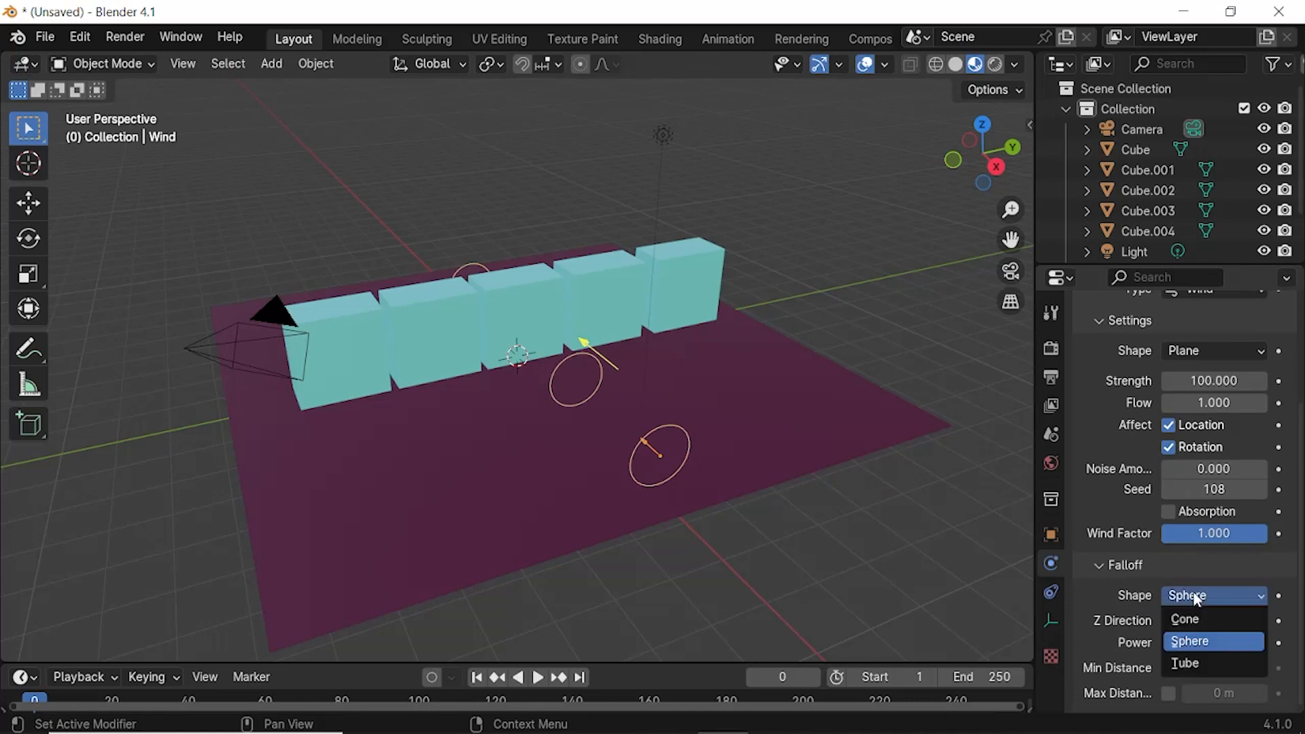
left_click(1199, 661)
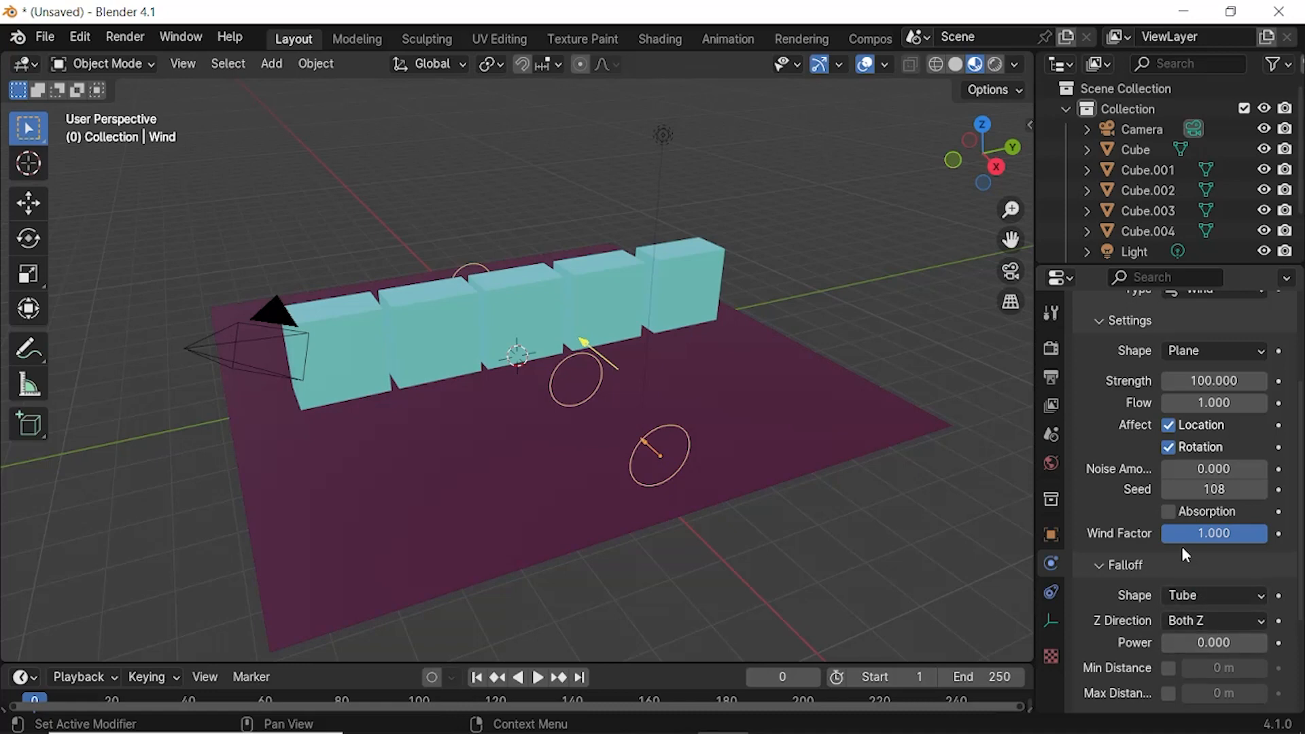
scroll(1186, 556, "down", 5)
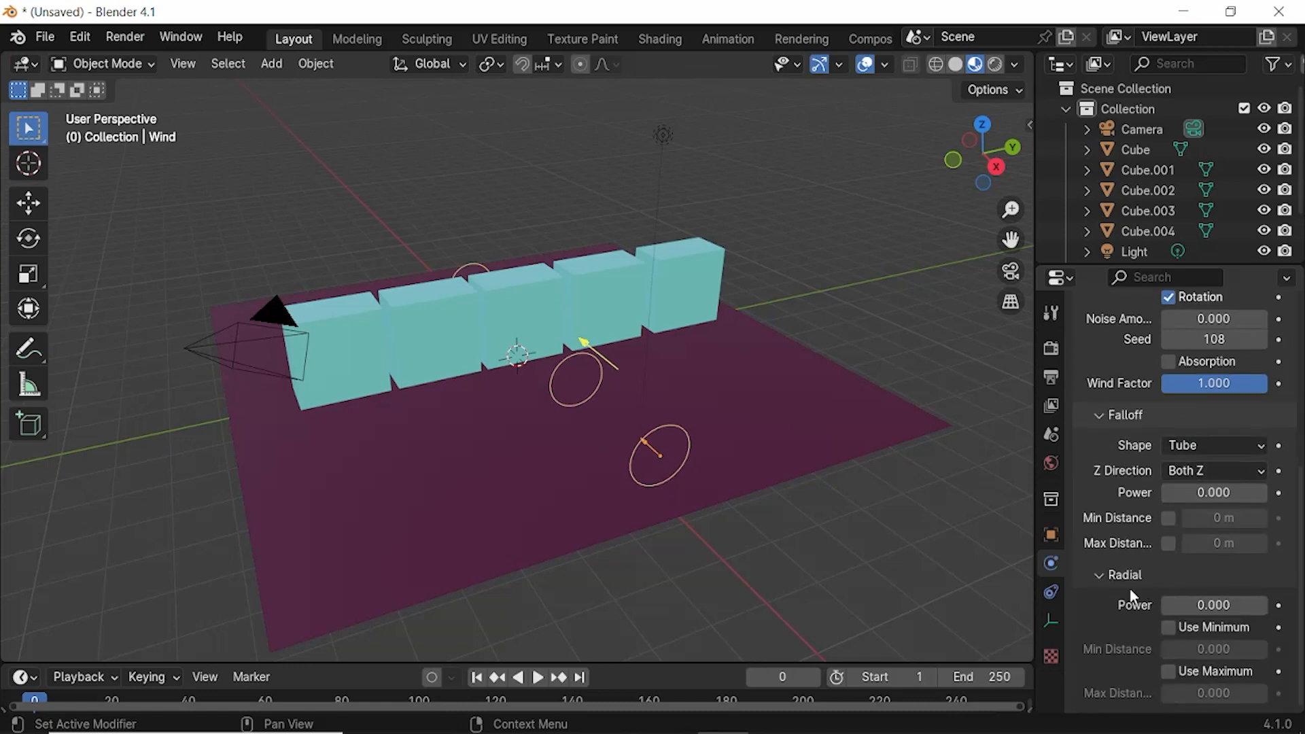
left_click(1201, 605)
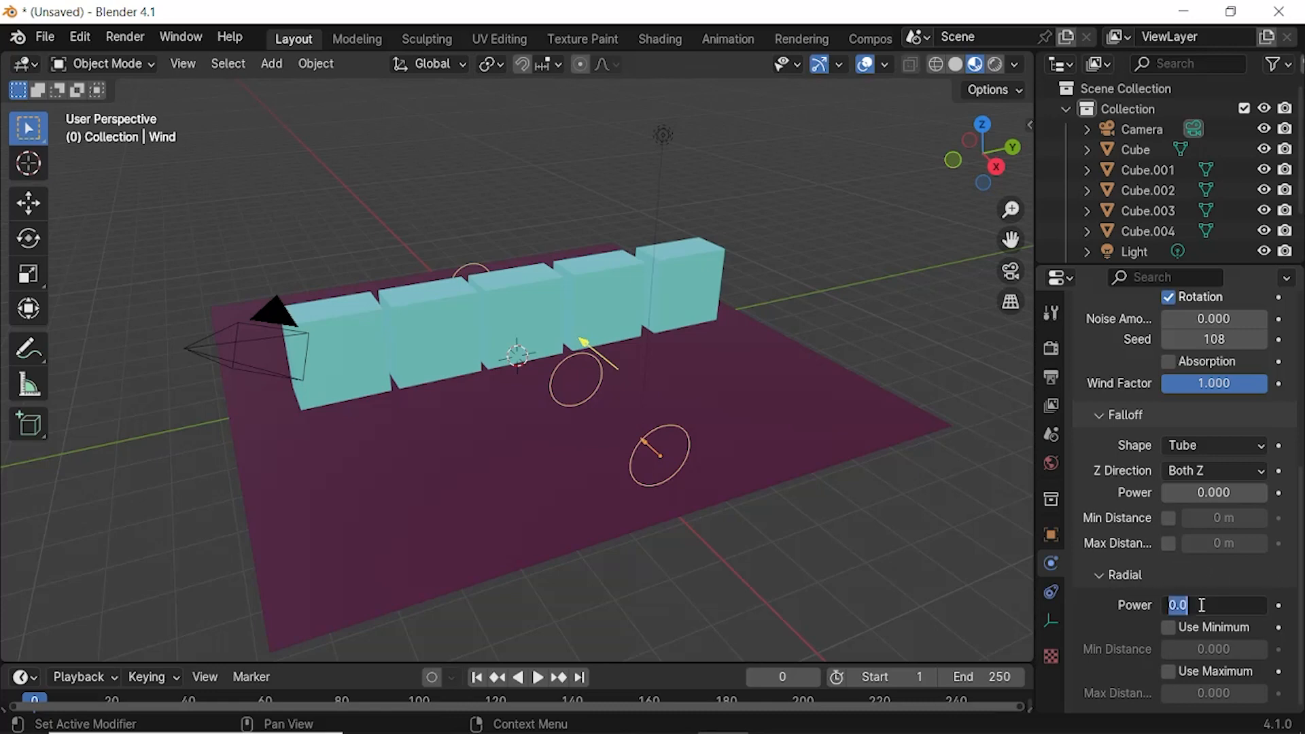
type("10")
key("Return")
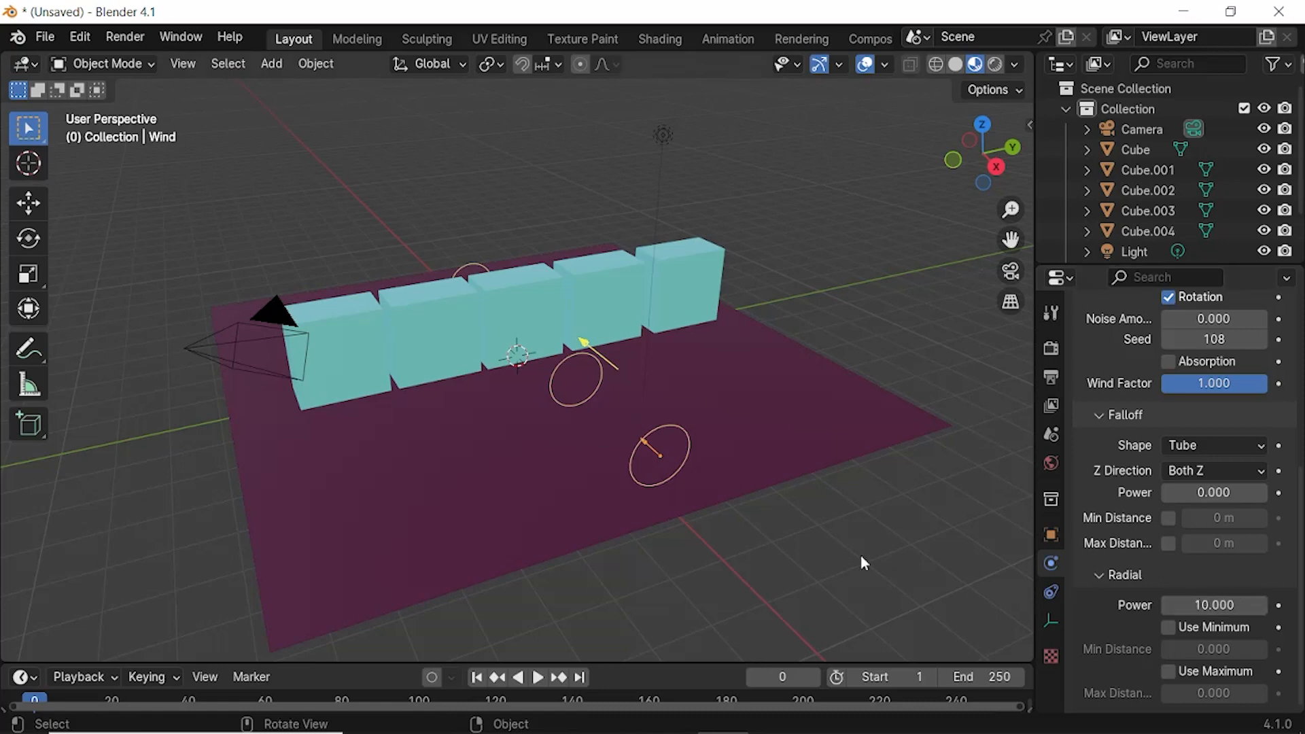
Step: Play the simulation to examine how the tube-shaped wind acts on the row of blocks, and stop the playback
middle_click_drag(625, 396, 585, 500)
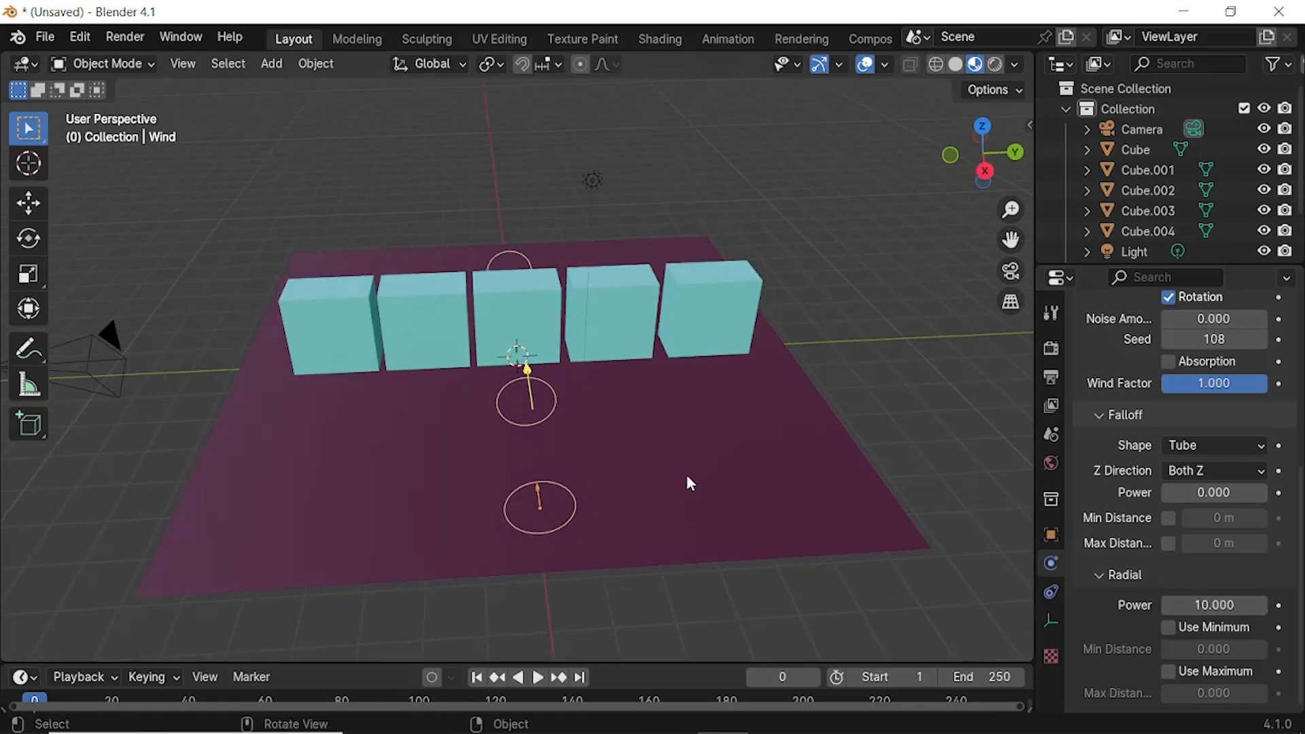
left_click(538, 678)
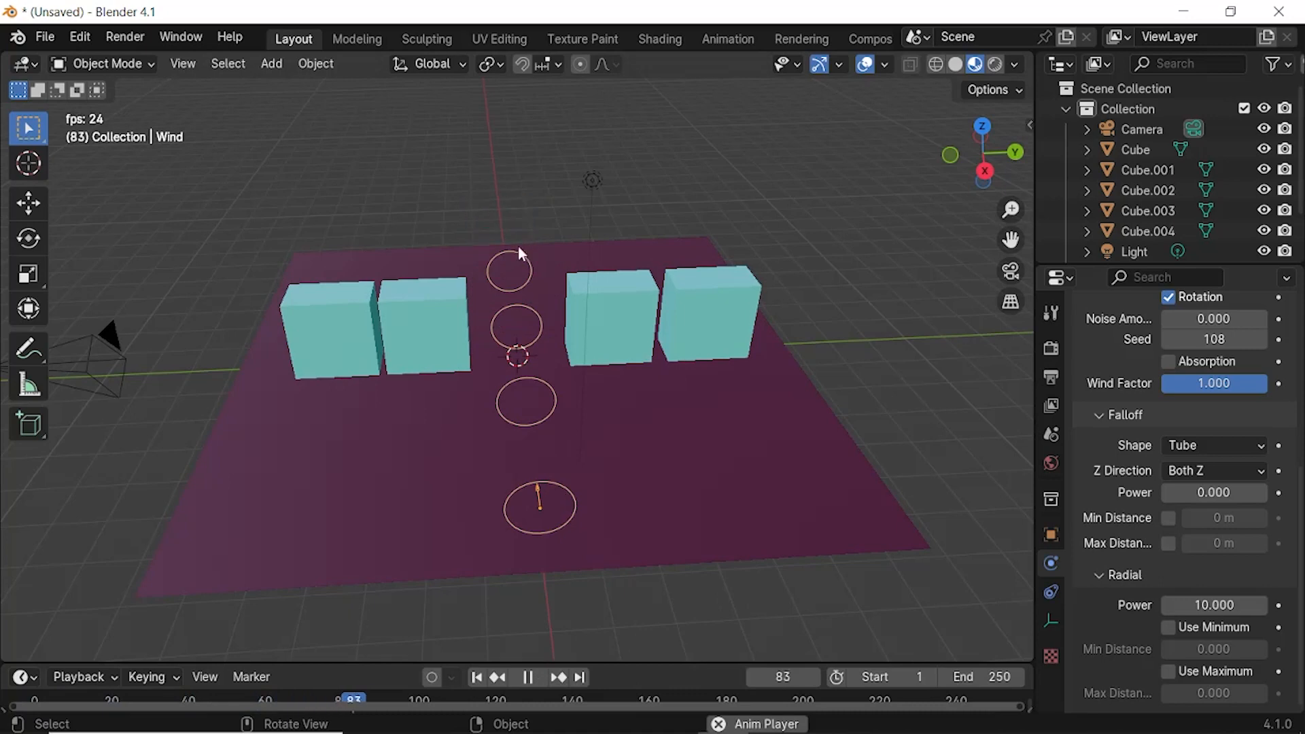
mouse_move(525, 470)
middle_mouse_down()
mouse_move(527, 399)
mouse_move(530, 452)
middle_mouse_up()
middle_click_drag(483, 262, 511, 309)
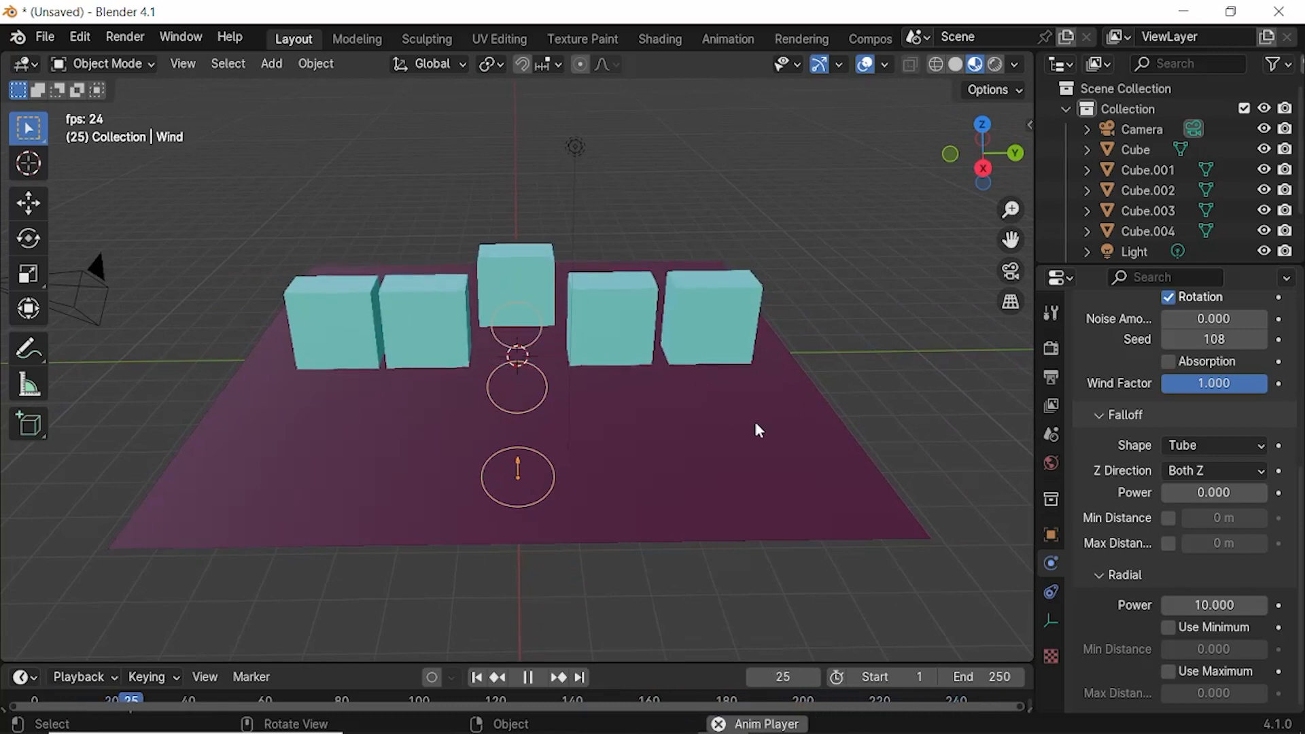
left_click(528, 677)
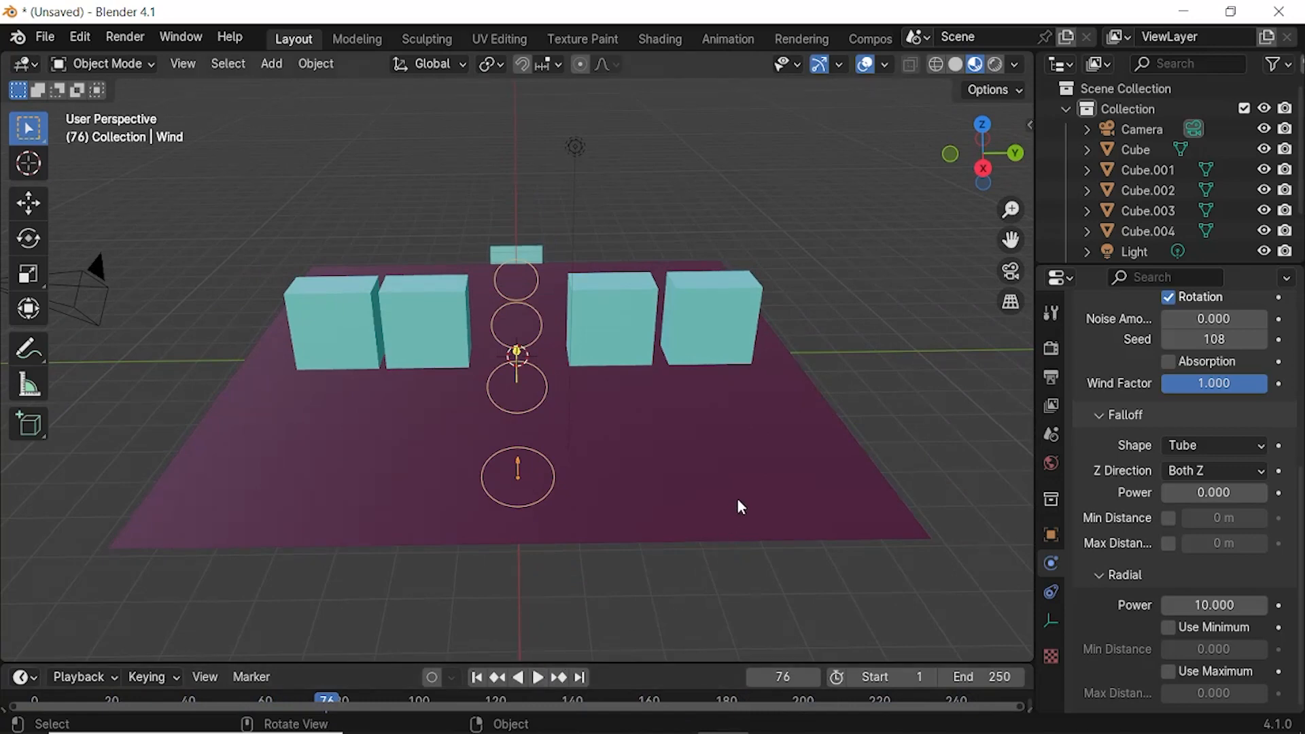